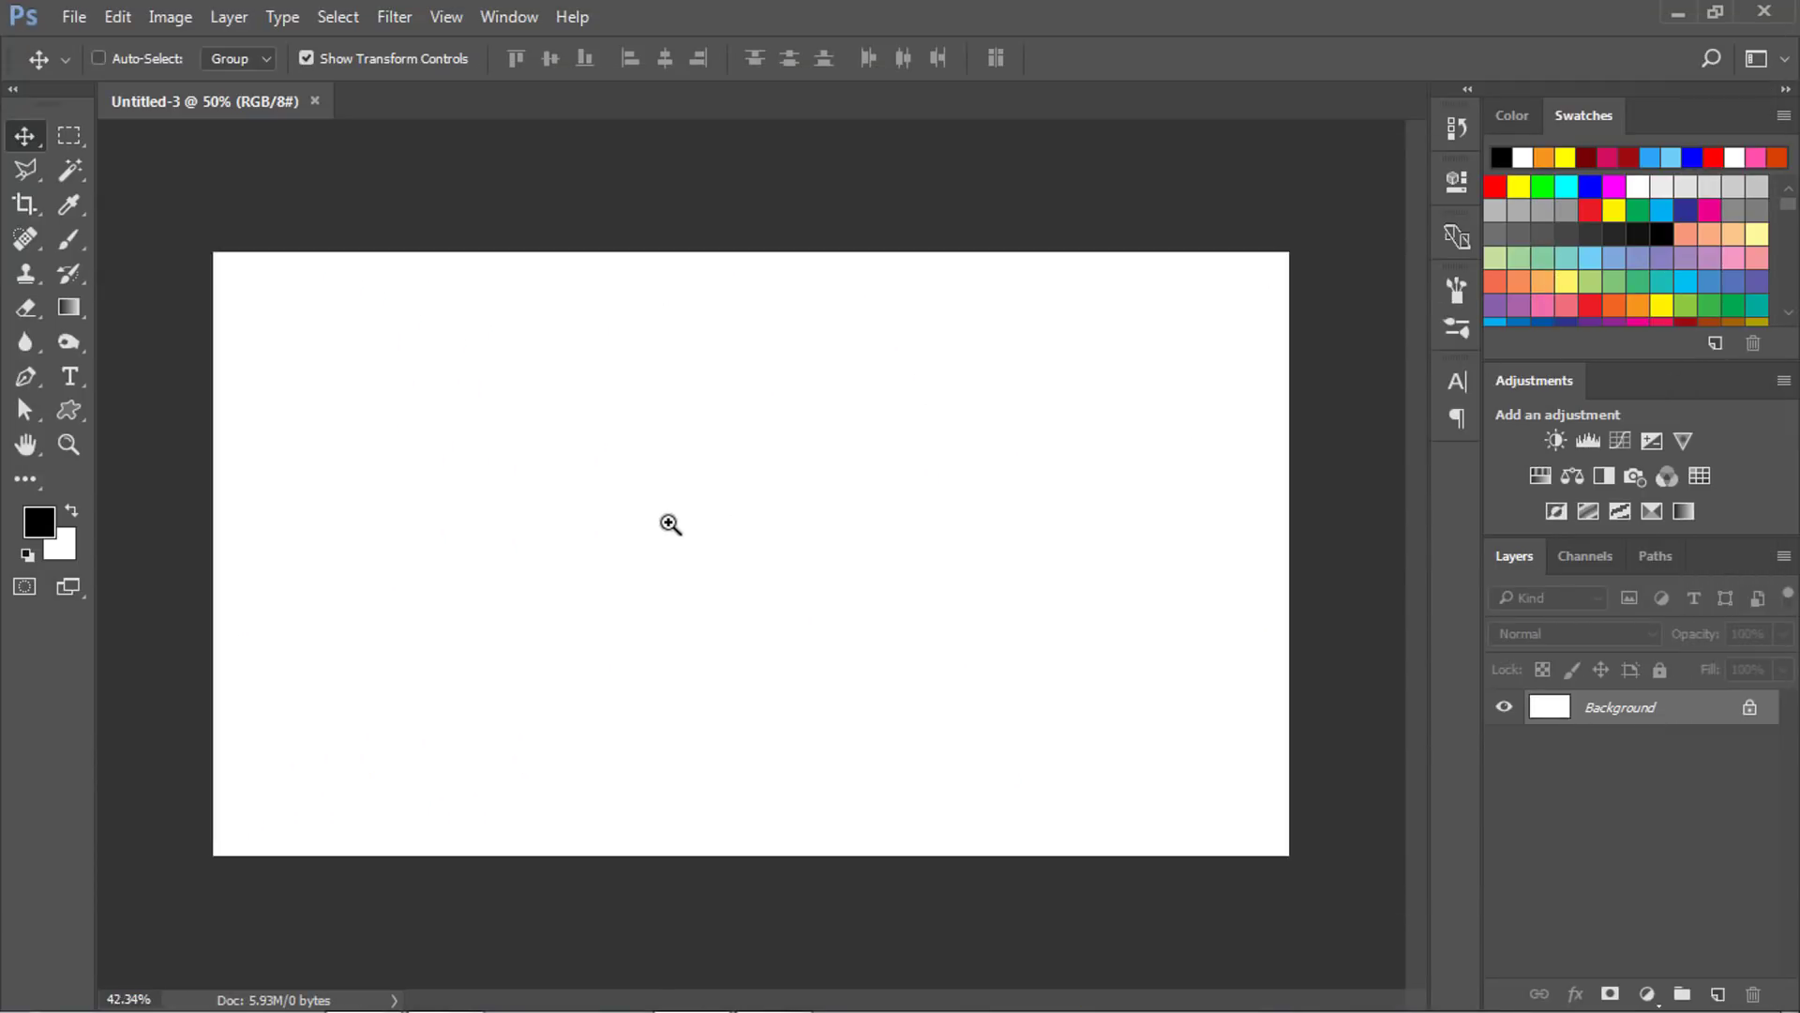
Select the Rectangle Tool from the shape flyout, keeping the mode on Shape.
left_click(74, 411)
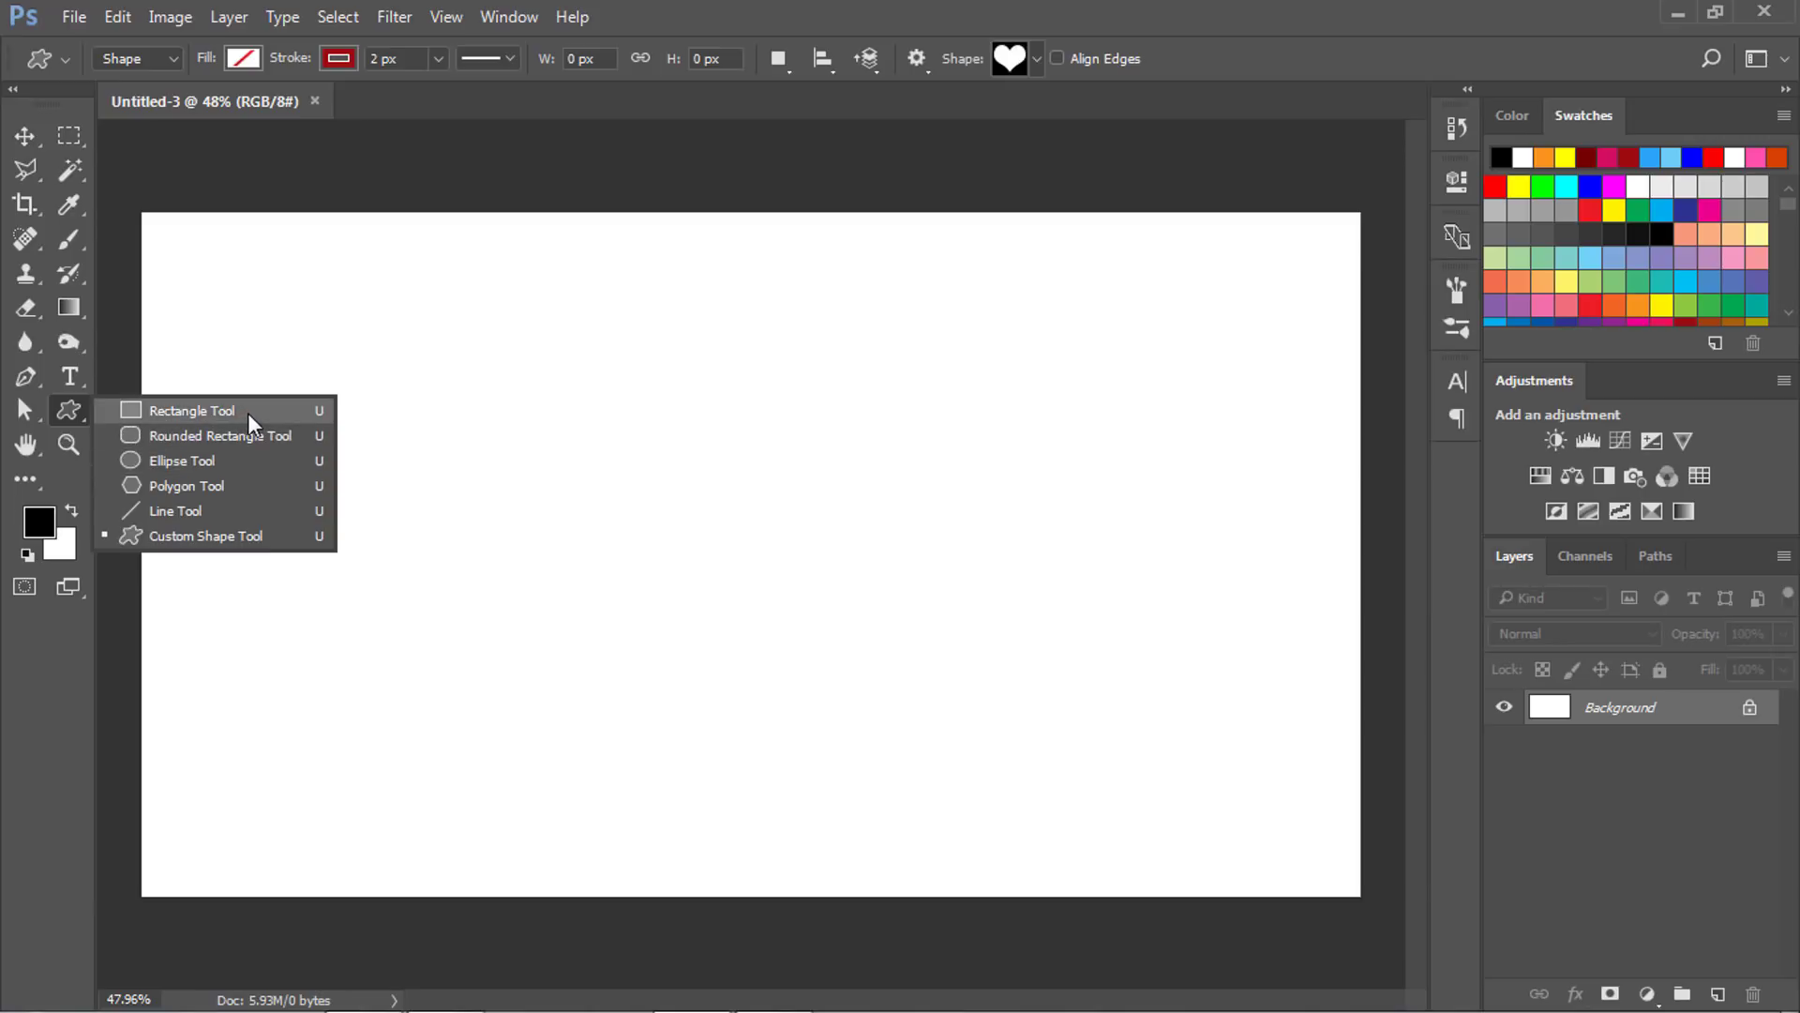
left_click(248, 413)
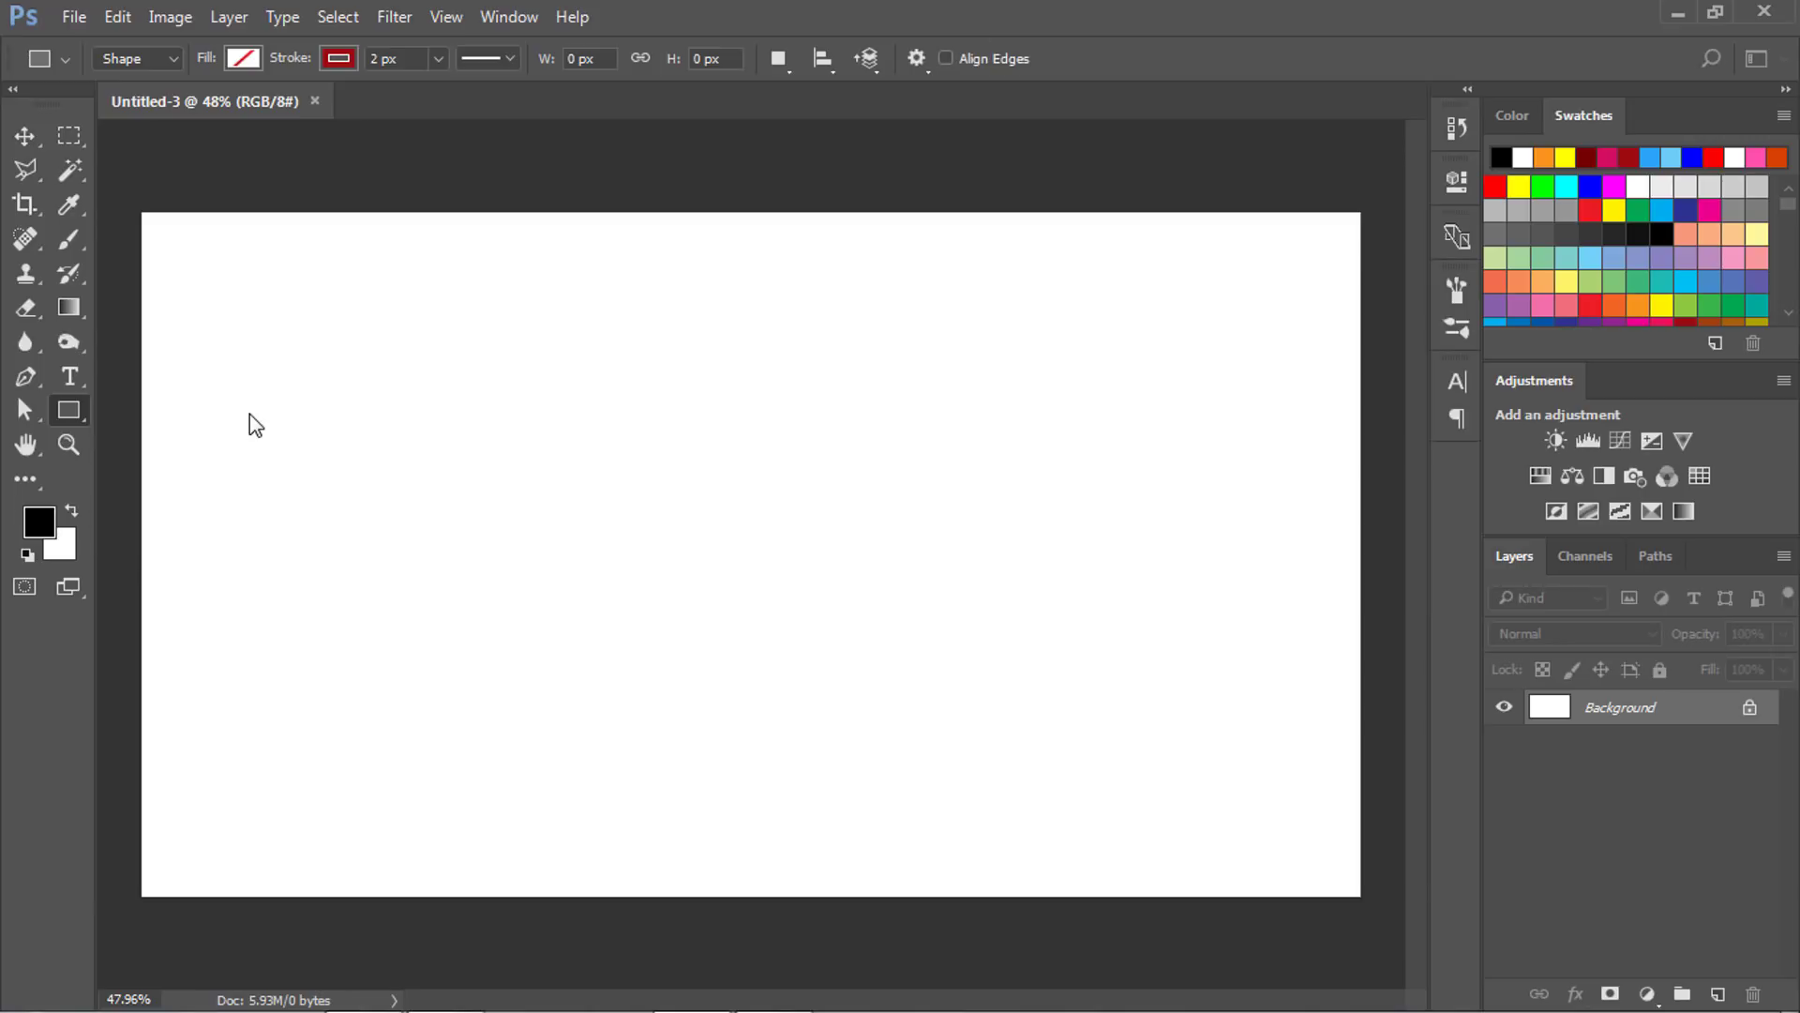
left_click(155, 70)
left_click(154, 87)
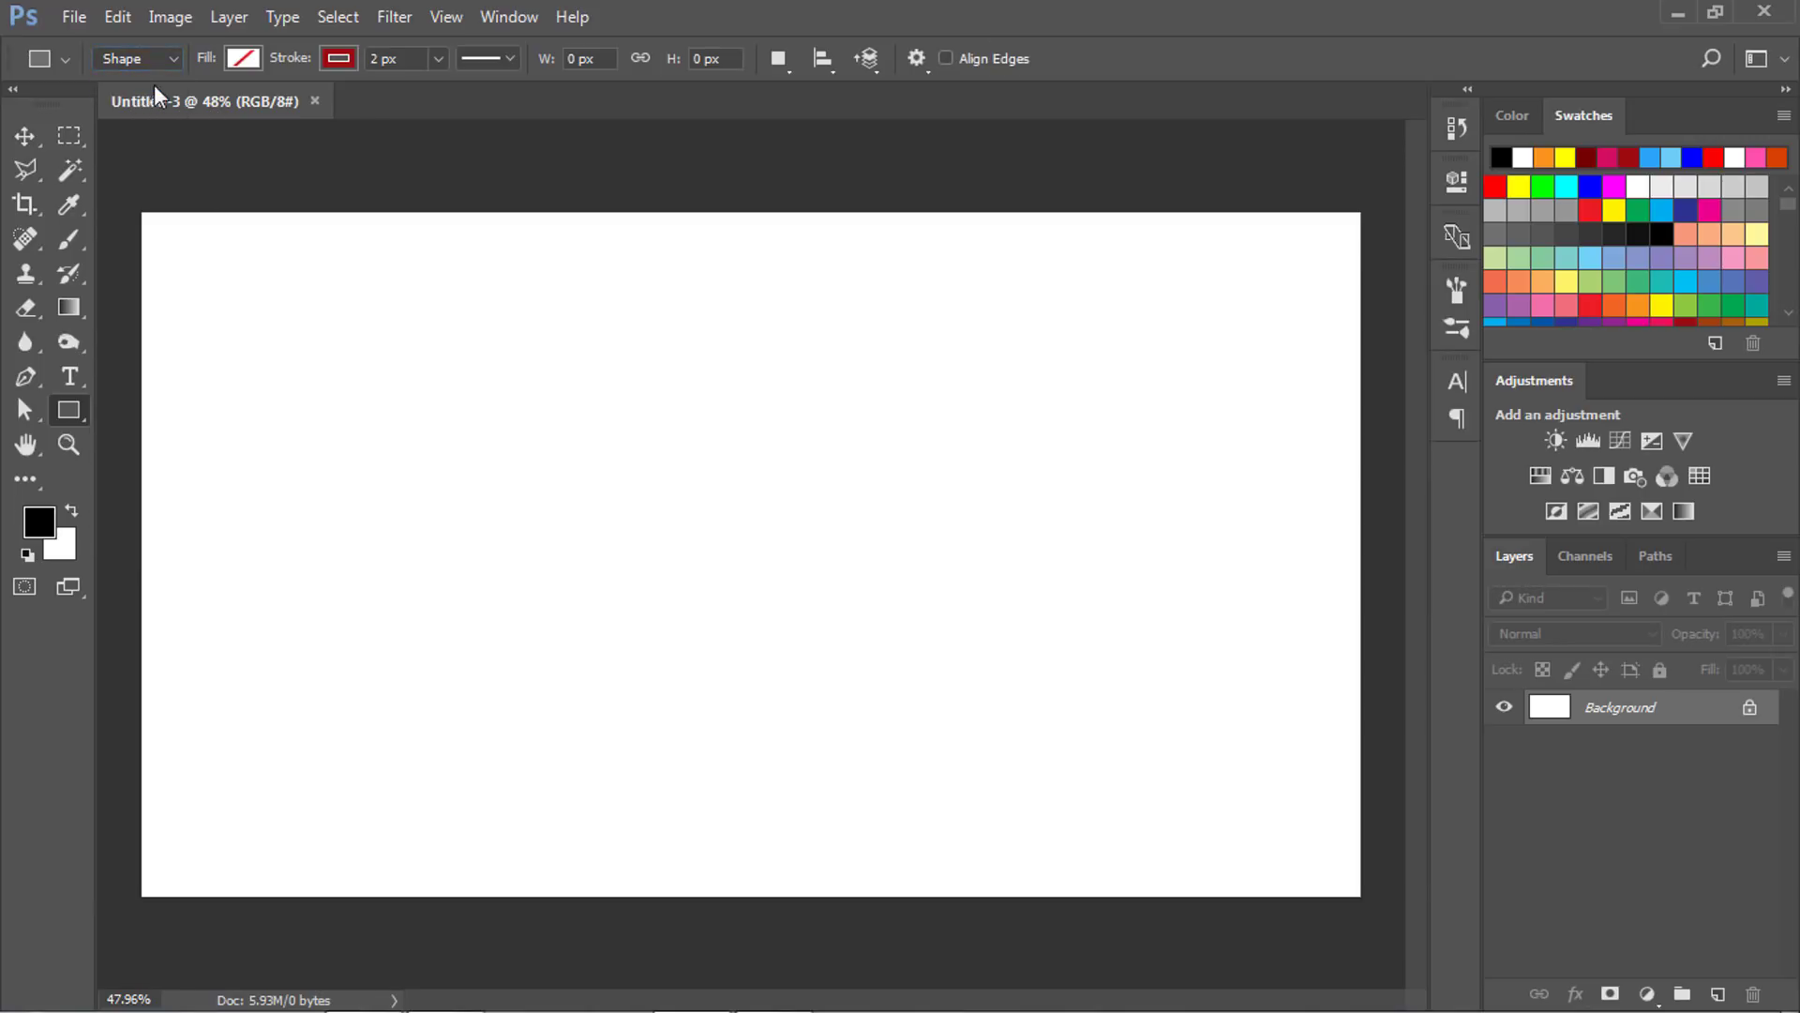
Set the shape fill to crimson-pink and the stroke to dark red, 1 px wide.
left_click(242, 60)
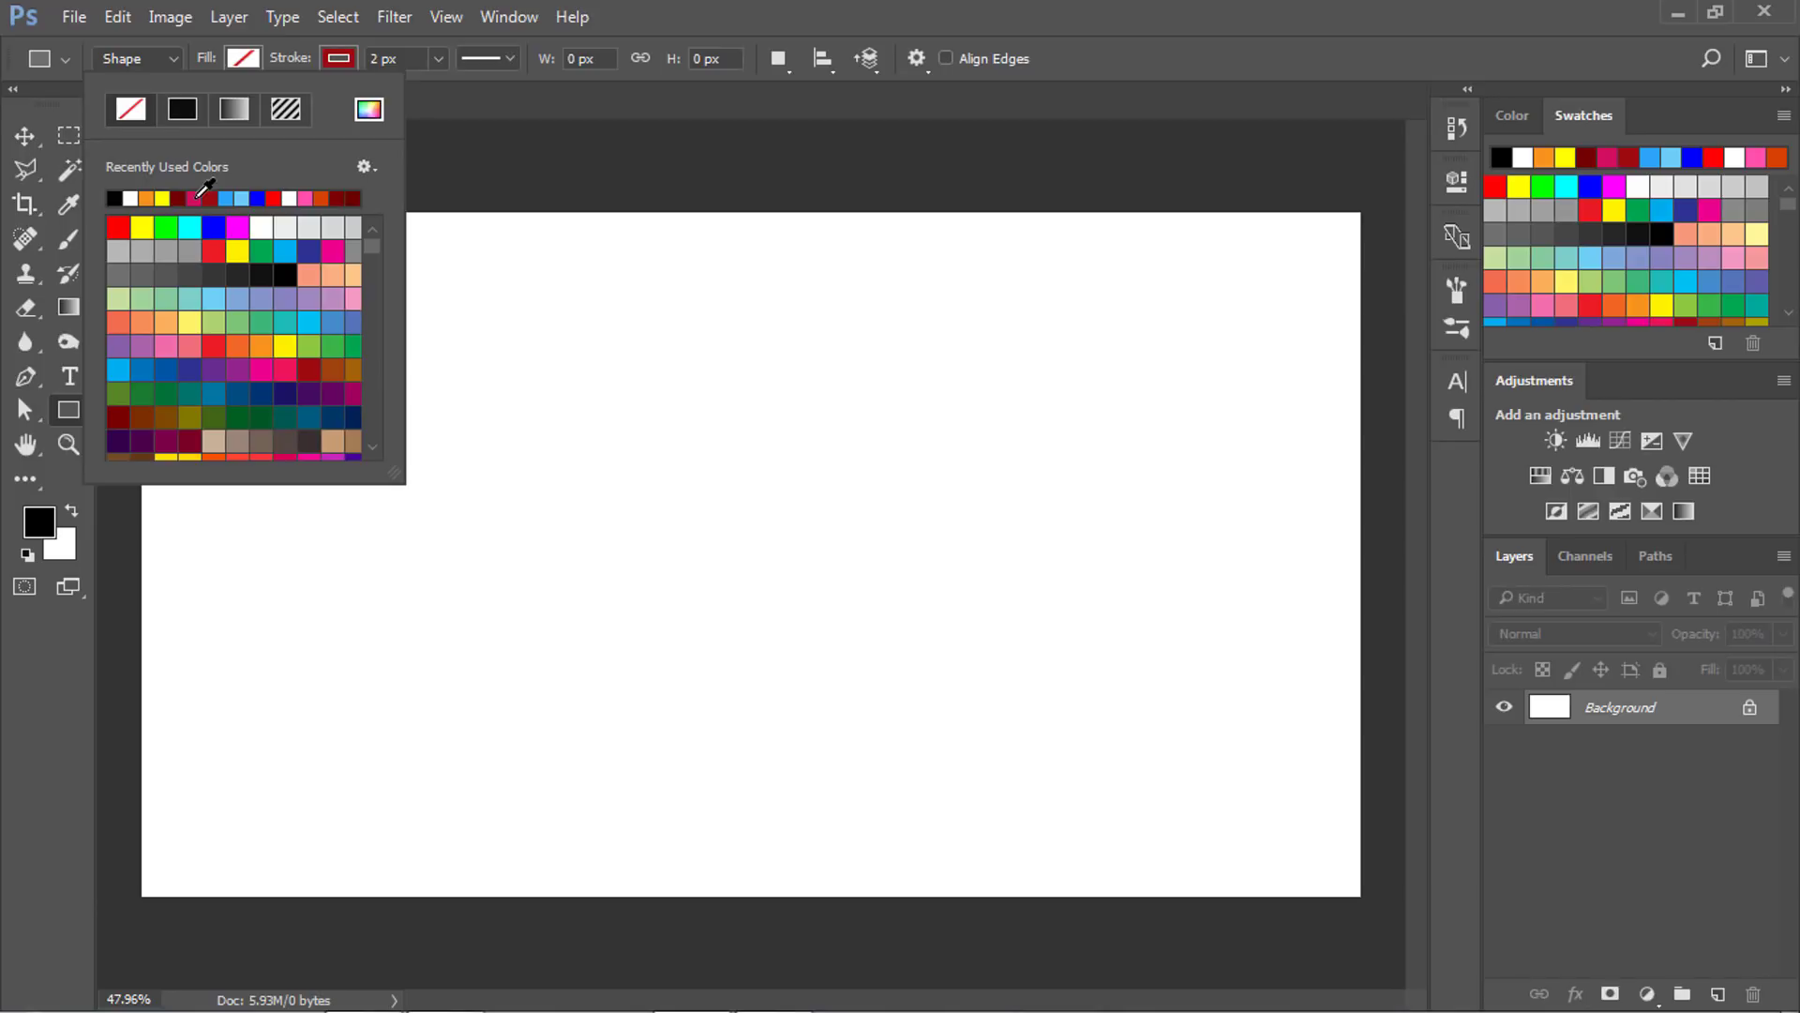
left_click(196, 197)
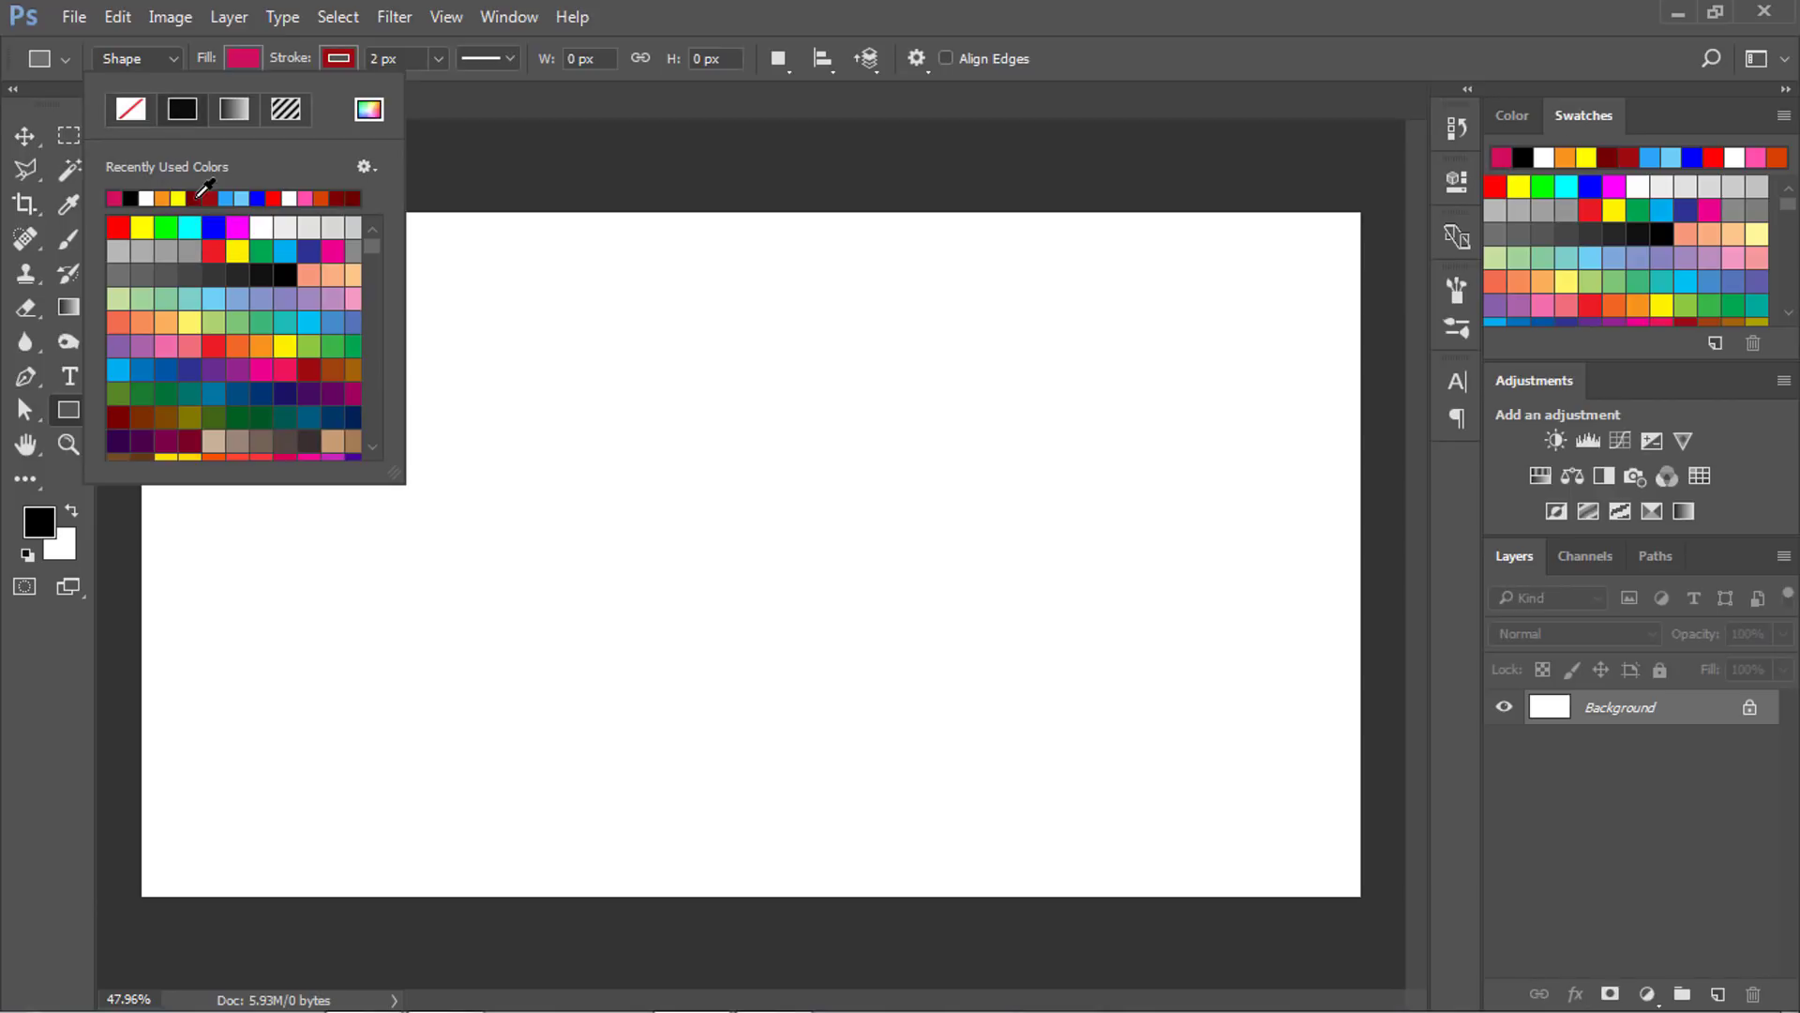
left_click(346, 54)
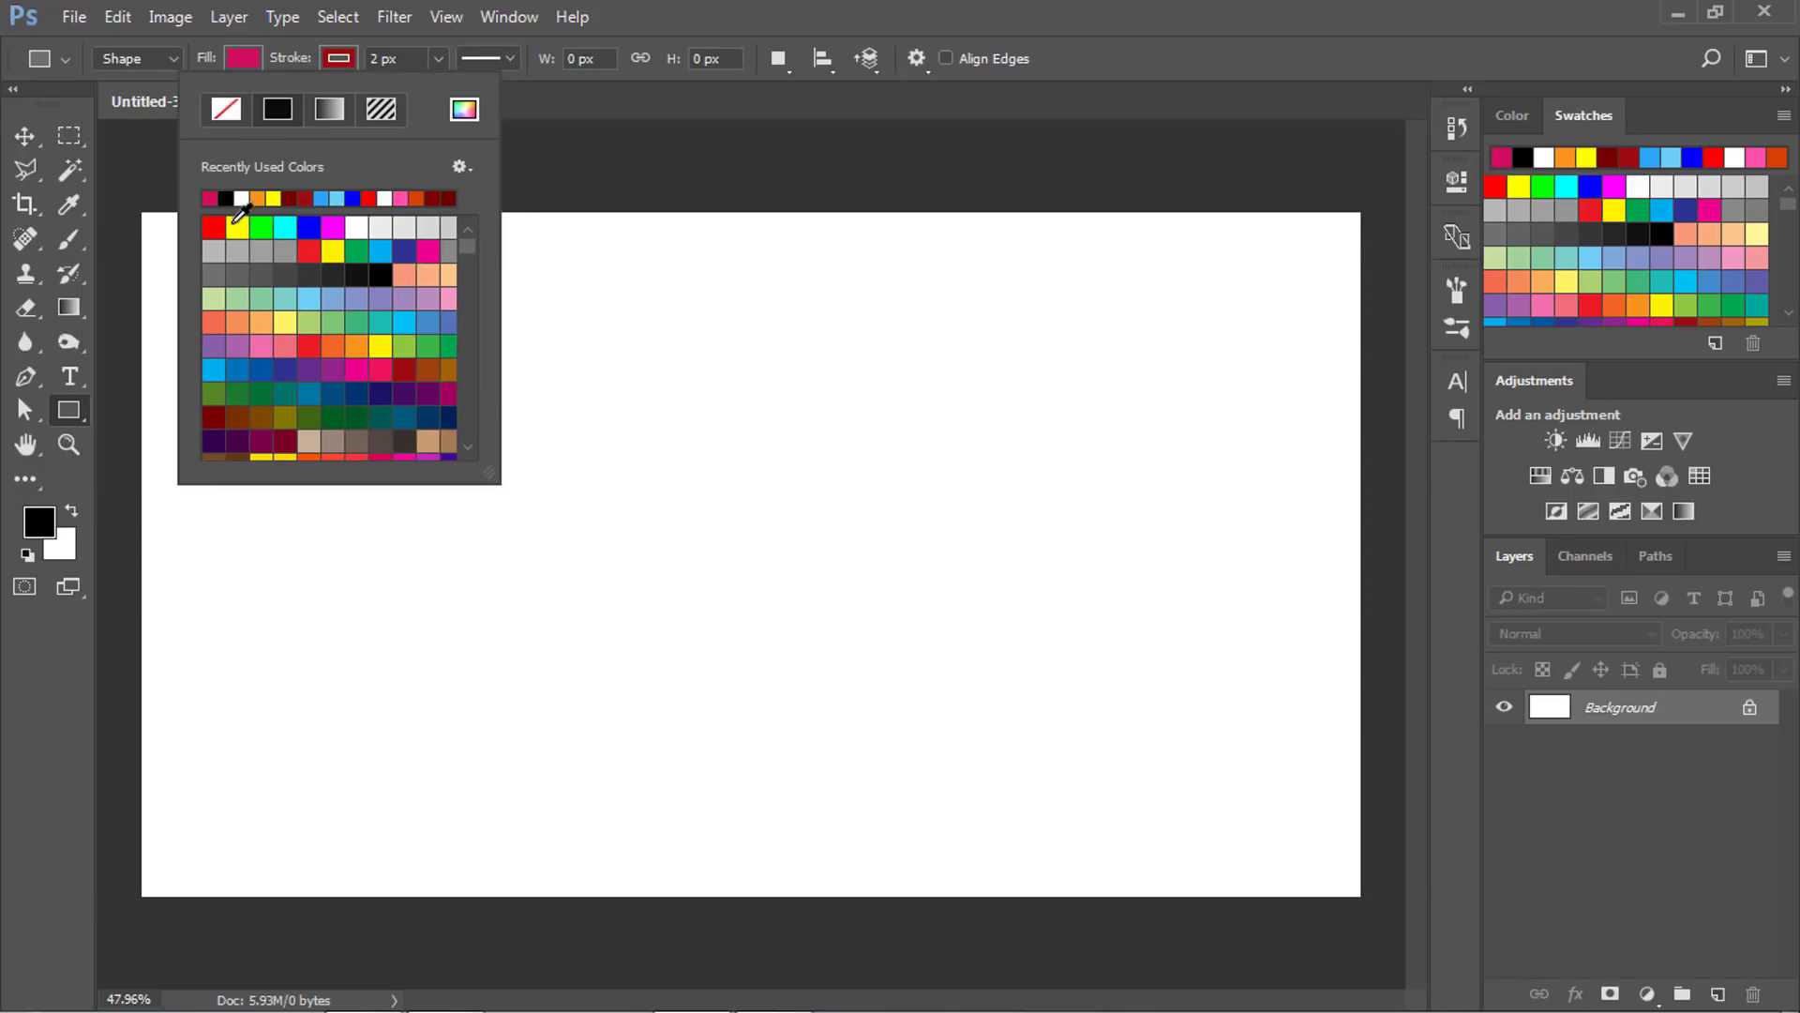
left_click(289, 197)
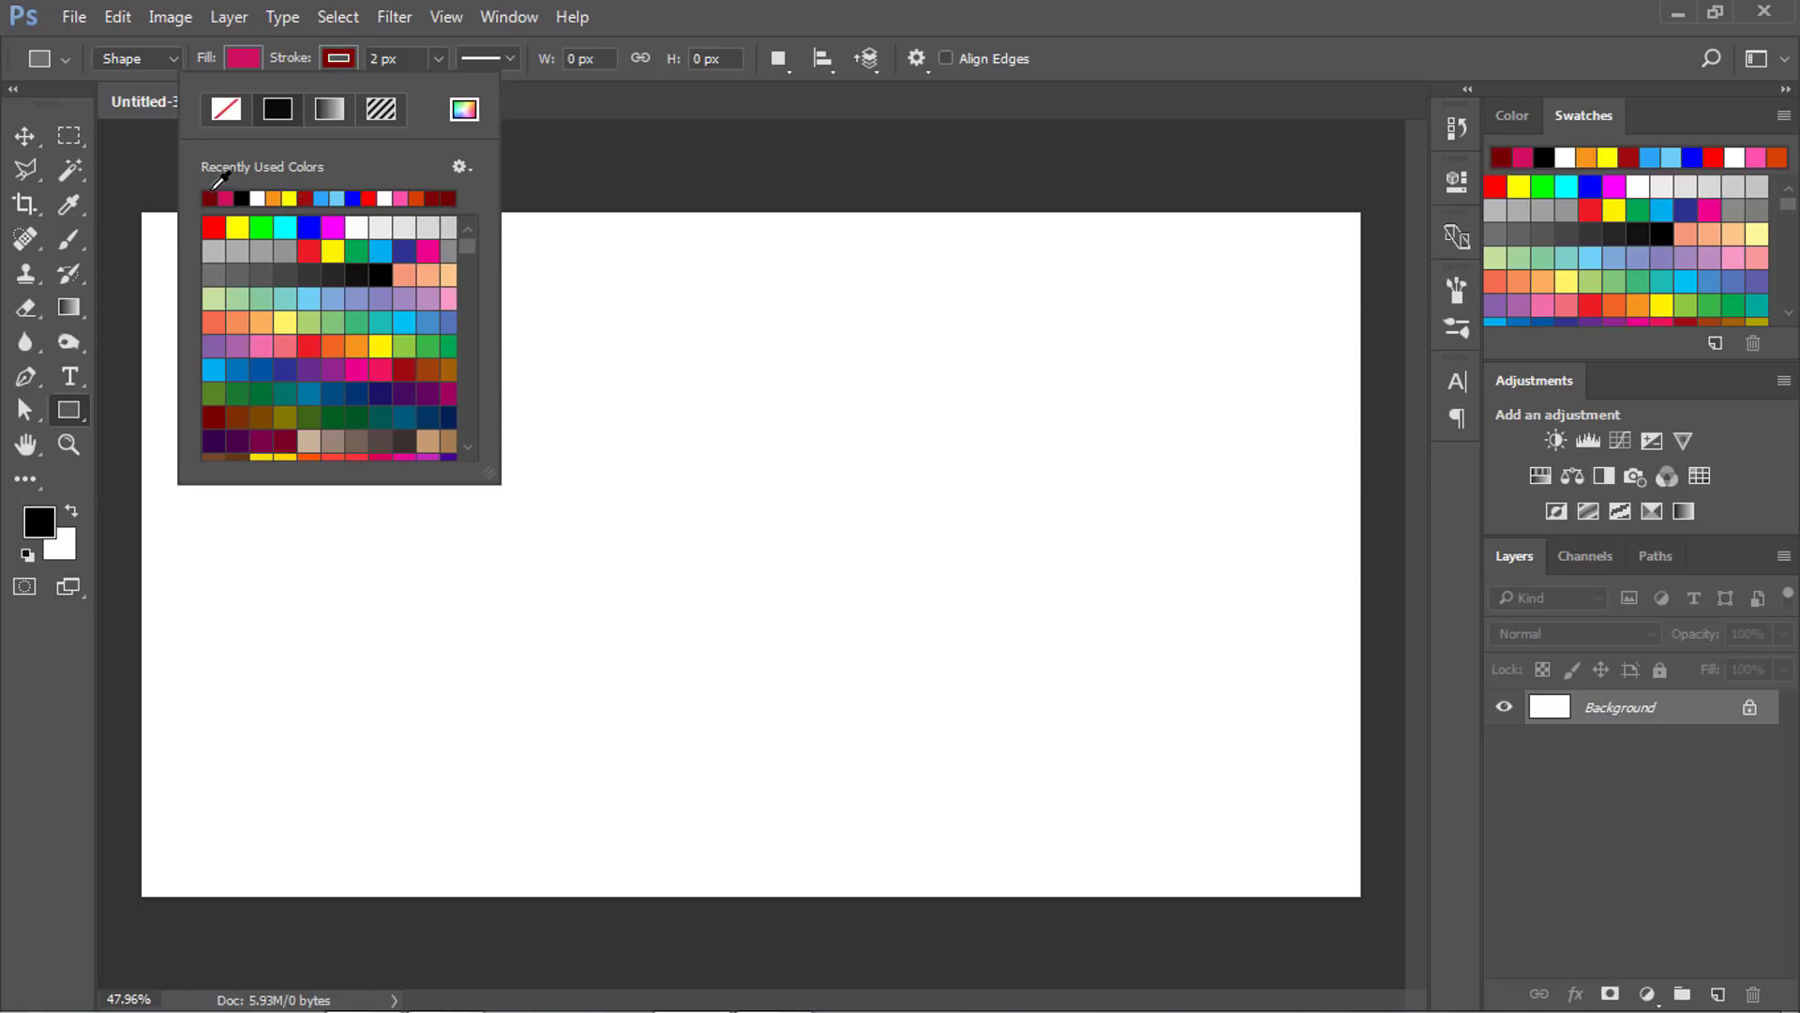
left_click(400, 52)
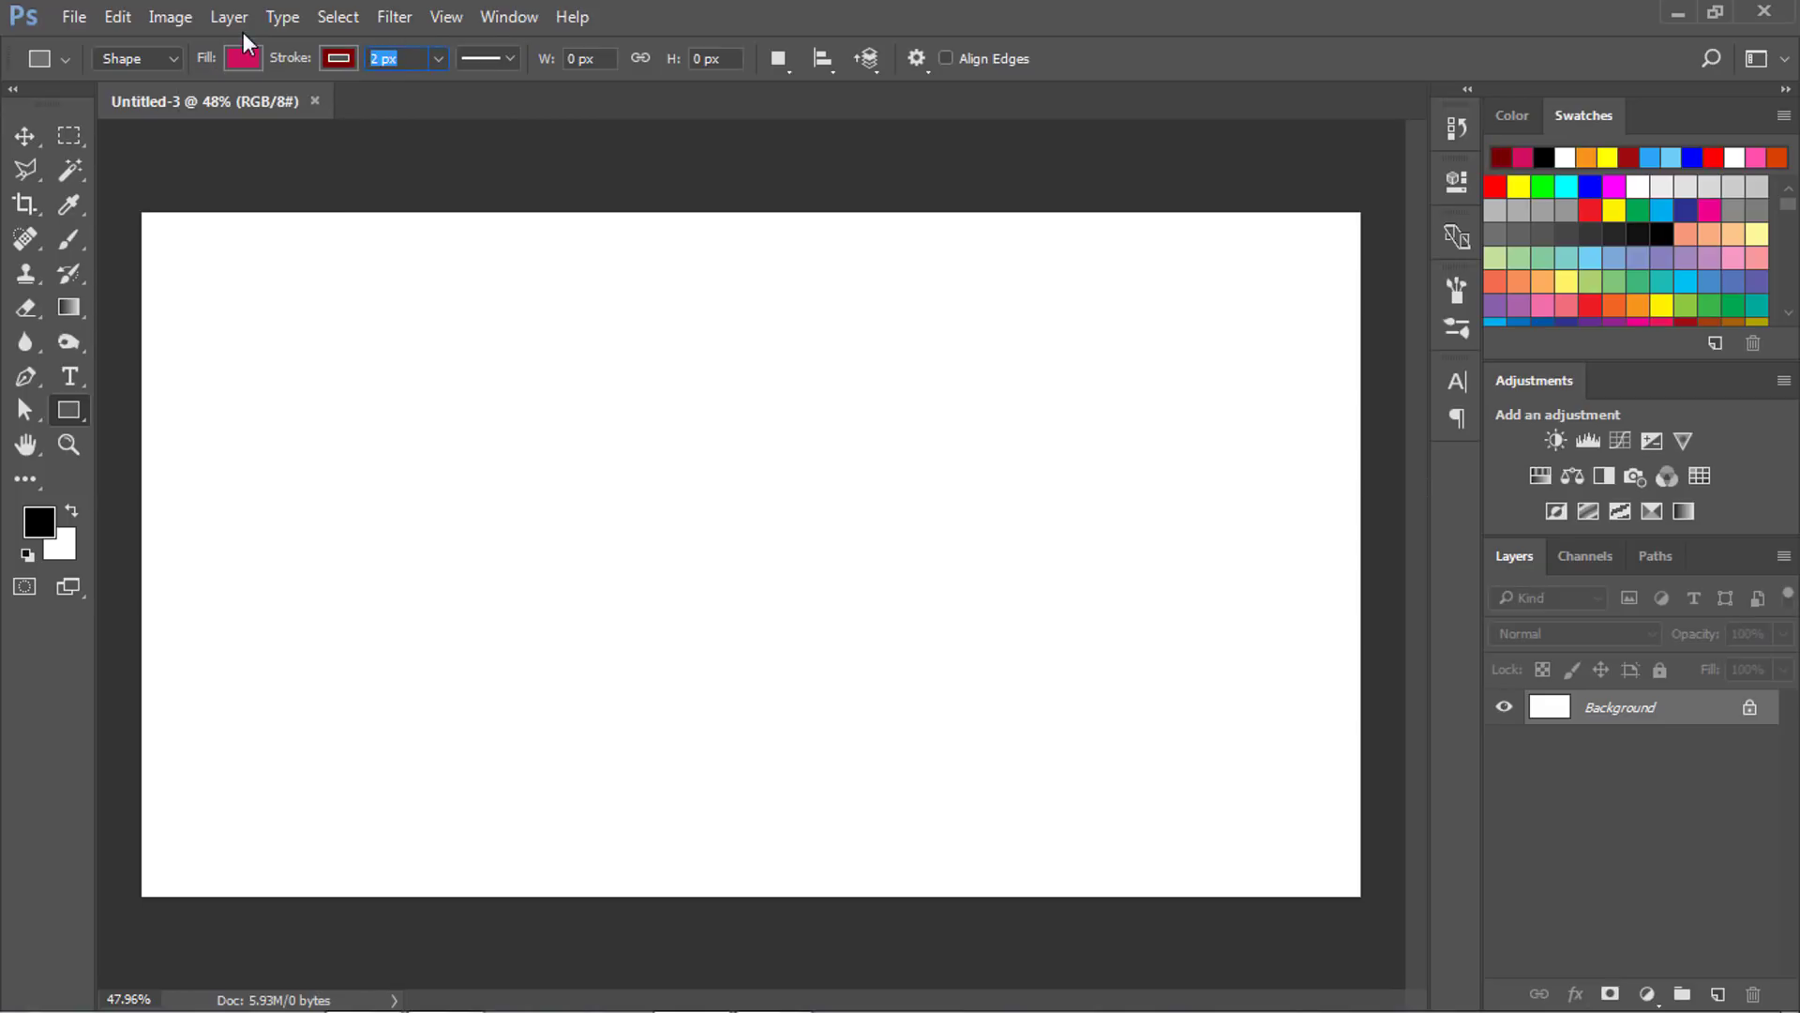
type("1")
key("Return")
Drag out a 333 × 333 px crimson-pink square, Rectangle 1, left of the page centre.
mouse_move(500, 373)
left_mouse_down()
mouse_move(713, 570)
mouse_move(632, 446)
mouse_move(808, 612)
mouse_move(791, 632)
left_mouse_up()
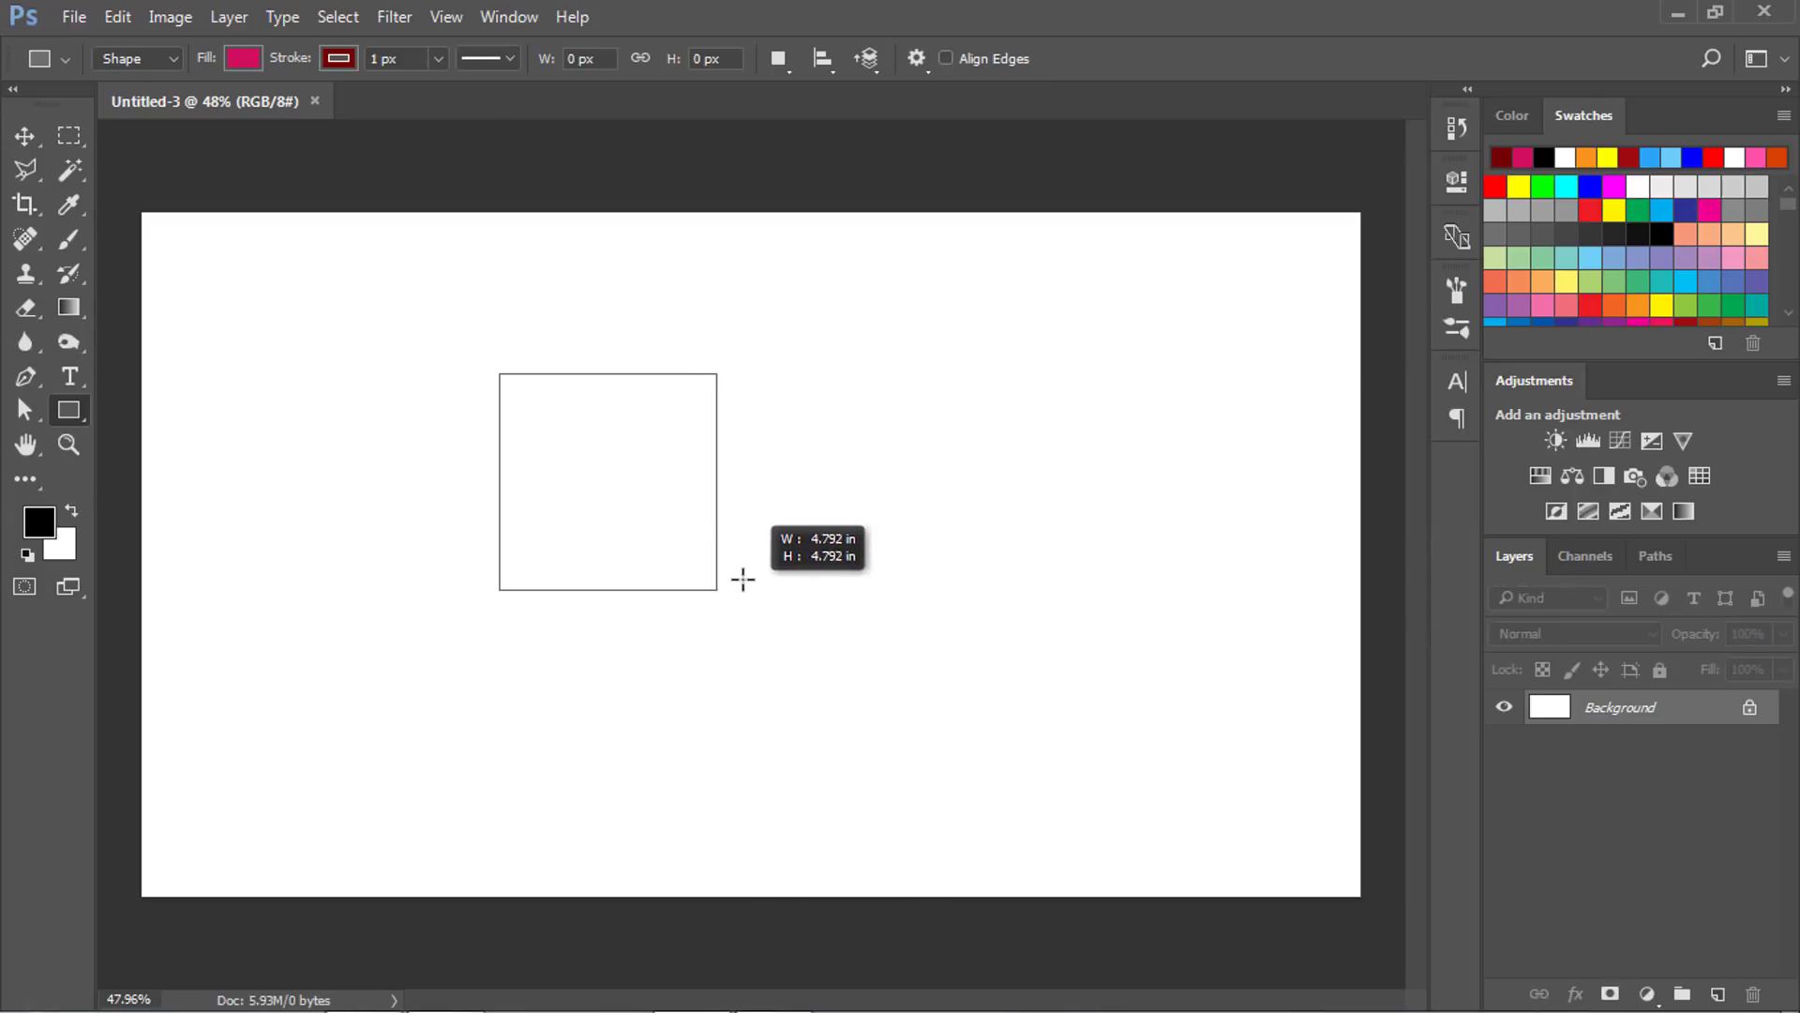
left_click_drag(790, 632, 756, 588)
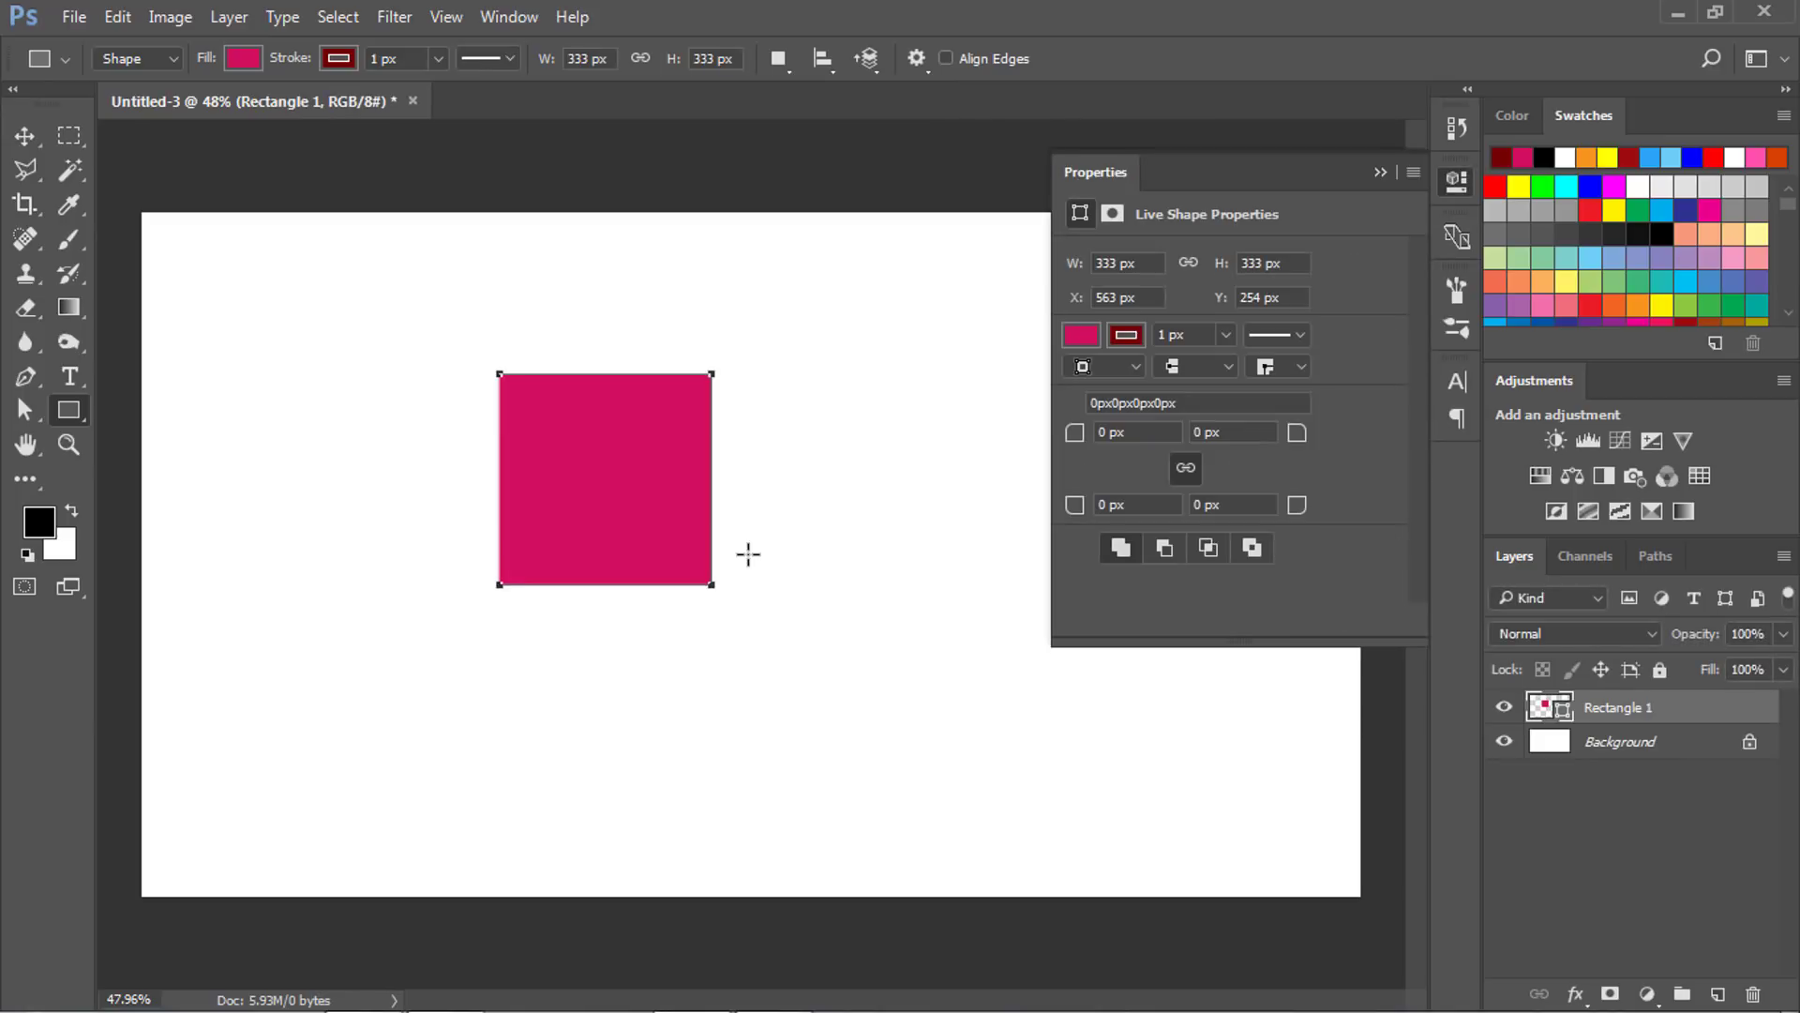
left_click(1380, 175)
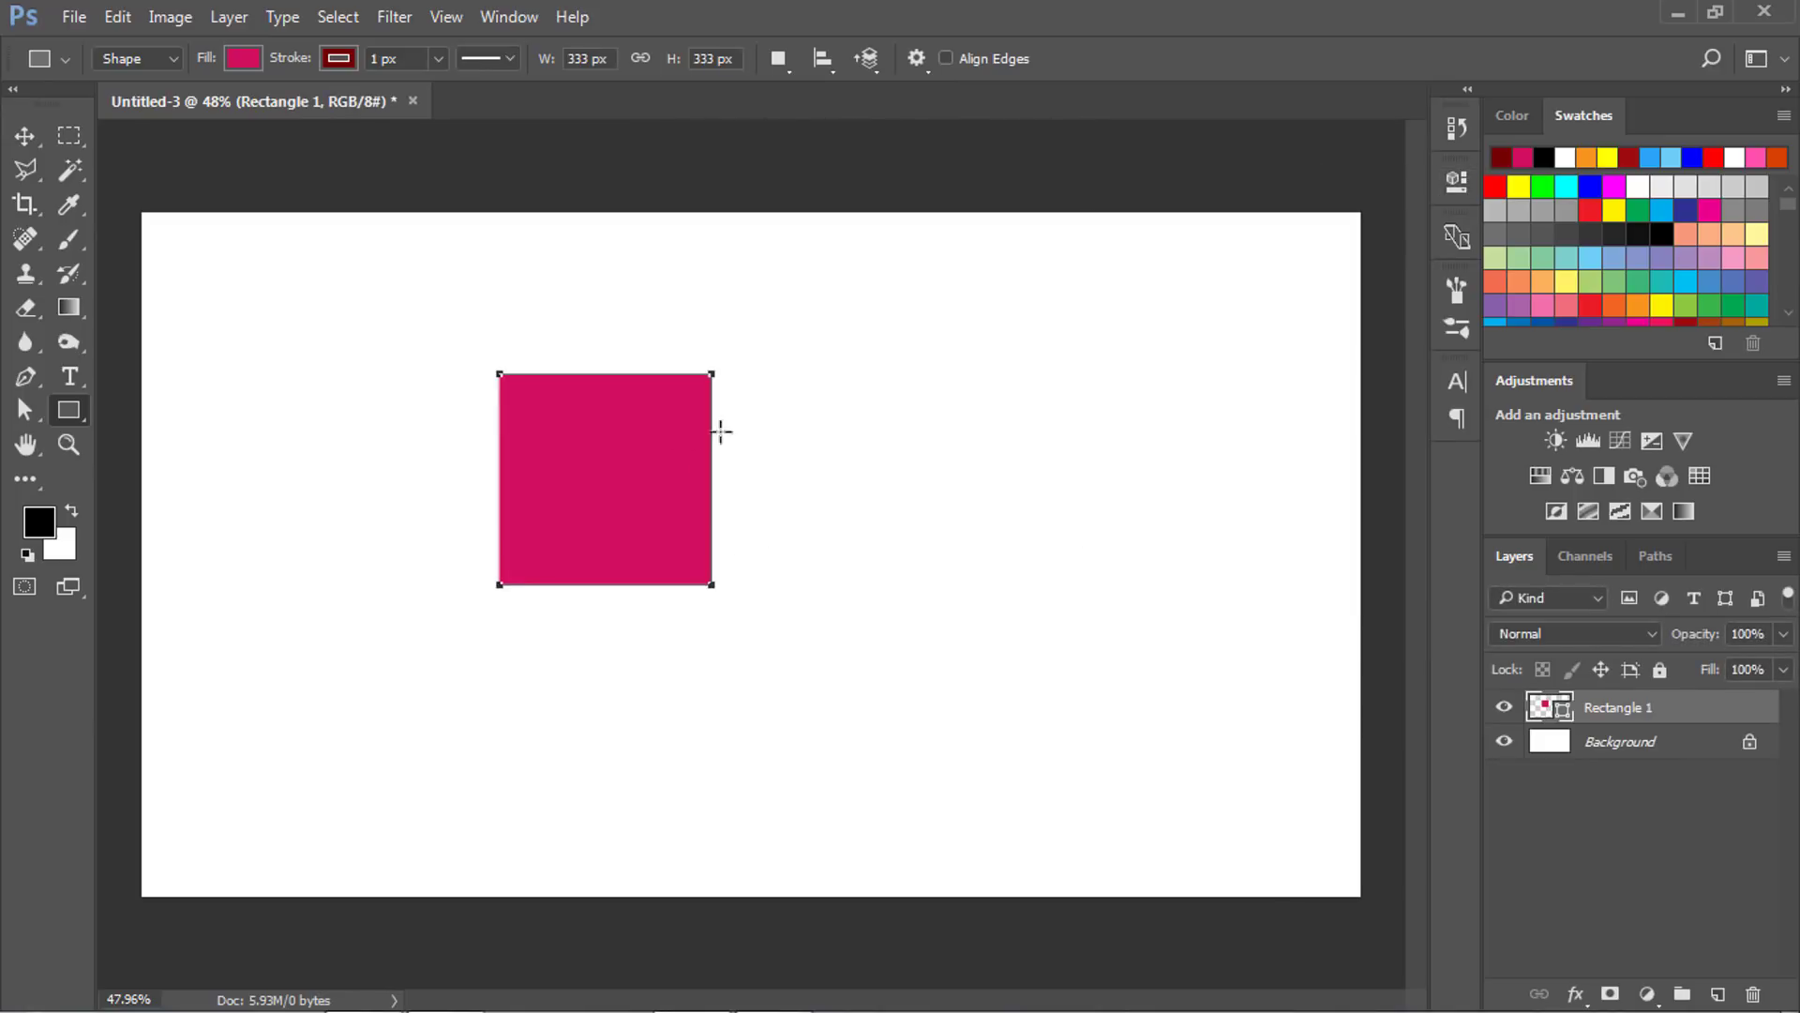
left_click_drag(602, 446, 627, 459)
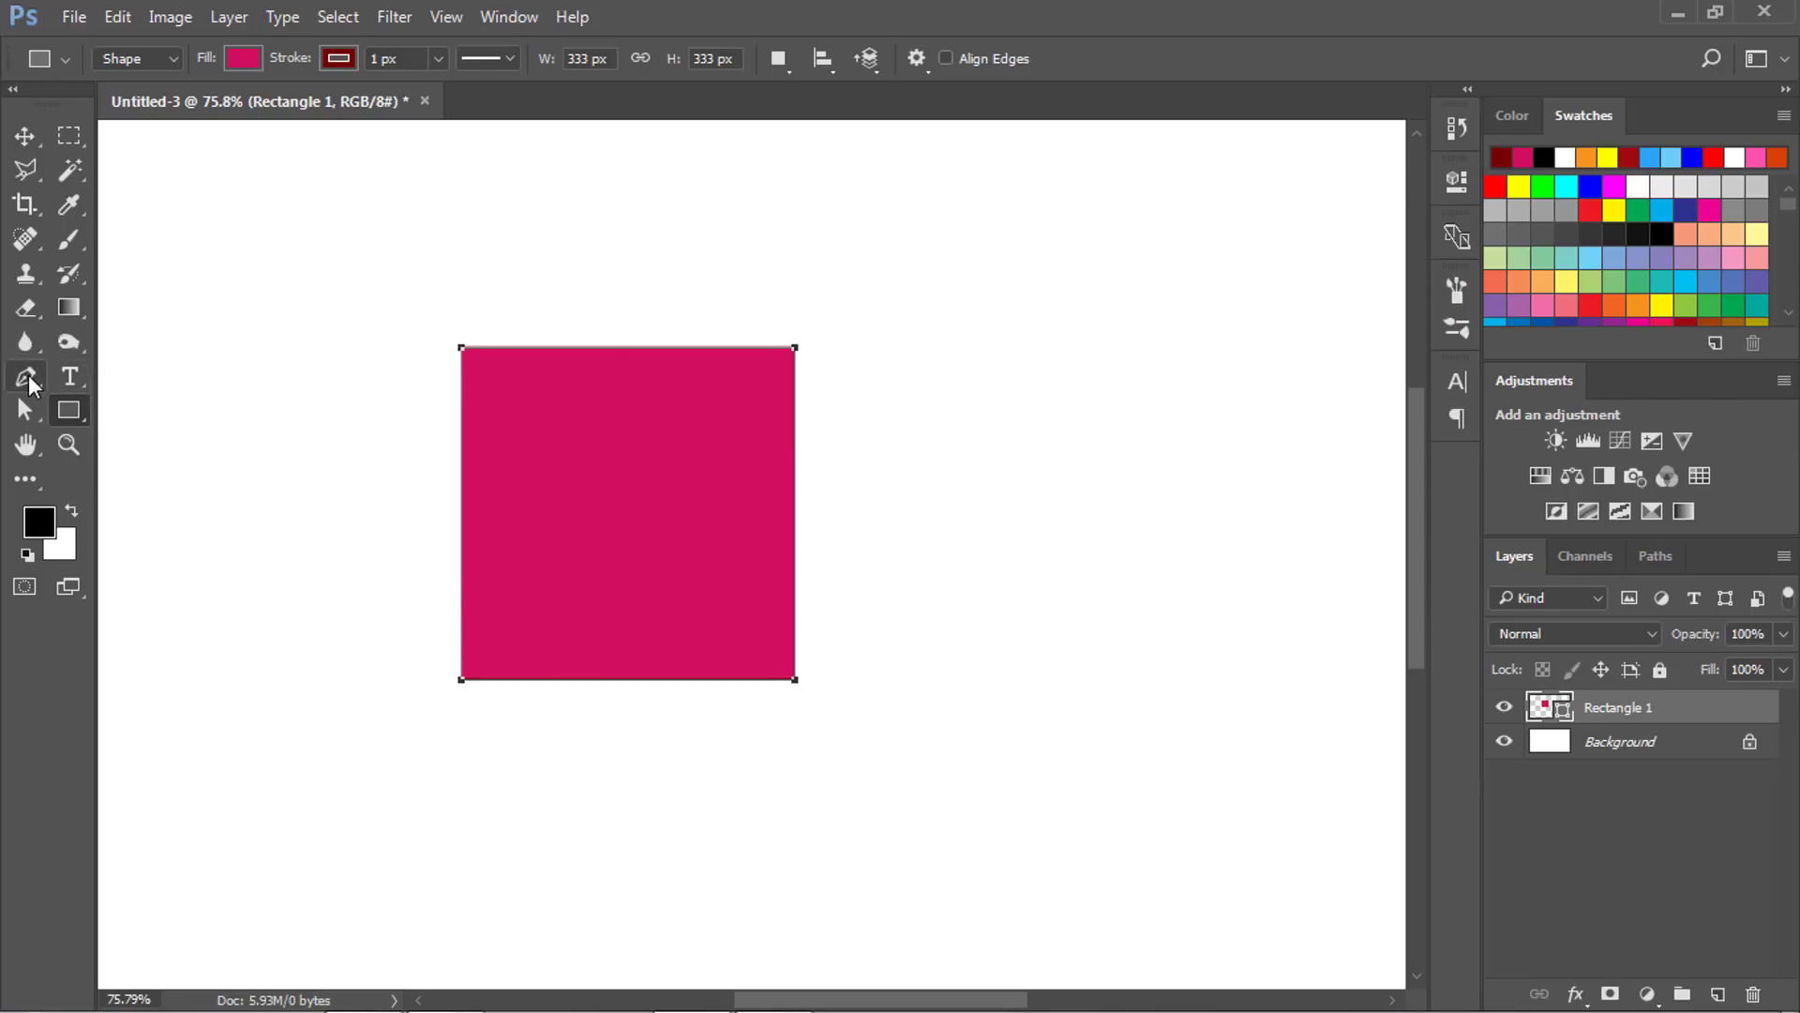
Add a midpoint anchor on the square's left edge and bow it outward.
left_click(26, 379)
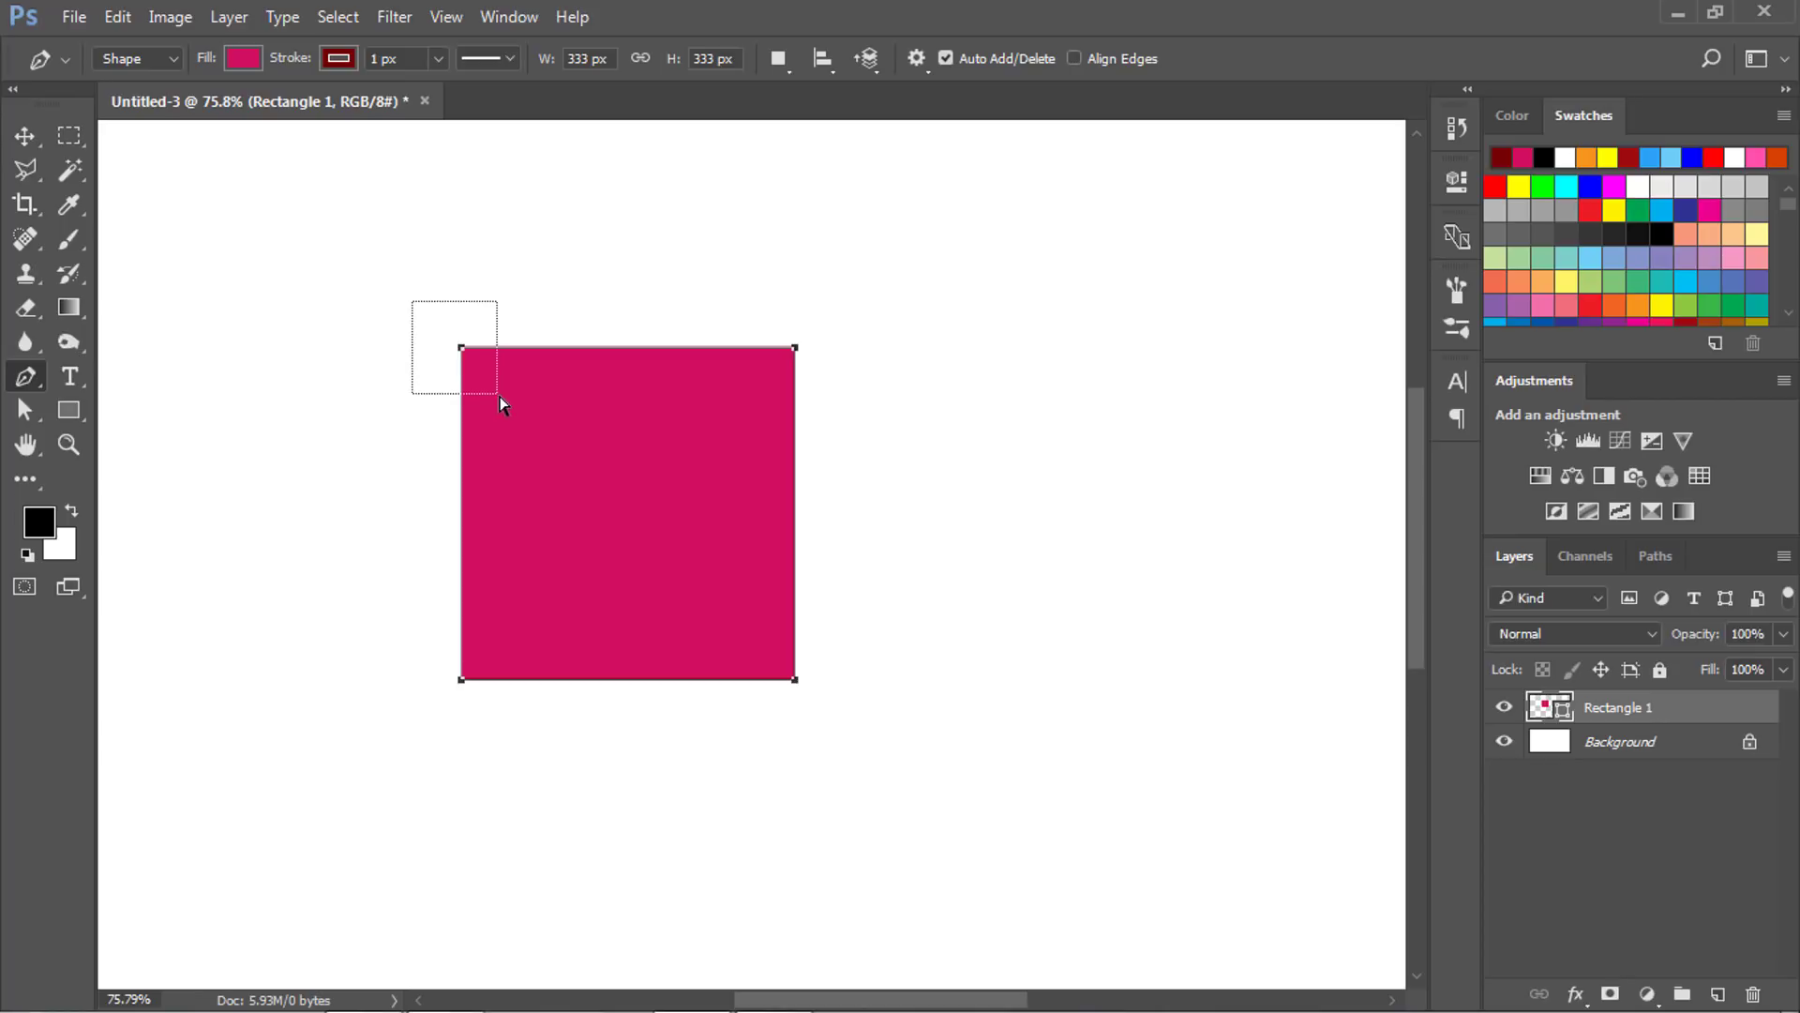
left_click_drag(499, 395, 490, 390)
scroll(463, 514, "up", 2)
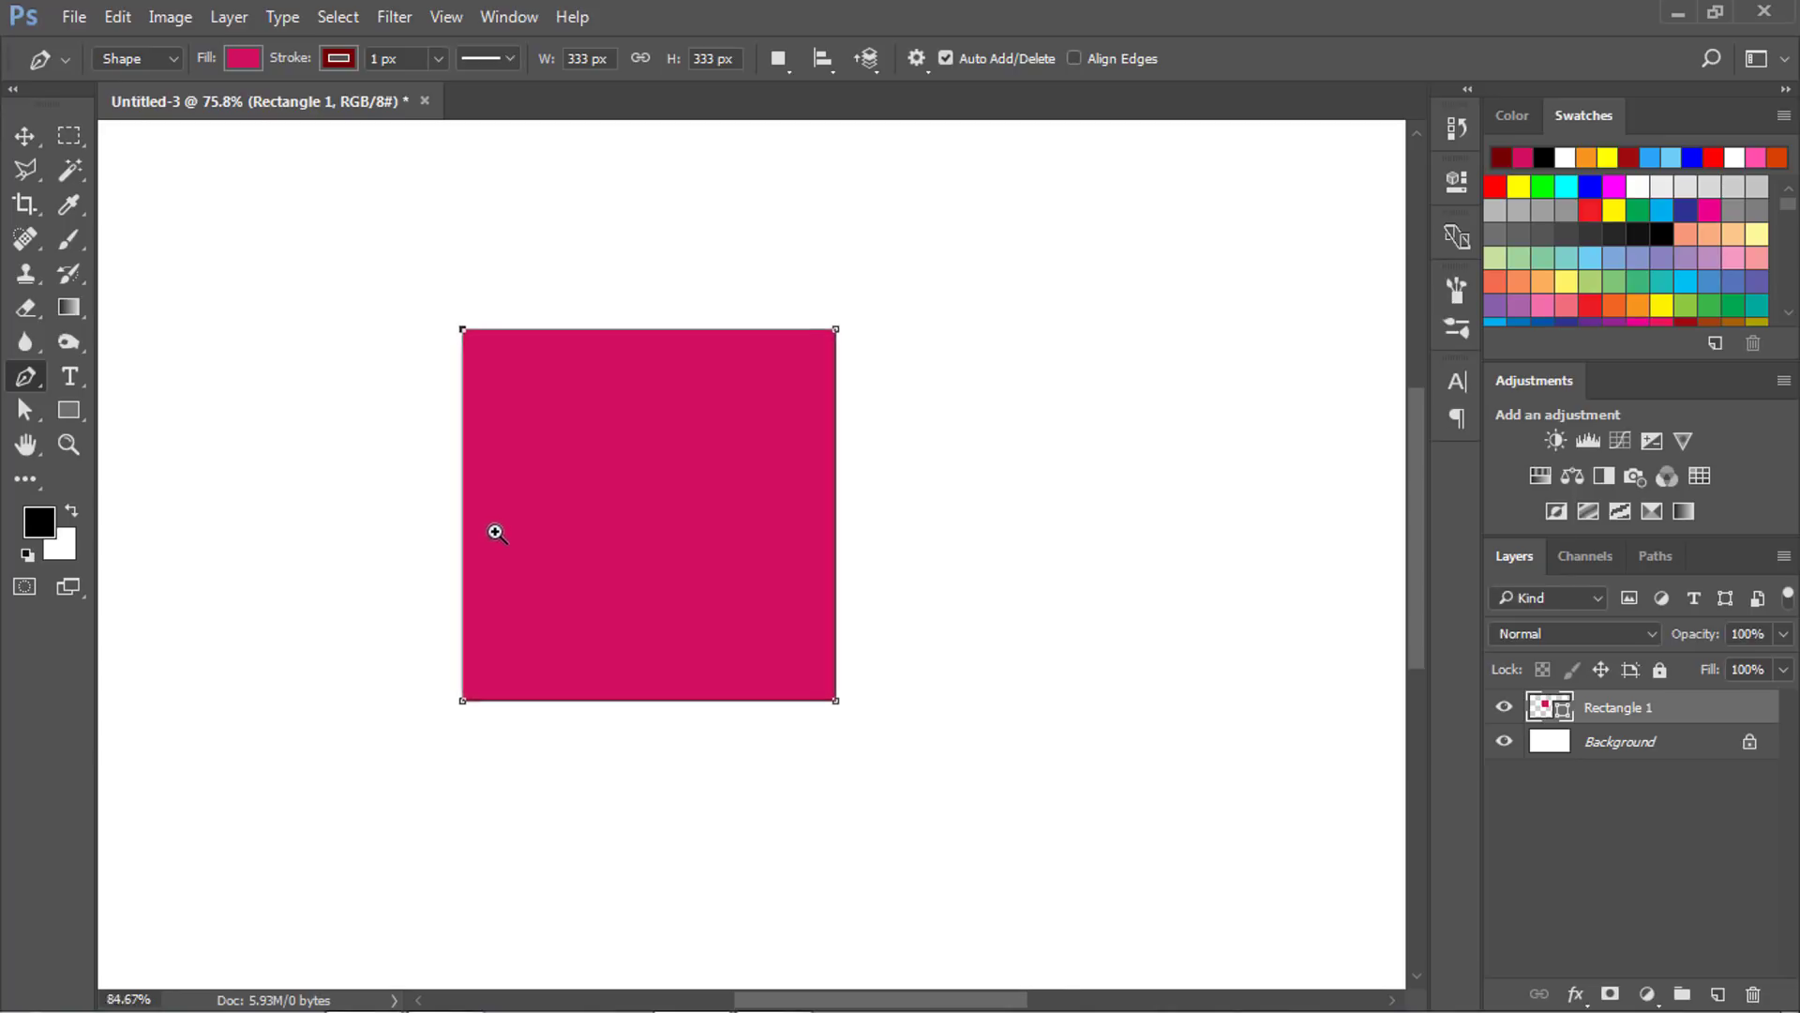
scroll(460, 509, "up", 2)
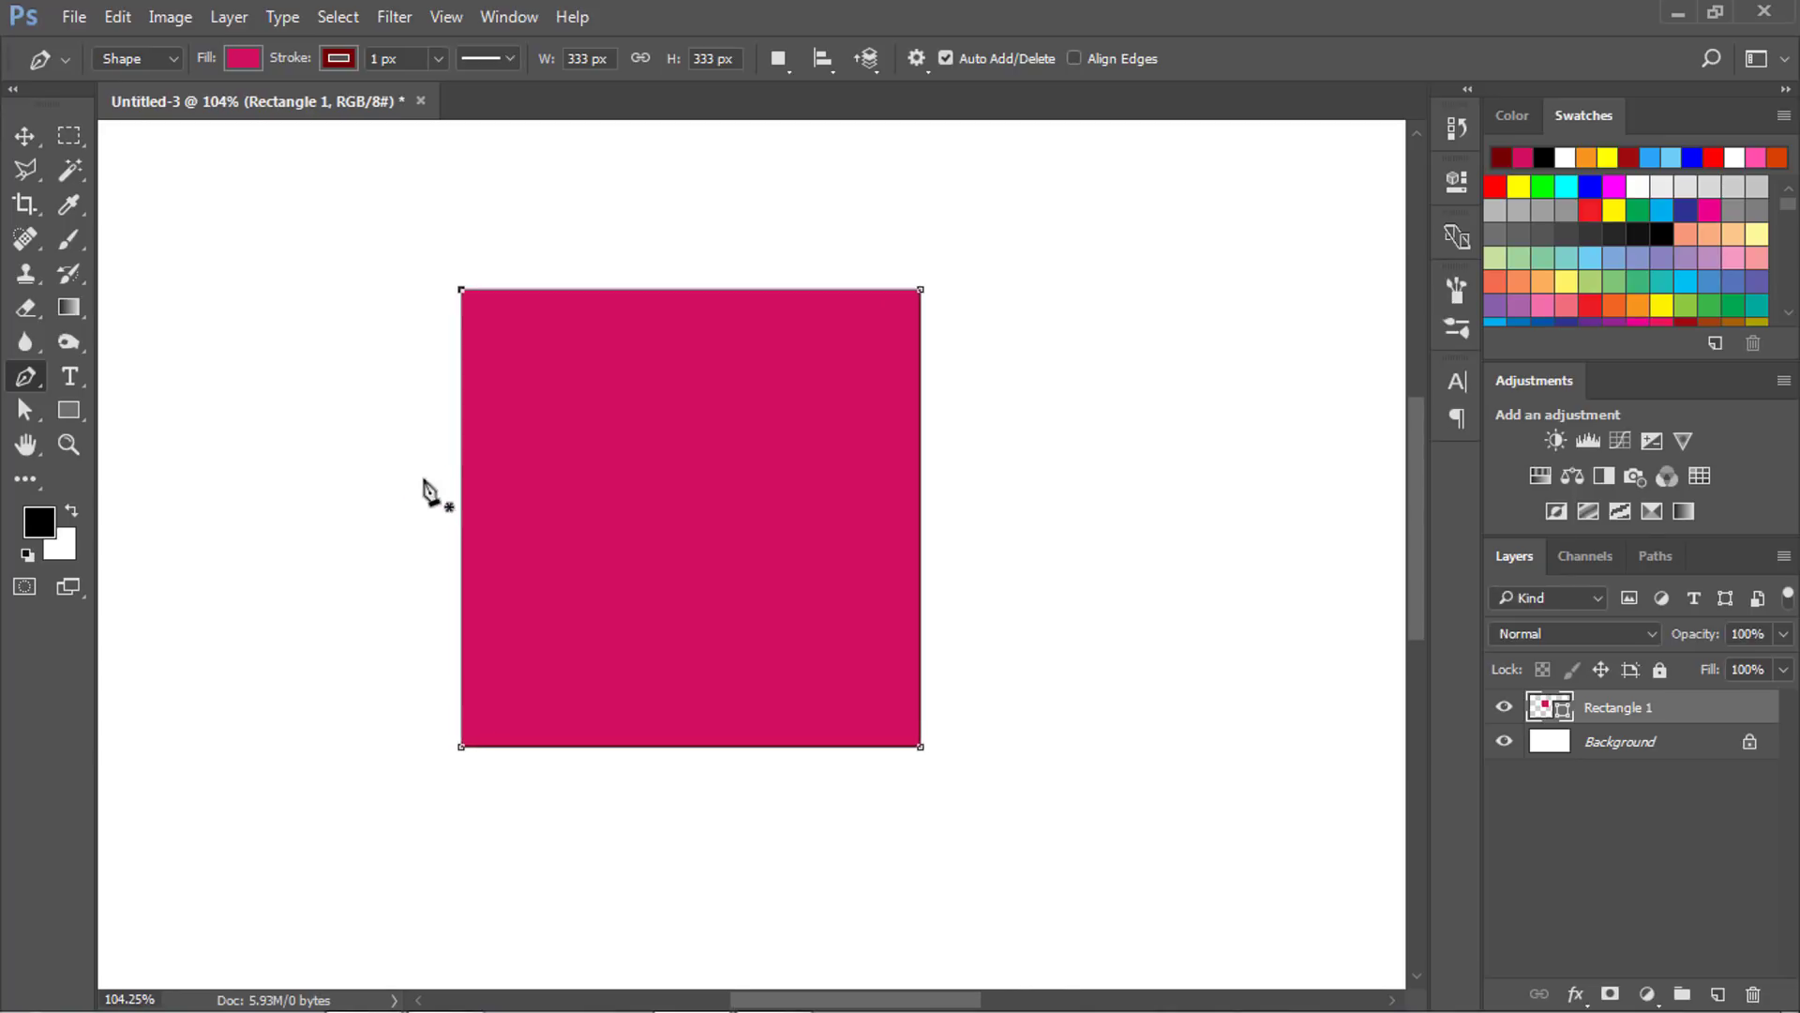
left_click(462, 494)
mouse_move(462, 493)
left_mouse_down()
mouse_move(434, 495)
mouse_move(448, 505)
left_mouse_up()
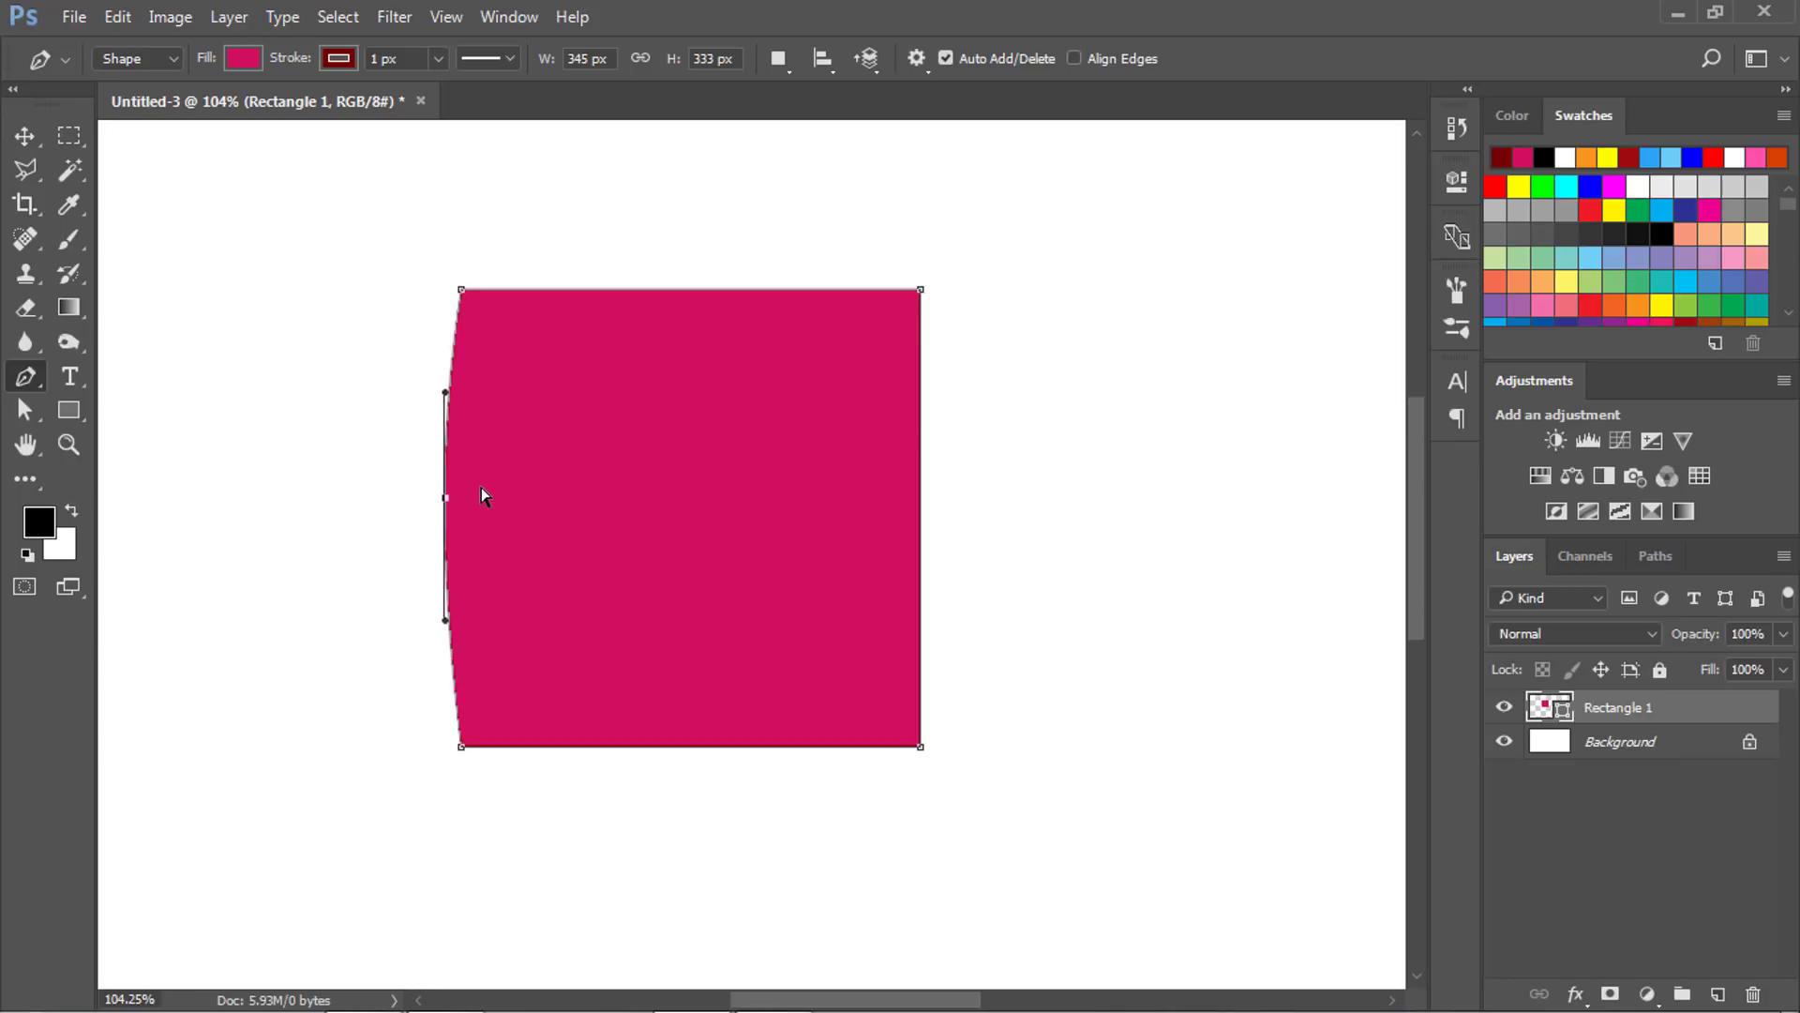
Bow the right, top and bottom edges outward with midpoint anchors, making a cushion shape.
left_click(921, 506)
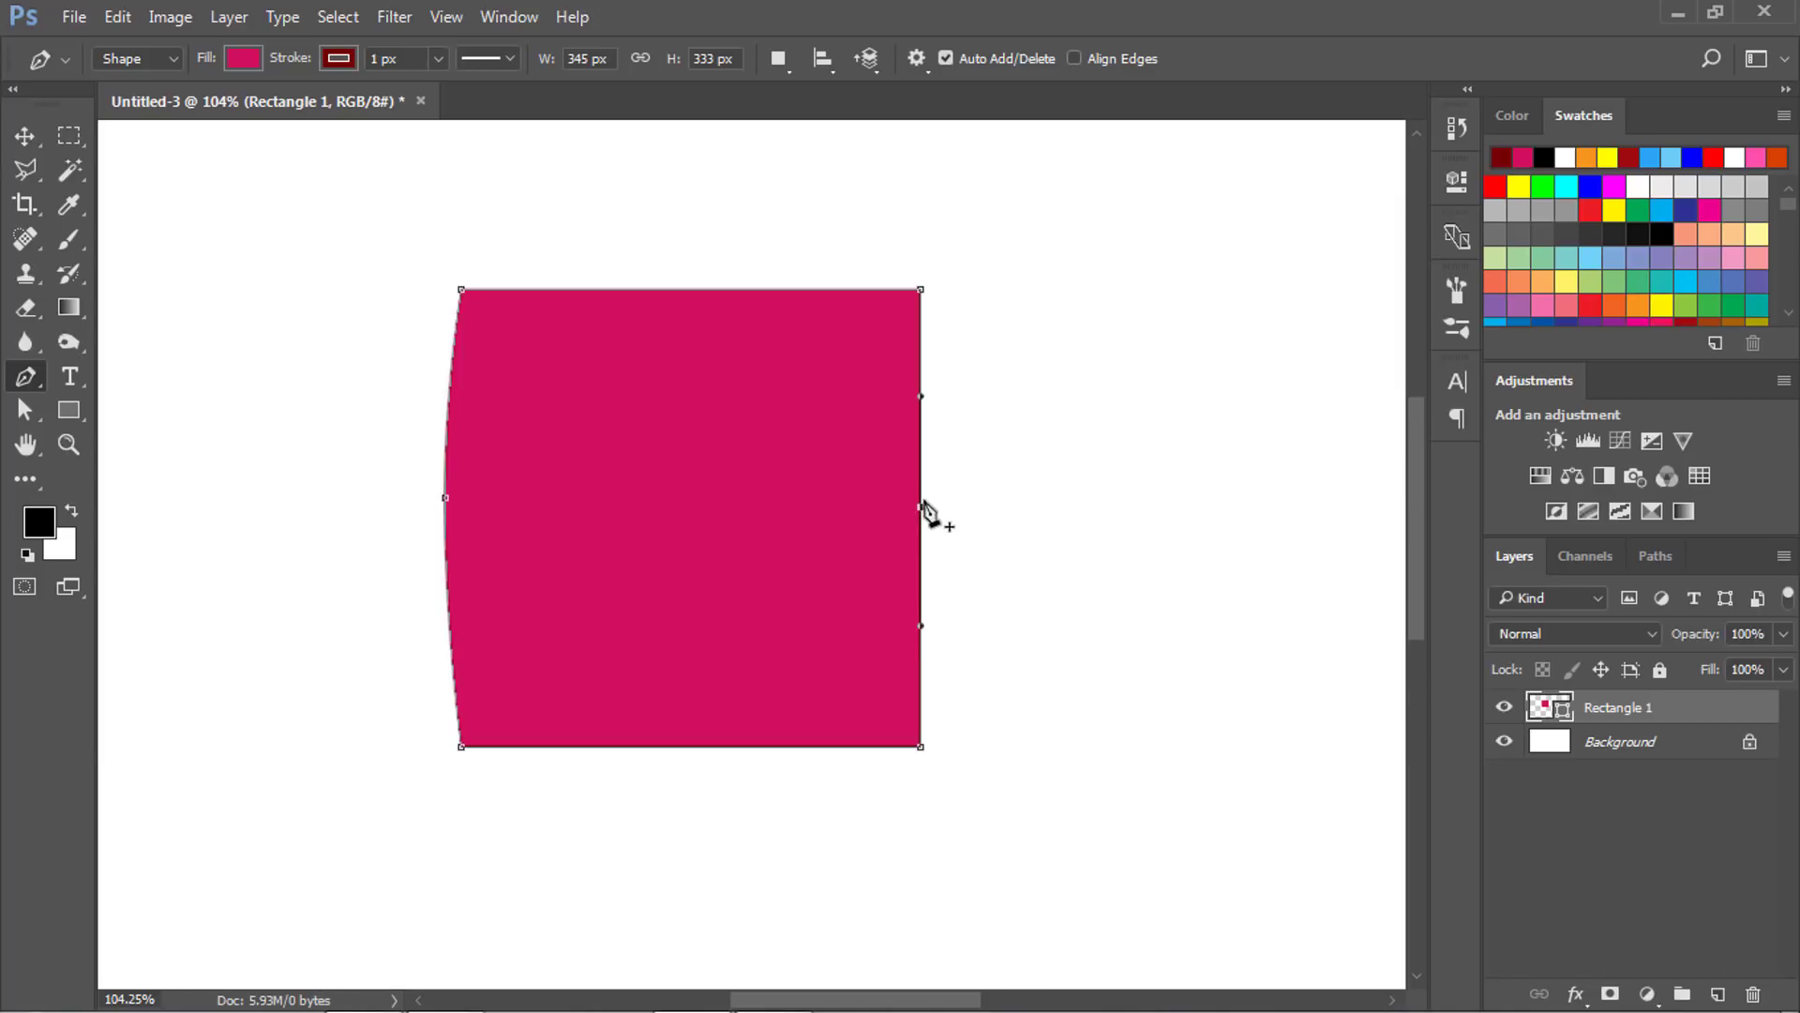
left_click_drag(922, 509, 939, 511)
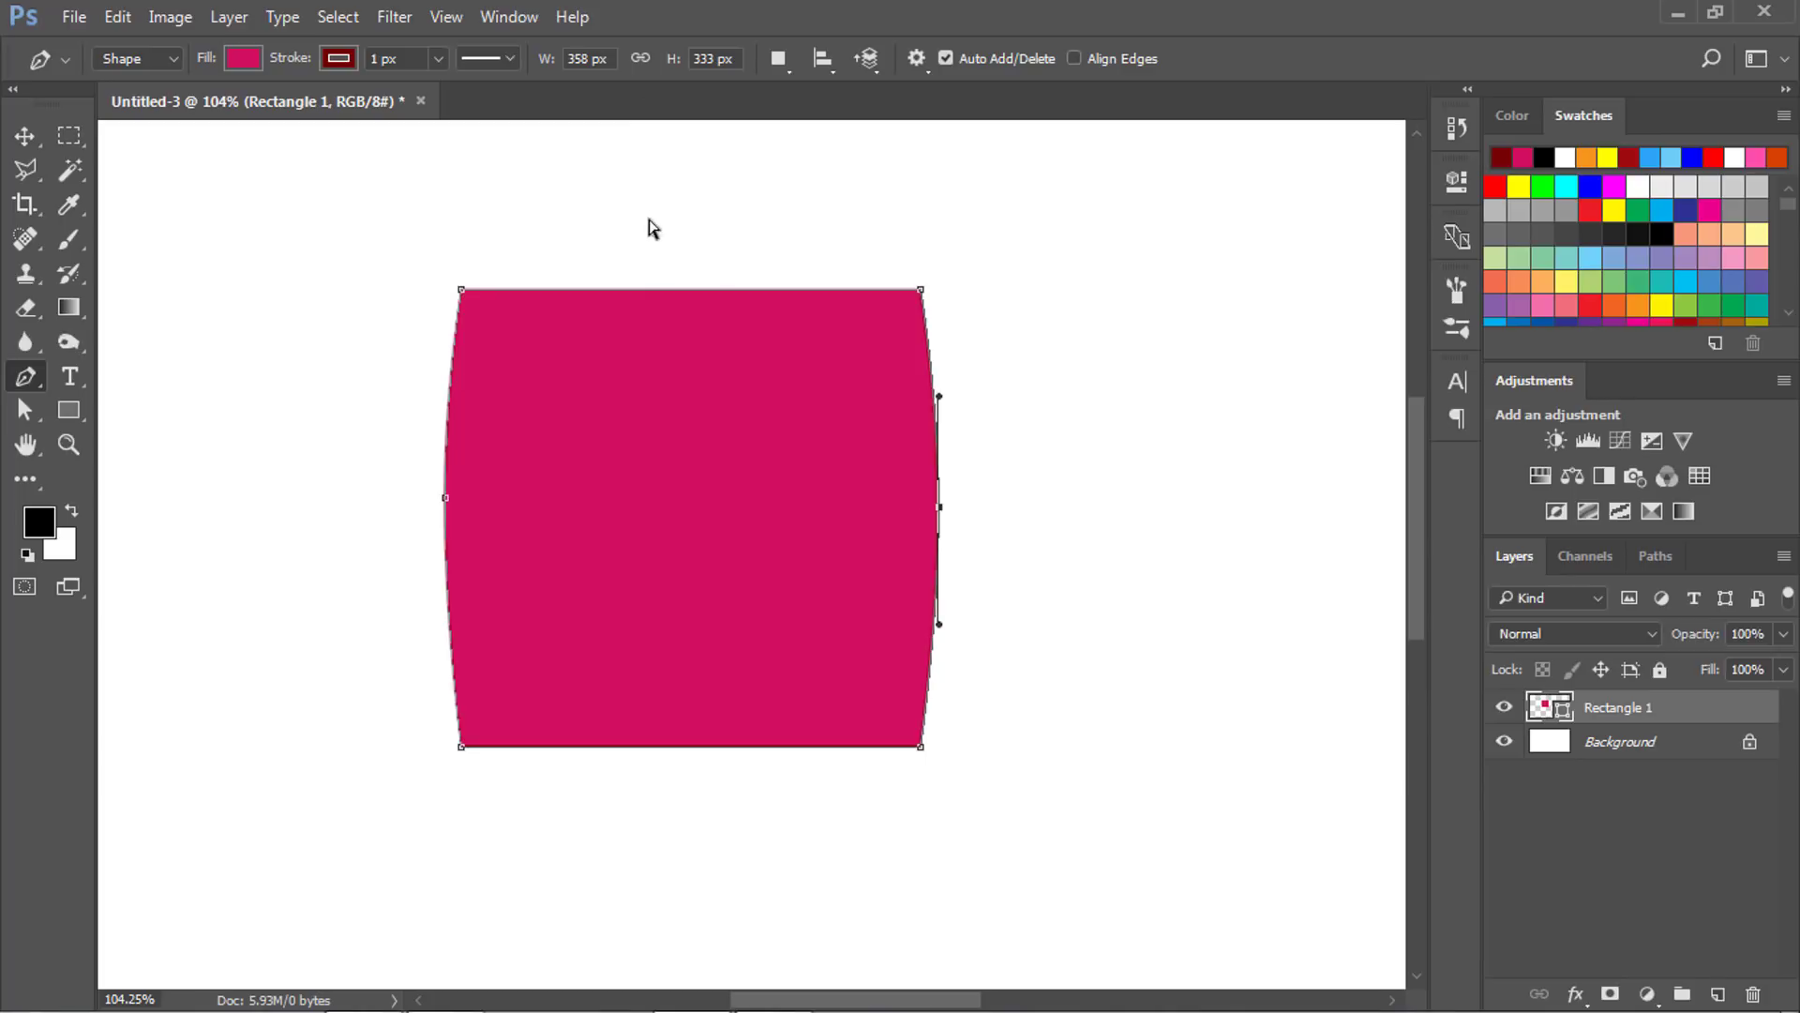
left_click(680, 290)
left_click_drag(680, 290, 680, 267)
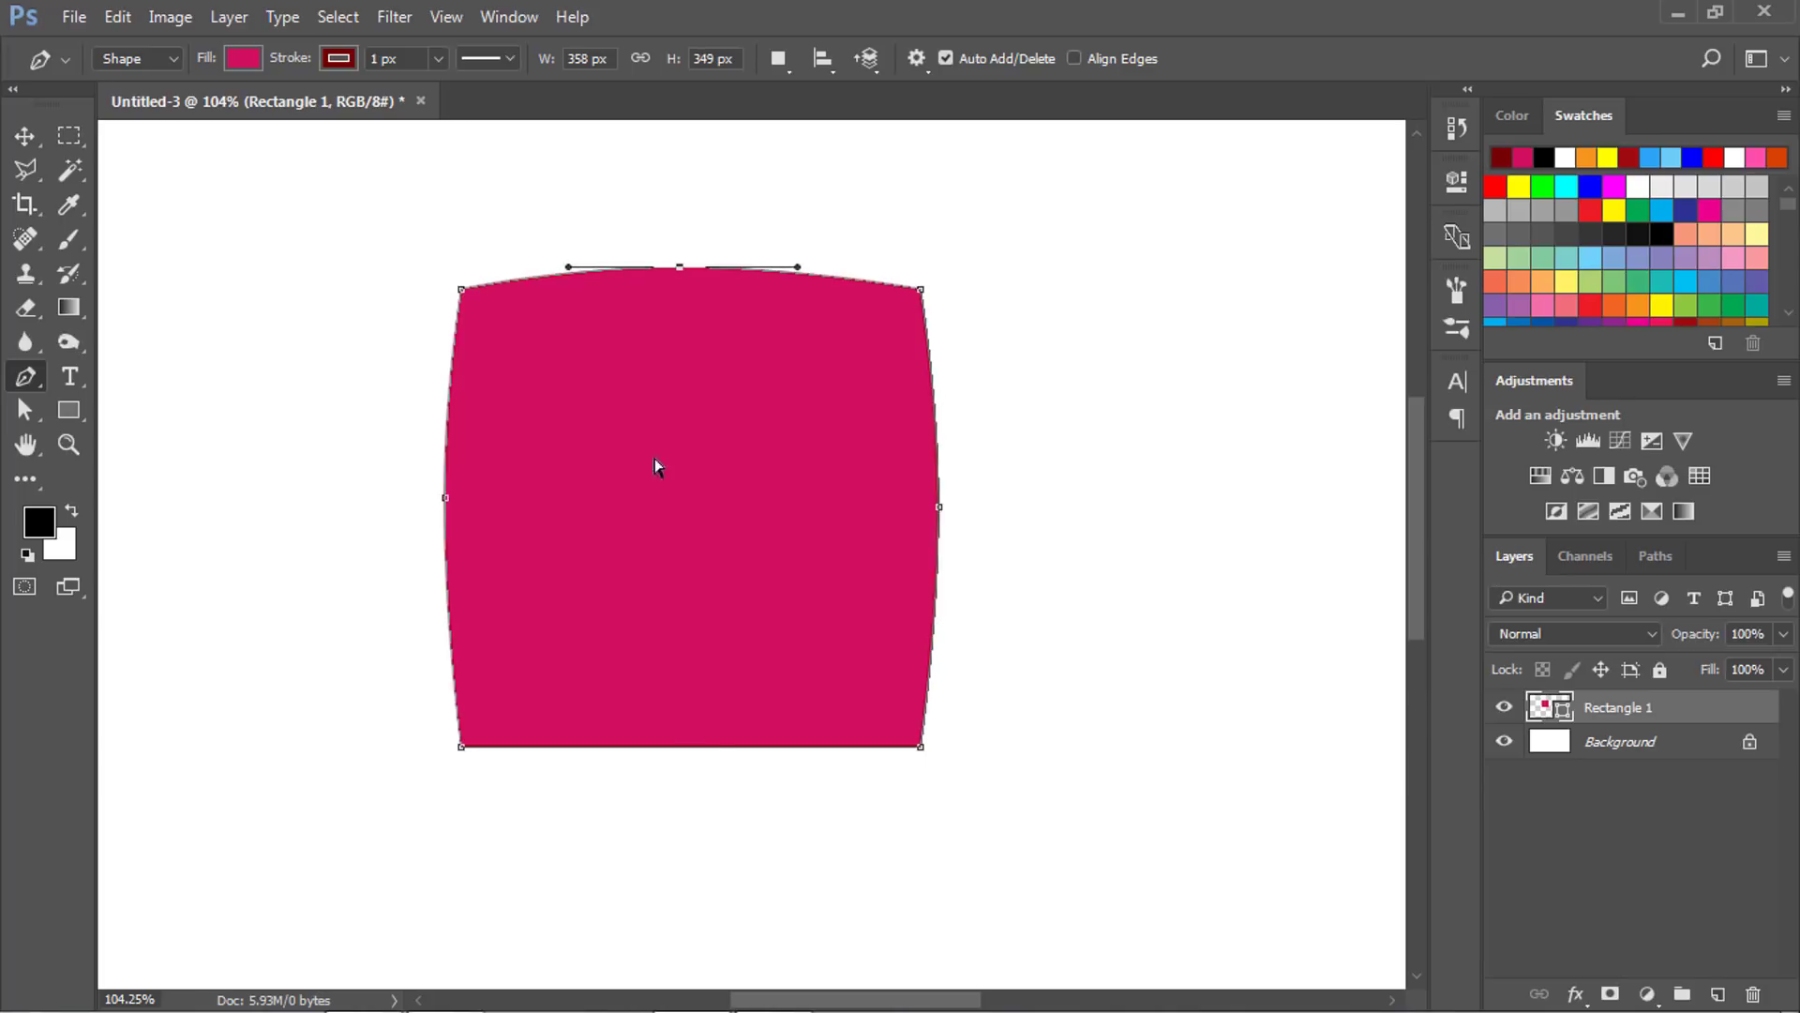
left_click(695, 747)
left_click_drag(695, 747, 695, 768)
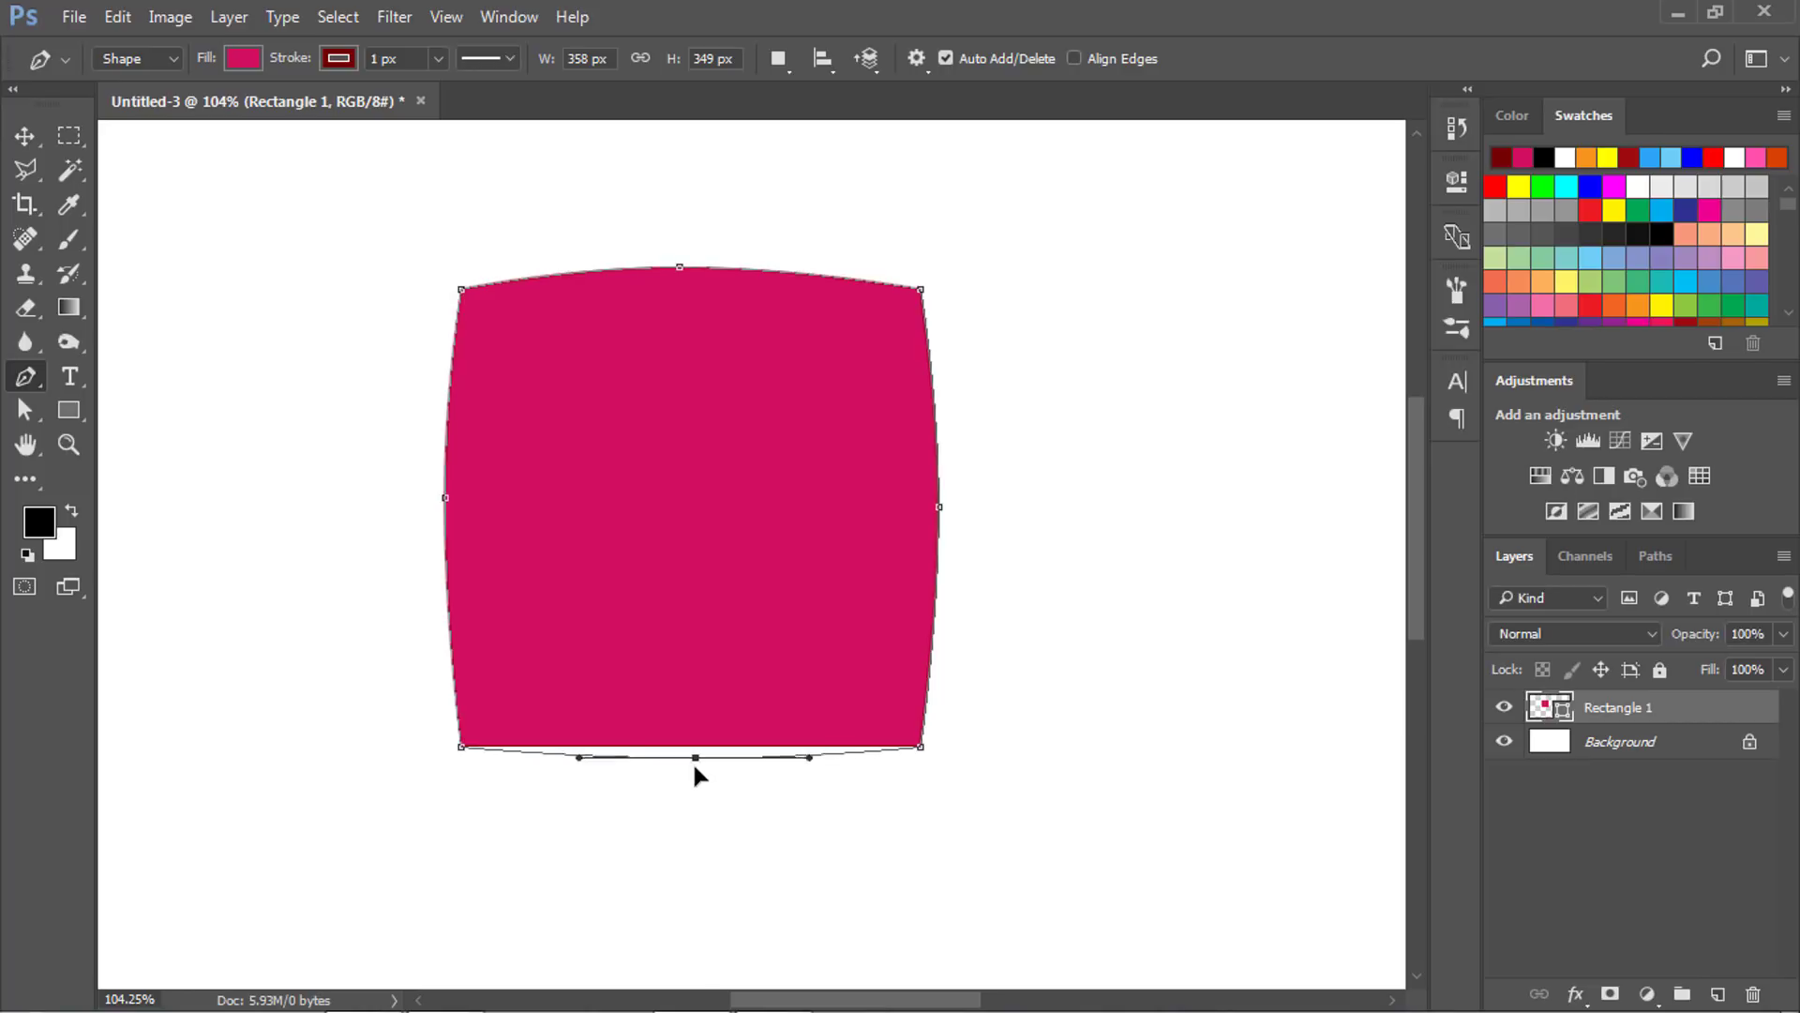
left_click_drag(740, 617, 688, 607)
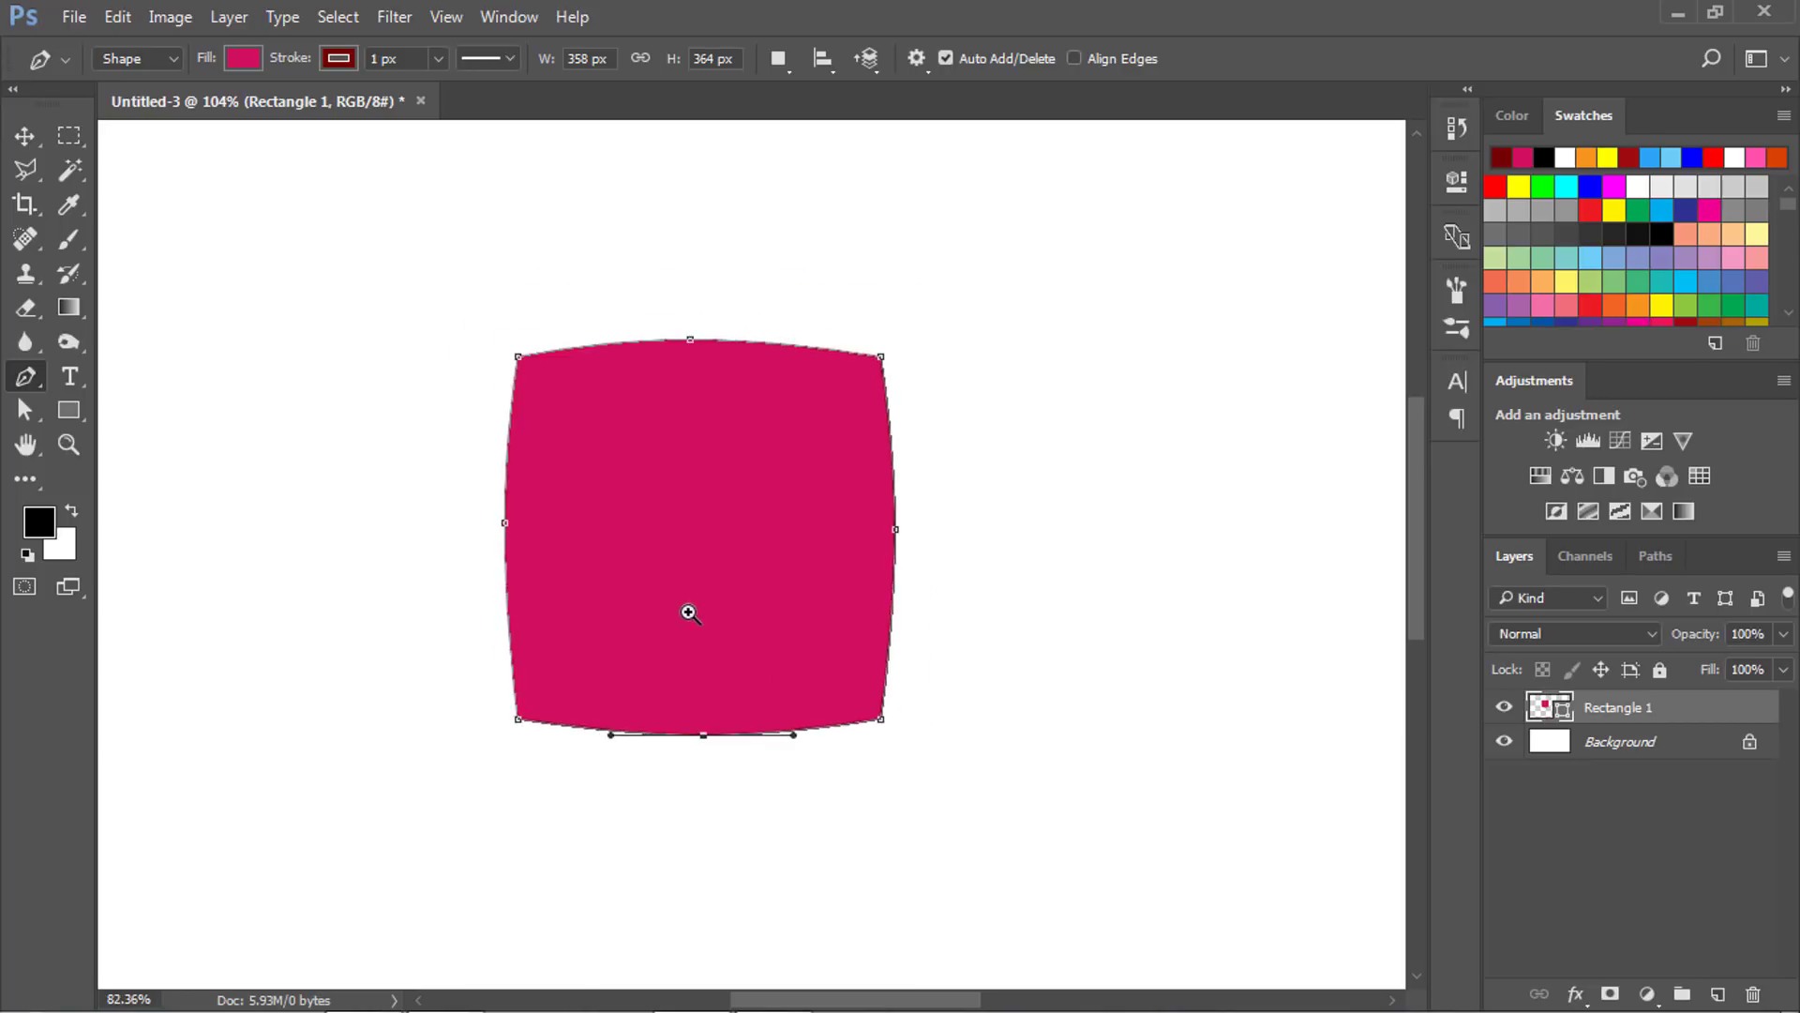
key("v")
left_click_drag(758, 487, 684, 489)
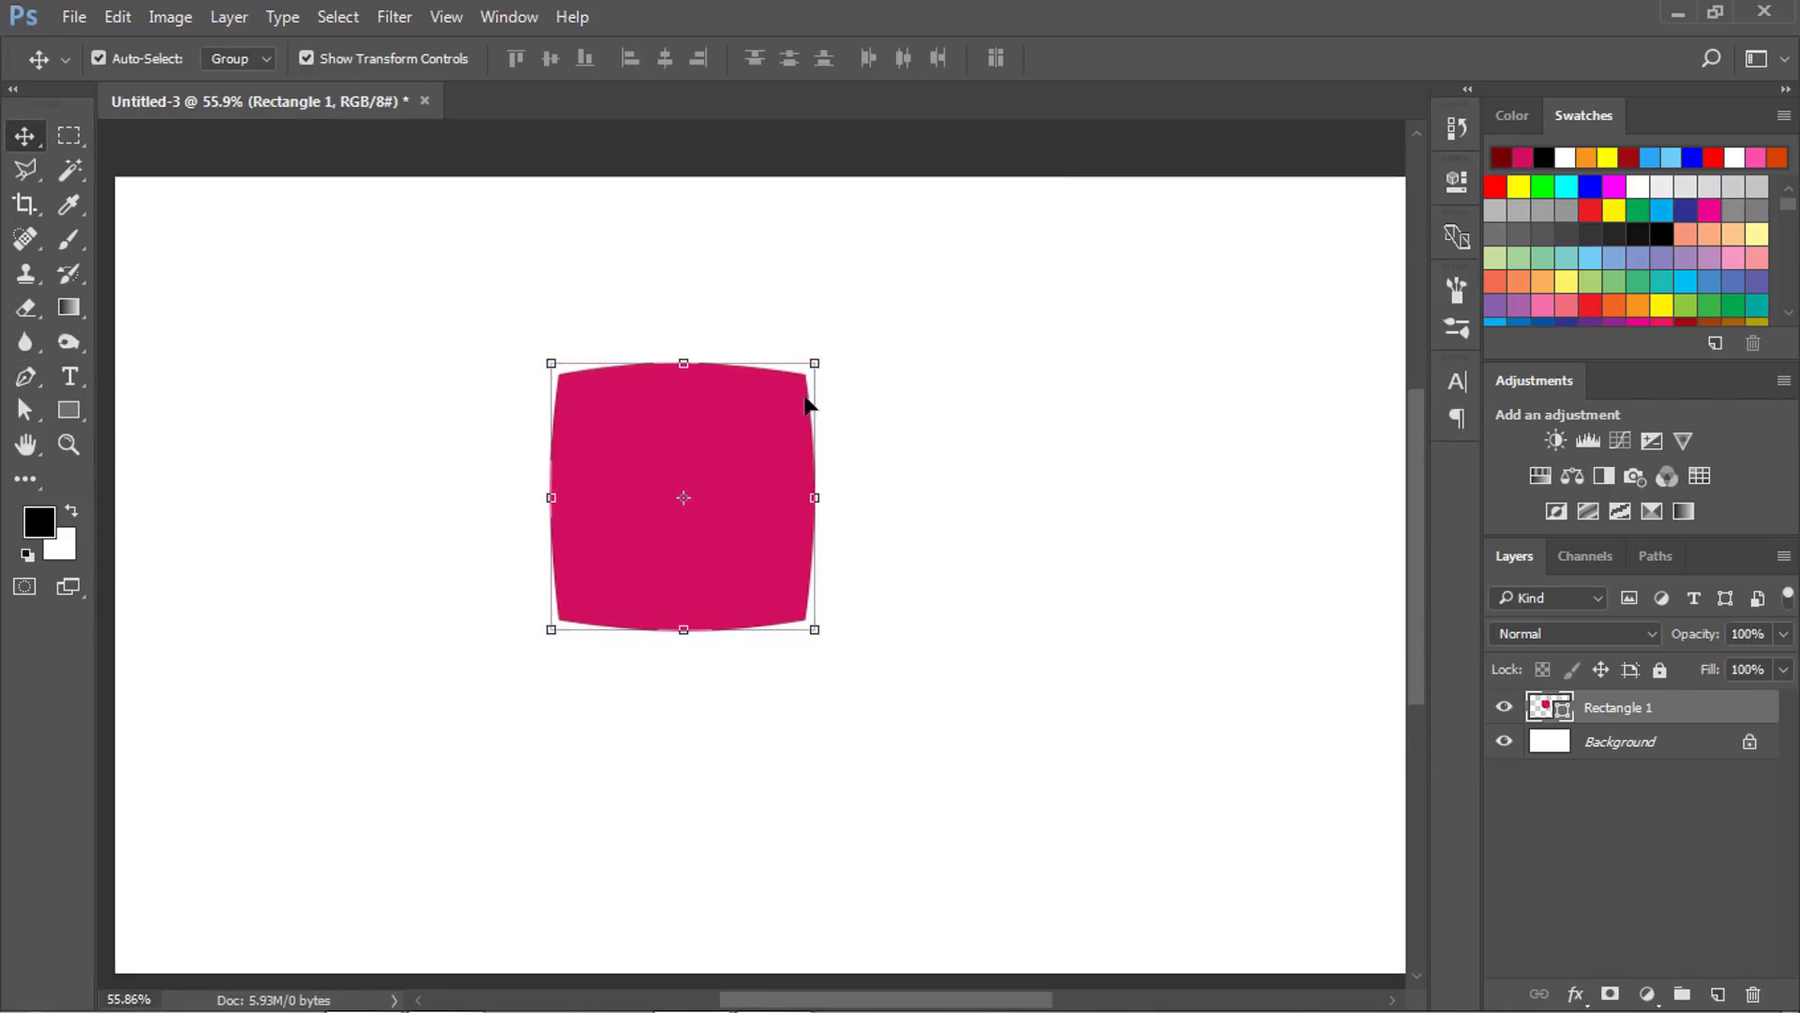
Scale the cushion shape up evenly from its centre and commit the transform.
left_click_drag(822, 359, 865, 314)
key("Return")
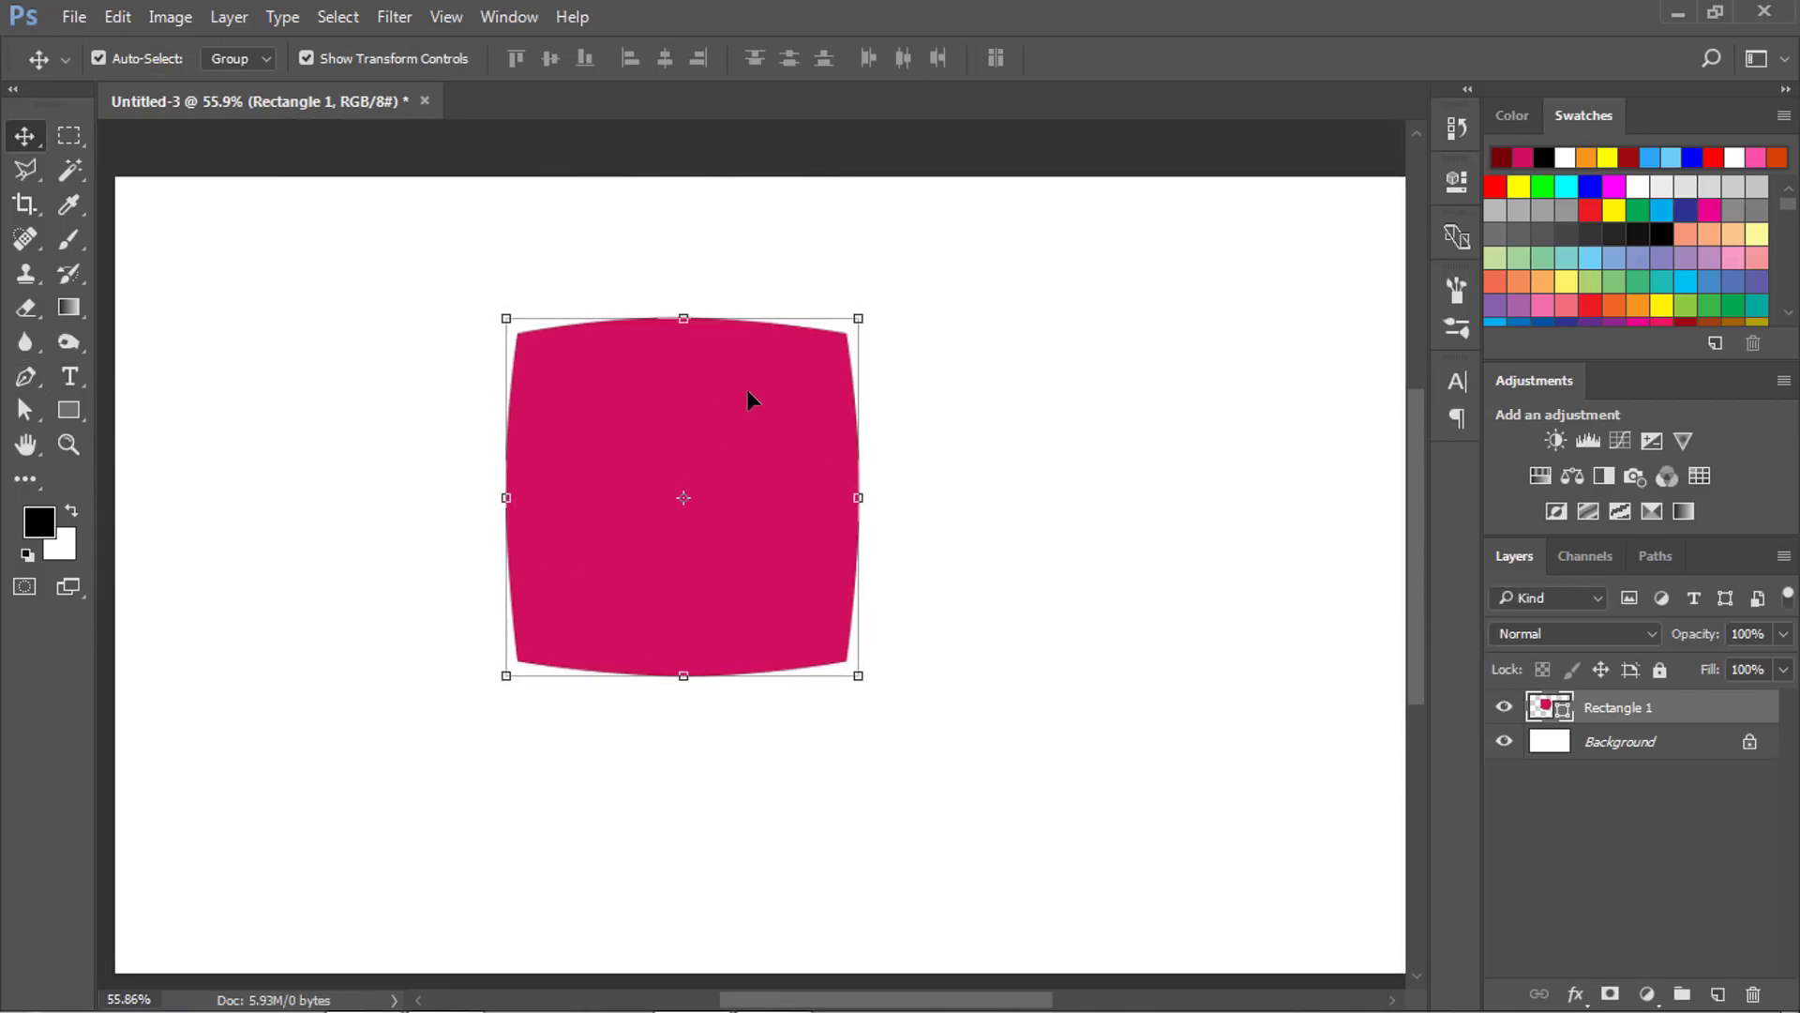
mouse_move(813, 371)
left_mouse_down()
mouse_move(806, 354)
mouse_move(338, 370)
left_mouse_up()
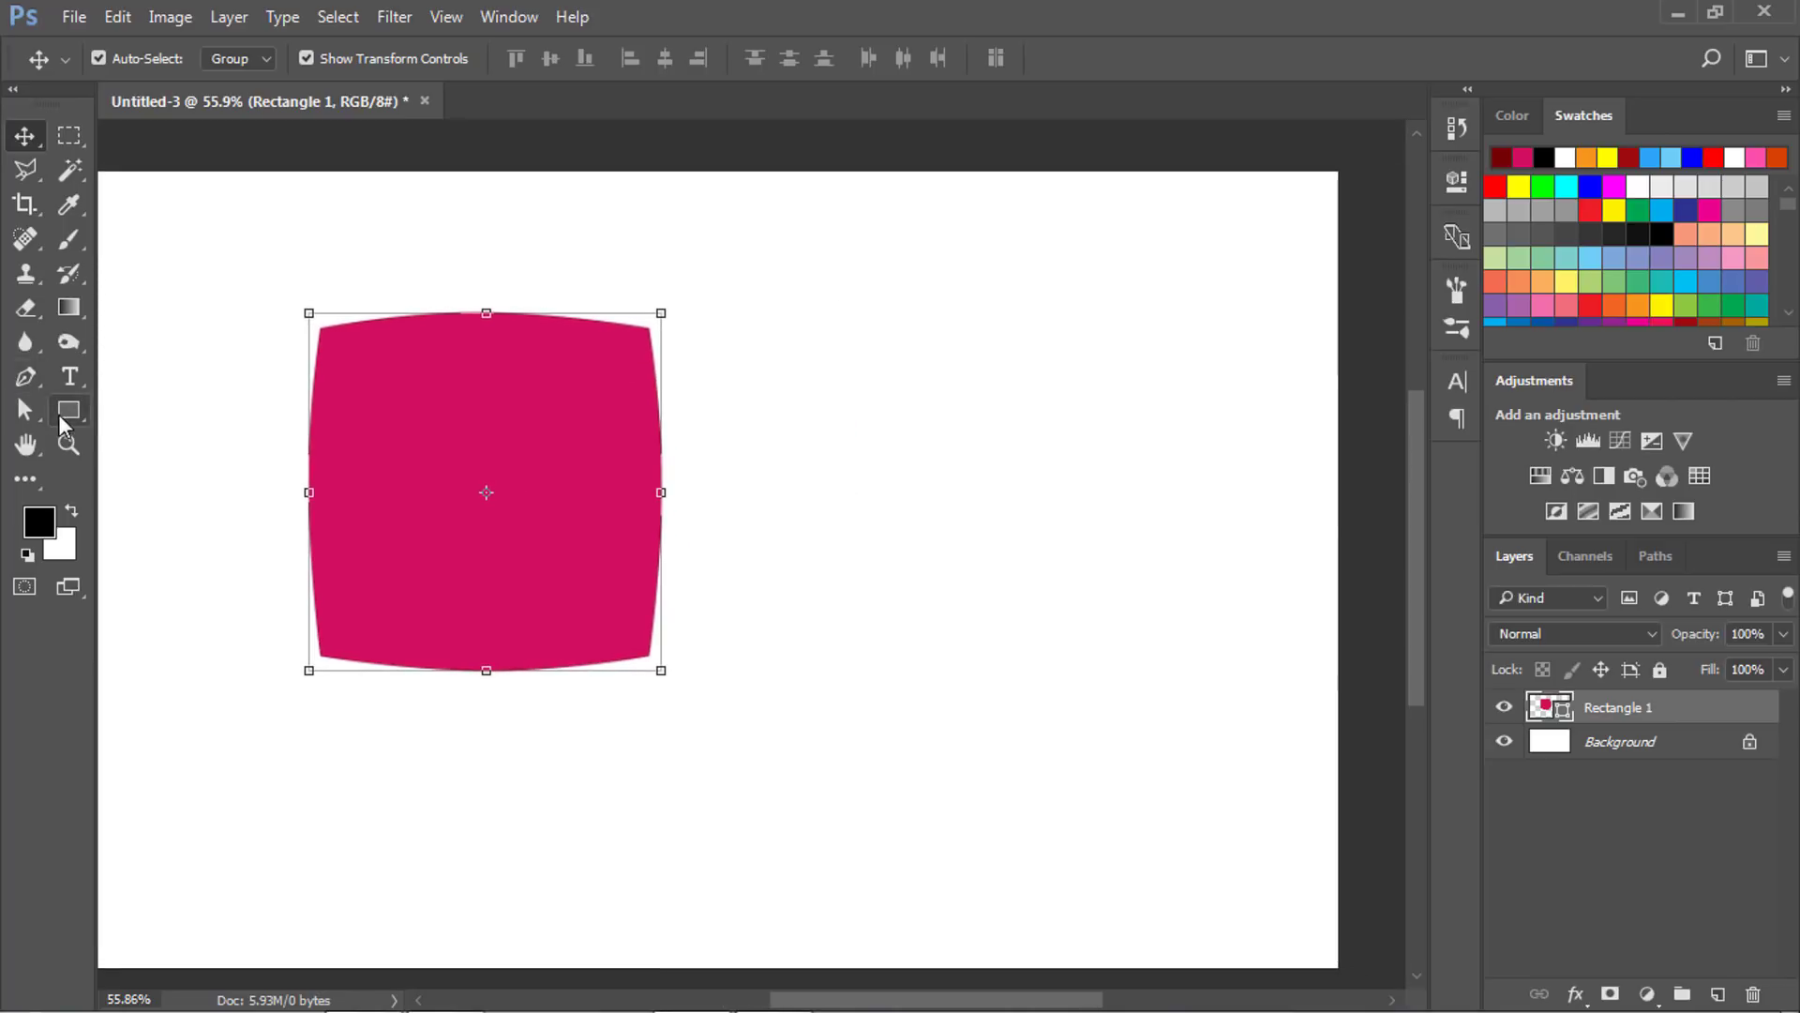
left_click(59, 413)
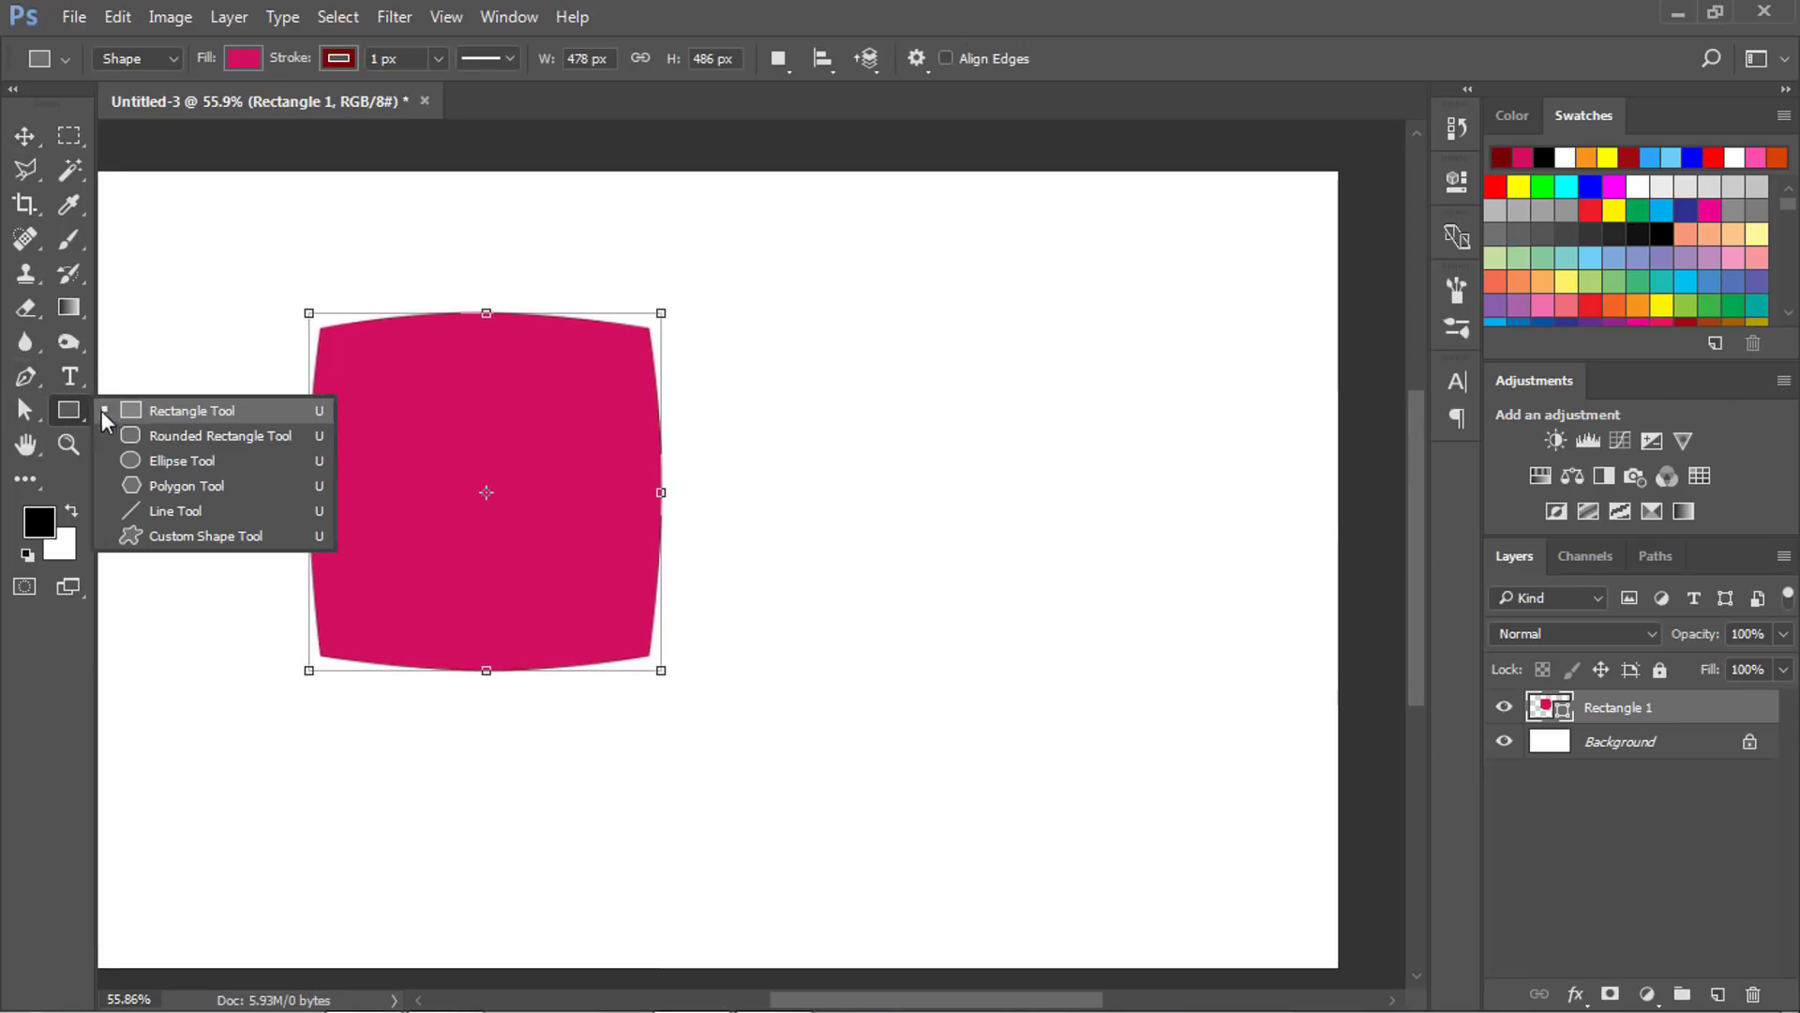
Draw a 560 px circle, Ellipse 1, and fill it magenta.
left_click(200, 461)
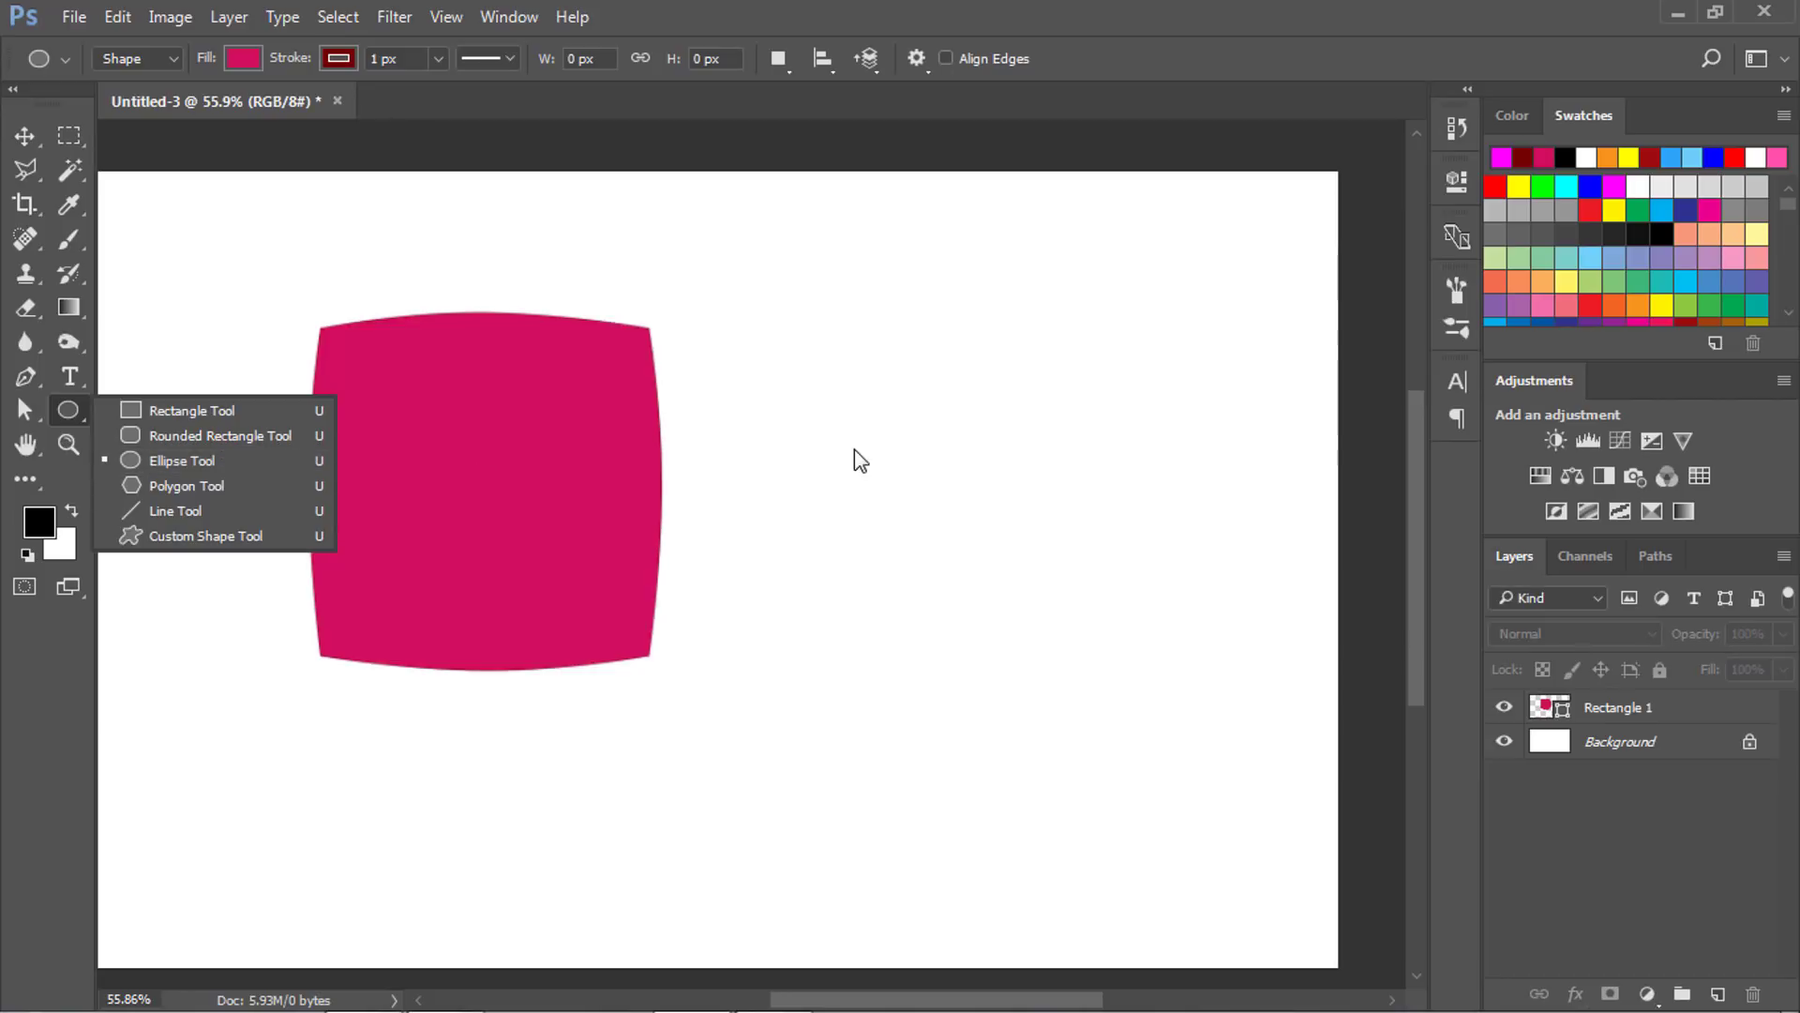
left_click_drag(822, 363, 1243, 775)
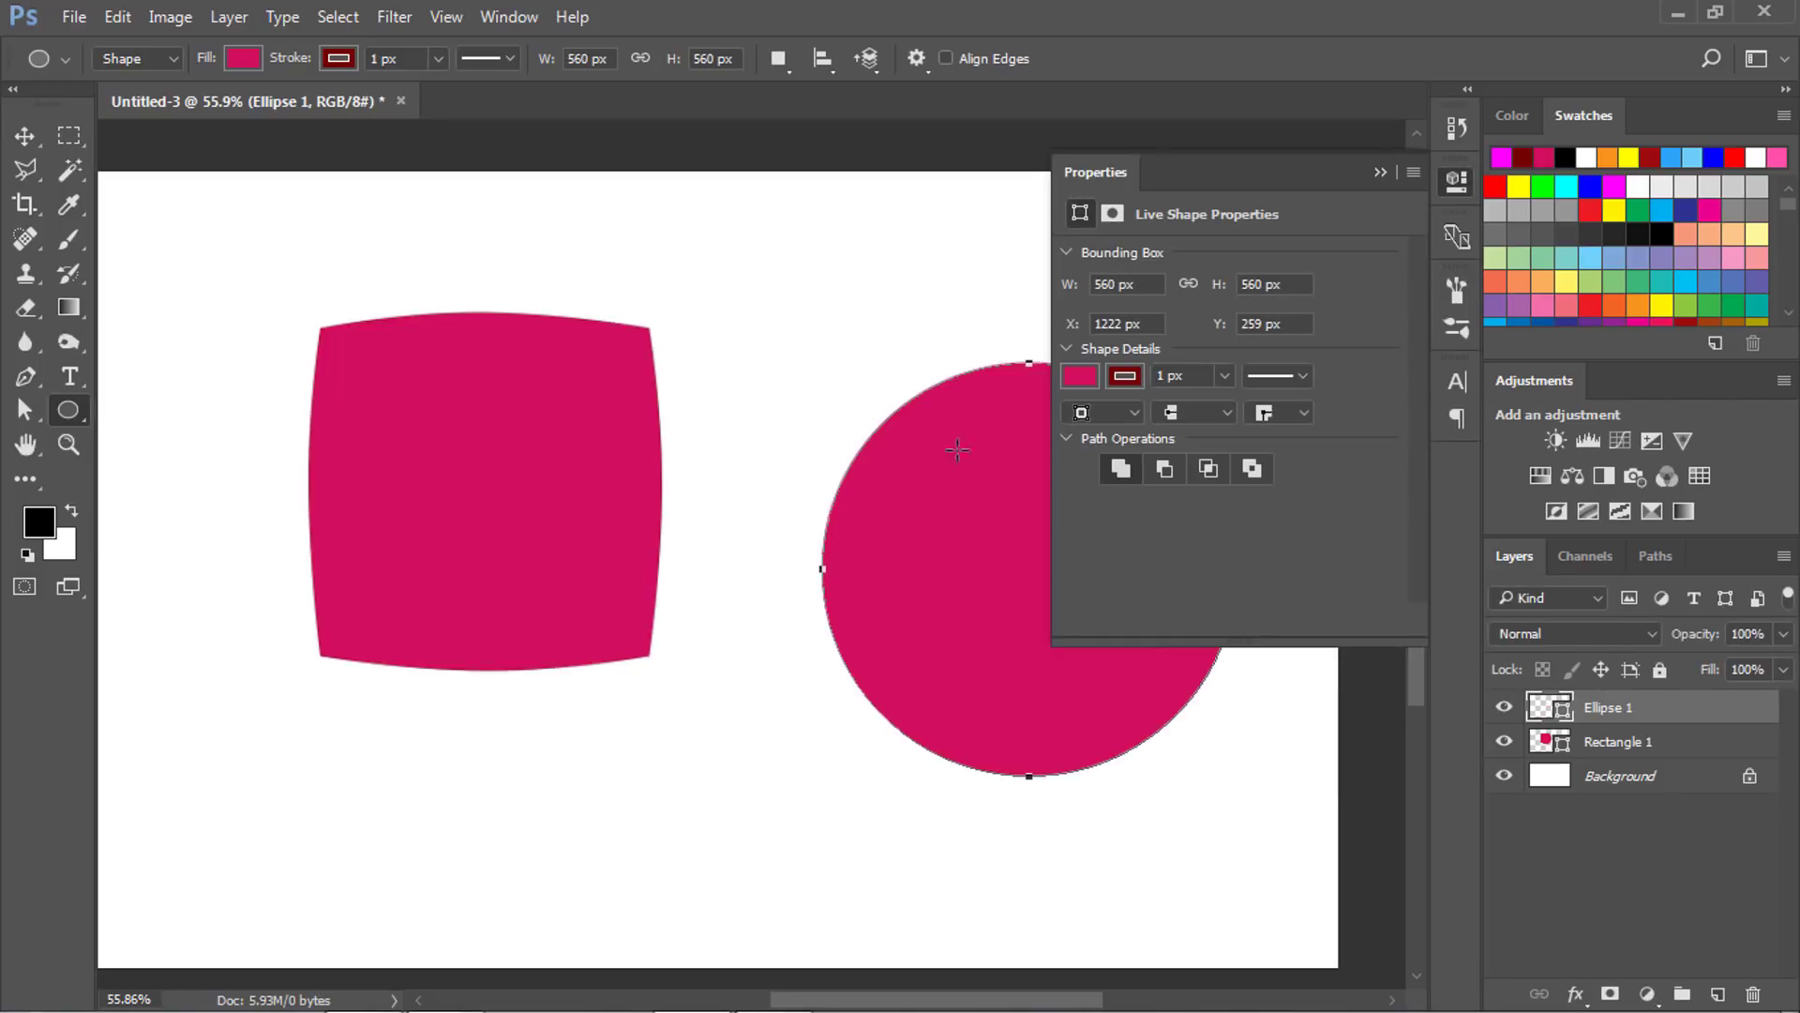
left_click(1079, 375)
left_click(1081, 515)
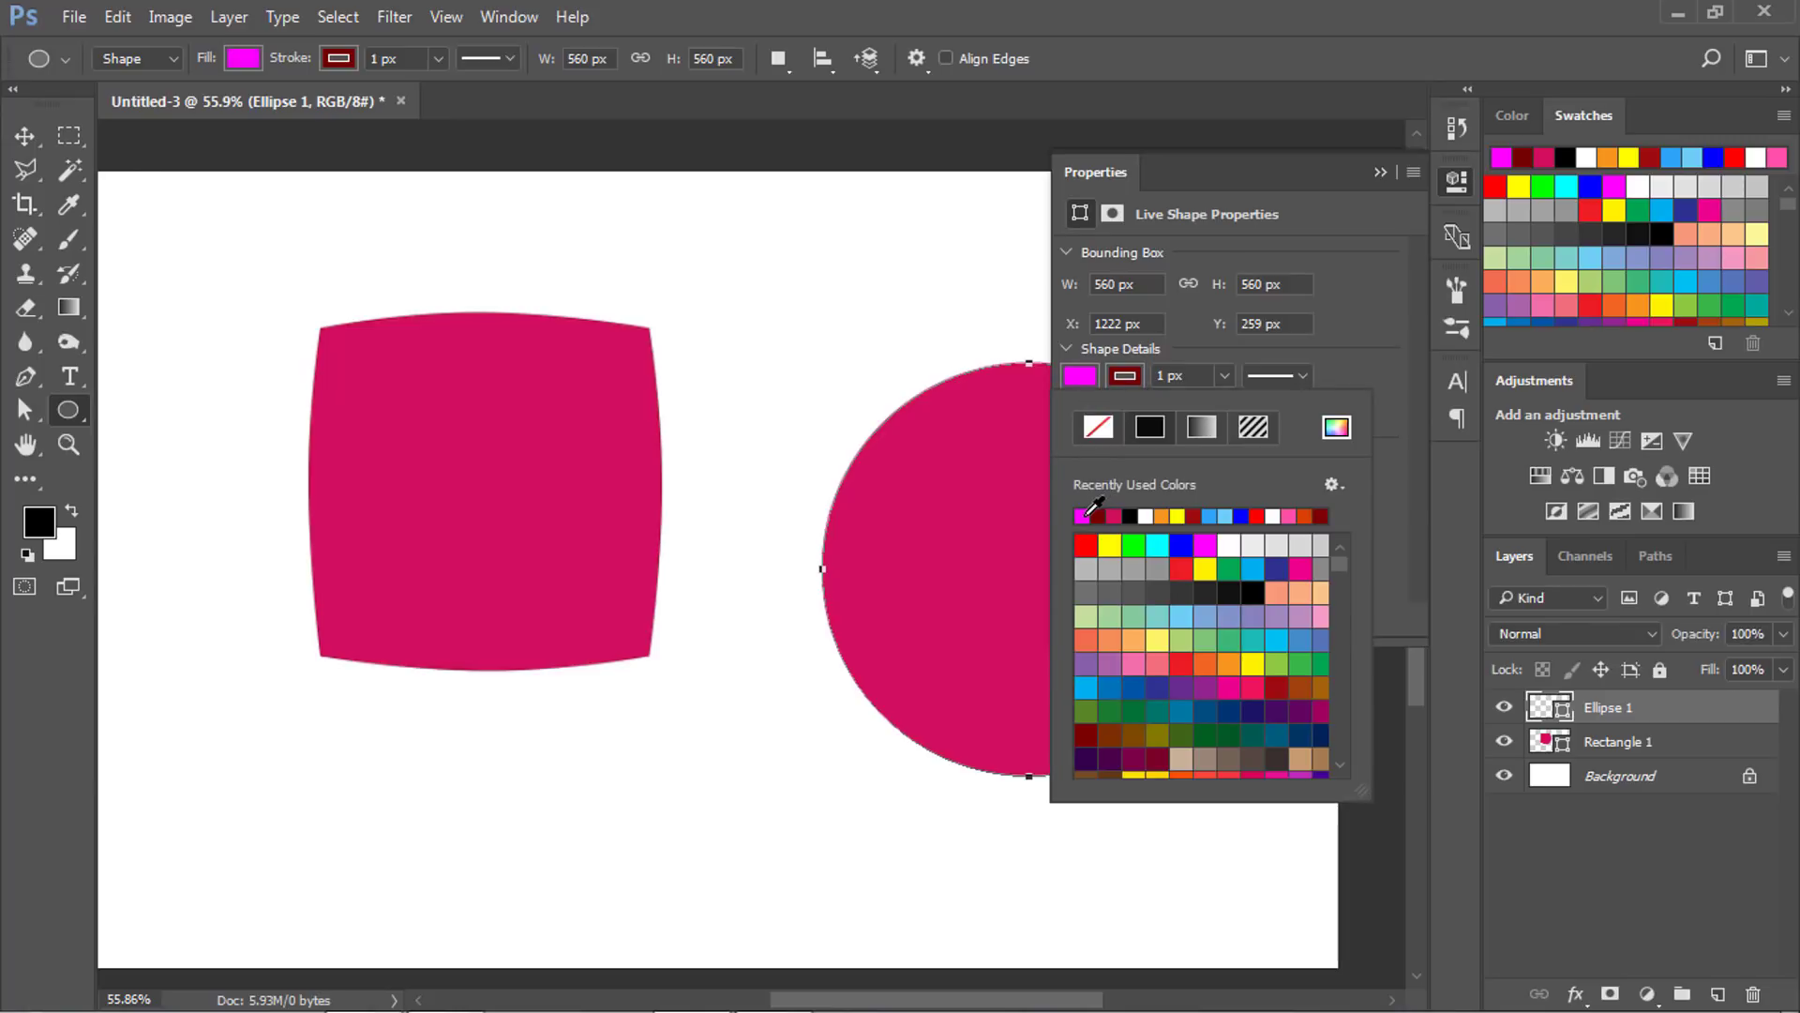
left_click(1380, 172)
Position the circle and cushion so the circle overlaps the cushion's lower-right corner.
key("v")
left_click_drag(1056, 471, 1024, 490)
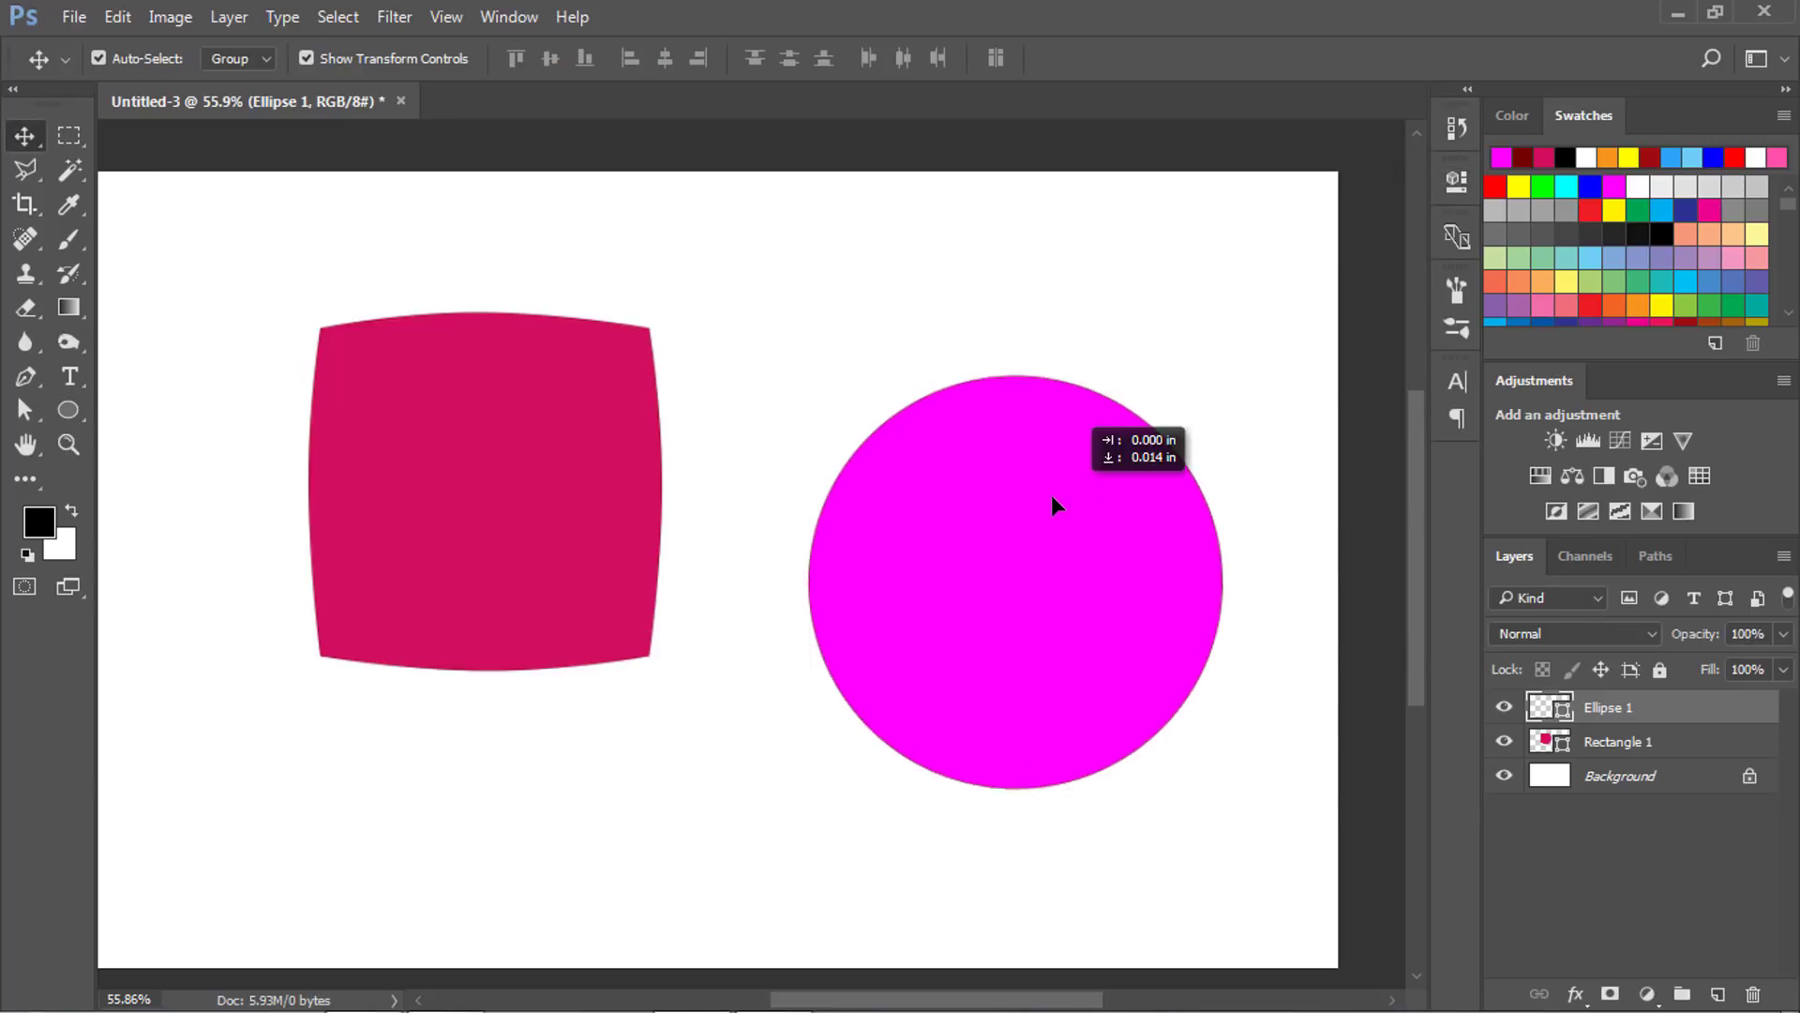
left_click_drag(519, 471, 459, 452)
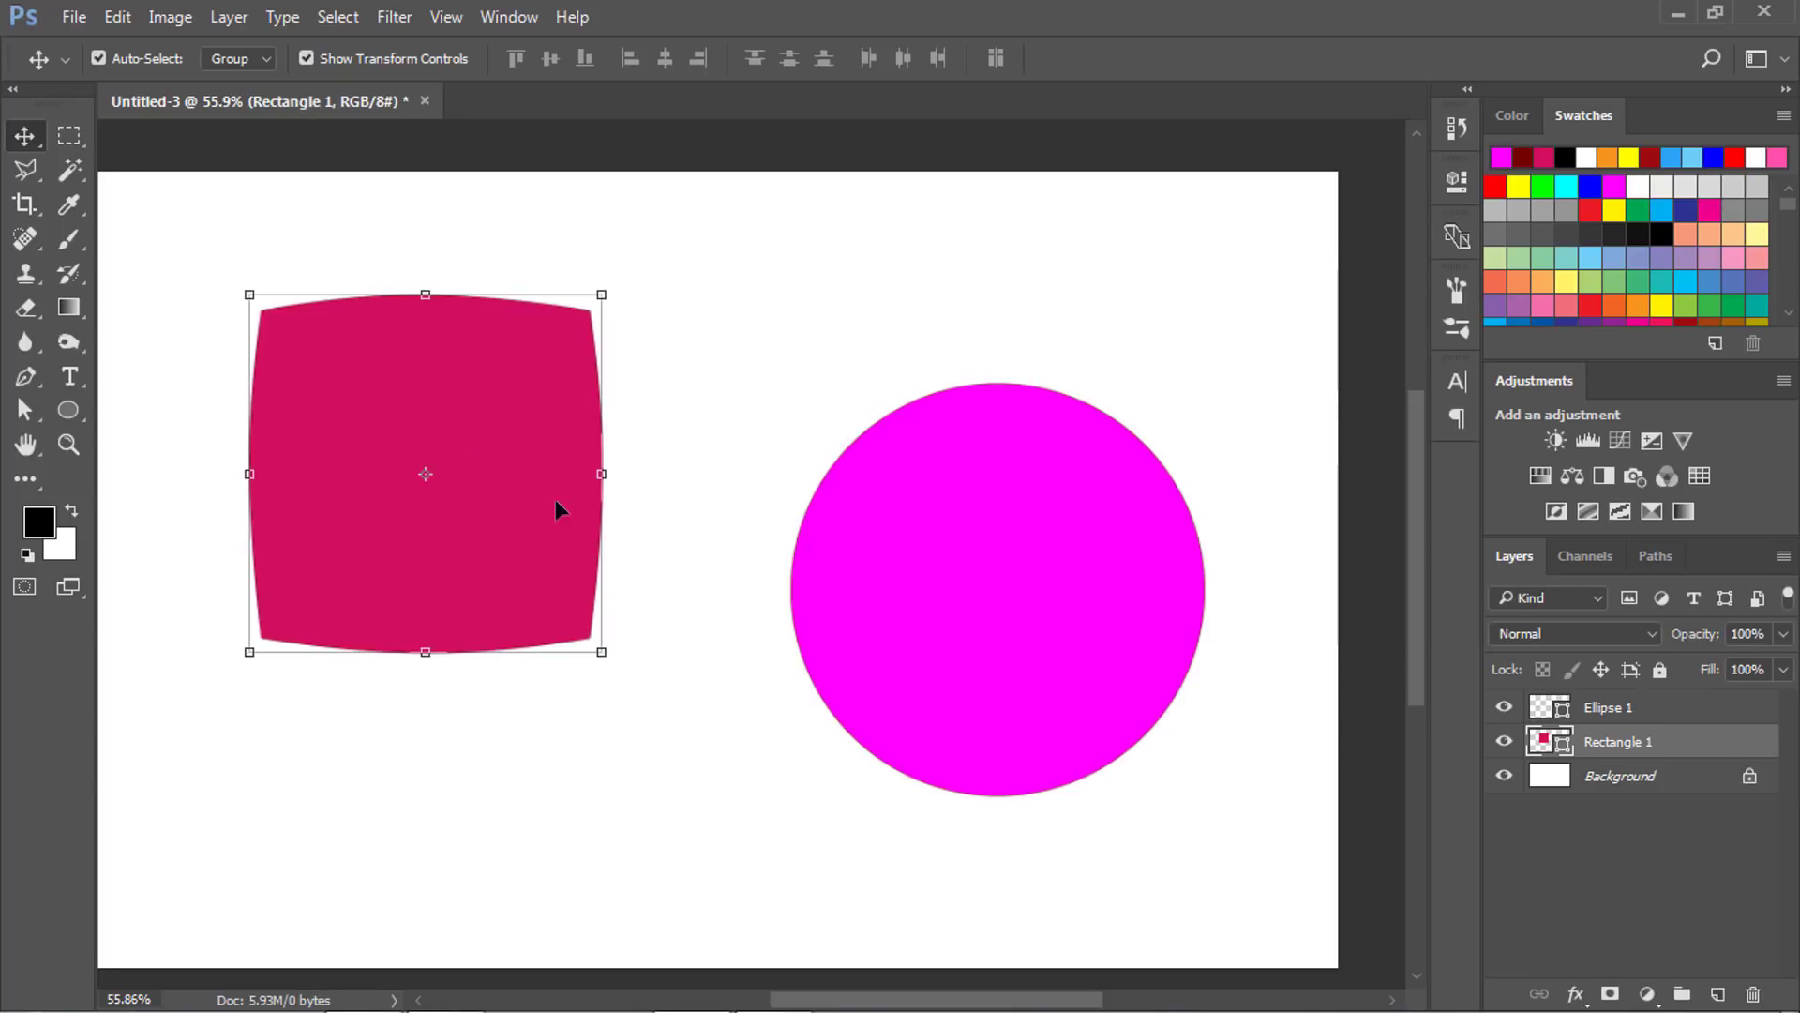
left_click_drag(707, 447, 752, 392)
mouse_move(1089, 473)
left_mouse_down()
mouse_move(960, 582)
mouse_move(880, 602)
left_mouse_up()
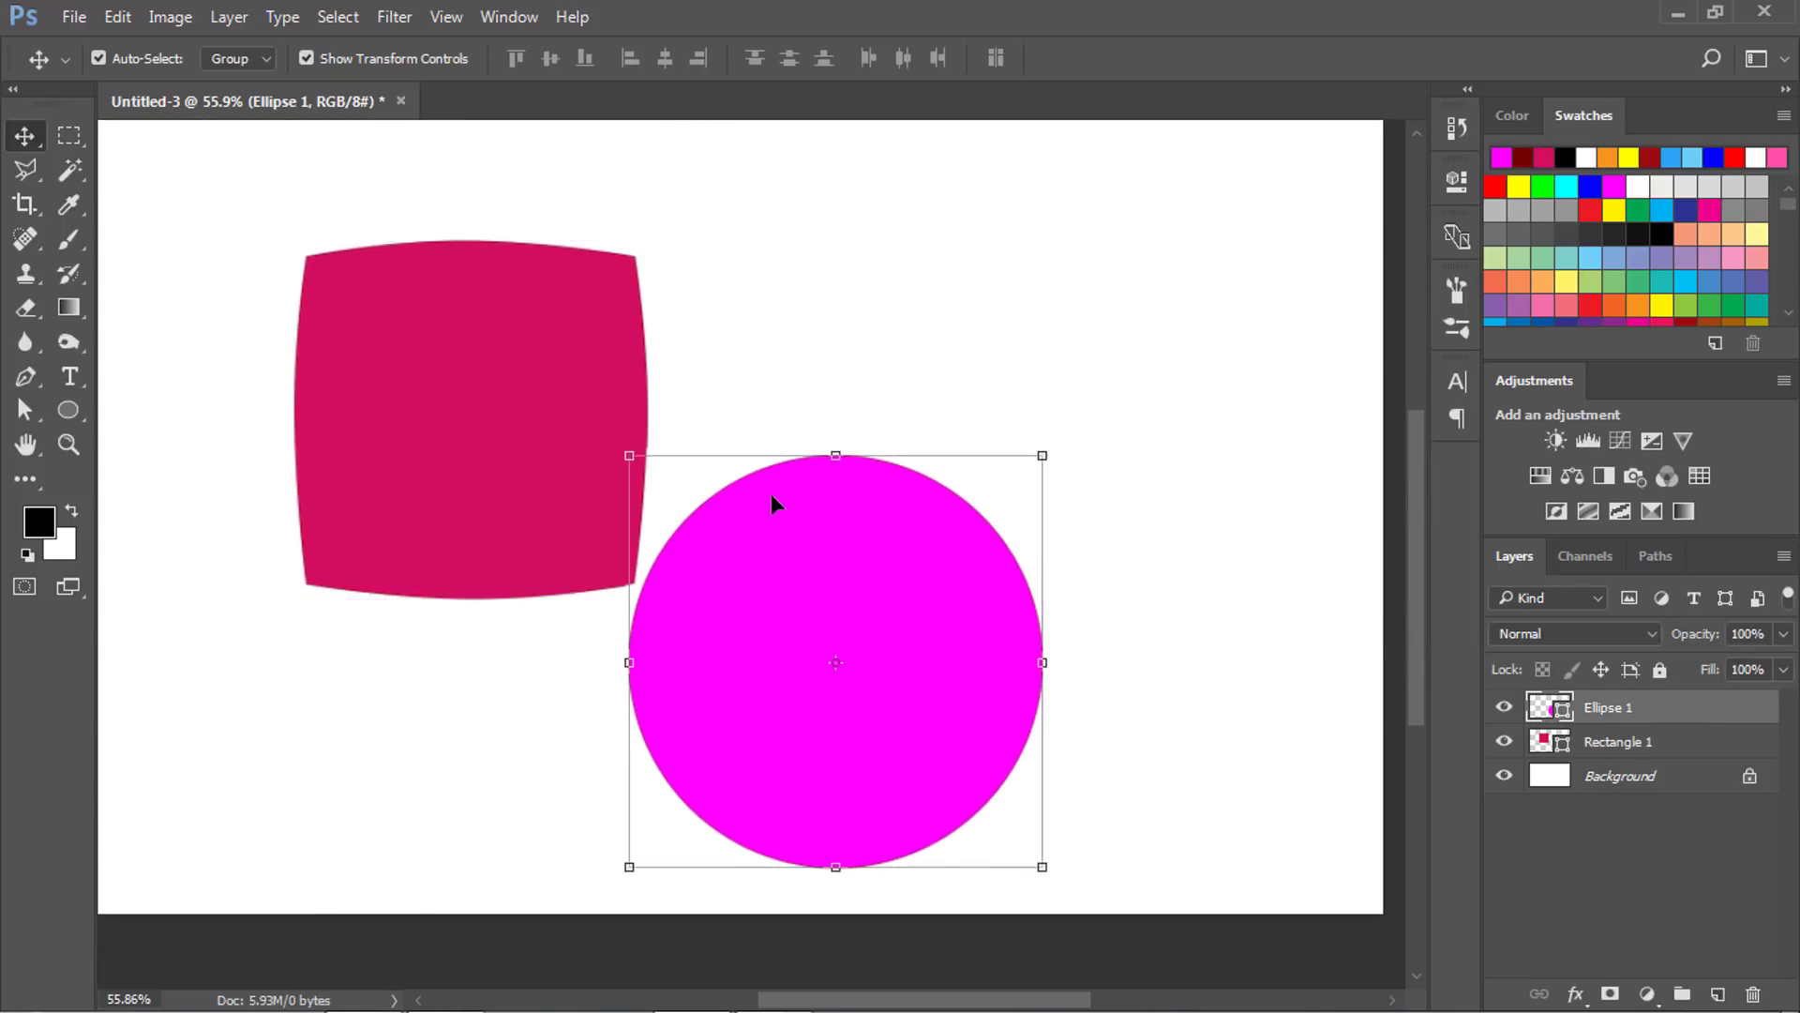
Move the duplicate cushion to the top right and the magenta circle over the left cushion.
mouse_move(490, 362)
left_mouse_down()
mouse_move(501, 323)
mouse_move(378, 324)
mouse_move(1209, 242)
left_mouse_up()
mouse_move(403, 361)
left_mouse_down()
mouse_move(582, 361)
mouse_move(537, 394)
left_mouse_up()
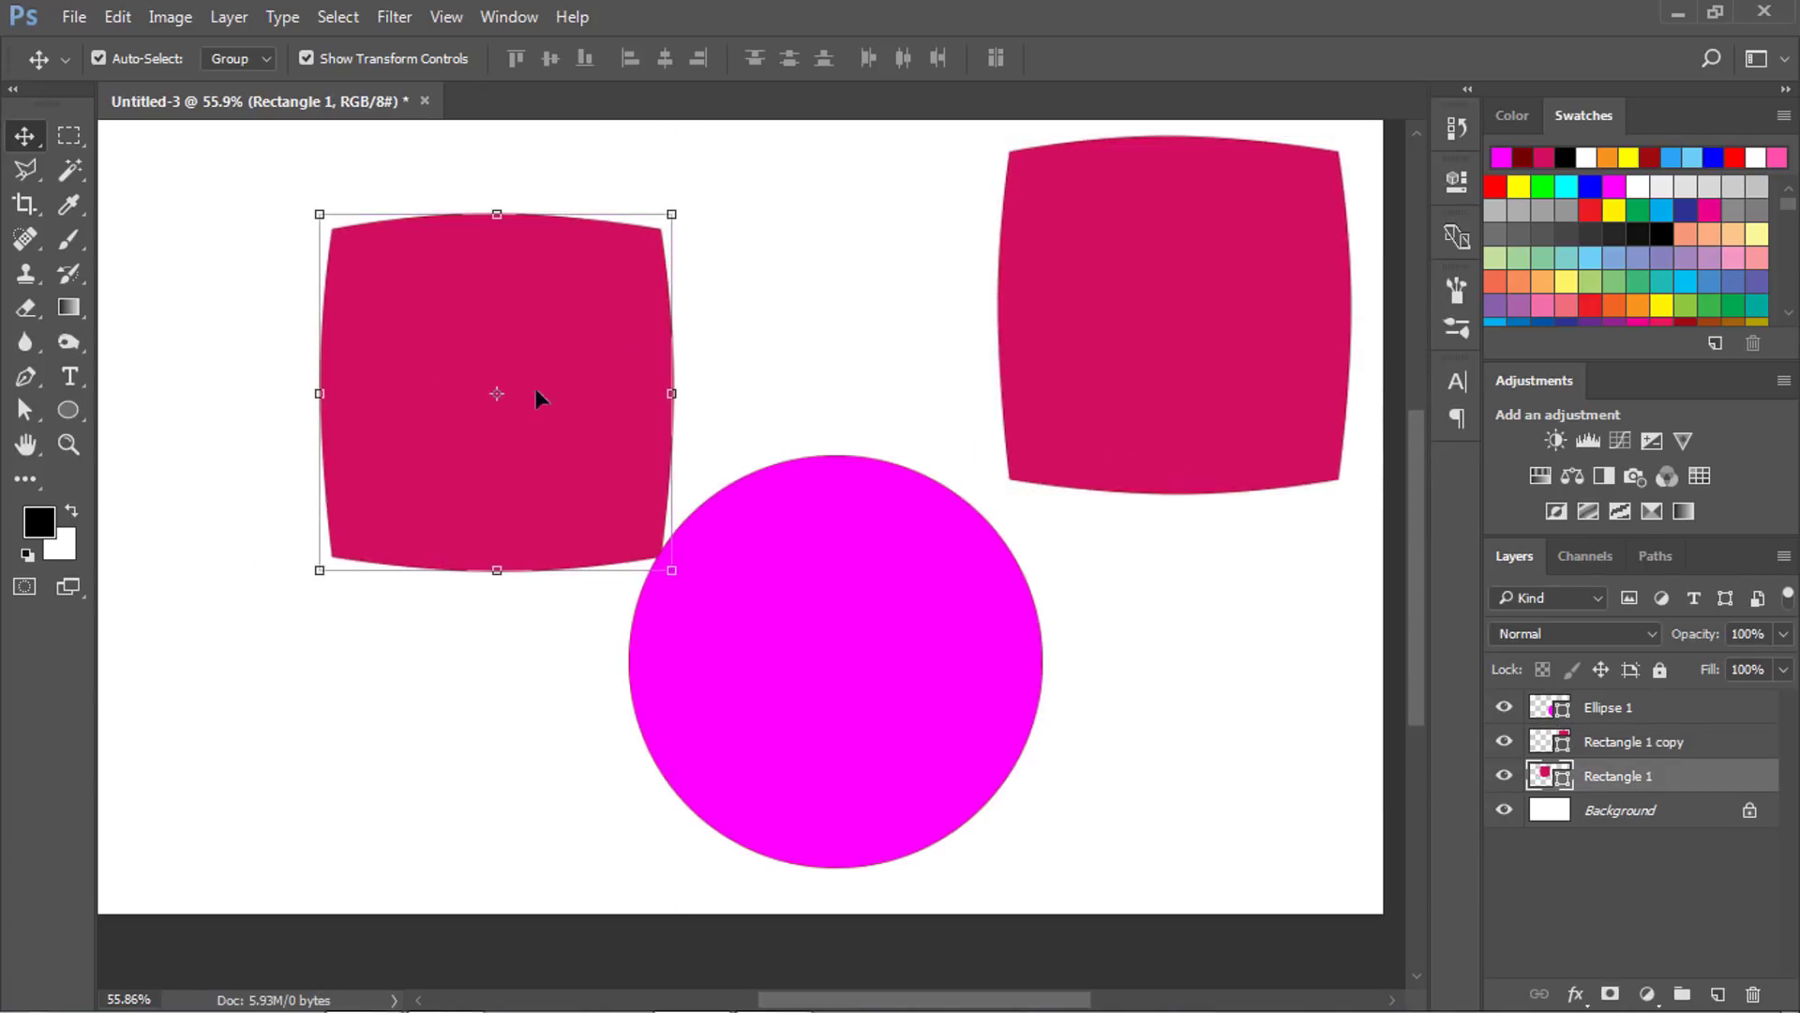
left_click(917, 596)
mouse_move(916, 544)
left_mouse_down()
mouse_move(502, 448)
mouse_move(498, 429)
left_mouse_up()
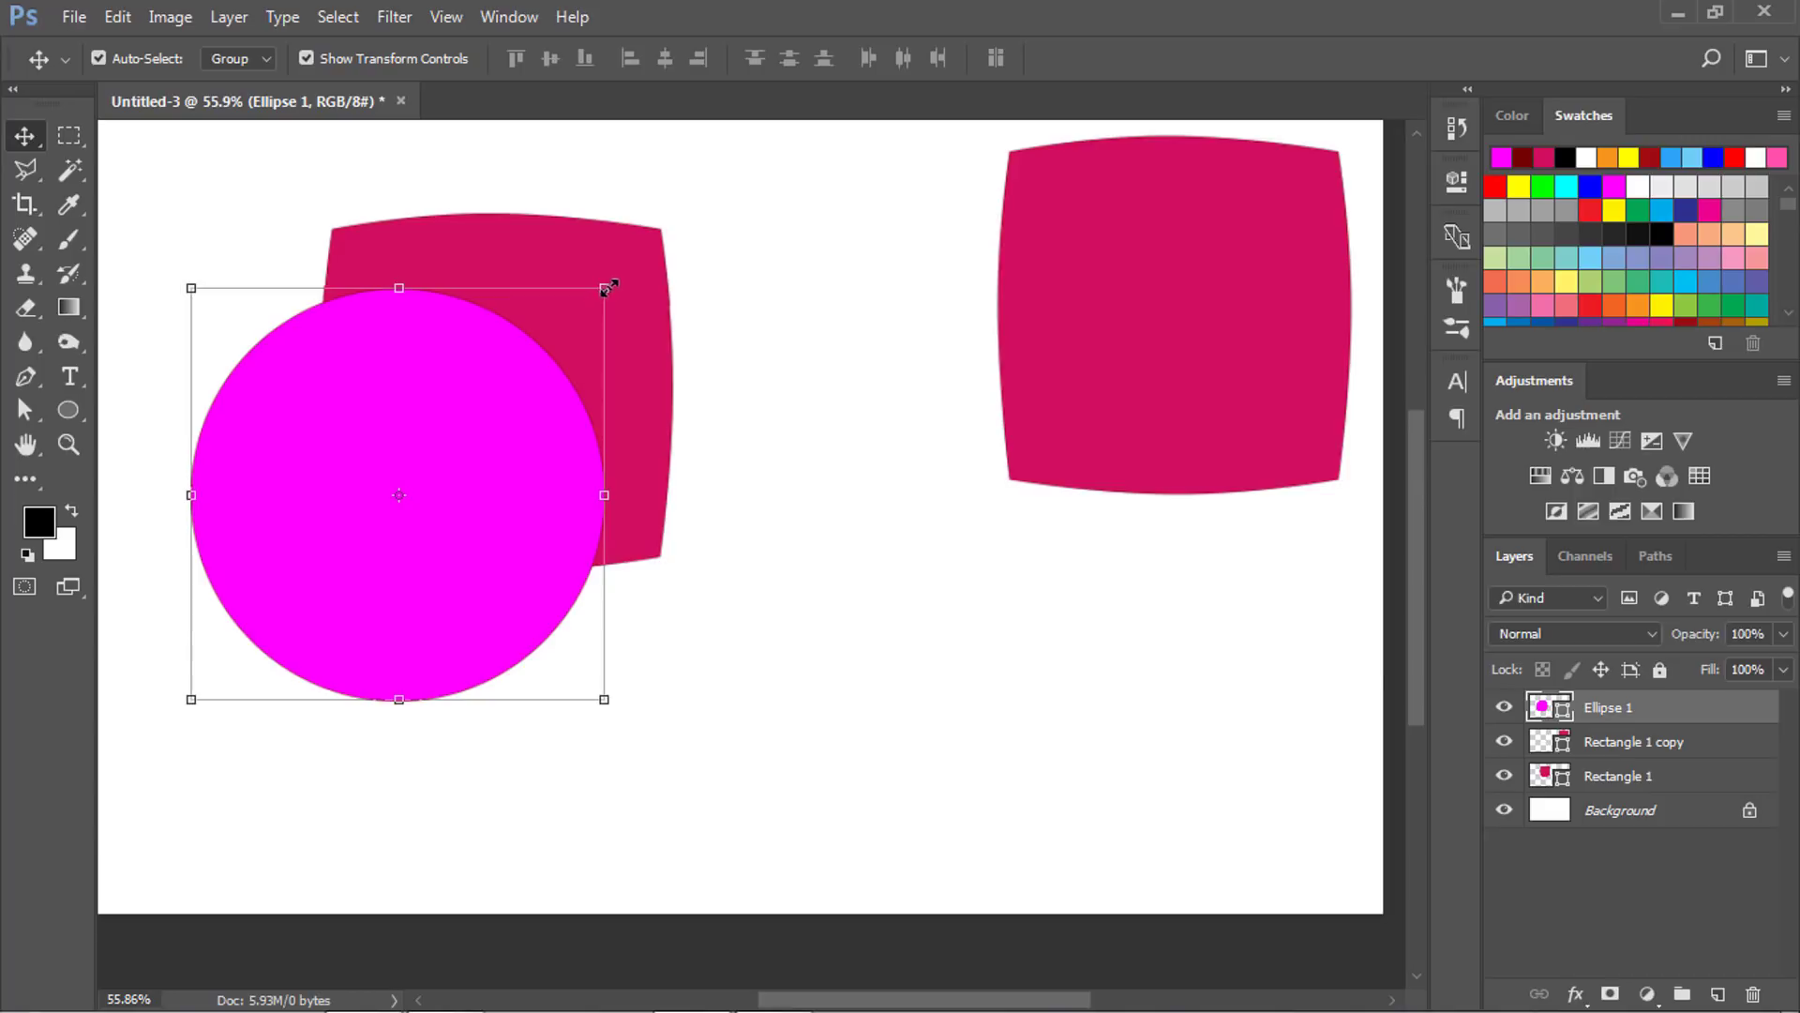
left_click_drag(609, 288, 654, 245)
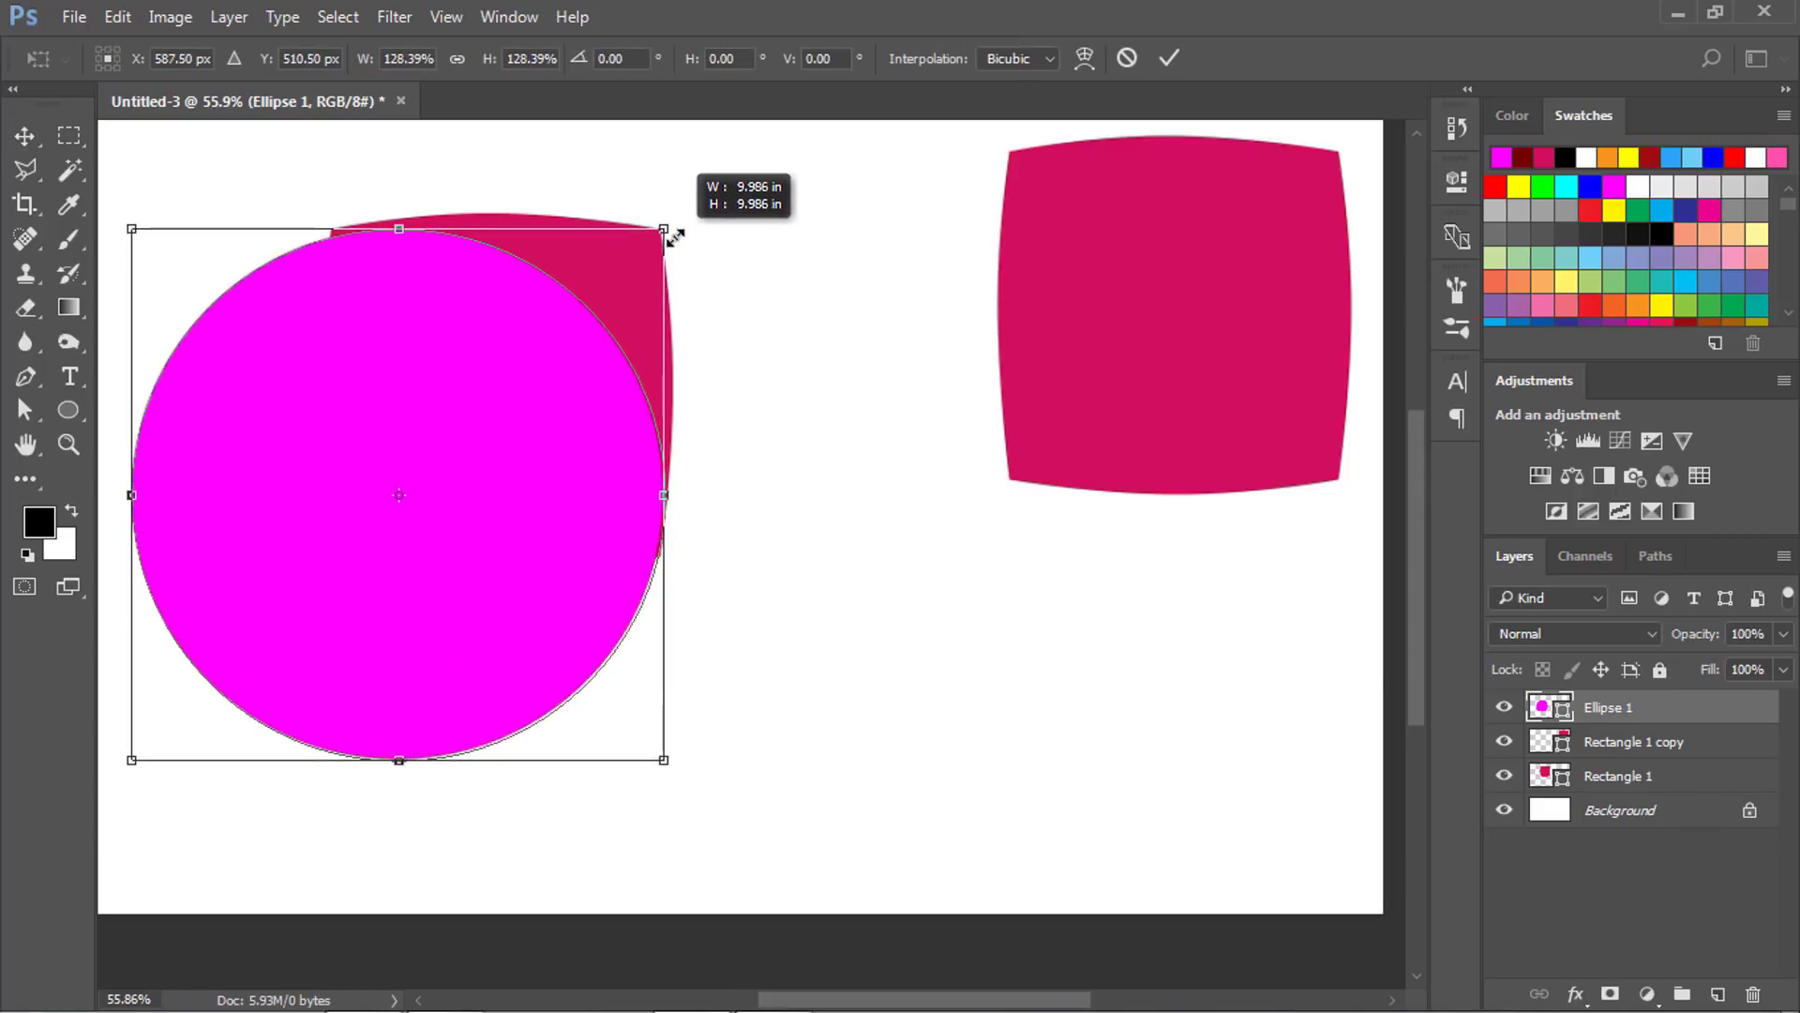
Scale the magenta circle to about 134% and shift it left over the cushion.
mouse_move(654, 245)
left_mouse_down()
mouse_move(608, 315)
mouse_move(688, 254)
left_mouse_up()
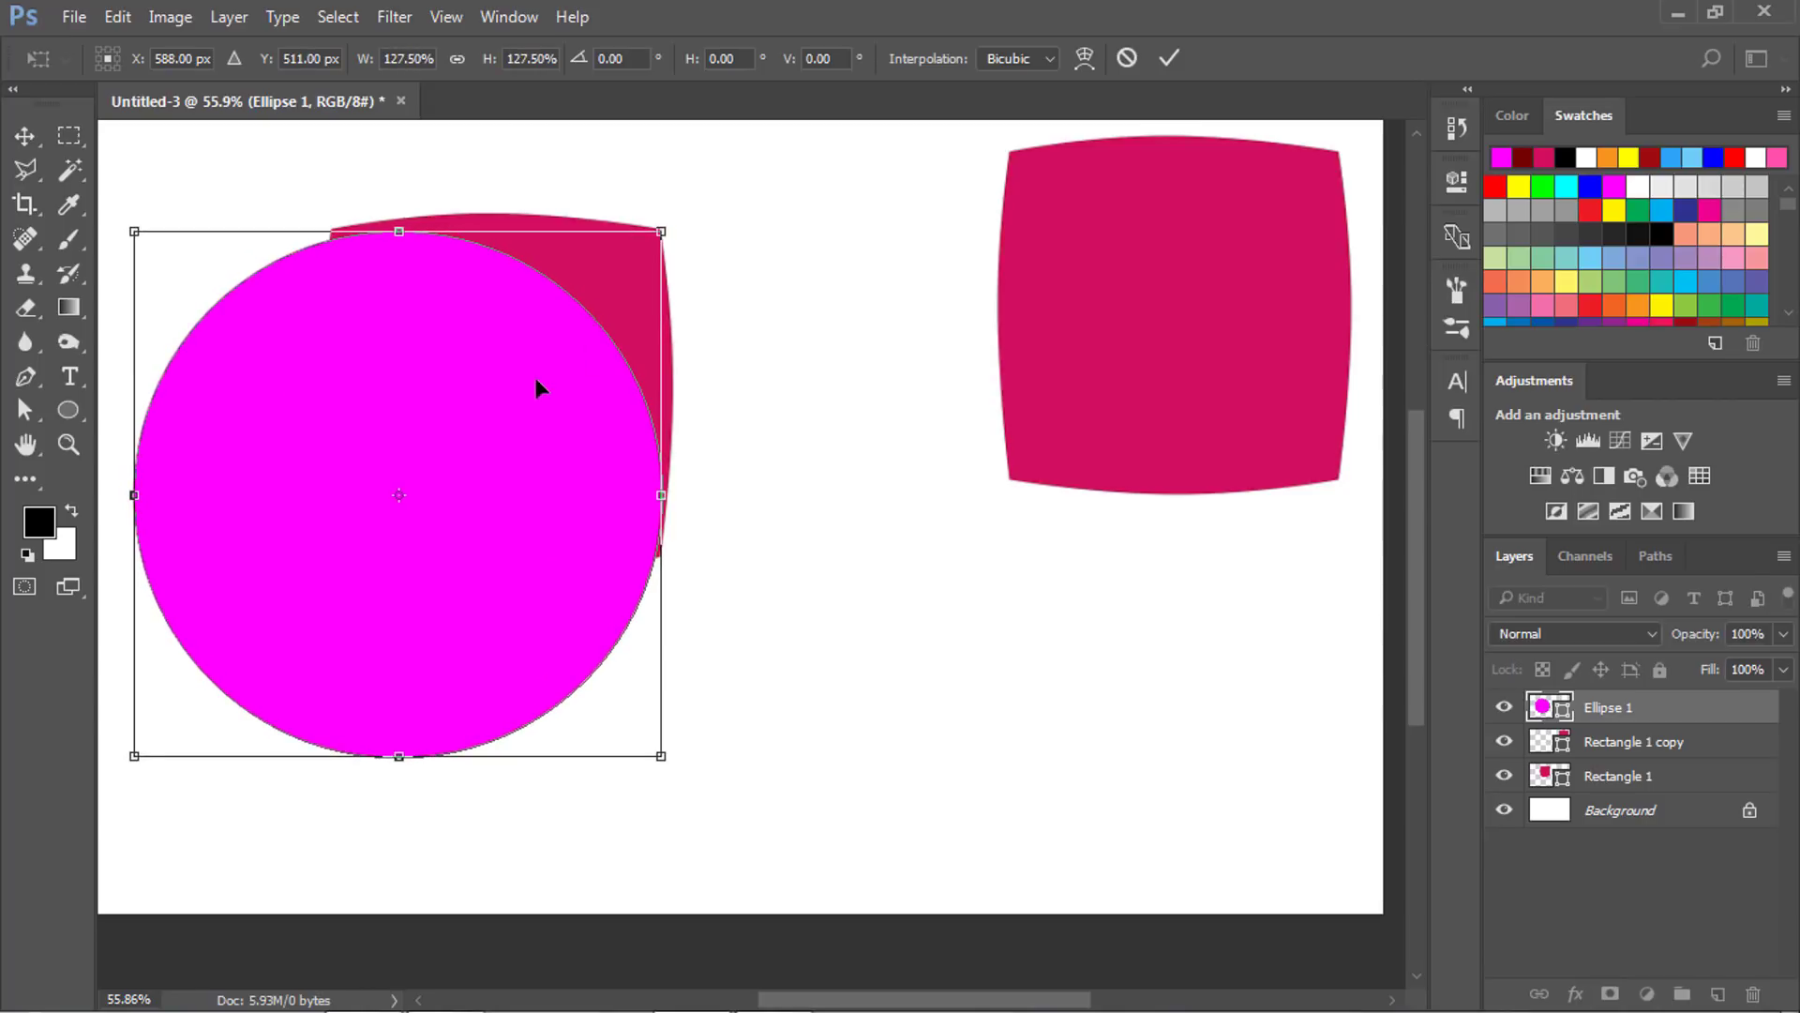
left_click_drag(535, 377, 519, 373)
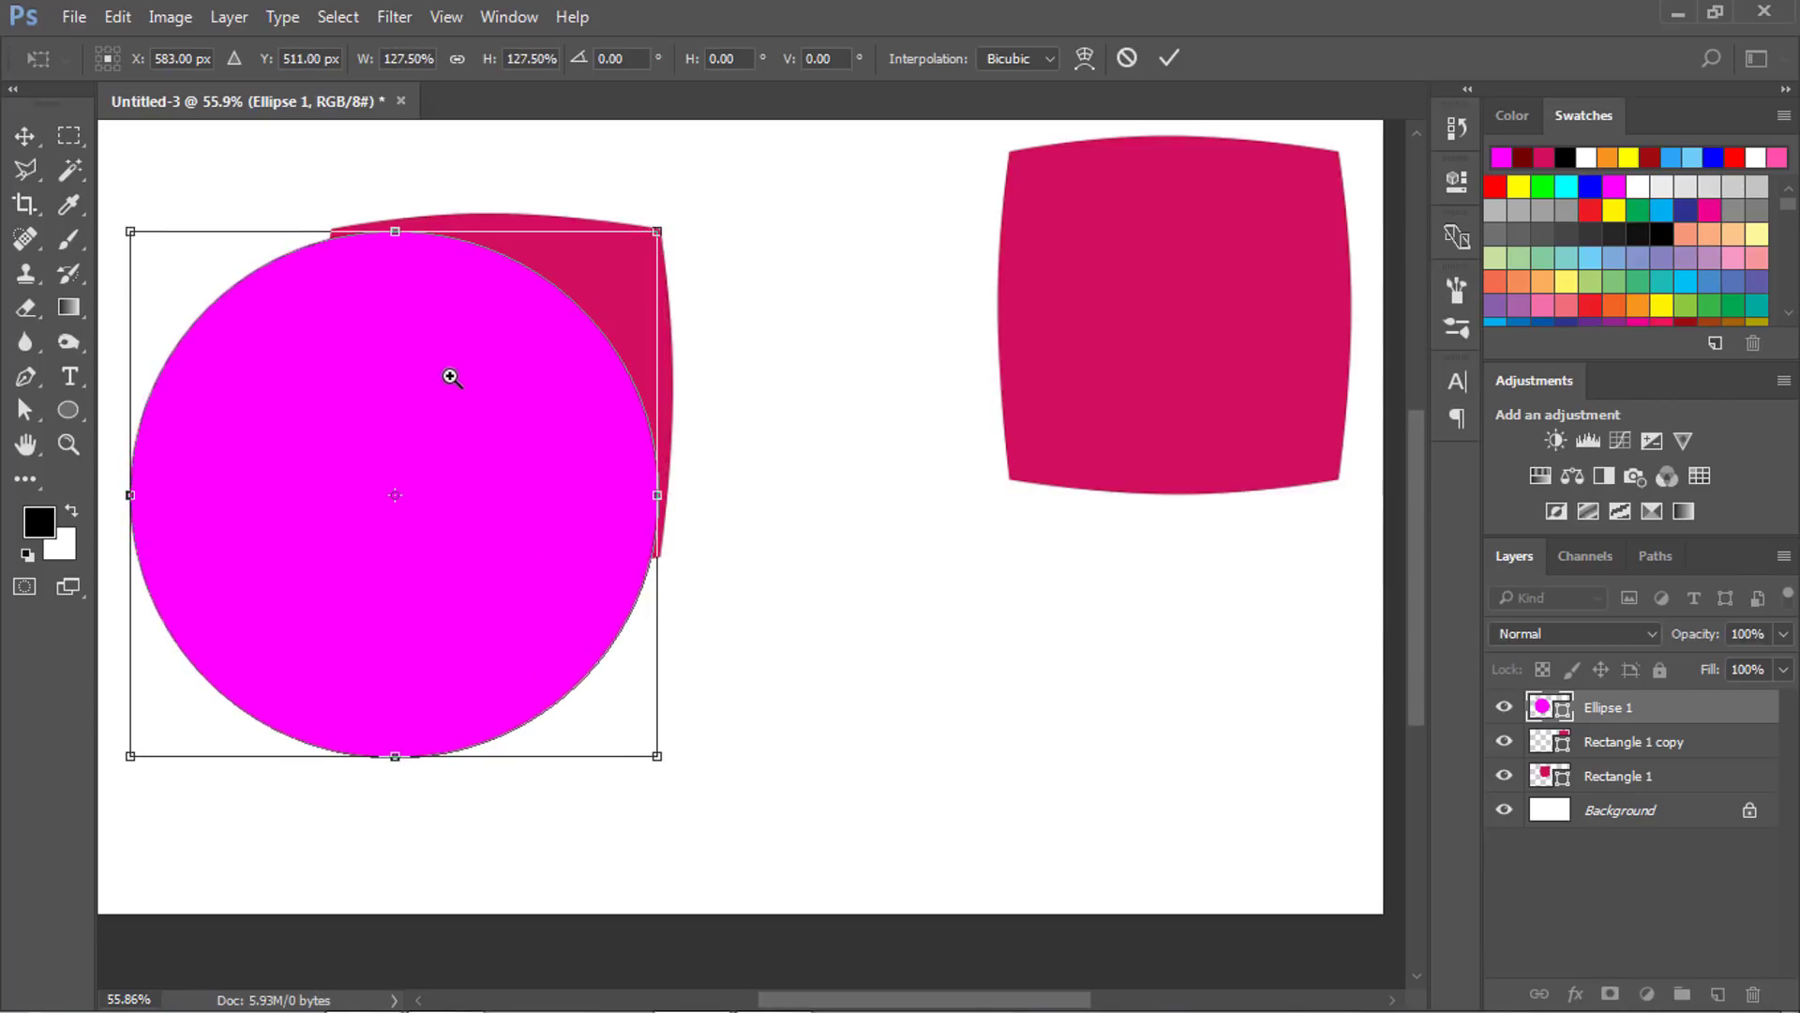
scroll(475, 390, "up", 1)
scroll(474, 390, "up", 1)
left_click_drag(688, 209, 704, 193)
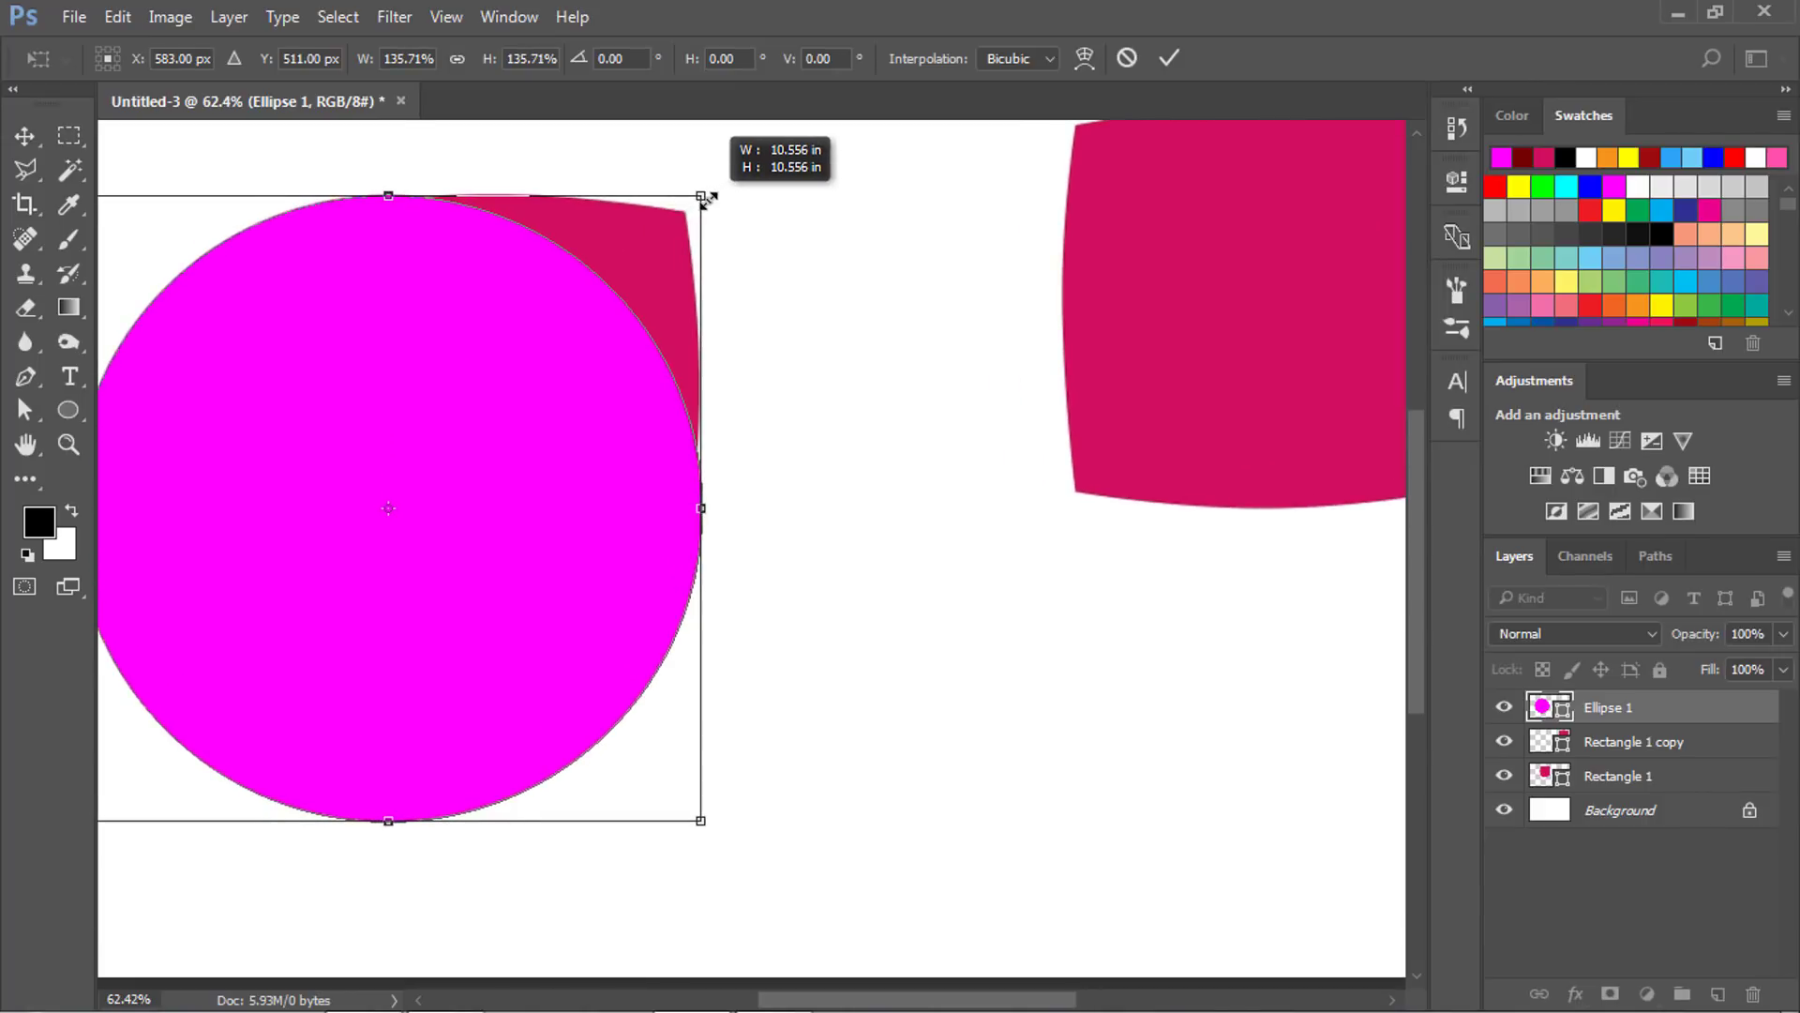
left_click_drag(533, 298, 491, 335)
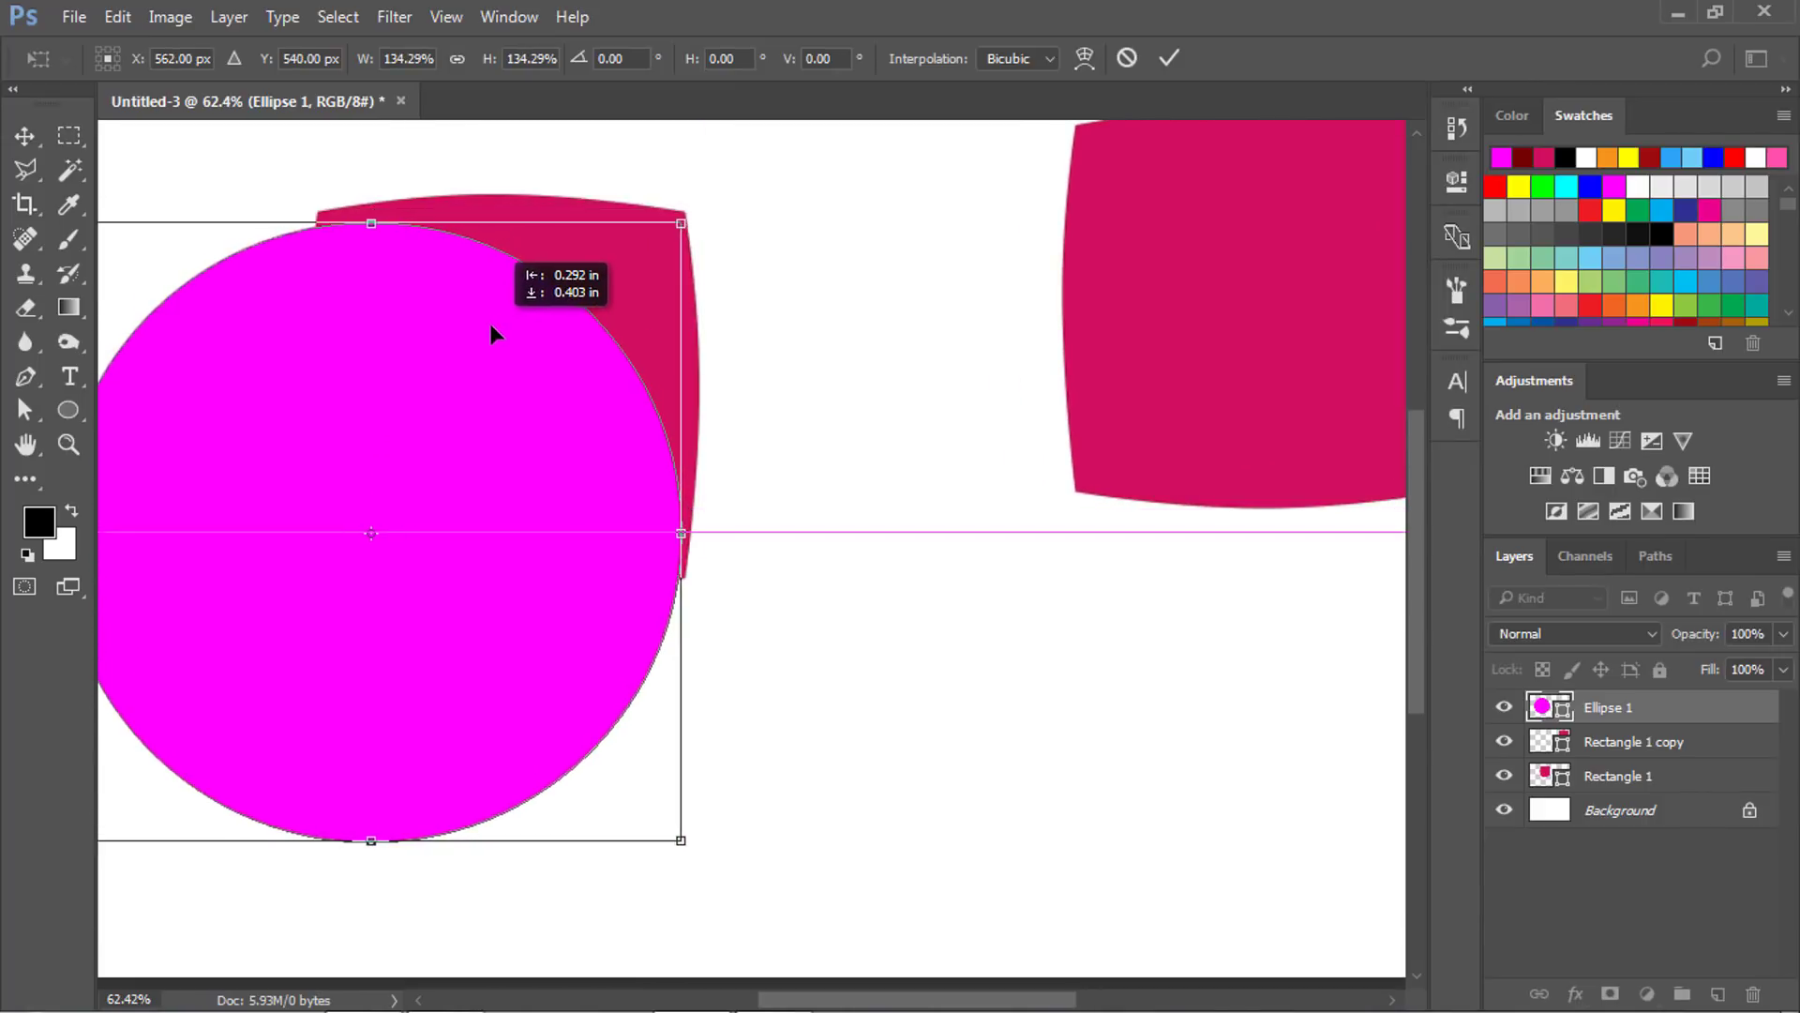
Nudge the circle with arrow keys until the cushion's top-right corner shows, then commit.
key("Up")
key("Up")
key("Up")
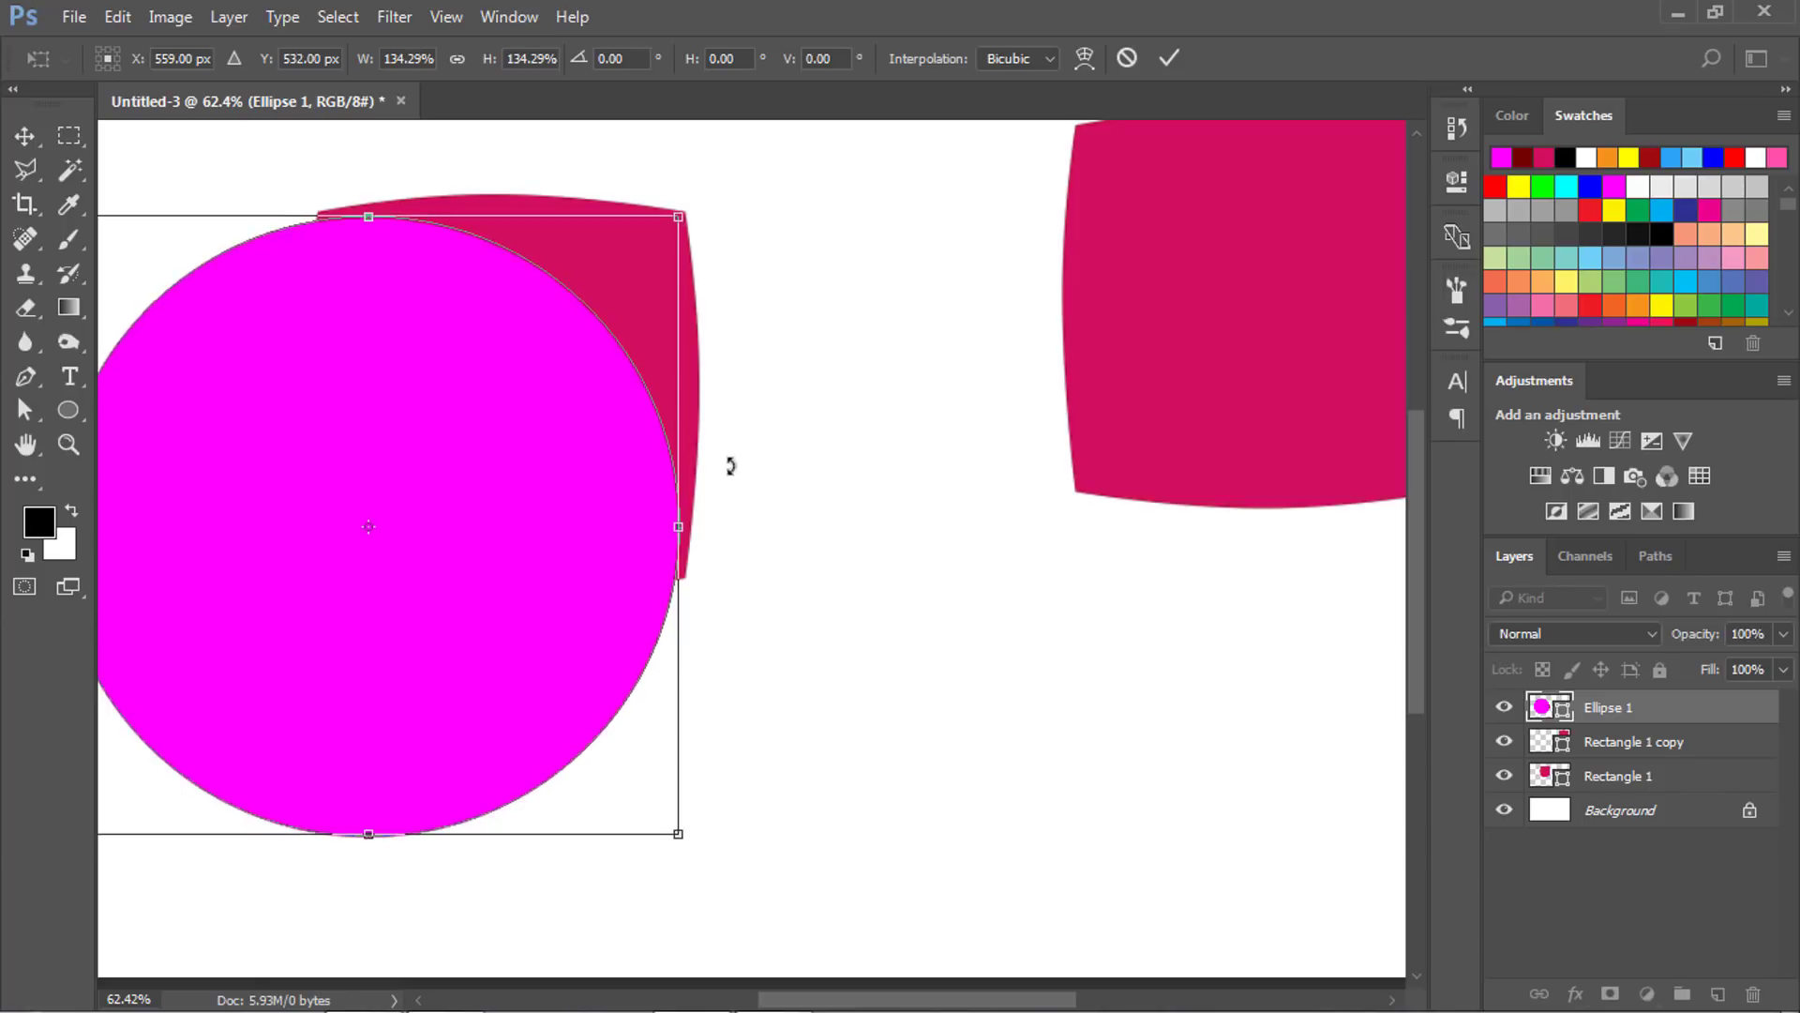
key("Up")
key("Up")
key("Up")
key("Right")
key("Right")
key("Right")
key("Up")
key("Up")
key("Up")
key("Right")
key("Right")
key("Right")
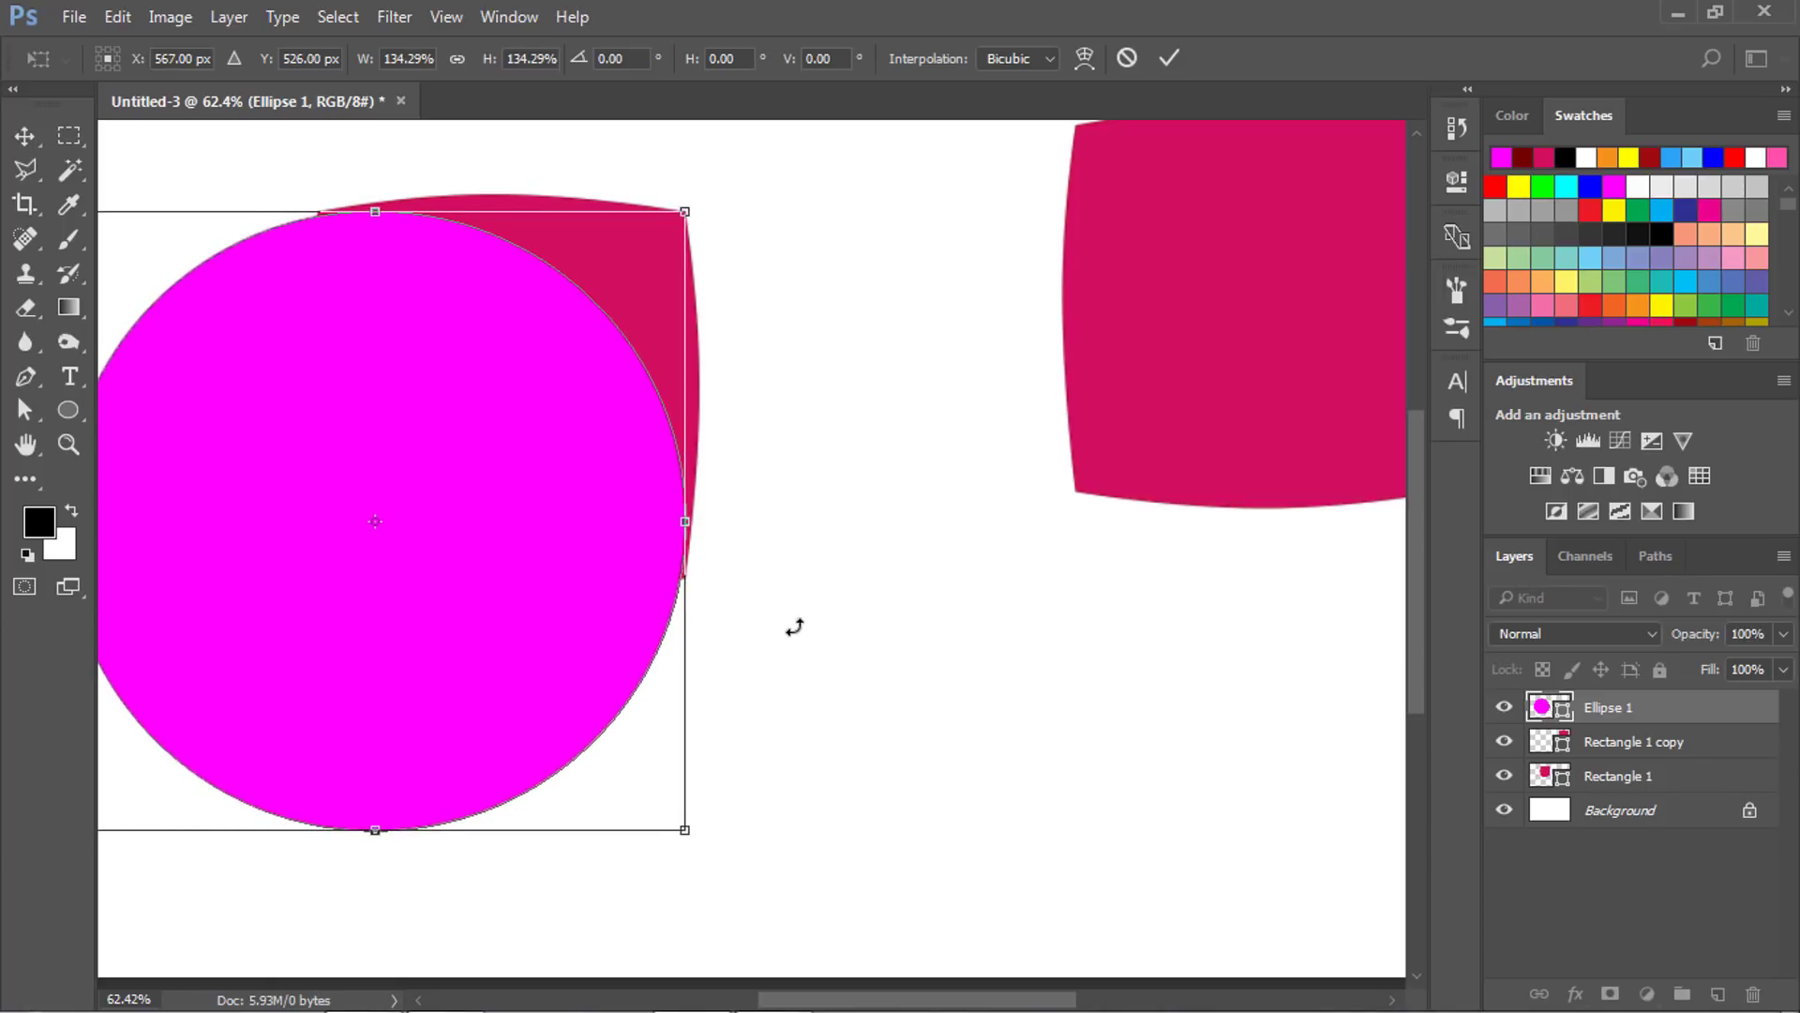
key("Right")
key("Right")
key("Right")
key("Right")
key("Right")
key("Up")
key("Up")
key("Down")
key("Down")
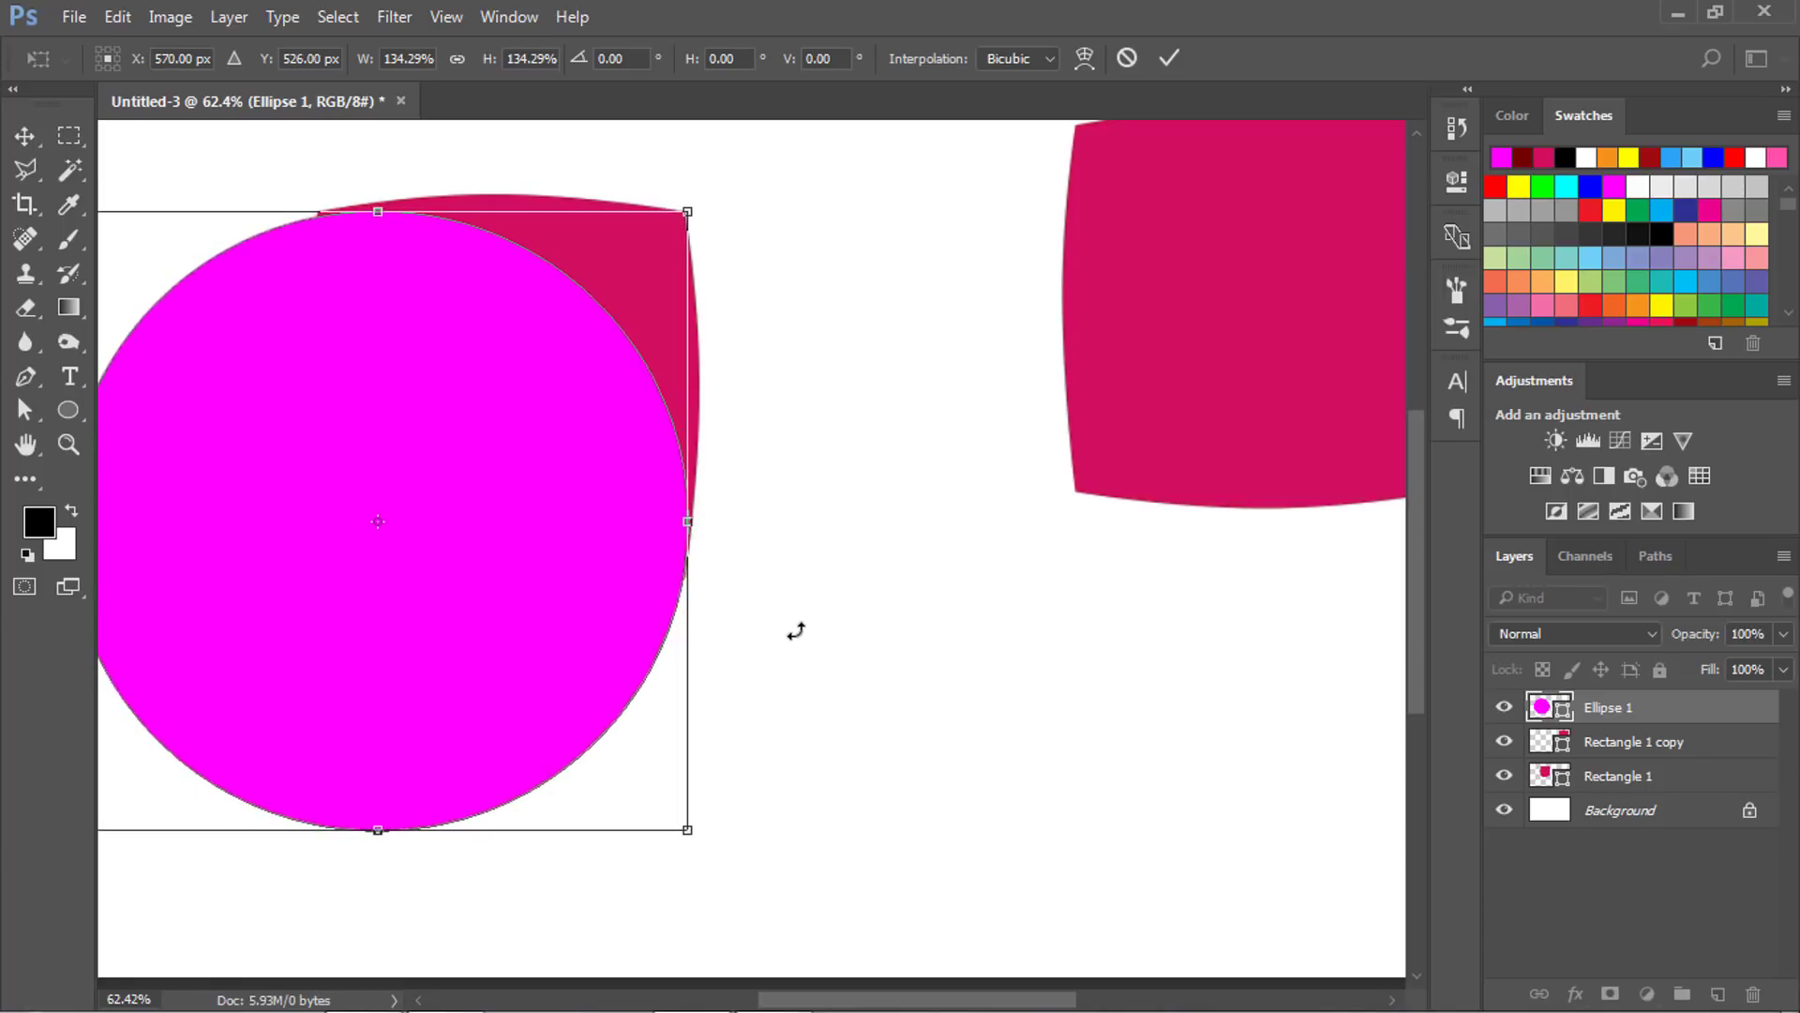
key("Left")
key("Left")
key("Left")
key("Left")
key("Left")
key("Left")
key("Left")
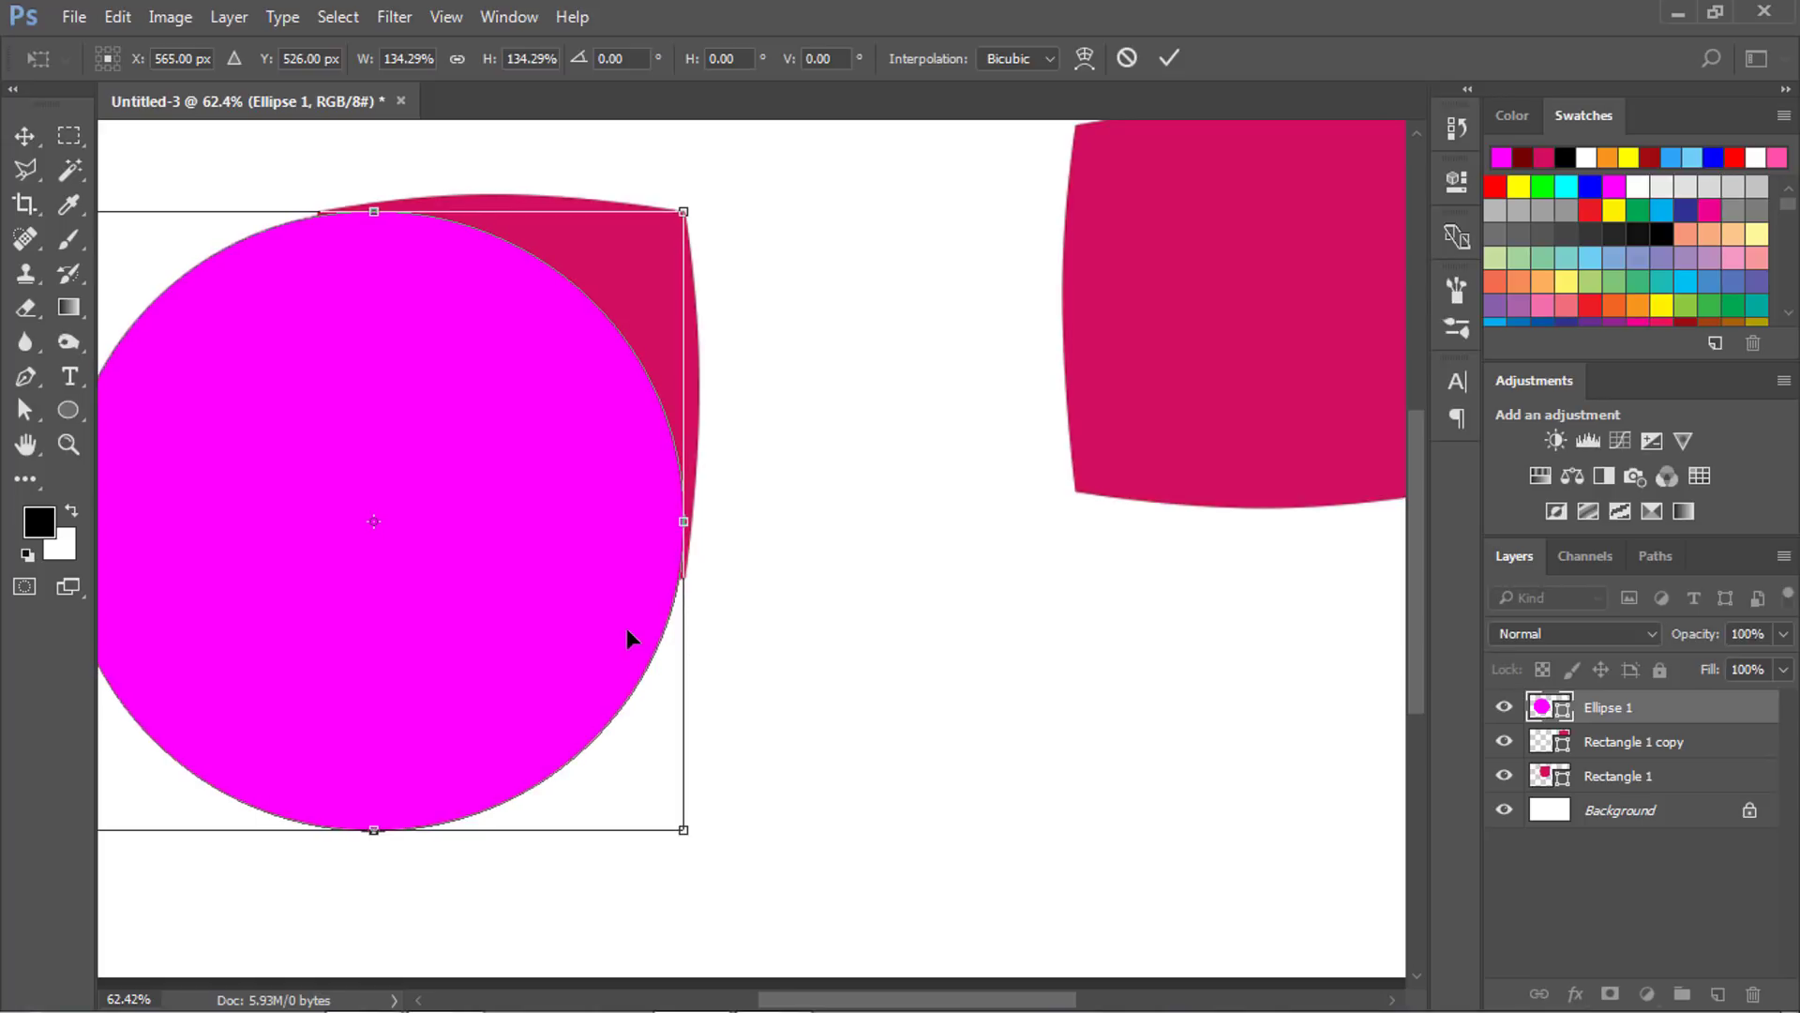
key("Return")
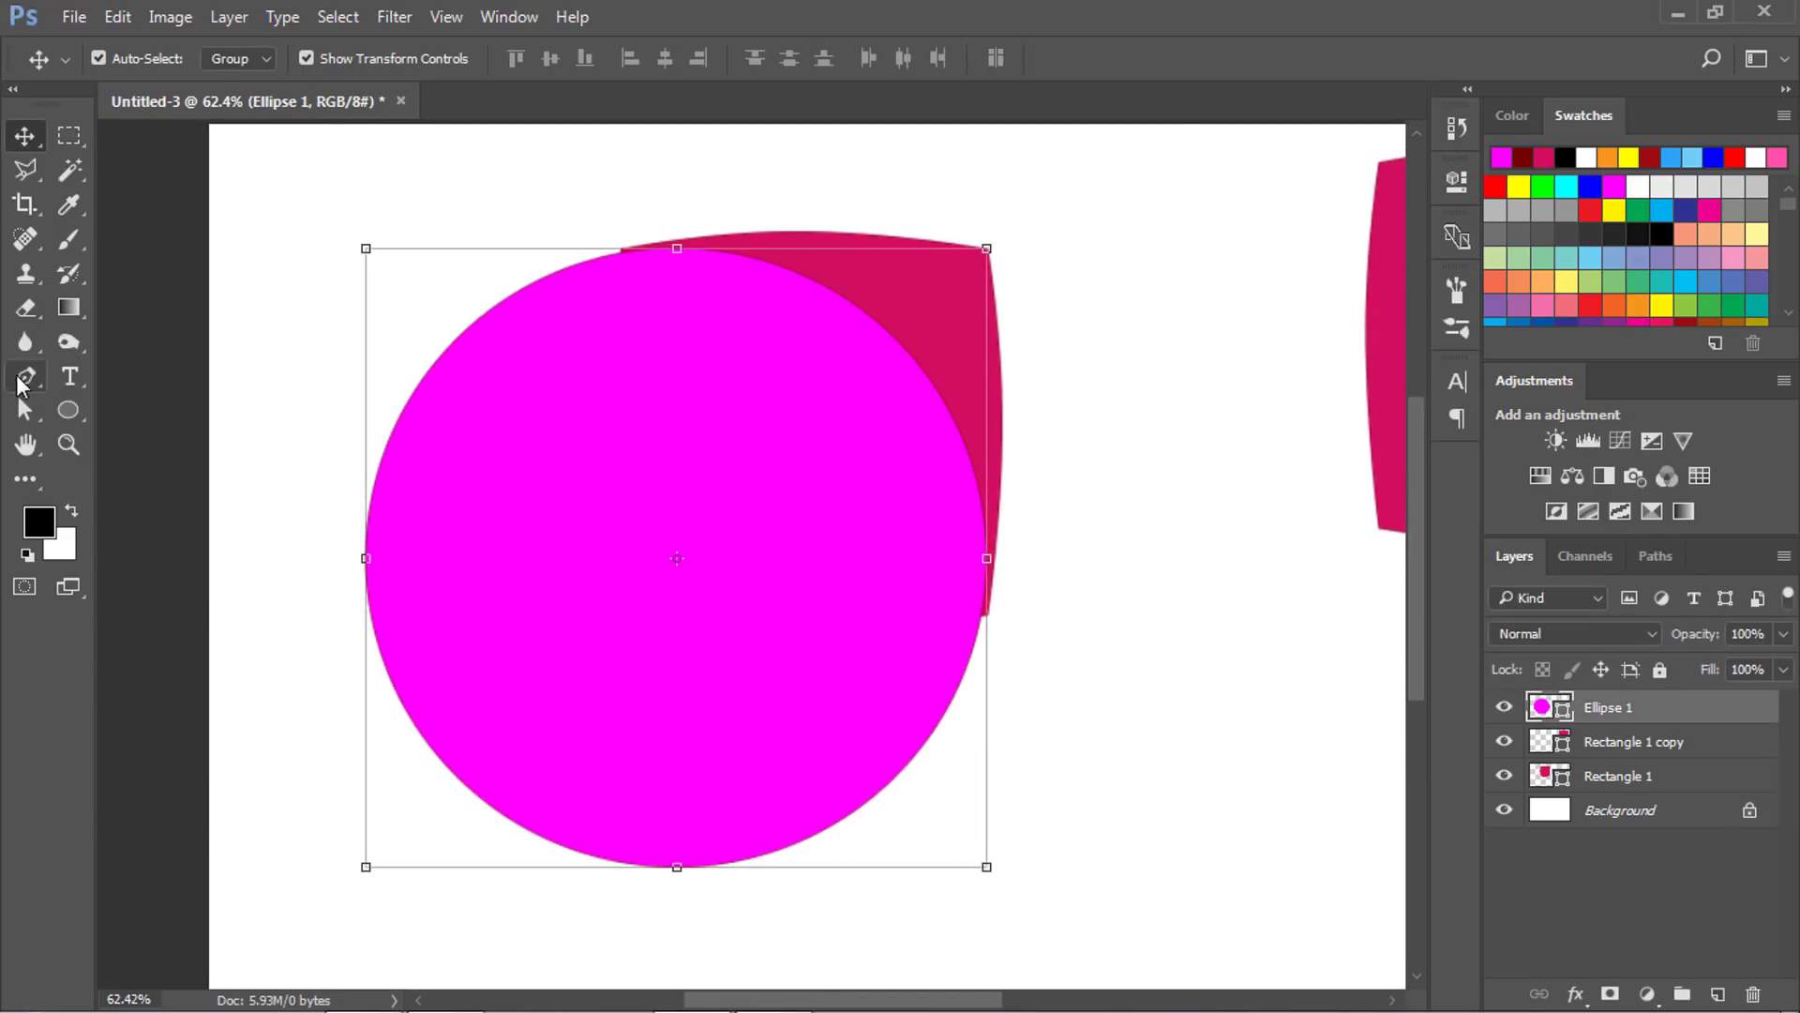
Set the path operation to Intersect Shape Areas.
left_click(25, 376)
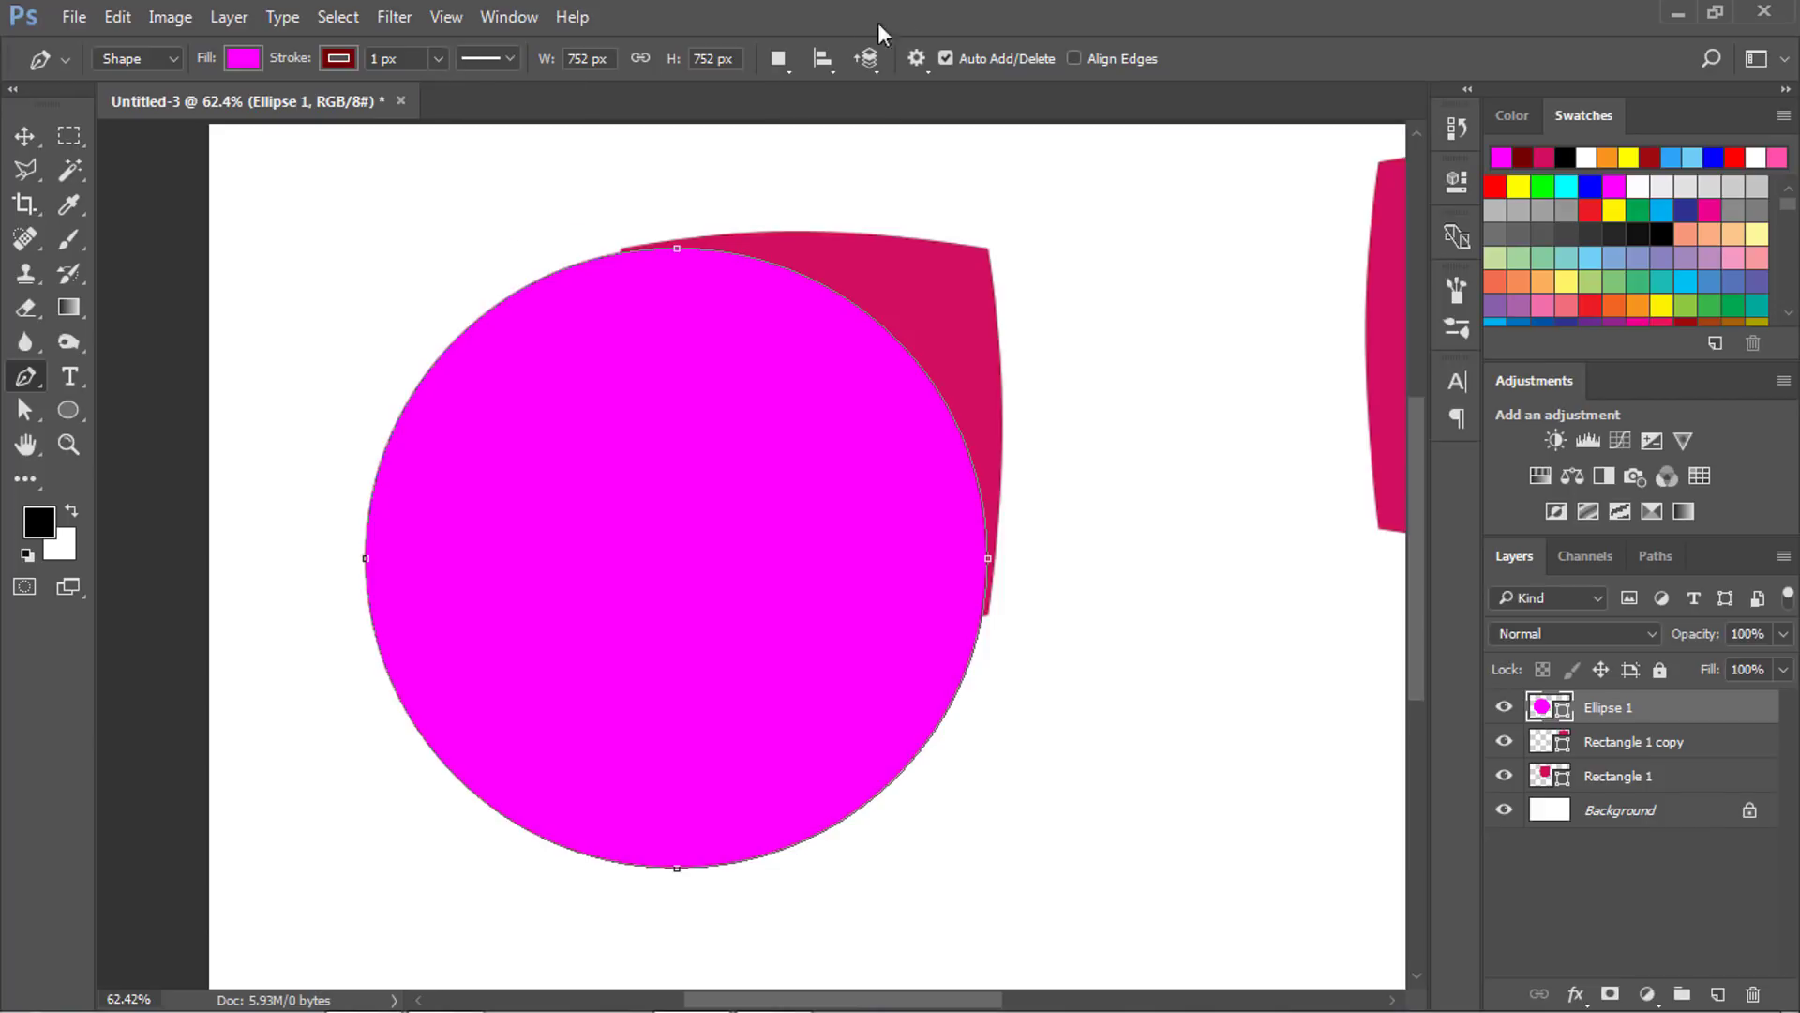
left_click(780, 58)
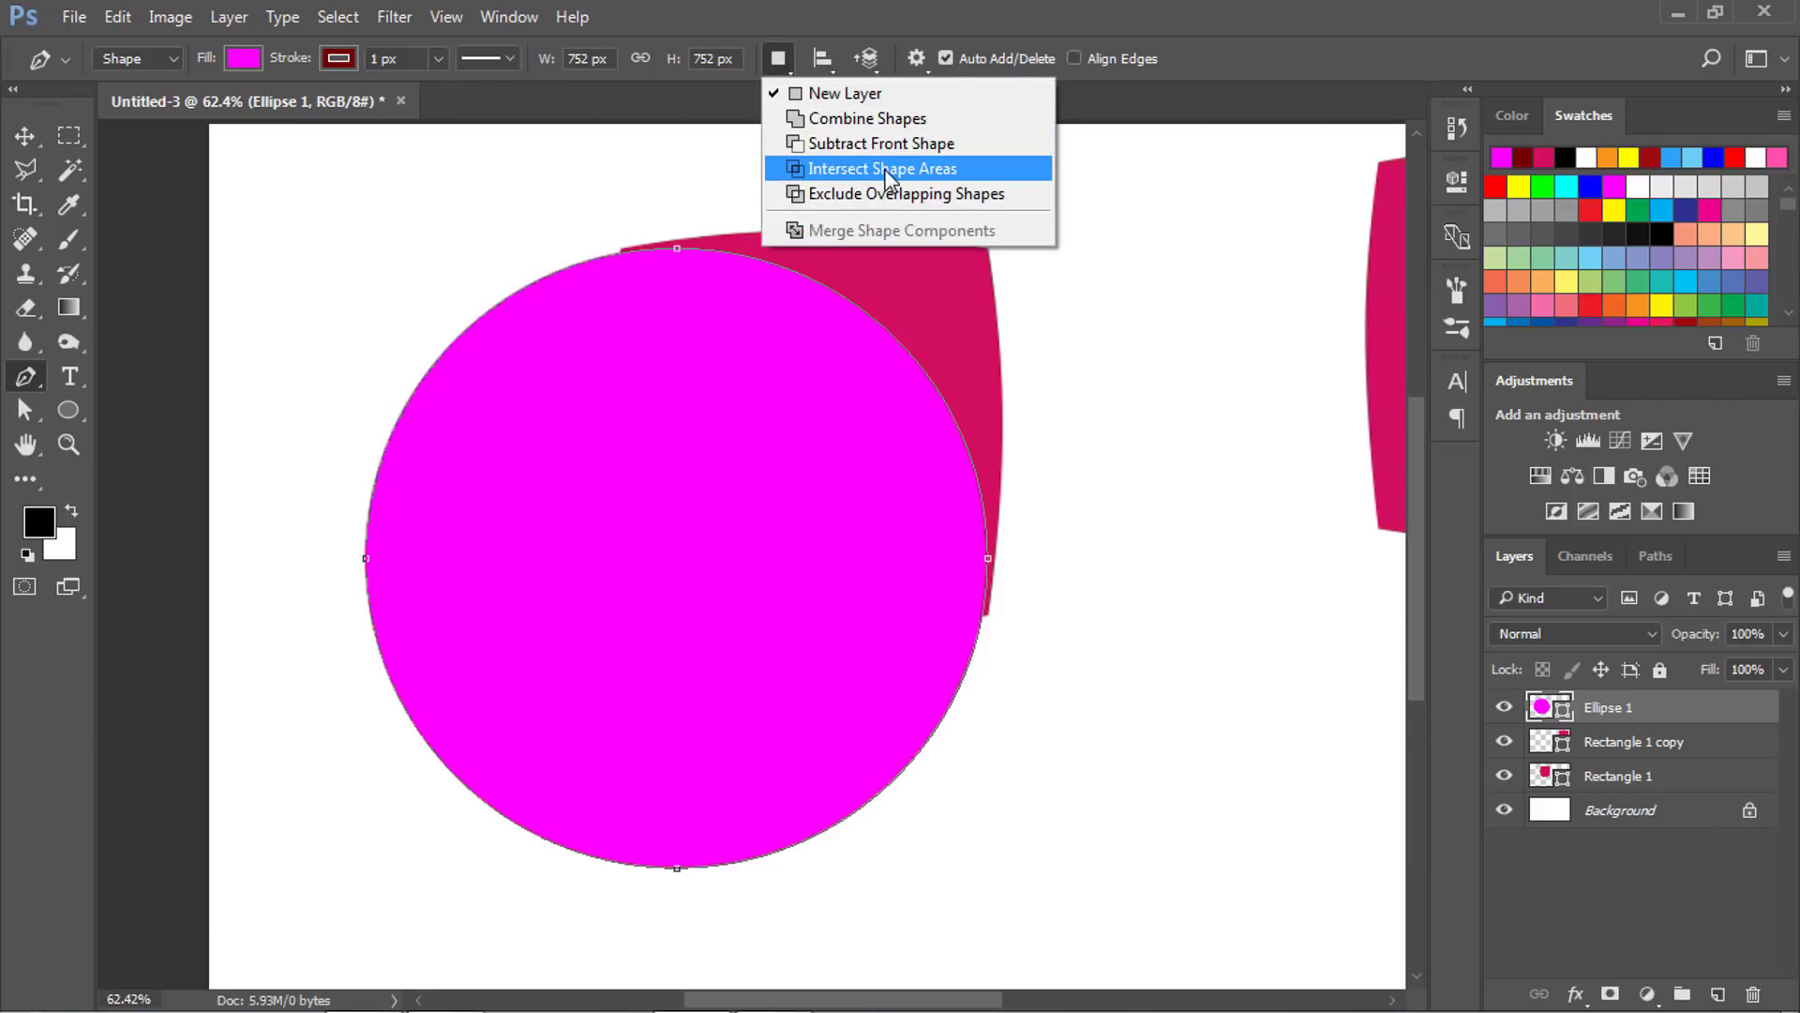
left_click(931, 169)
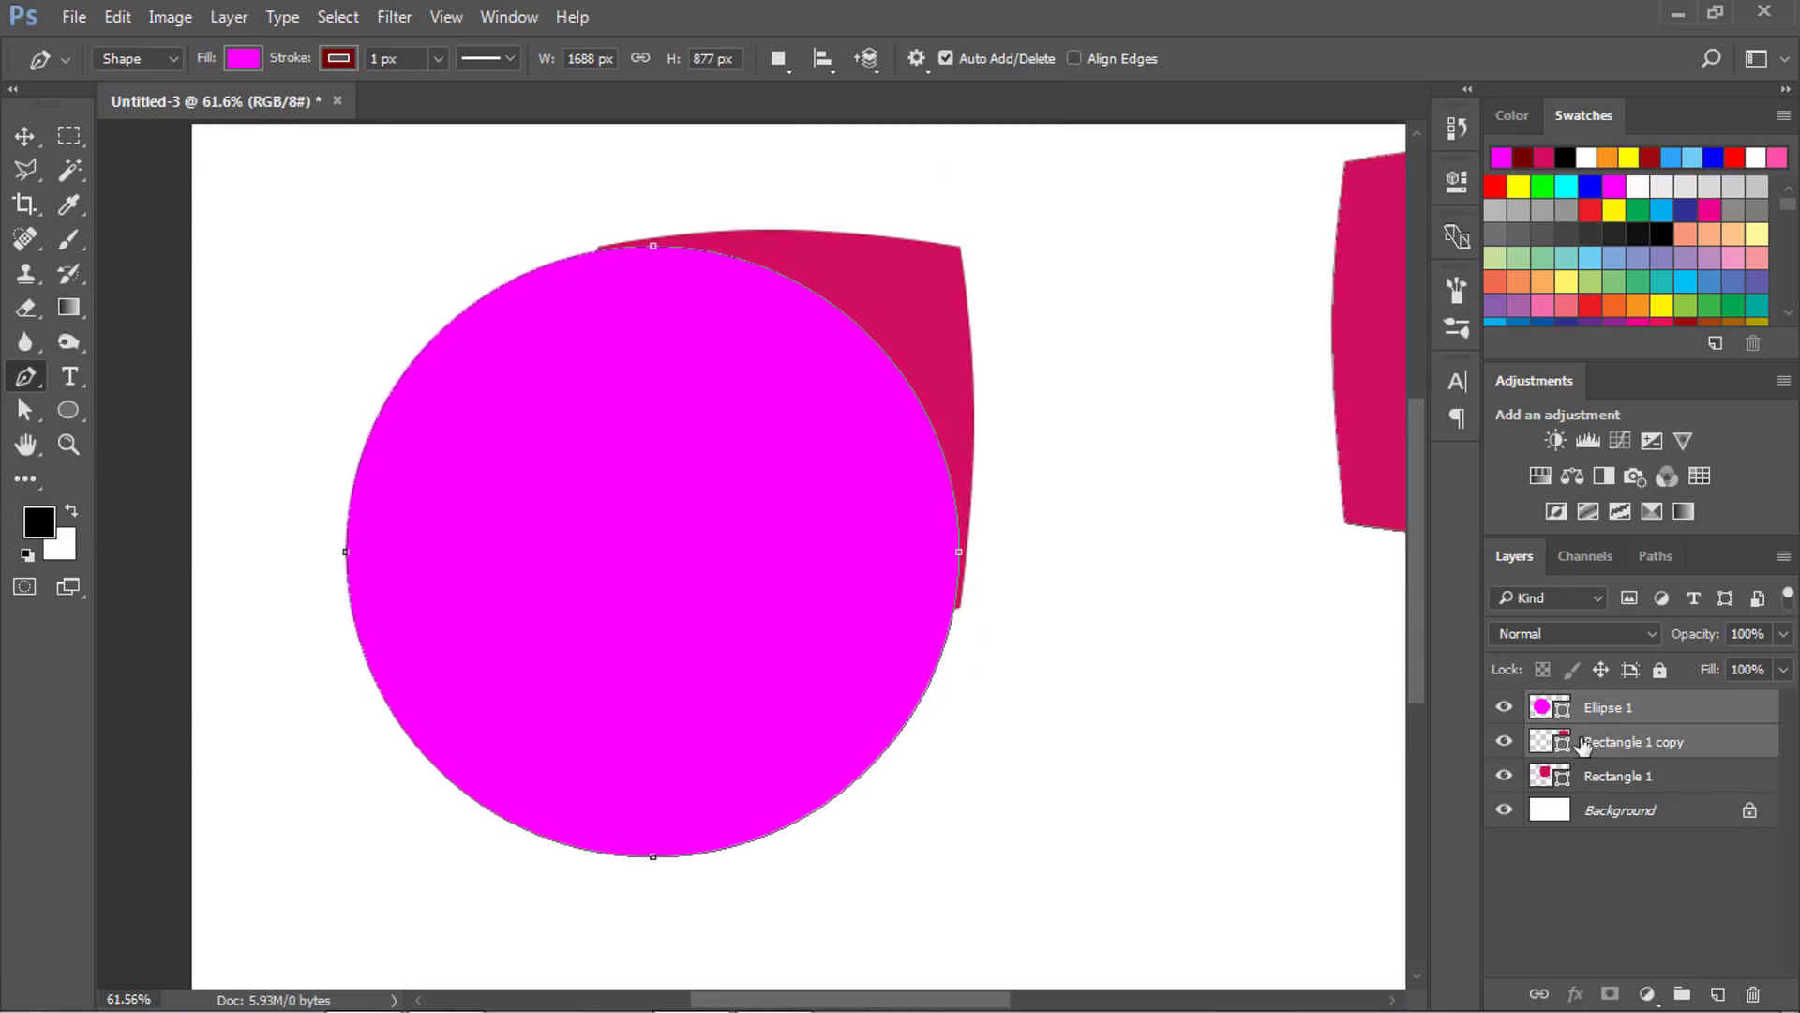
Stack Rectangle 1 under Ellipse 1 and merge them into one circle clipped to the cushion.
left_click(1594, 744)
left_click(1613, 781)
left_click_drag(1615, 785, 1621, 731)
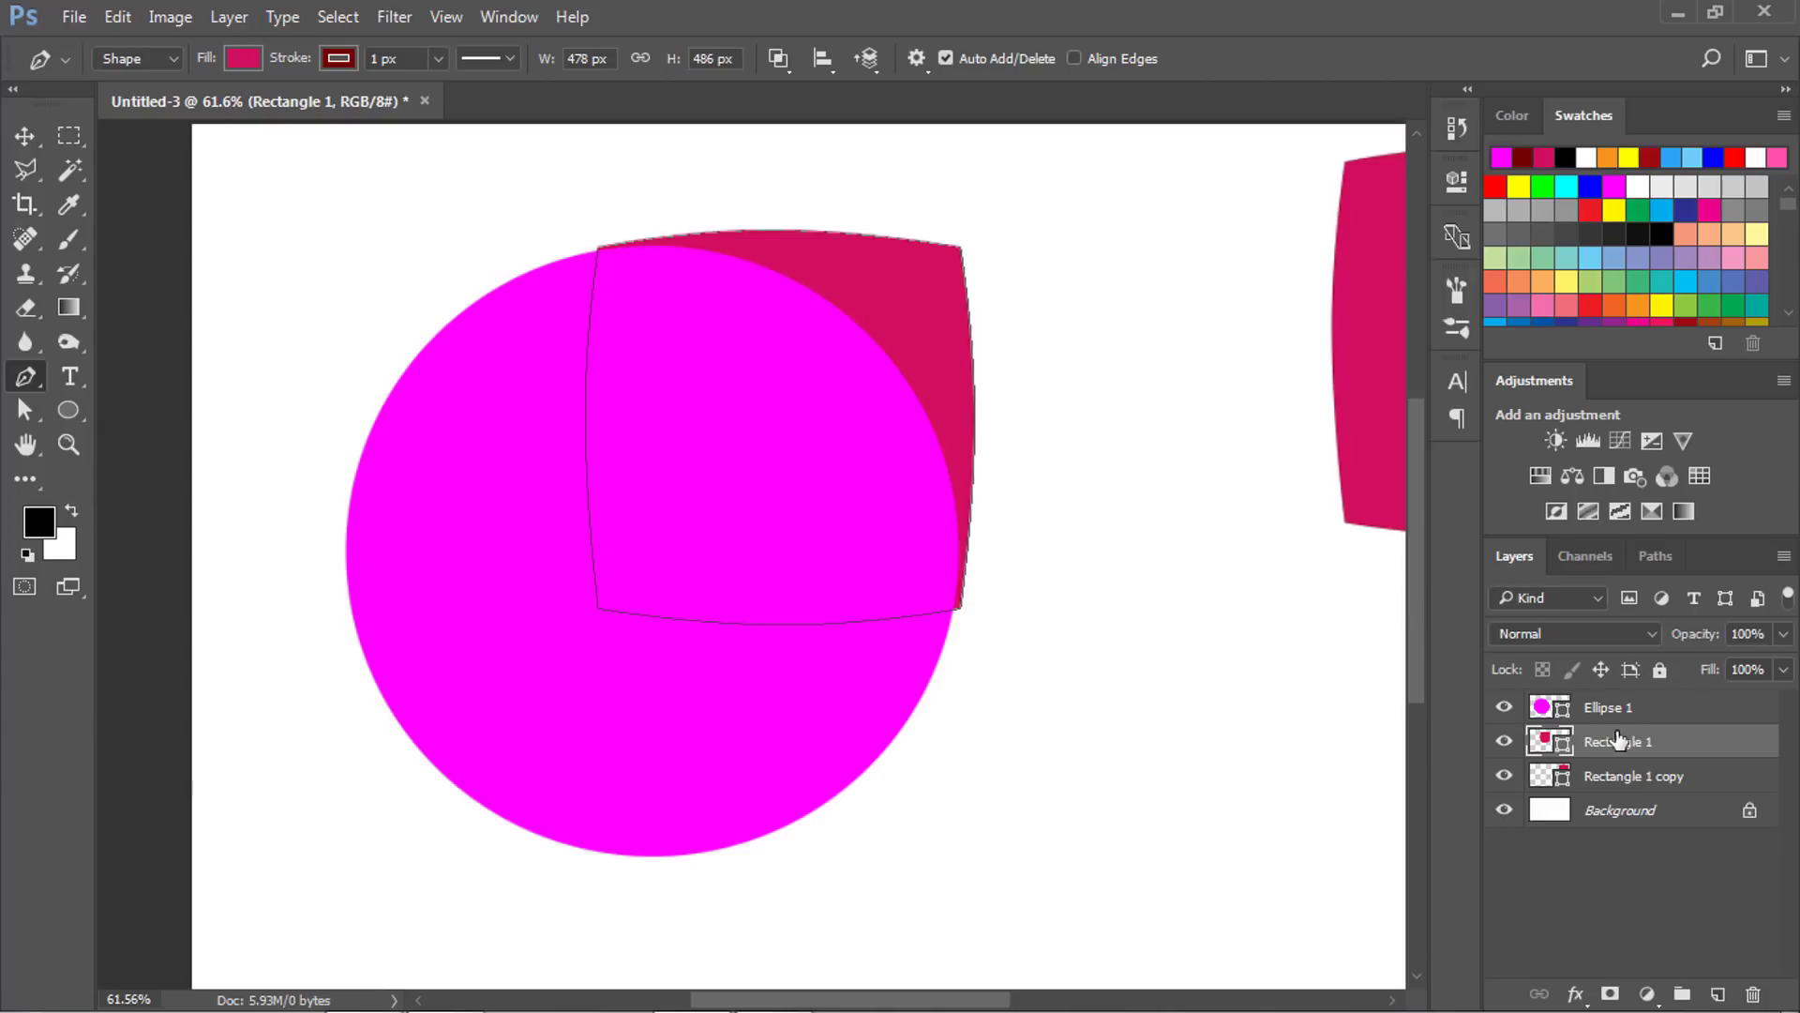
left_click(1608, 713)
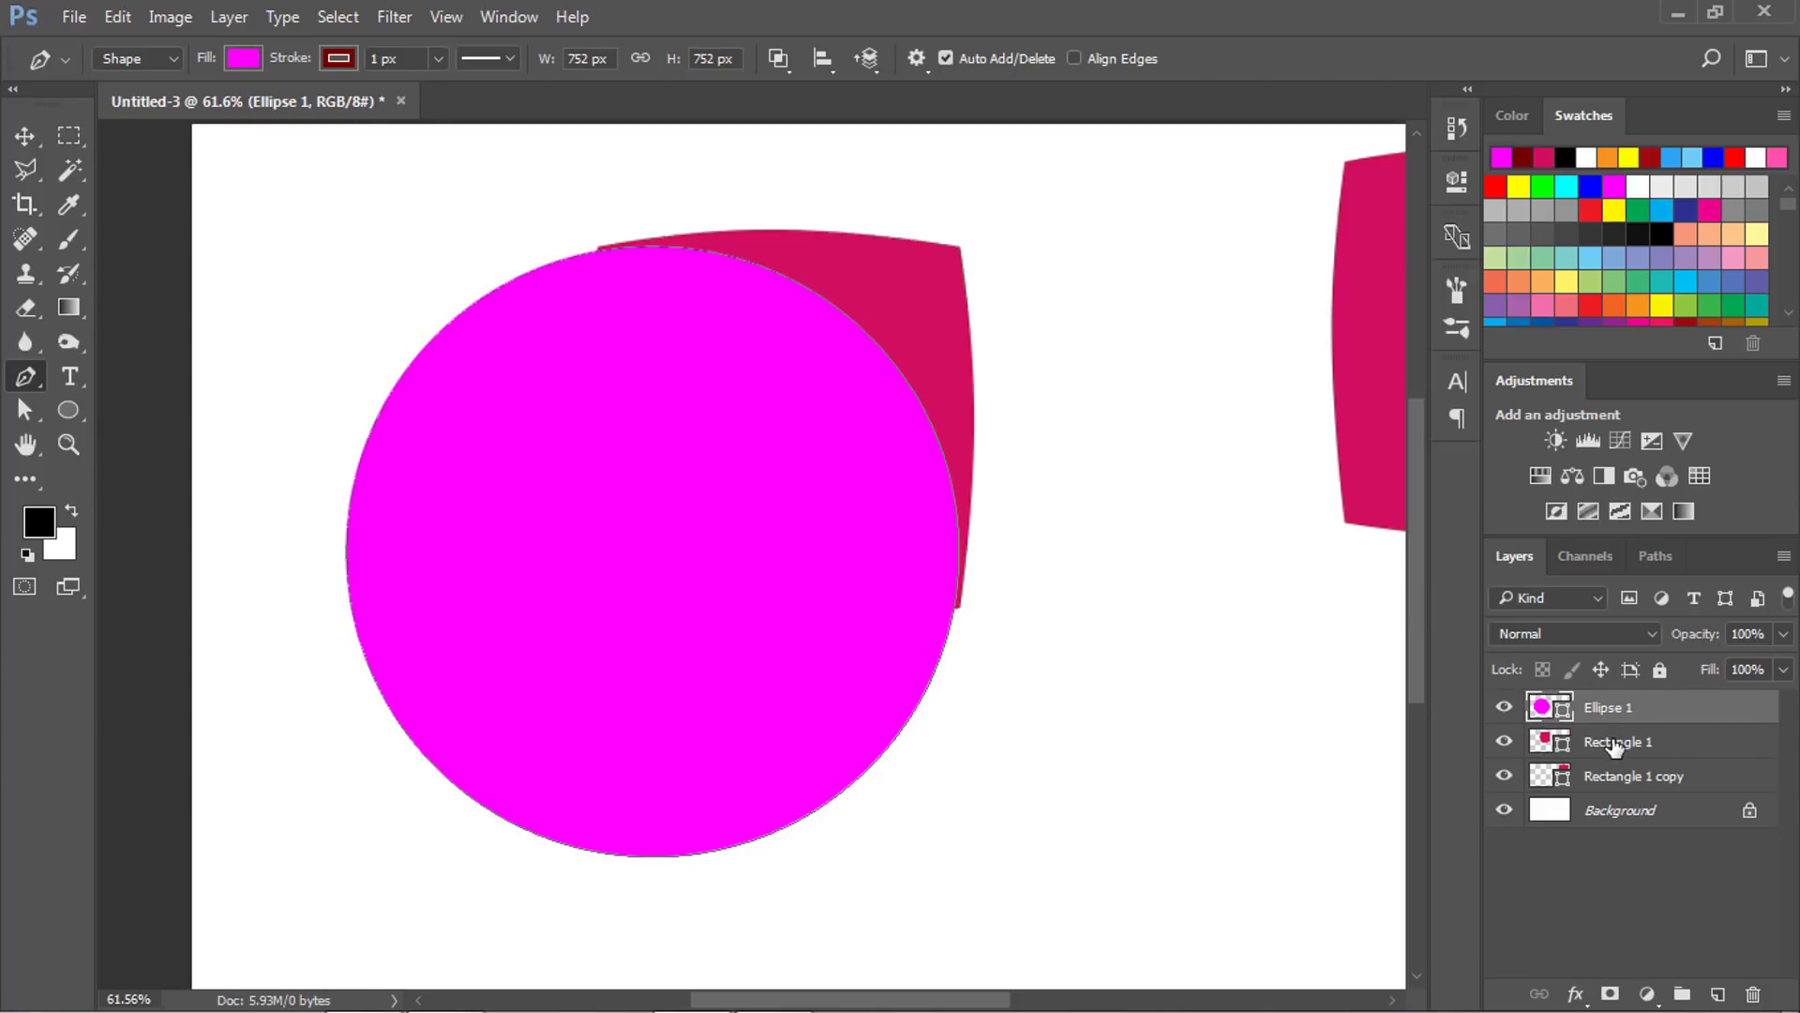
left_click(1614, 743, "shift")
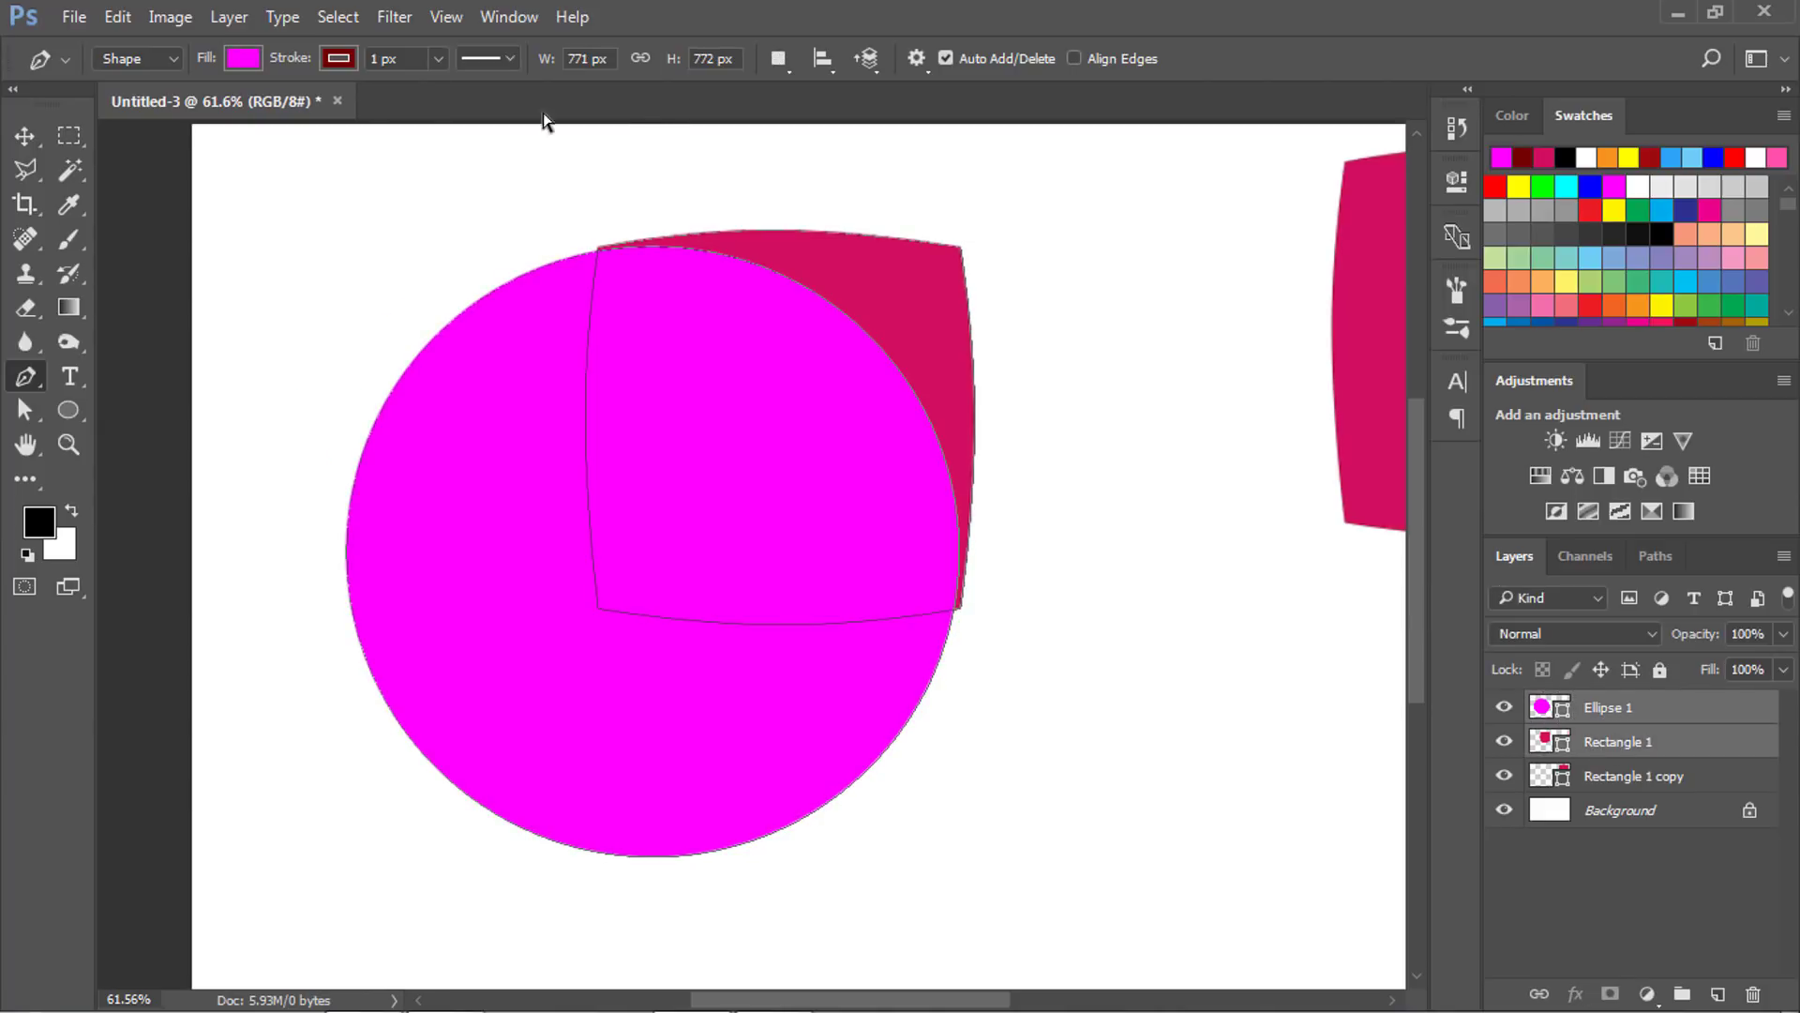
left_click(228, 16)
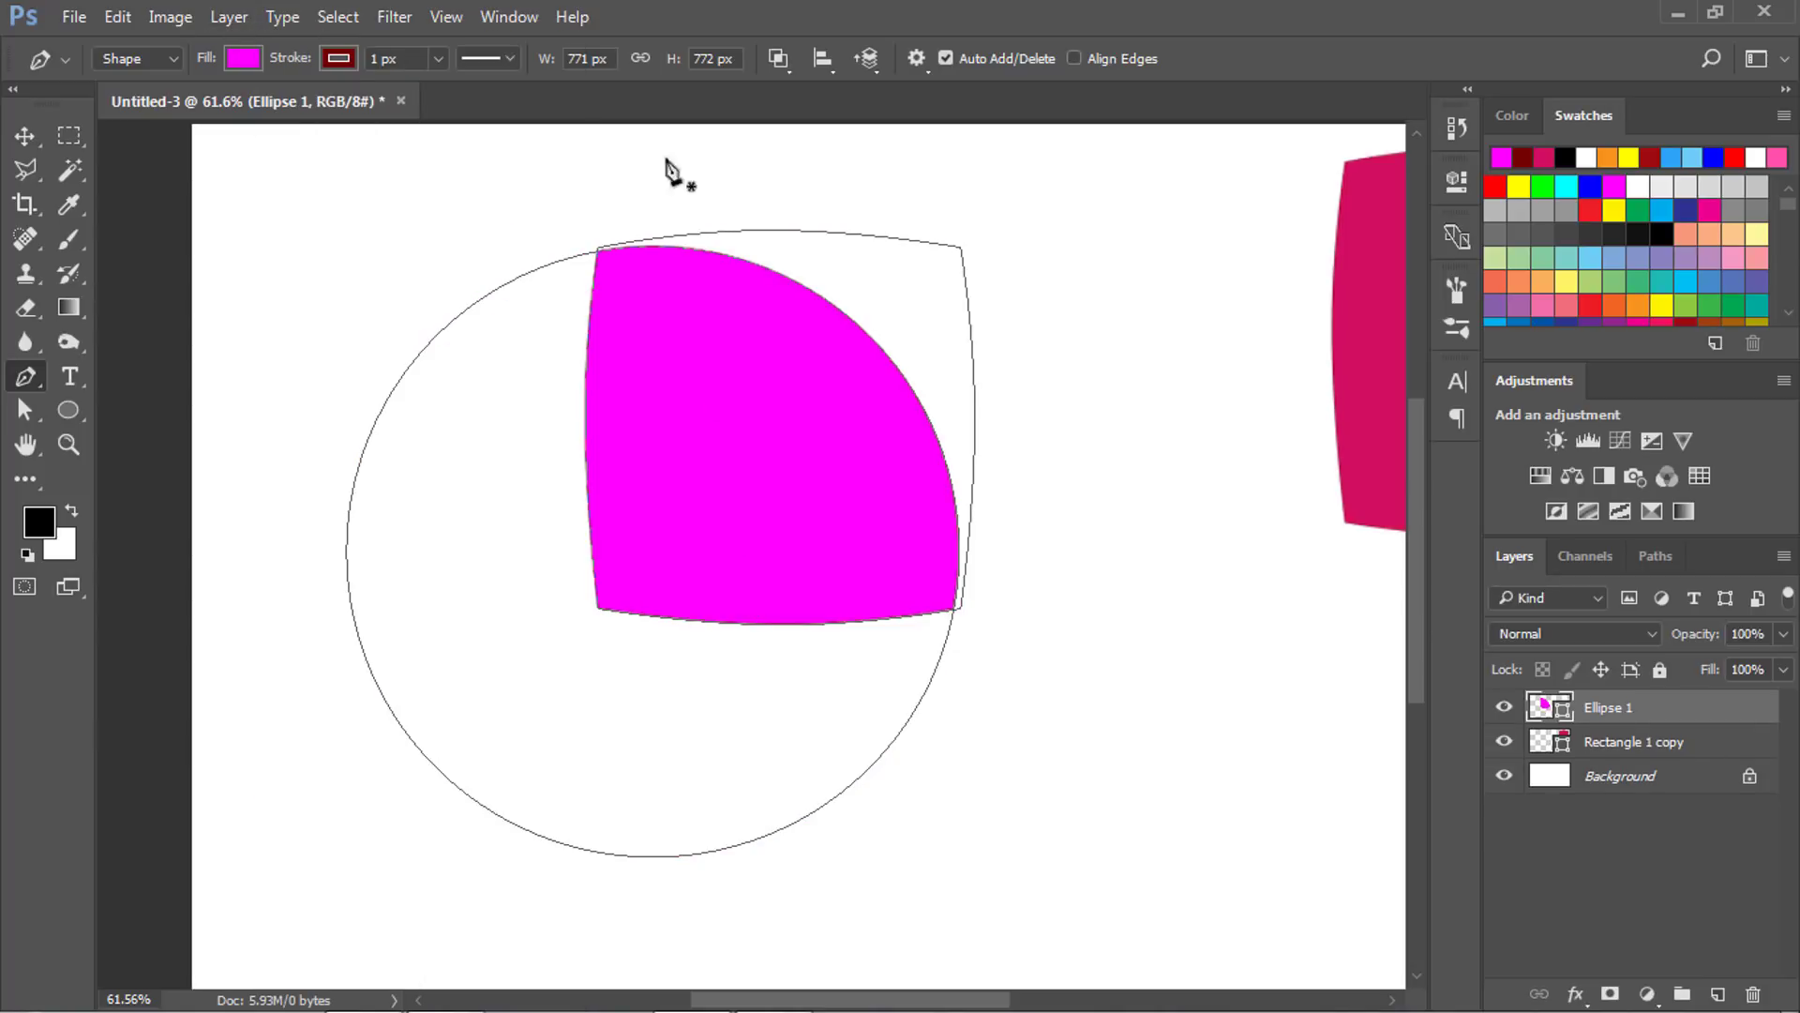
left_click(778, 58)
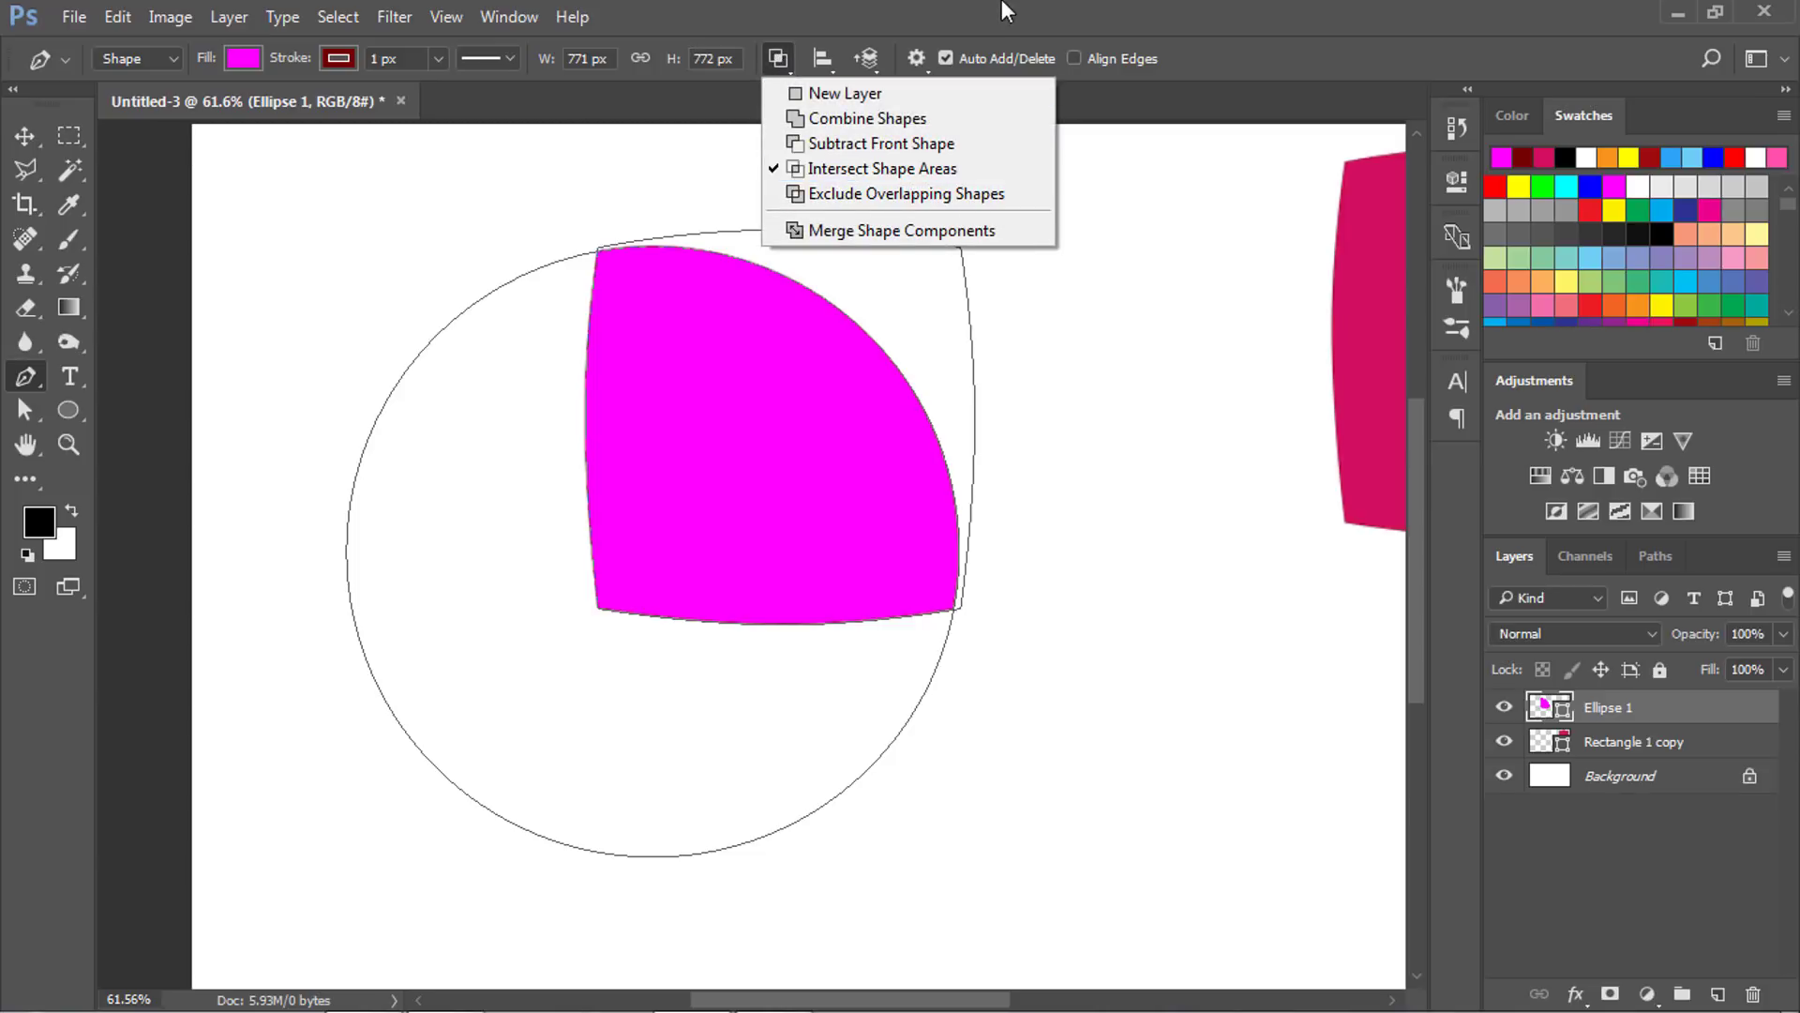
left_click(792, 417)
scroll(561, 418, "down", 2)
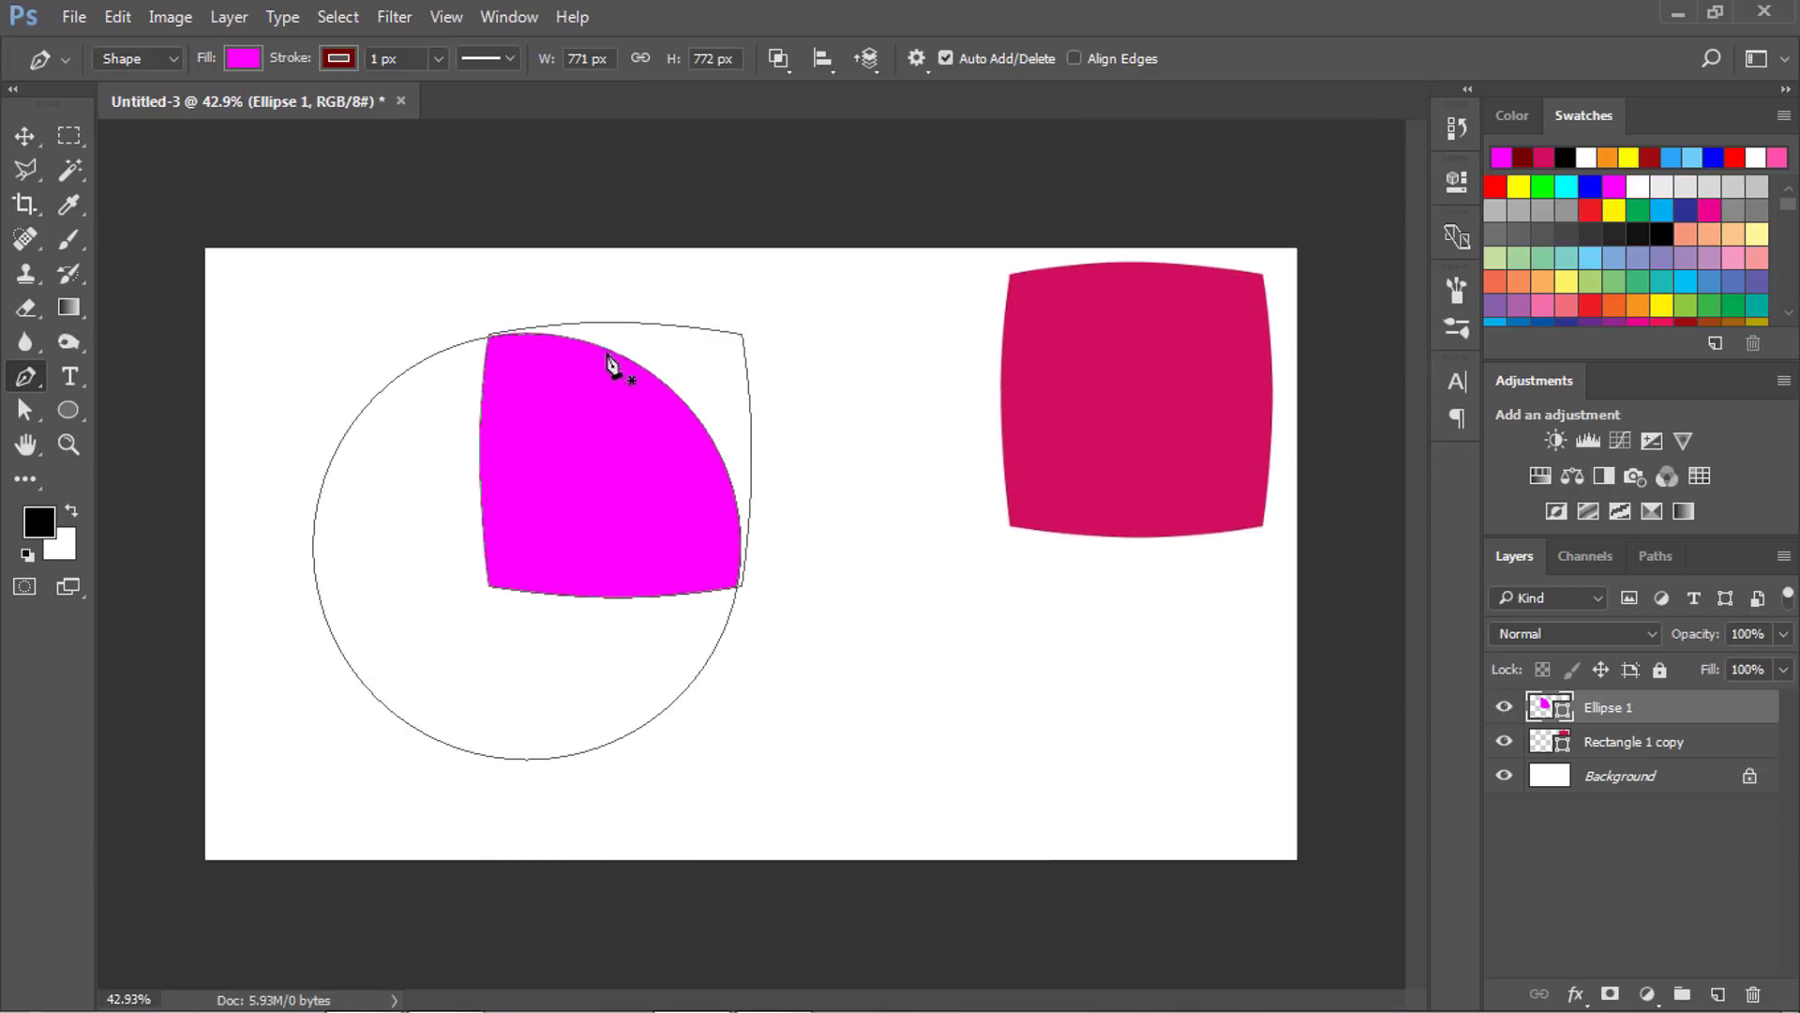
Place the clipped magenta shape onto the duplicate cushion, leaving a crimson crescent exposed.
key("v")
left_click(900, 558)
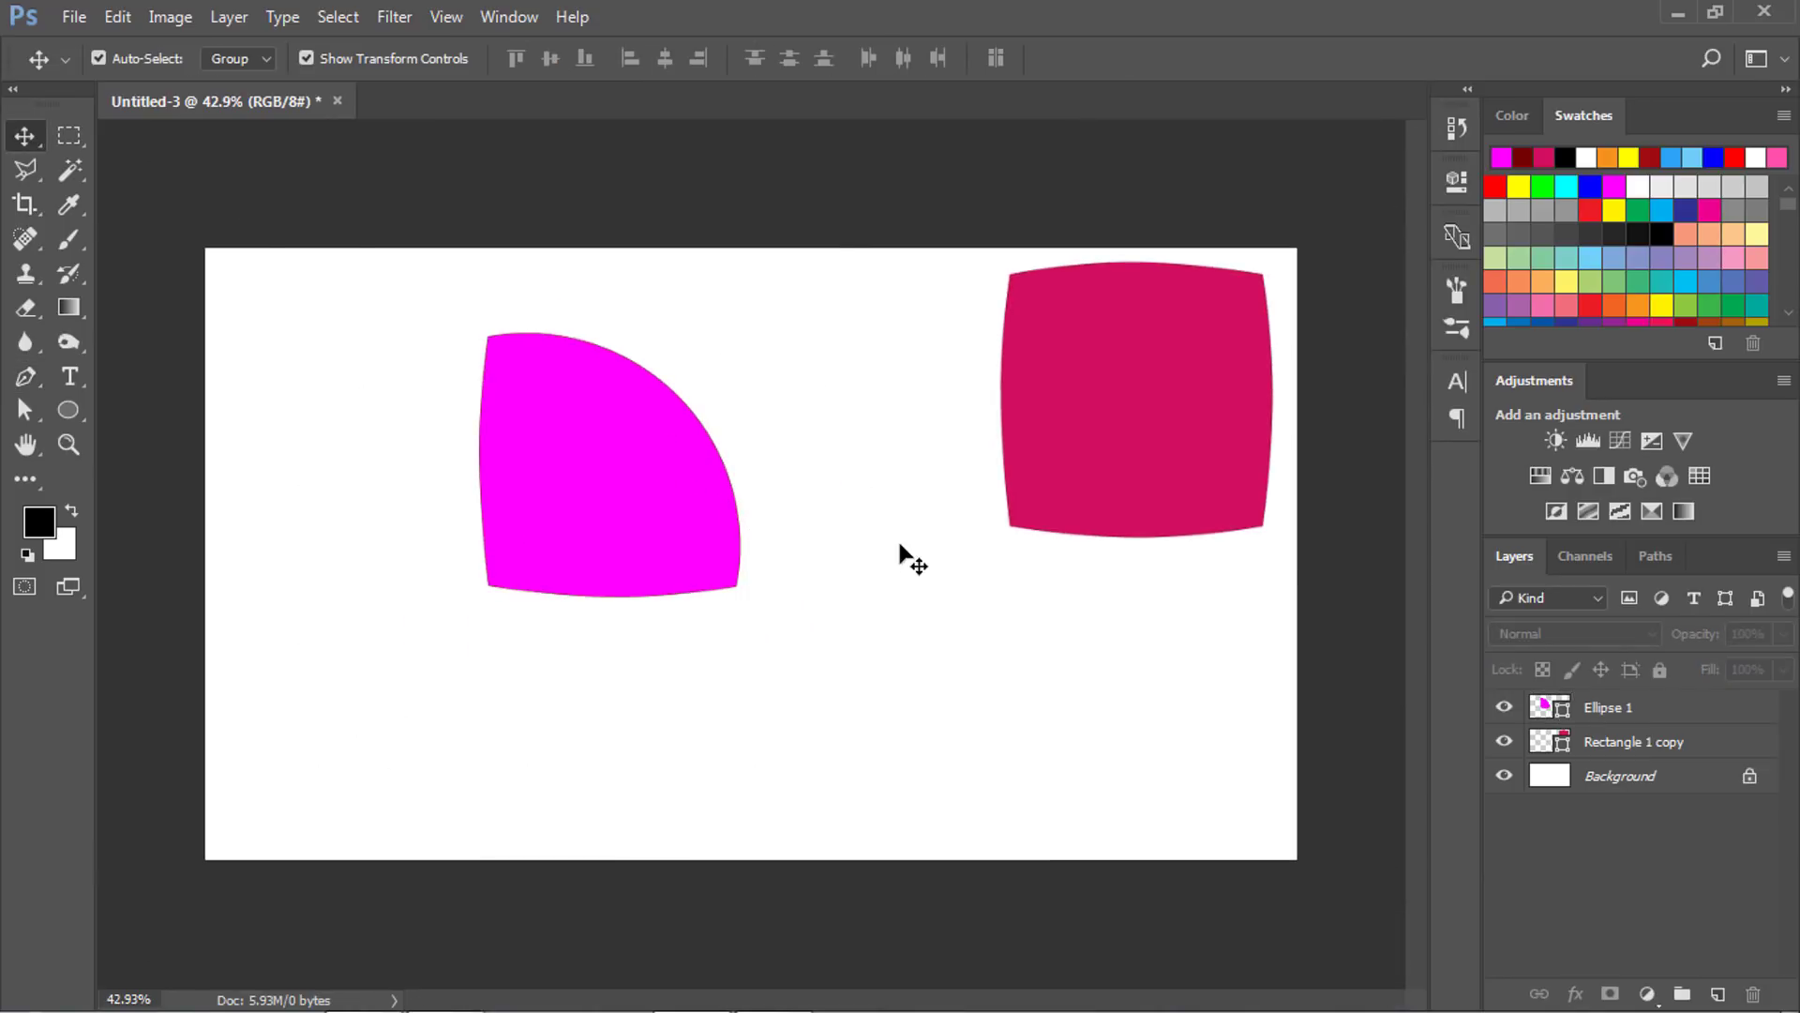
left_click(662, 487)
left_click(1116, 412)
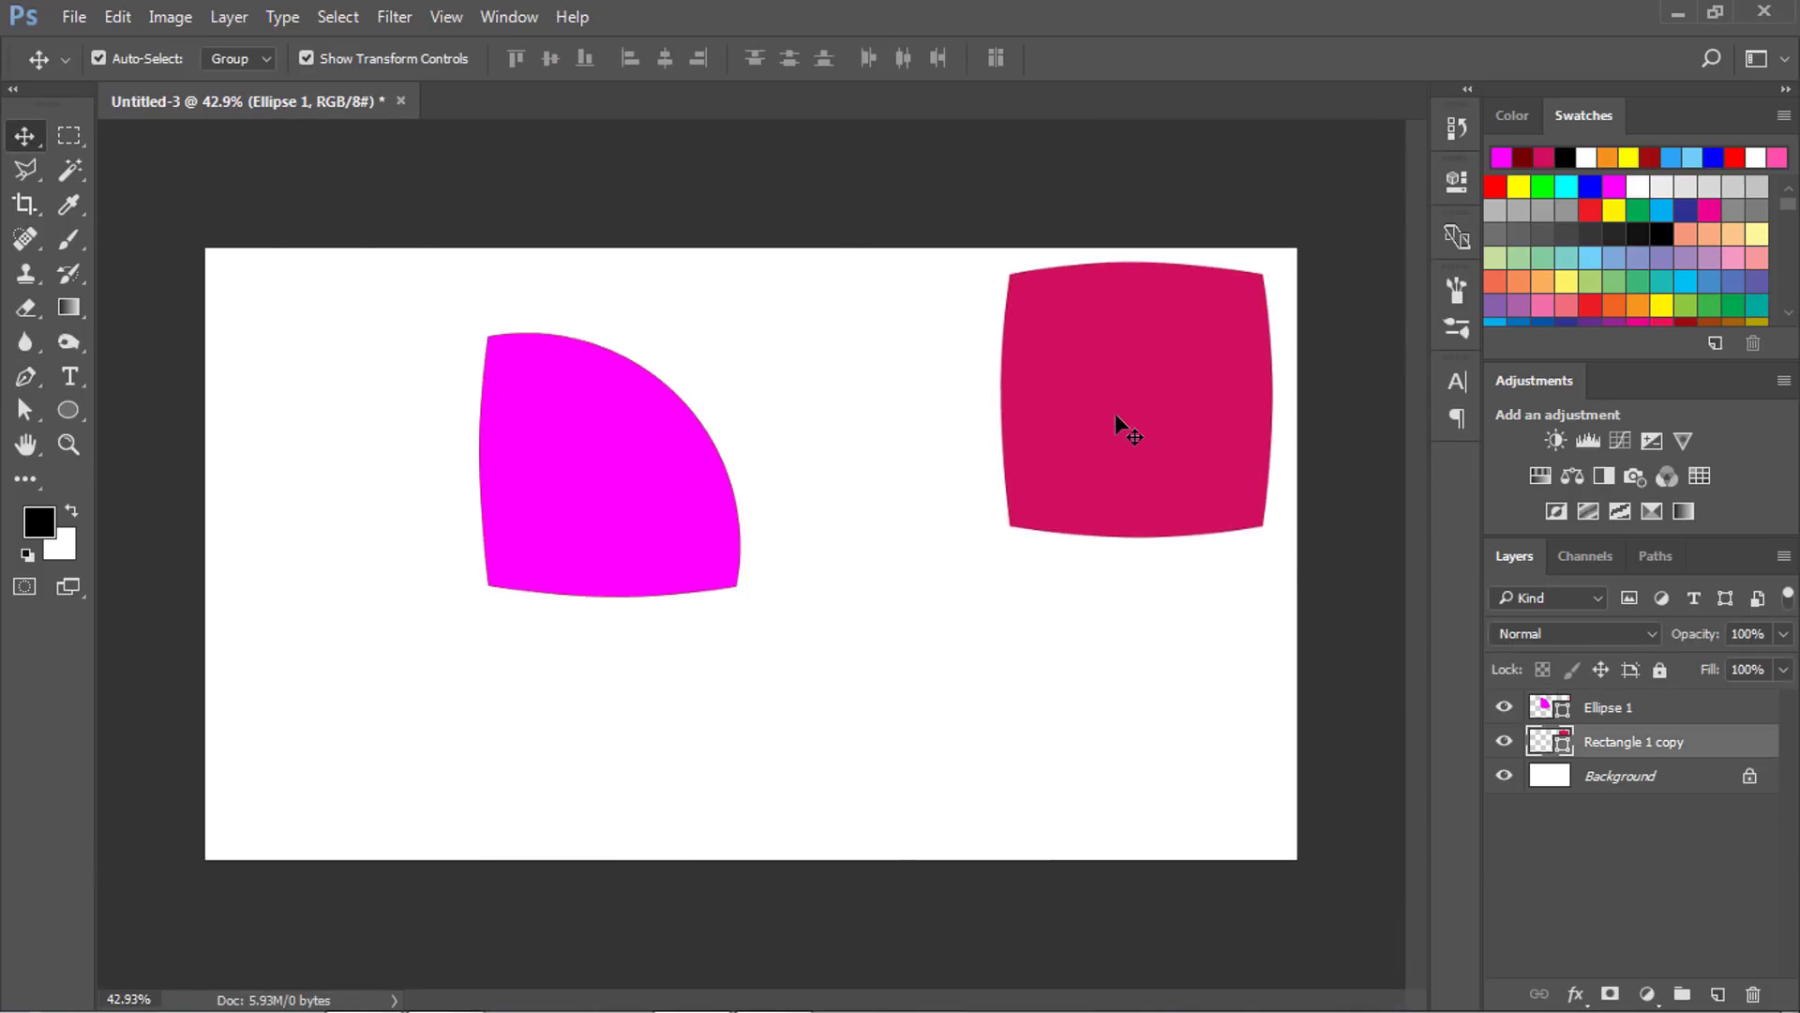
left_click_drag(1089, 402, 703, 497)
left_click_drag(525, 412, 666, 440)
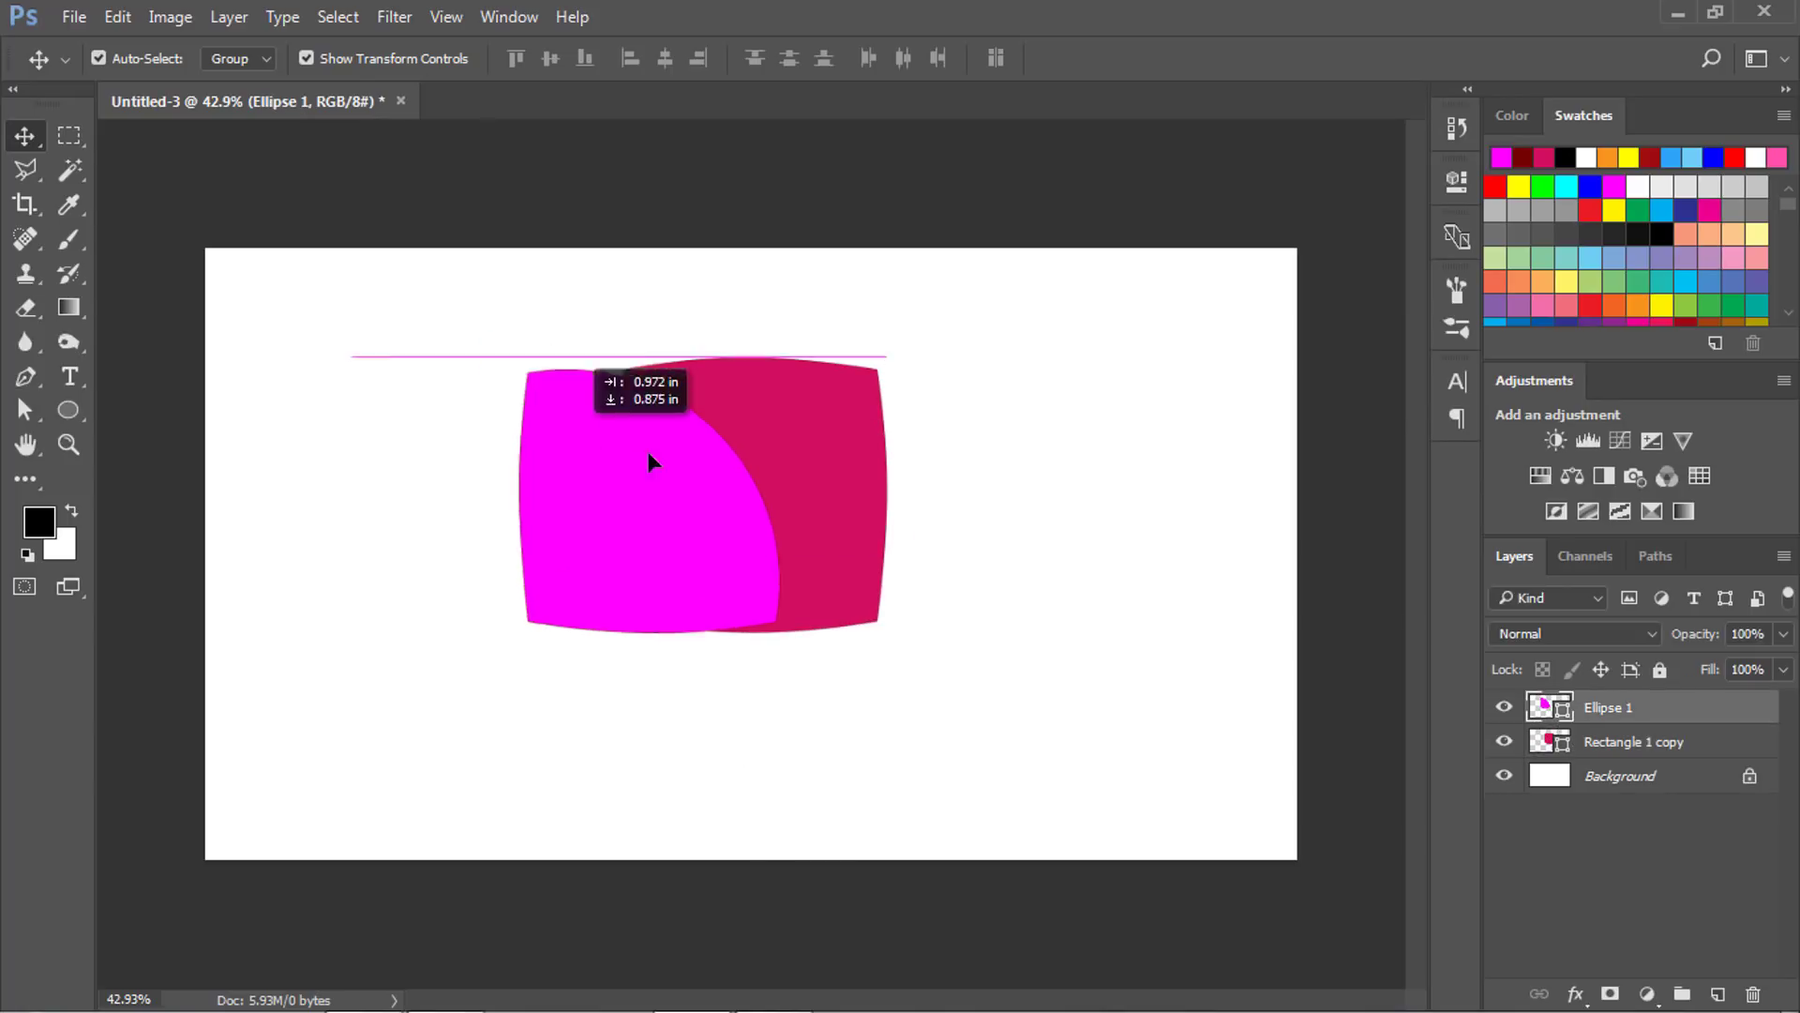
left_click(1086, 522)
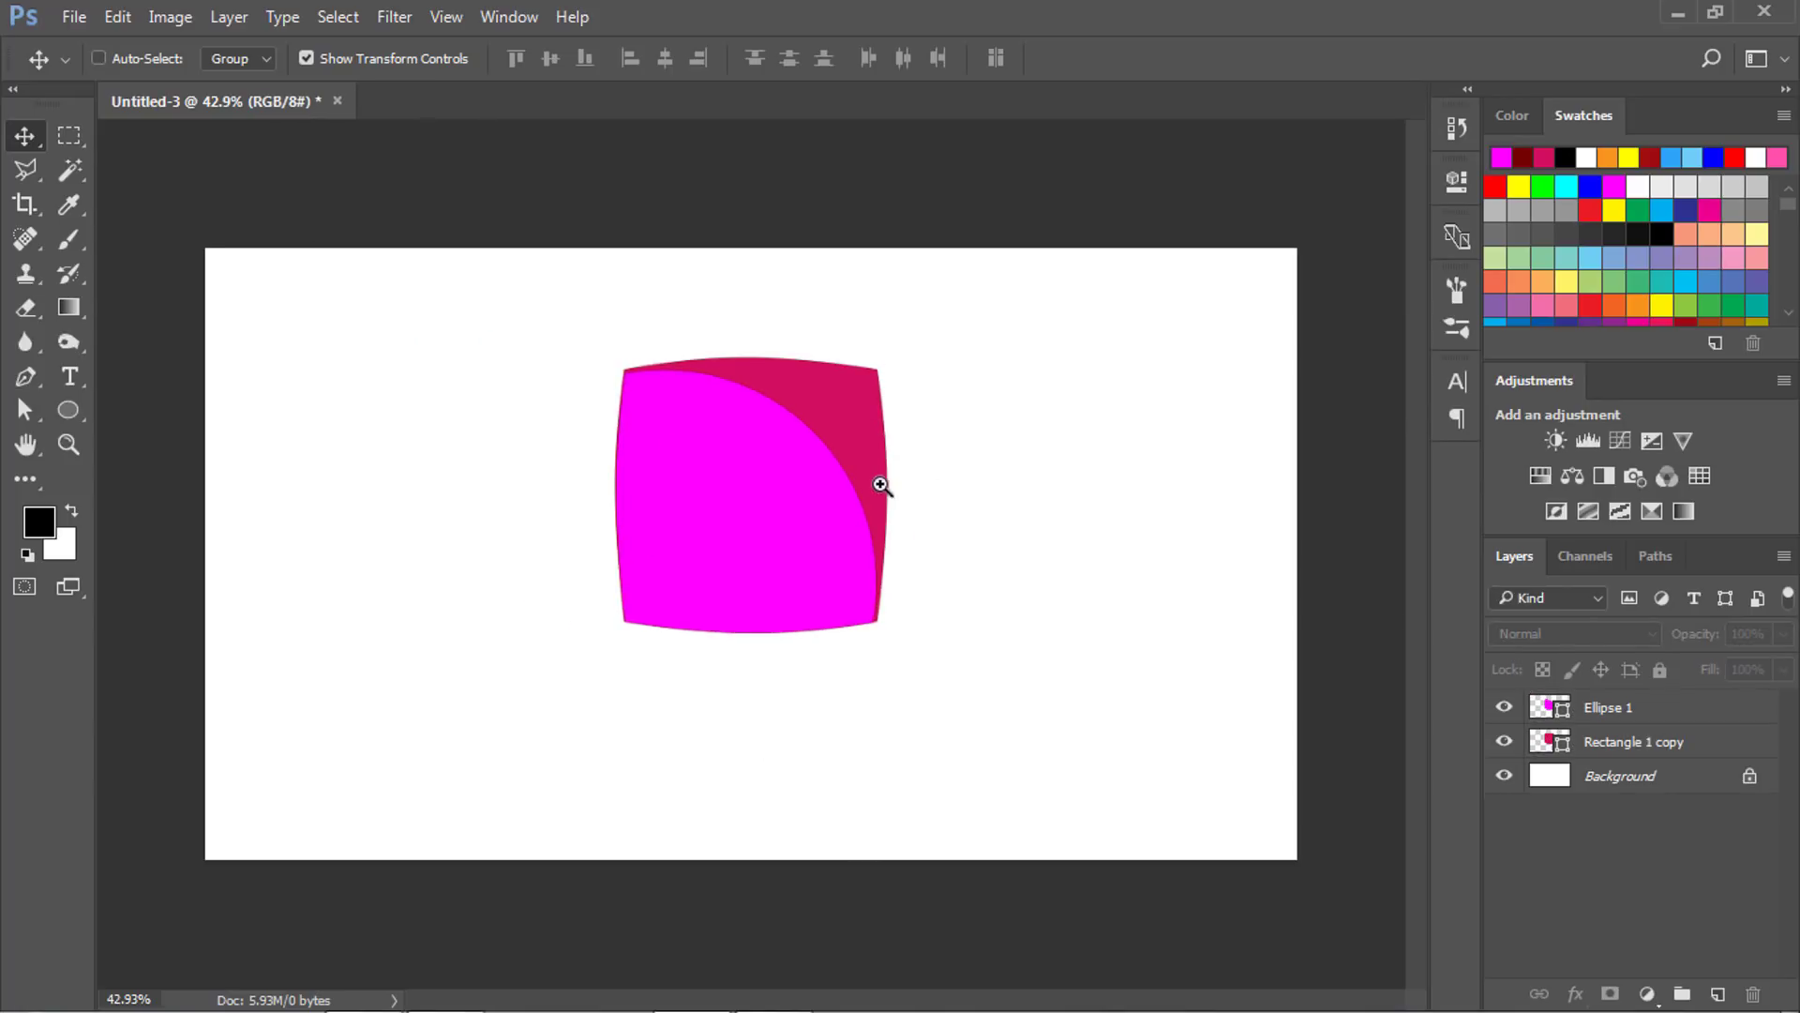
mouse_move(877, 483)
left_mouse_down()
mouse_move(893, 536)
mouse_move(939, 555)
left_mouse_up()
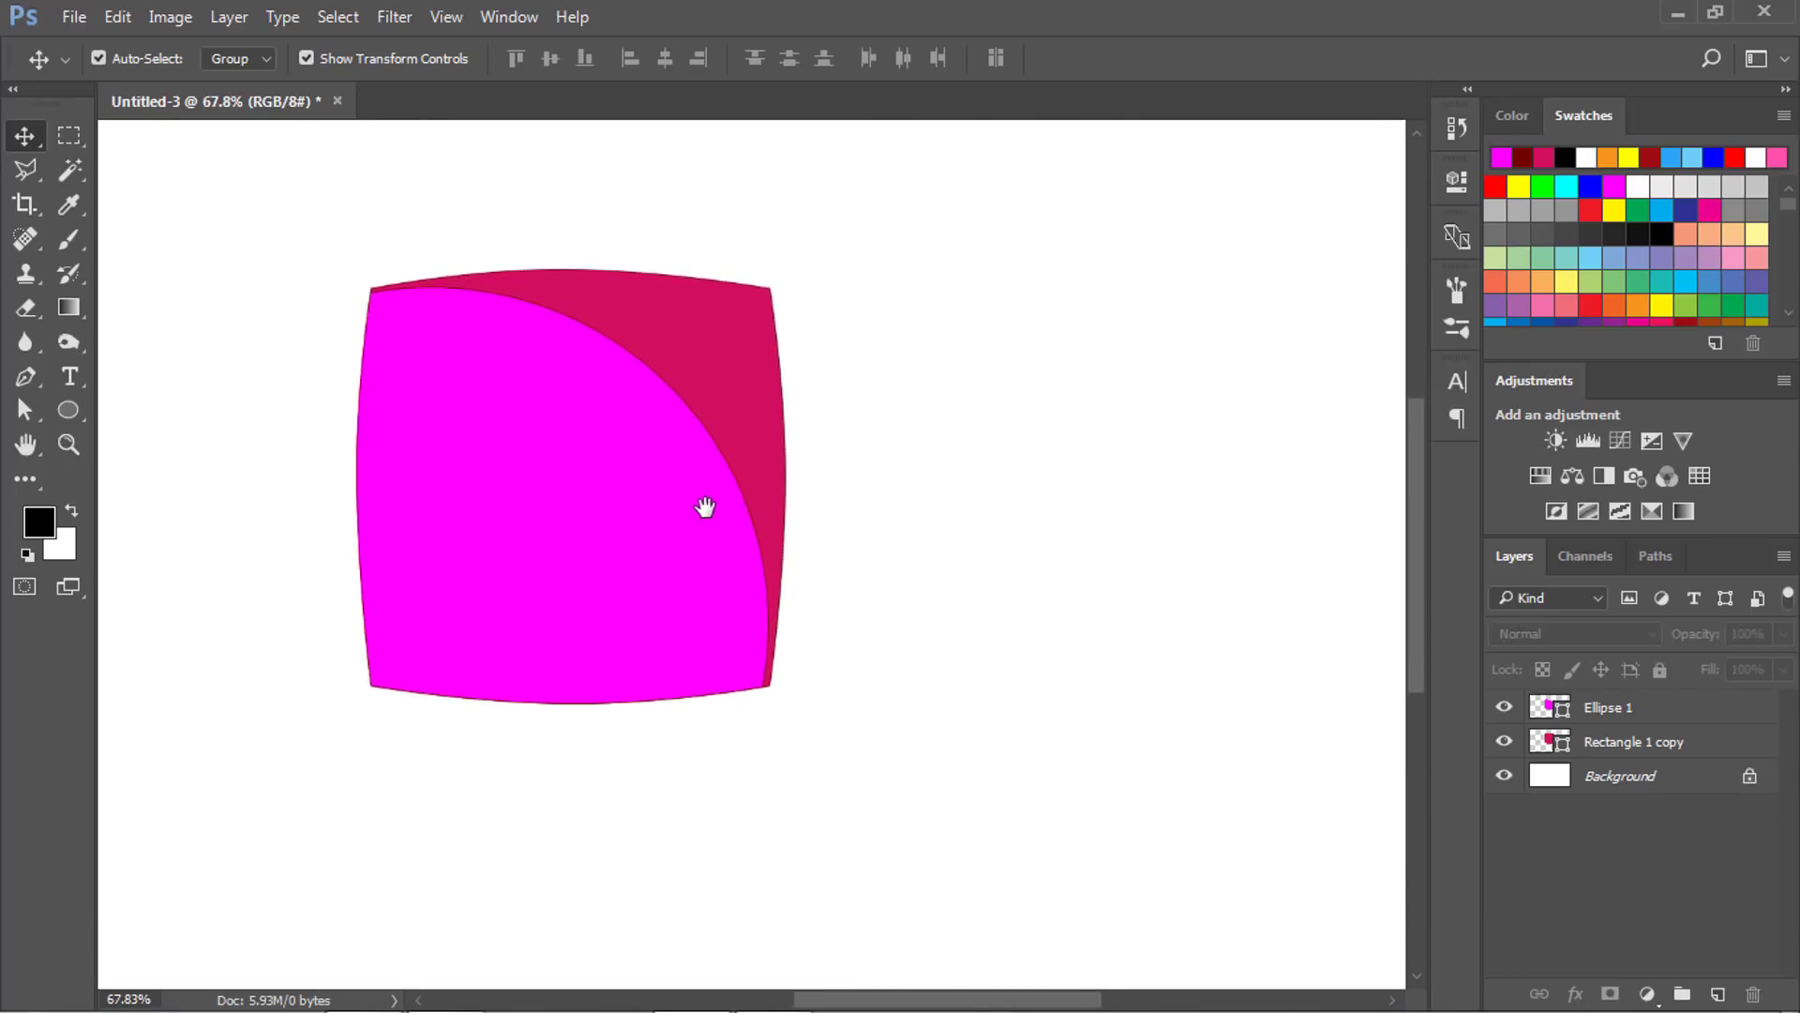
left_click_drag(929, 551, 593, 507)
left_click(70, 413)
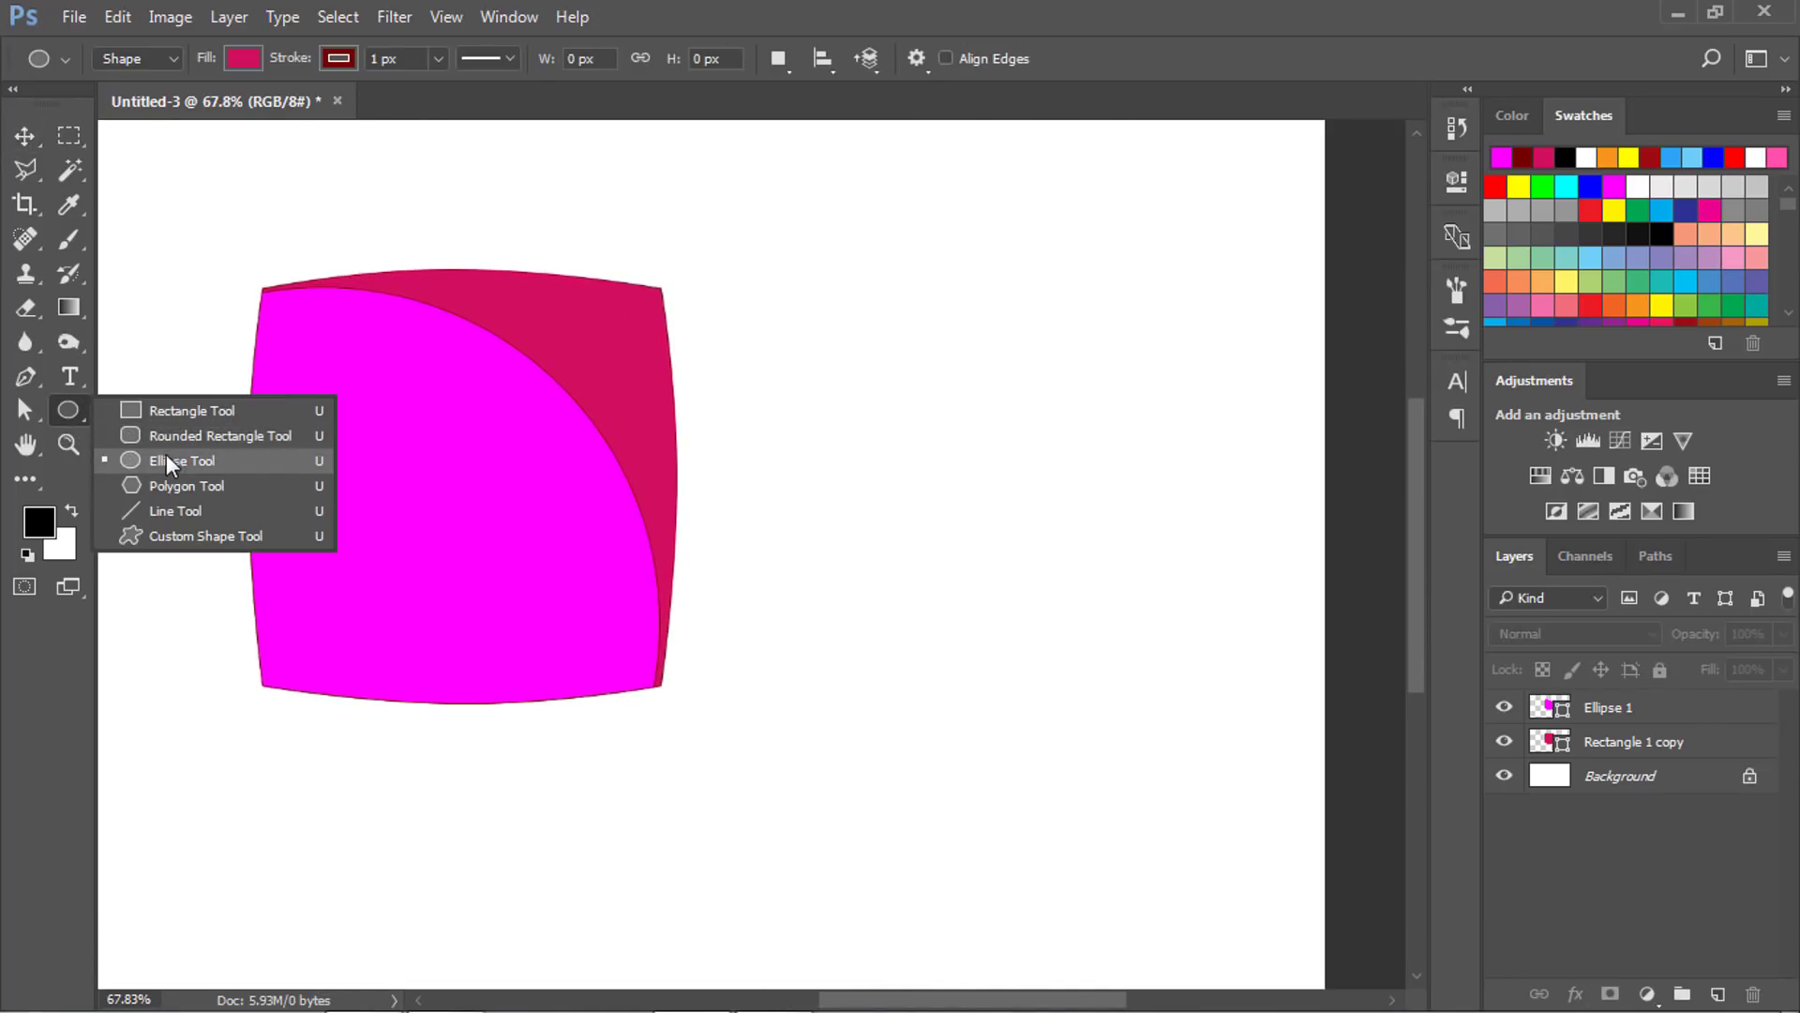
Draw a 265 px crimson circle, Ellipse 2, to the right of the cushion.
left_click(173, 457)
mouse_move(828, 304)
left_mouse_down()
mouse_move(1113, 586)
mouse_move(1070, 543)
left_mouse_up()
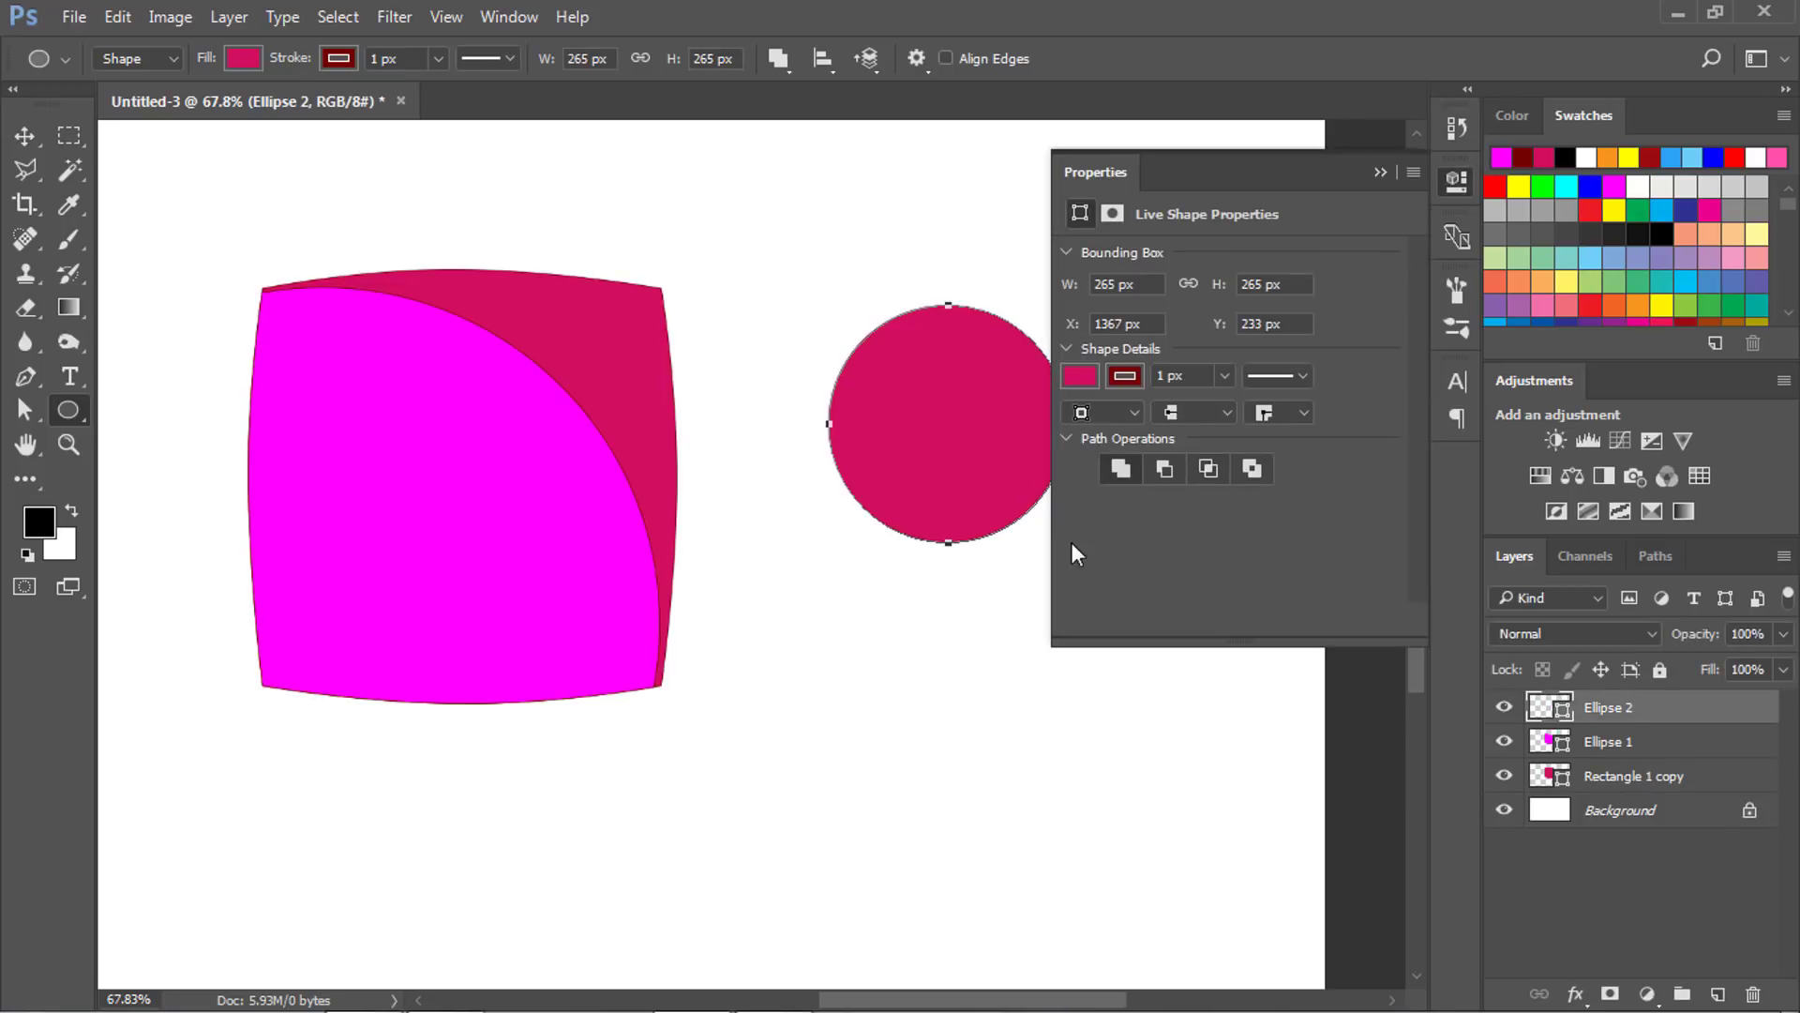
left_click(1381, 173)
key("v")
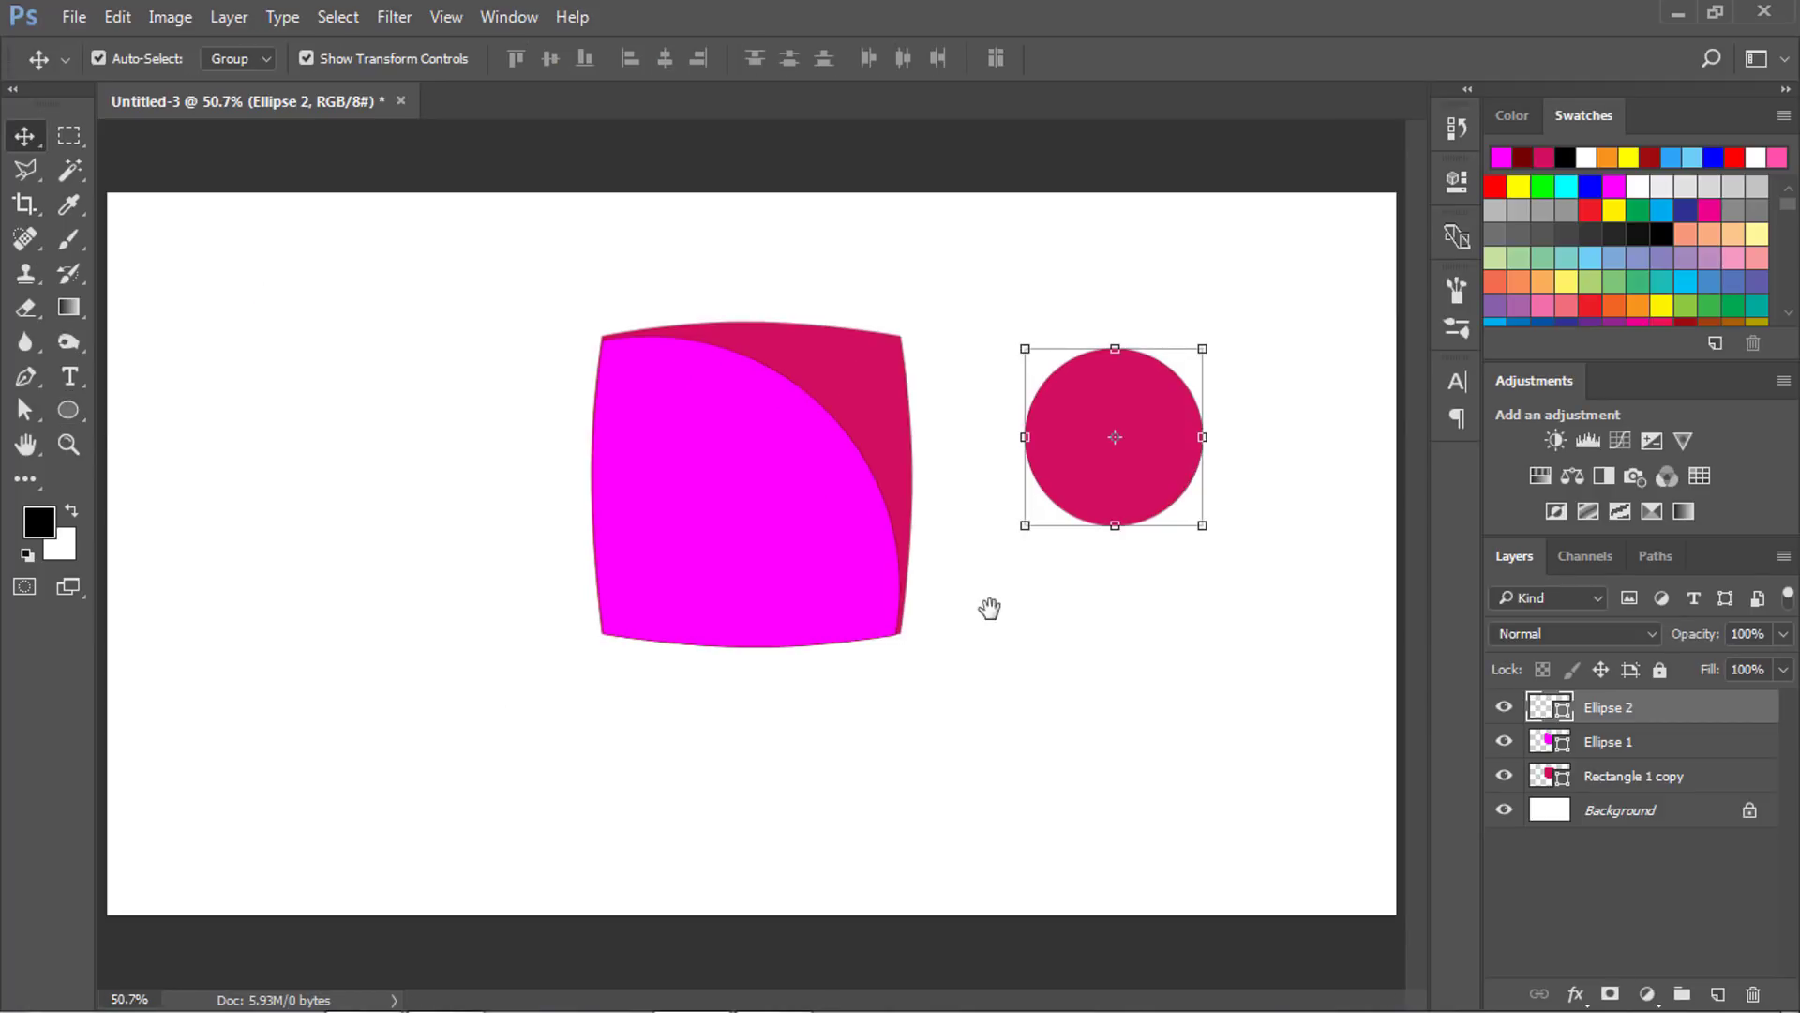
key("ctrl+0")
left_click_drag(953, 615, 904, 631)
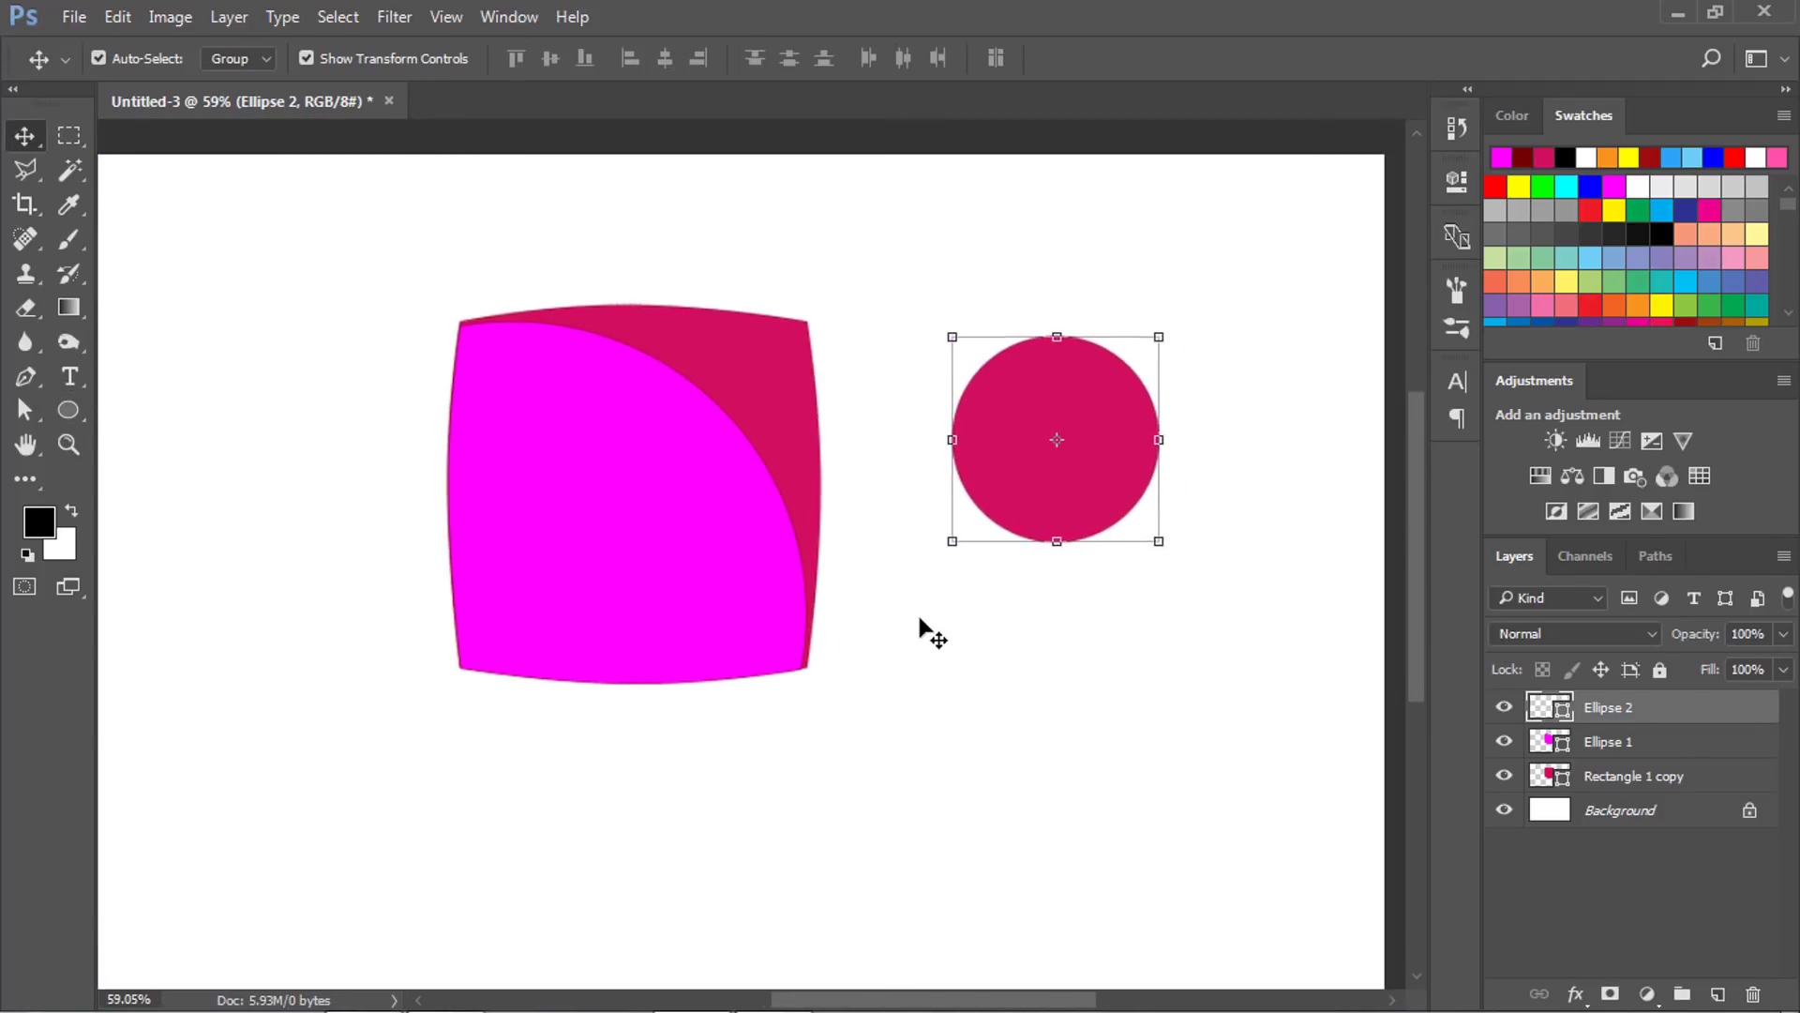
left_click(919, 626)
left_click(701, 571)
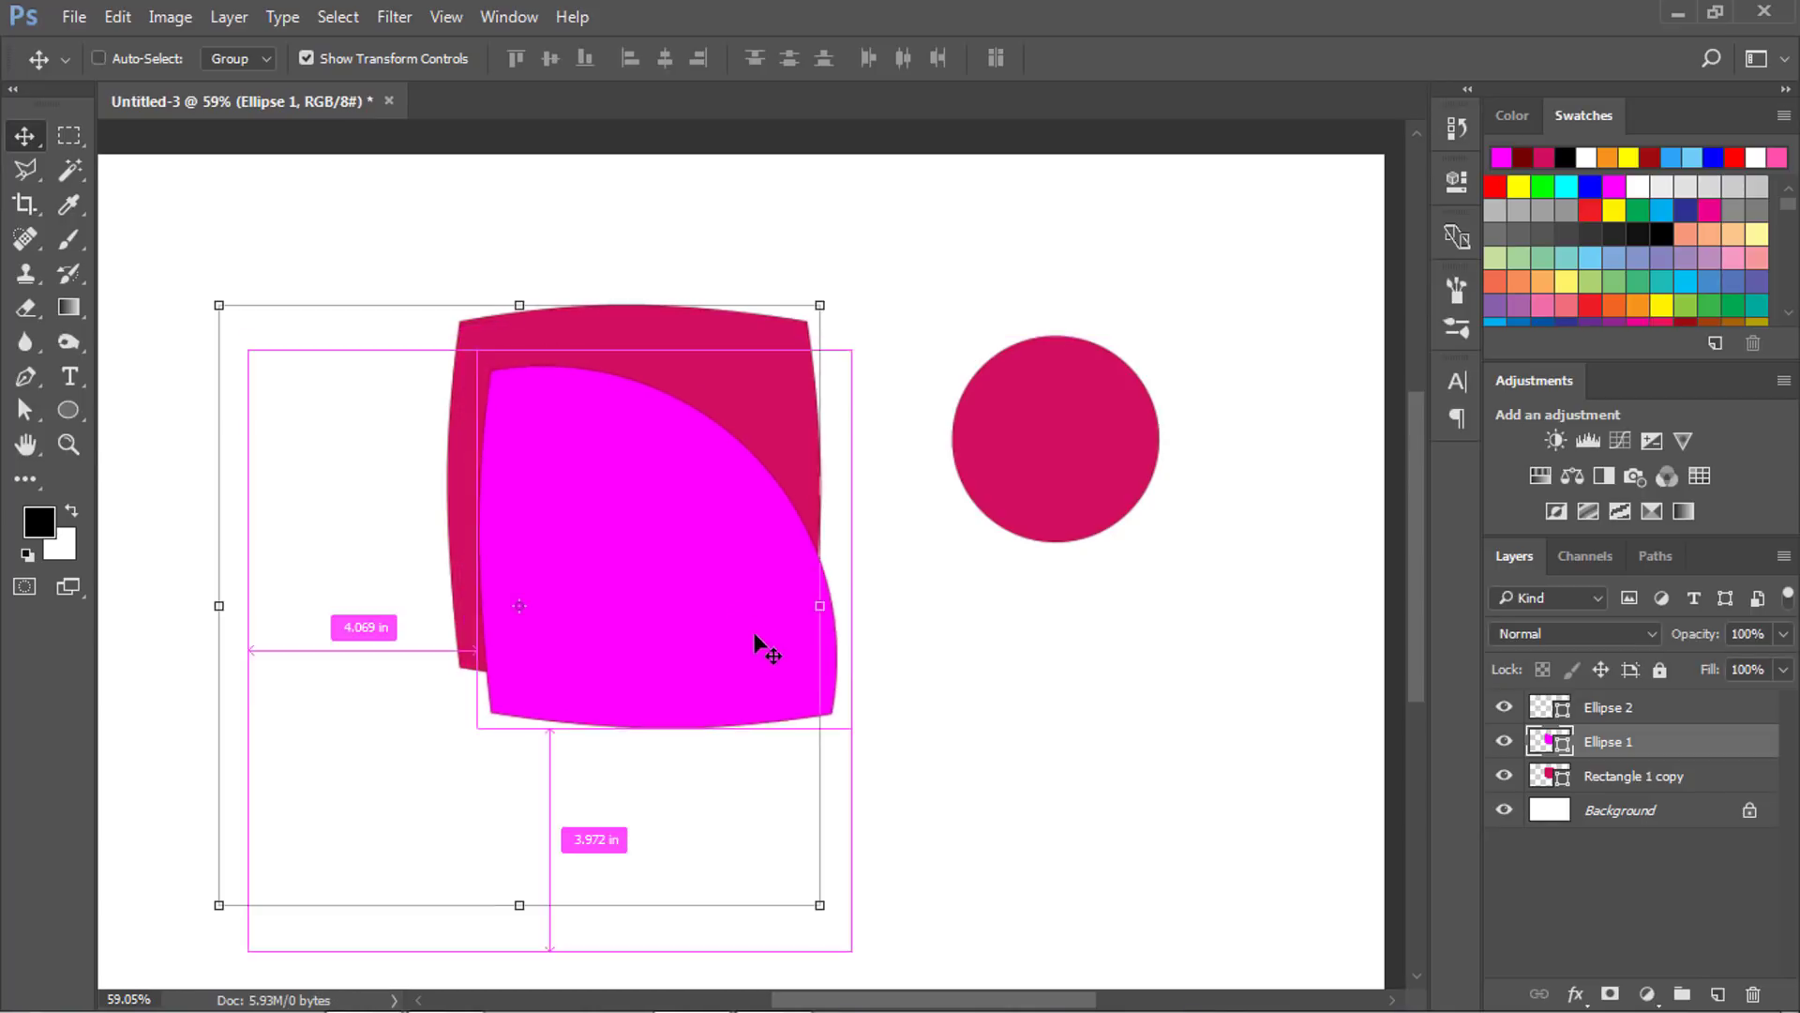
Rasterize the Ellipse 1, Ellipse 2 and Rectangle 1 copy layers.
mouse_move(713, 576)
left_mouse_down()
mouse_move(718, 555)
mouse_move(976, 656)
left_mouse_up()
key("ctrl+z")
right_click(1611, 743)
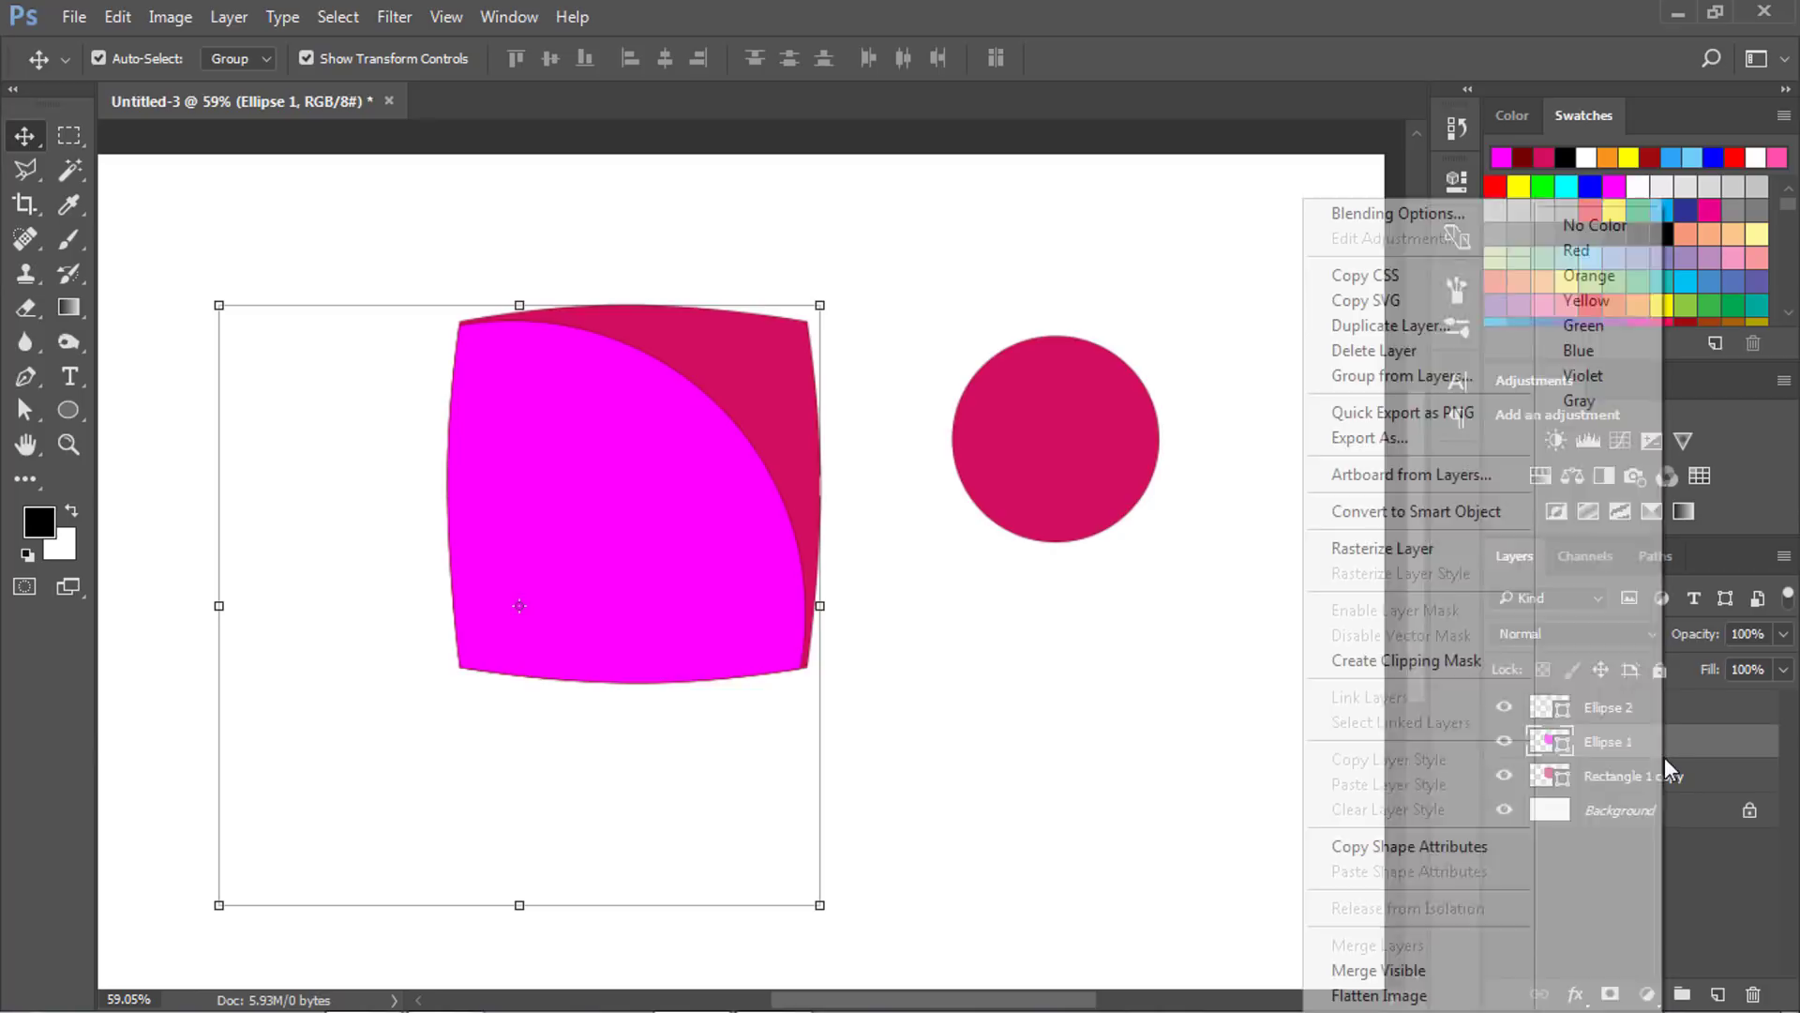
left_click(1401, 551)
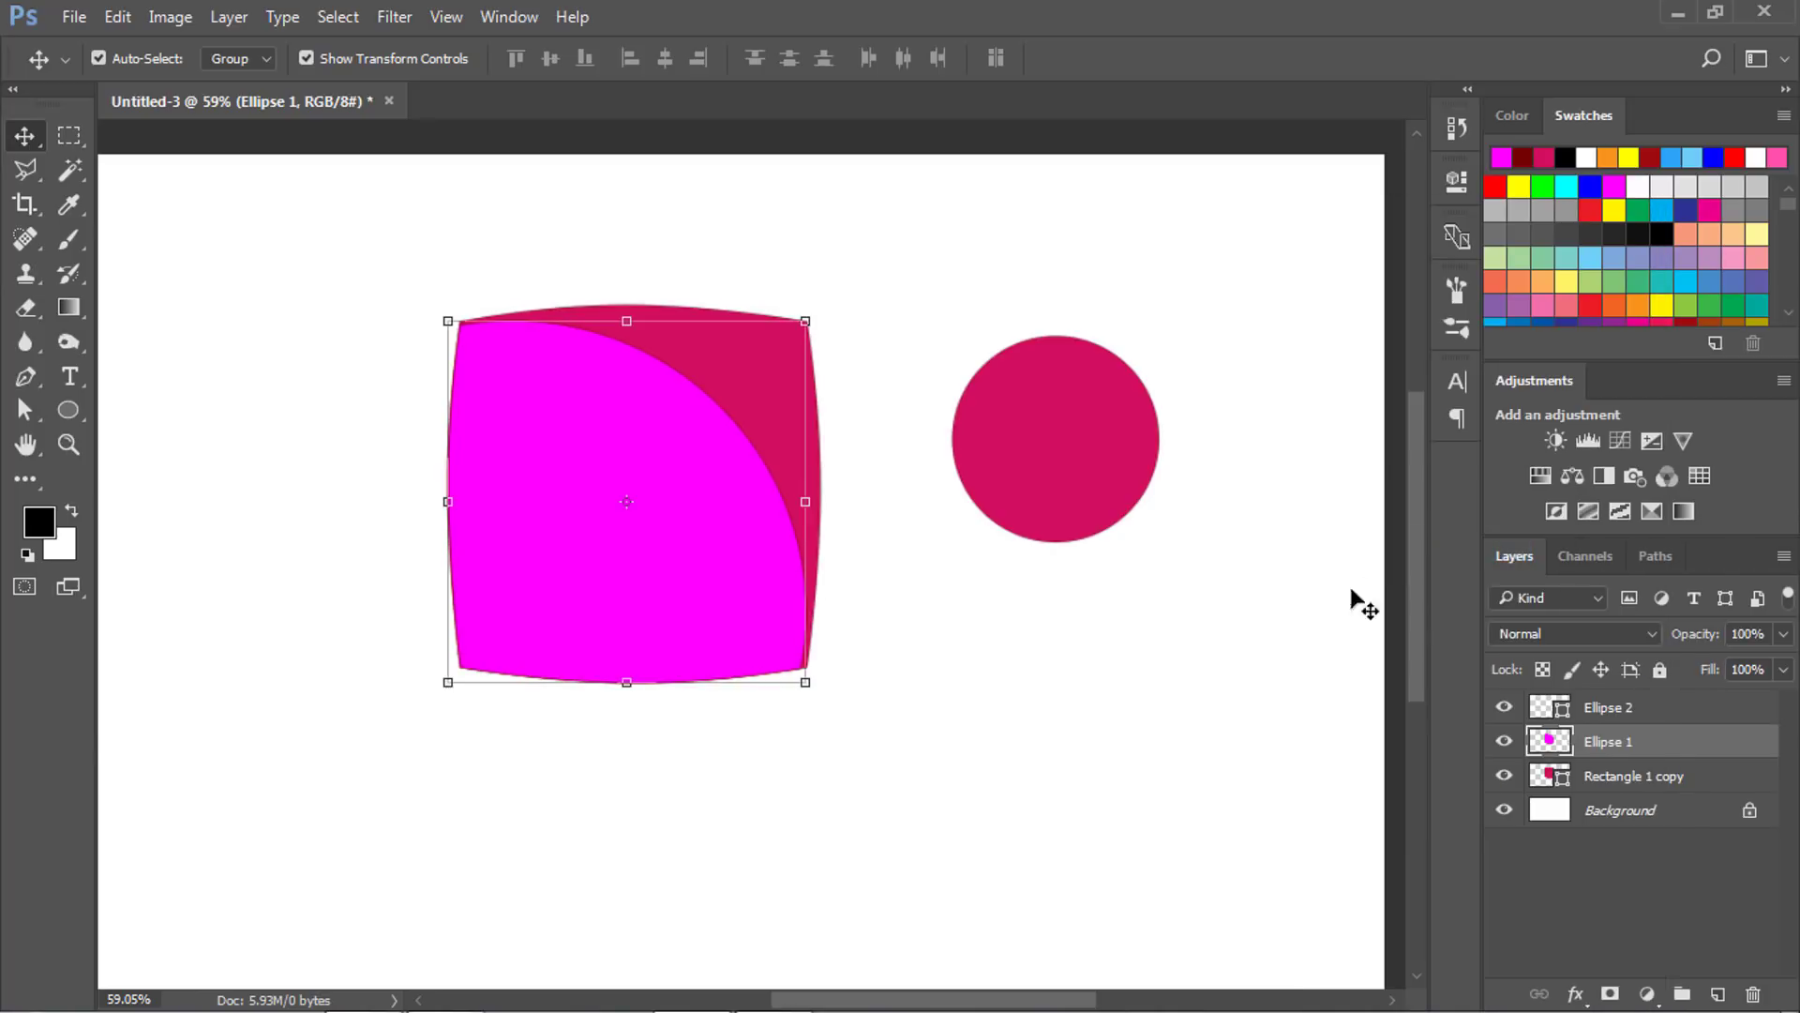
left_click(1617, 709)
right_click(1617, 720)
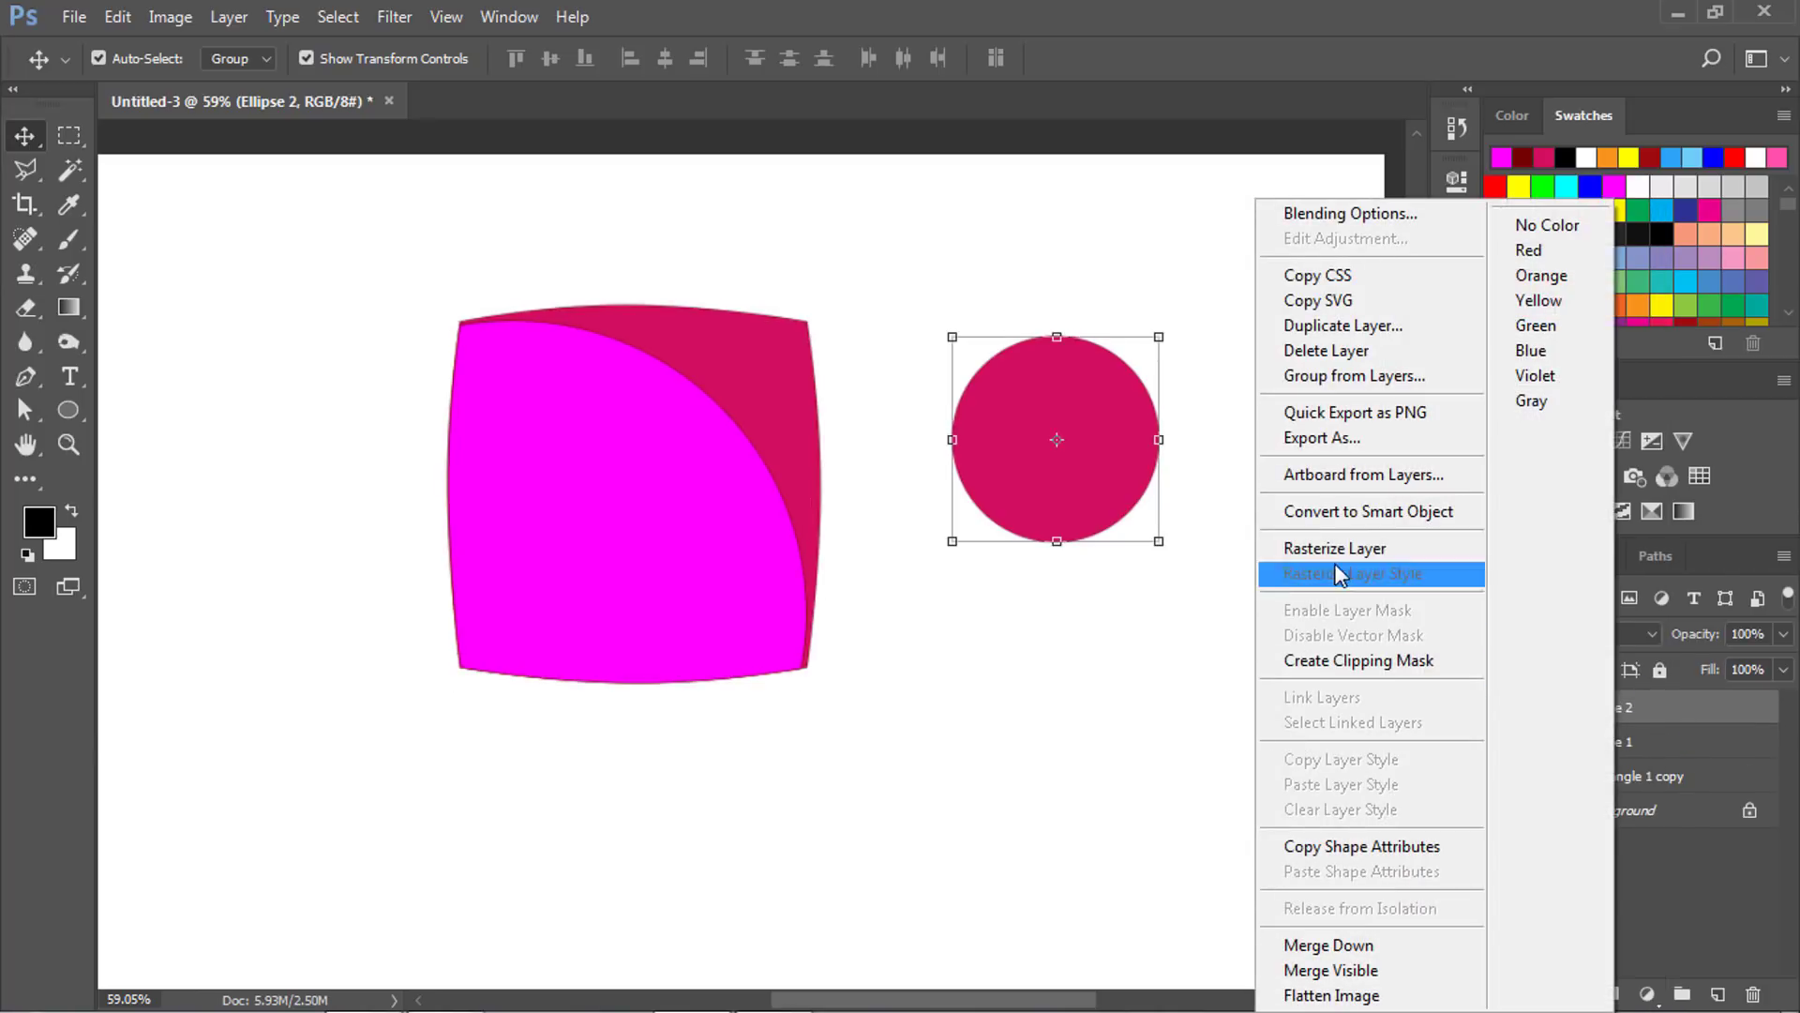
left_click(1360, 549)
left_click(1619, 779)
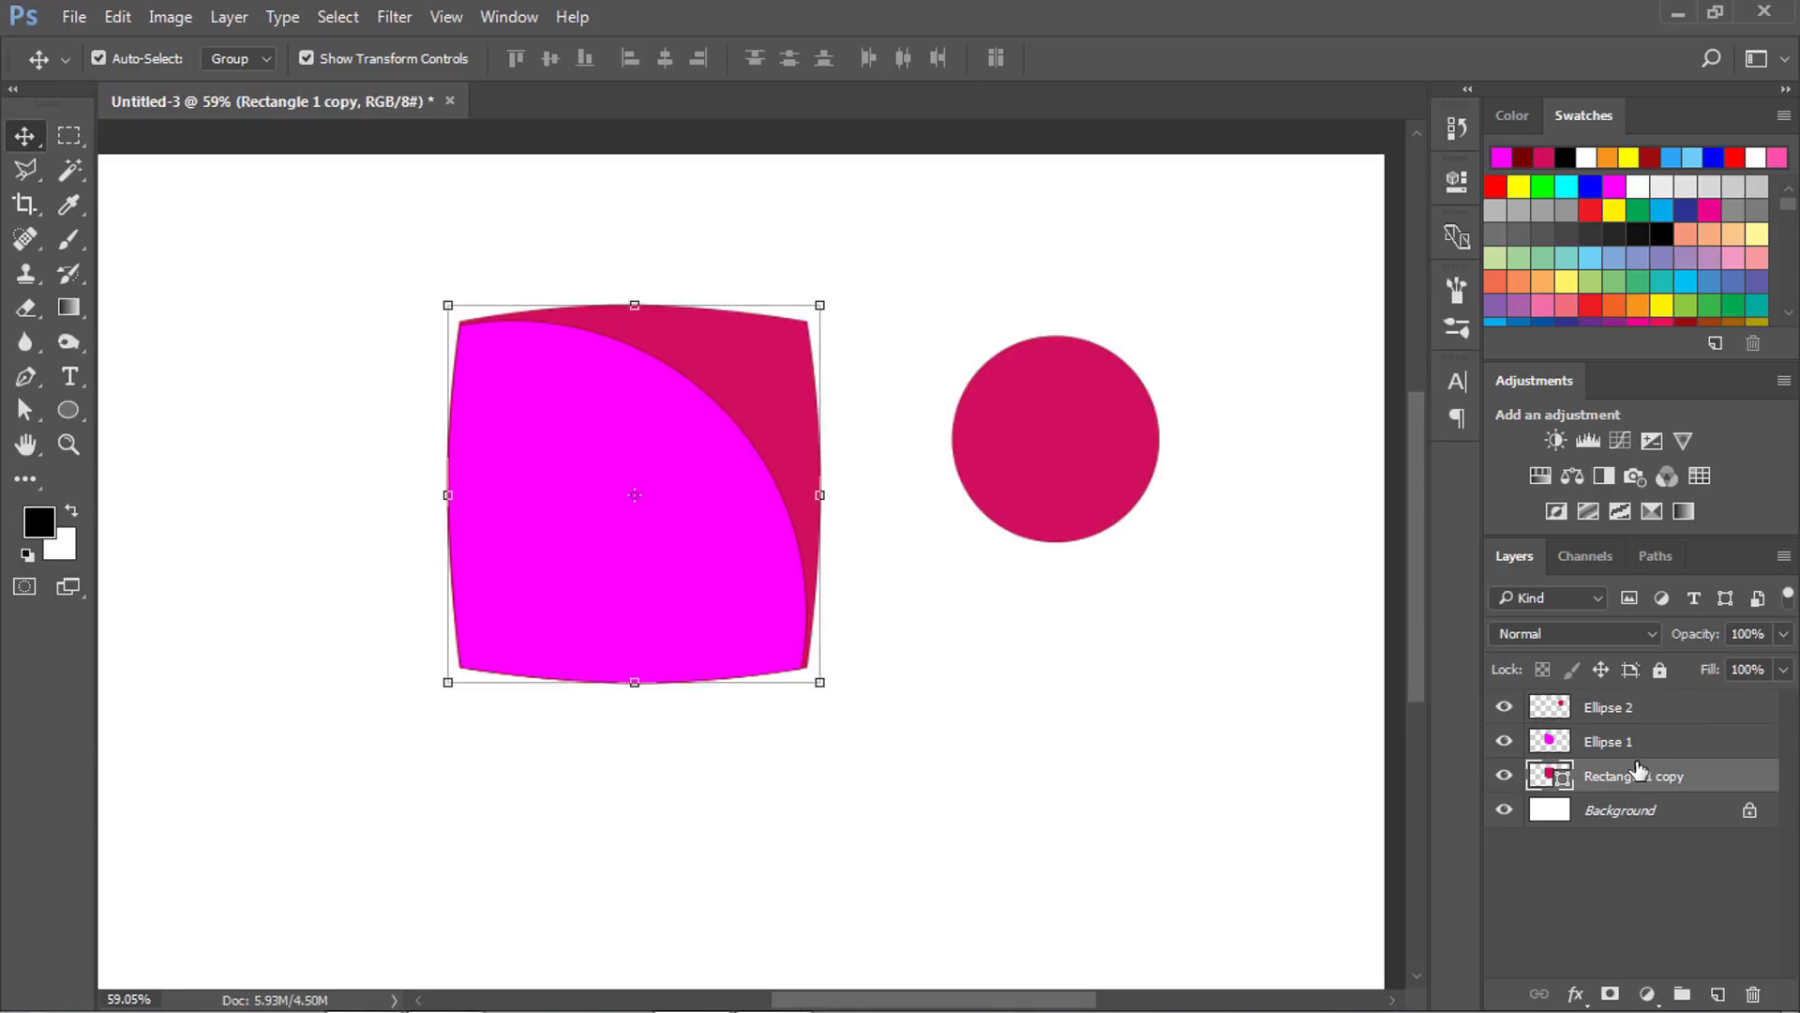
right_click(1638, 771)
left_click(1365, 555)
Rename the Rectangle 1 copy layer to 'bottom rec'.
left_click(1632, 742)
left_click(1619, 782)
left_click(1504, 779)
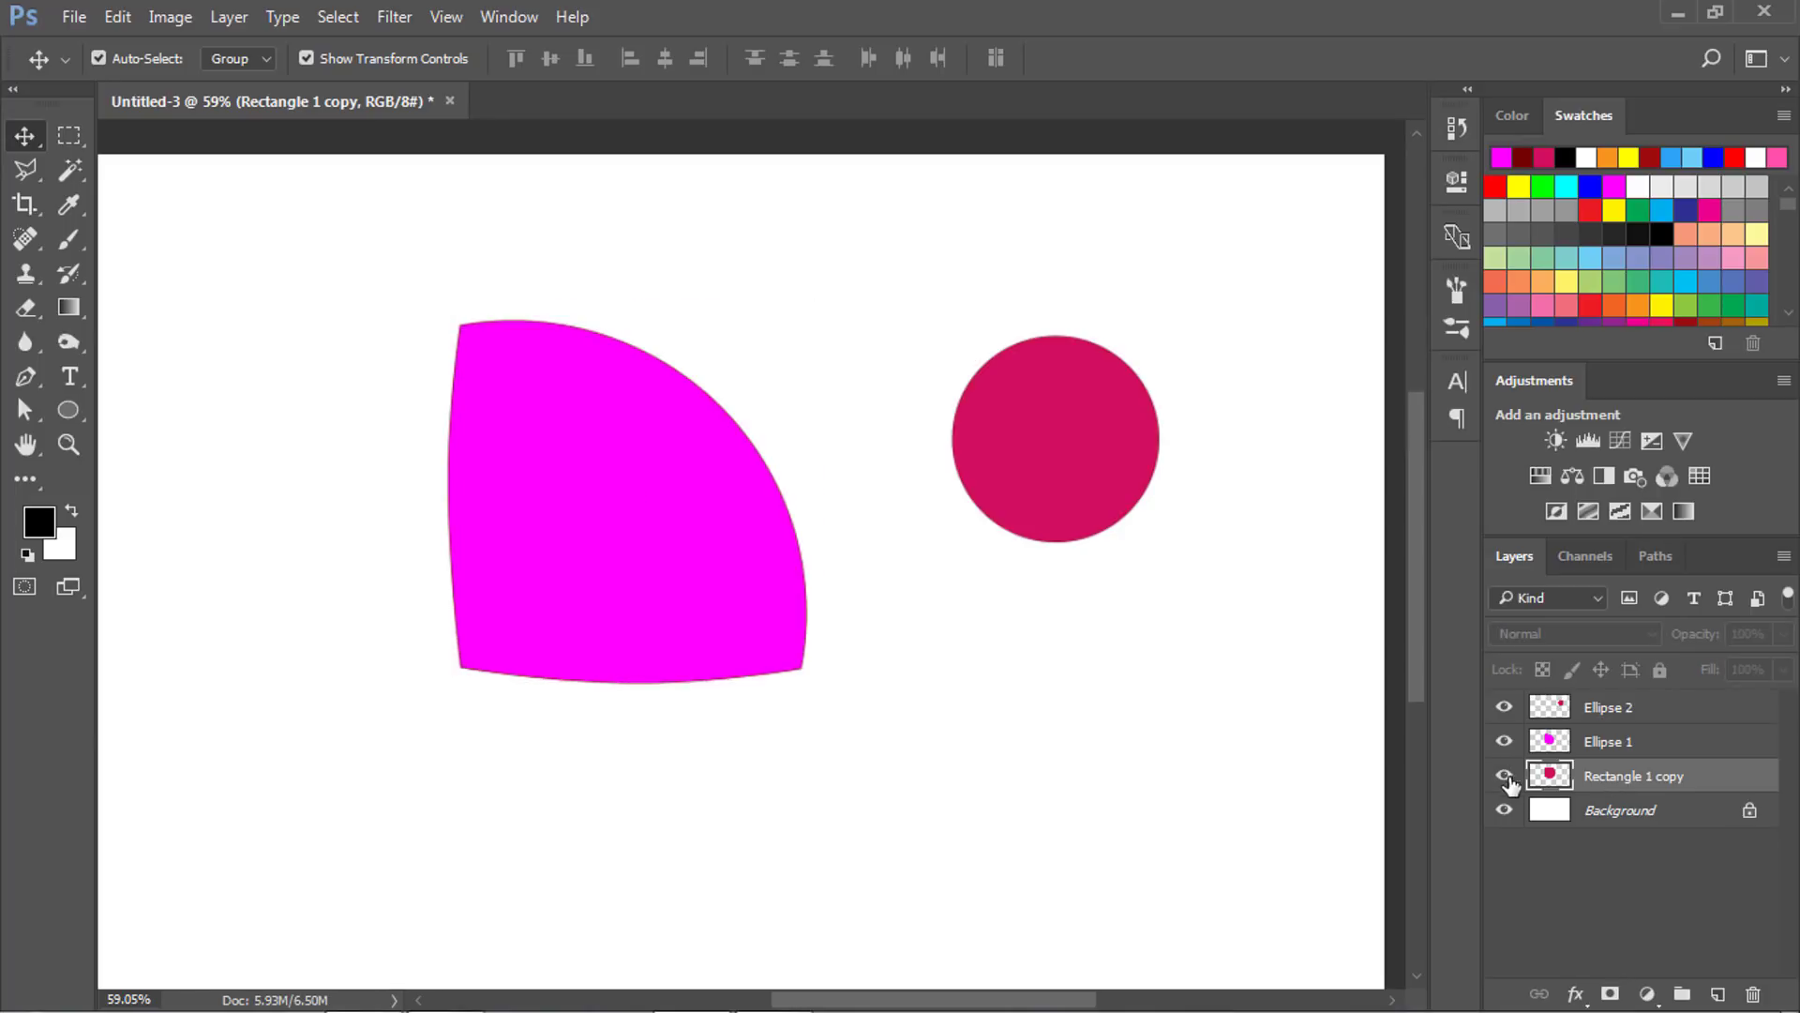
double_click(1636, 778)
type("bottom er")
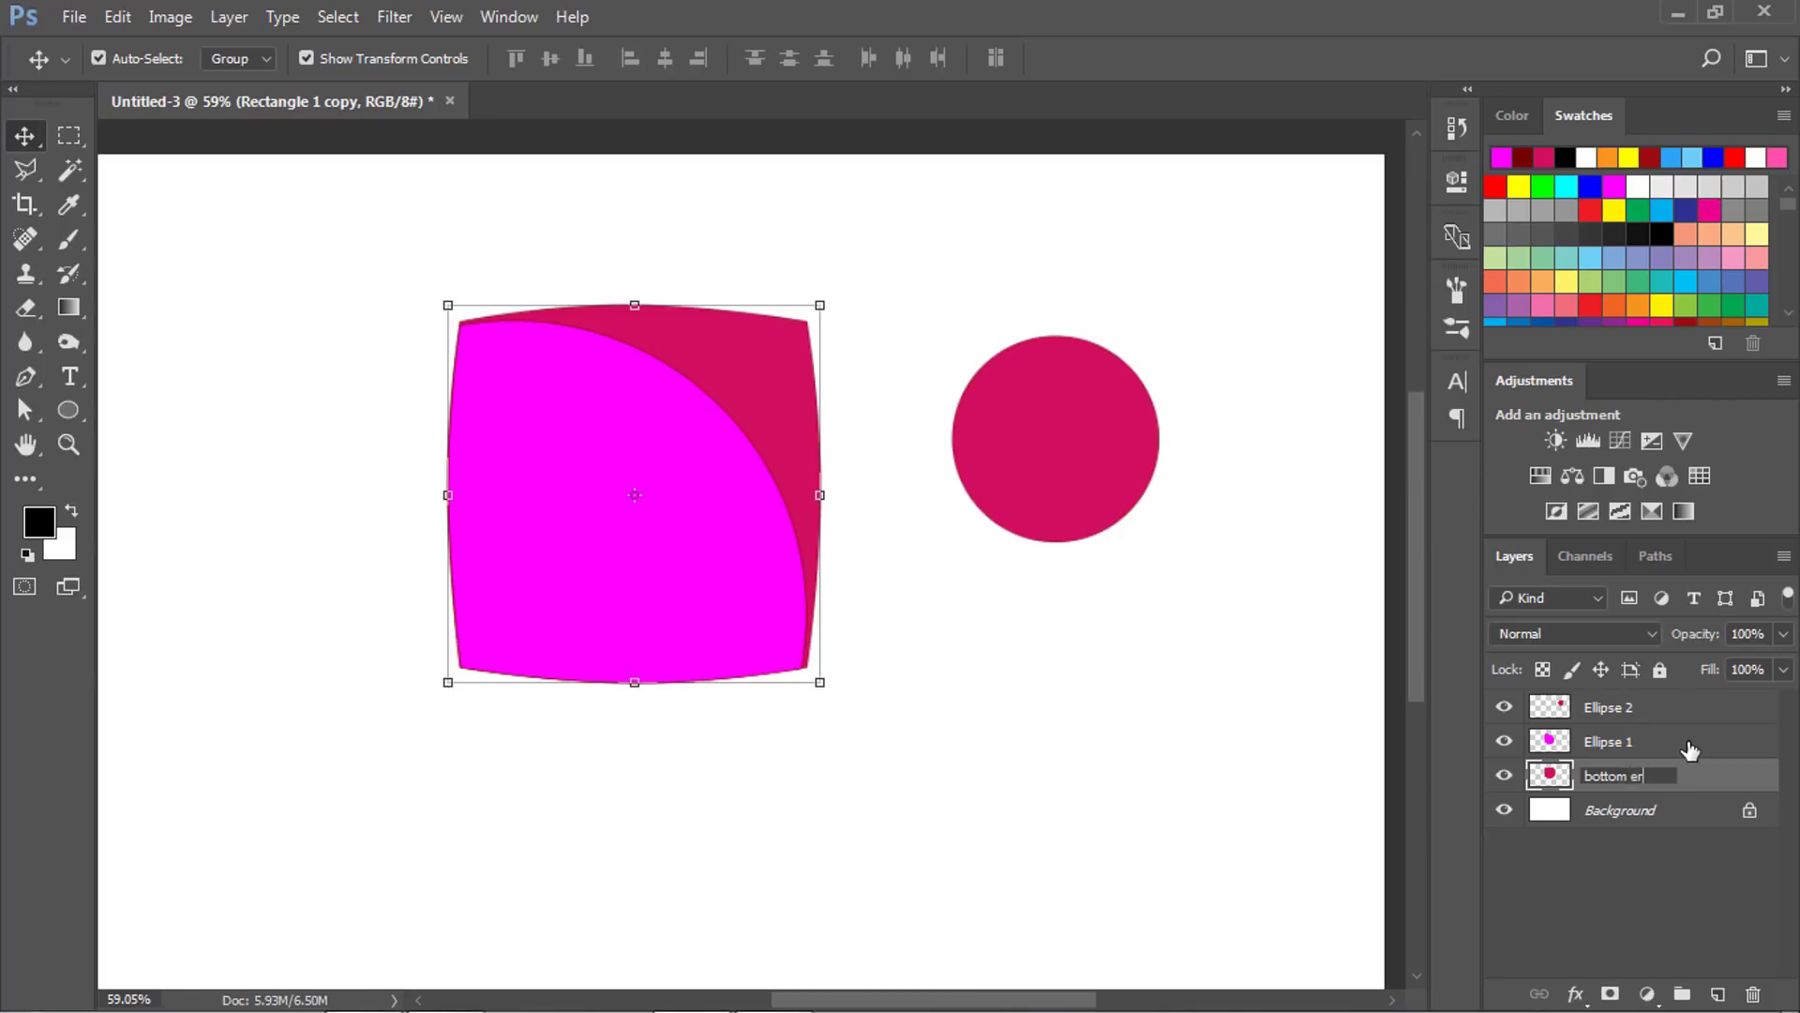
type("c")
key("Return")
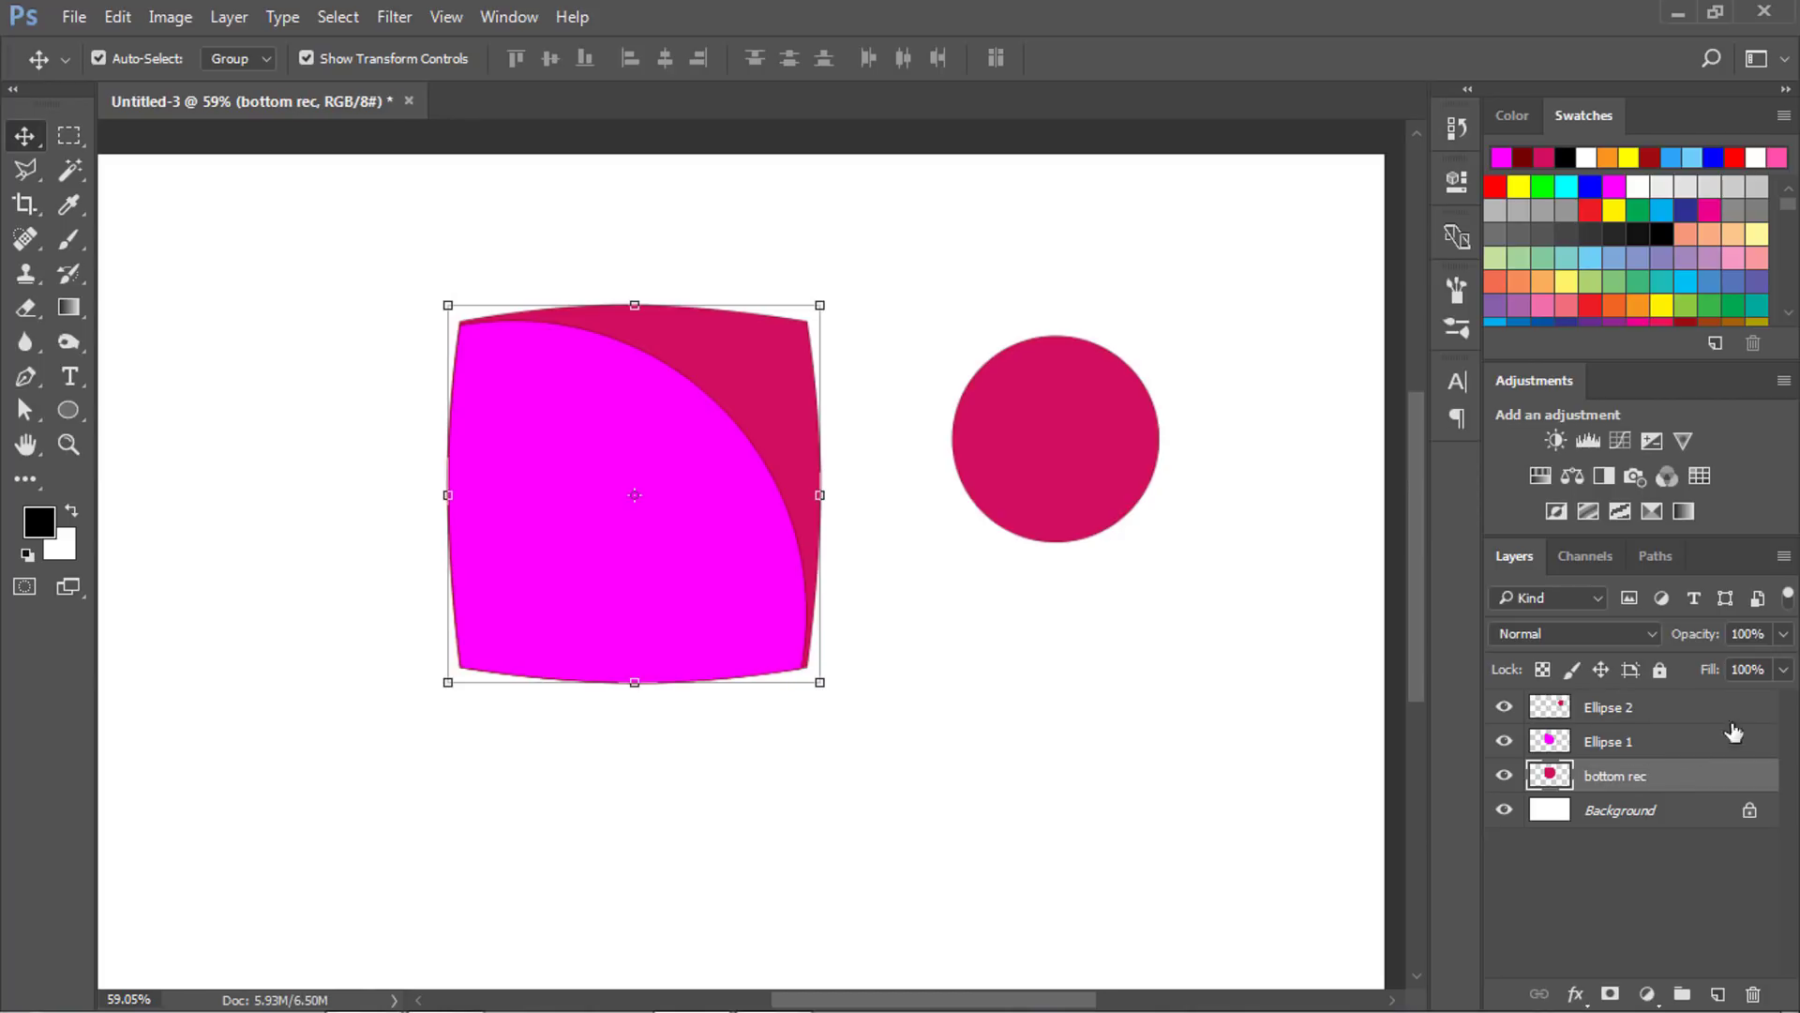
Rename the Ellipse 1 layer to 'top part'.
left_click(1647, 741)
left_click(1621, 713)
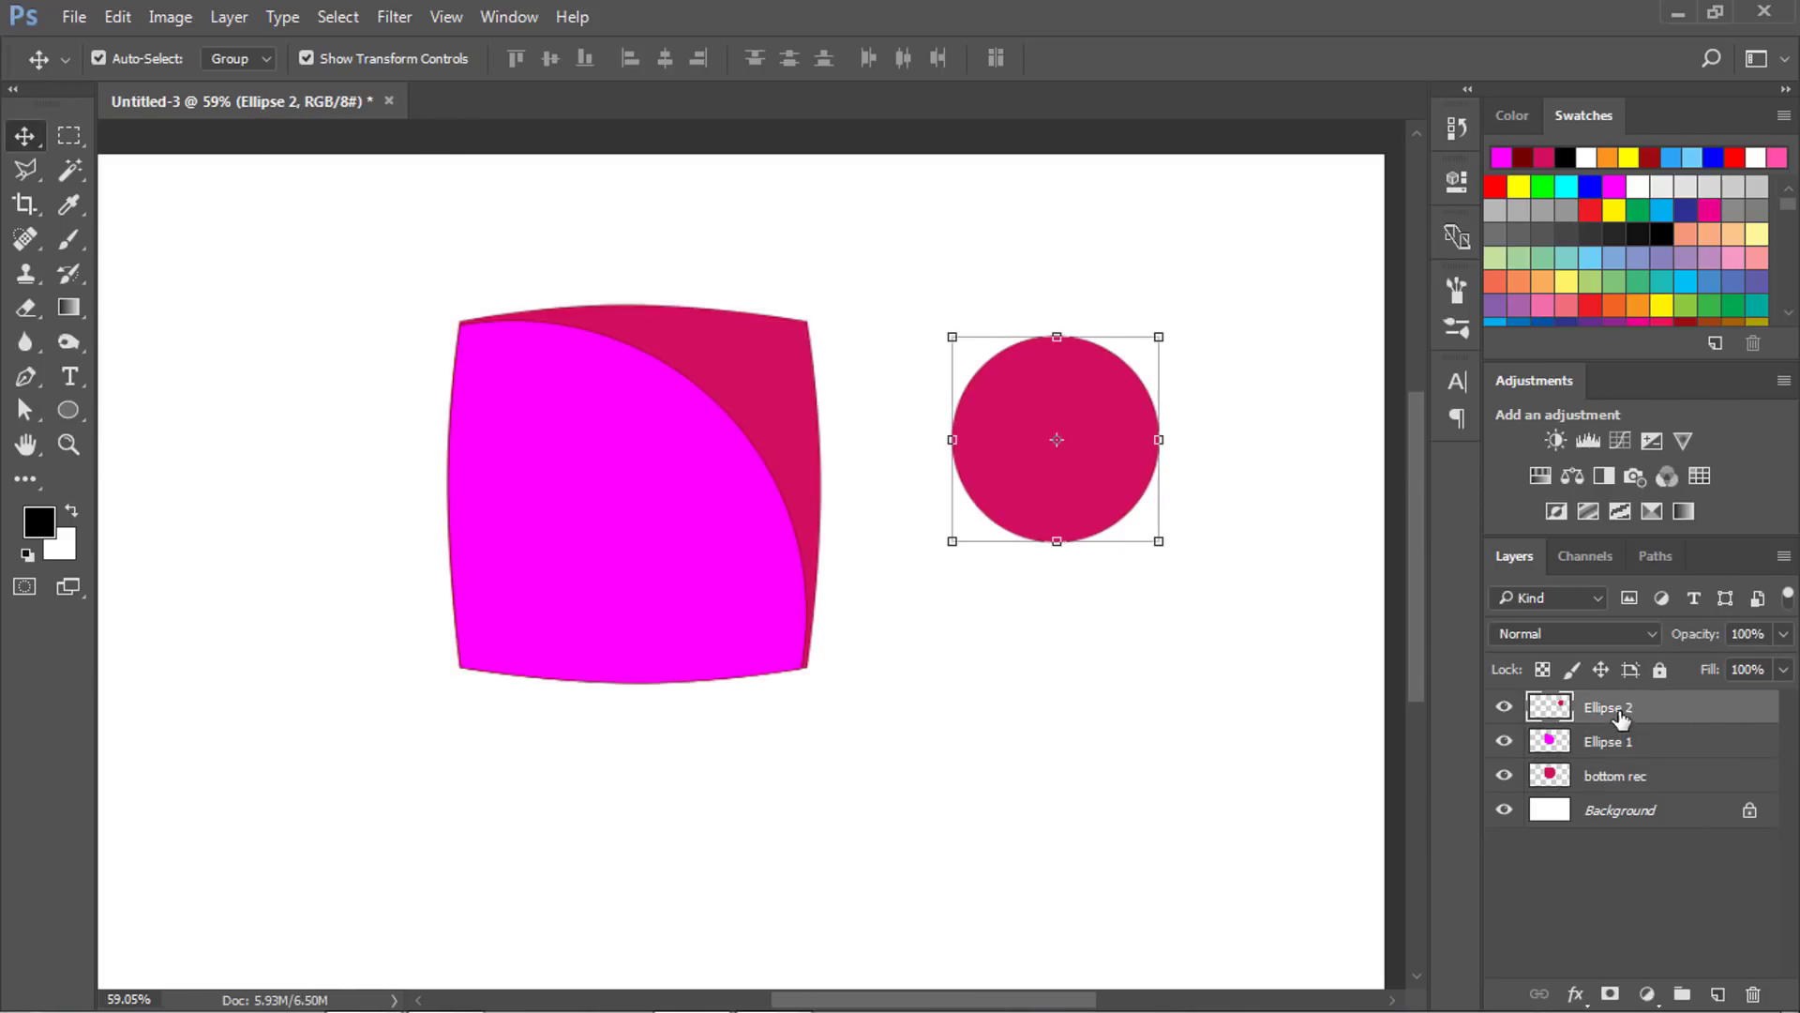
double_click(1607, 742)
type("top pa")
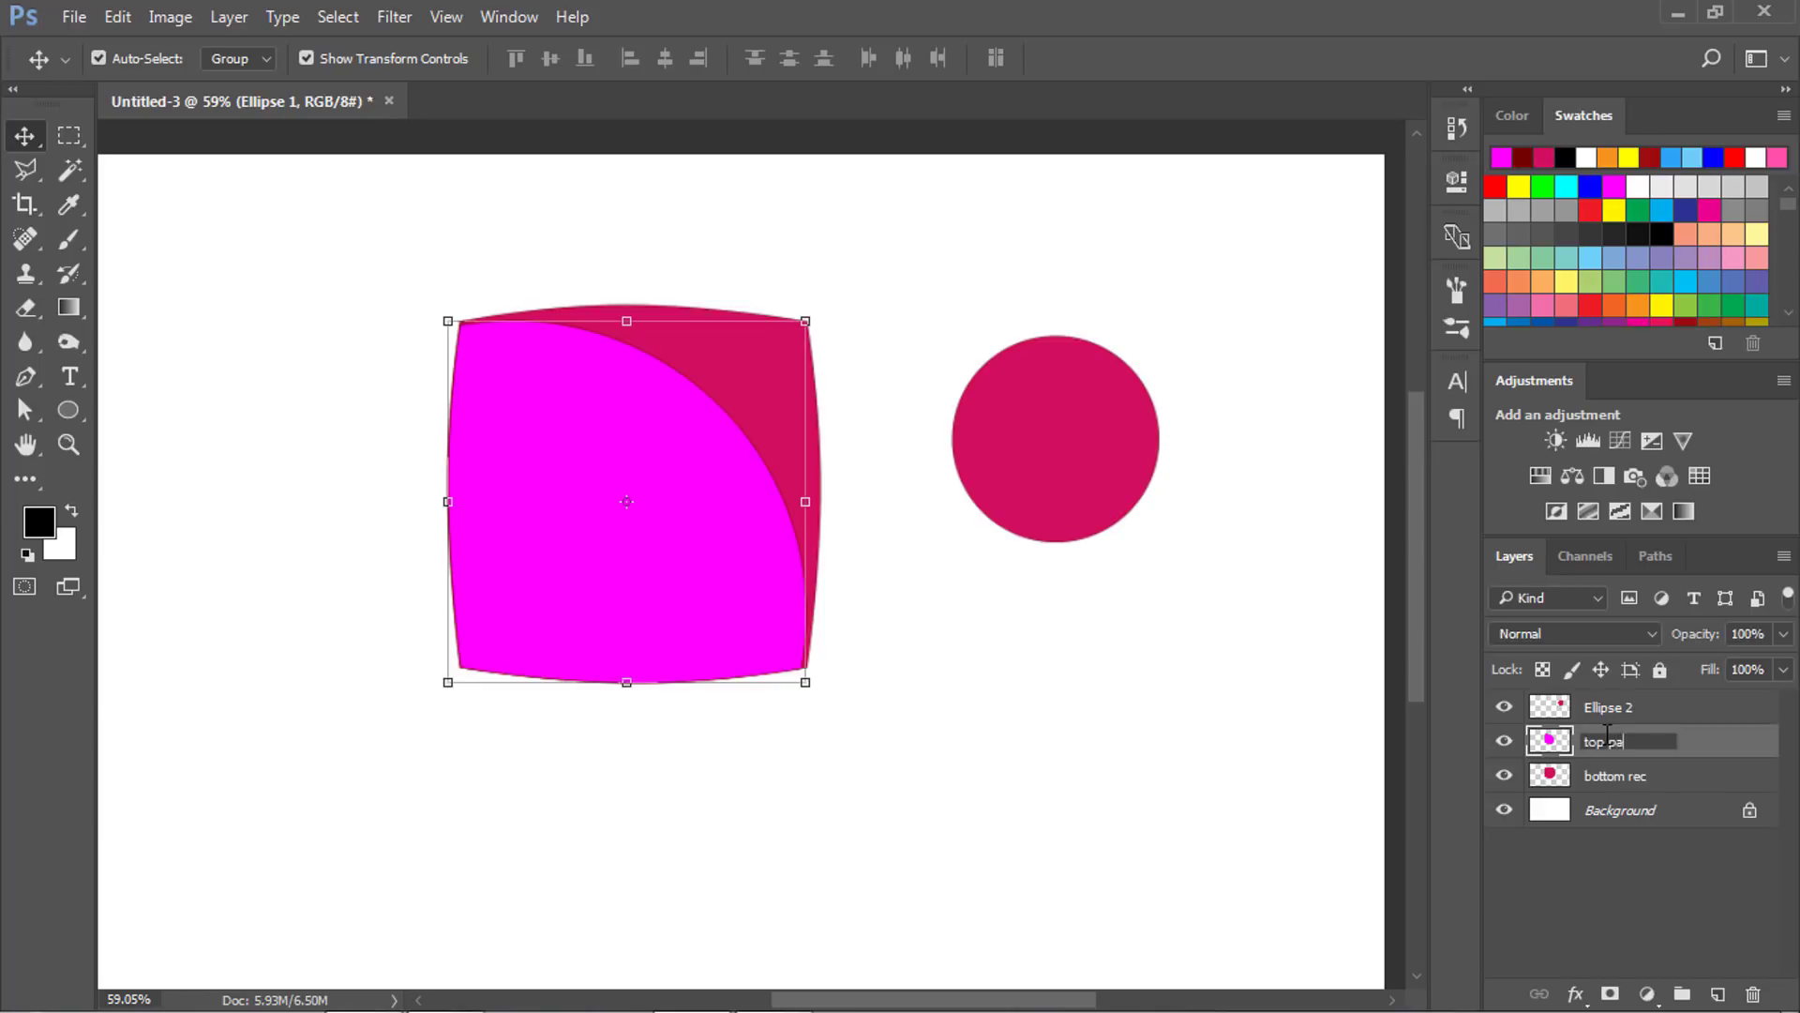
type("rt")
key("Return")
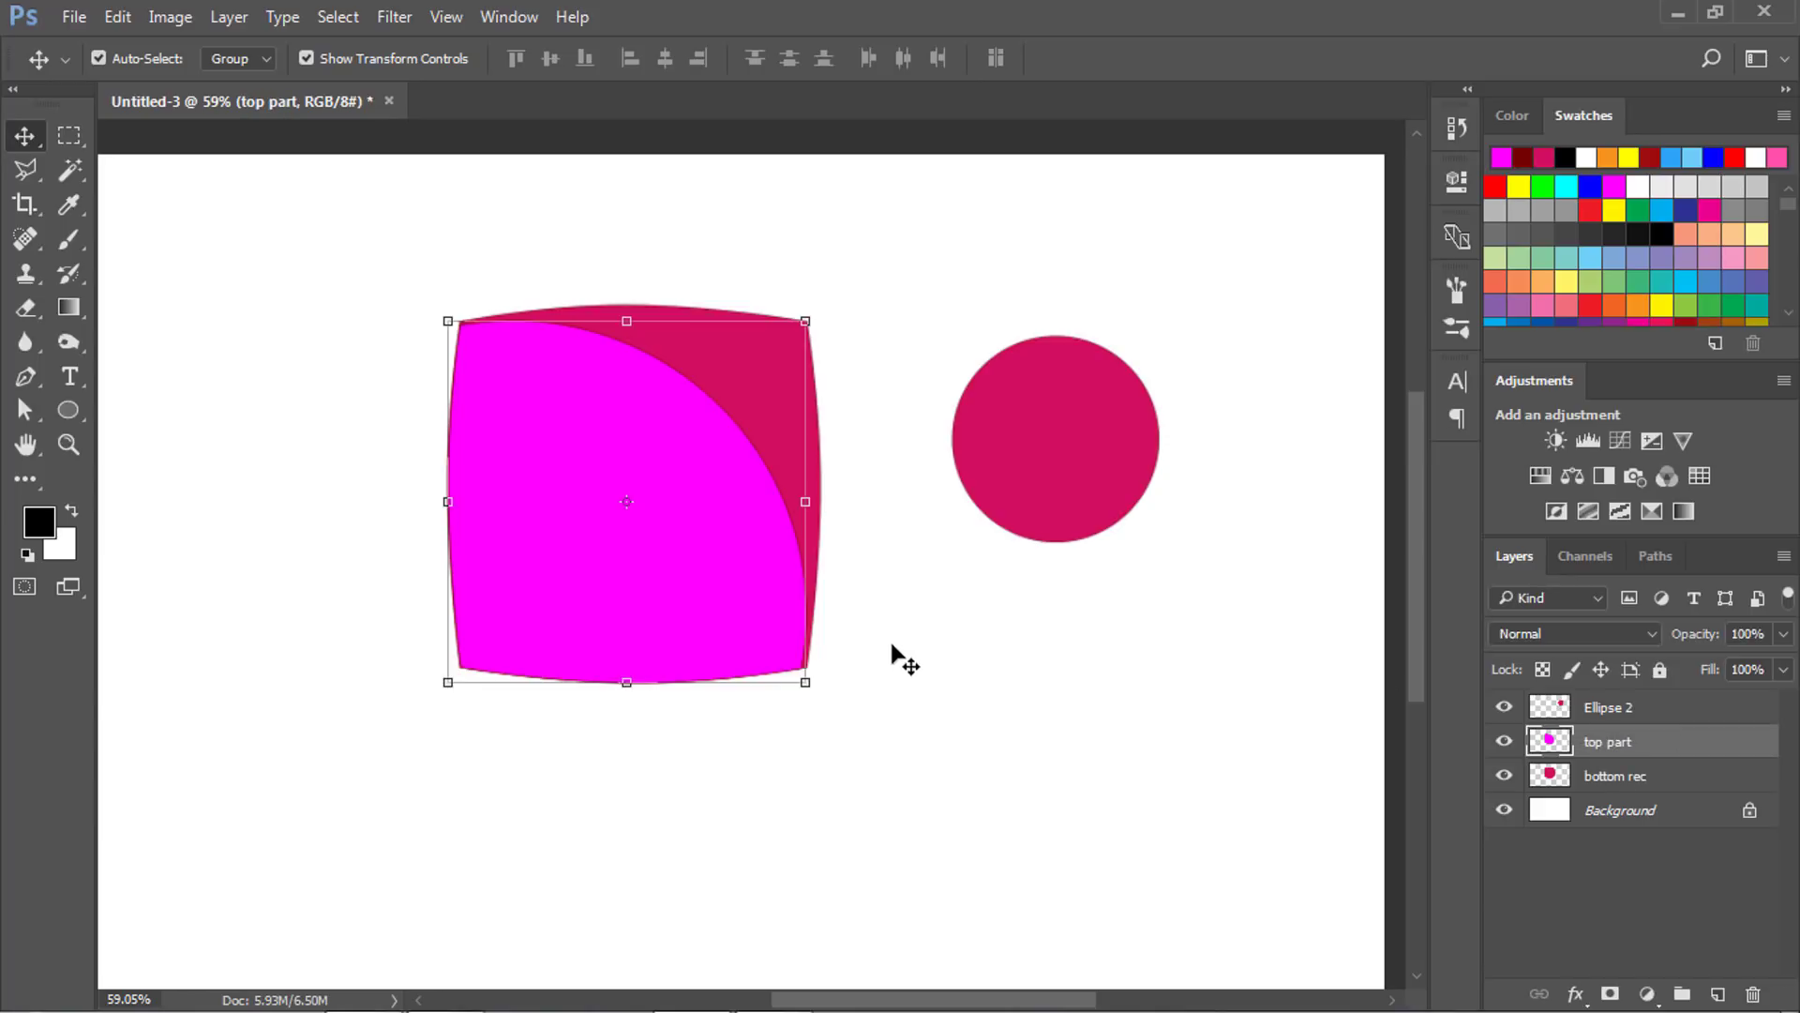
scroll(763, 482, "up", 1)
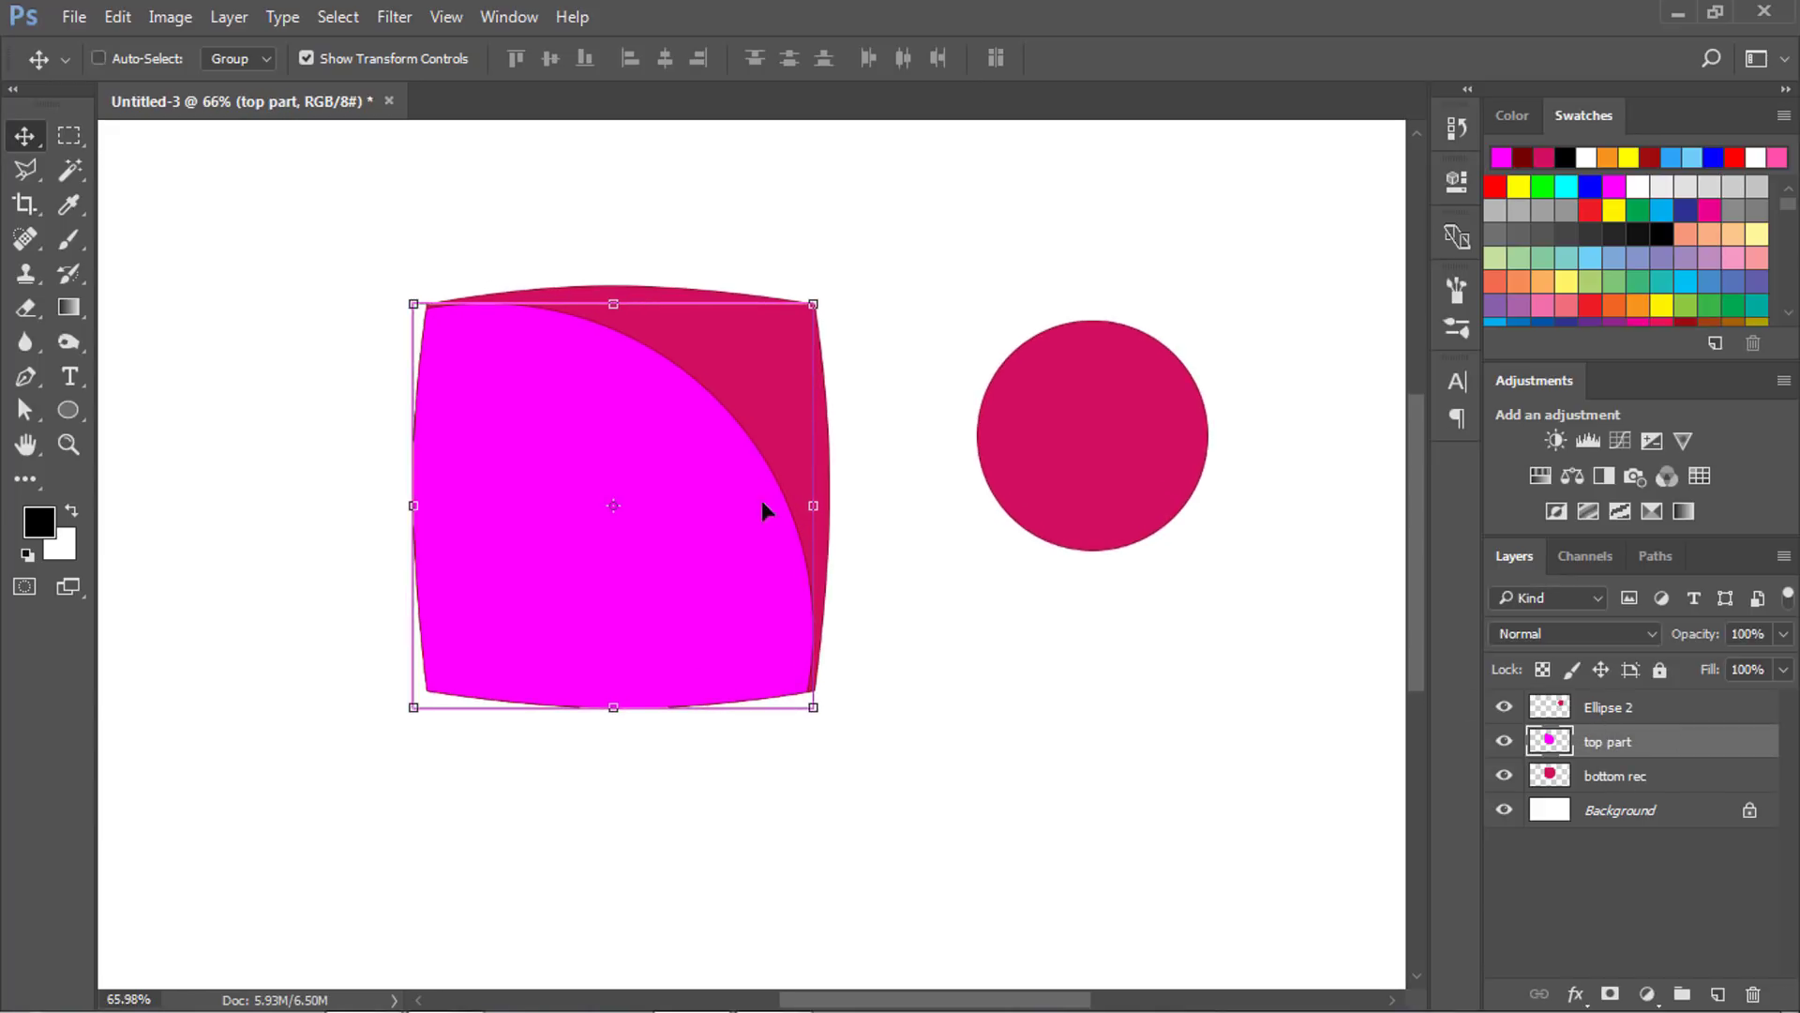
left_click_drag(673, 490, 783, 584)
key("ctrl+z")
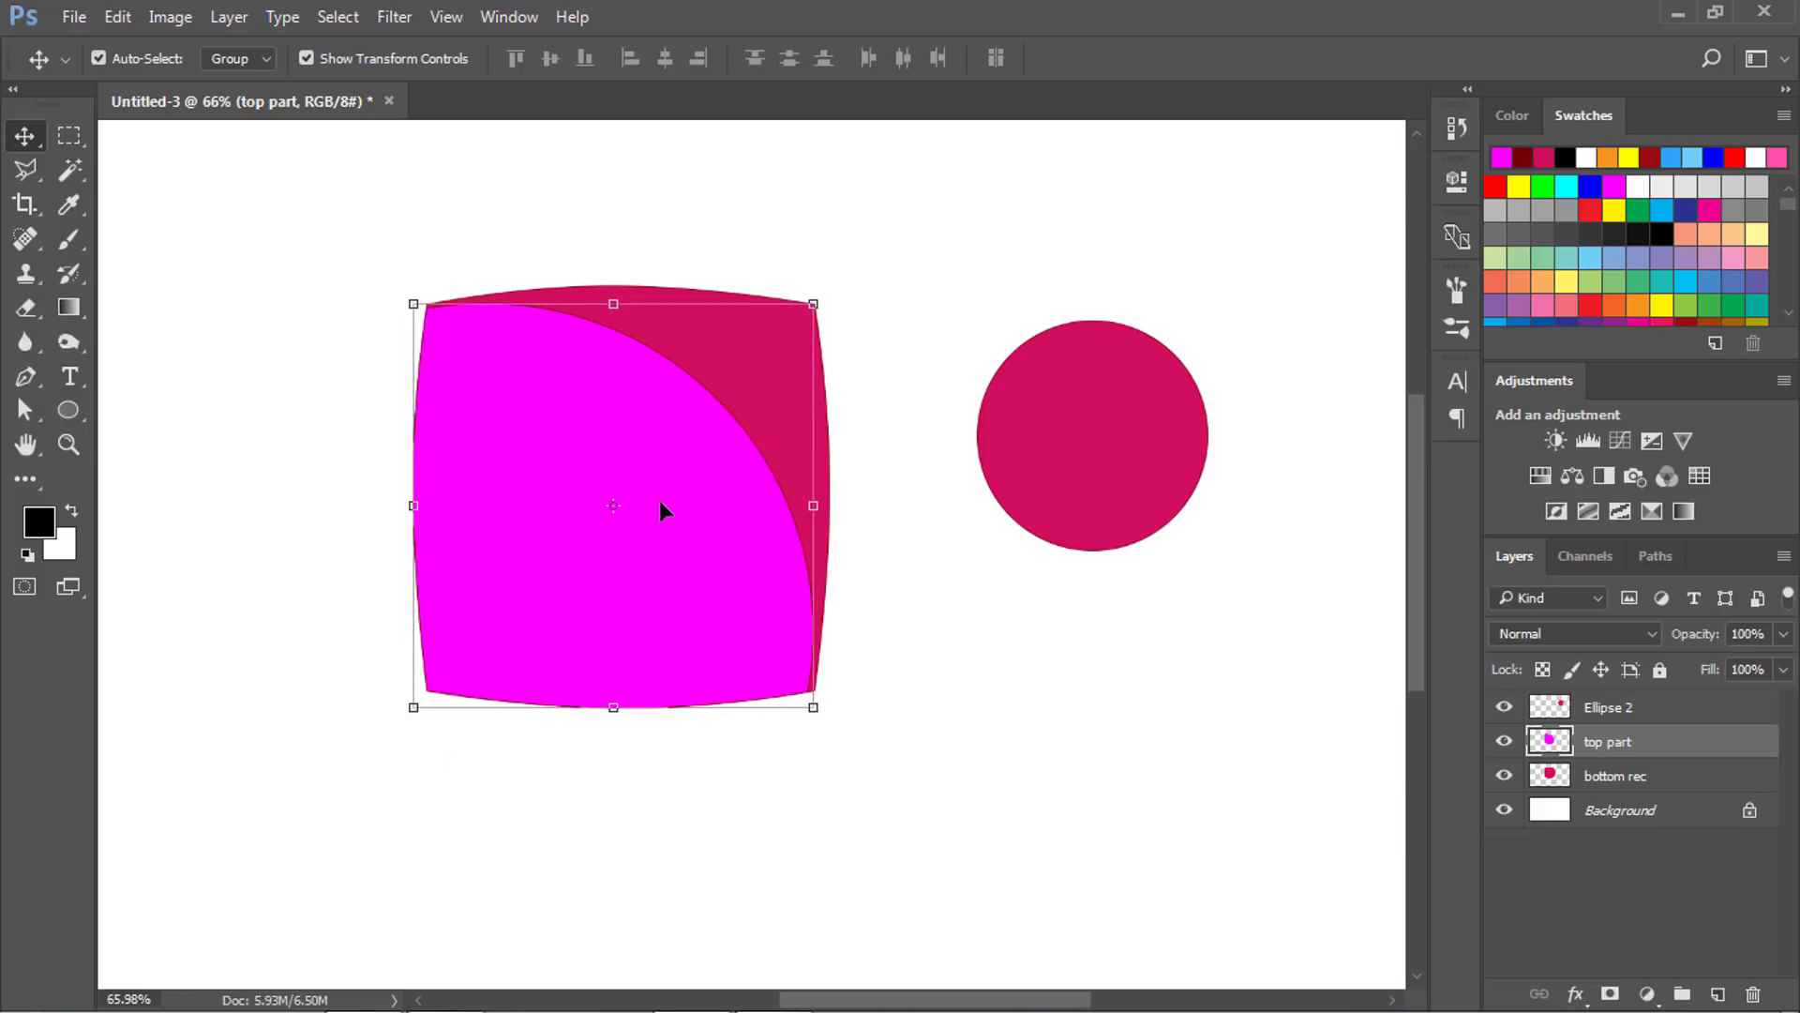
Select the magenta quarter shape with the Magic Wand and zoom in on its edge.
left_click(70, 169)
left_click(201, 196)
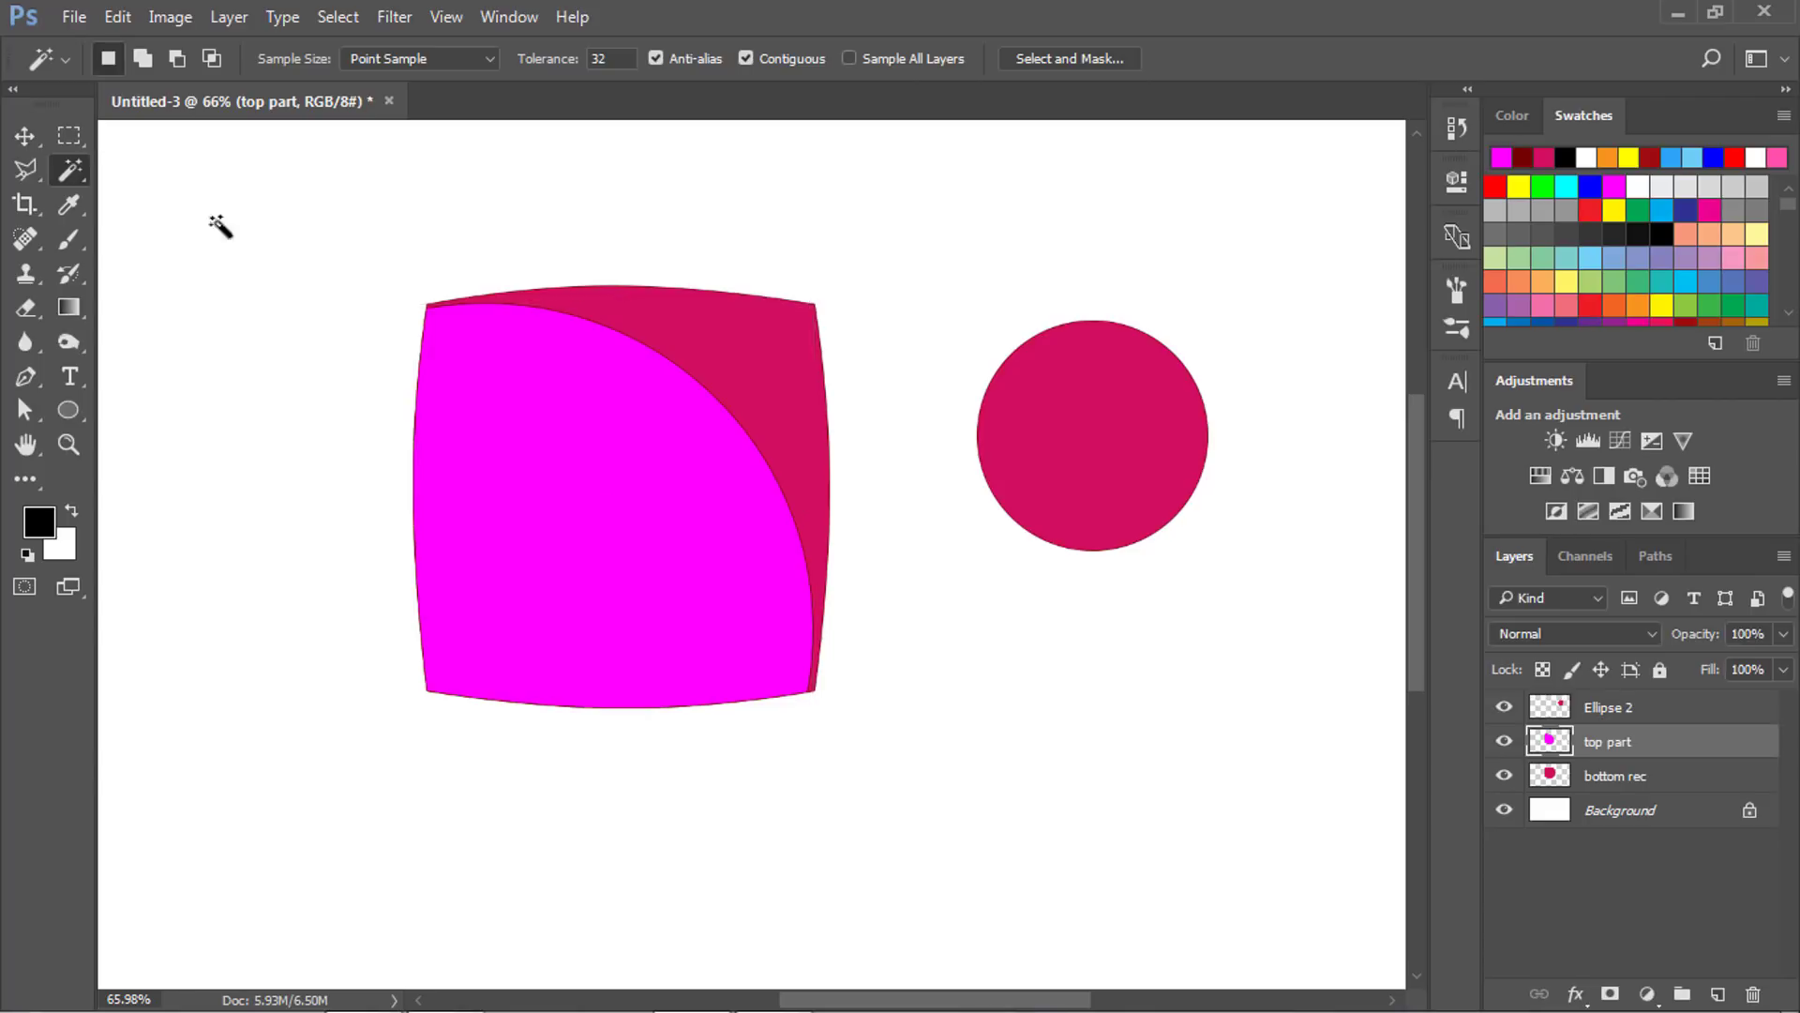
left_click(606, 558)
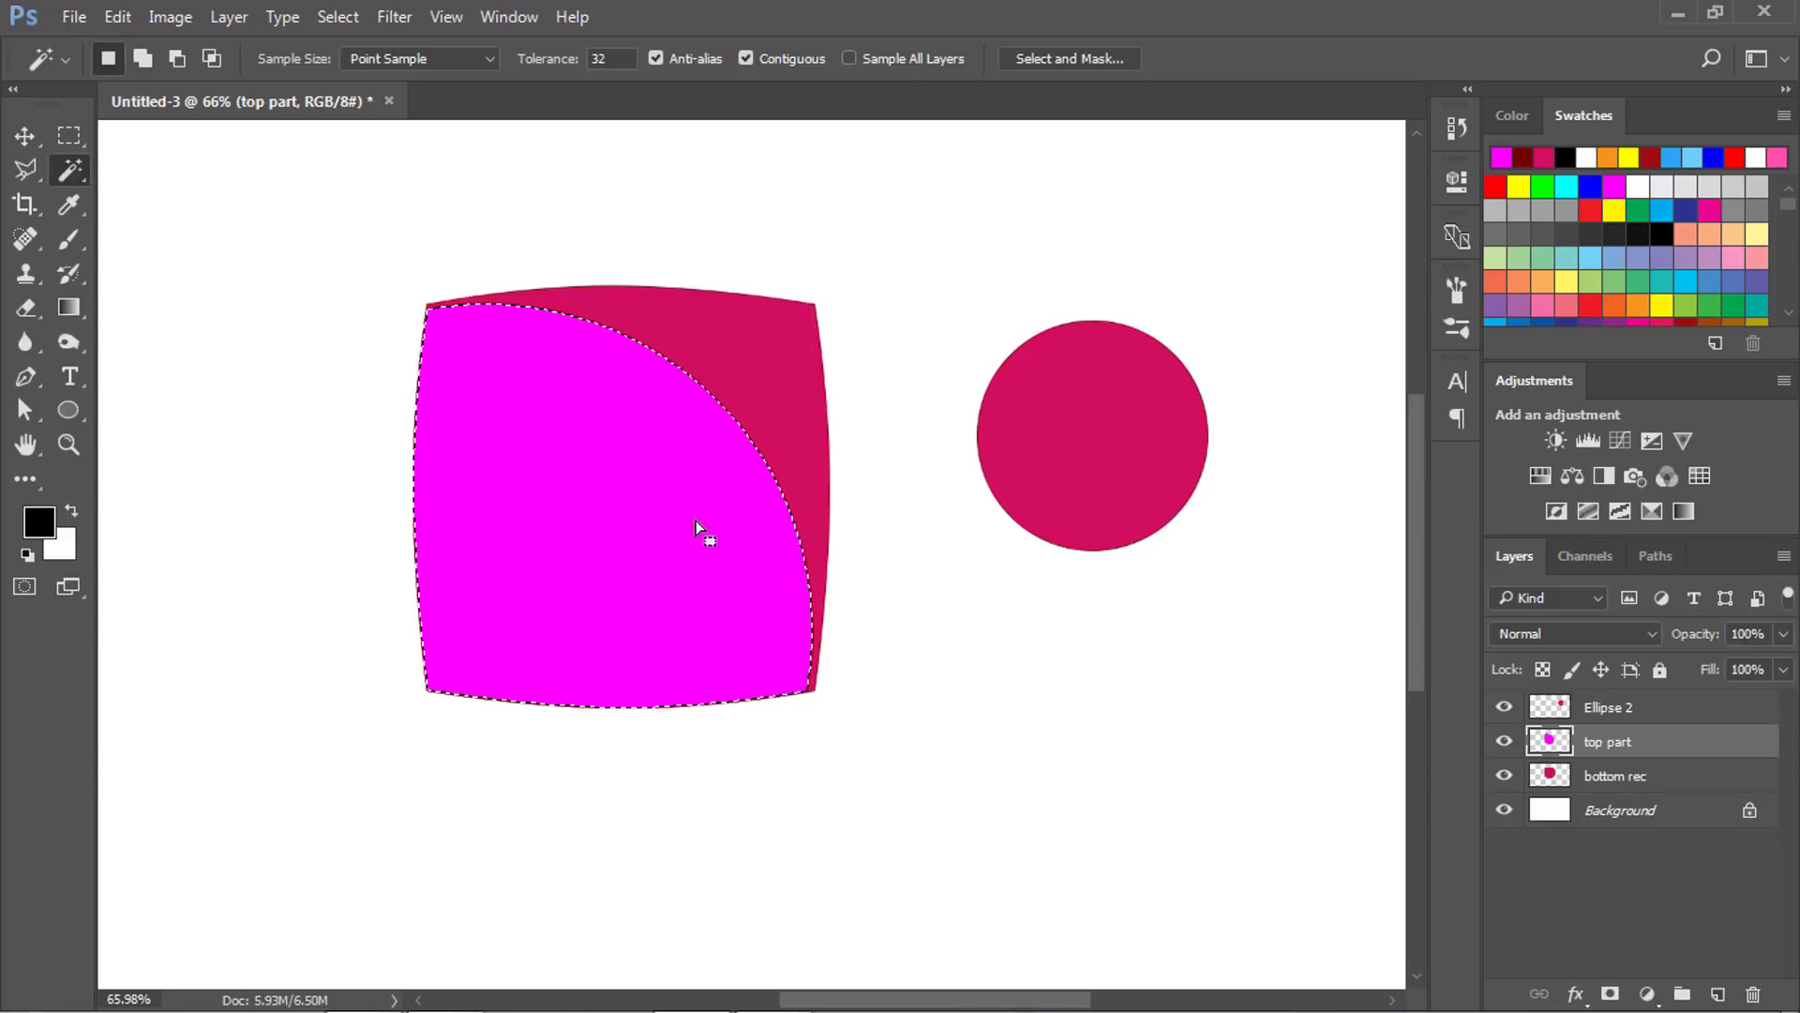
left_click_drag(643, 341, 848, 578)
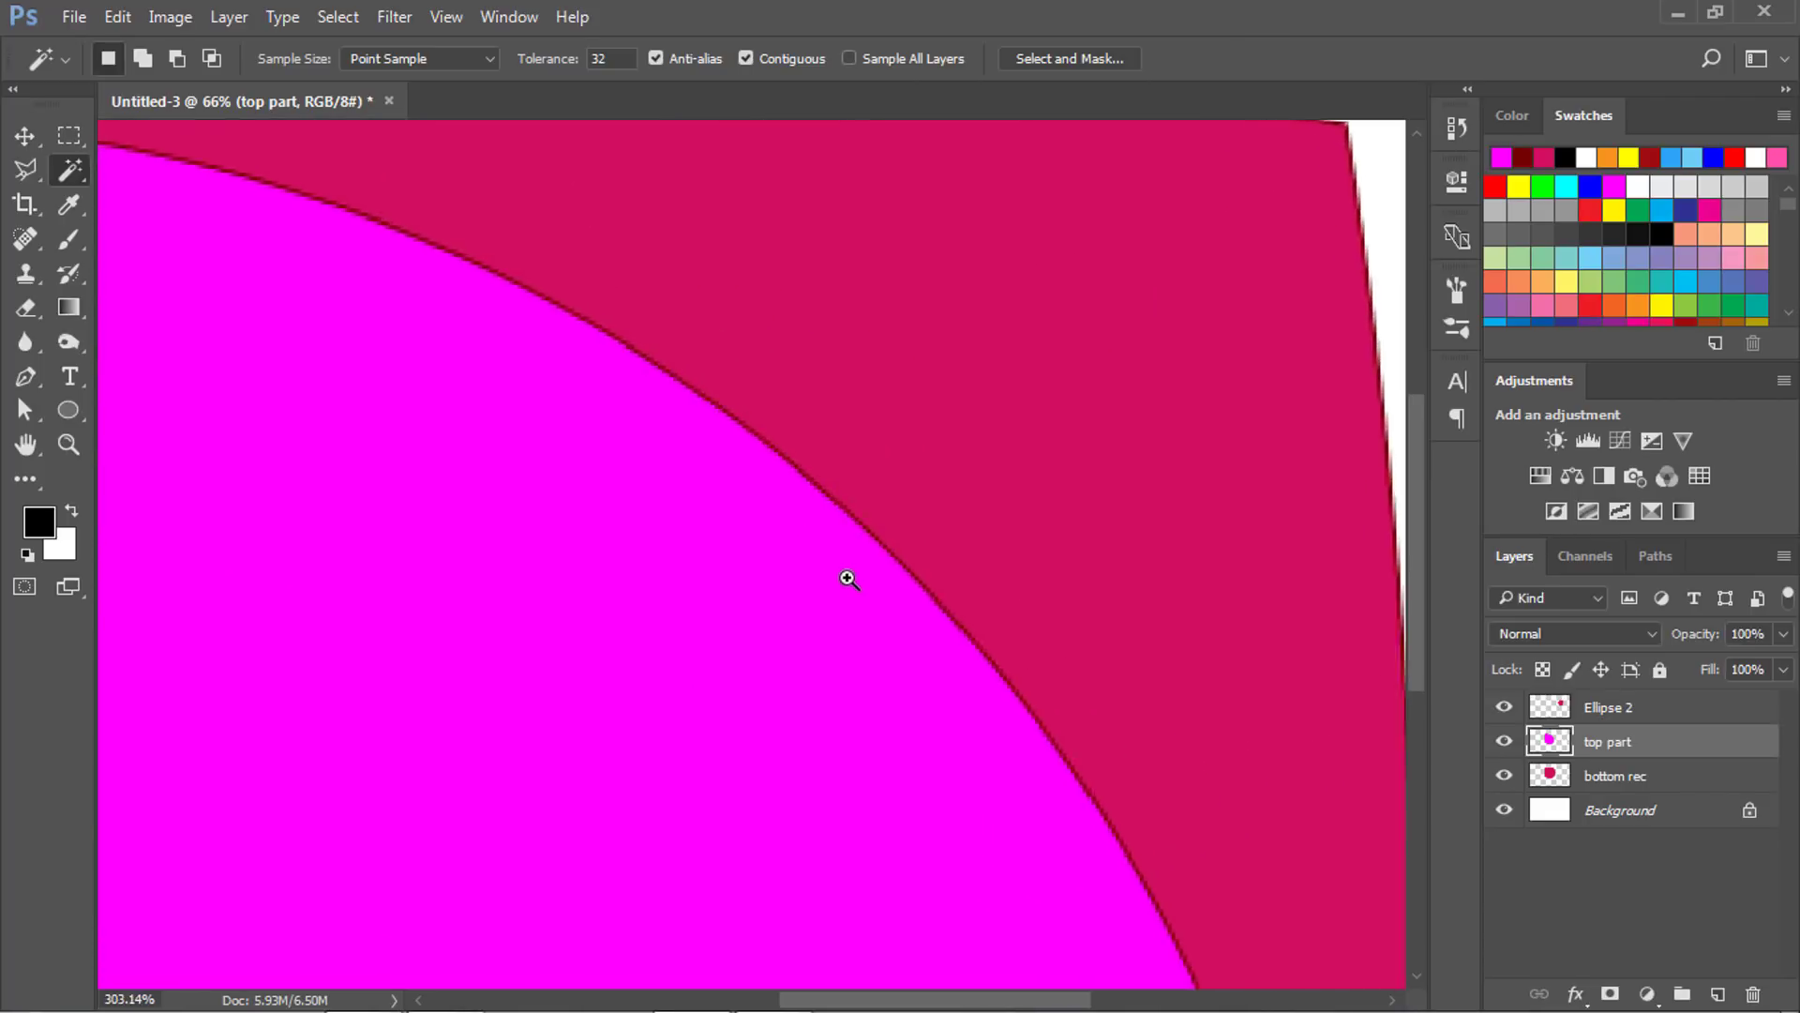
key("ctrl+0")
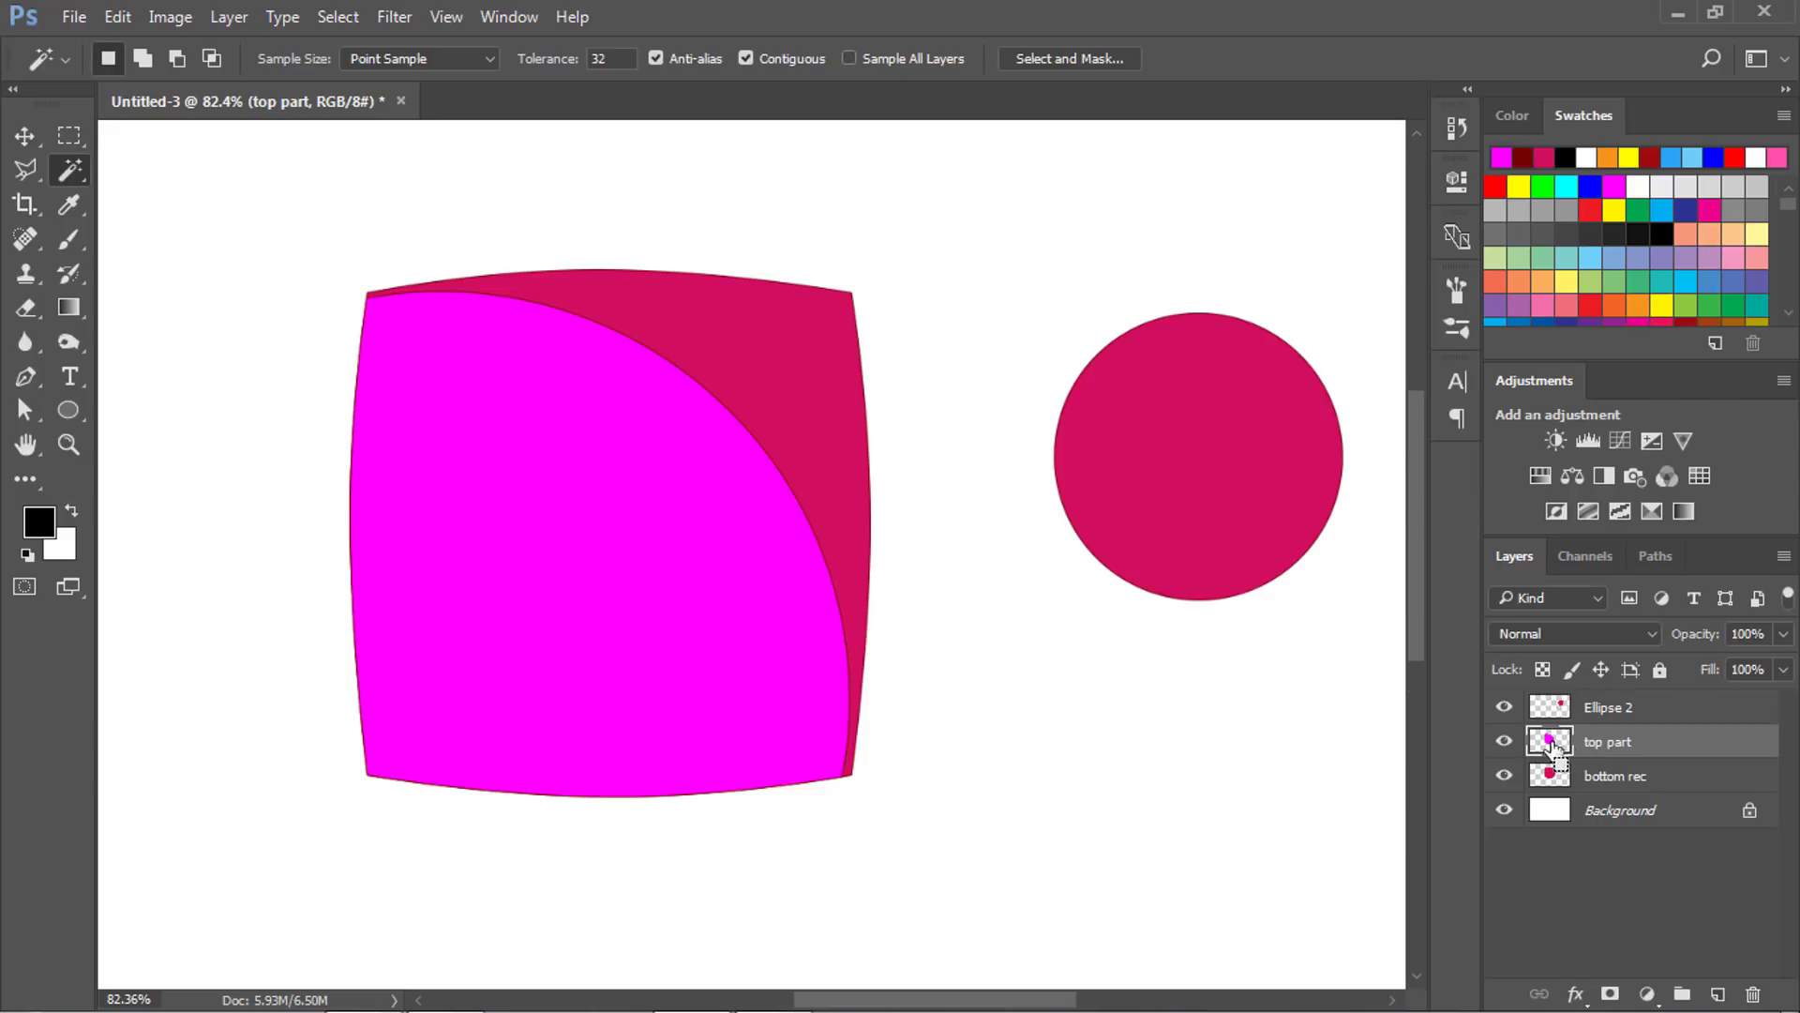
left_click(1549, 741, "ctrl")
mouse_move(747, 441)
left_mouse_down()
mouse_move(884, 542)
mouse_move(731, 406)
left_mouse_up()
Inspect the circle's edge up close, then reselect the magenta quarter with the Magic Wand.
scroll(818, 522, "down", 5)
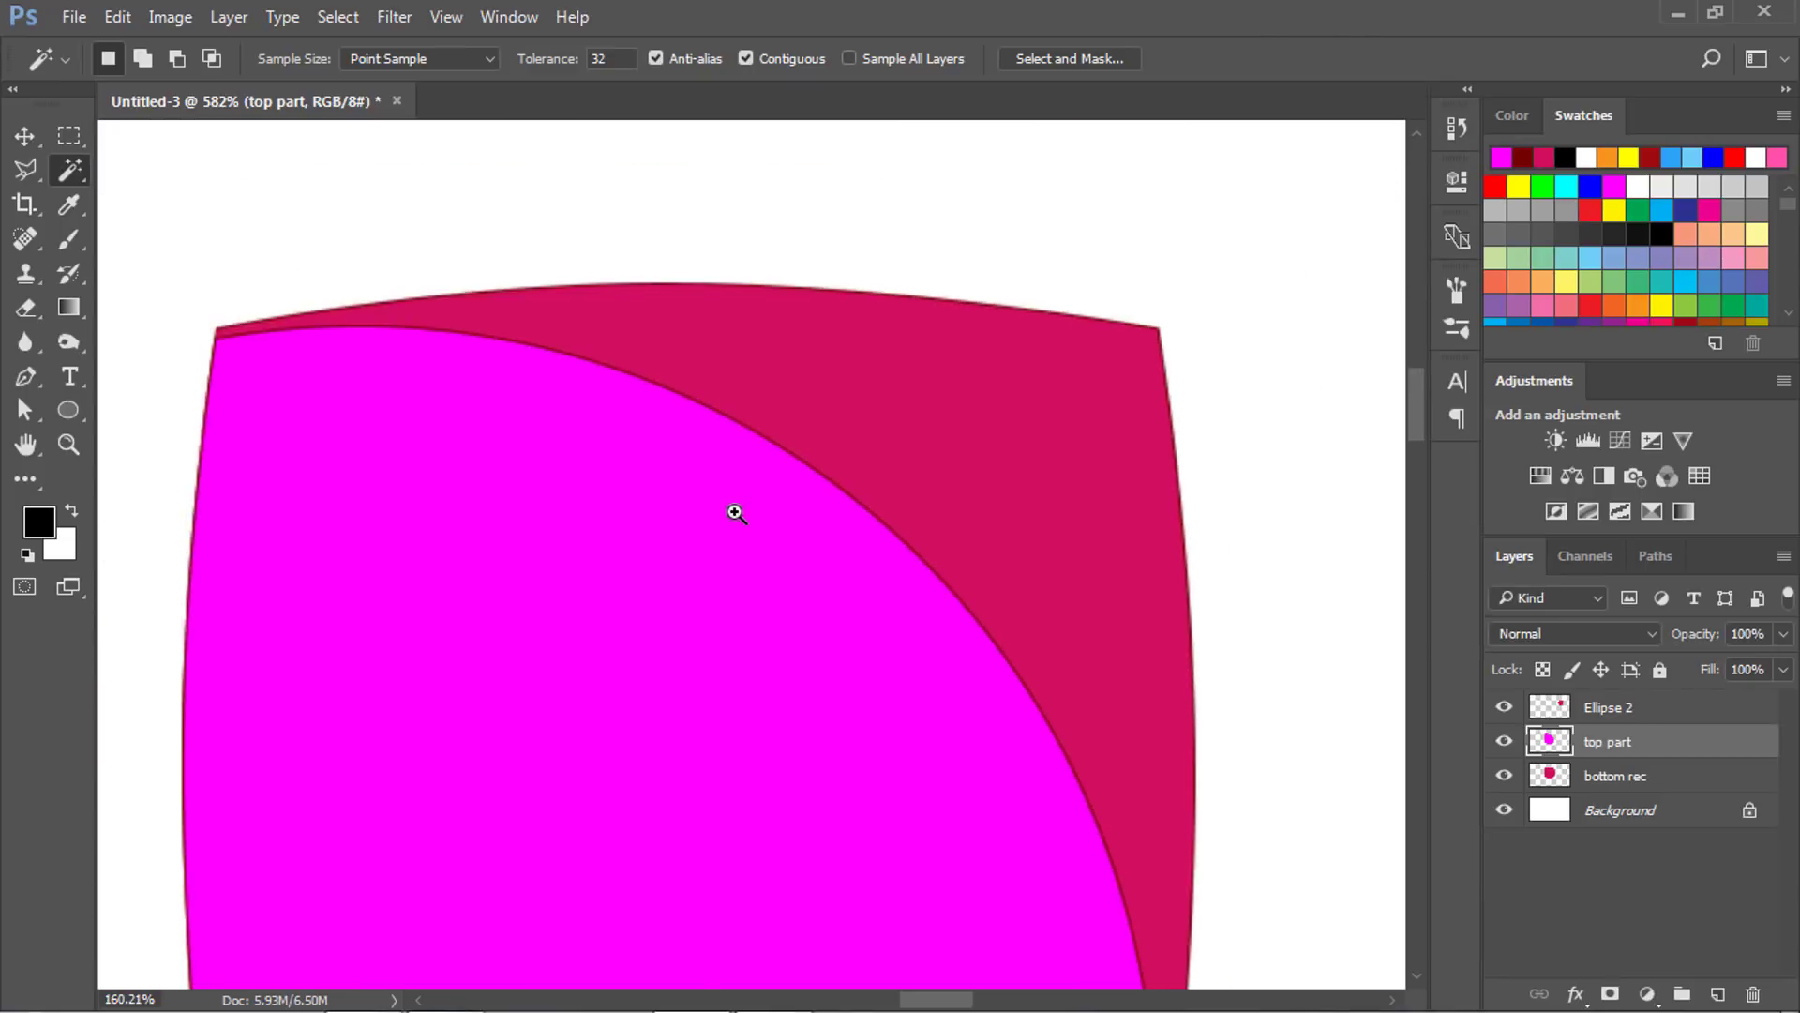
scroll(776, 285, "up", 4)
scroll(867, 521, "down", 5)
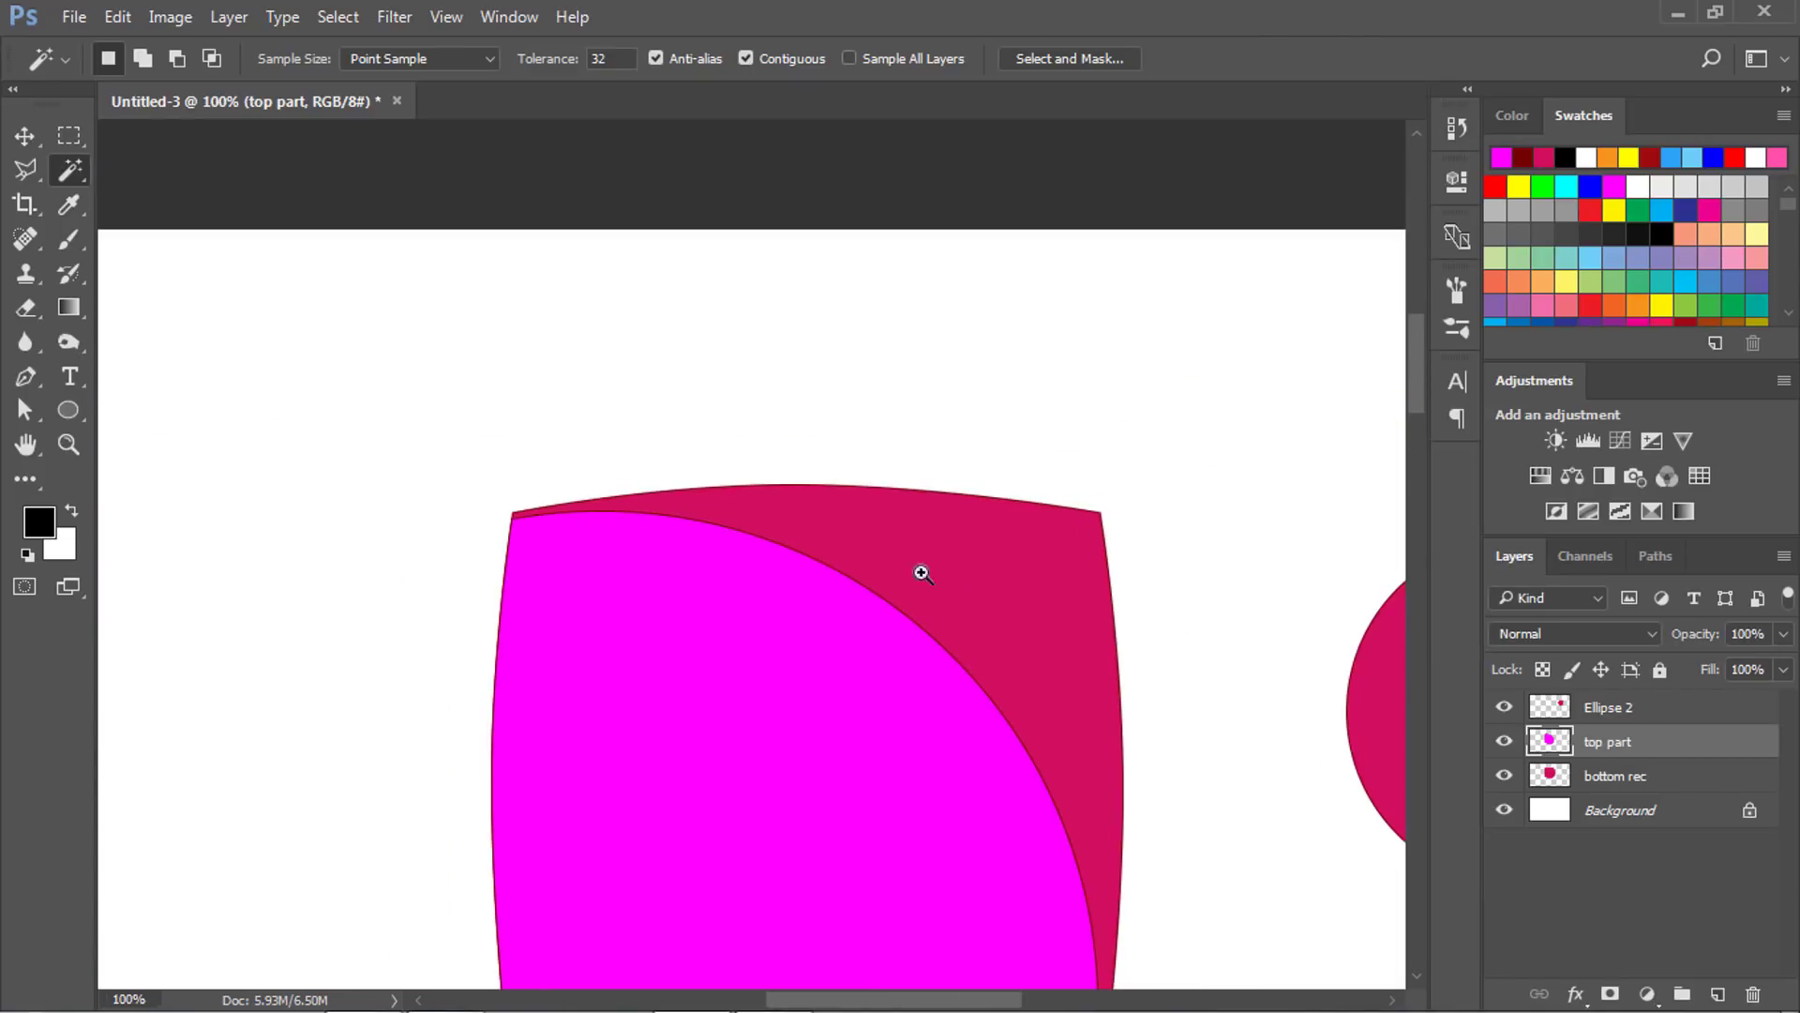
left_click_drag(1169, 615, 828, 338)
scroll(828, 338, "up", 4)
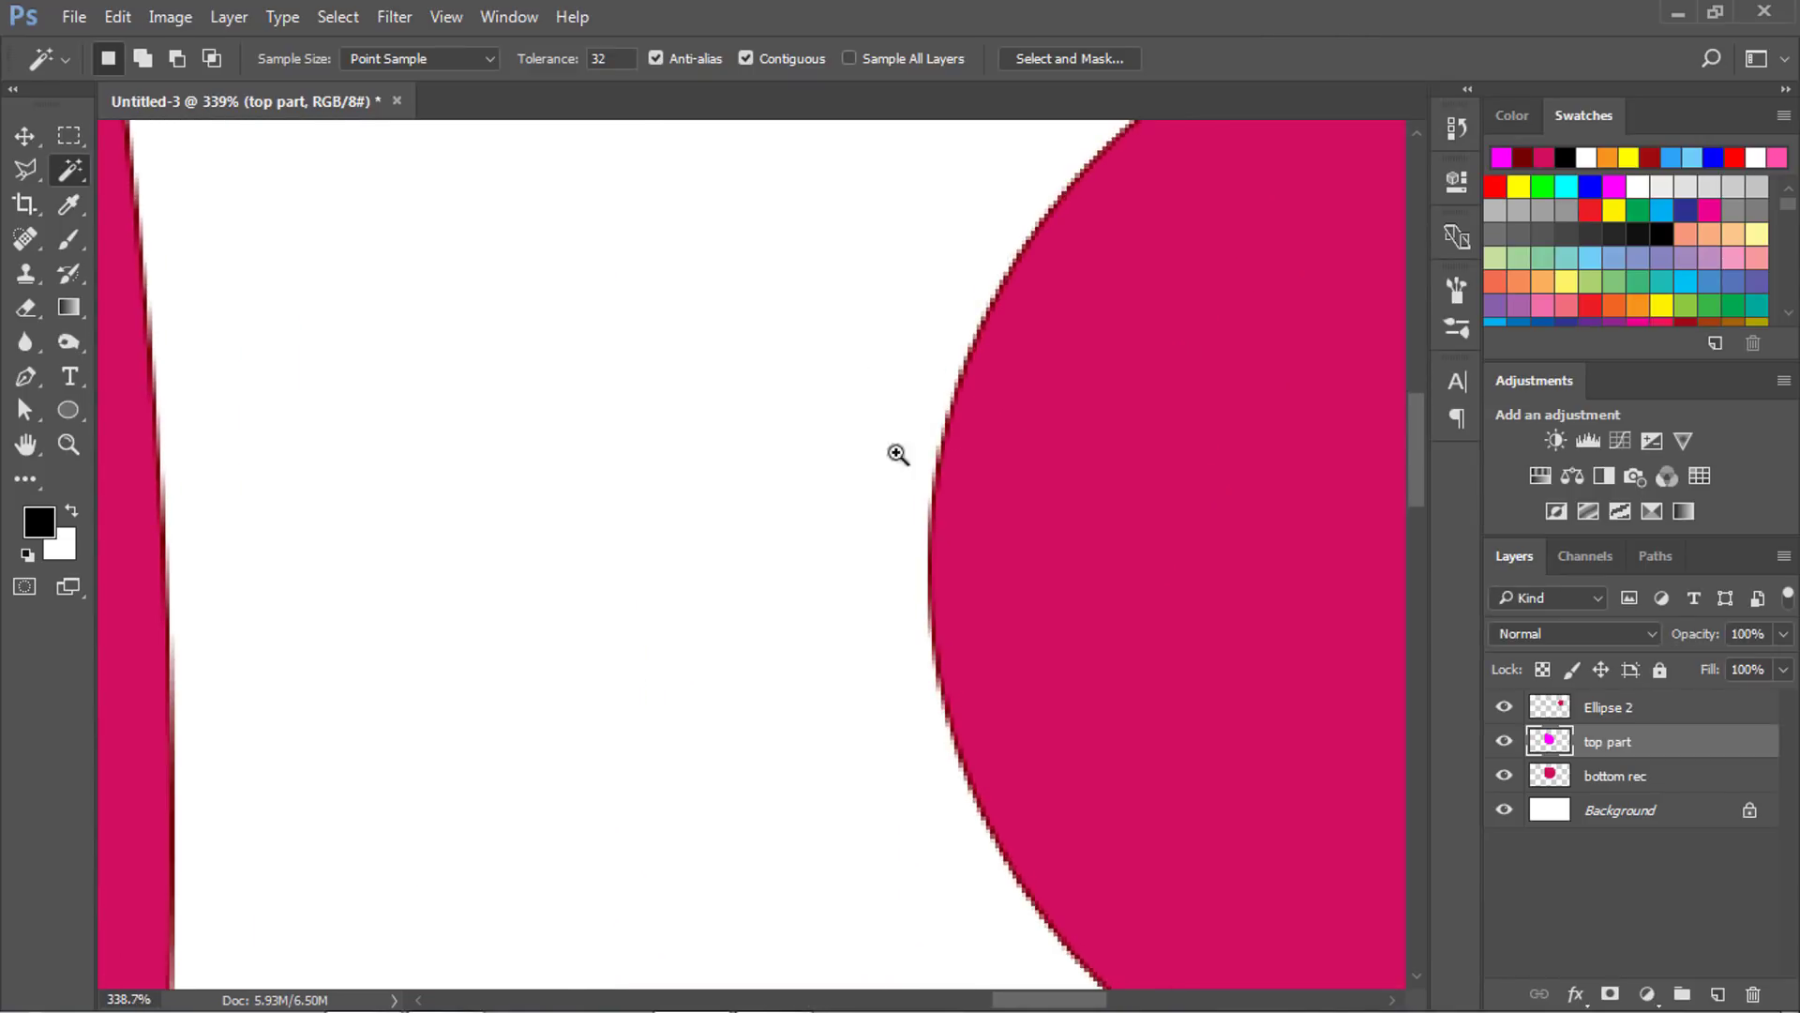
scroll(897, 450, "down", 4)
mouse_move(623, 480)
left_mouse_down()
mouse_move(756, 451)
mouse_move(692, 452)
left_mouse_up()
scroll(692, 452, "down", 1)
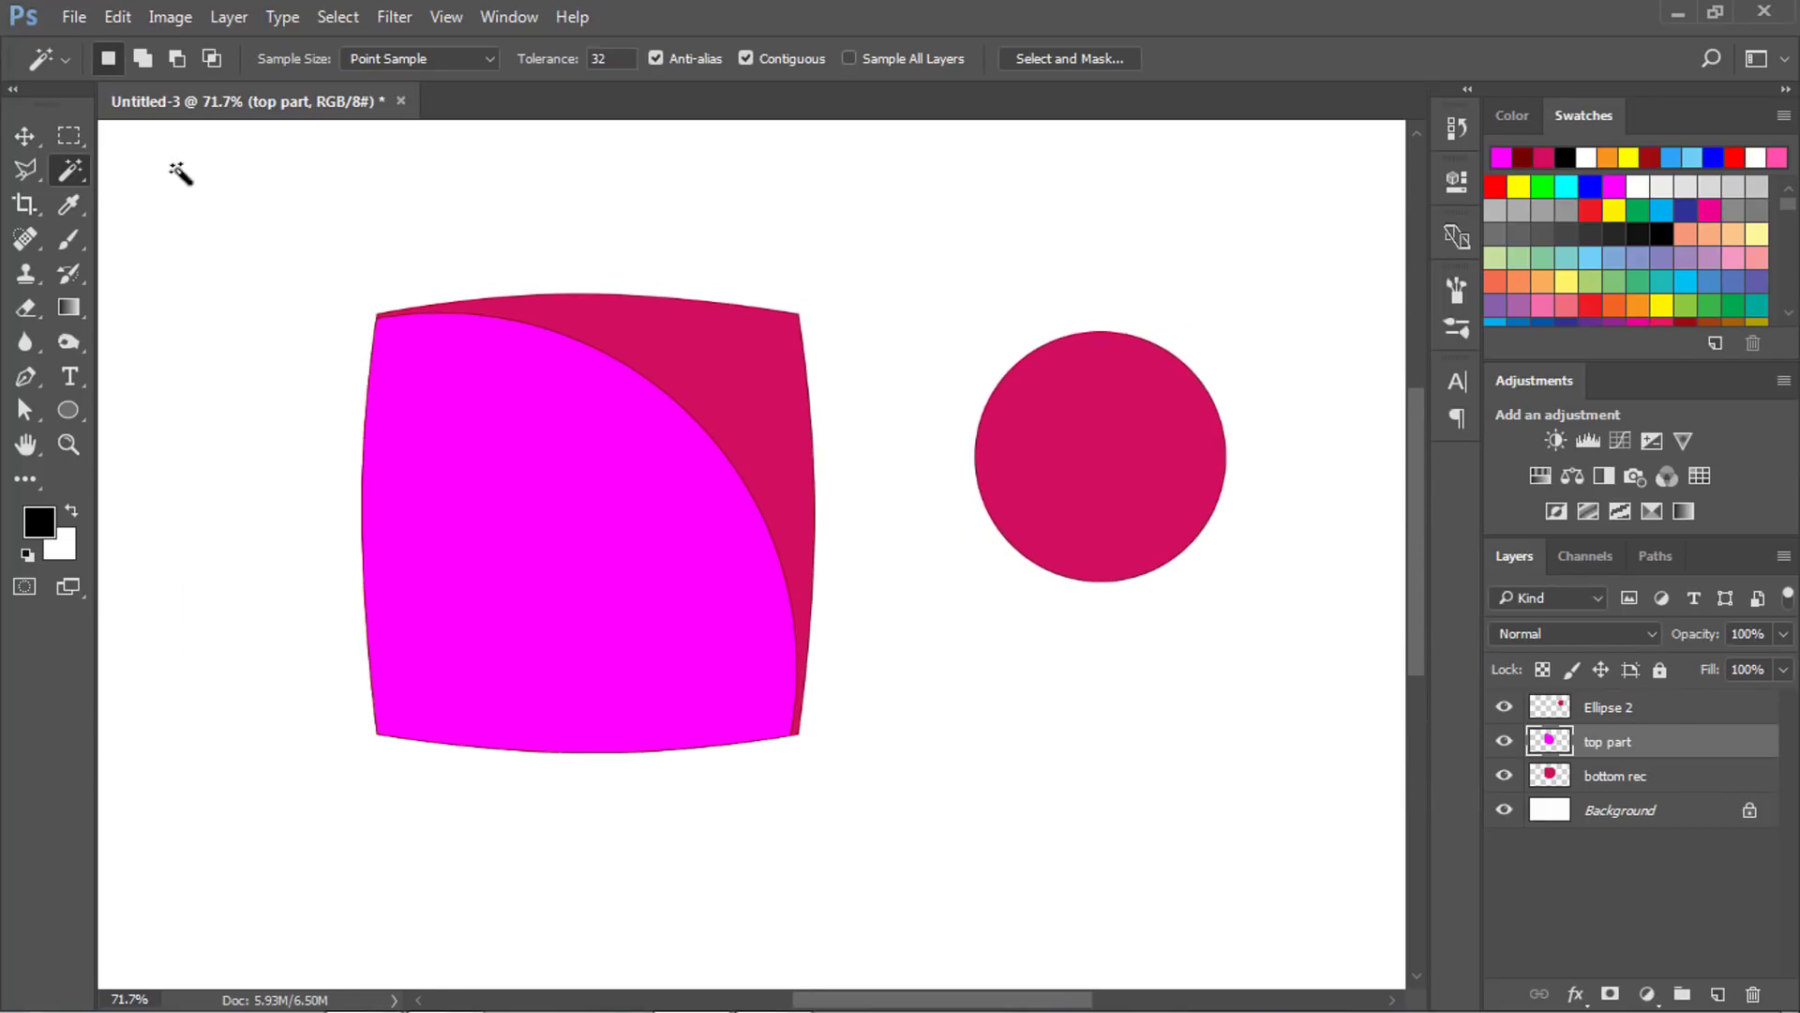
right_click(82, 186)
left_click(164, 199)
left_click(544, 476)
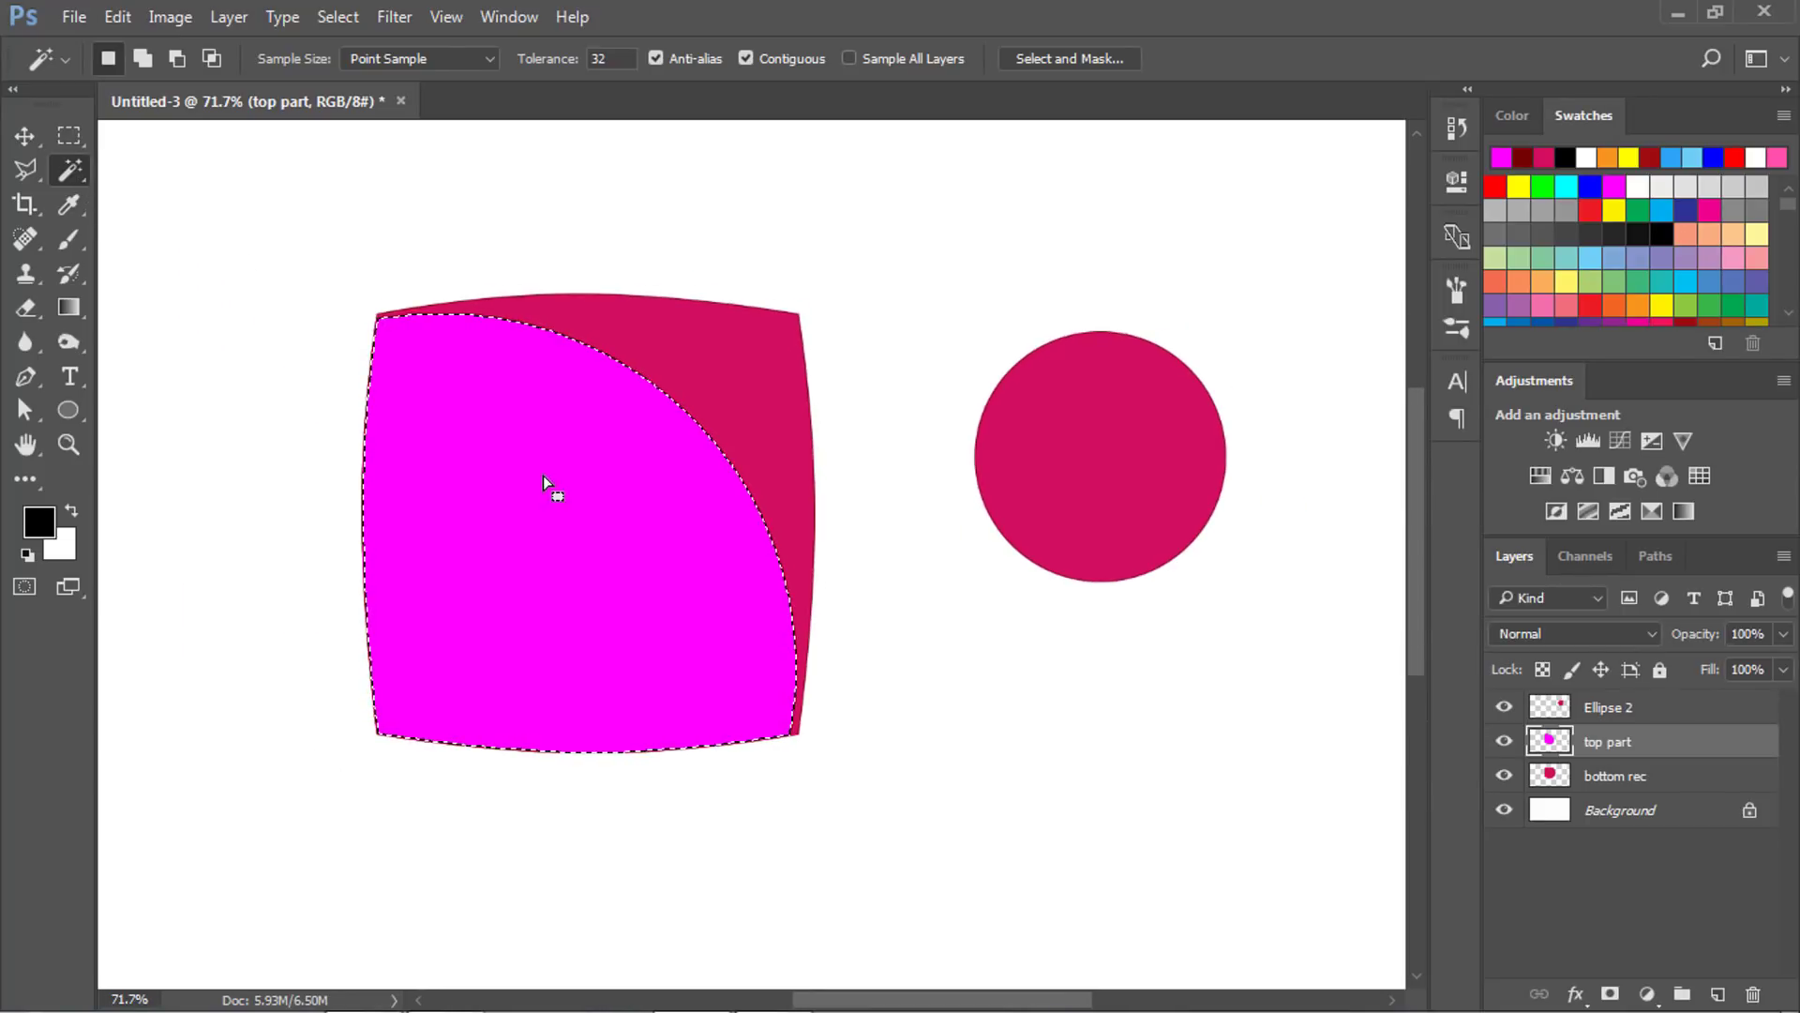
Start a new gradient from the pink preset with a light pink left stop.
left_click(67, 307)
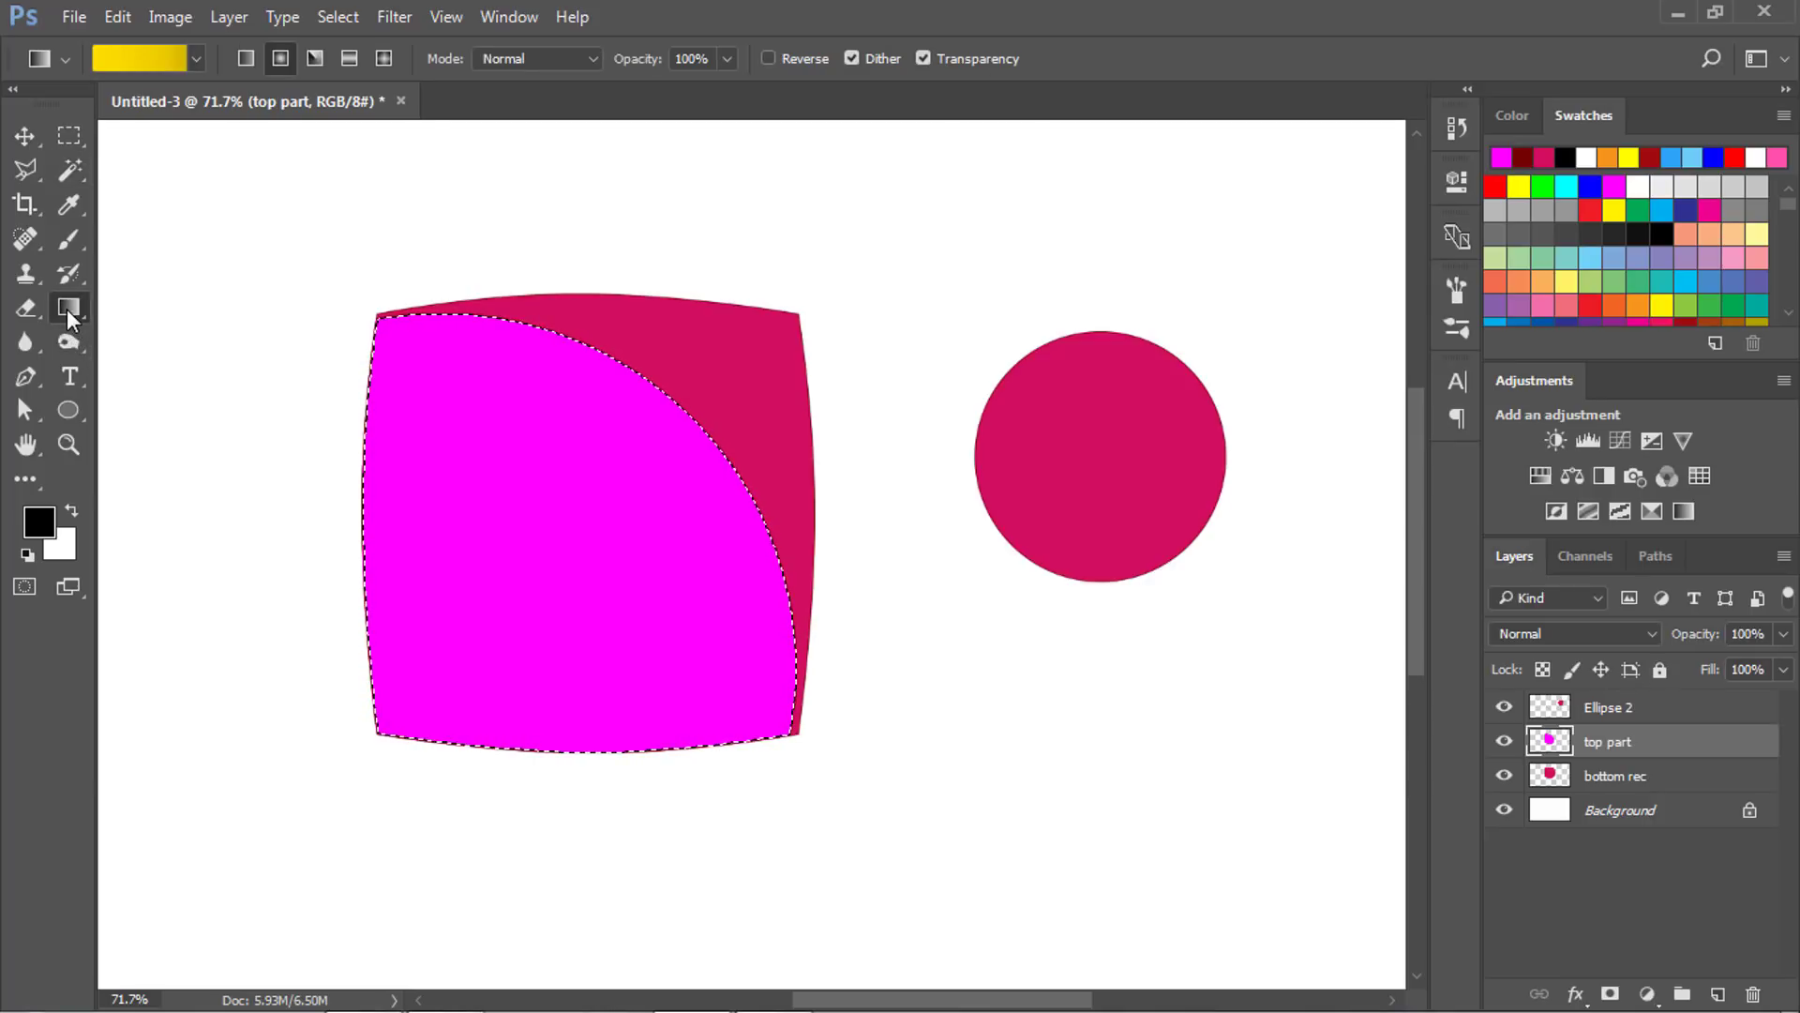
left_click(195, 59)
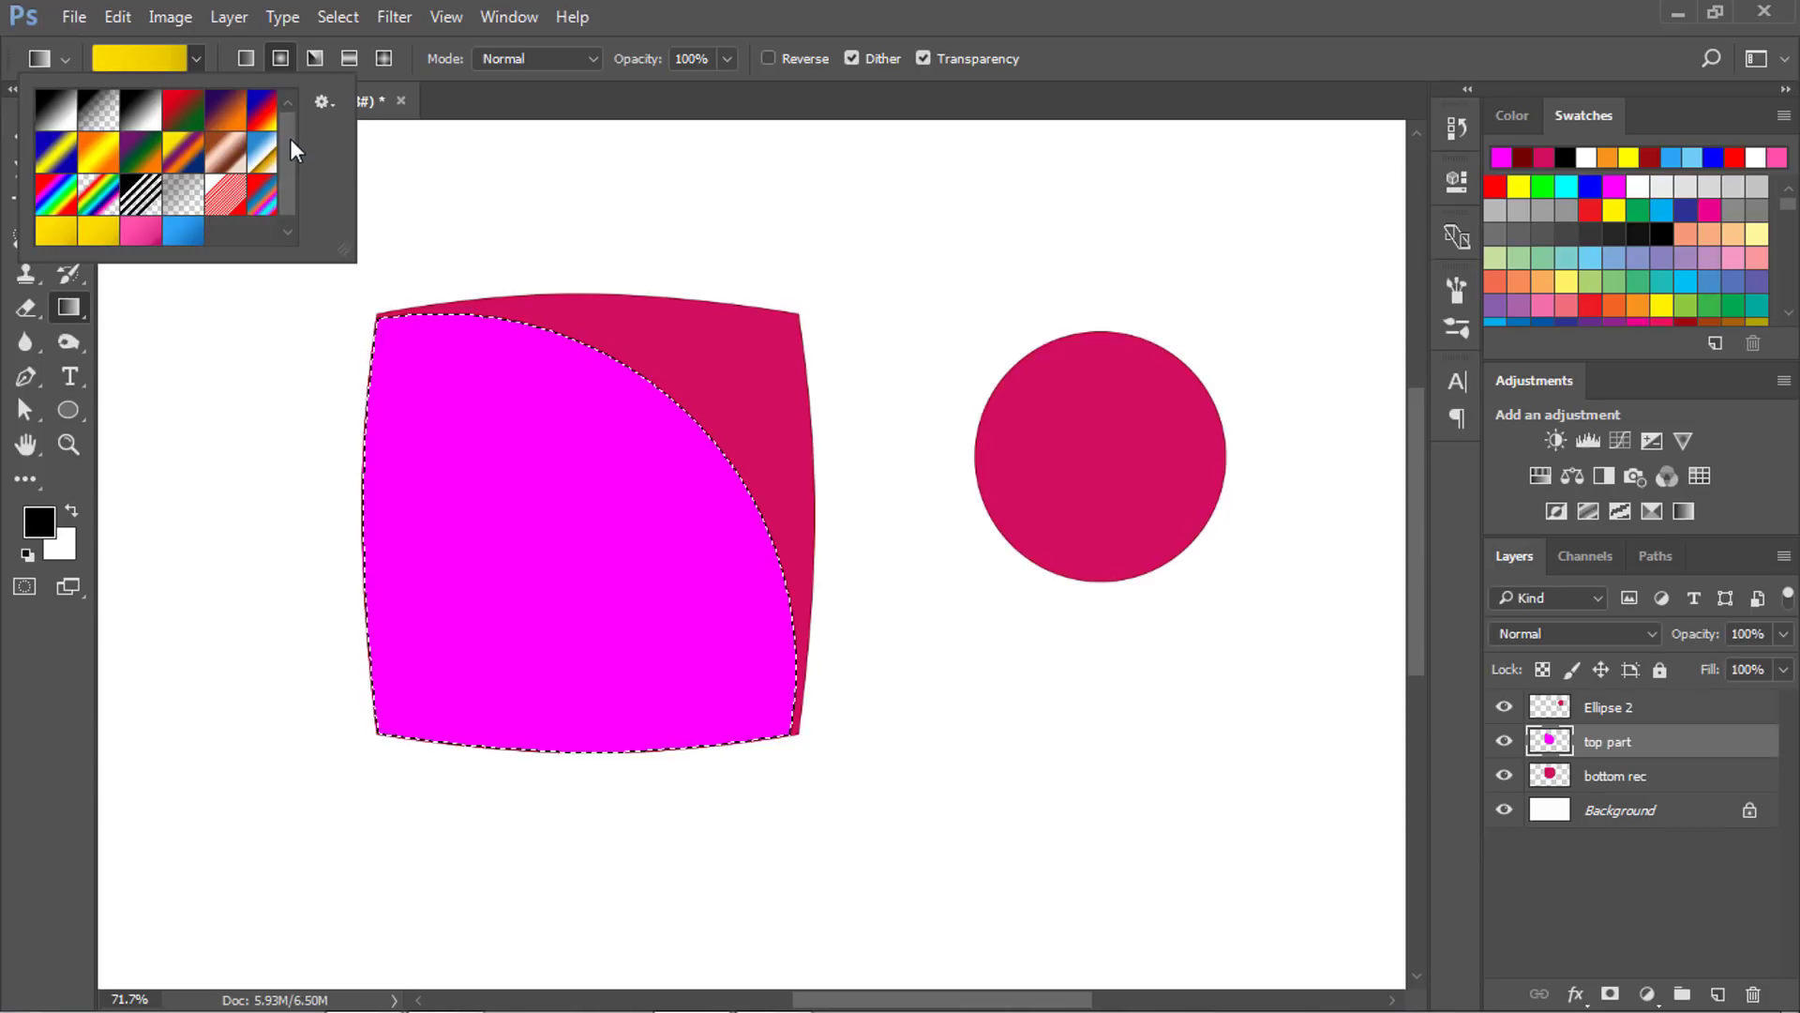
left_click(57, 110)
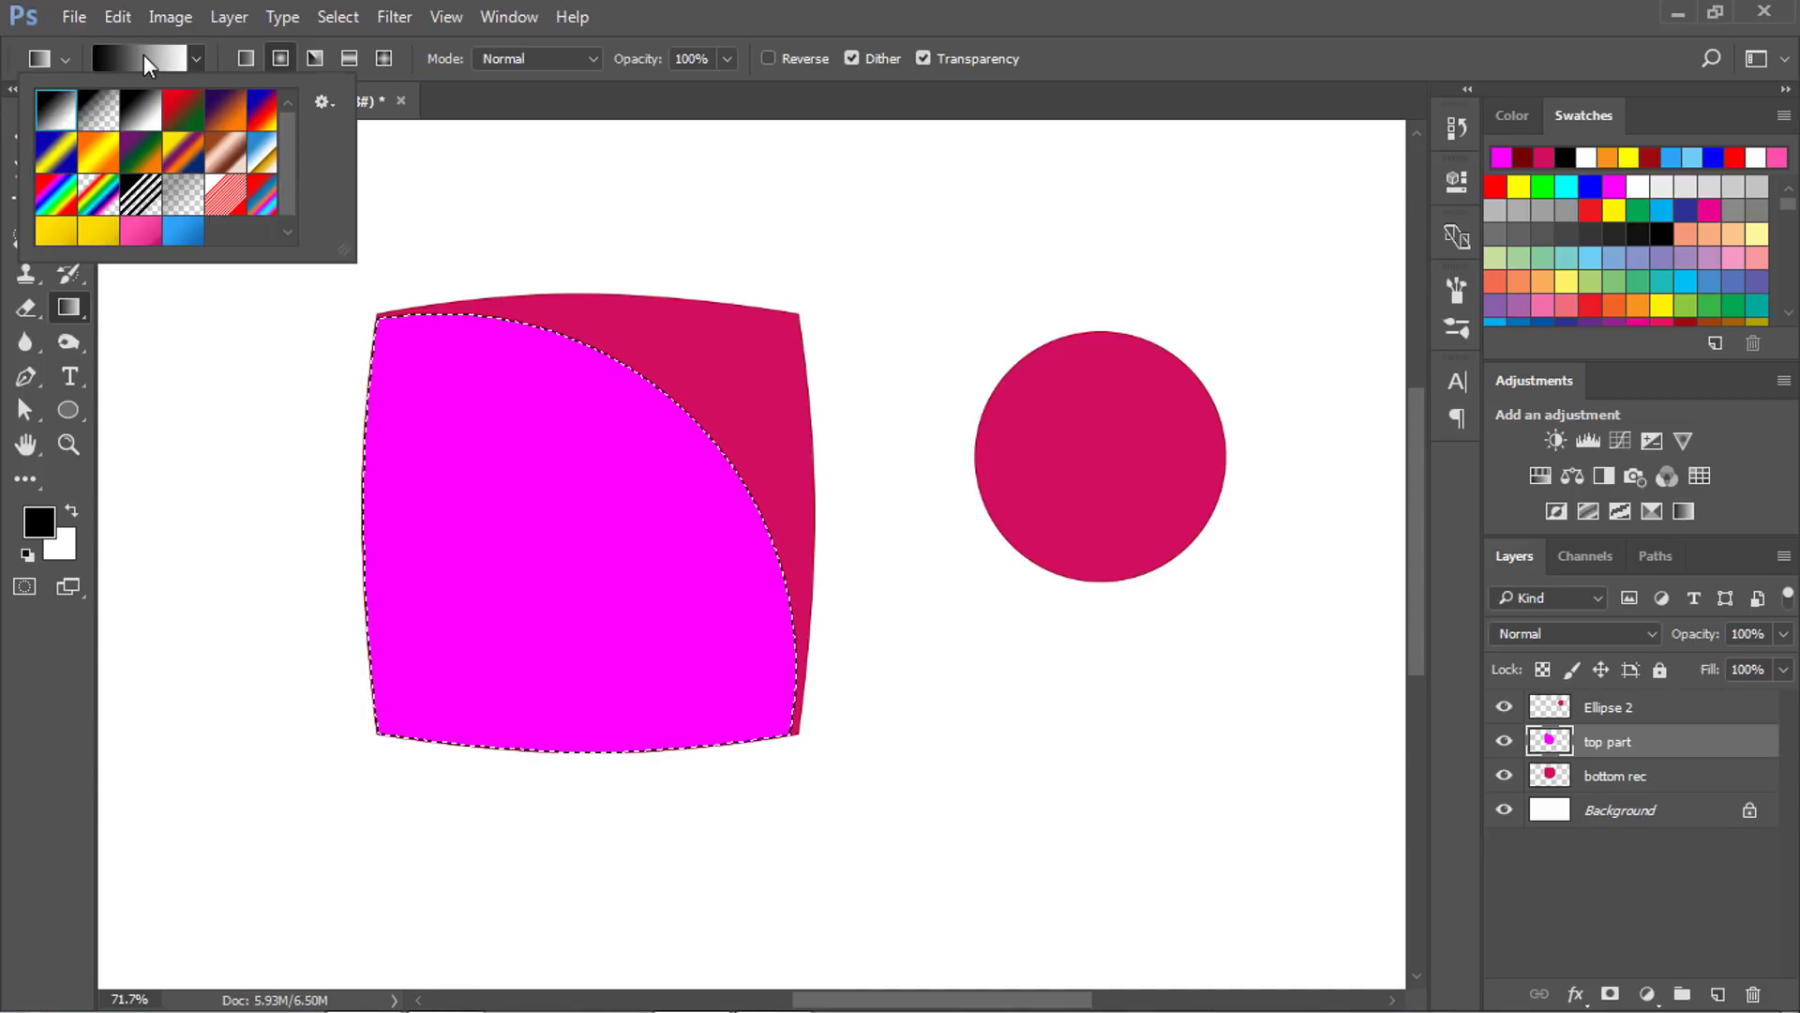
left_click(142, 55)
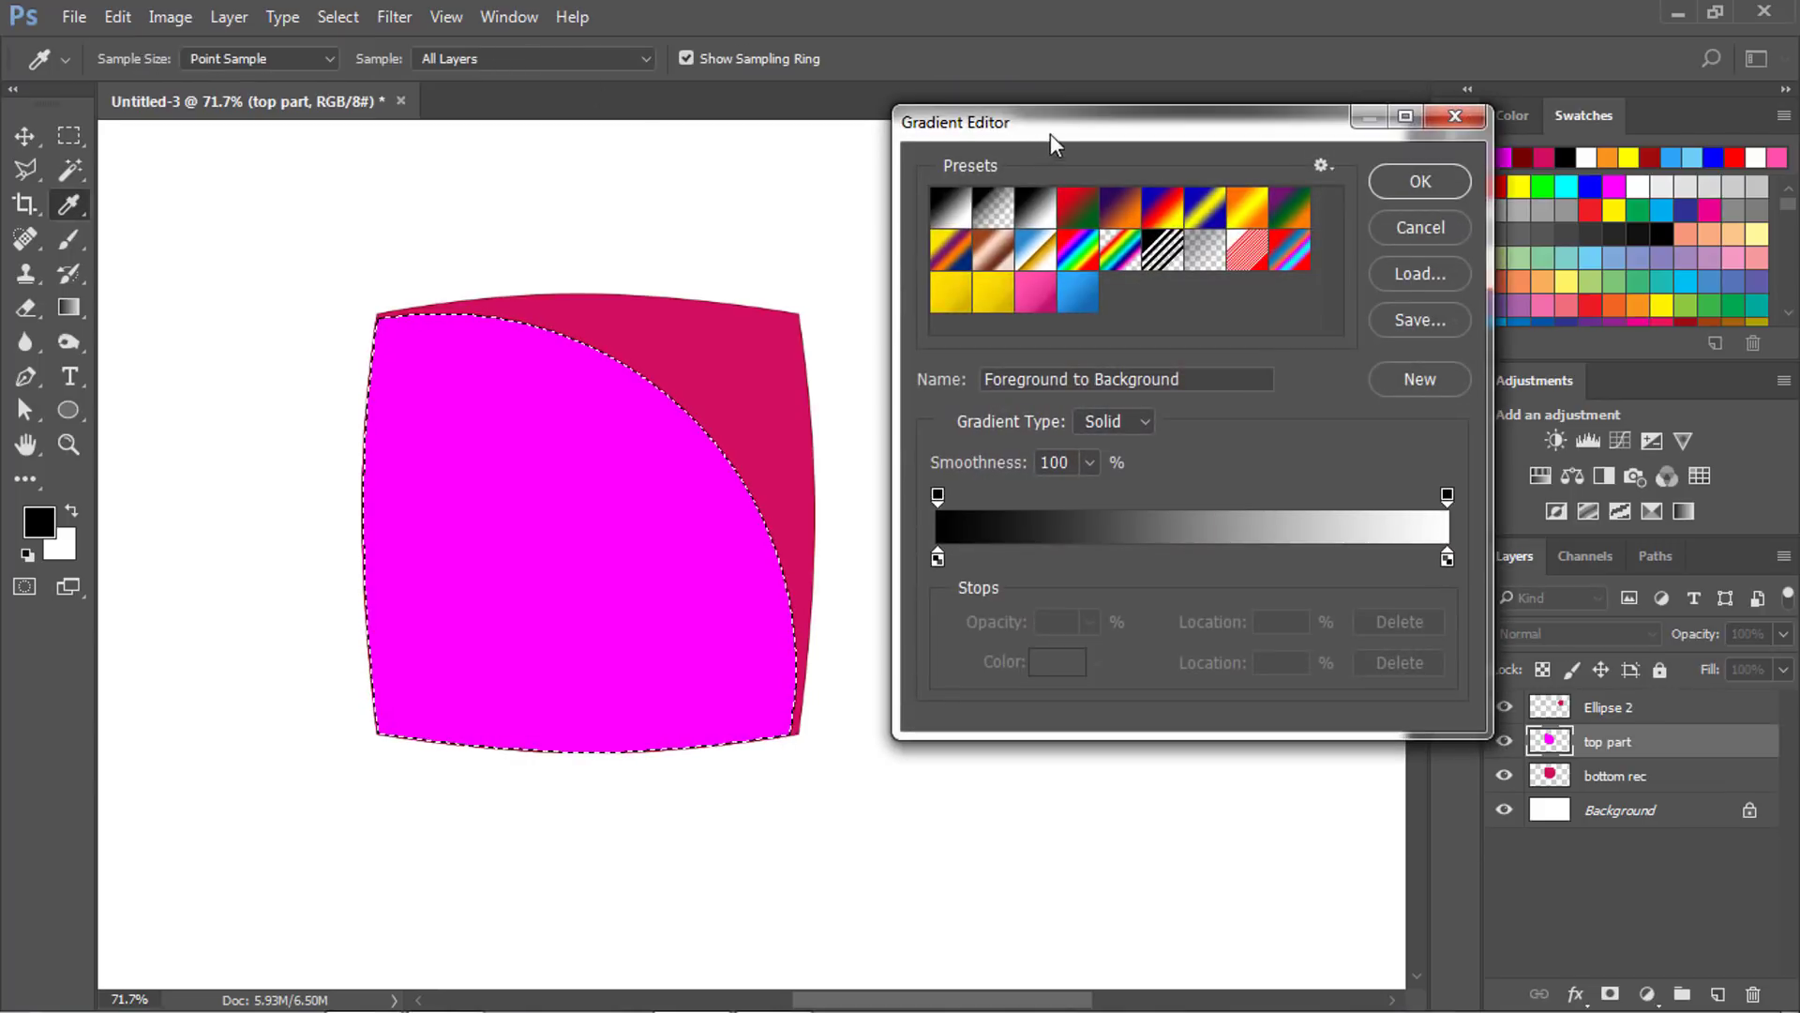
left_click_drag(1057, 193, 1048, 166)
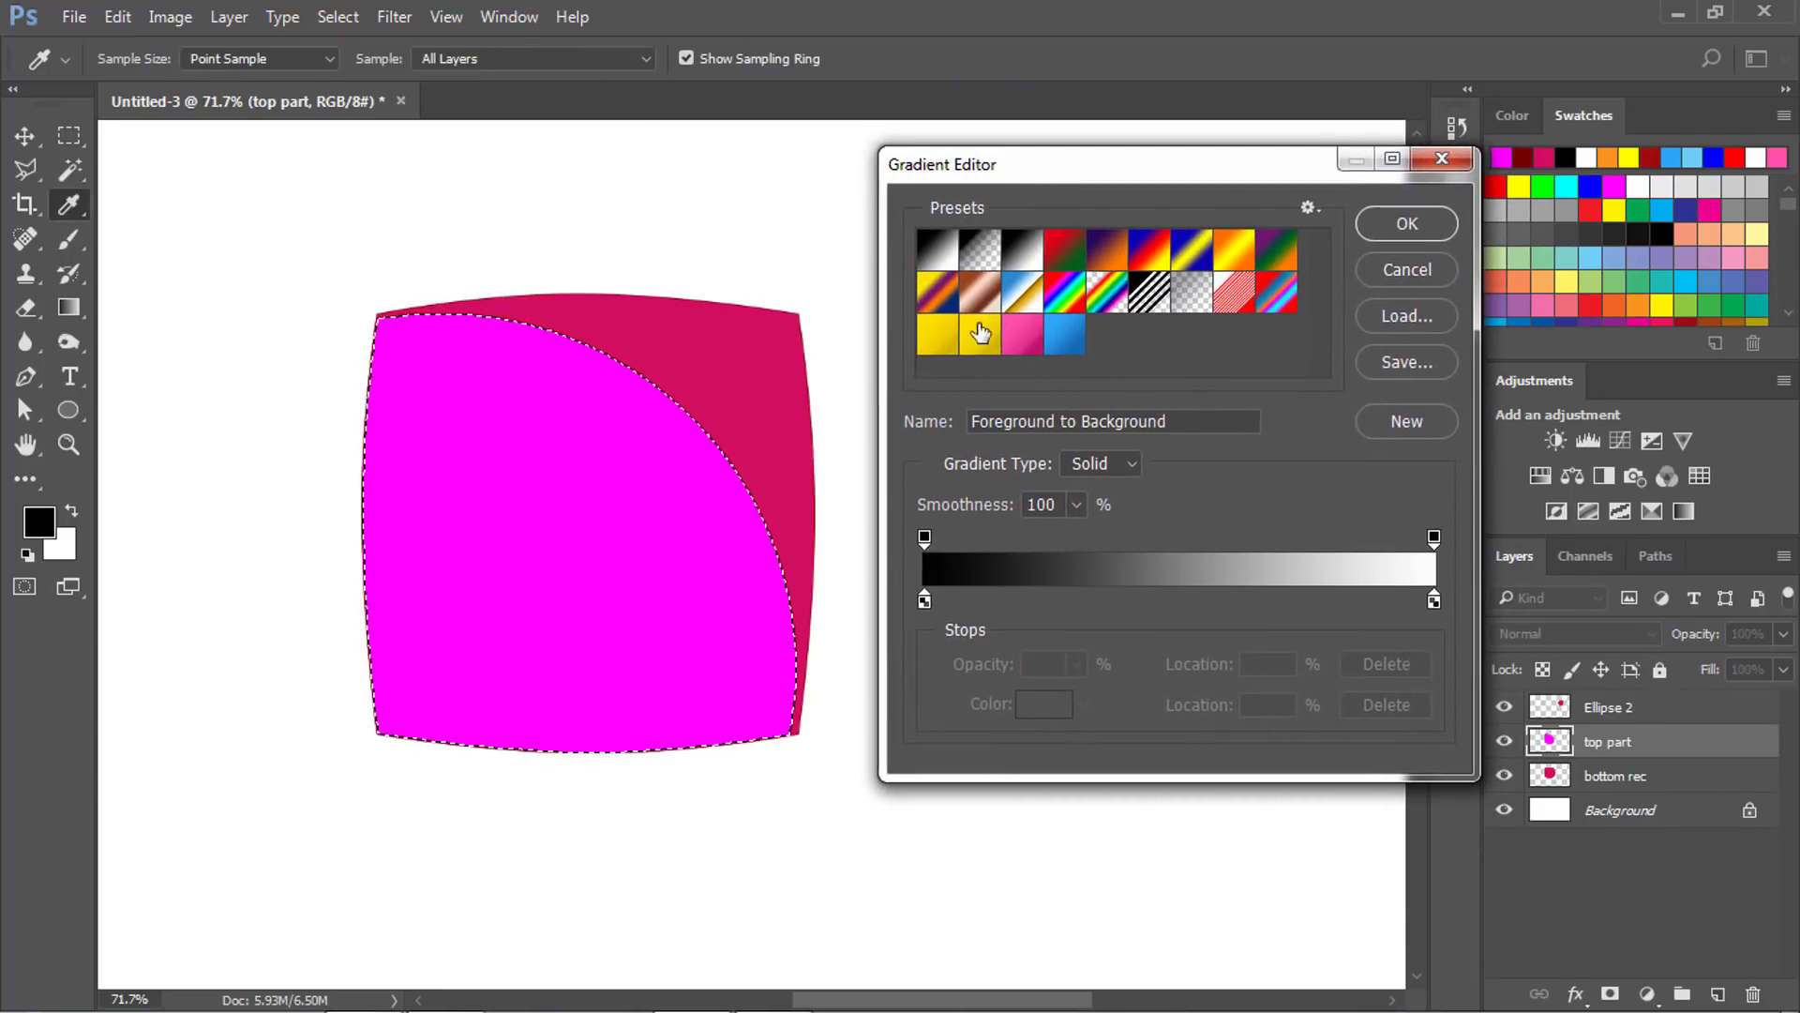
left_click(1025, 338)
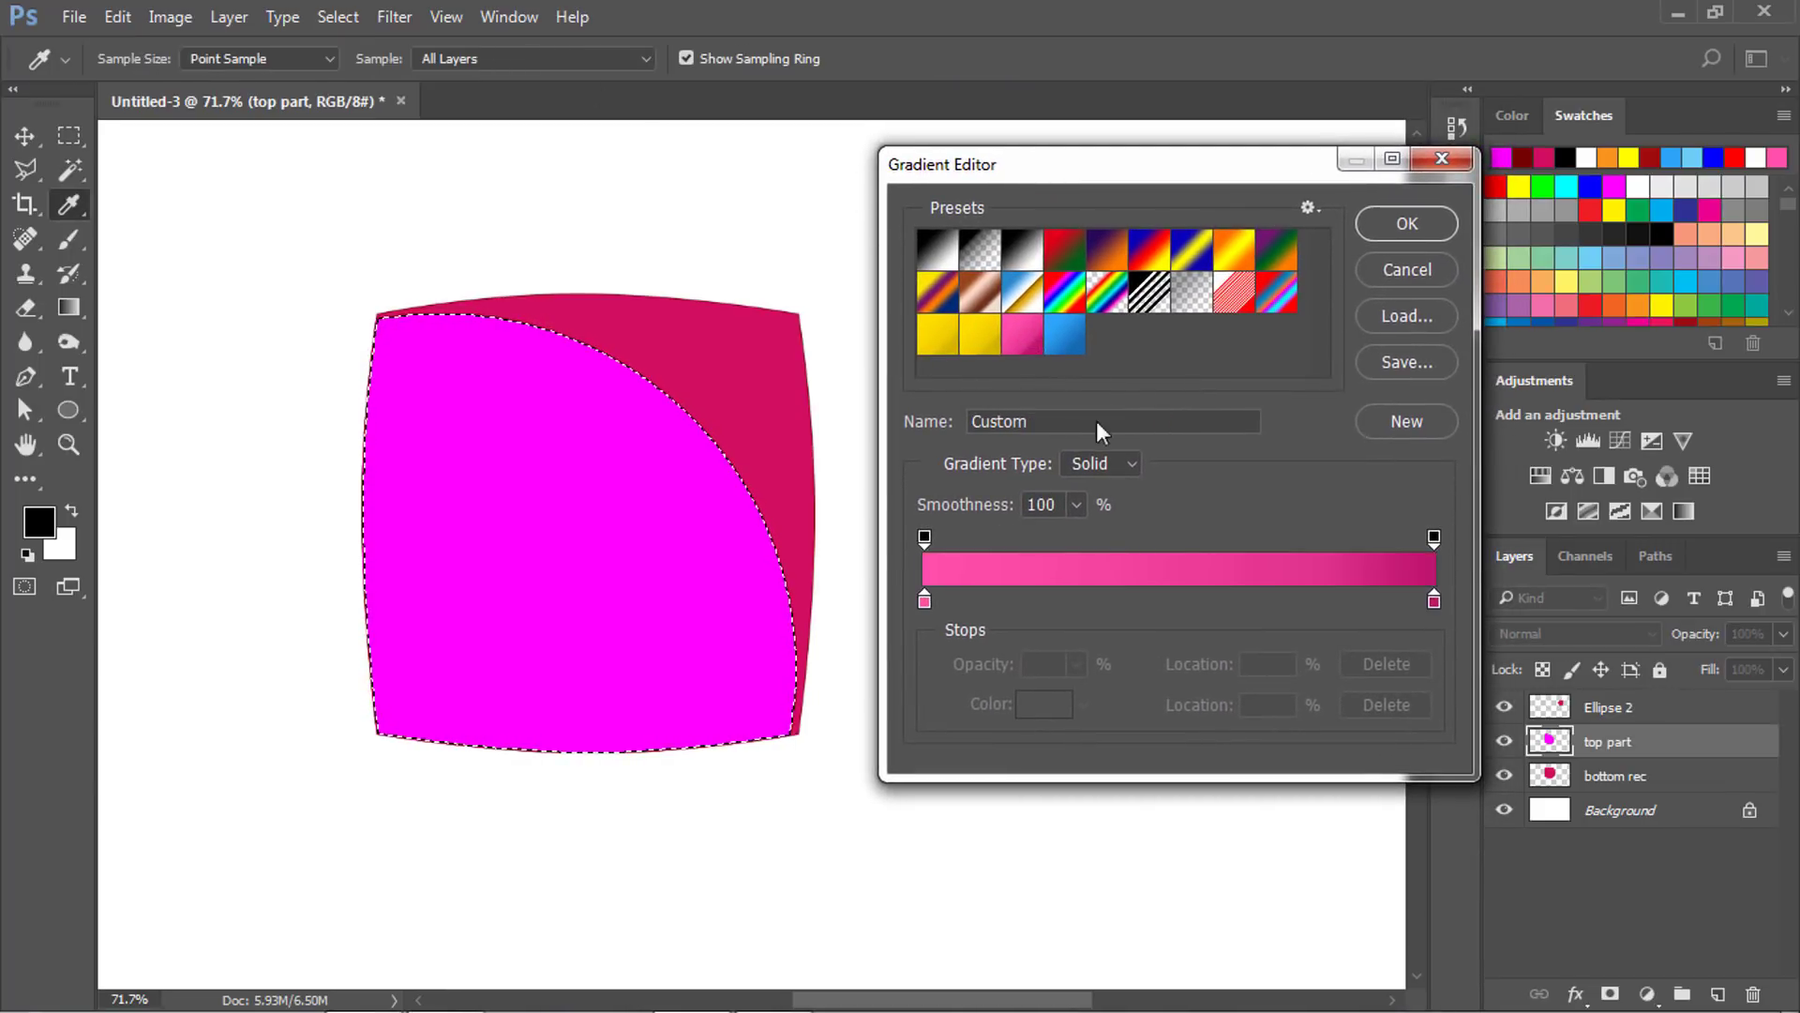
left_click(925, 600)
left_click(1046, 705)
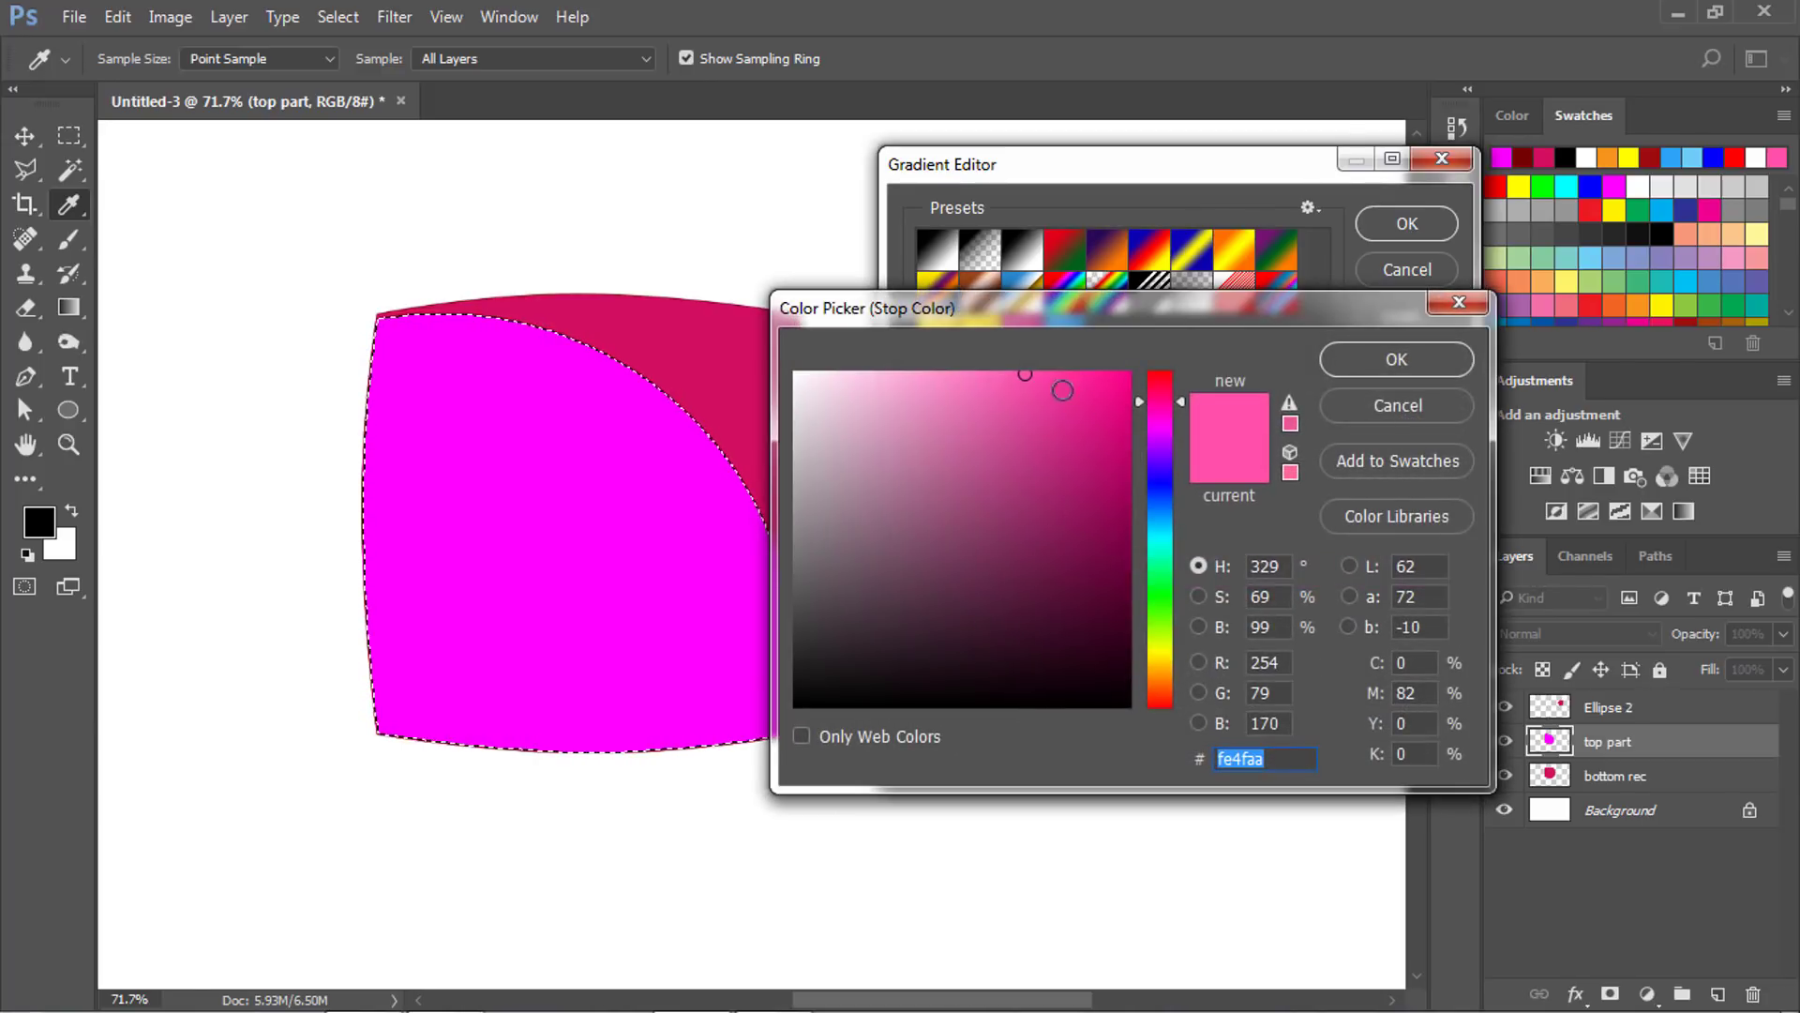
left_click(1365, 354)
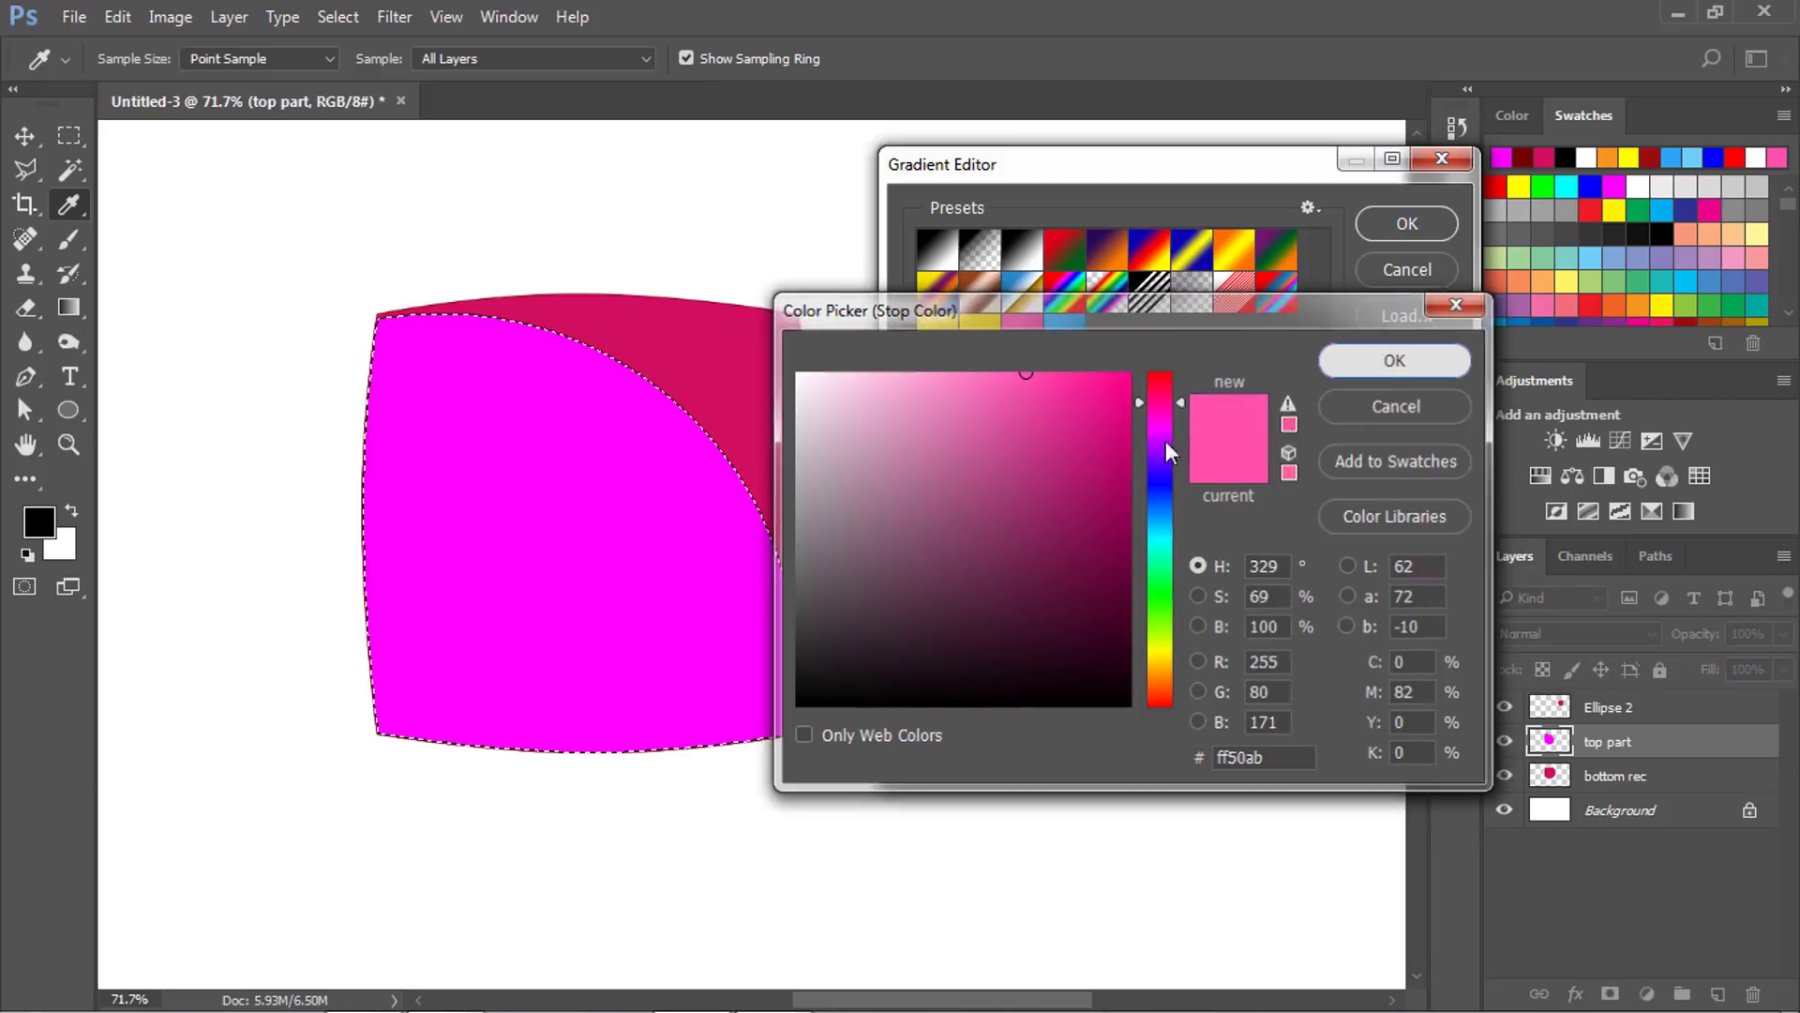
Set the right stop to deep magenta b81168 and the gradient midpoint to 61%.
left_click(1433, 601)
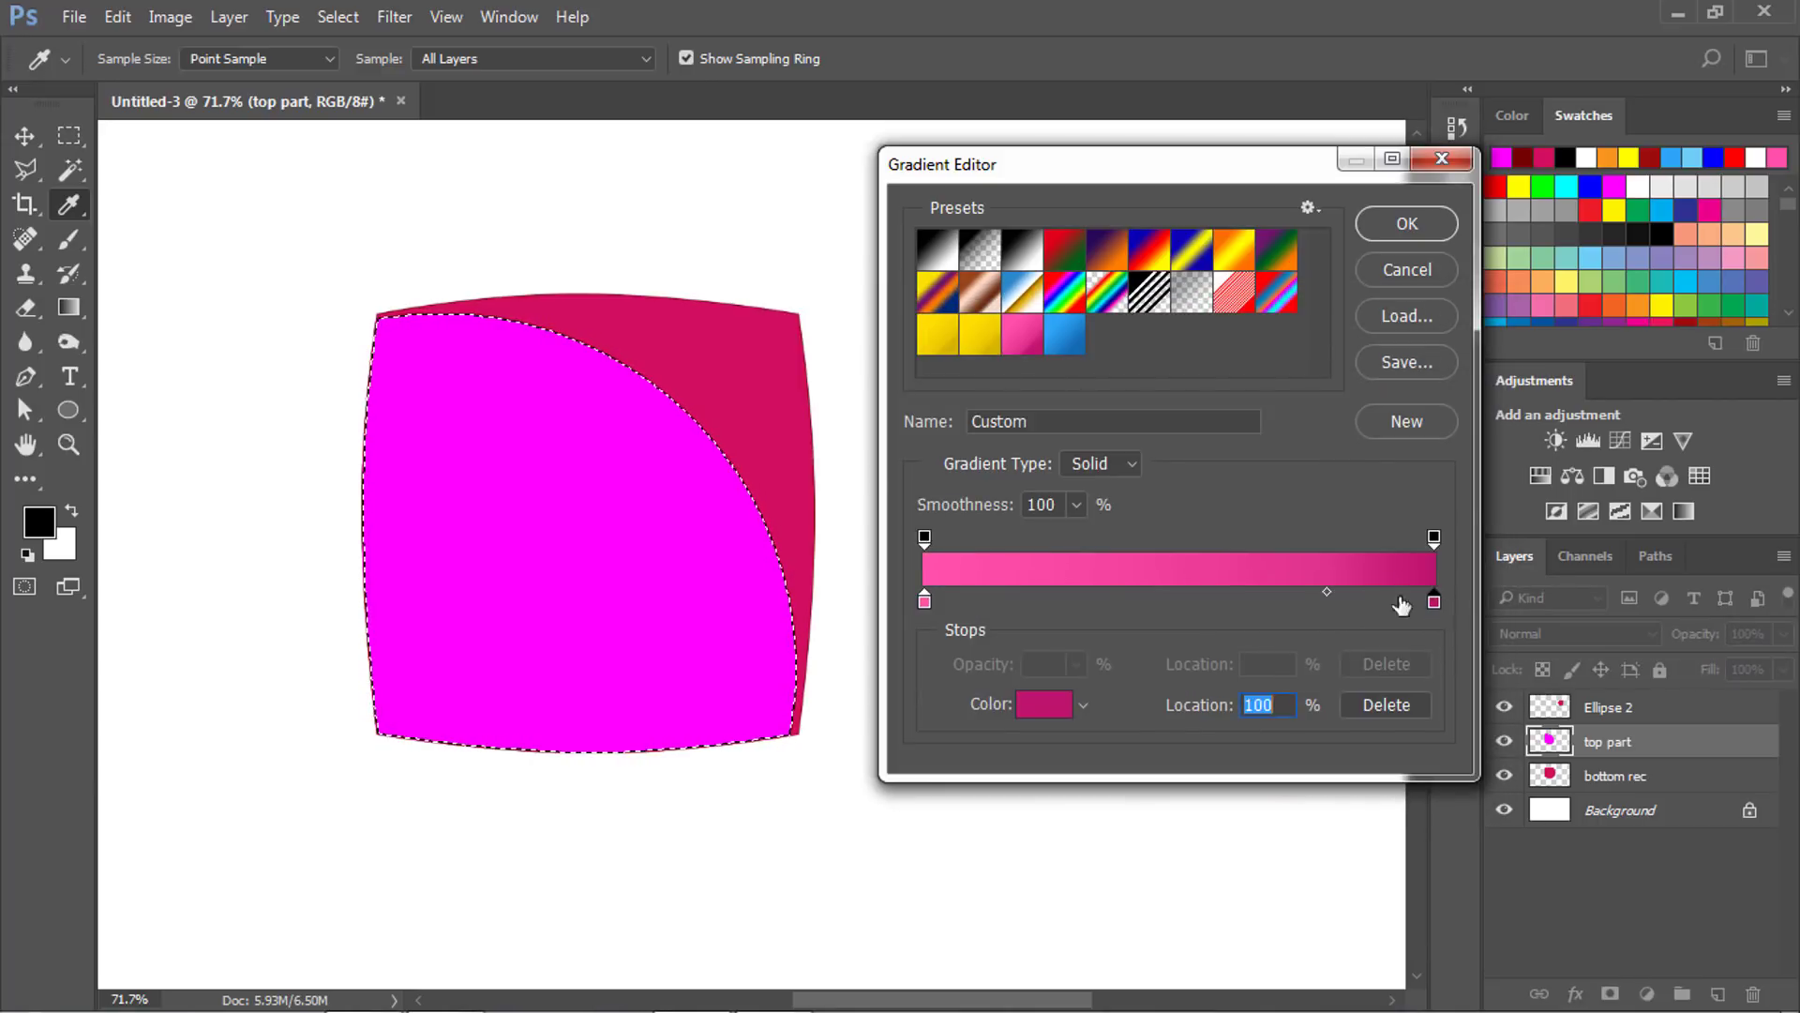
left_click(1046, 706)
mouse_move(1090, 311)
left_mouse_down()
mouse_move(1078, 560)
mouse_move(1102, 497)
left_mouse_up()
left_click(1118, 584)
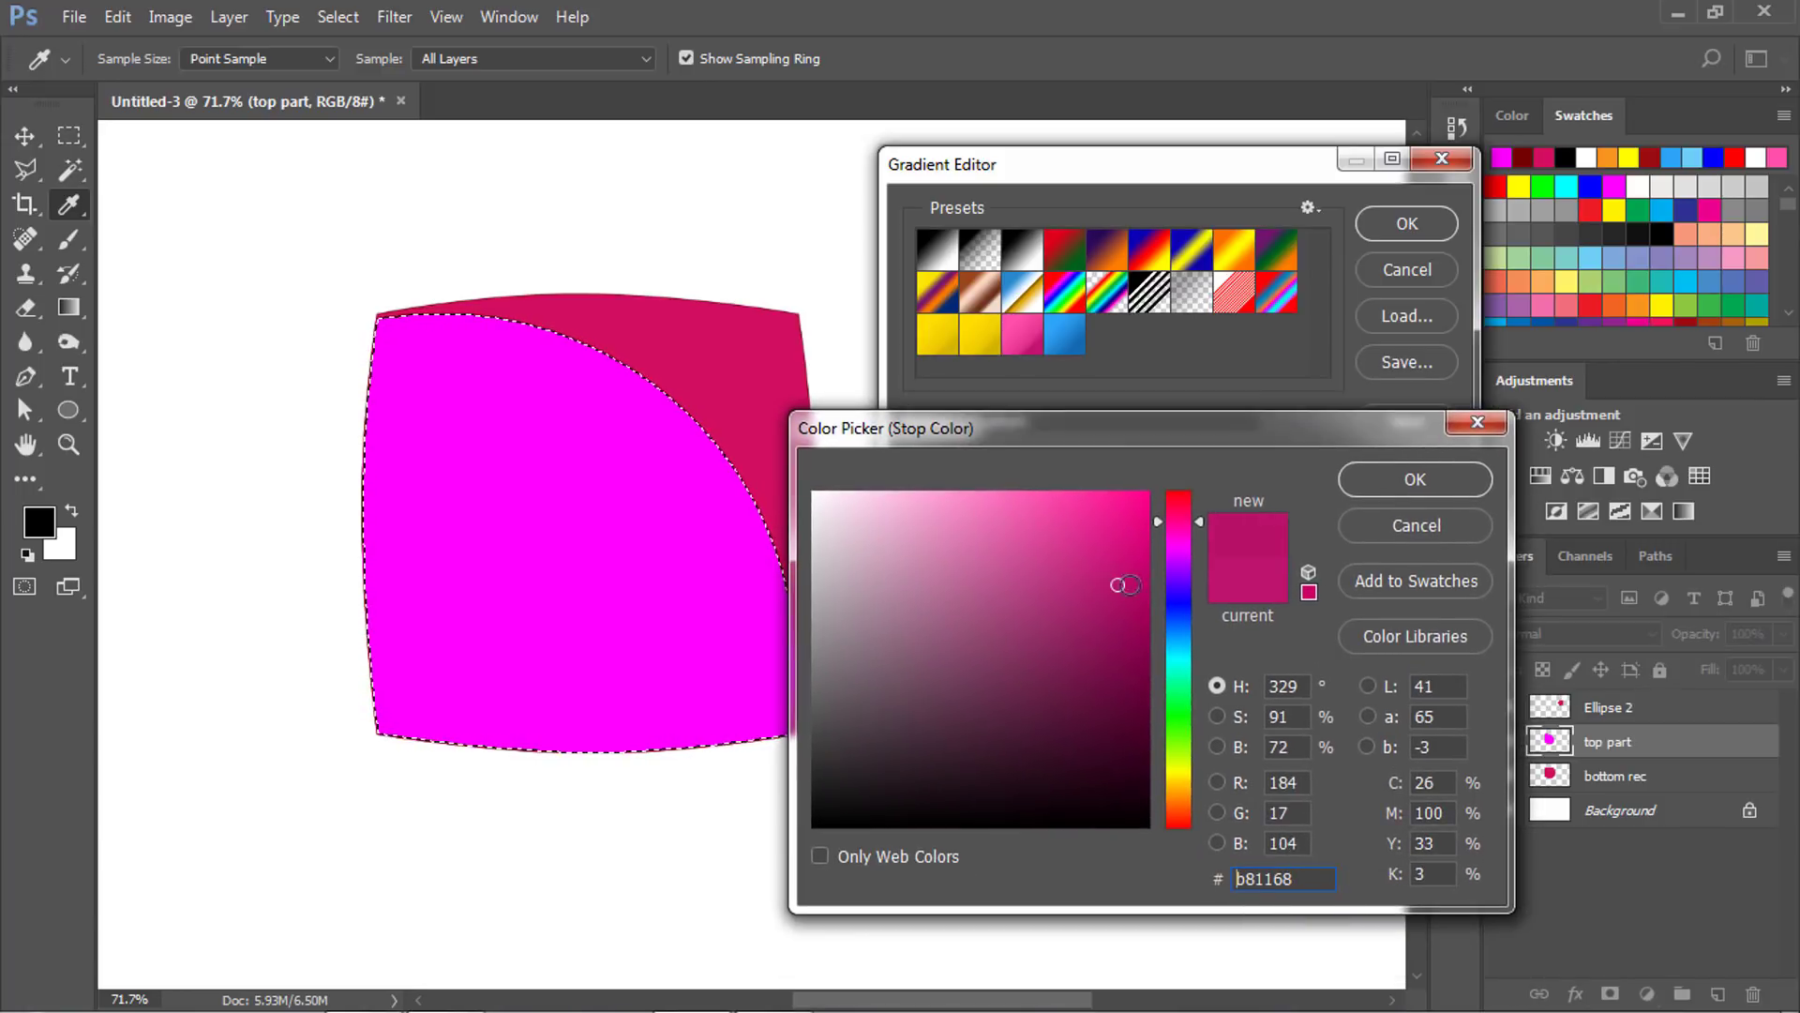
left_click(1399, 481)
left_click(1280, 594)
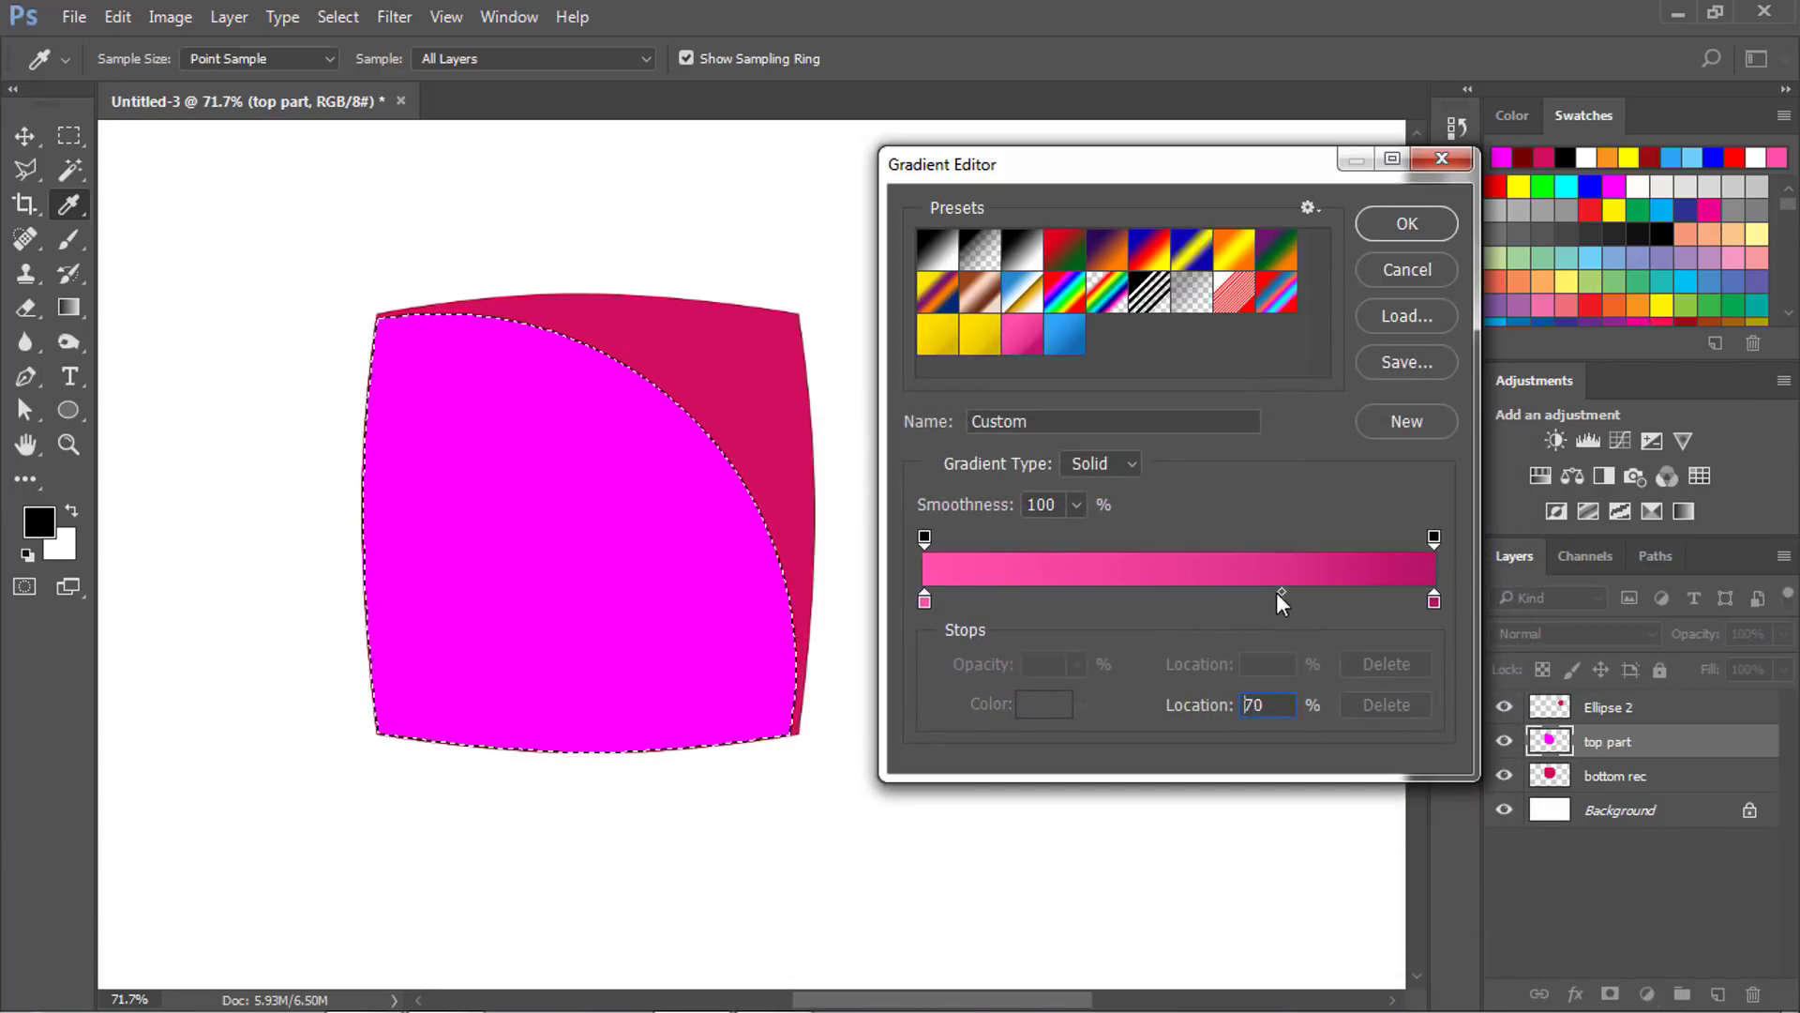
left_click_drag(1277, 594, 1228, 594)
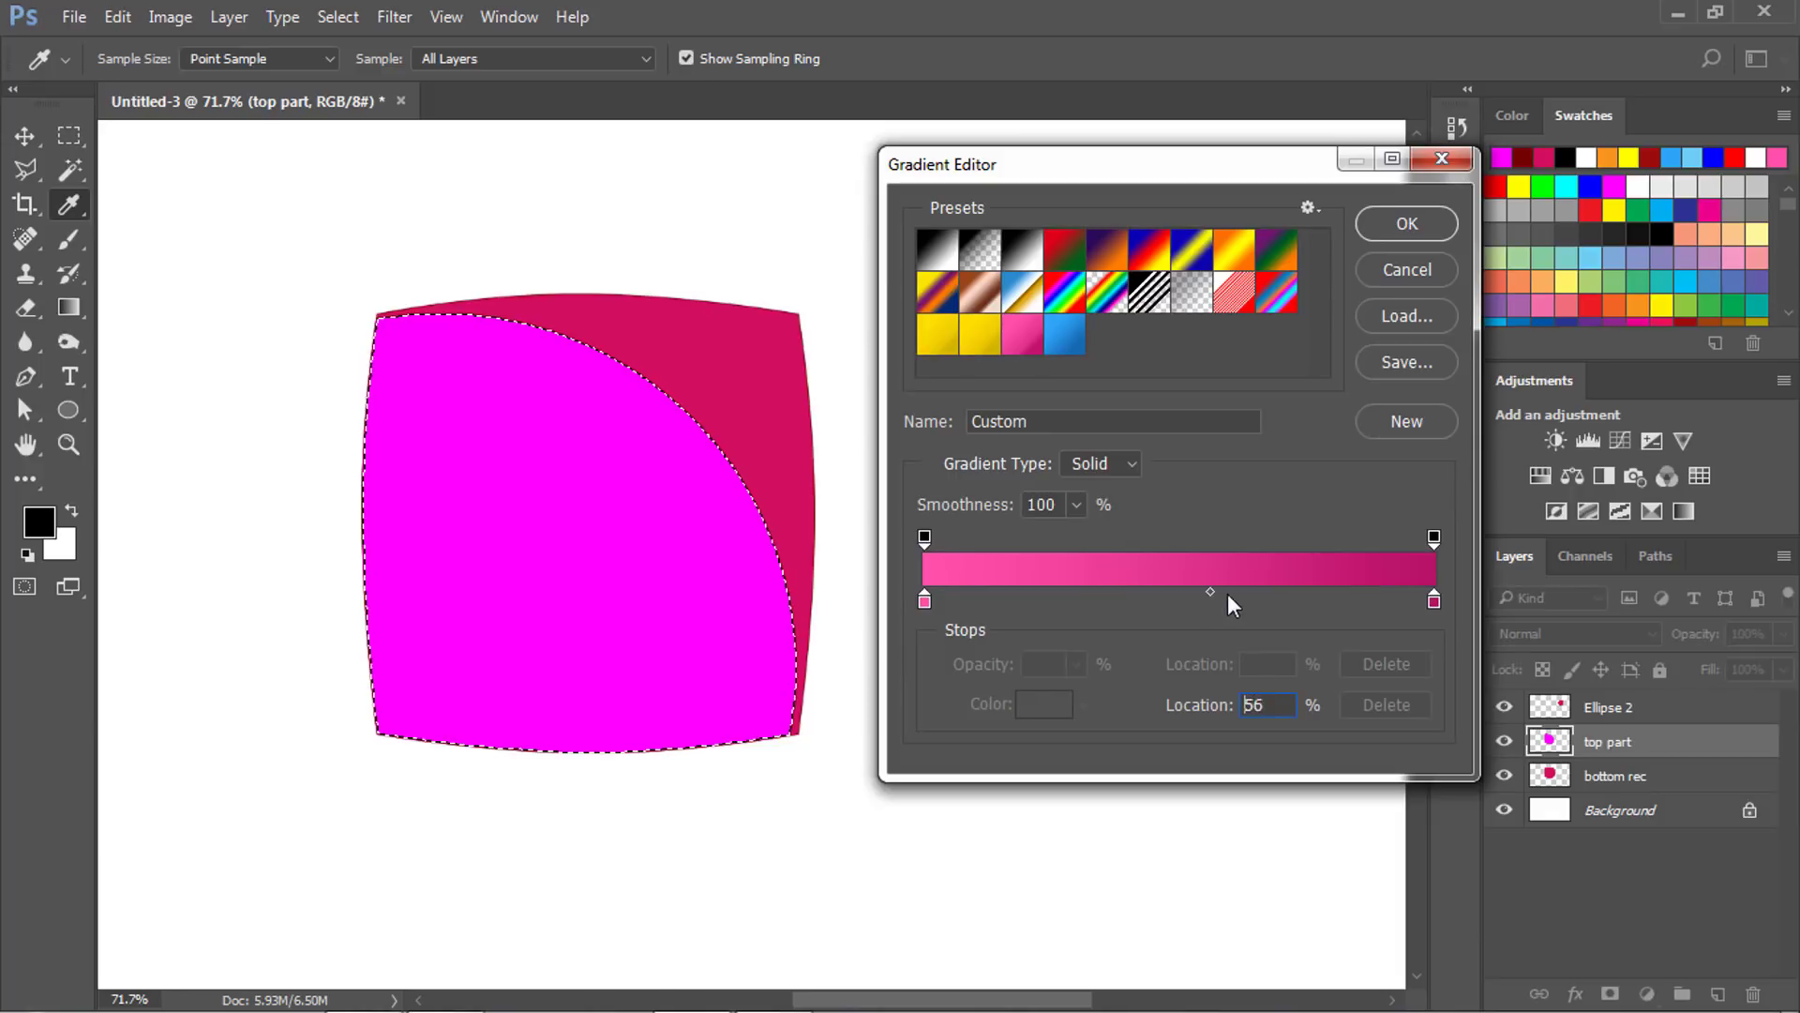
left_click(1374, 225)
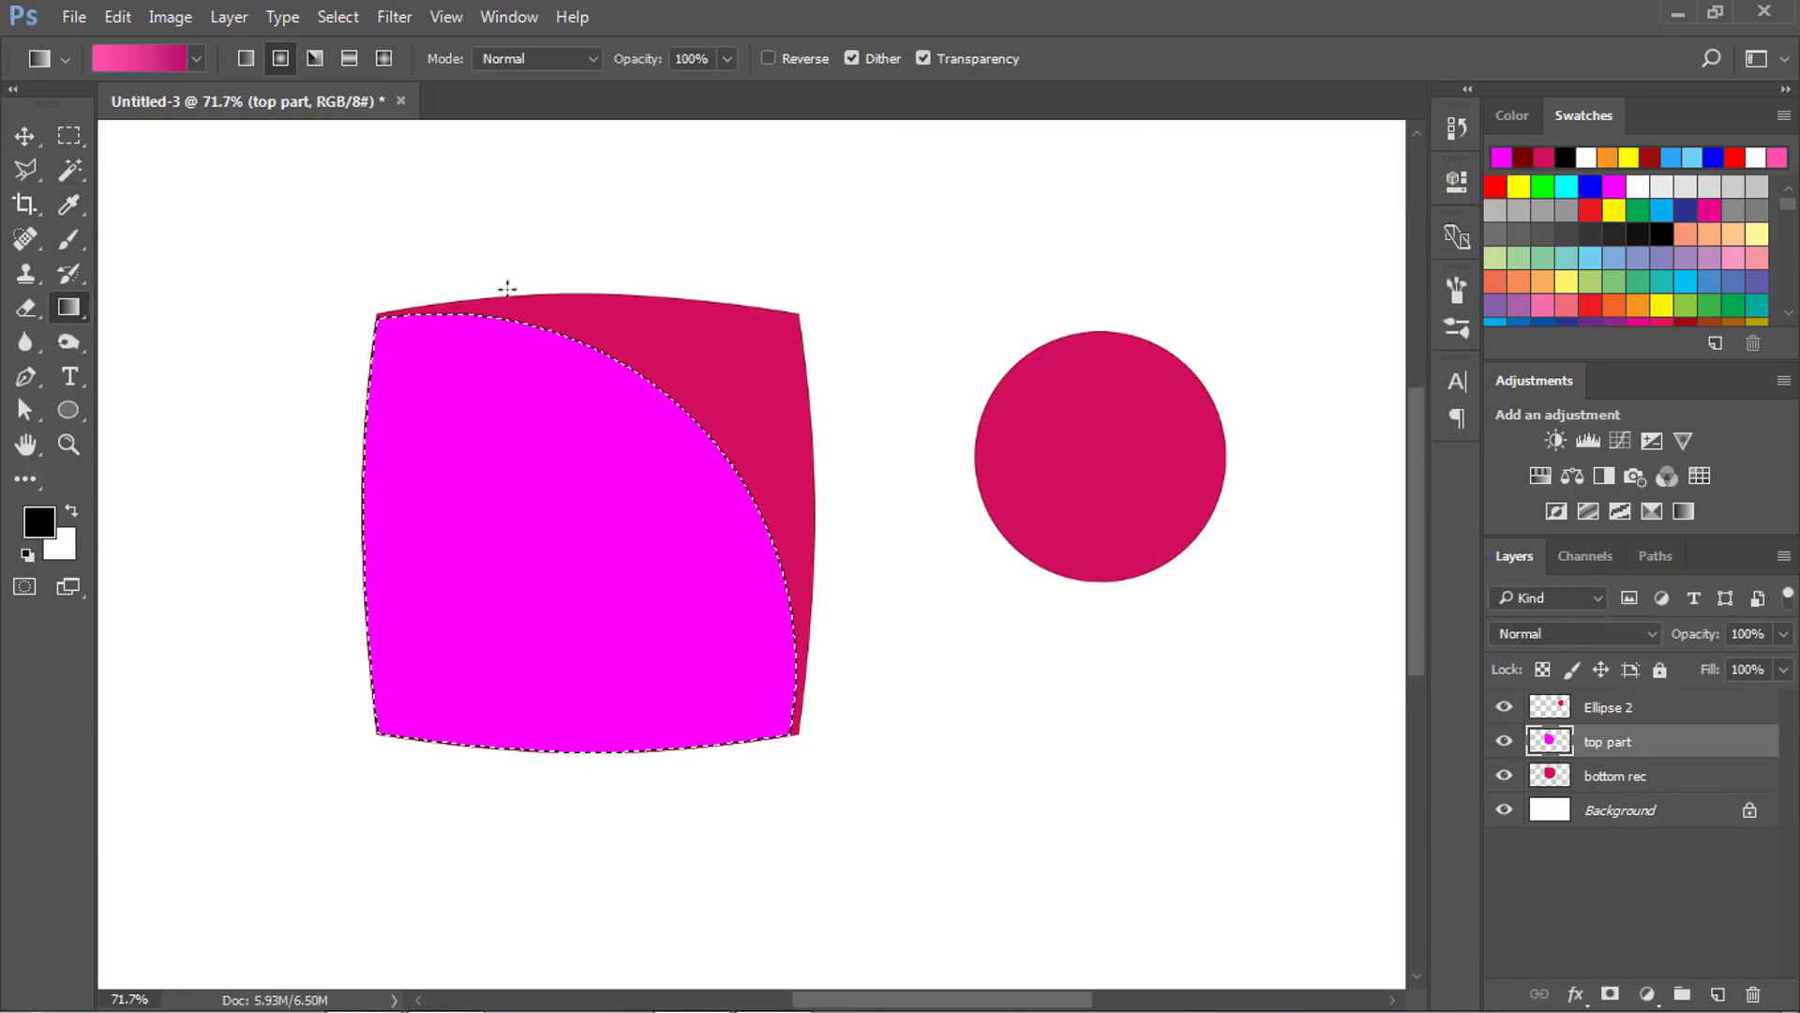
Fill the top part with a radial pink gradient dragged out from the shape's centre.
left_click(280, 60)
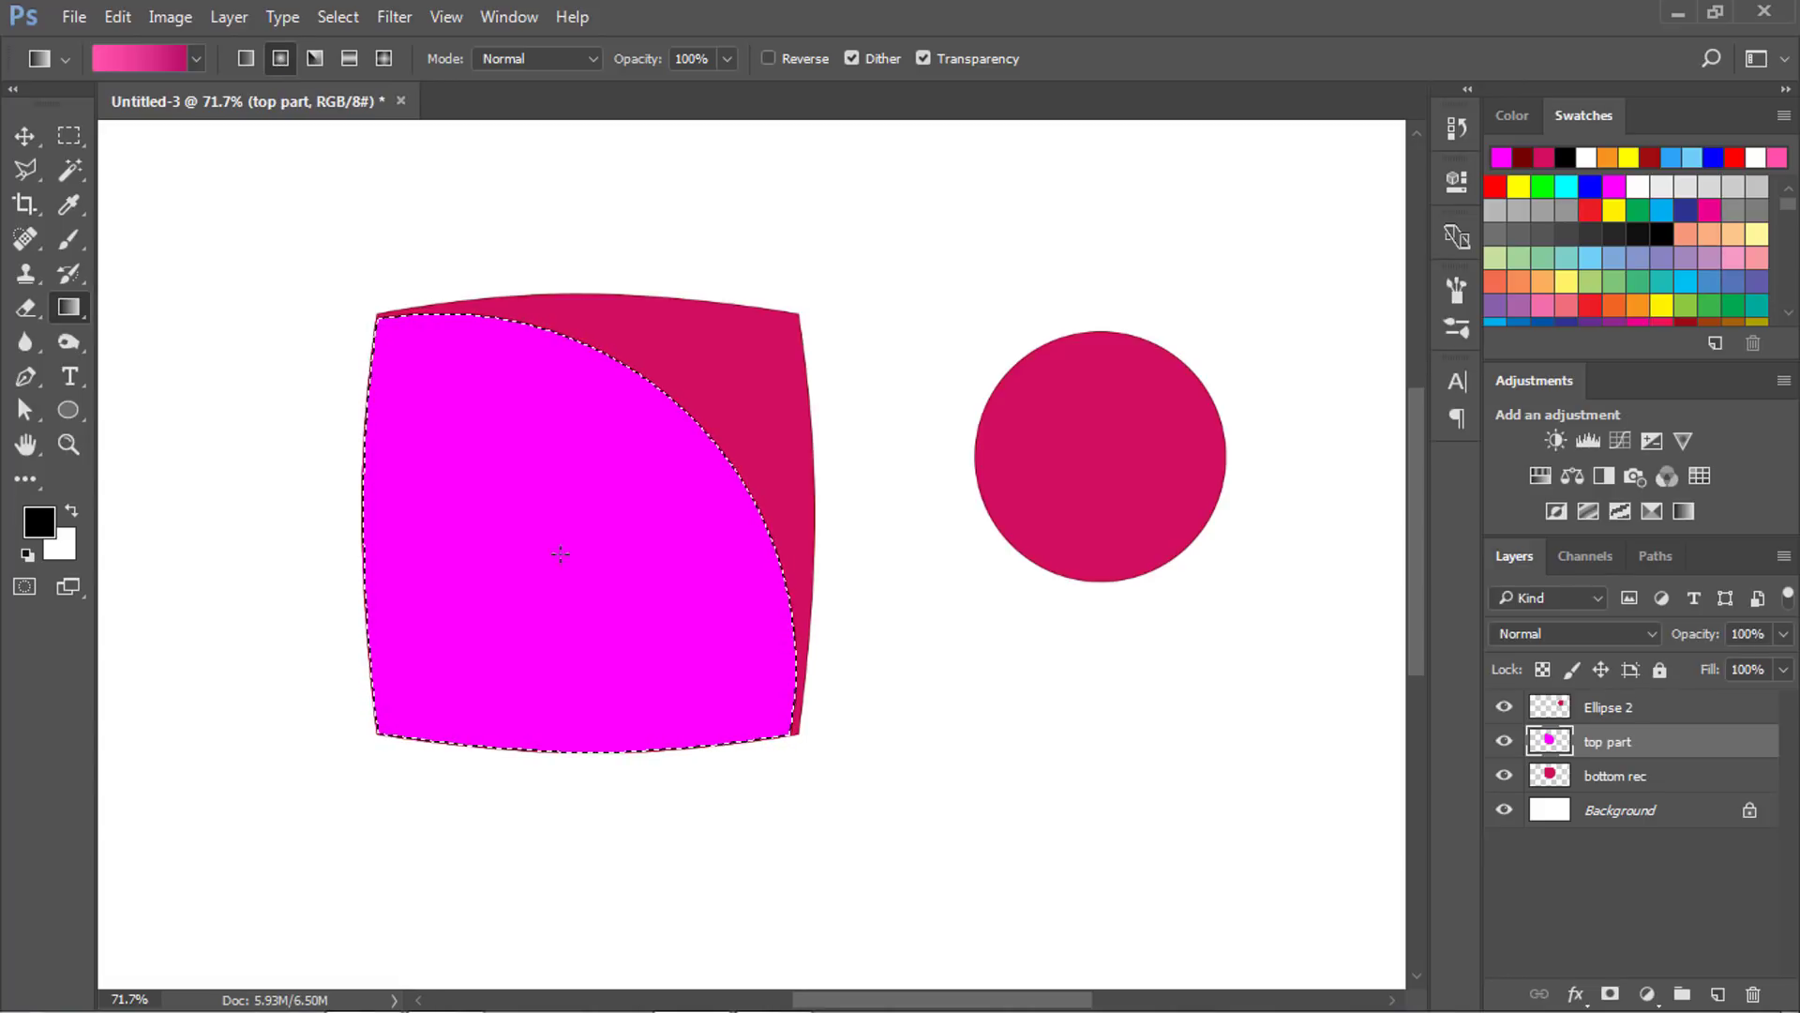
left_click_drag(623, 658, 735, 846)
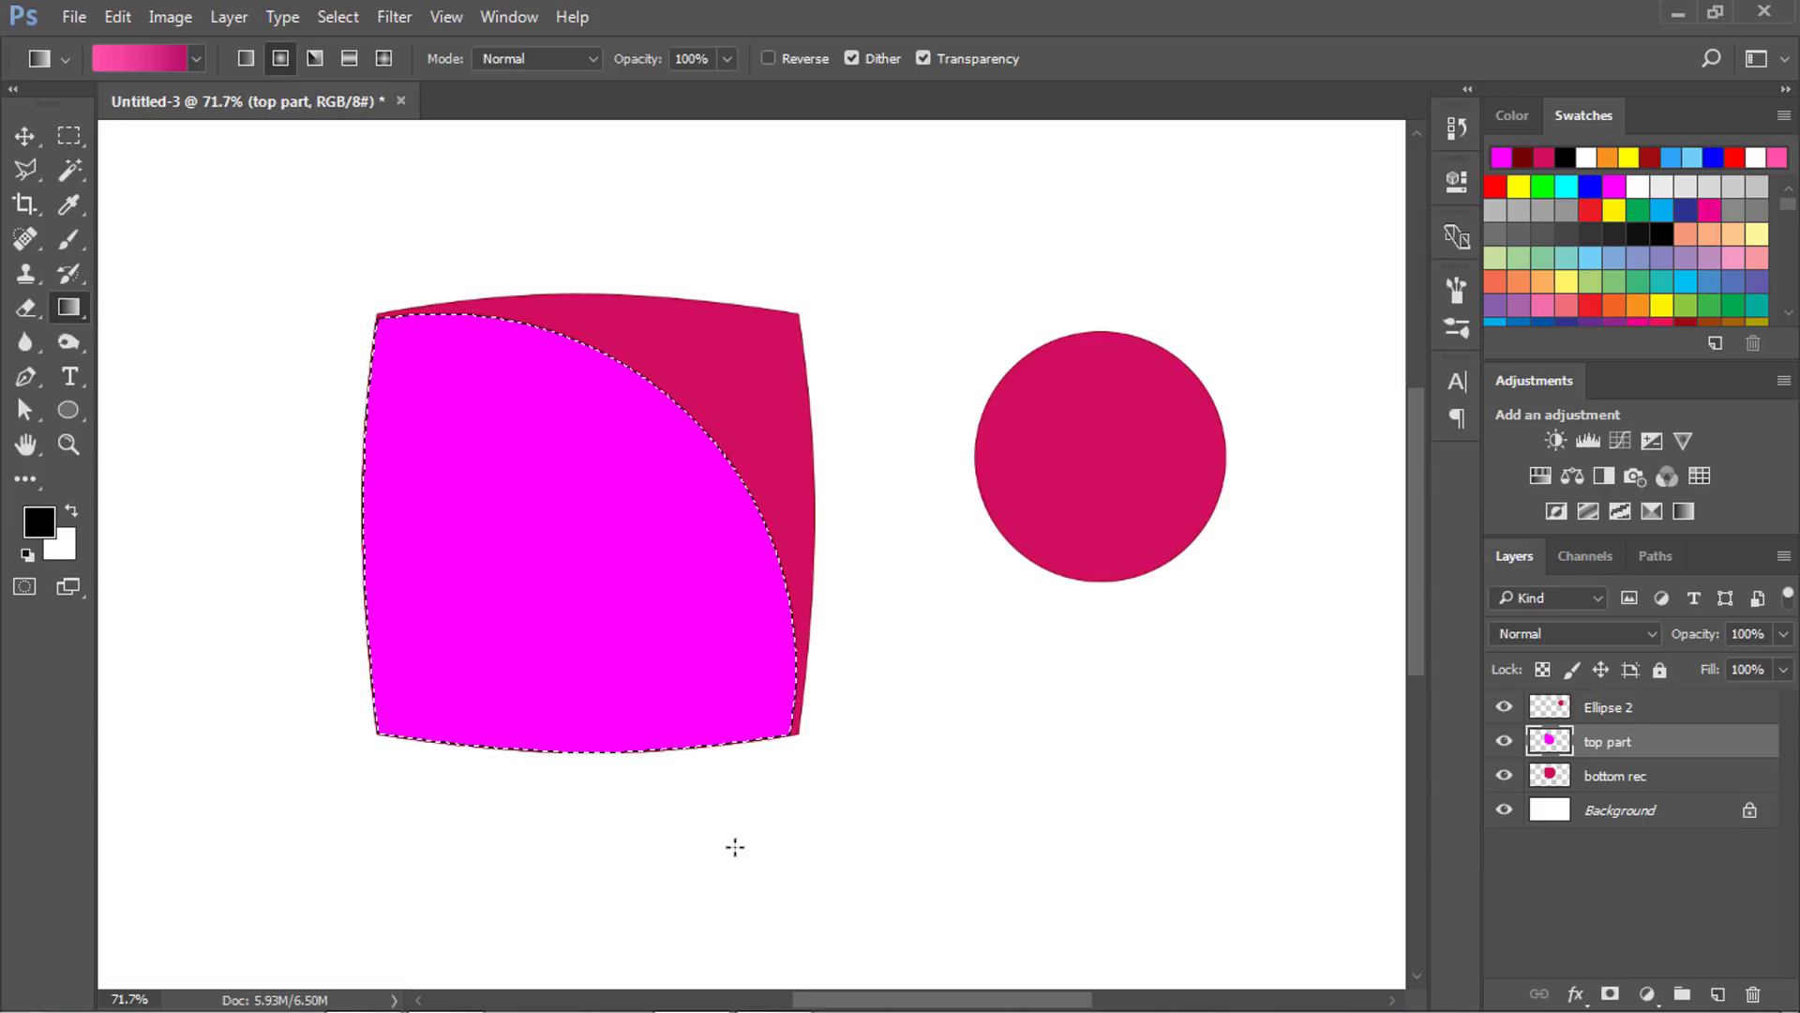
scroll(656, 525, "down", 1)
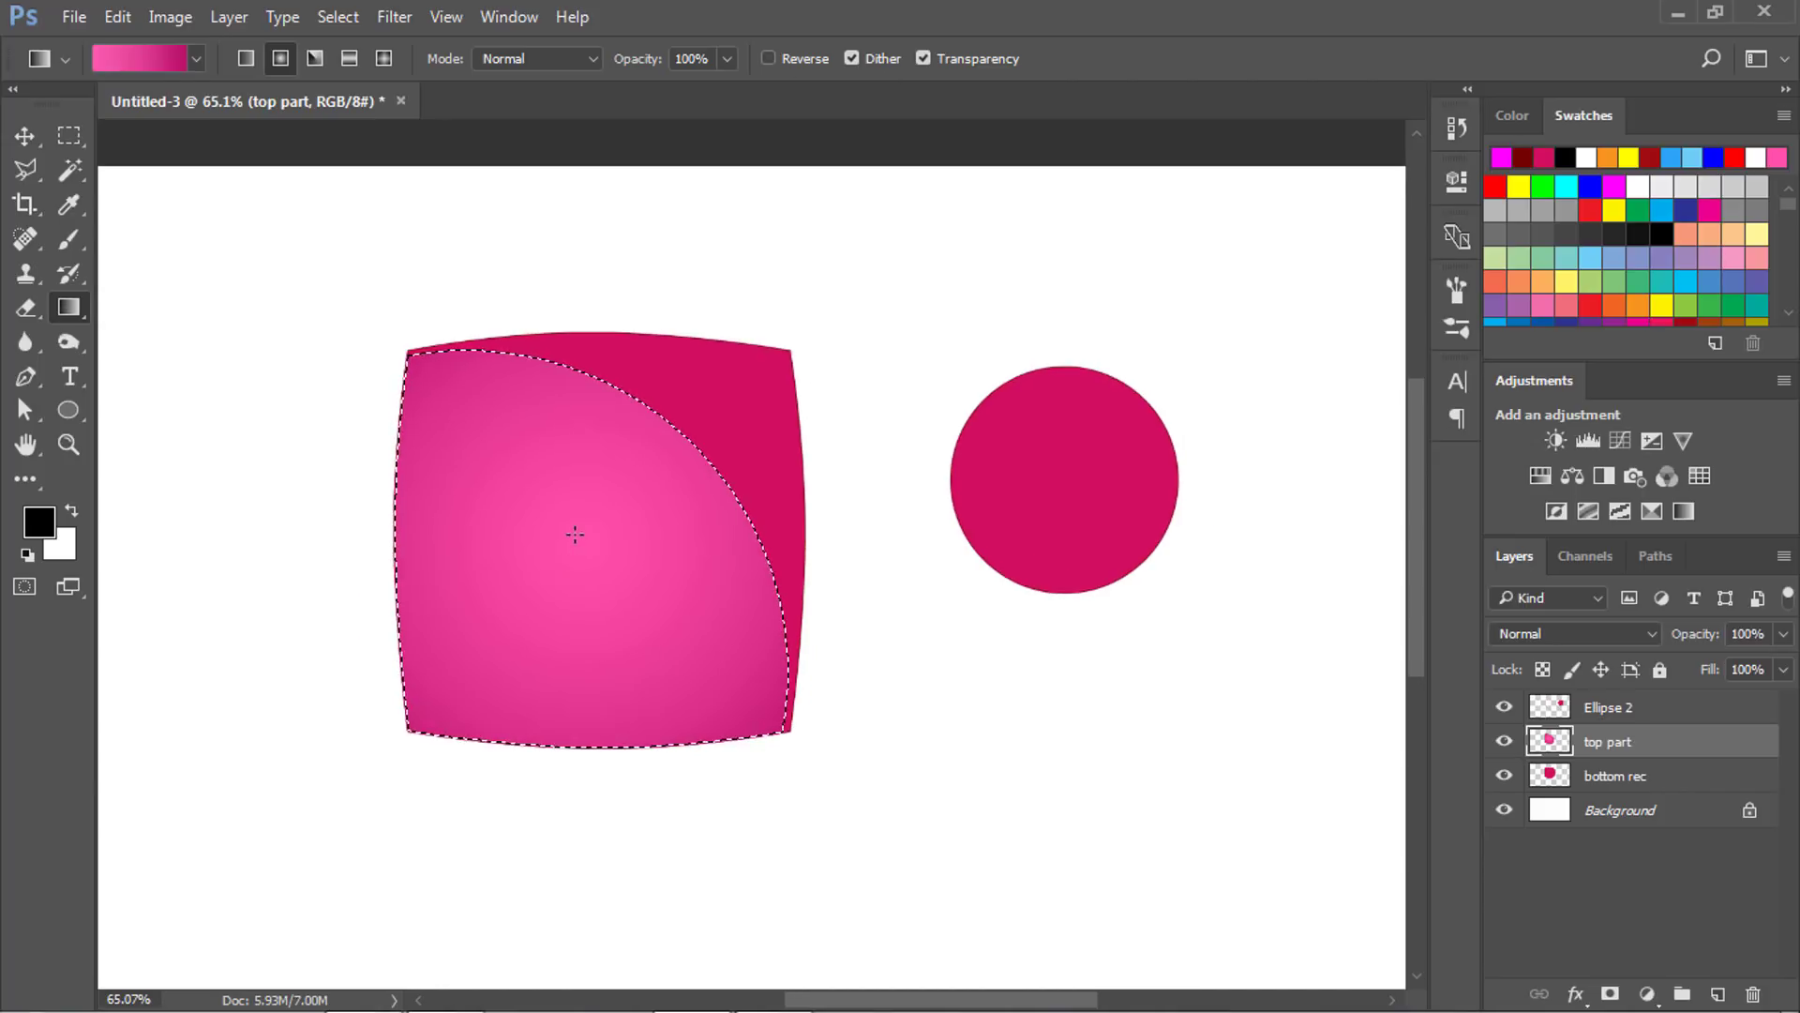
left_click_drag(574, 554, 603, 788)
scroll(618, 751, "down", 1)
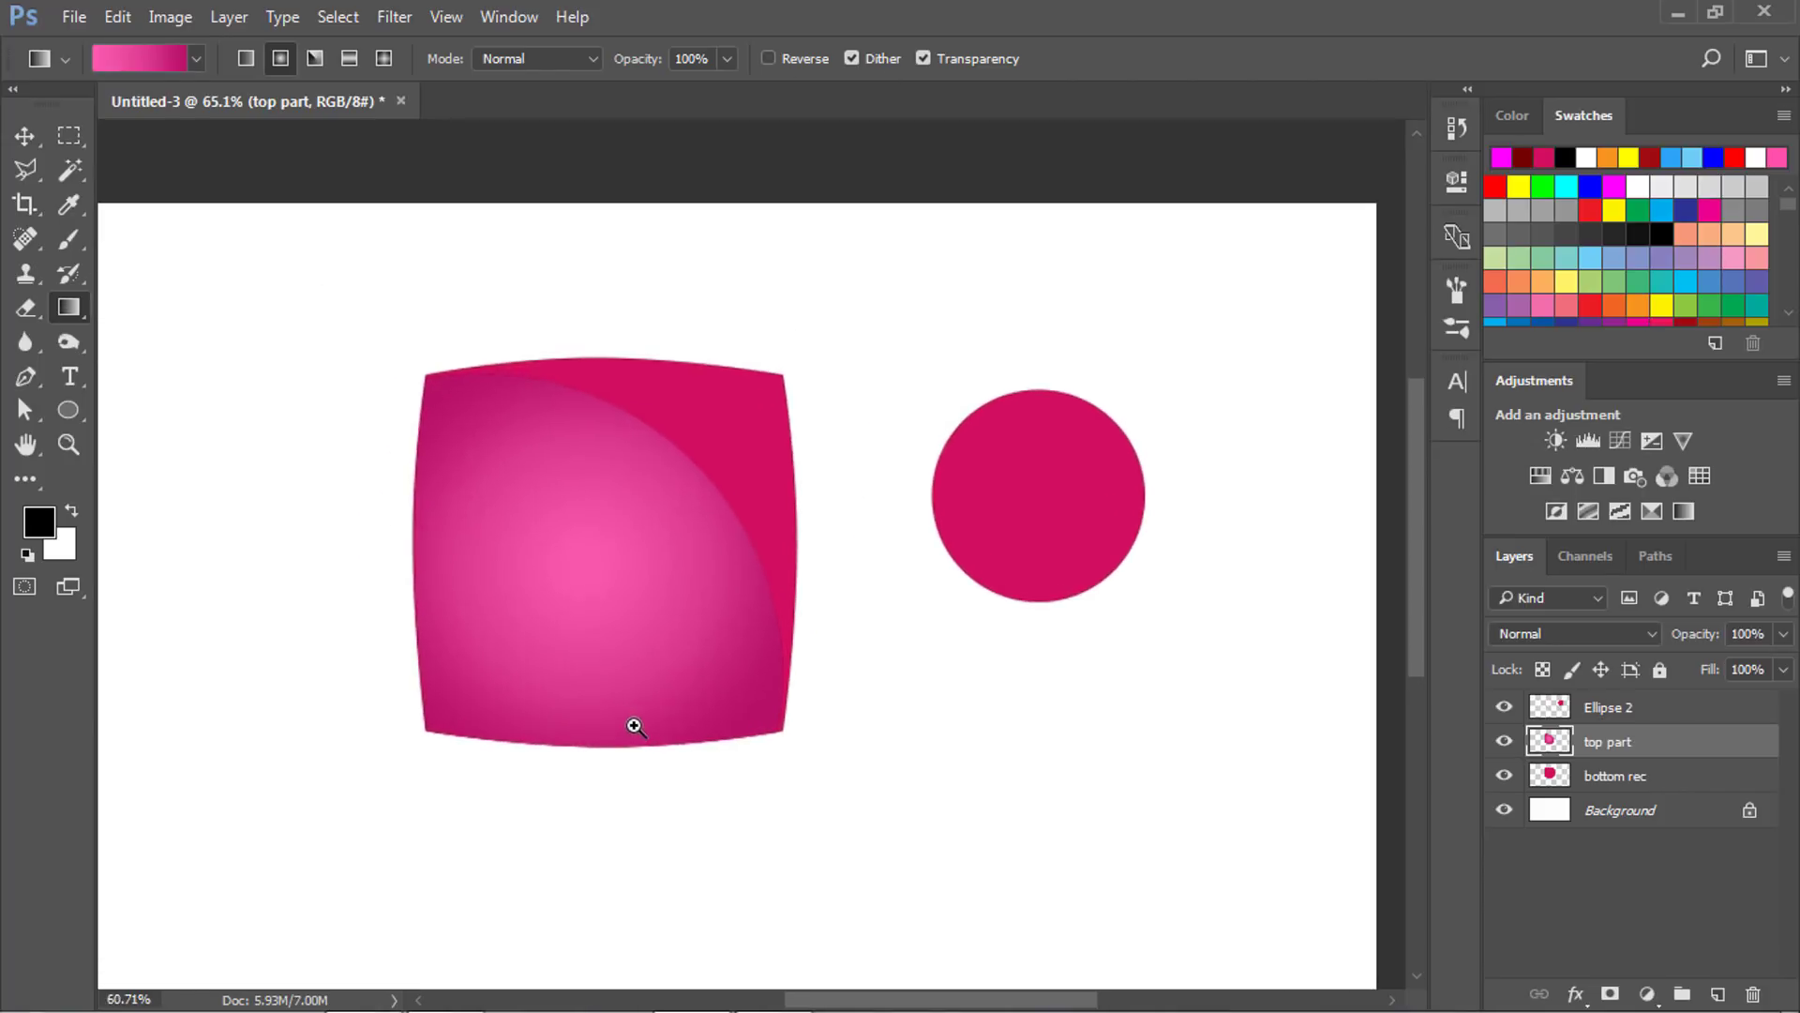
Deselect and make the bottom rec layer active, undoing an accidental move.
key("m")
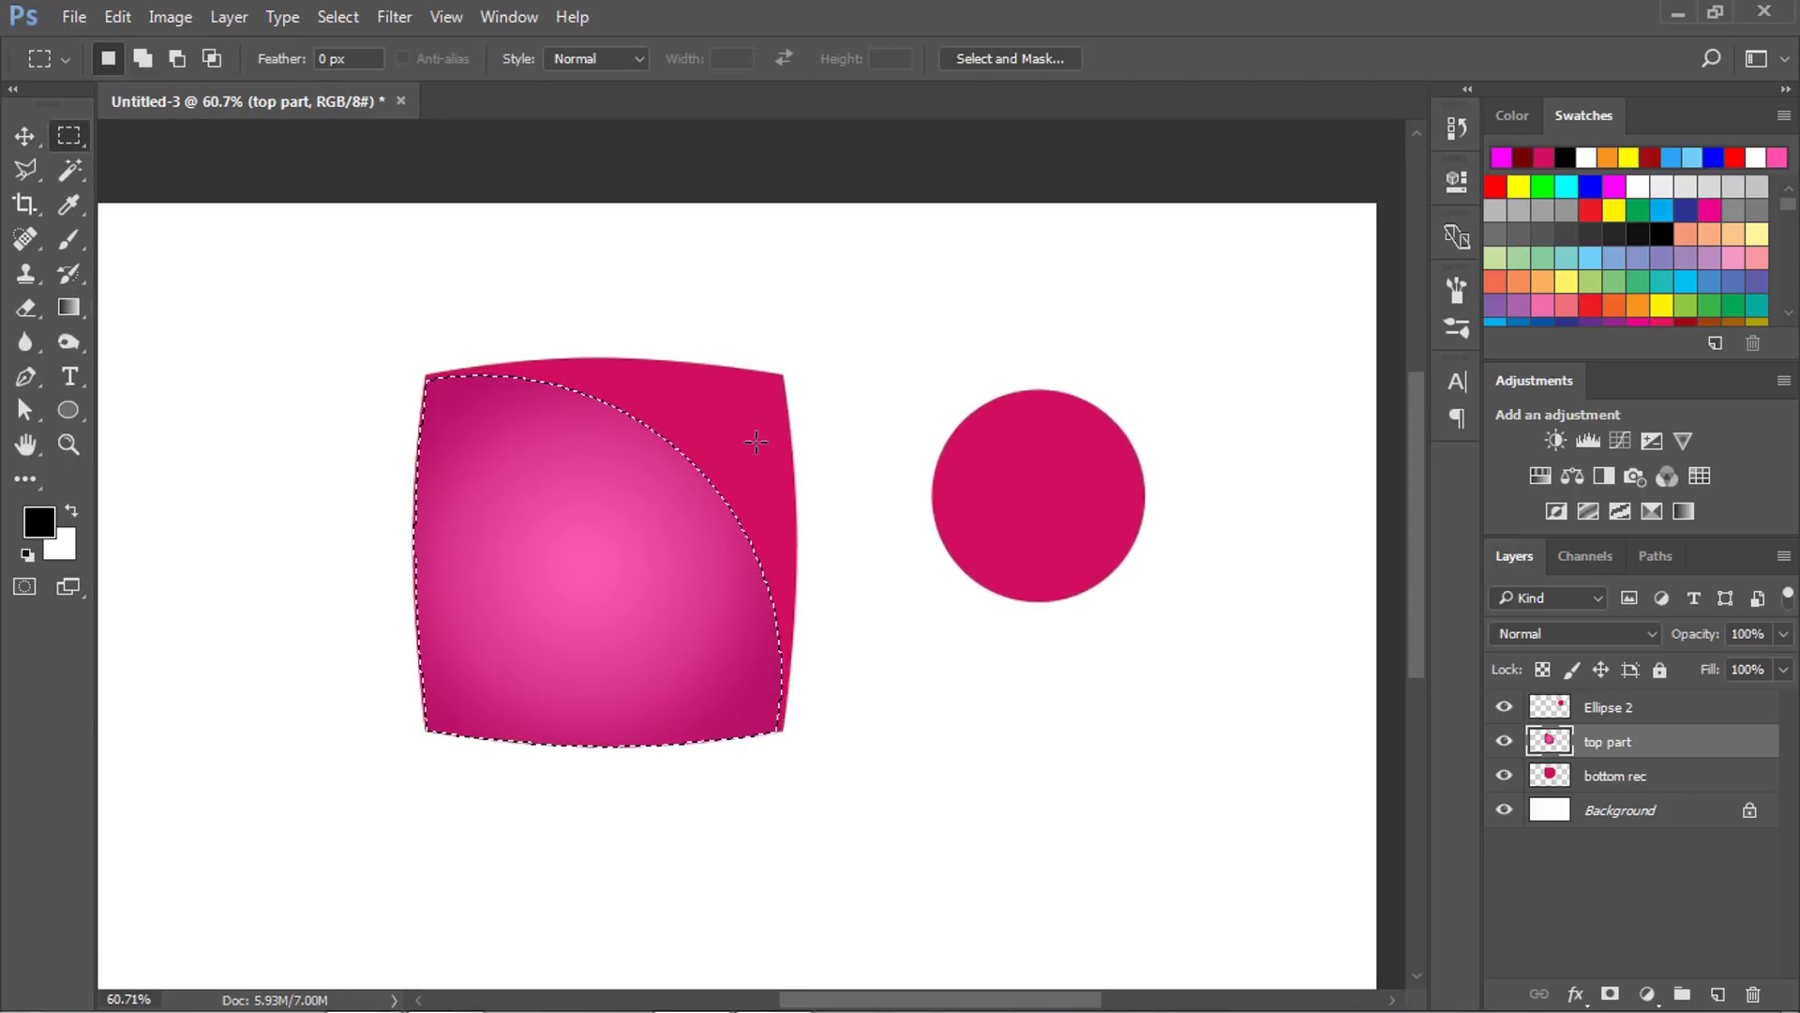
key("ctrl+d")
key("v")
left_click(773, 416)
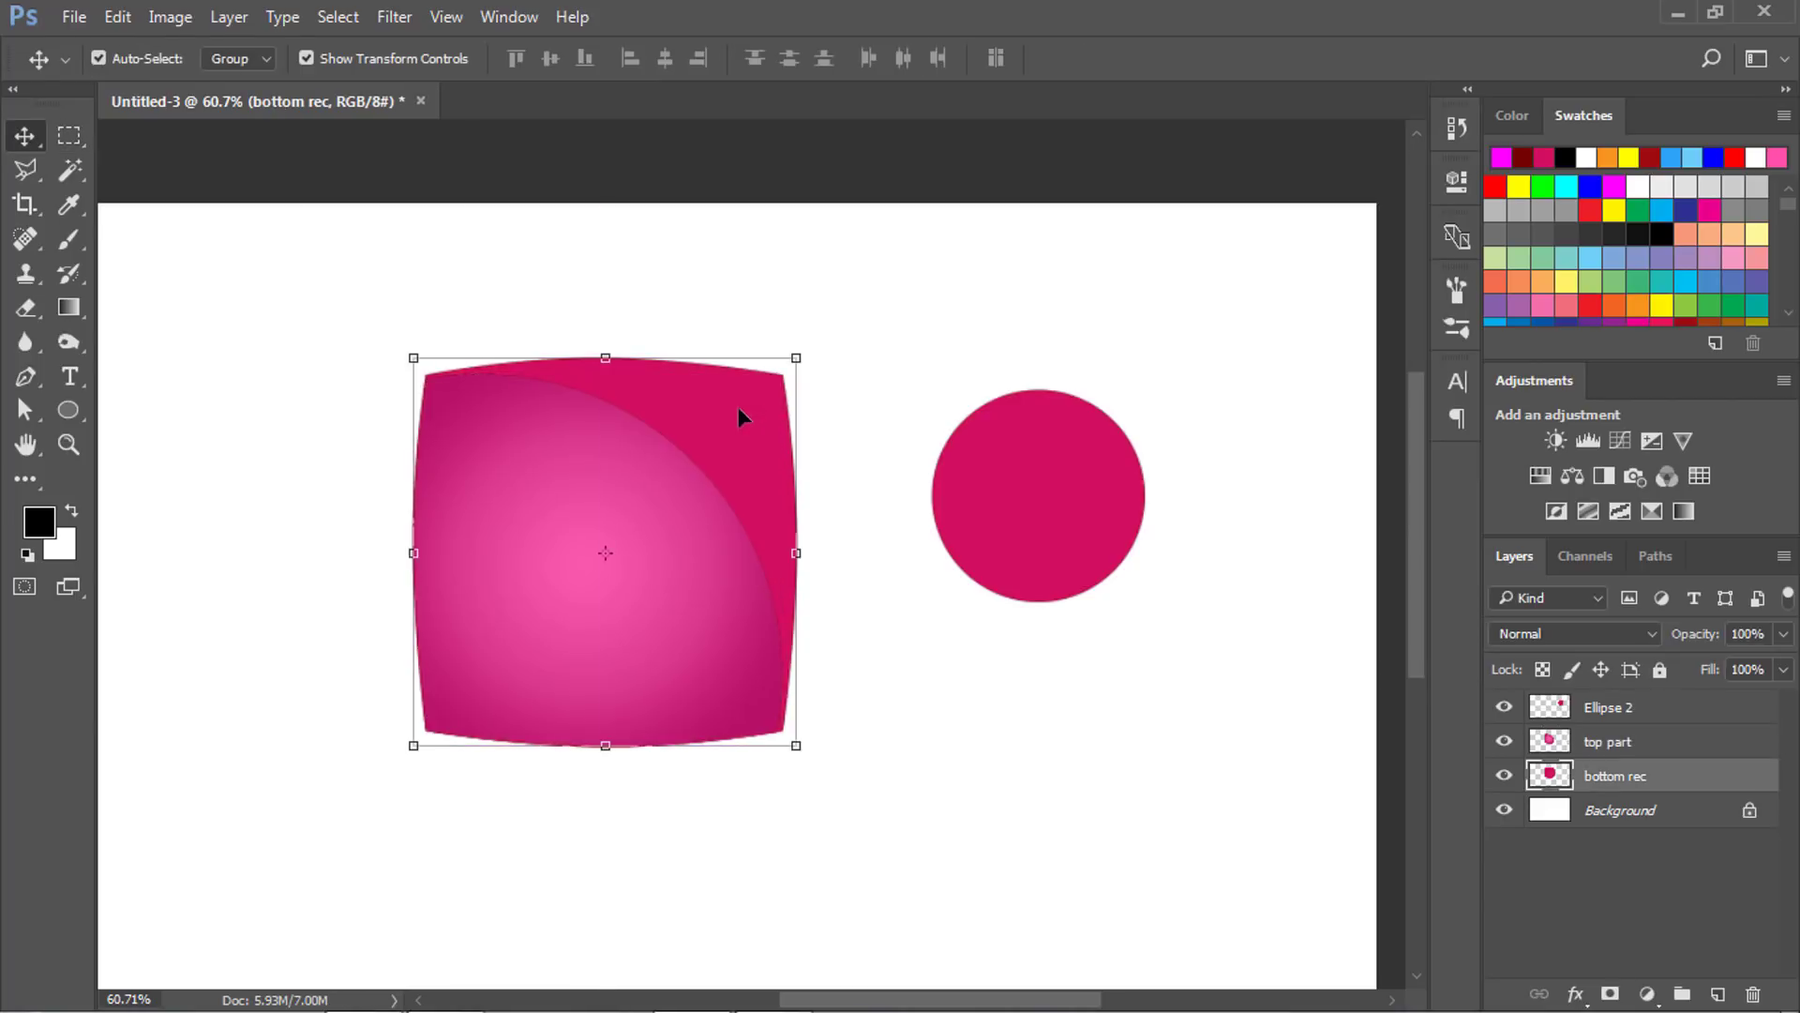
left_click_drag(739, 407, 863, 506)
key("ctrl+z")
Magic Wand the bottom rec shape and set up a blue preset gradient with its midpoint shifted right.
left_click(70, 170)
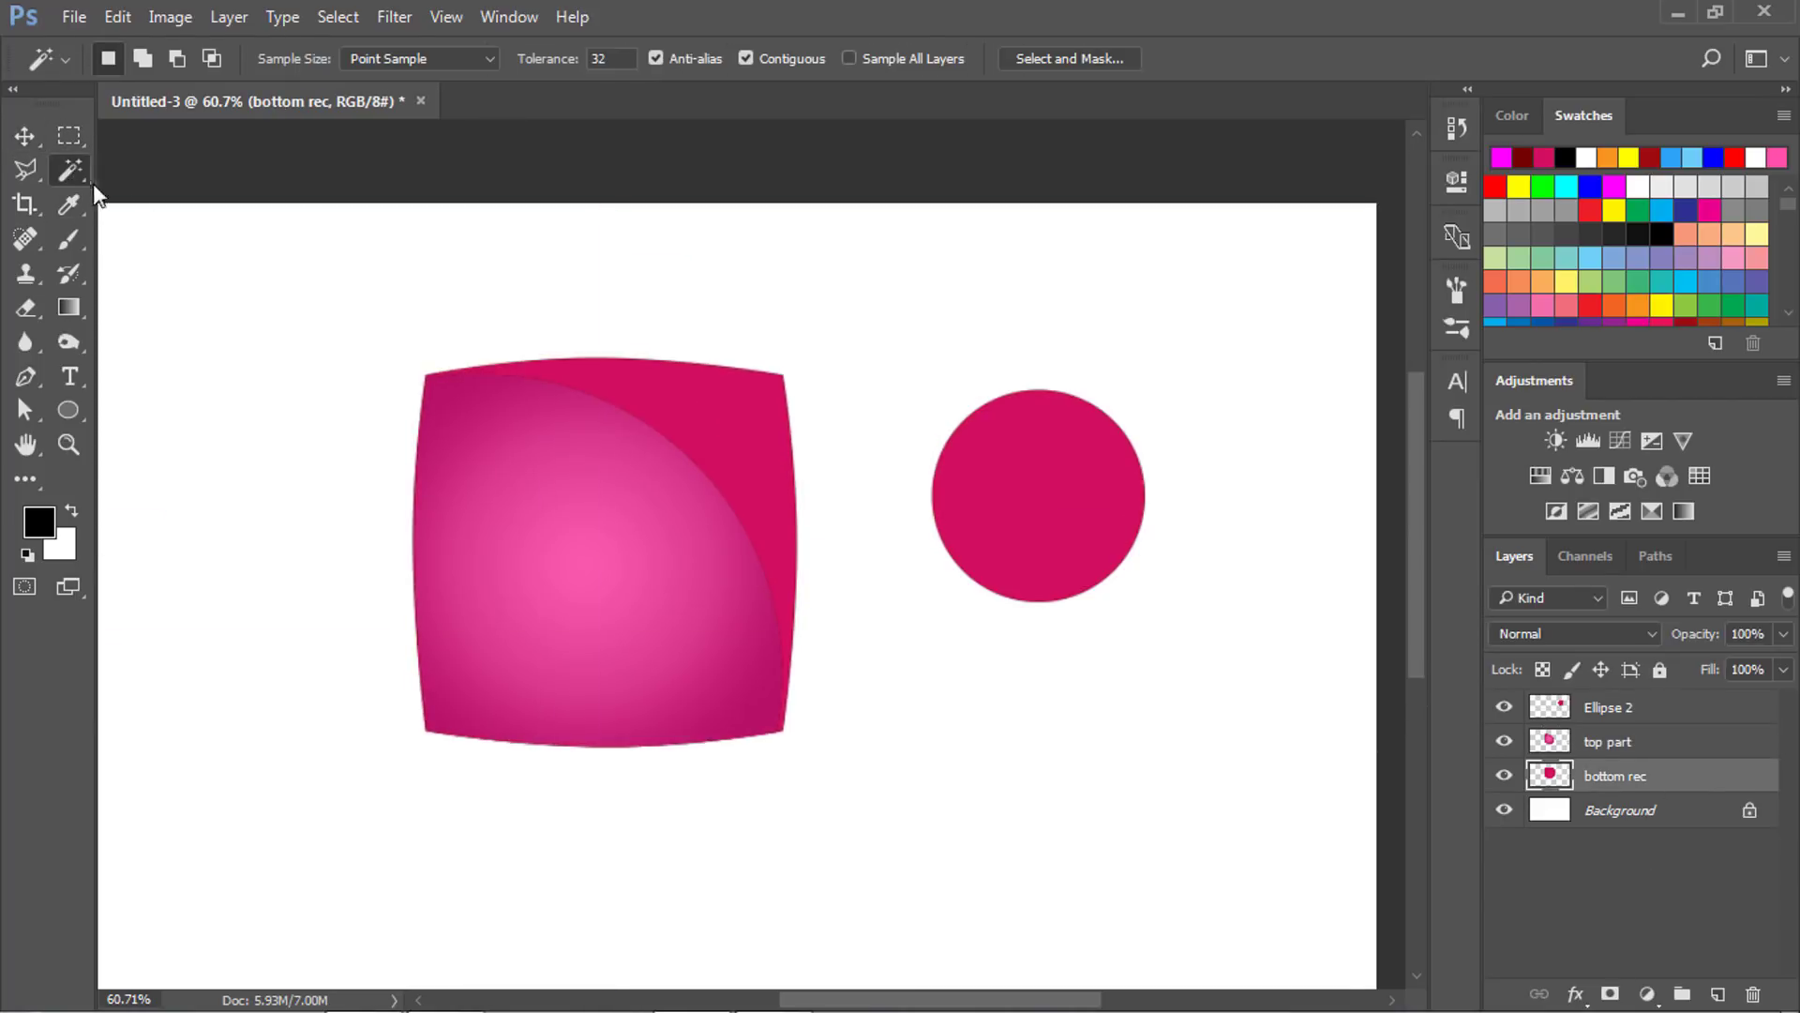
left_click(748, 430)
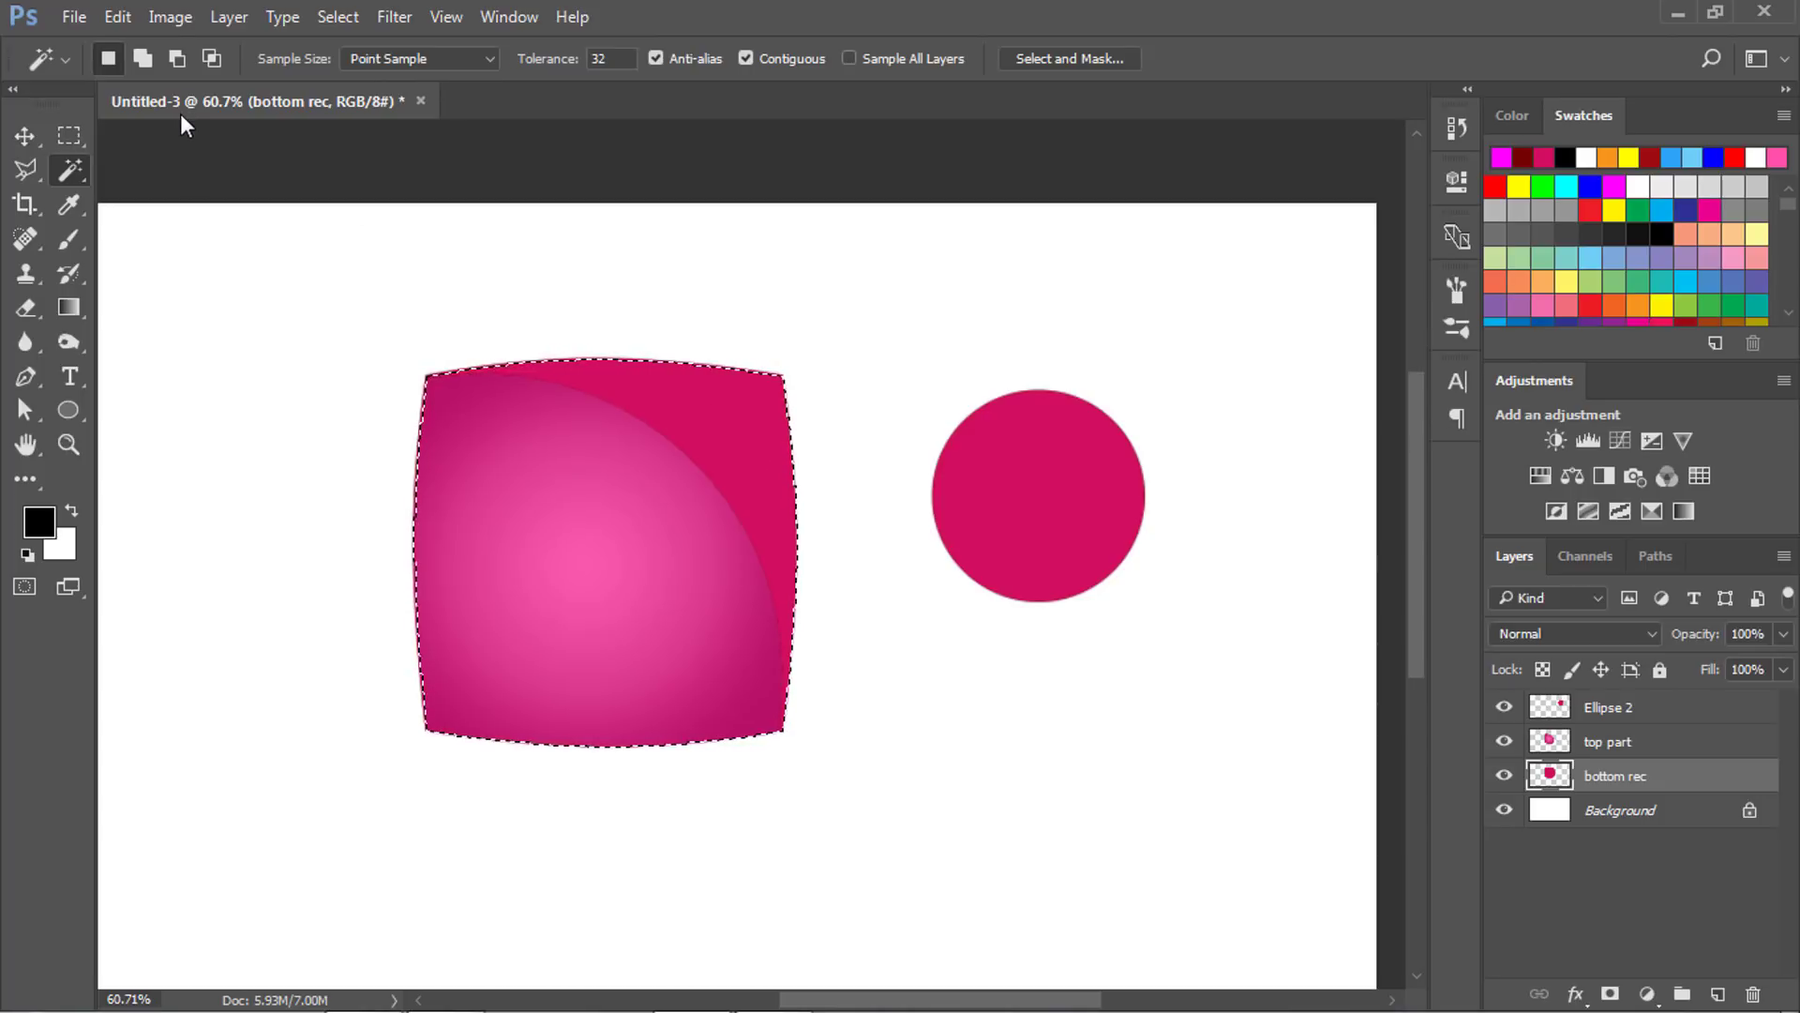
left_click(71, 307)
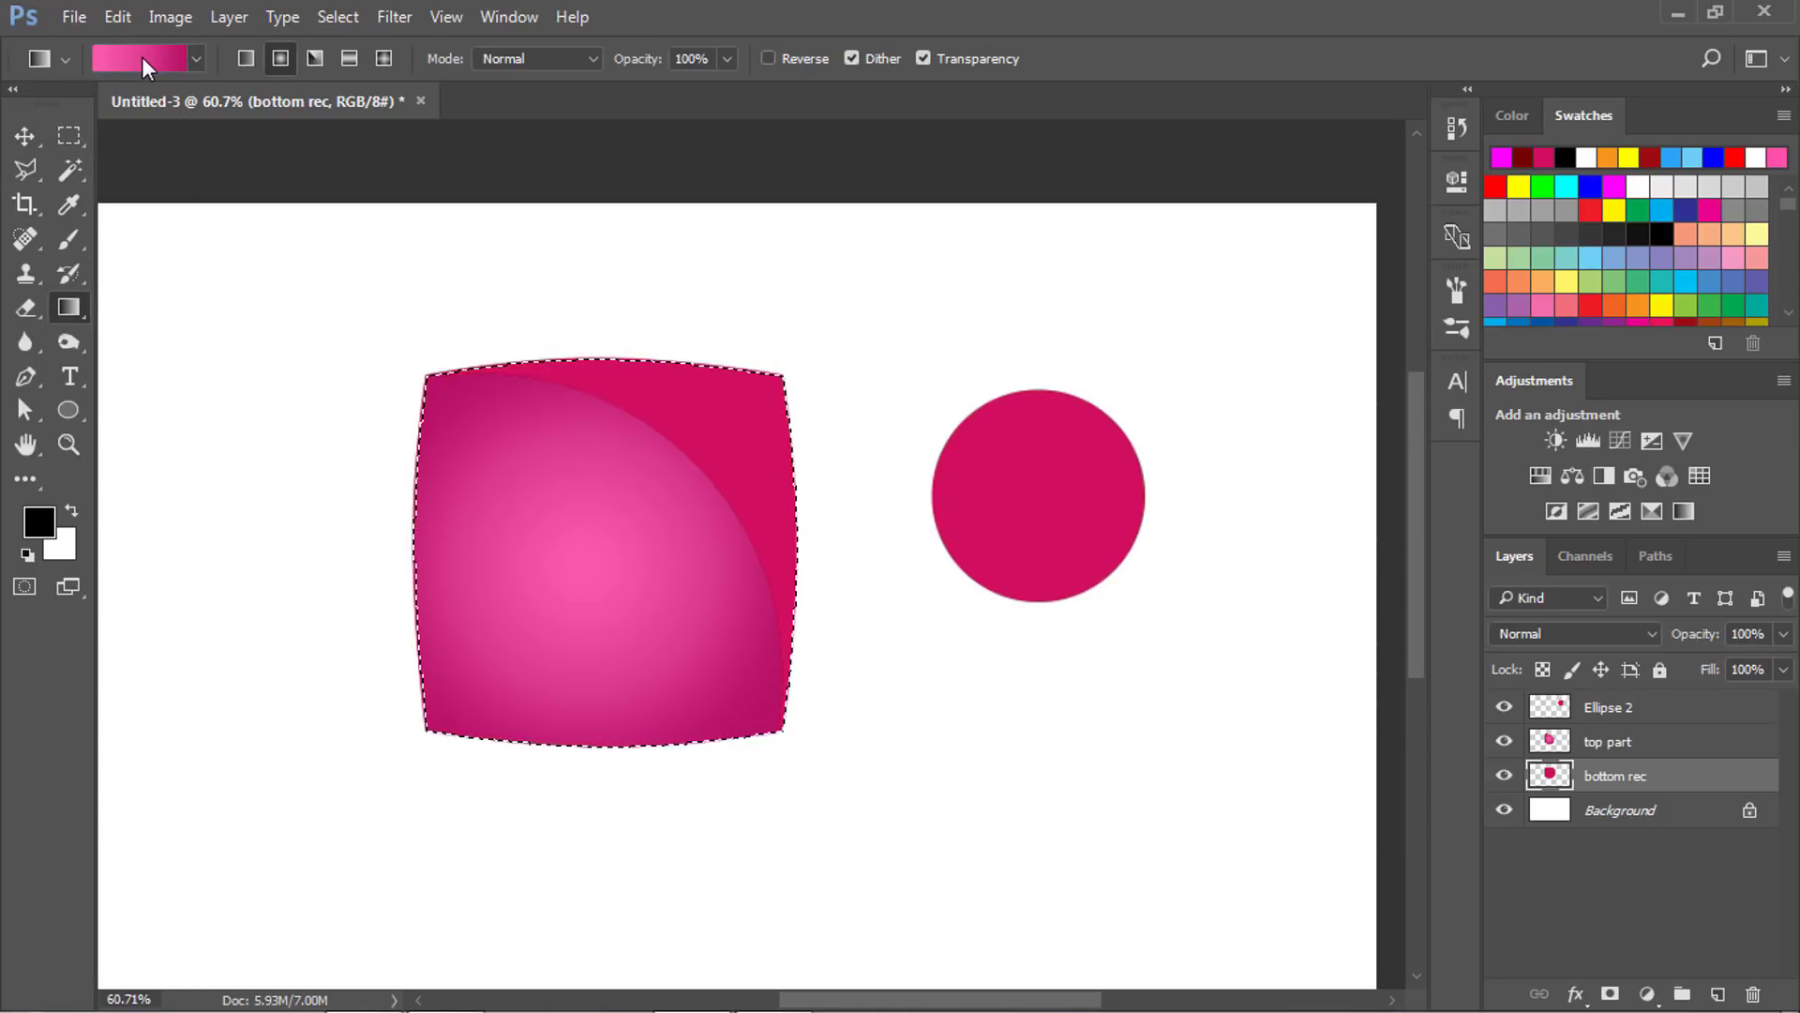
left_click(141, 58)
left_click(1066, 338)
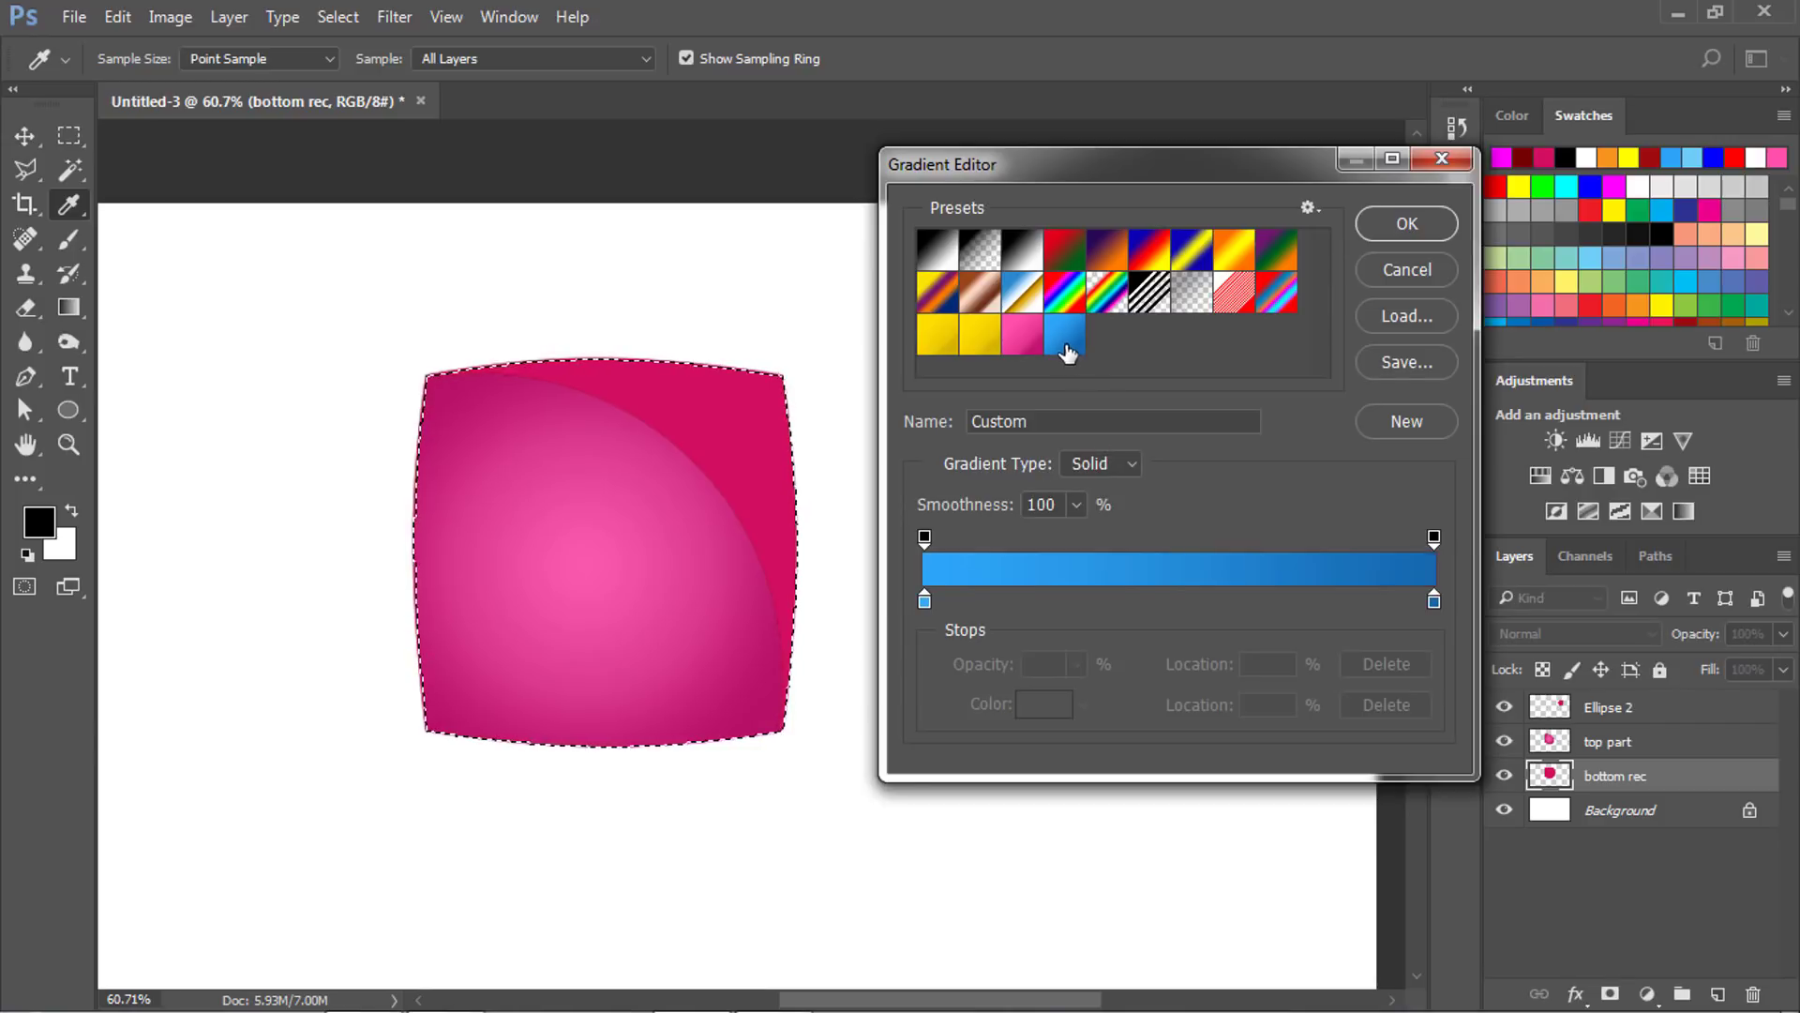
left_click(925, 600)
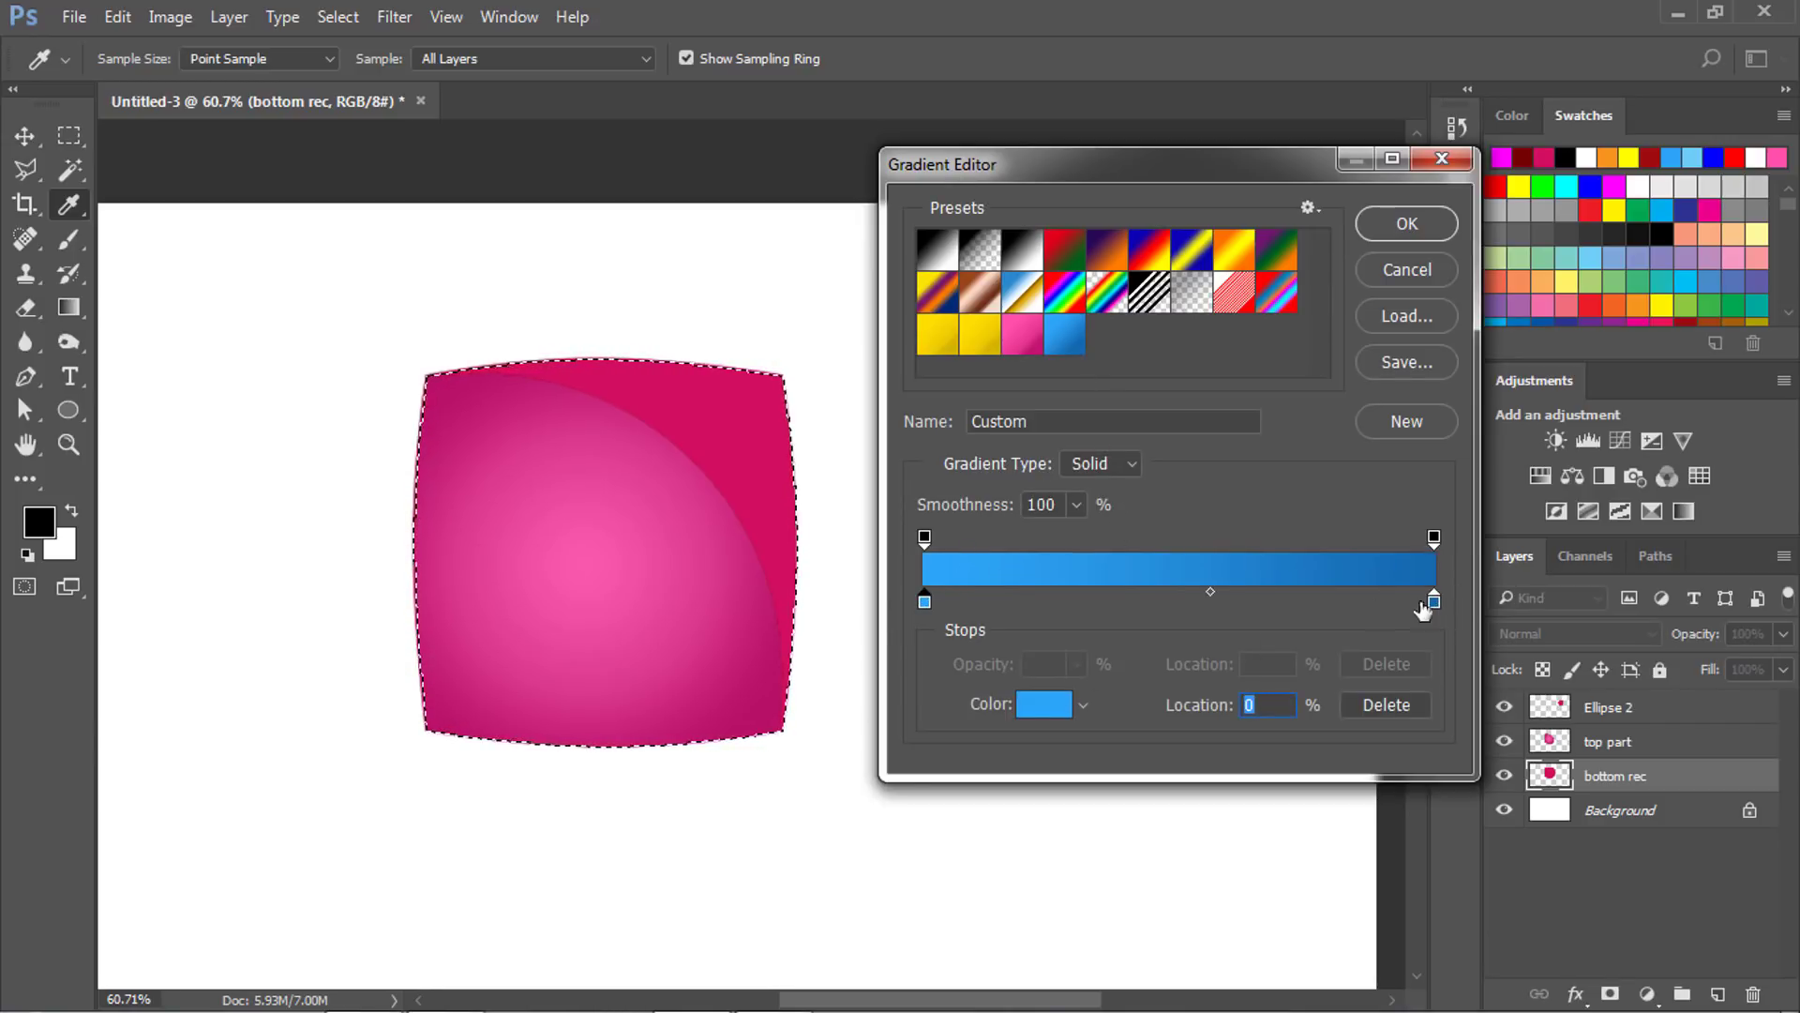
mouse_move(1219, 597)
left_mouse_down()
mouse_move(1281, 601)
mouse_move(1209, 601)
left_mouse_up()
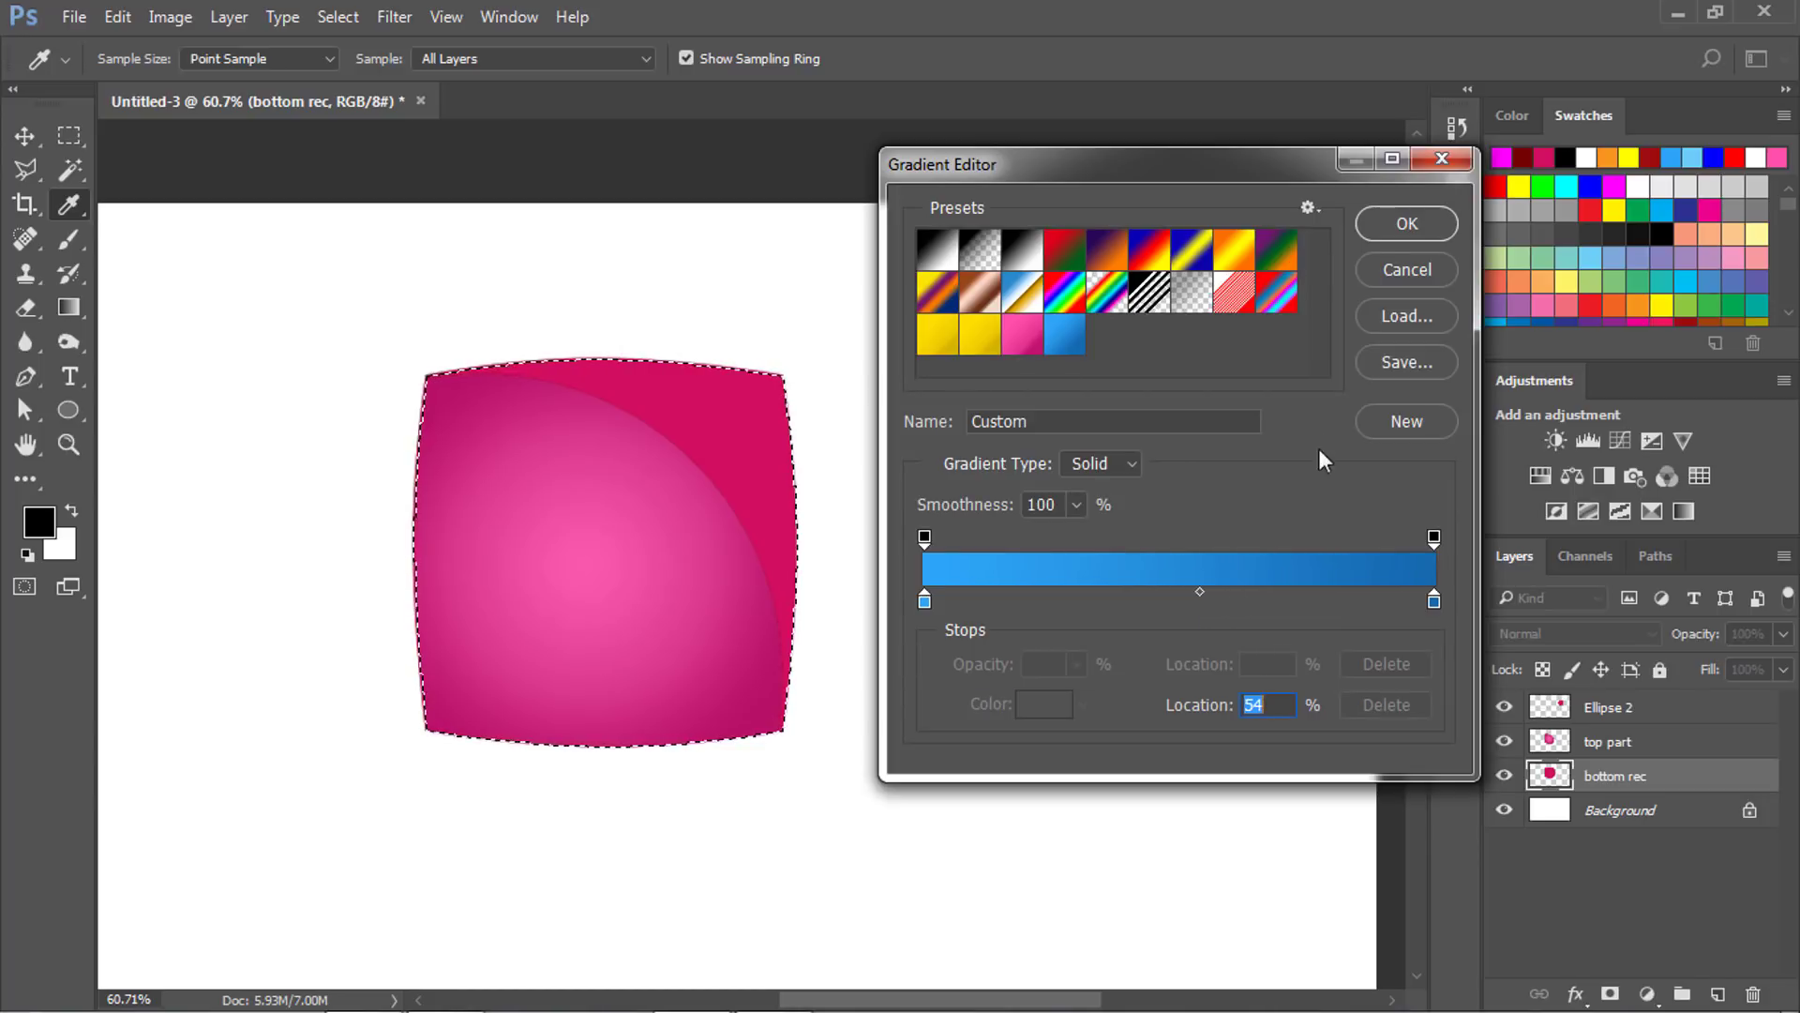
left_click(1406, 225)
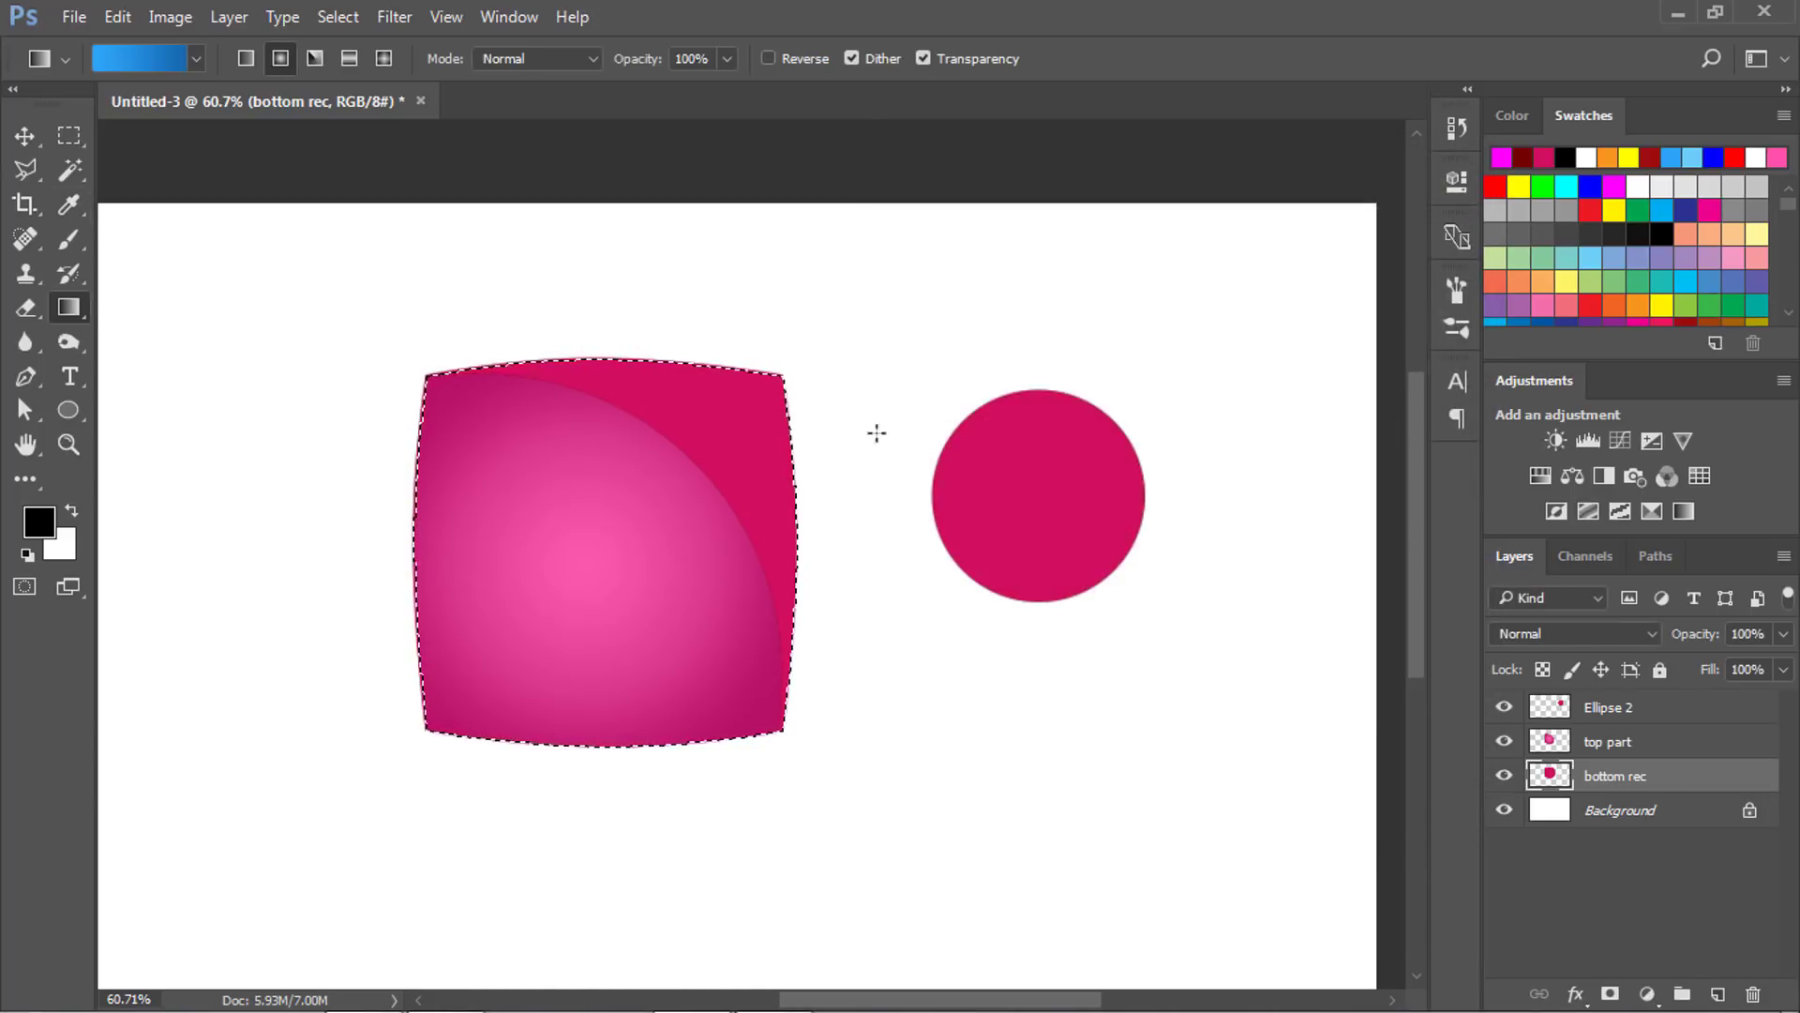
Fill the bottom rec selection with a blue radial gradient, redrawing it until the shading looks right.
left_click_drag(662, 495, 952, 680)
left_click_drag(691, 474, 900, 591)
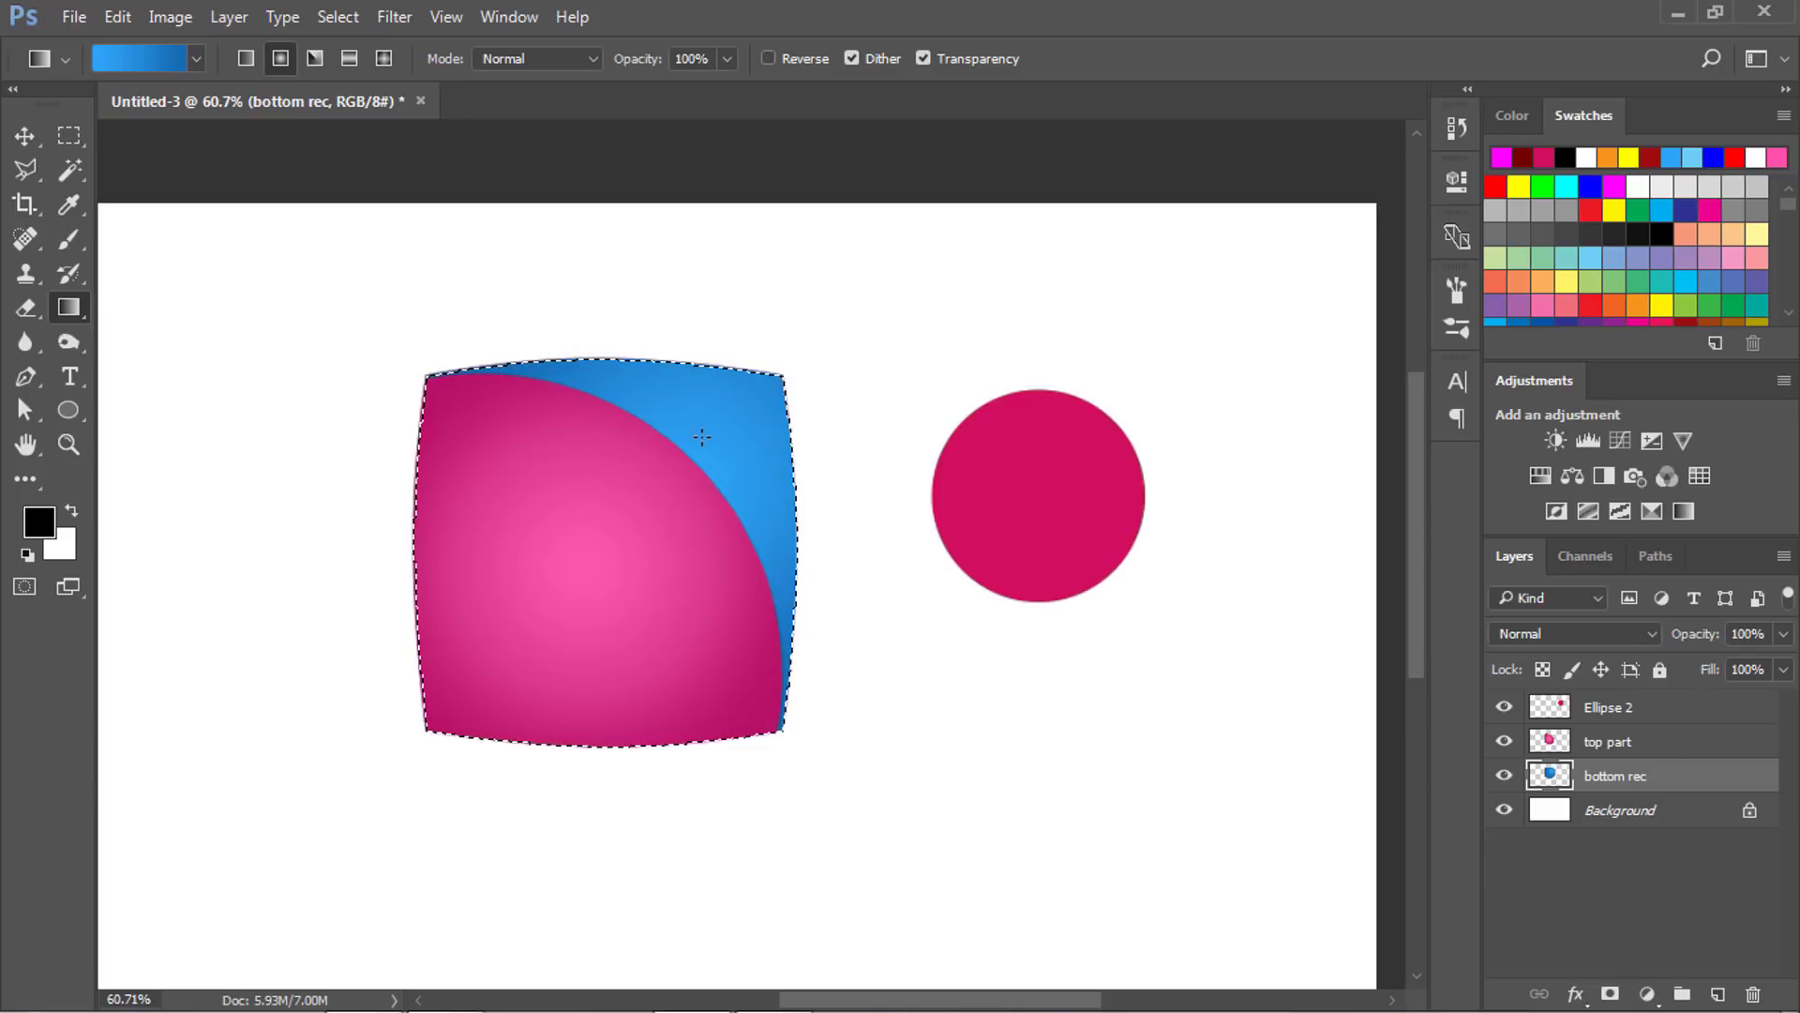
left_click_drag(685, 466, 922, 623)
left_click_drag(837, 538, 838, 538)
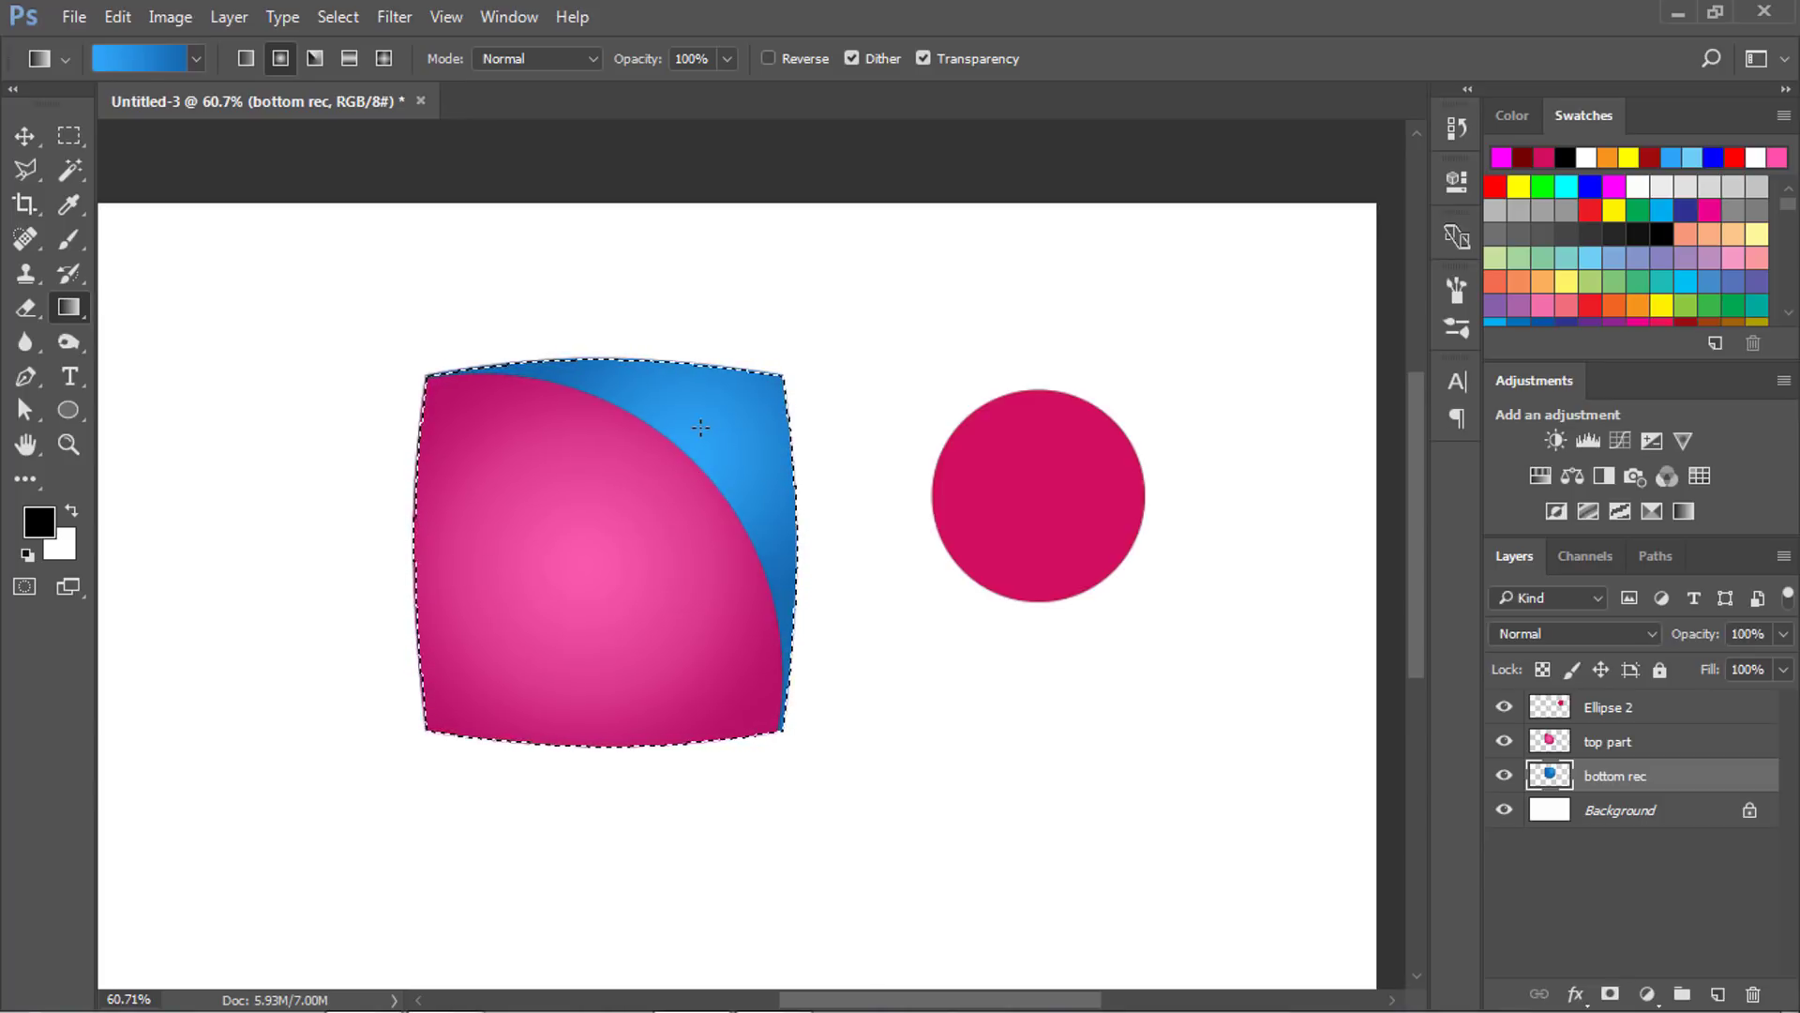
left_click(26, 141)
Deselect, move the Ellipse 2 circle slightly down-left, and Magic Wand select it.
left_click(384, 221)
scroll(563, 408, "down", 2)
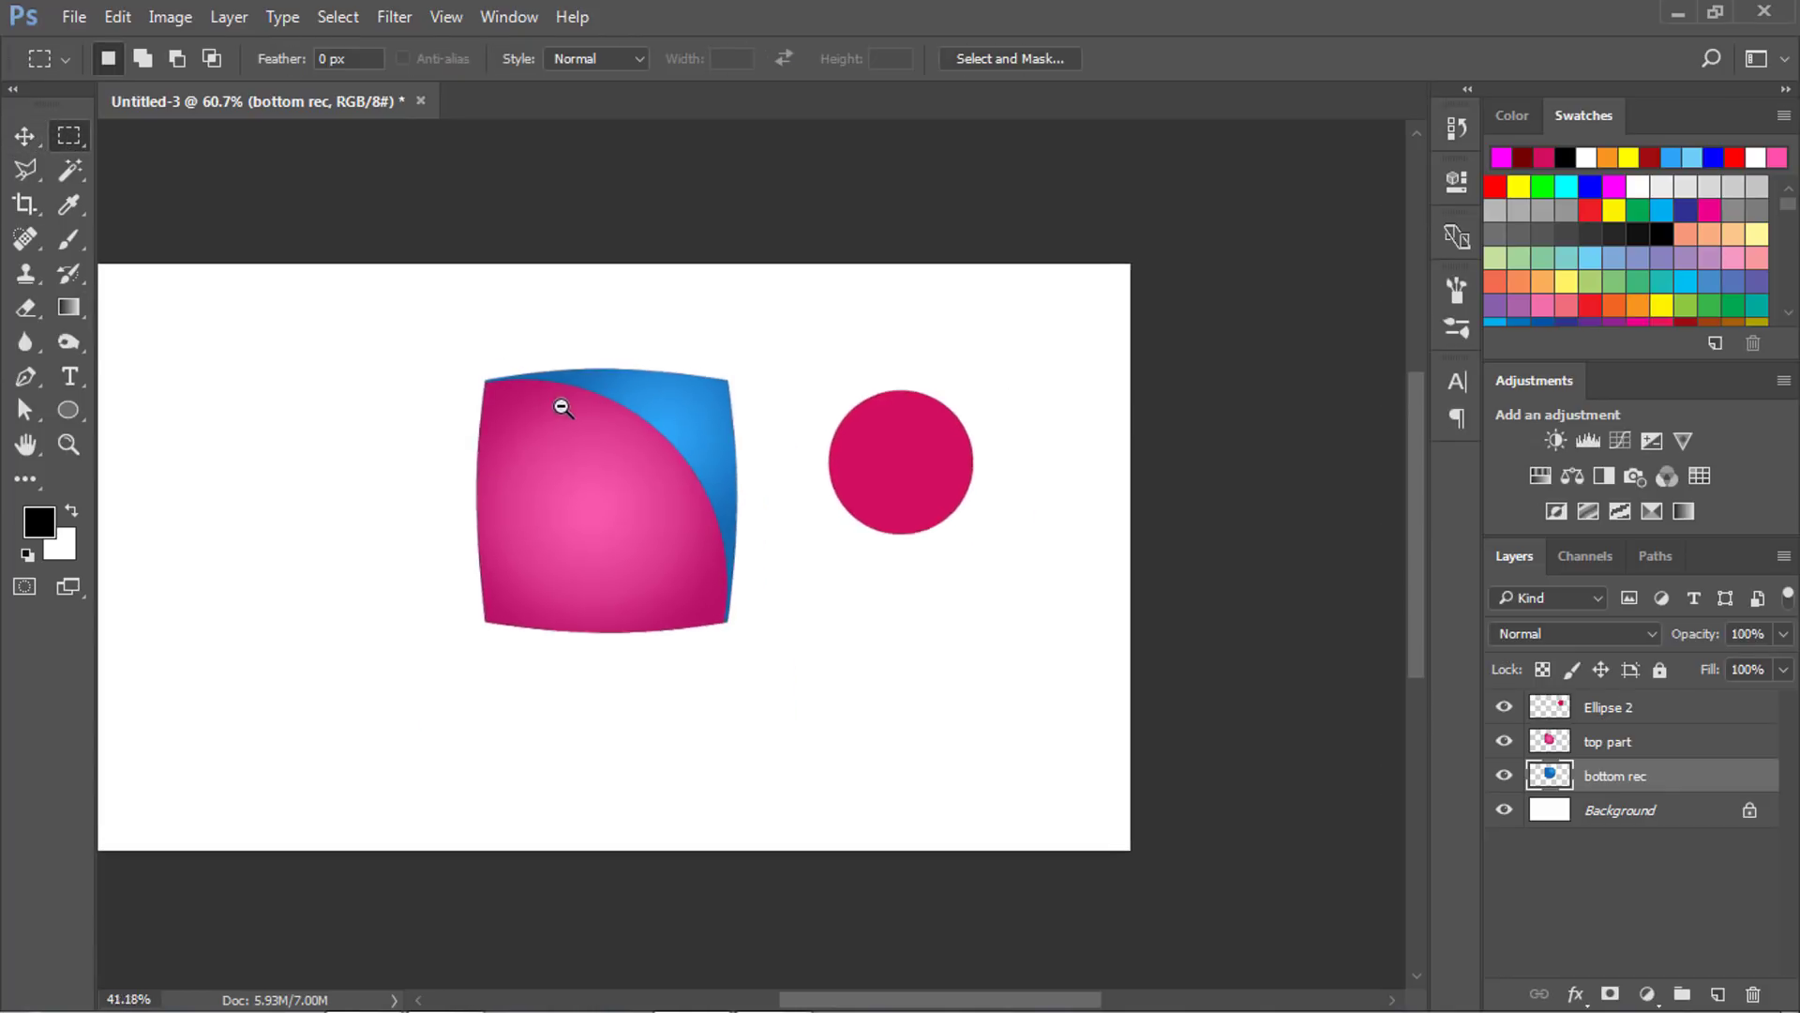
scroll(563, 408, "up", 2)
key("v")
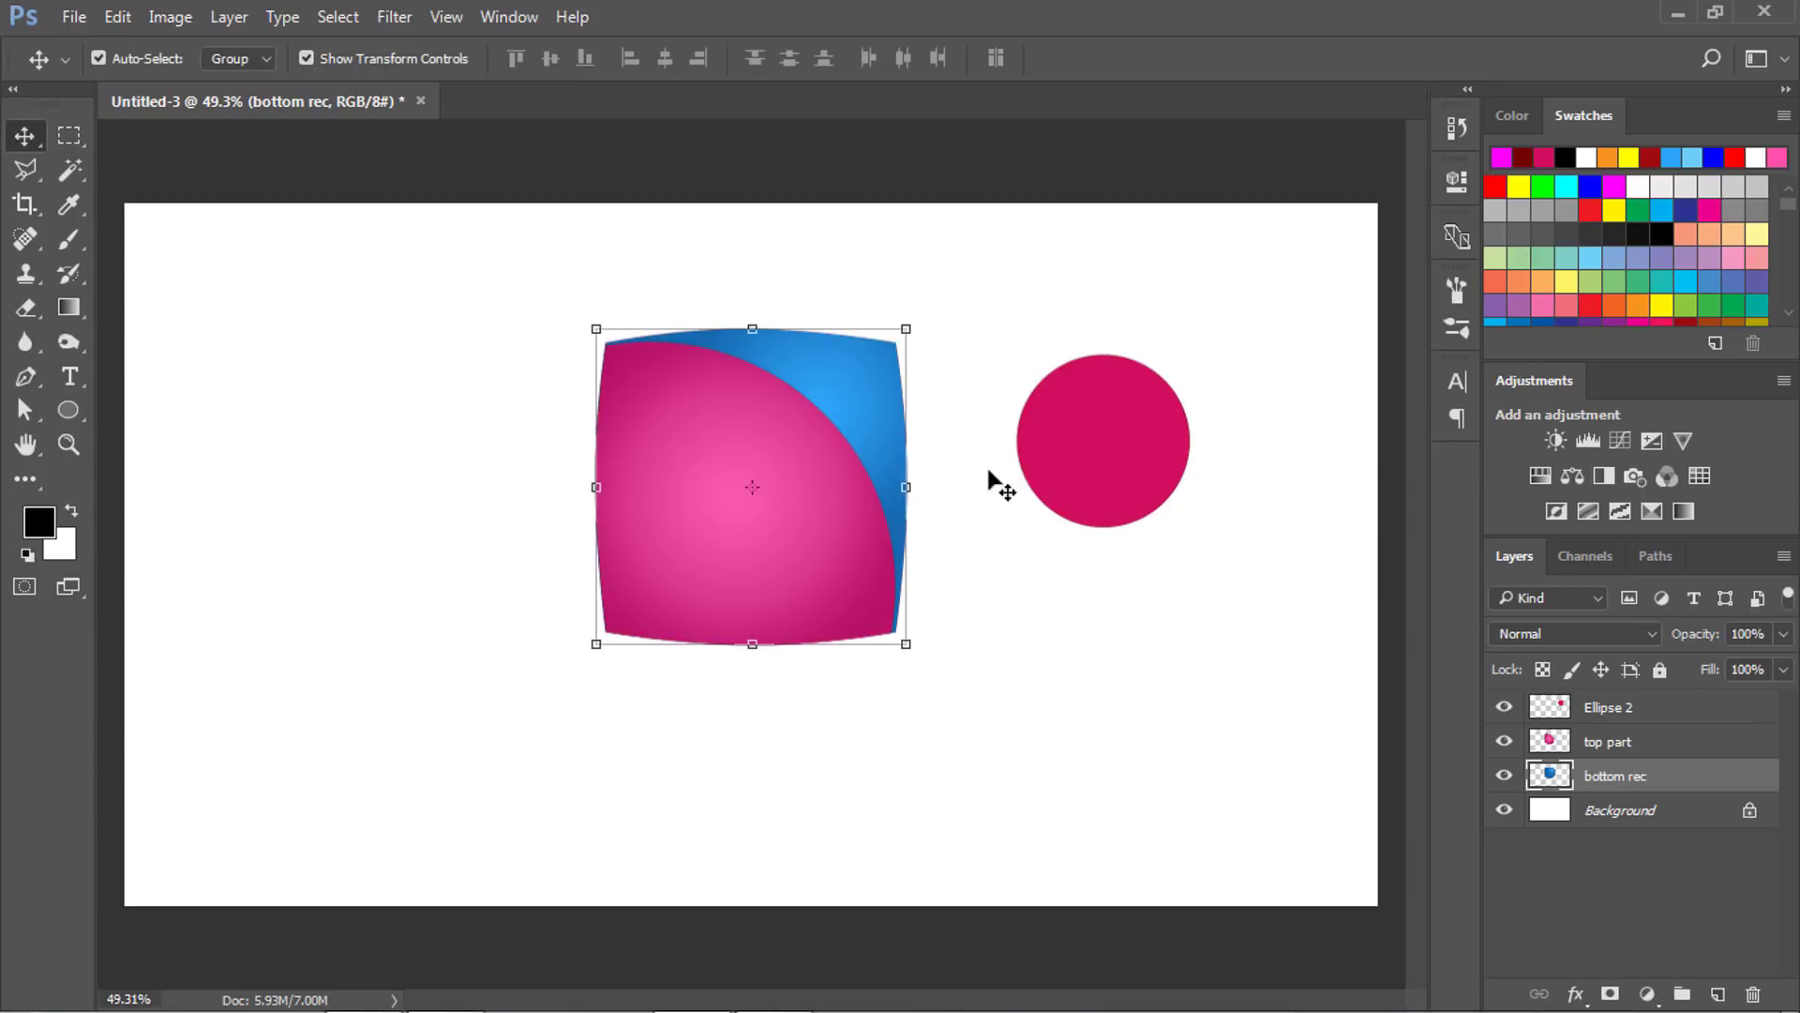
left_click_drag(1120, 435, 1064, 487)
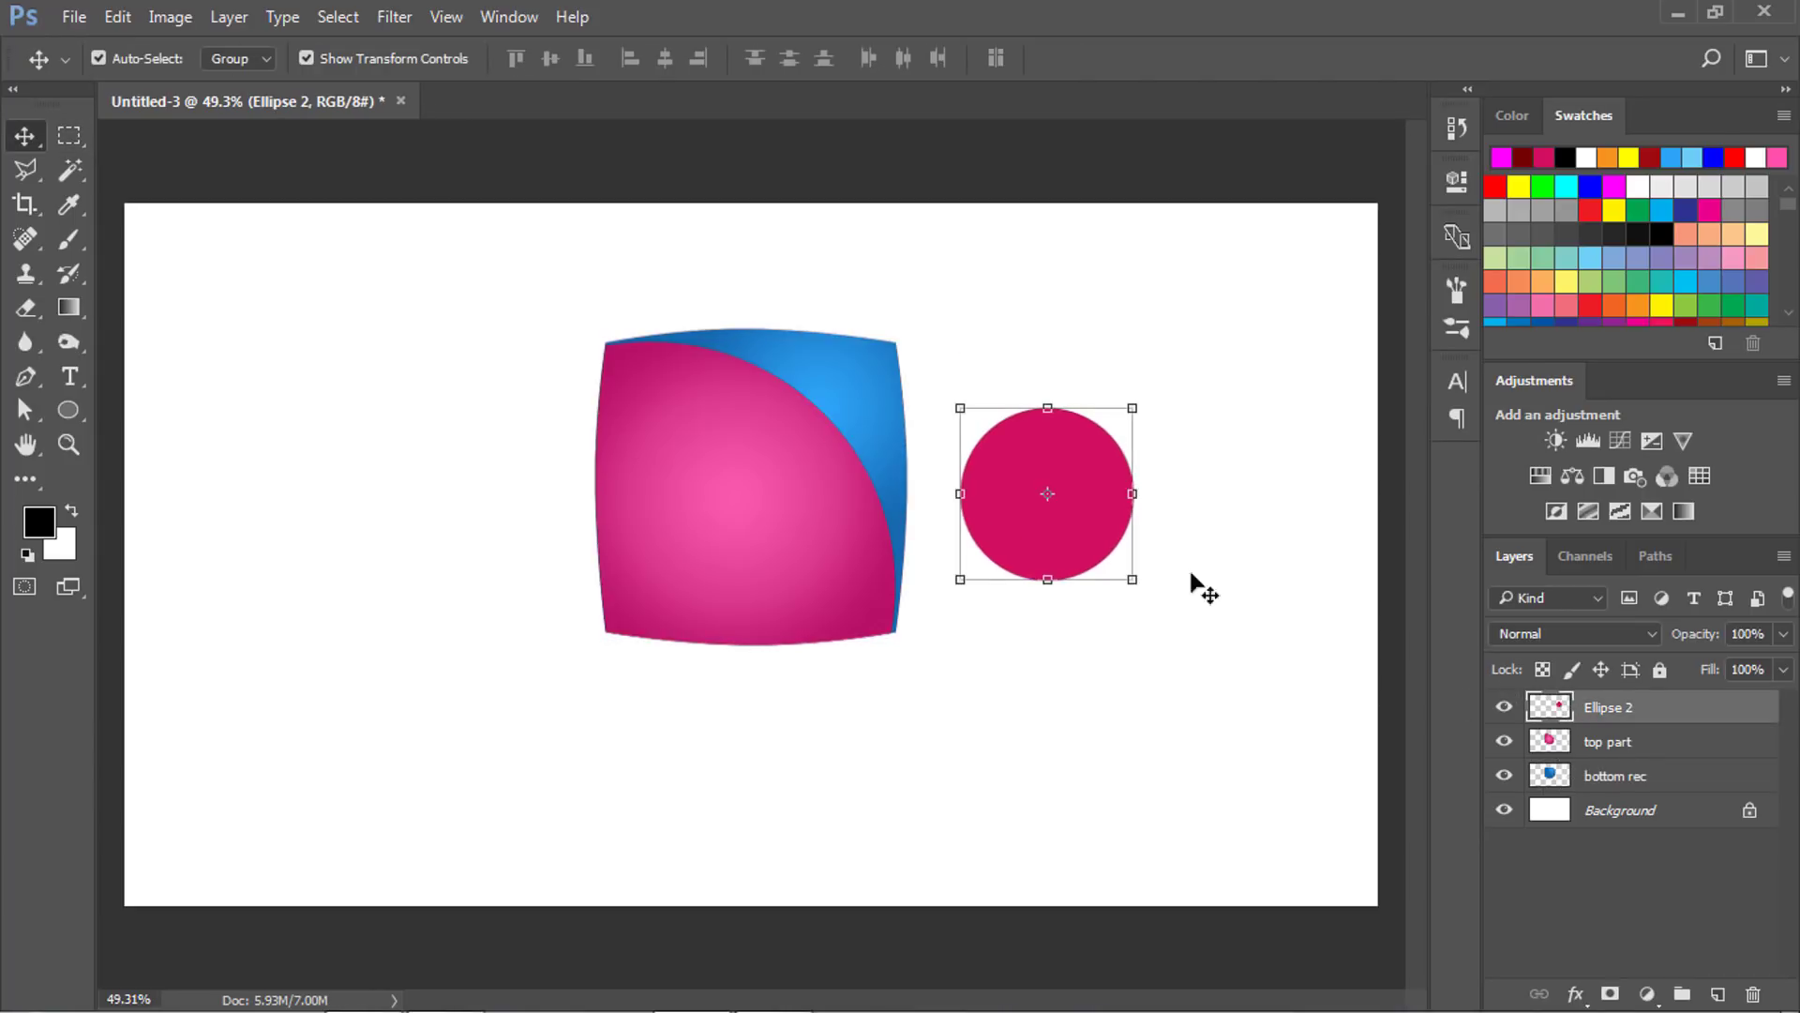
key("w")
right_click(69, 176)
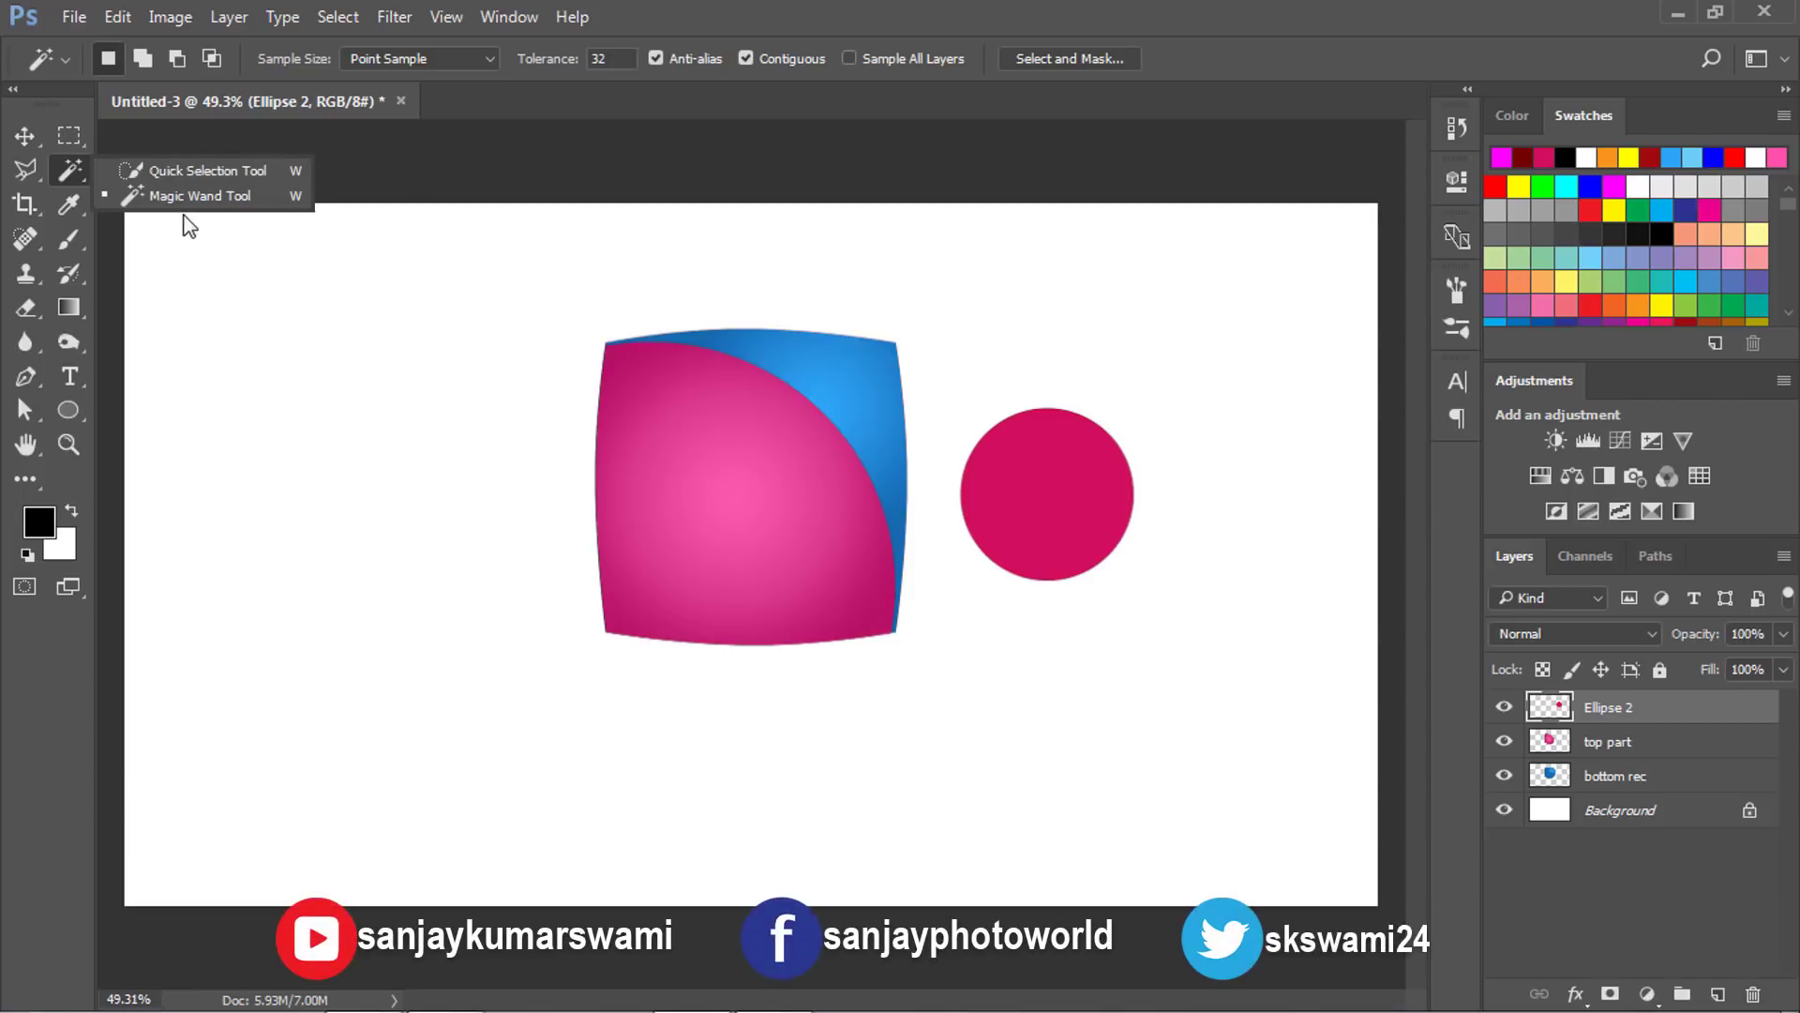
left_click(1039, 525)
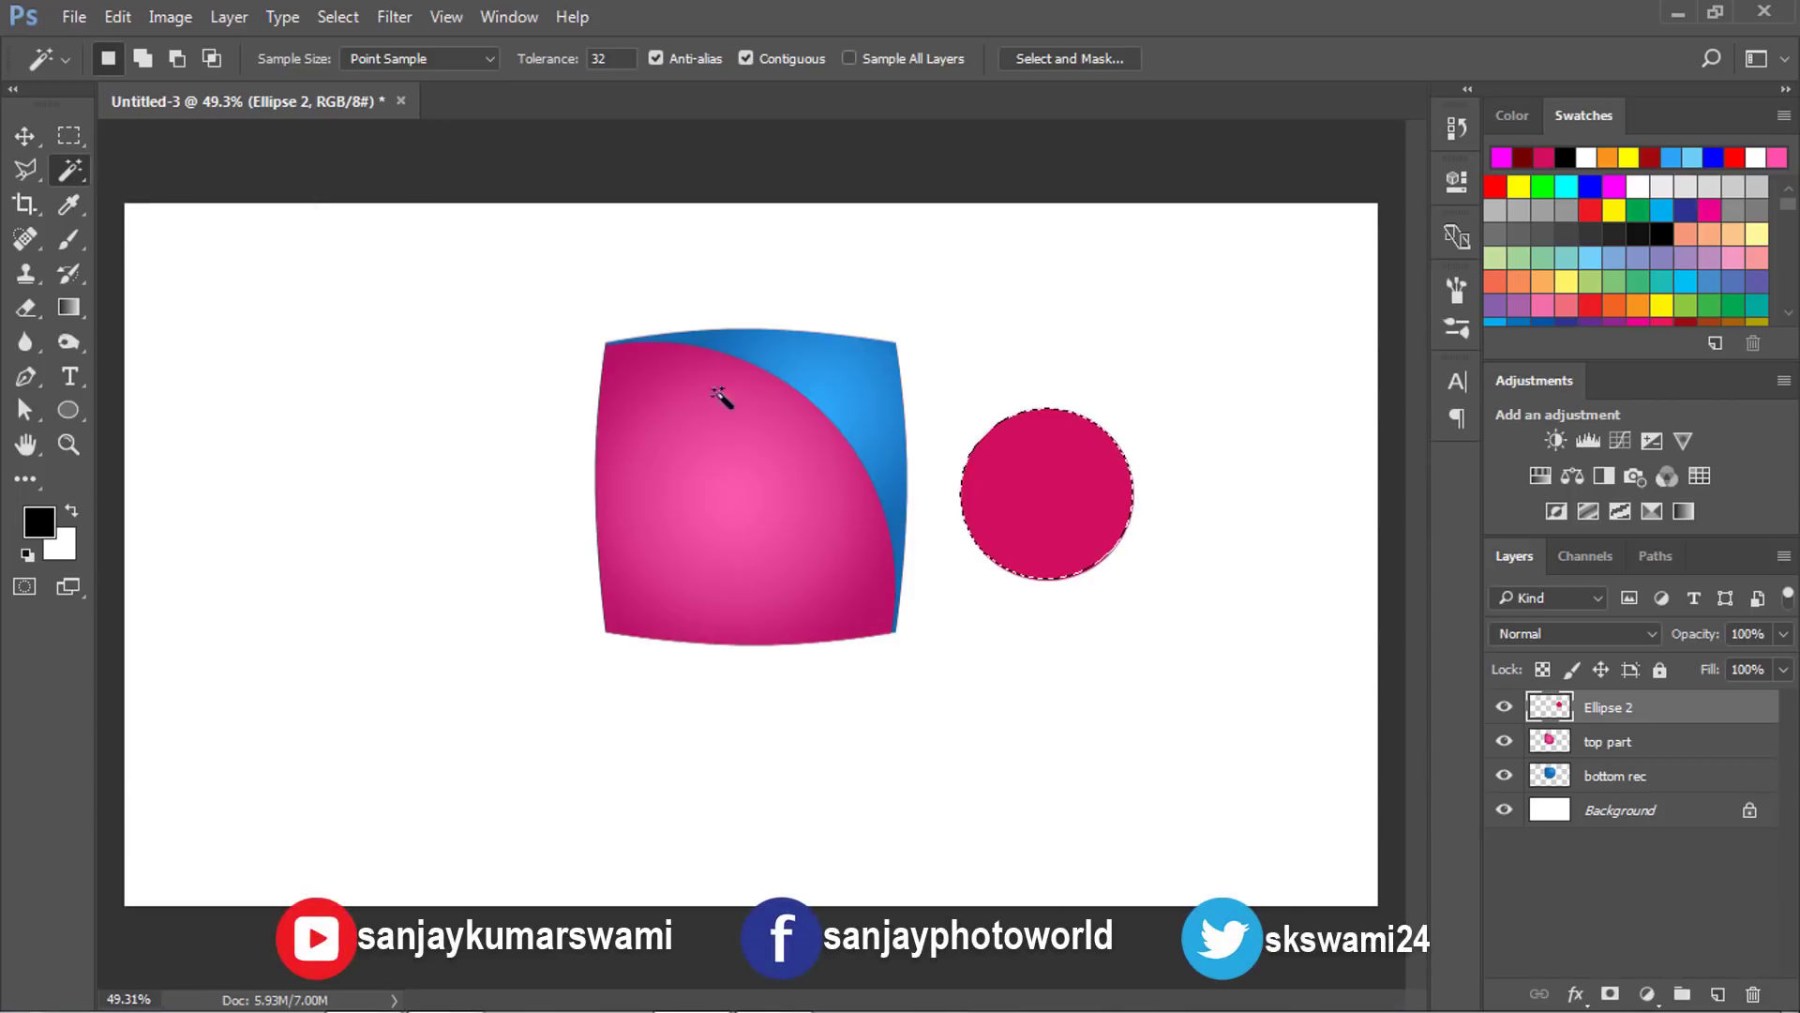
Start a gradient from the yellow preset, shift its midpoint, and make the right stop a deeper yellow.
left_click(70, 307)
left_click(145, 58)
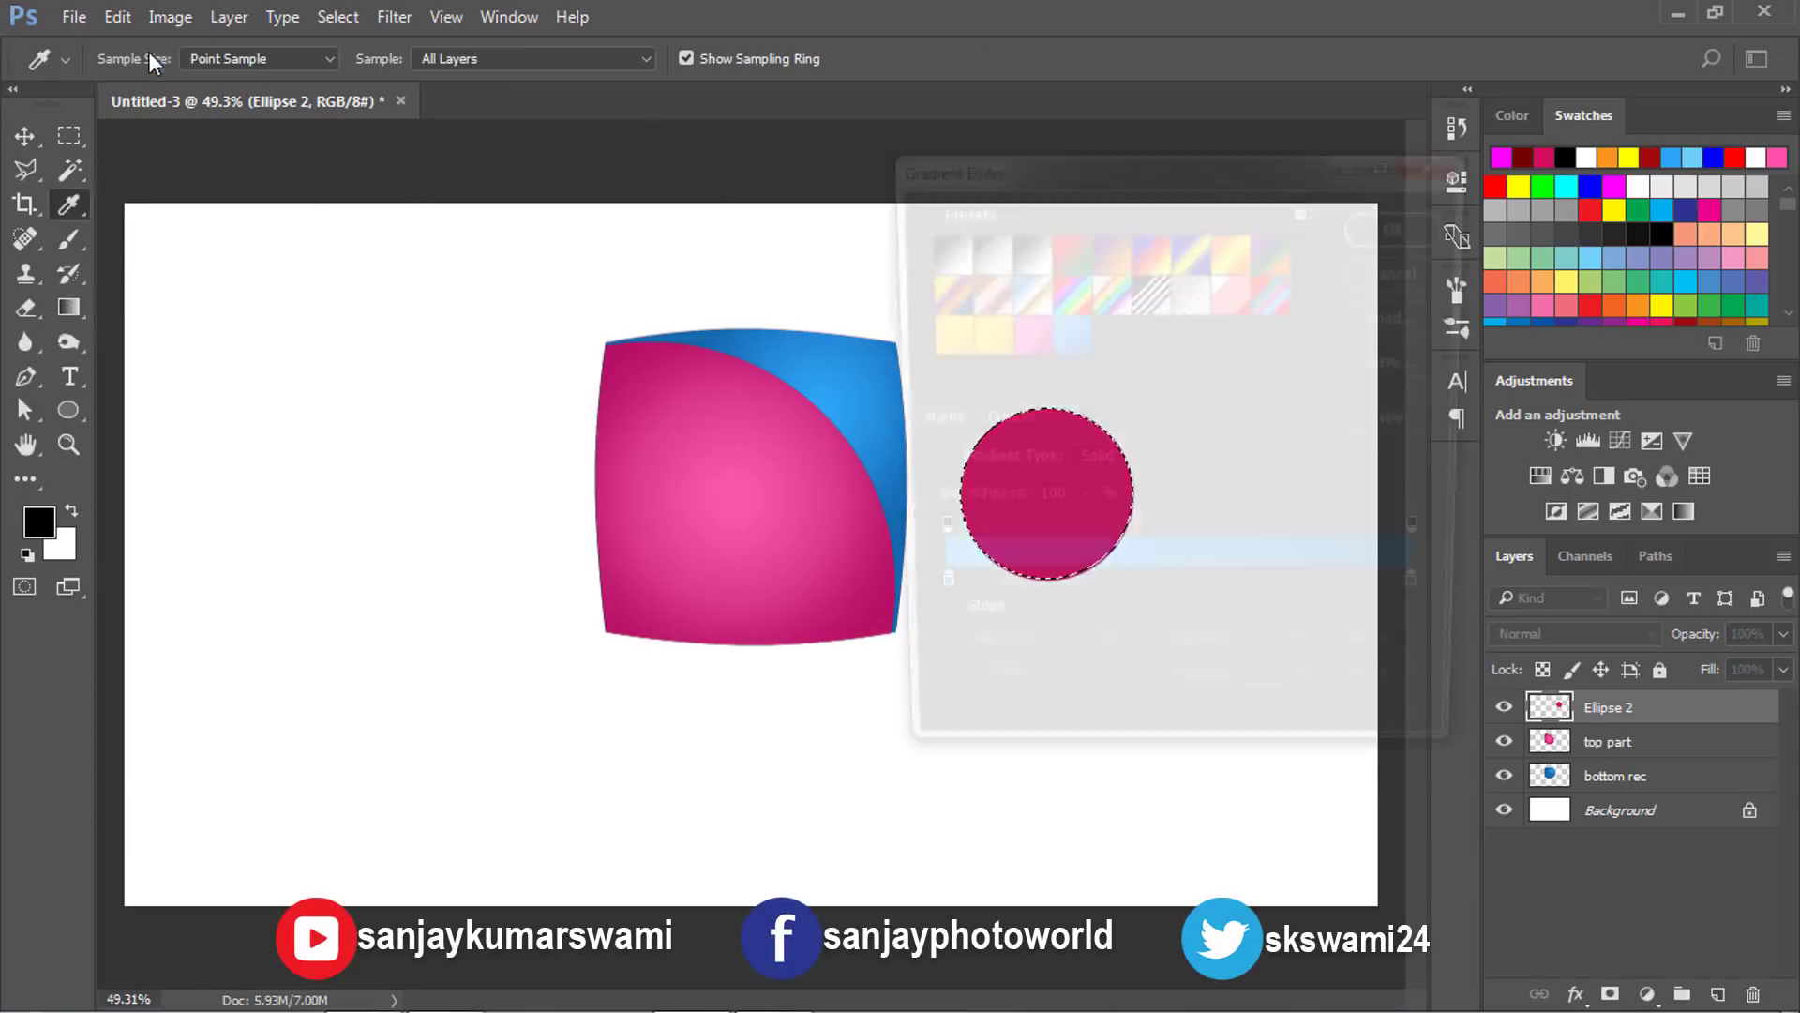
left_click(981, 335)
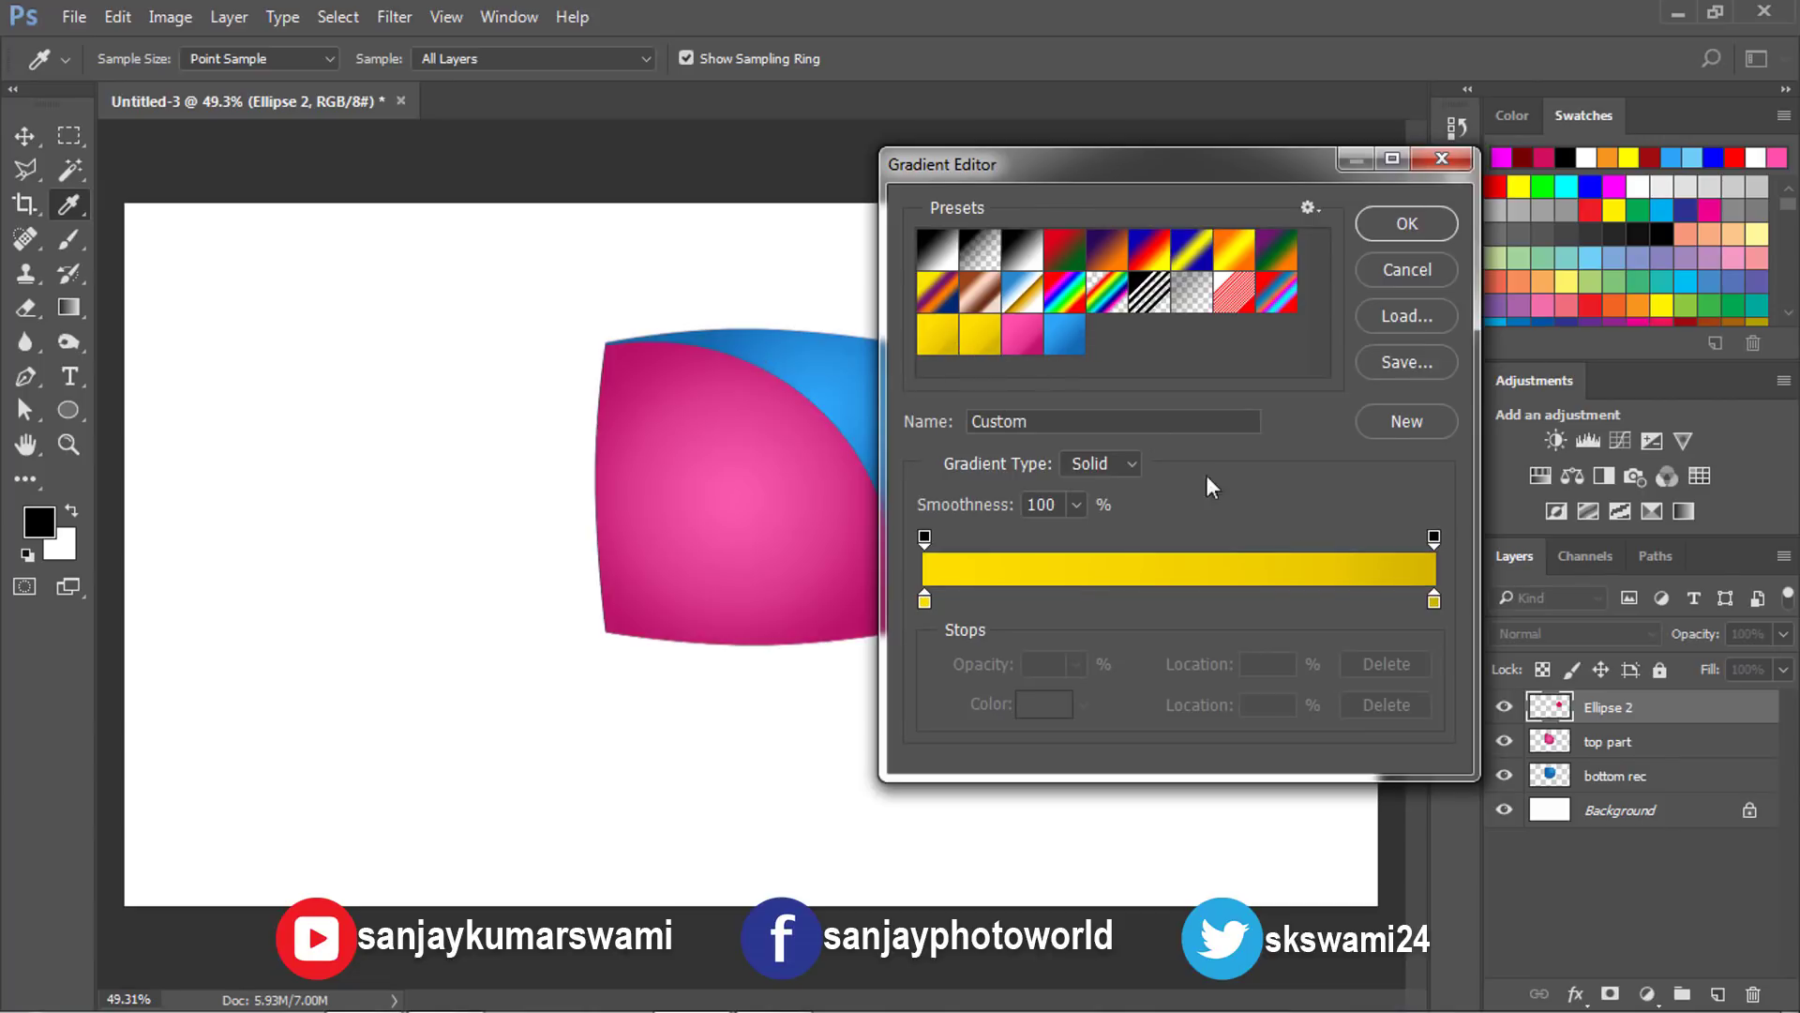
left_click(929, 600)
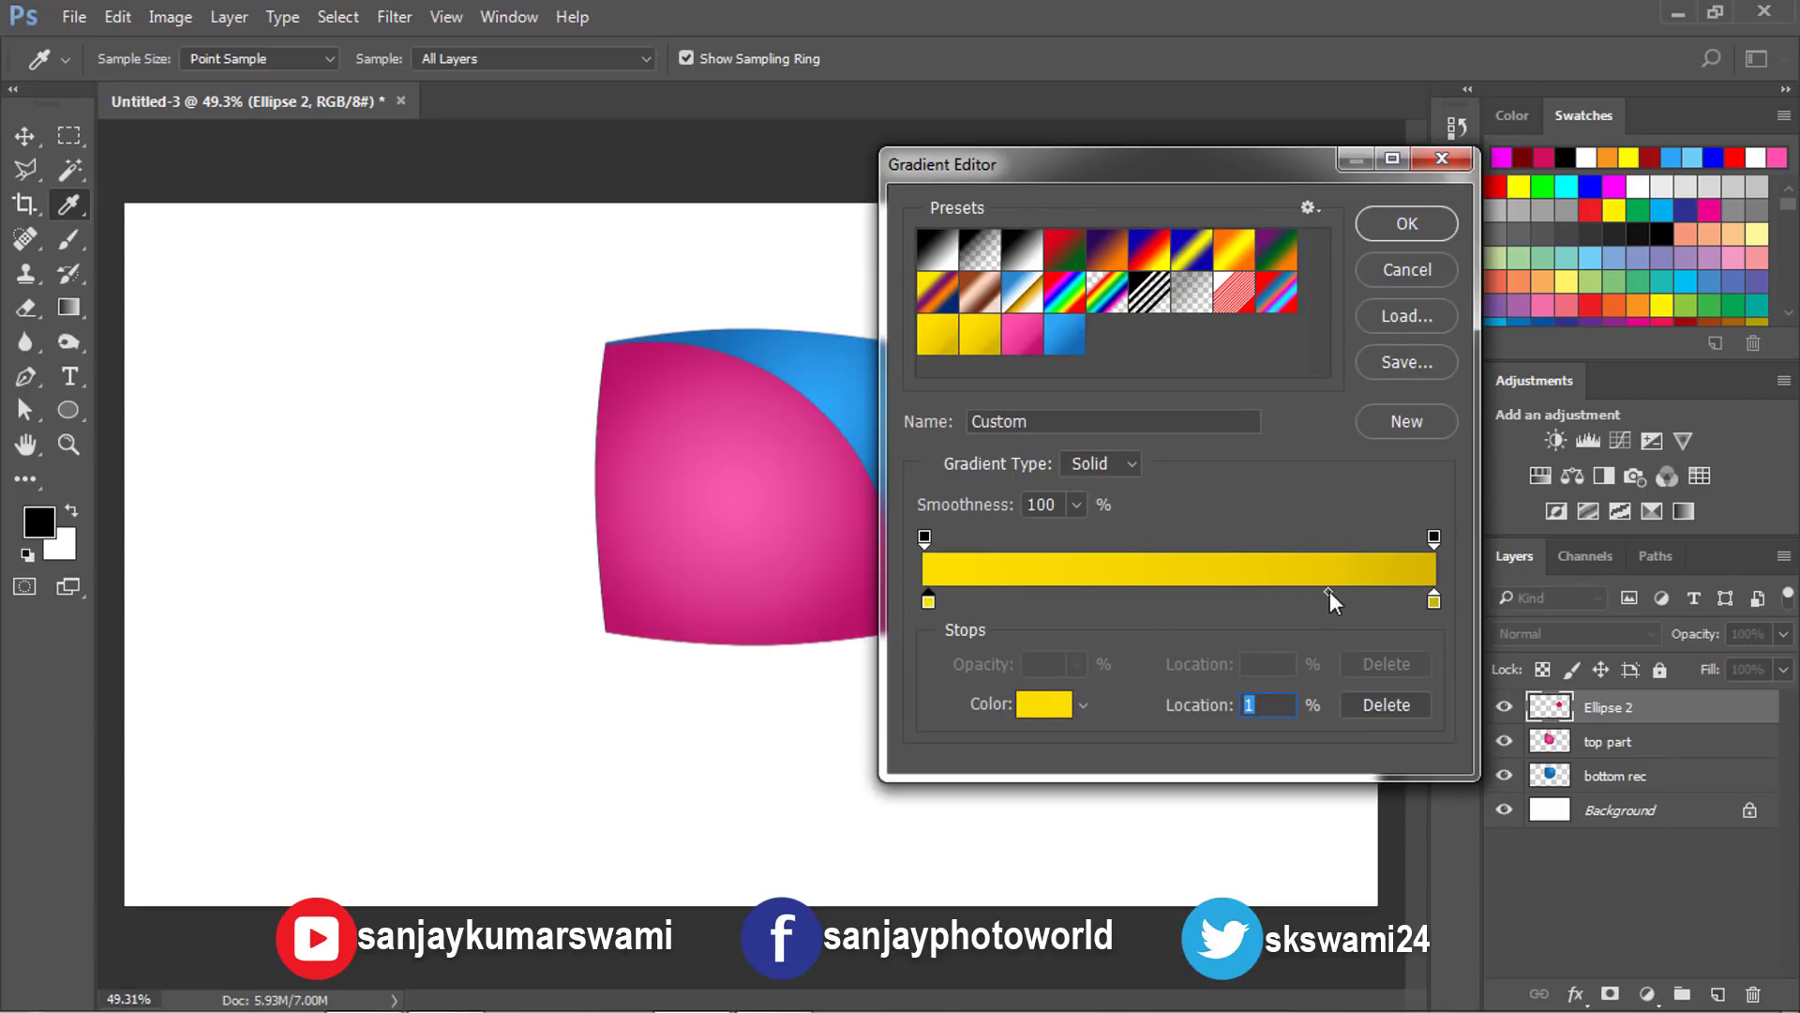
left_click_drag(1303, 593, 1283, 594)
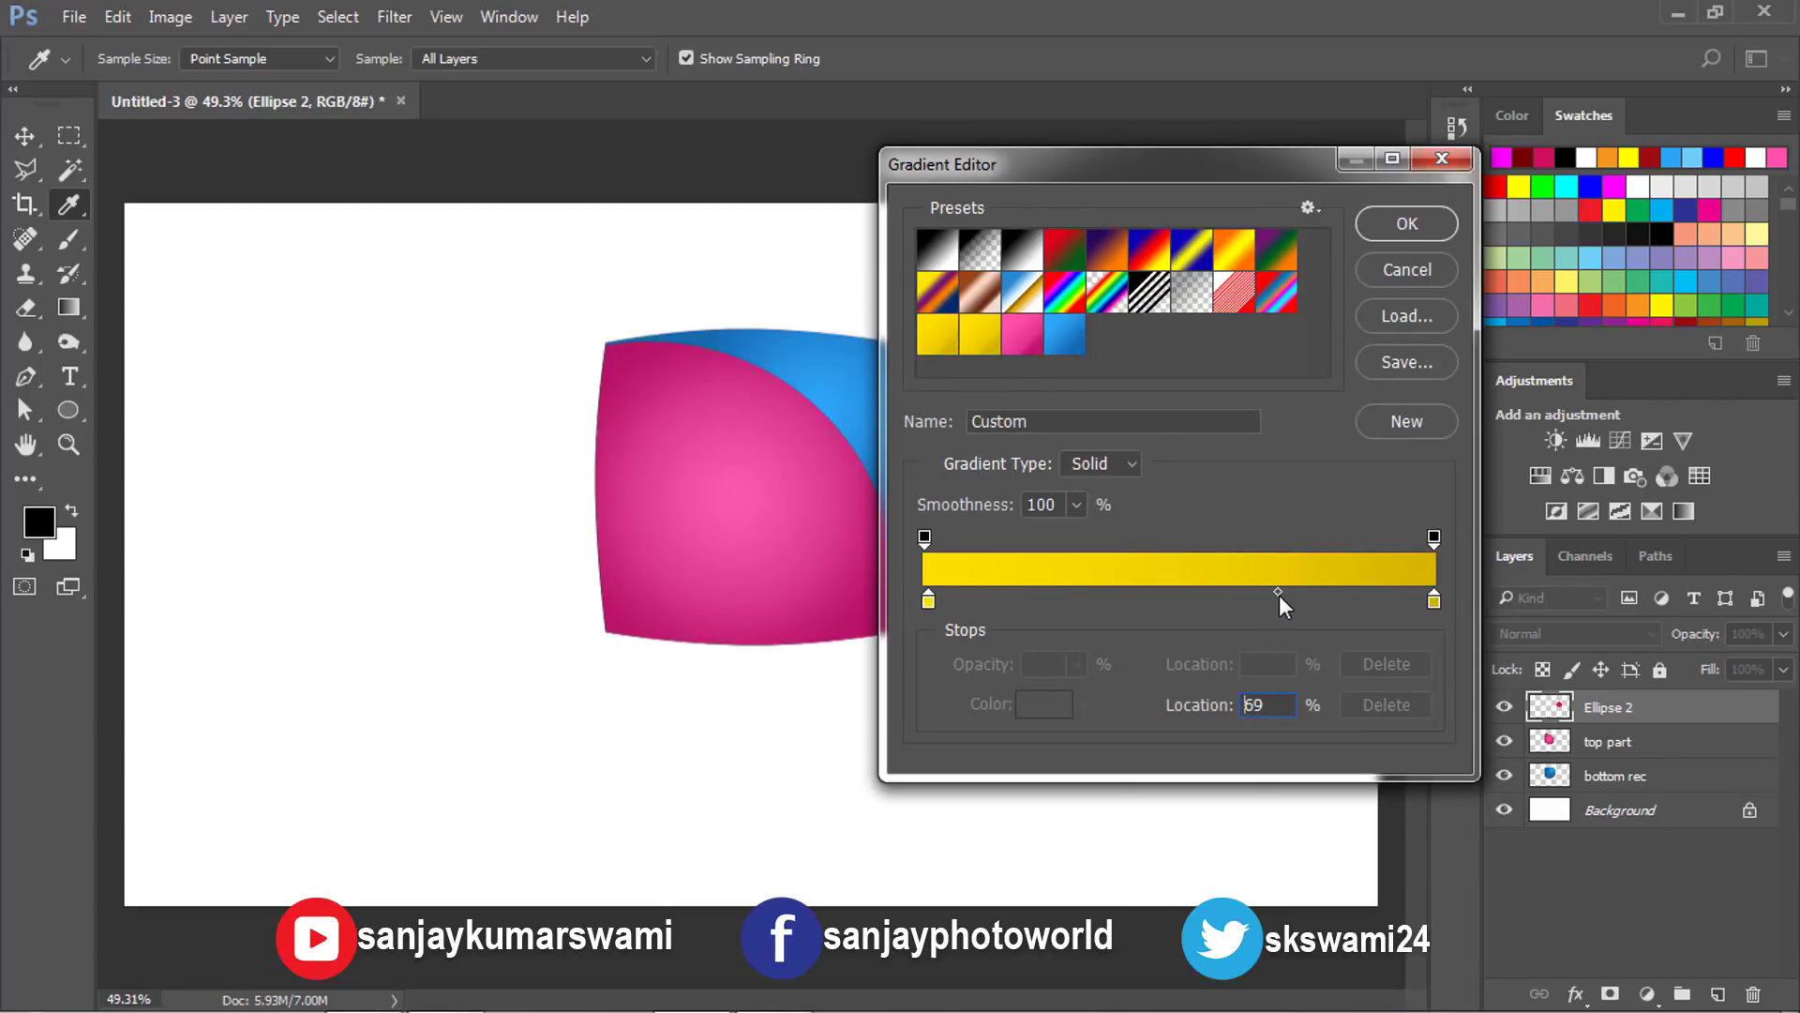
left_click(1433, 600)
left_click(1045, 712)
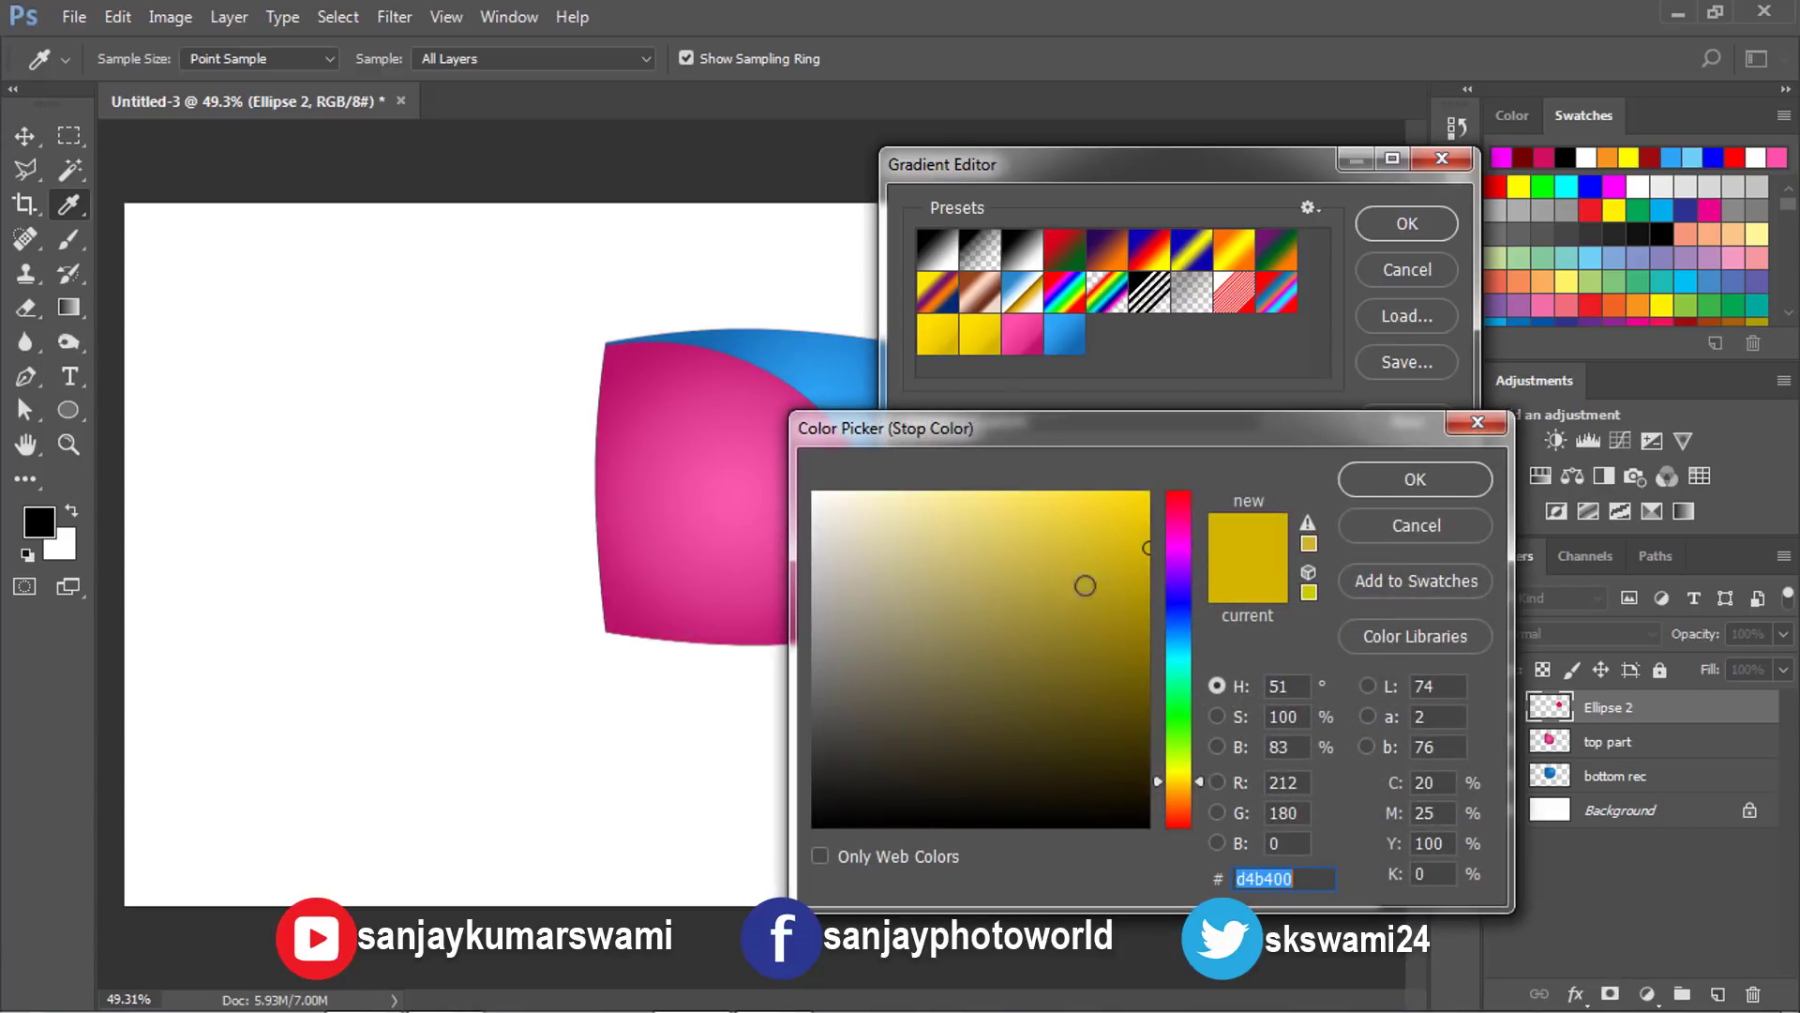
left_click(1148, 579)
key("Return")
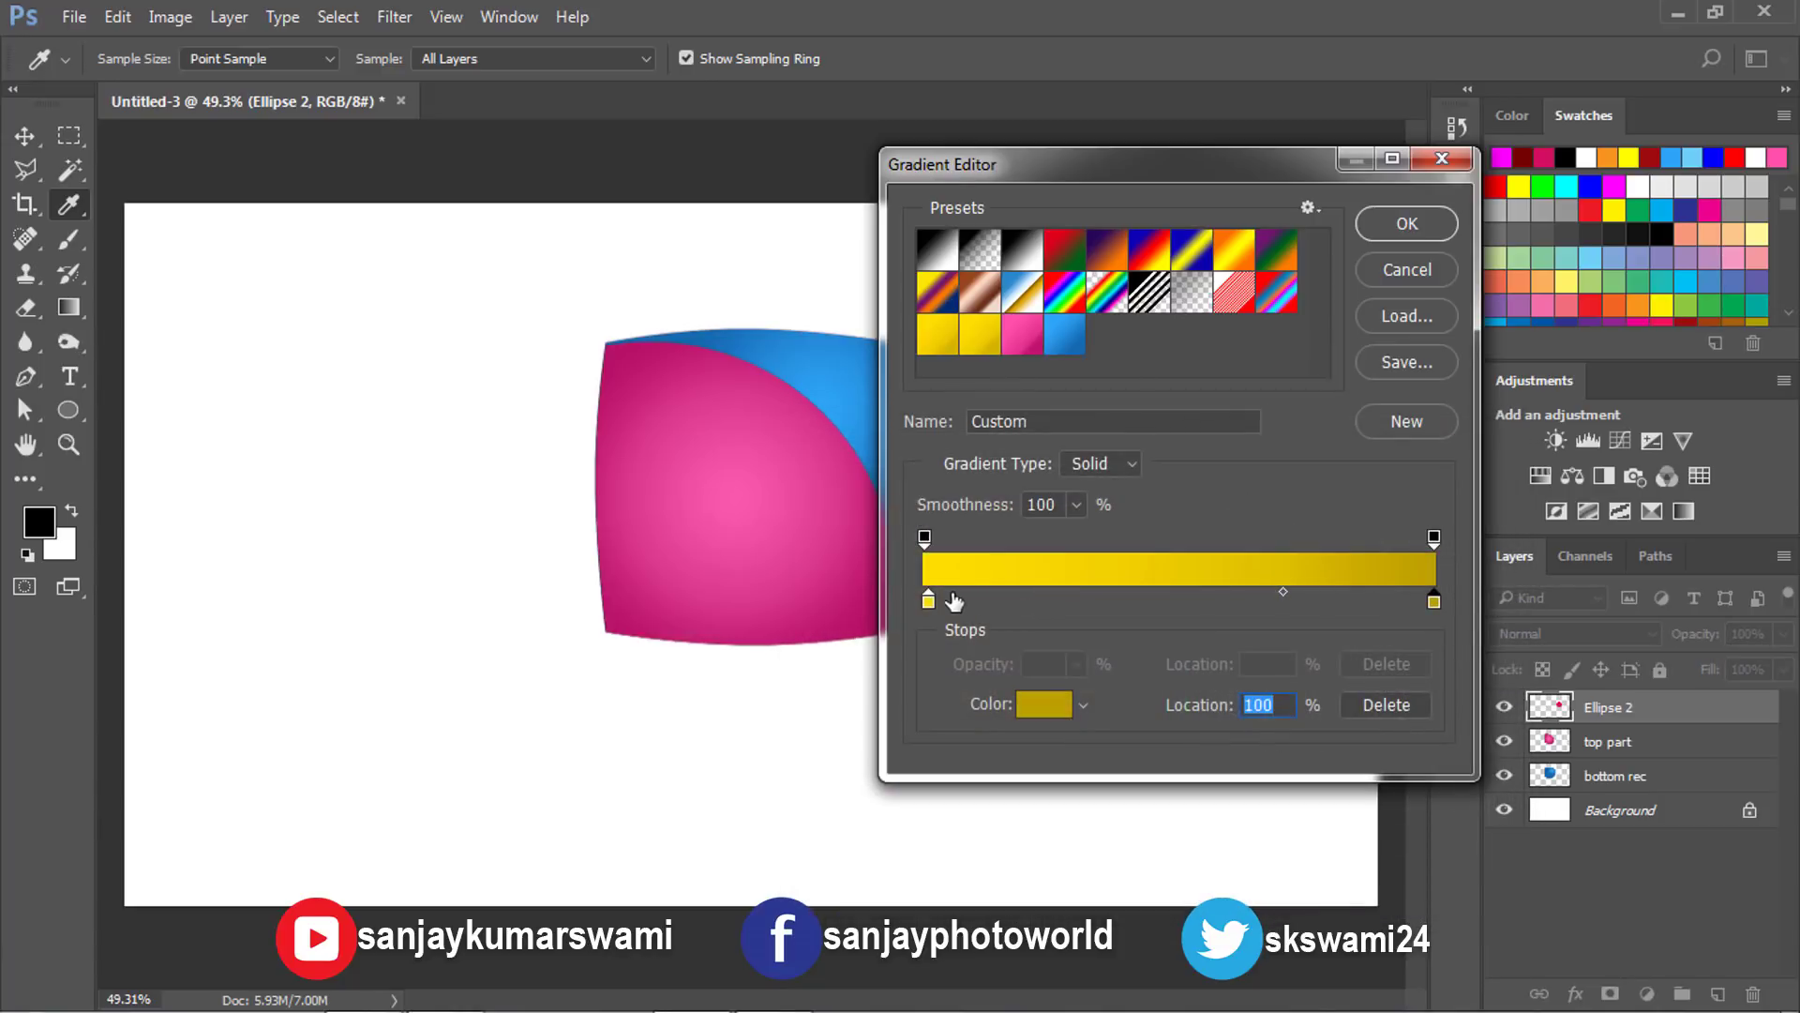
Set the left stop to bright yellow ffde00 and fill the circle with the radial yellow gradient.
left_click(923, 601)
left_click(1067, 709)
left_click_drag(1128, 539, 1121, 499)
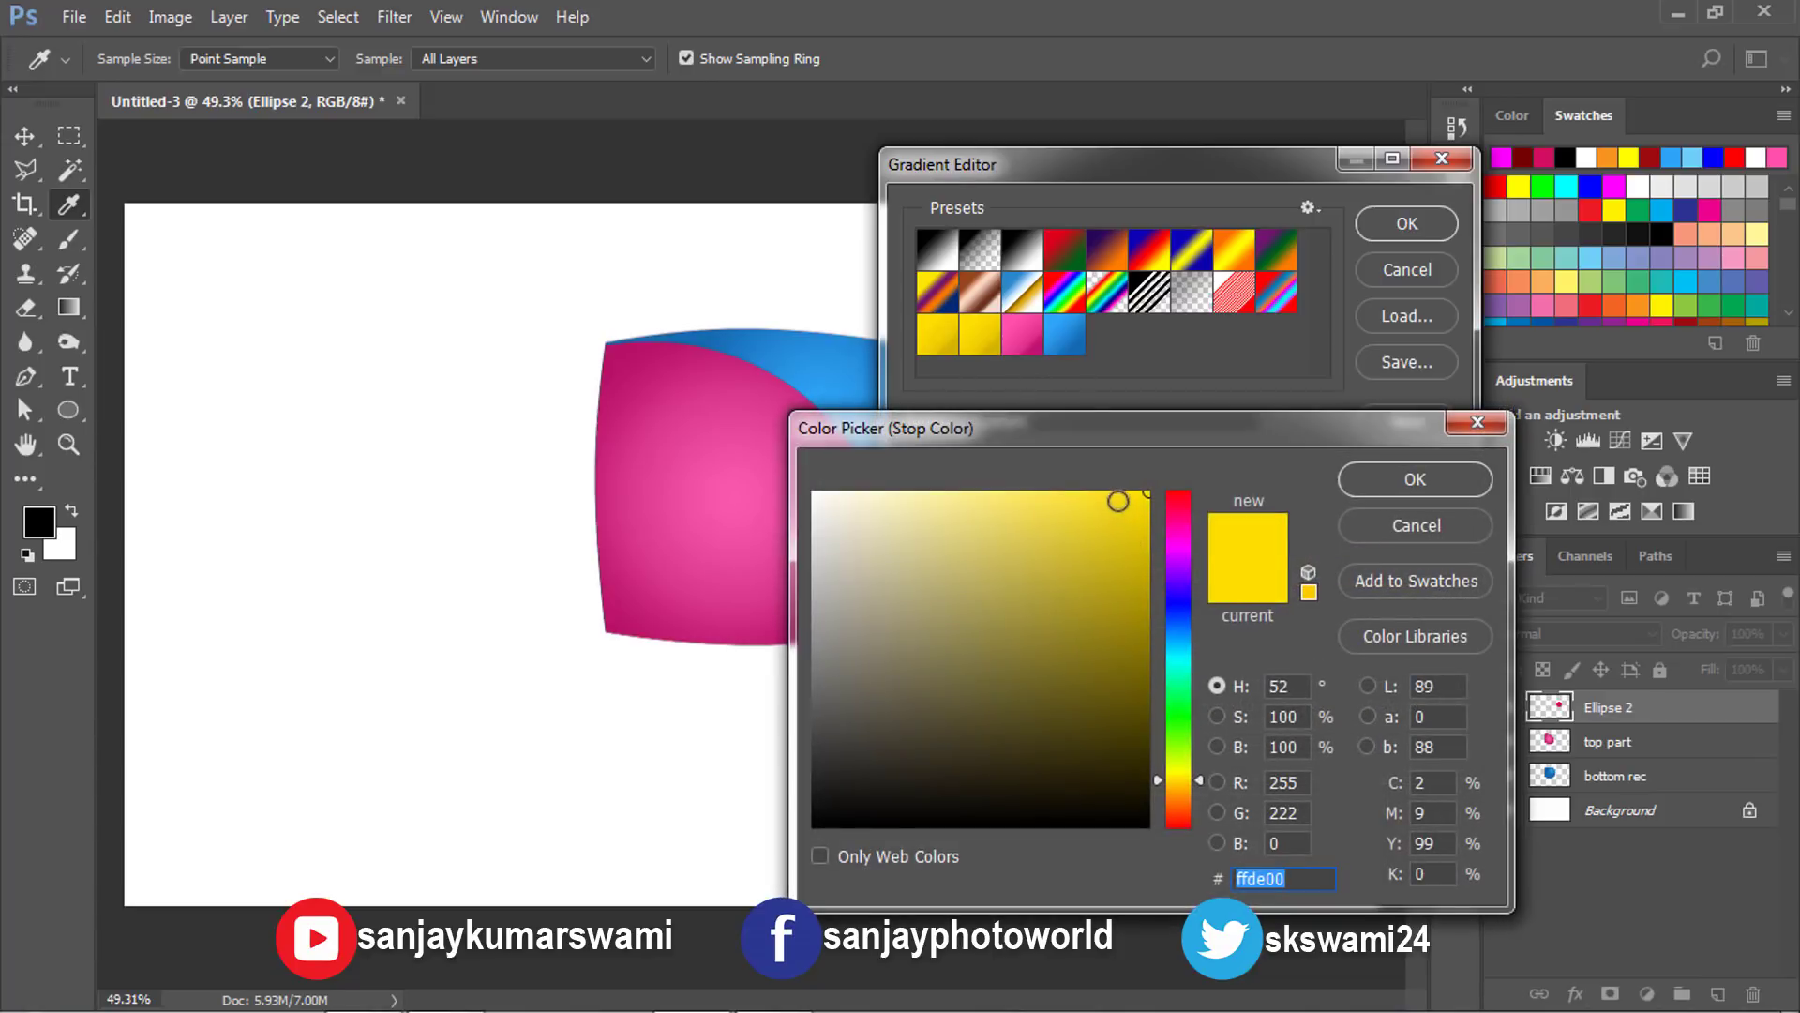
left_click(1415, 479)
left_click(1406, 224)
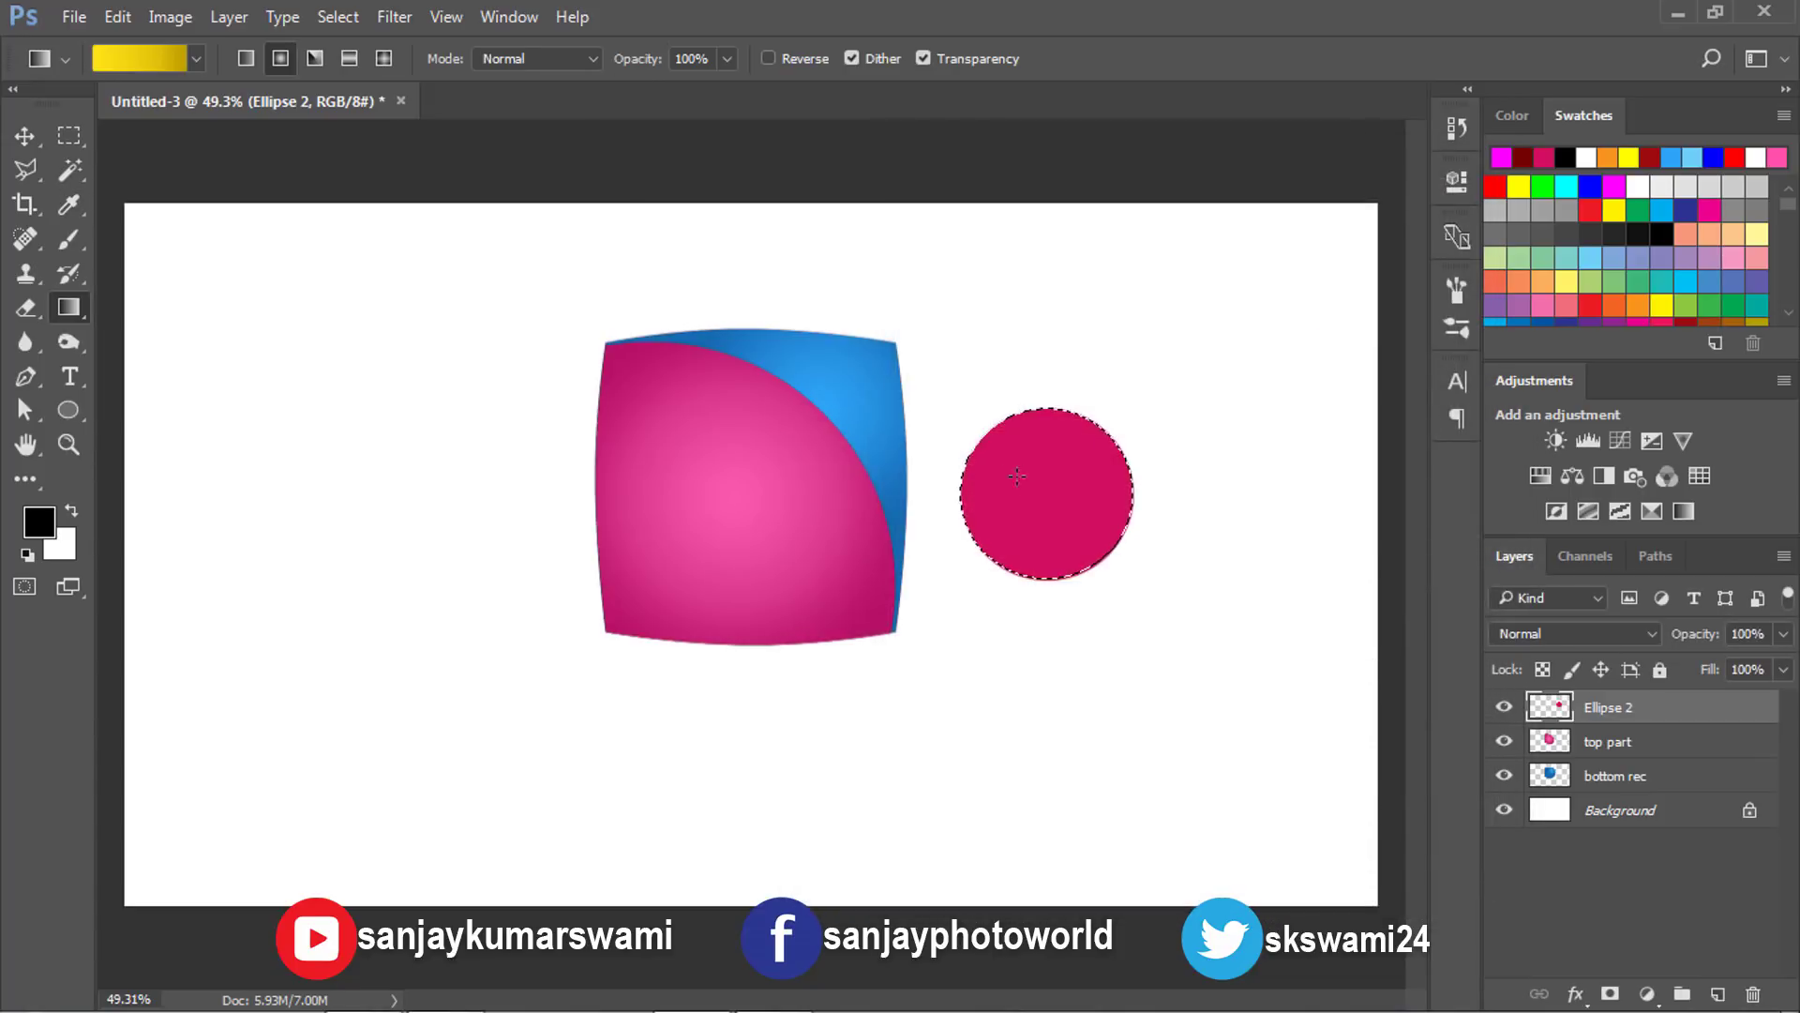
left_click_drag(1044, 487, 1129, 602)
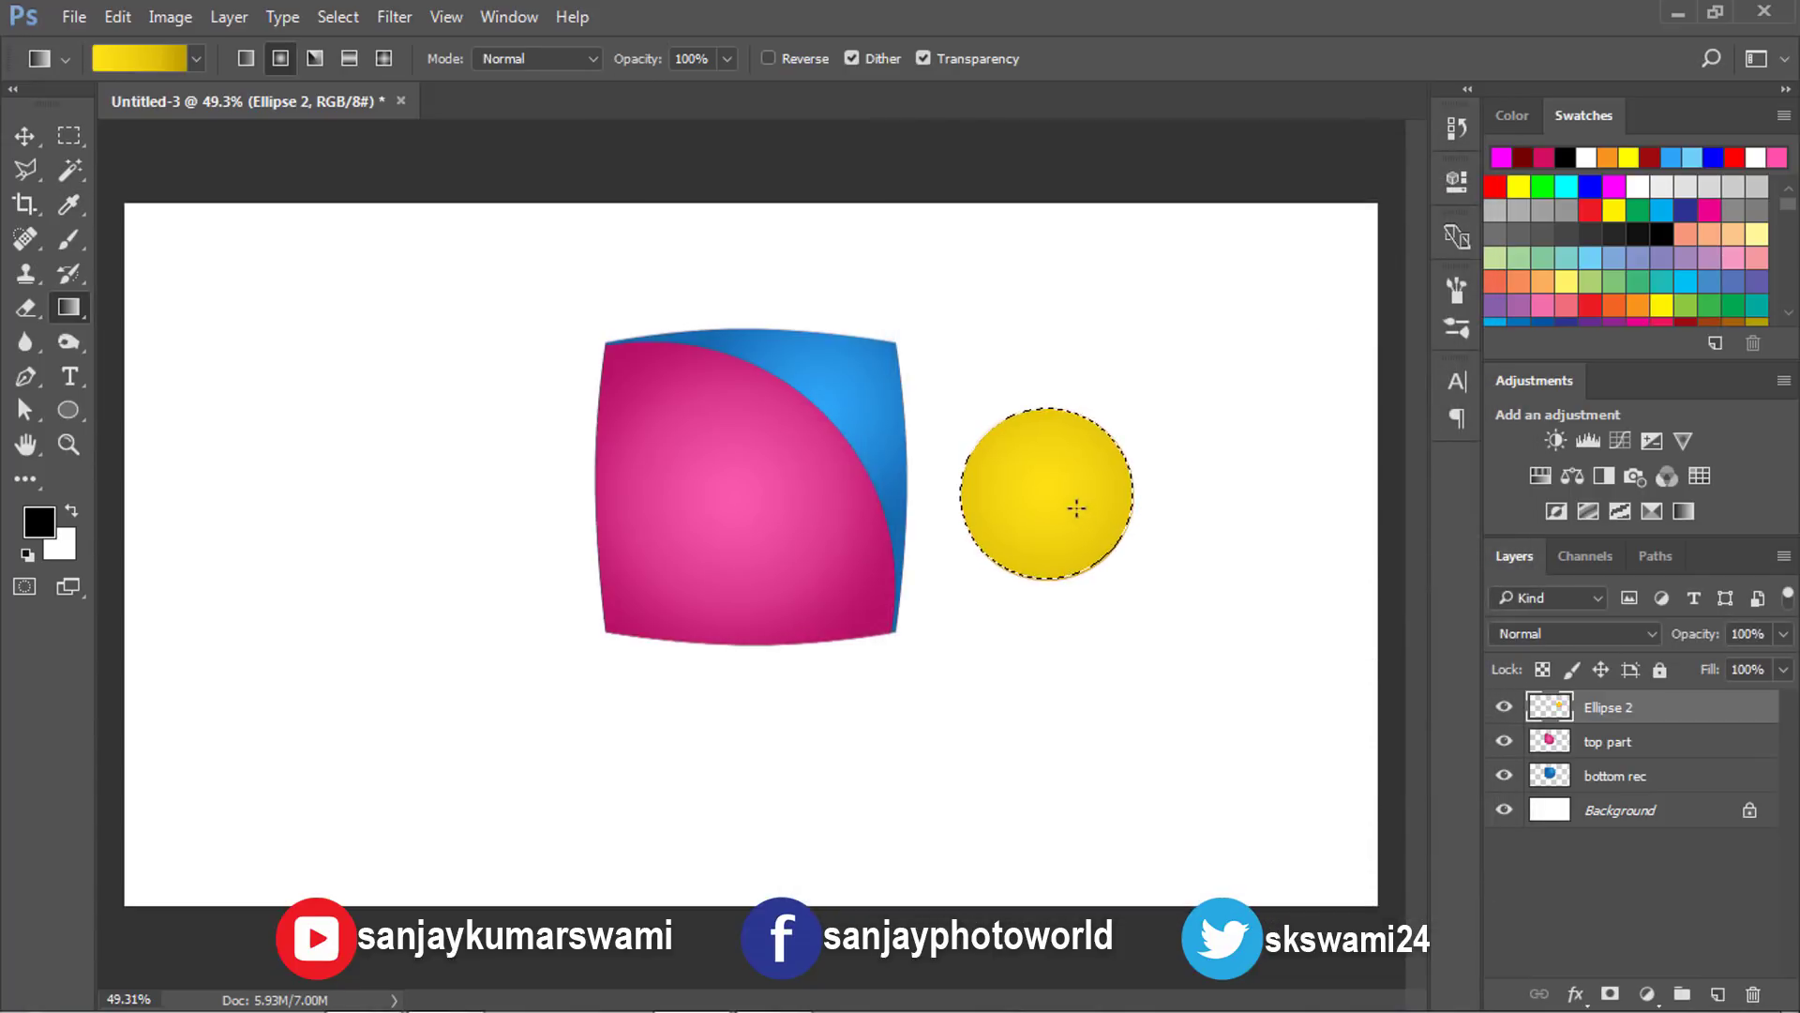
Redraw the yellow gradient from the circle's centre, deselect, and move the circle onto the pink square.
left_click_drag(1051, 490, 1104, 587)
key("m")
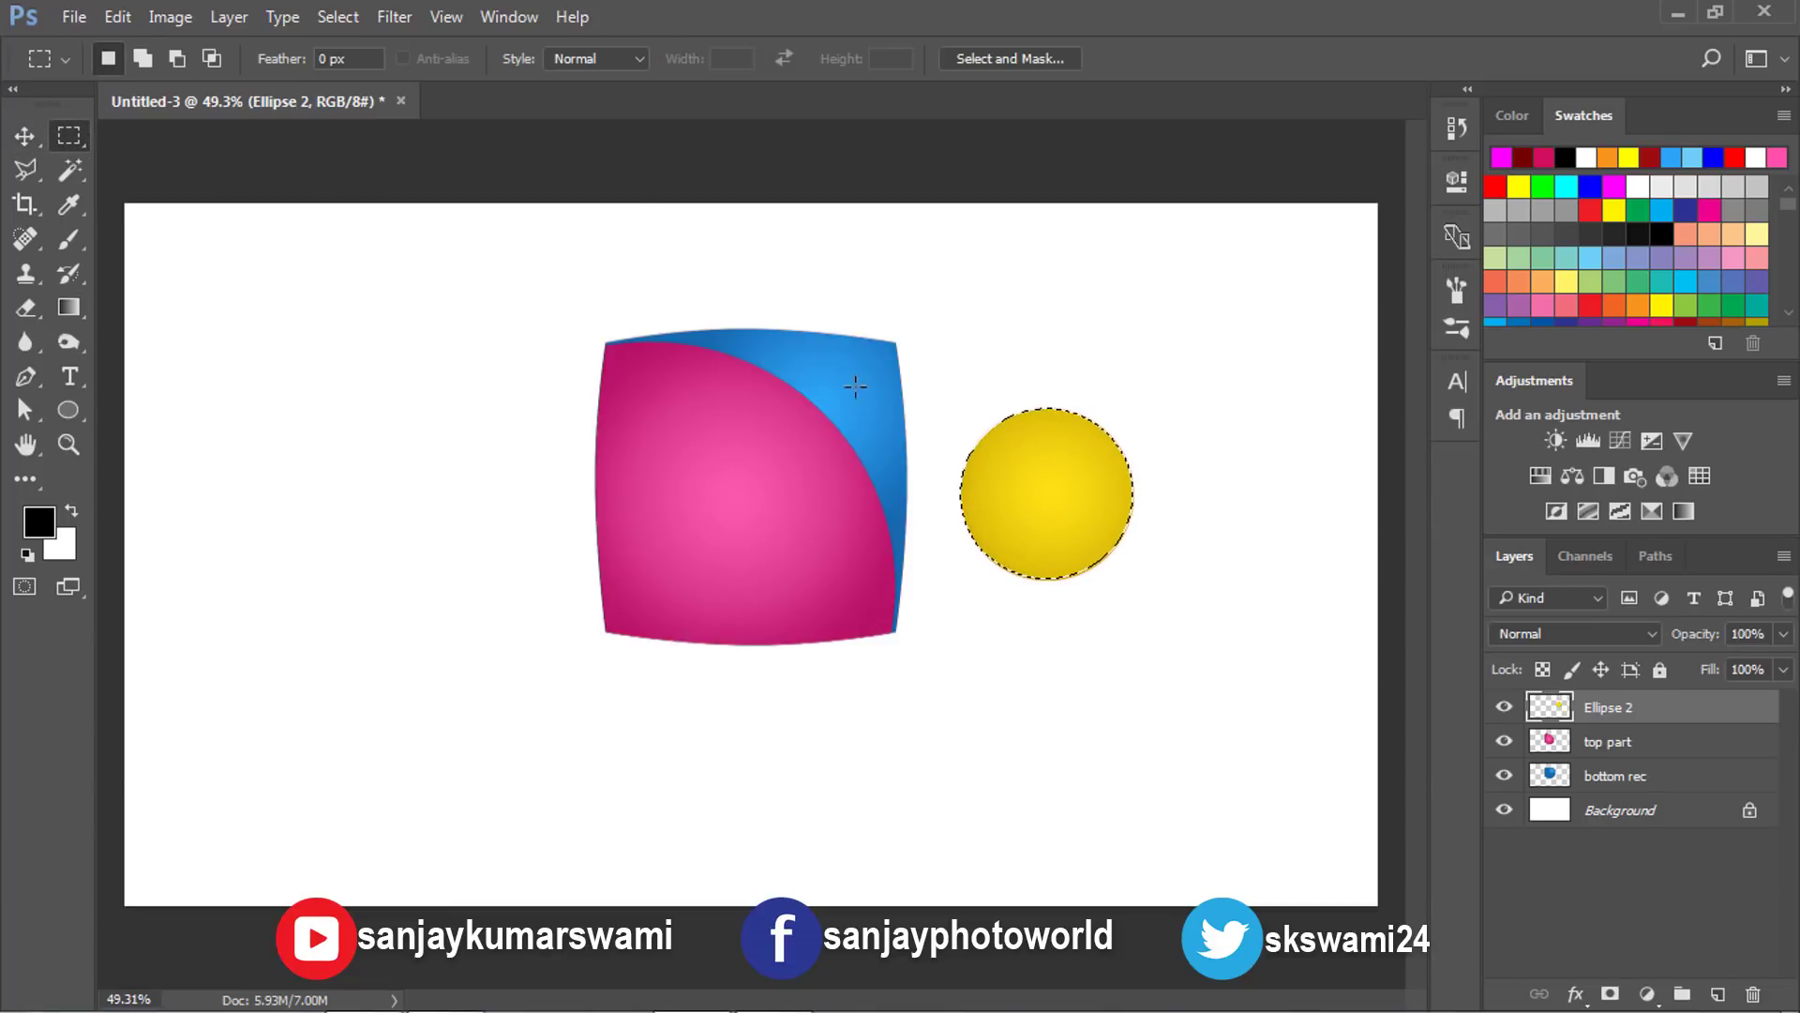
key("ctrl+d")
key("v")
left_click_drag(1093, 447, 834, 406)
left_click_drag(708, 621, 715, 743)
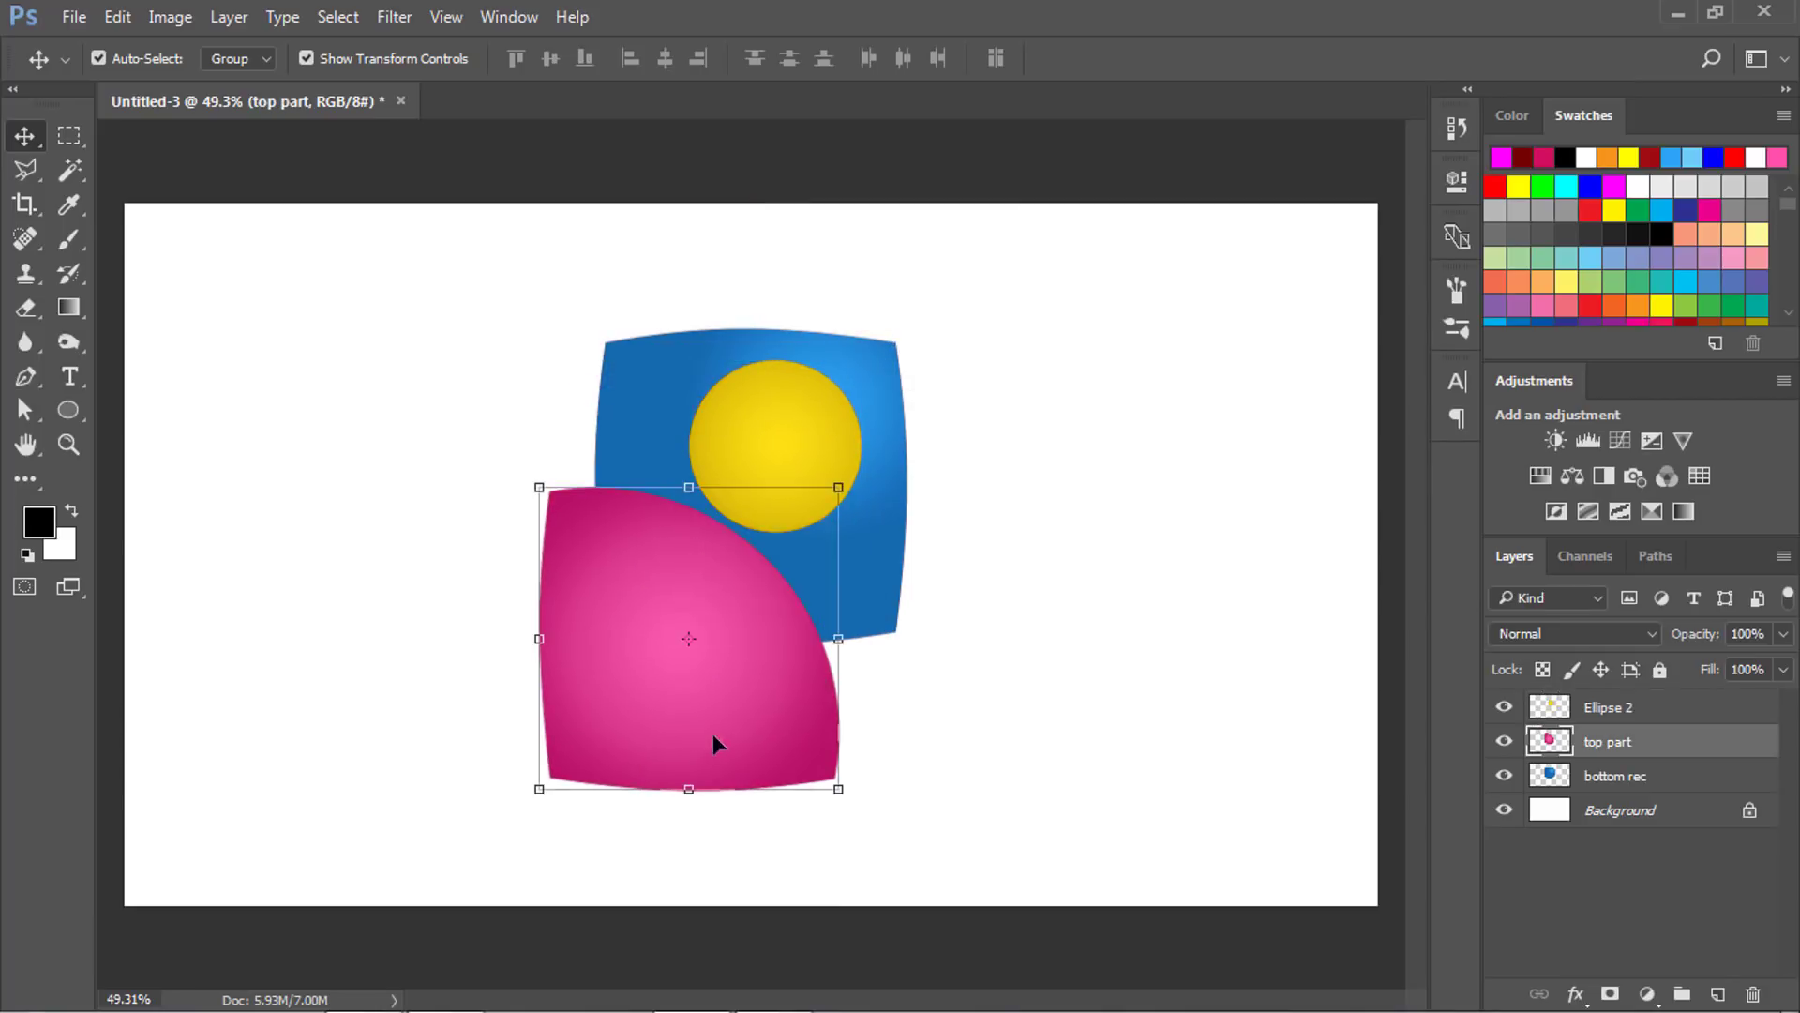
left_click_drag(748, 611, 797, 459)
left_click(785, 457)
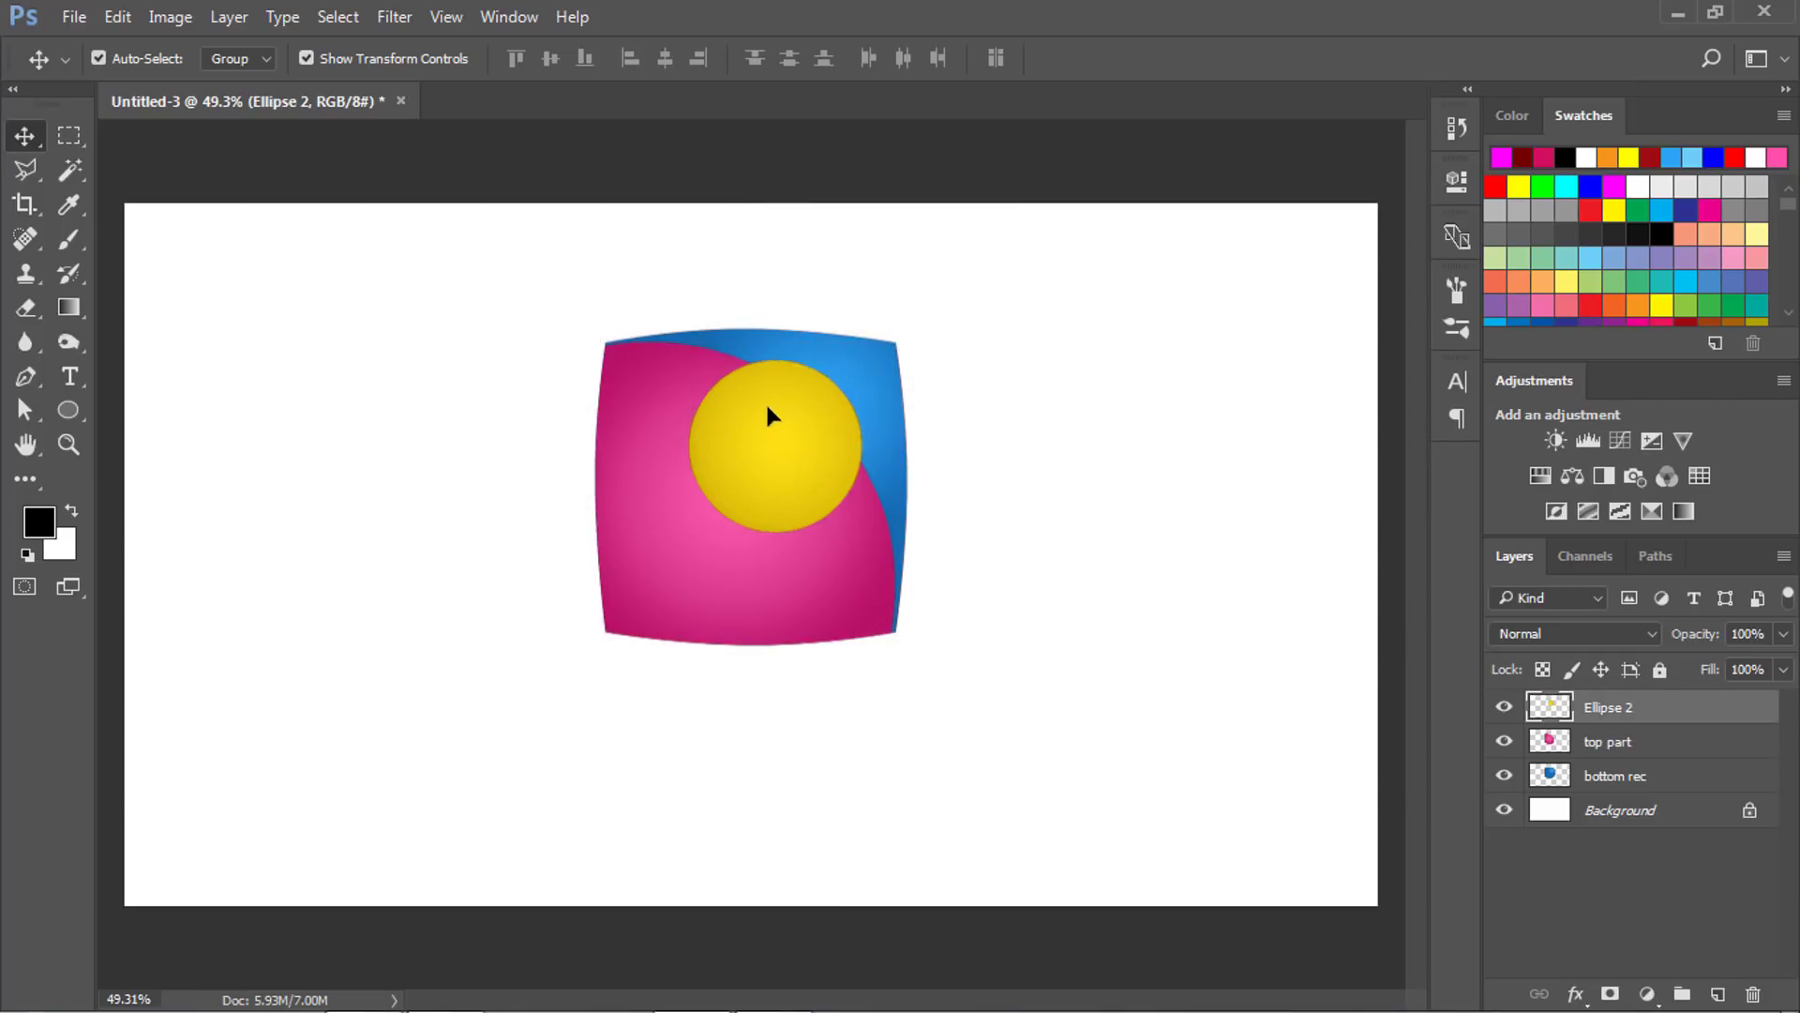
left_click(767, 415)
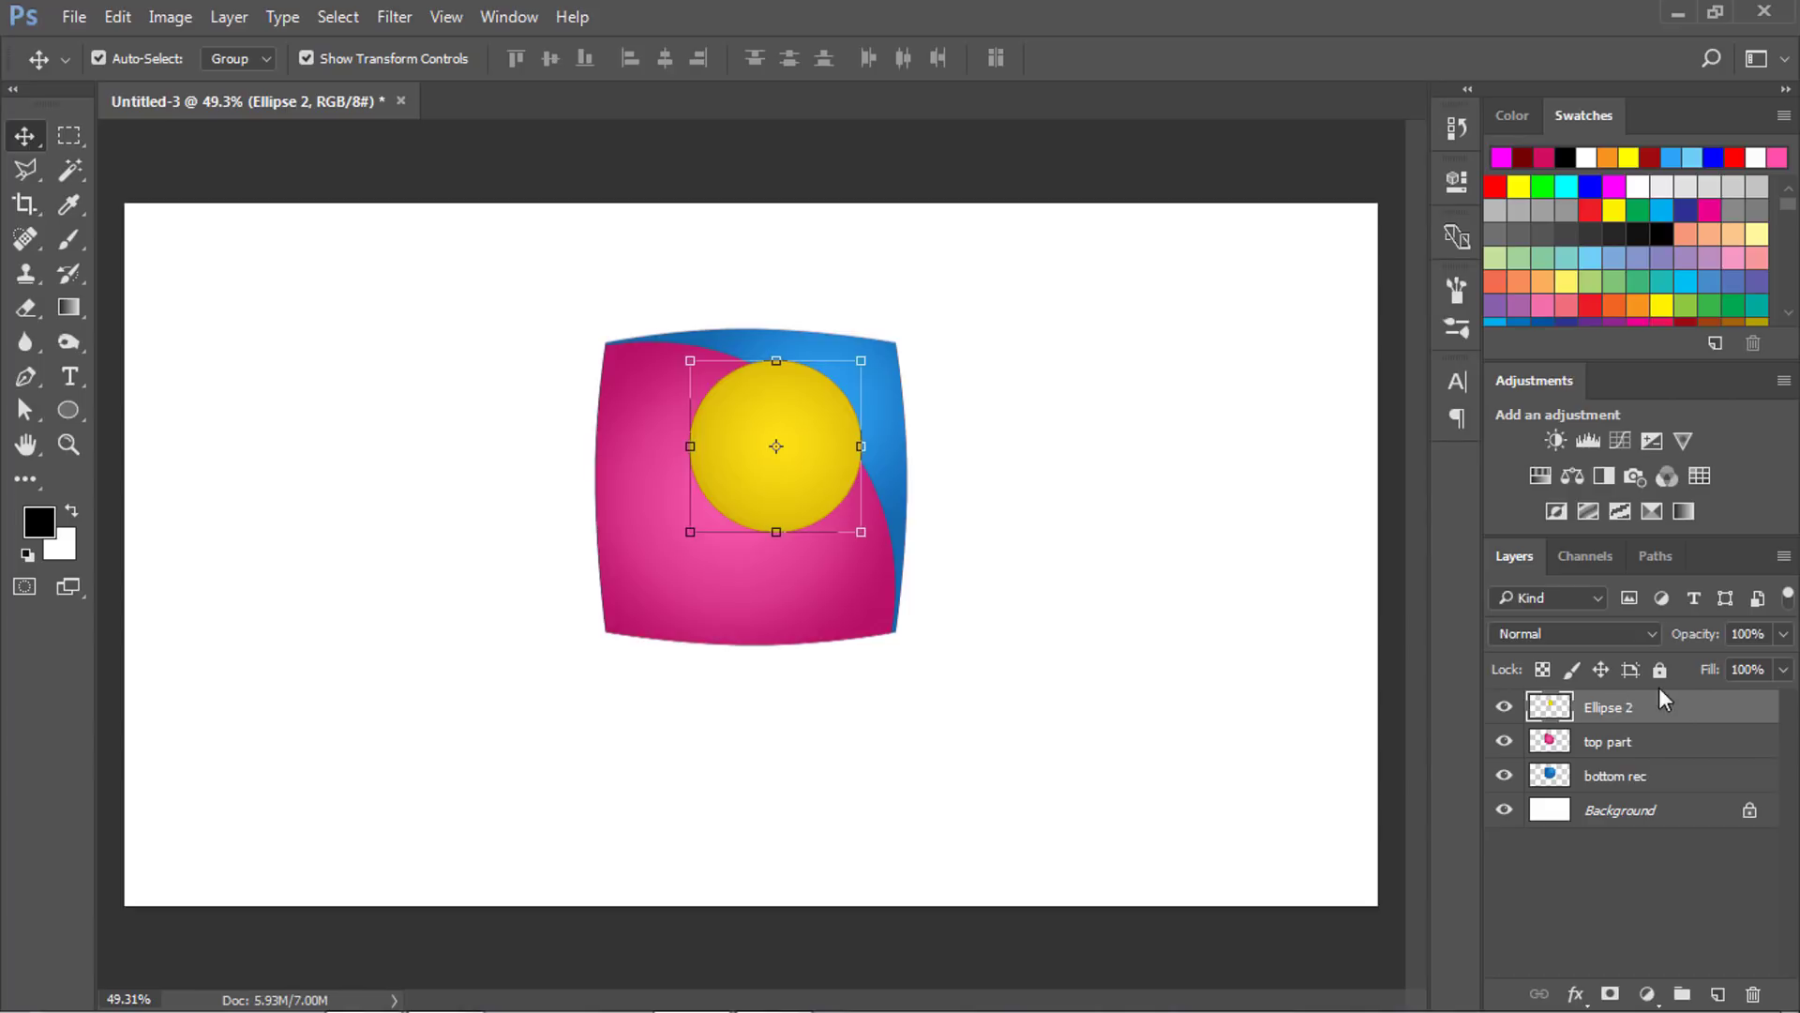
Create a clipping mask clipping Ellipse 2 to the pink top part layer.
right_click(1622, 709)
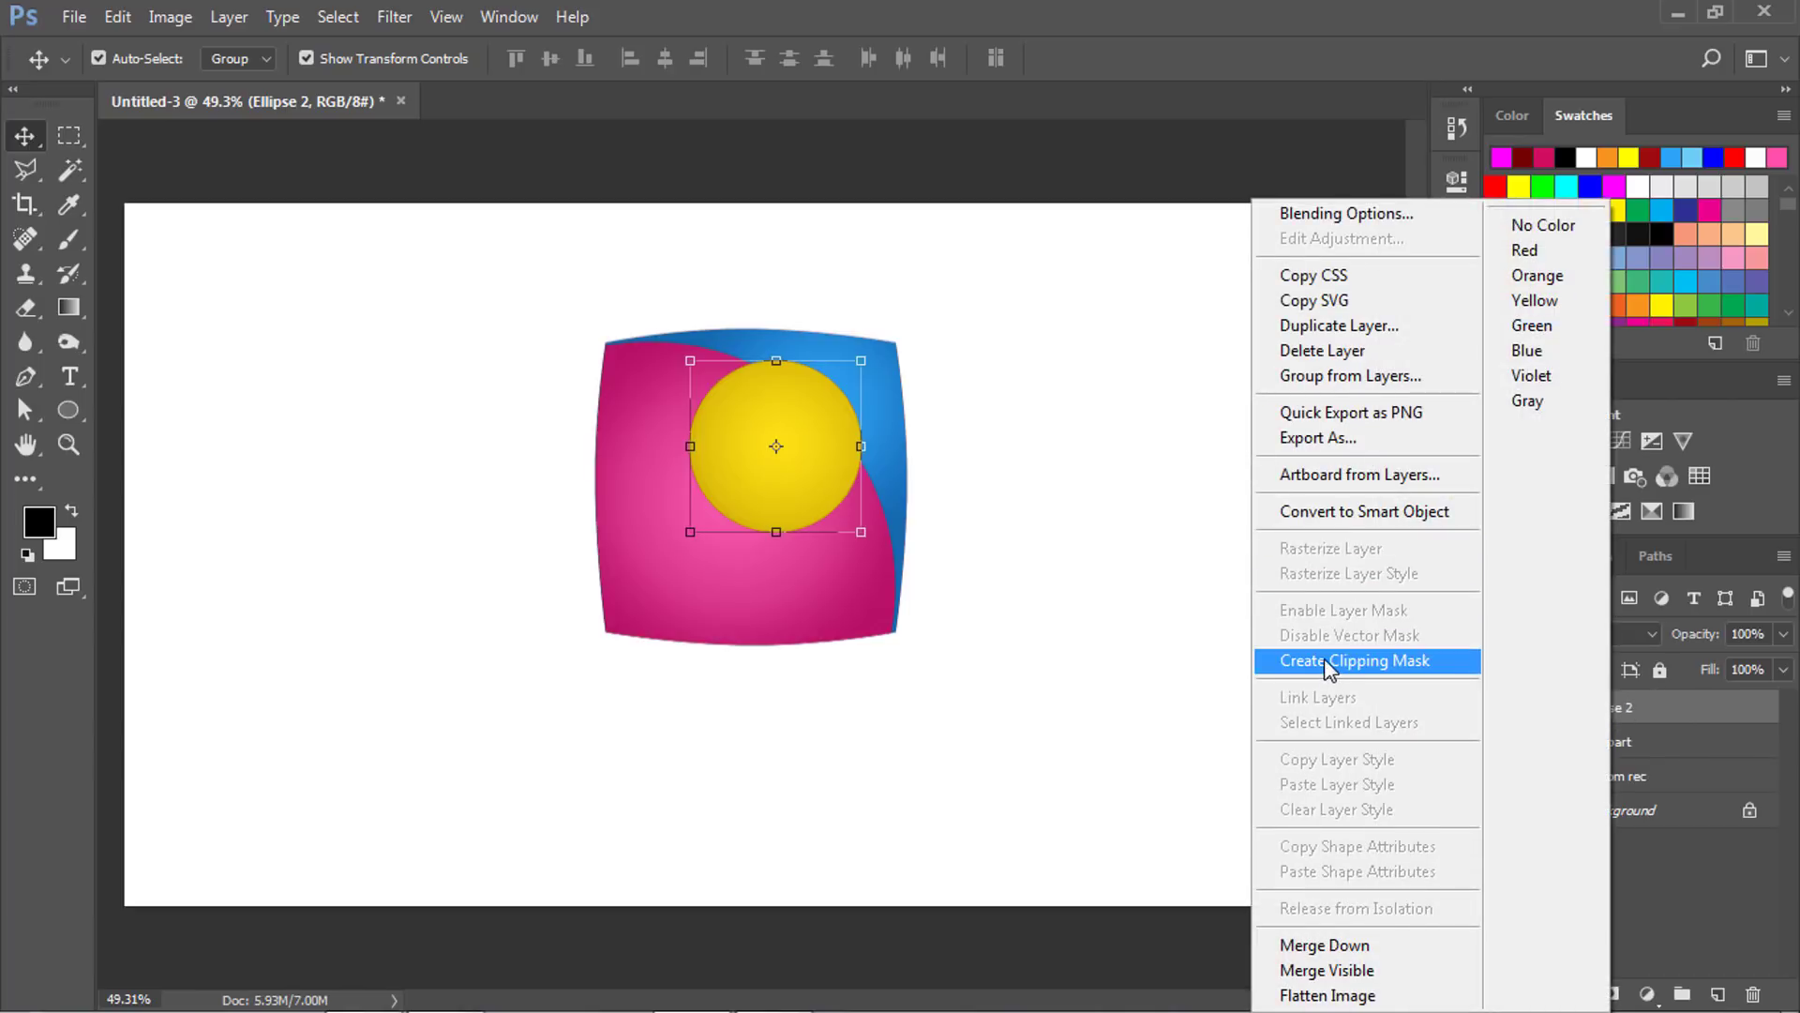
left_click(1379, 670)
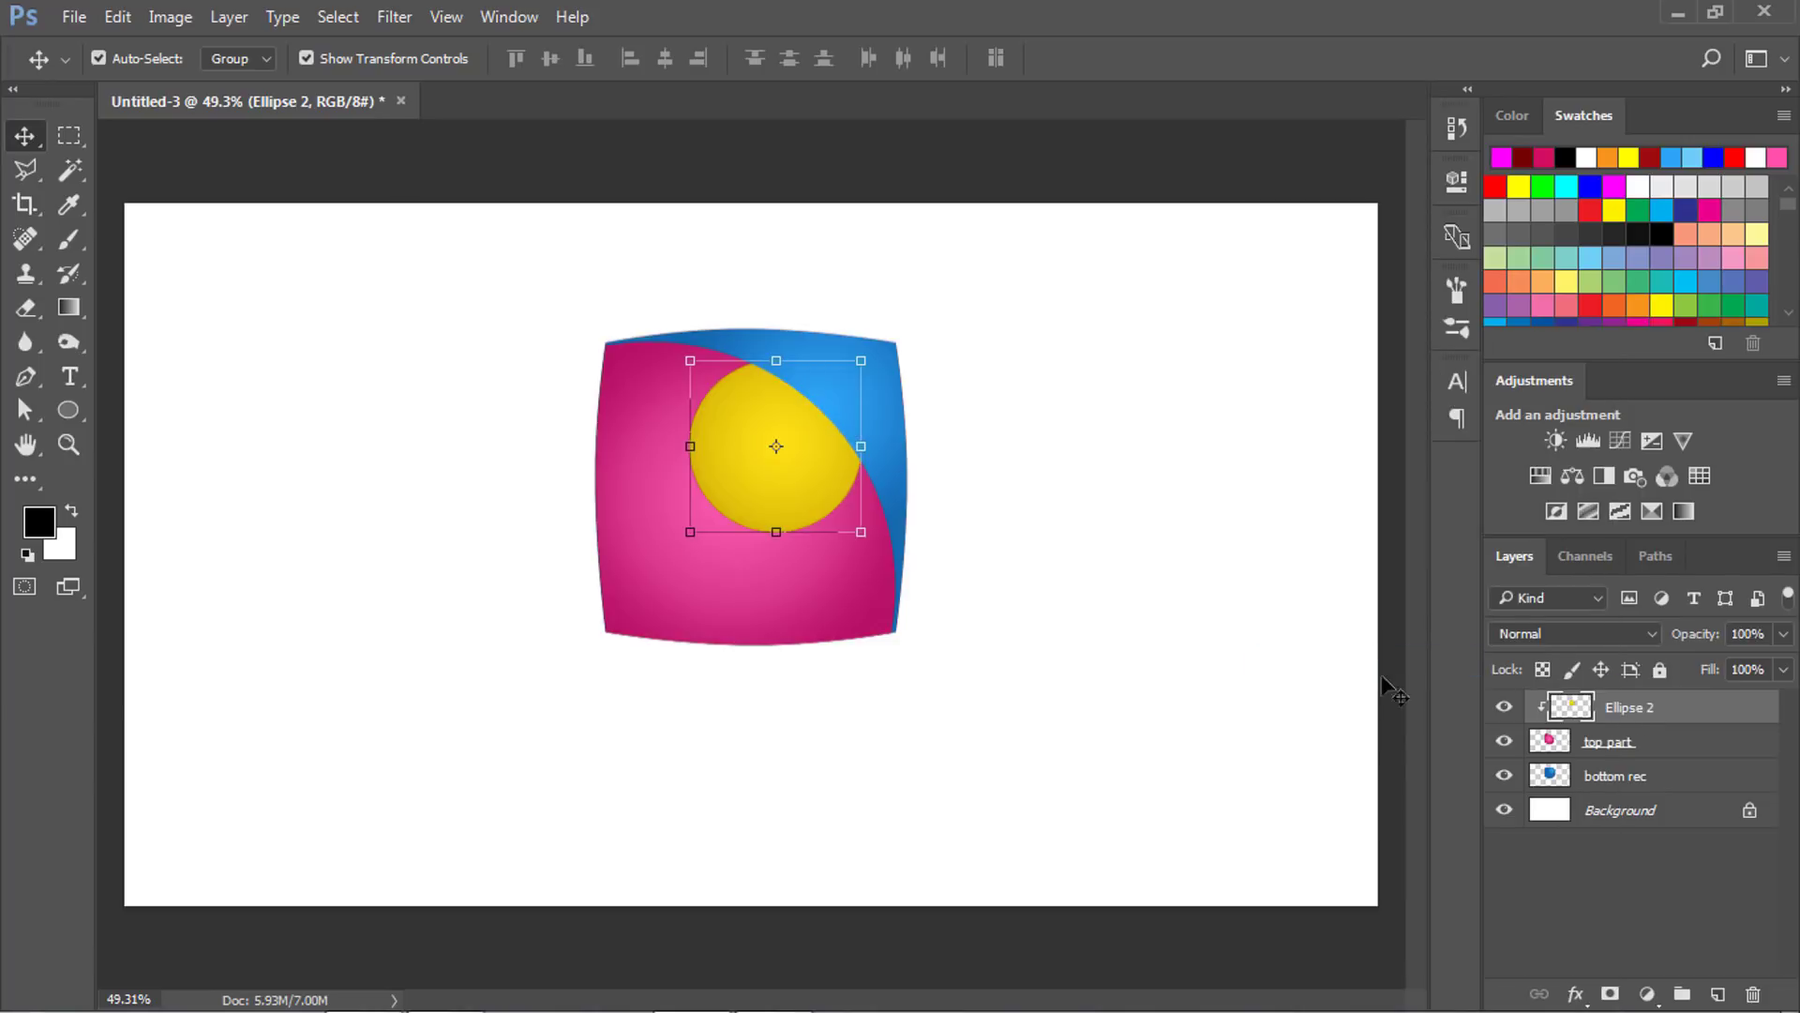
left_click(211, 27)
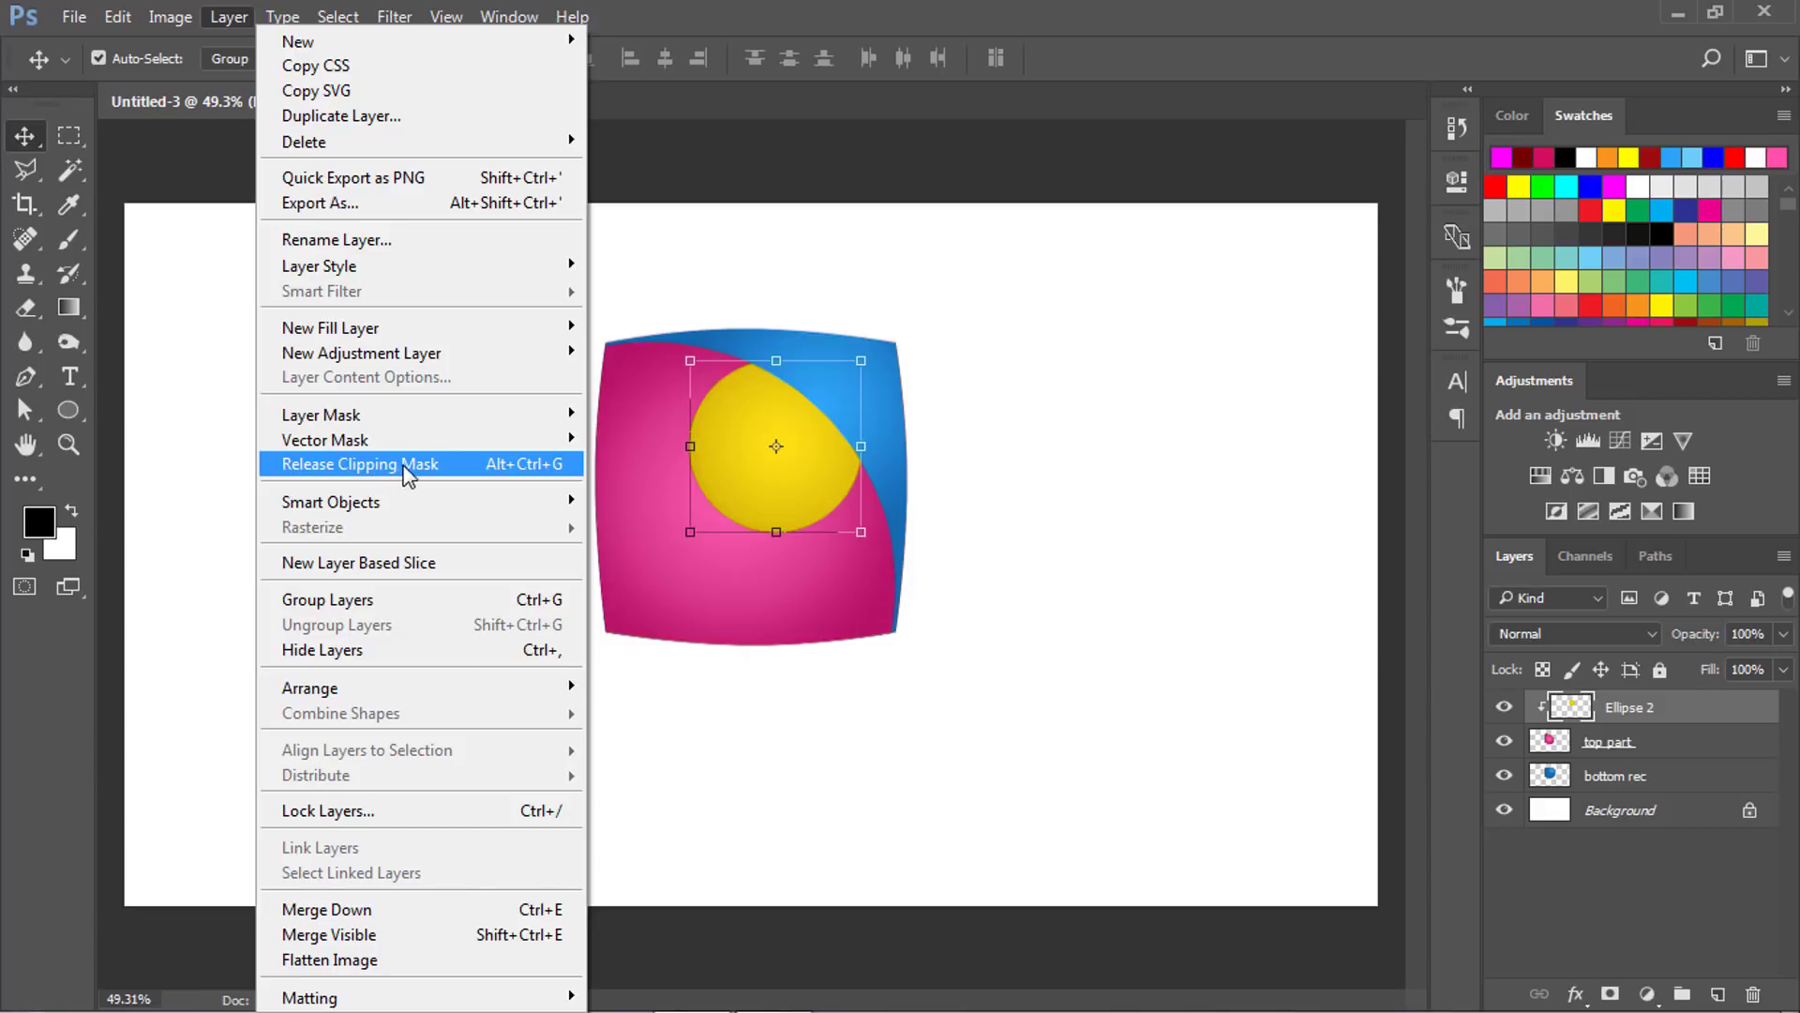
left_click(734, 420)
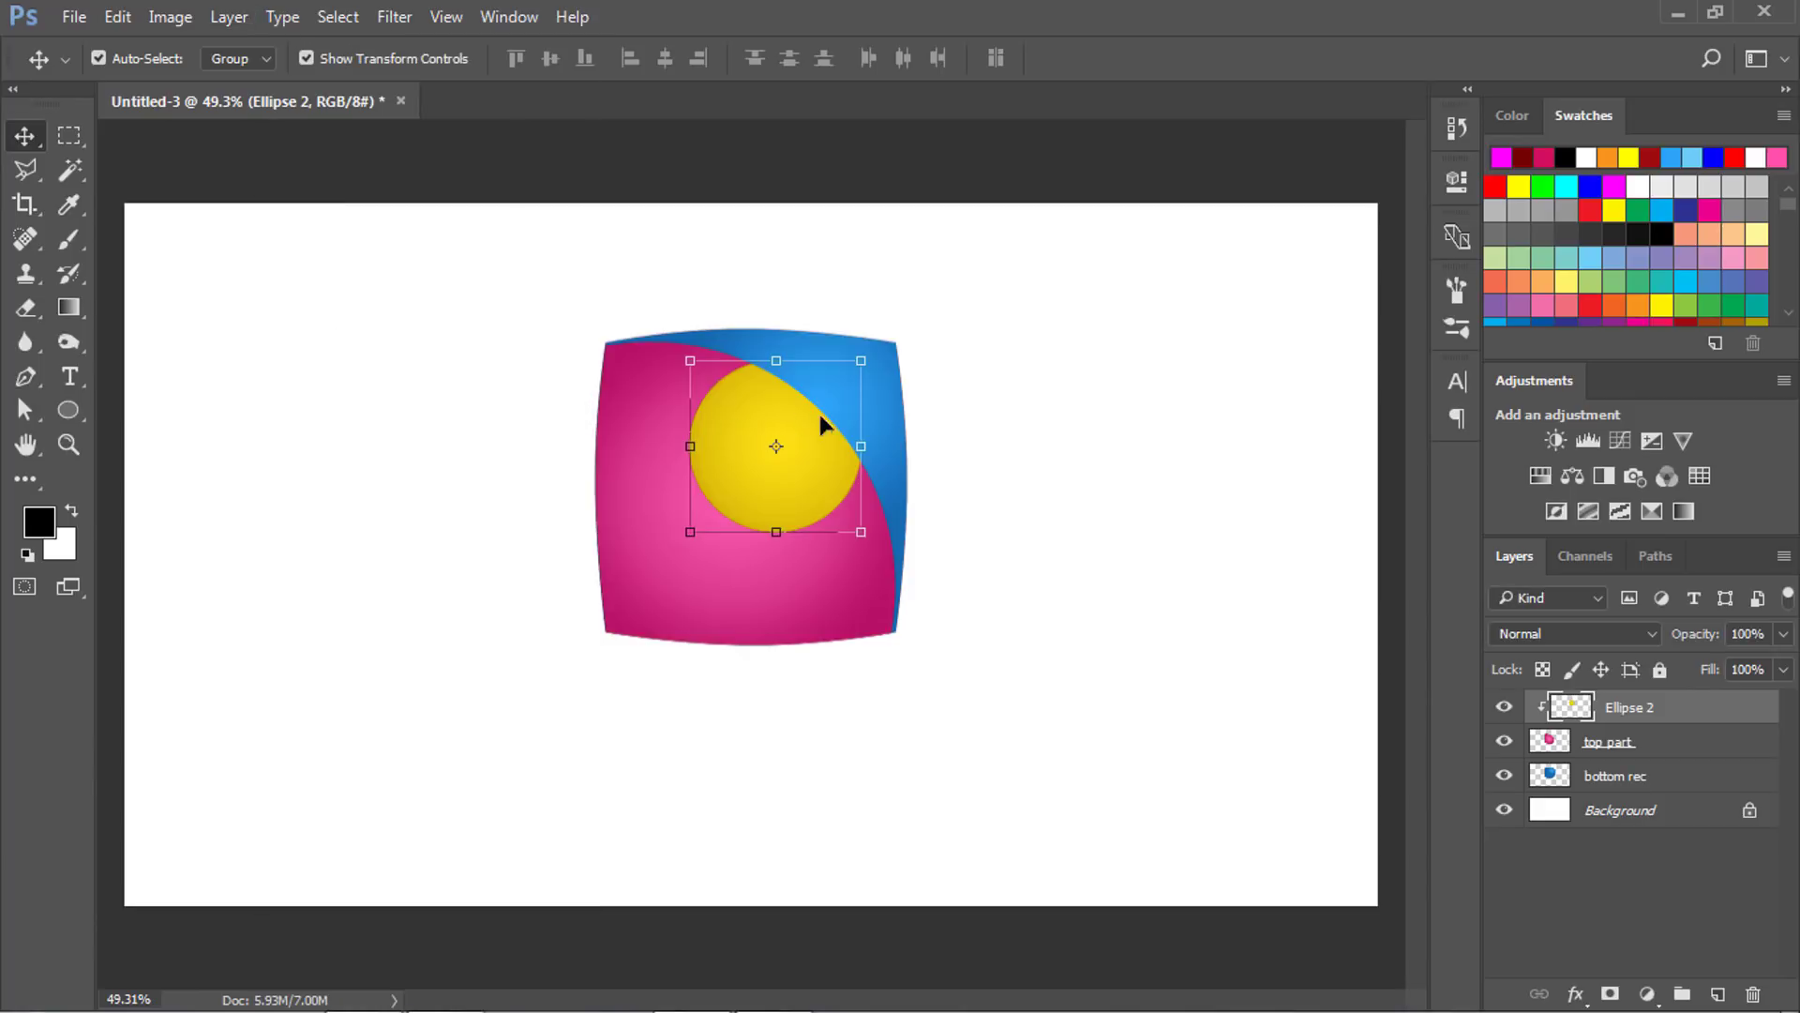
scroll(894, 477, "up", 1)
scroll(893, 478, "up", 1)
Move the clipped yellow circle lower on the square and scale it slightly.
mouse_move(811, 431)
left_mouse_down()
mouse_move(785, 492)
mouse_move(768, 461)
left_mouse_up()
key("ctrl+t")
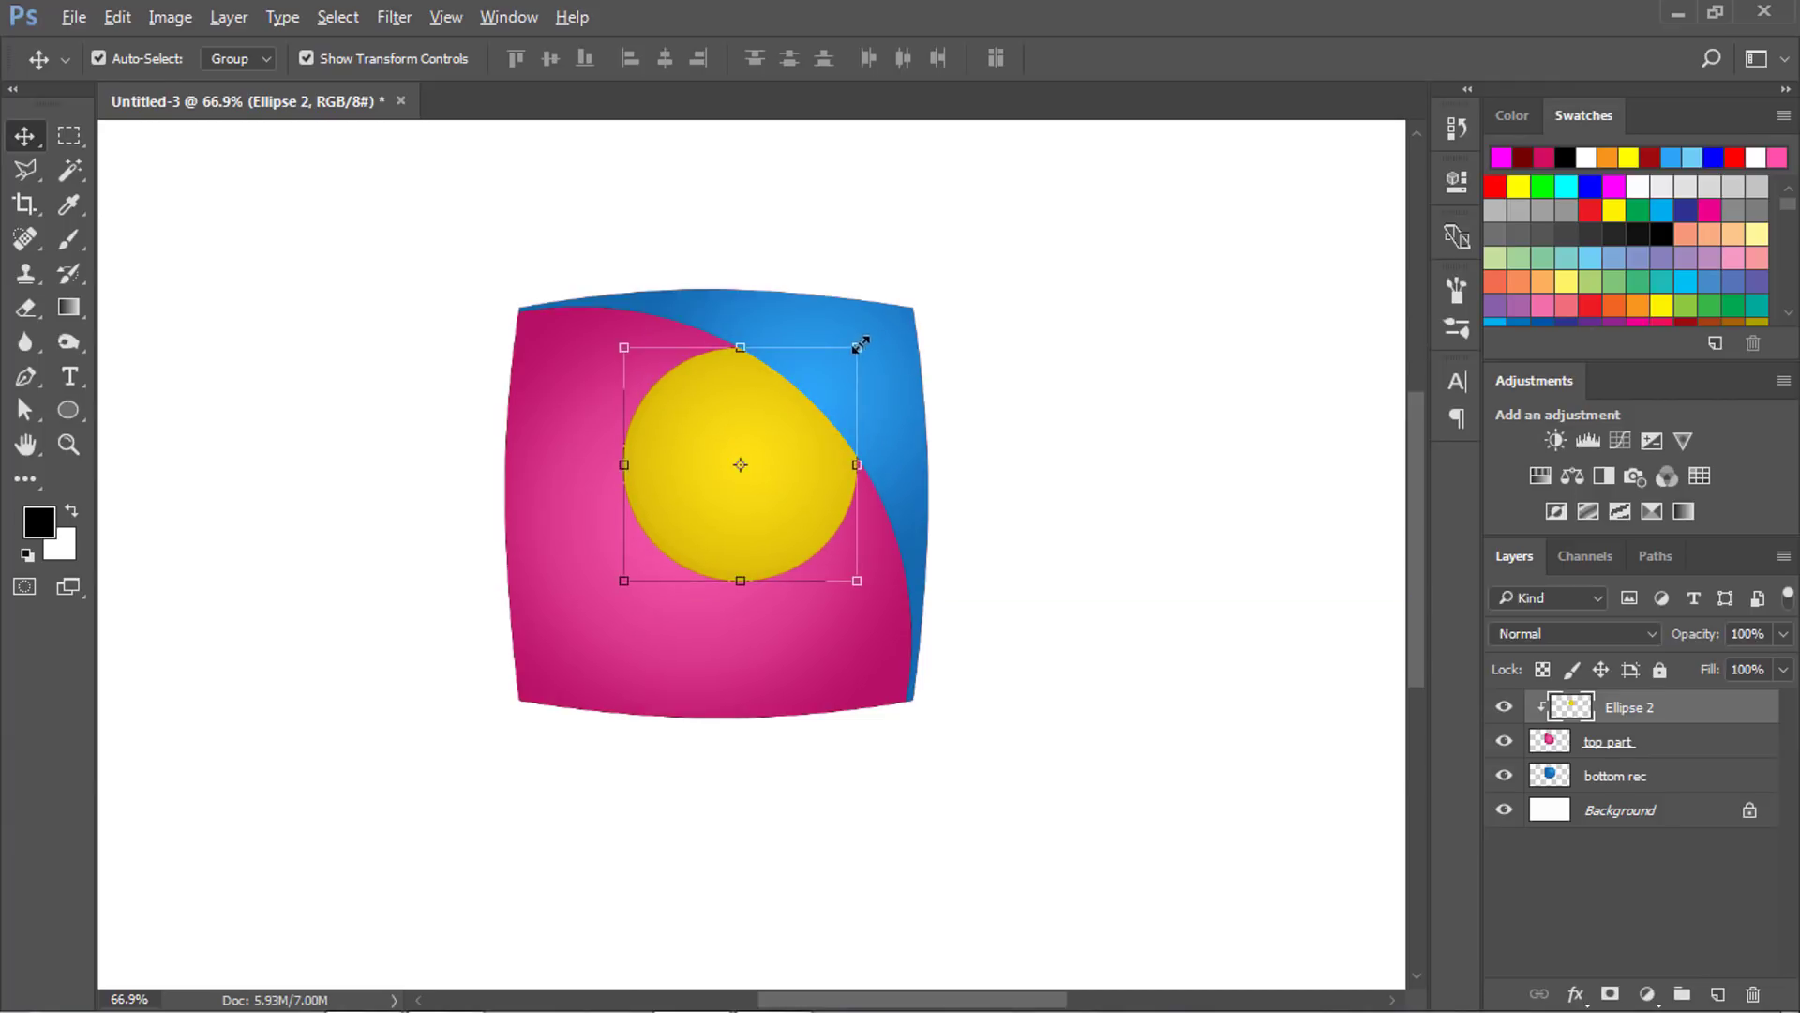
mouse_move(856, 342)
left_mouse_down()
mouse_move(874, 338)
mouse_move(842, 343)
left_mouse_up()
key("Return")
scroll(889, 450, "down", 1)
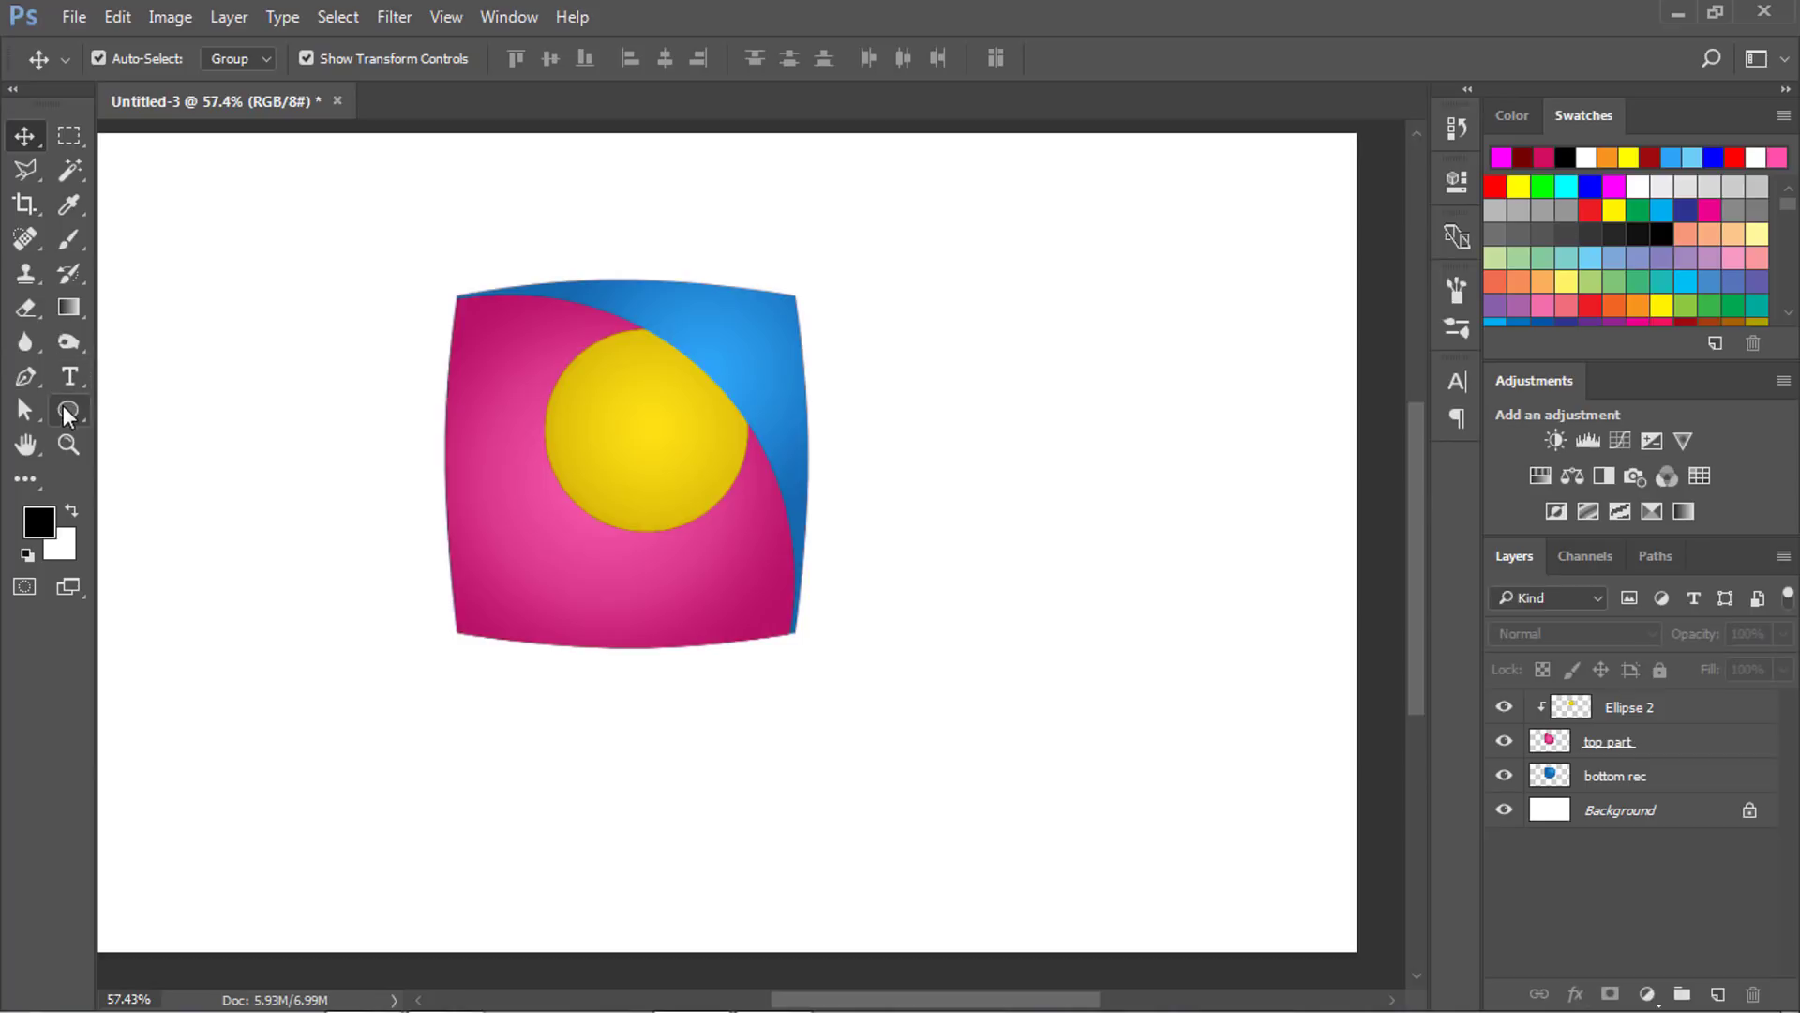
Draw a magenta square with the Rectangle Tool to the right of the kite.
left_click_drag(64, 407, 121, 415)
left_click(184, 409)
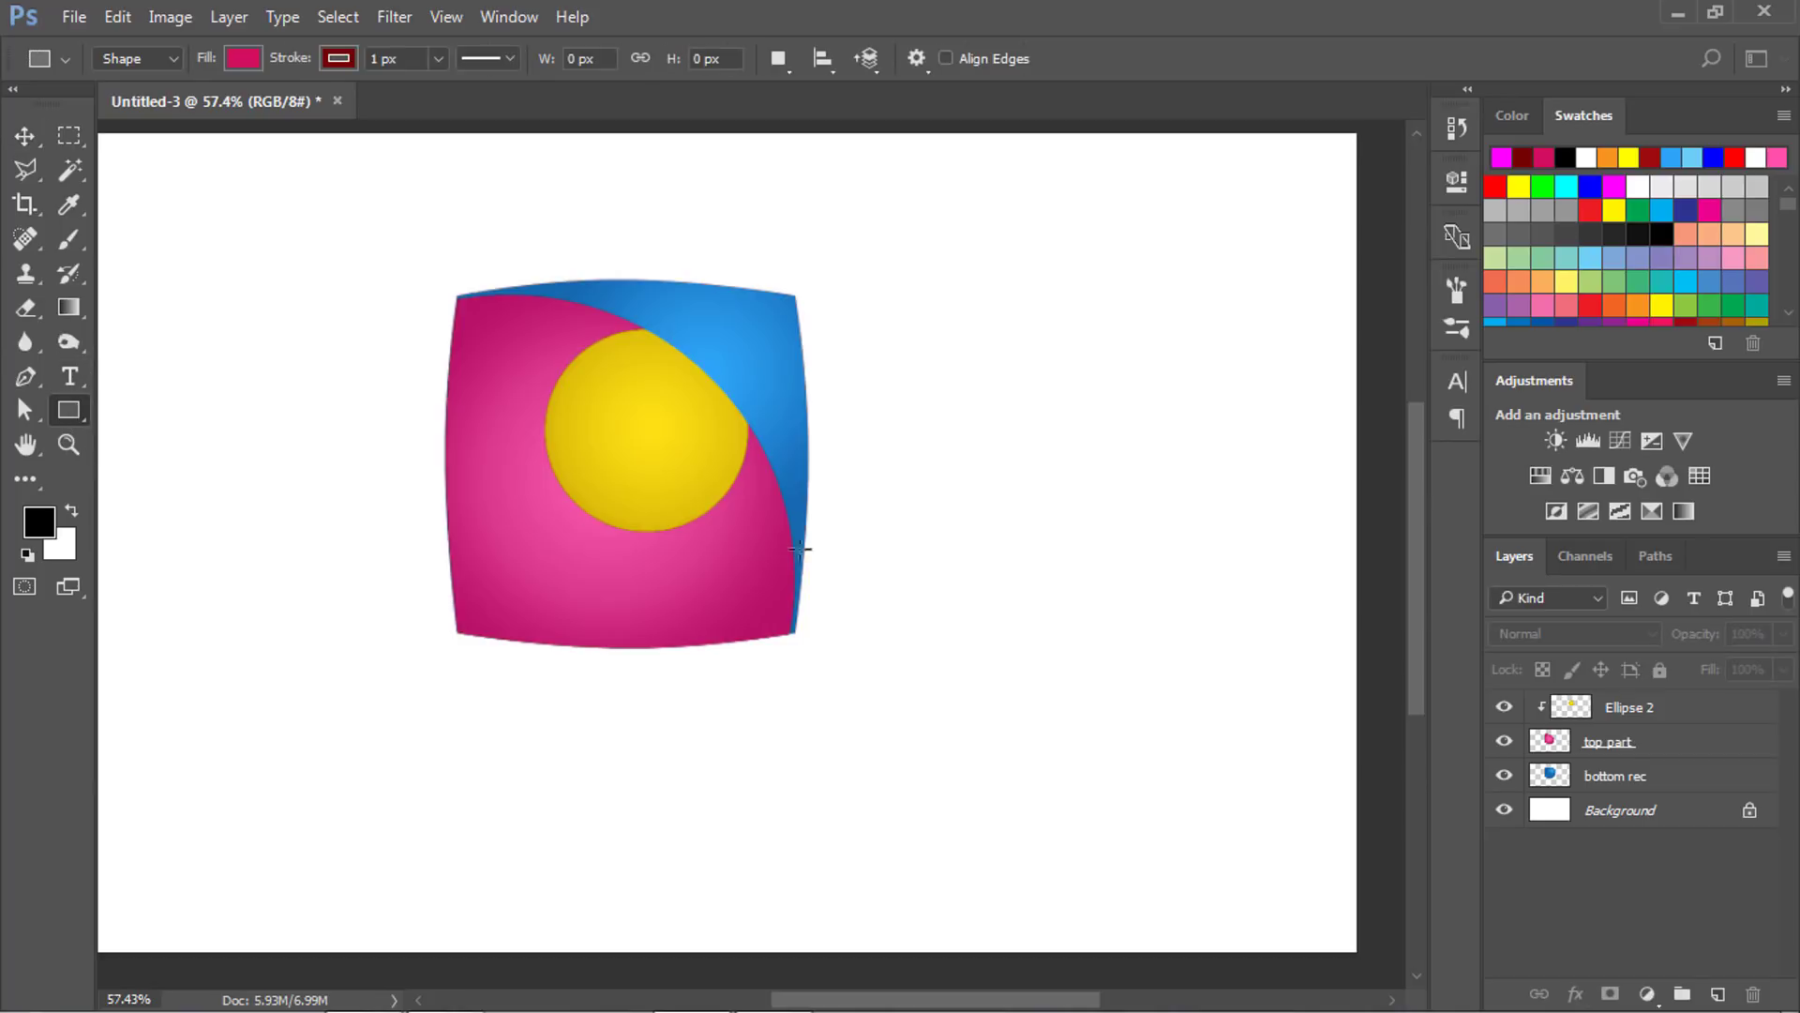
left_click_drag(936, 338, 1140, 551)
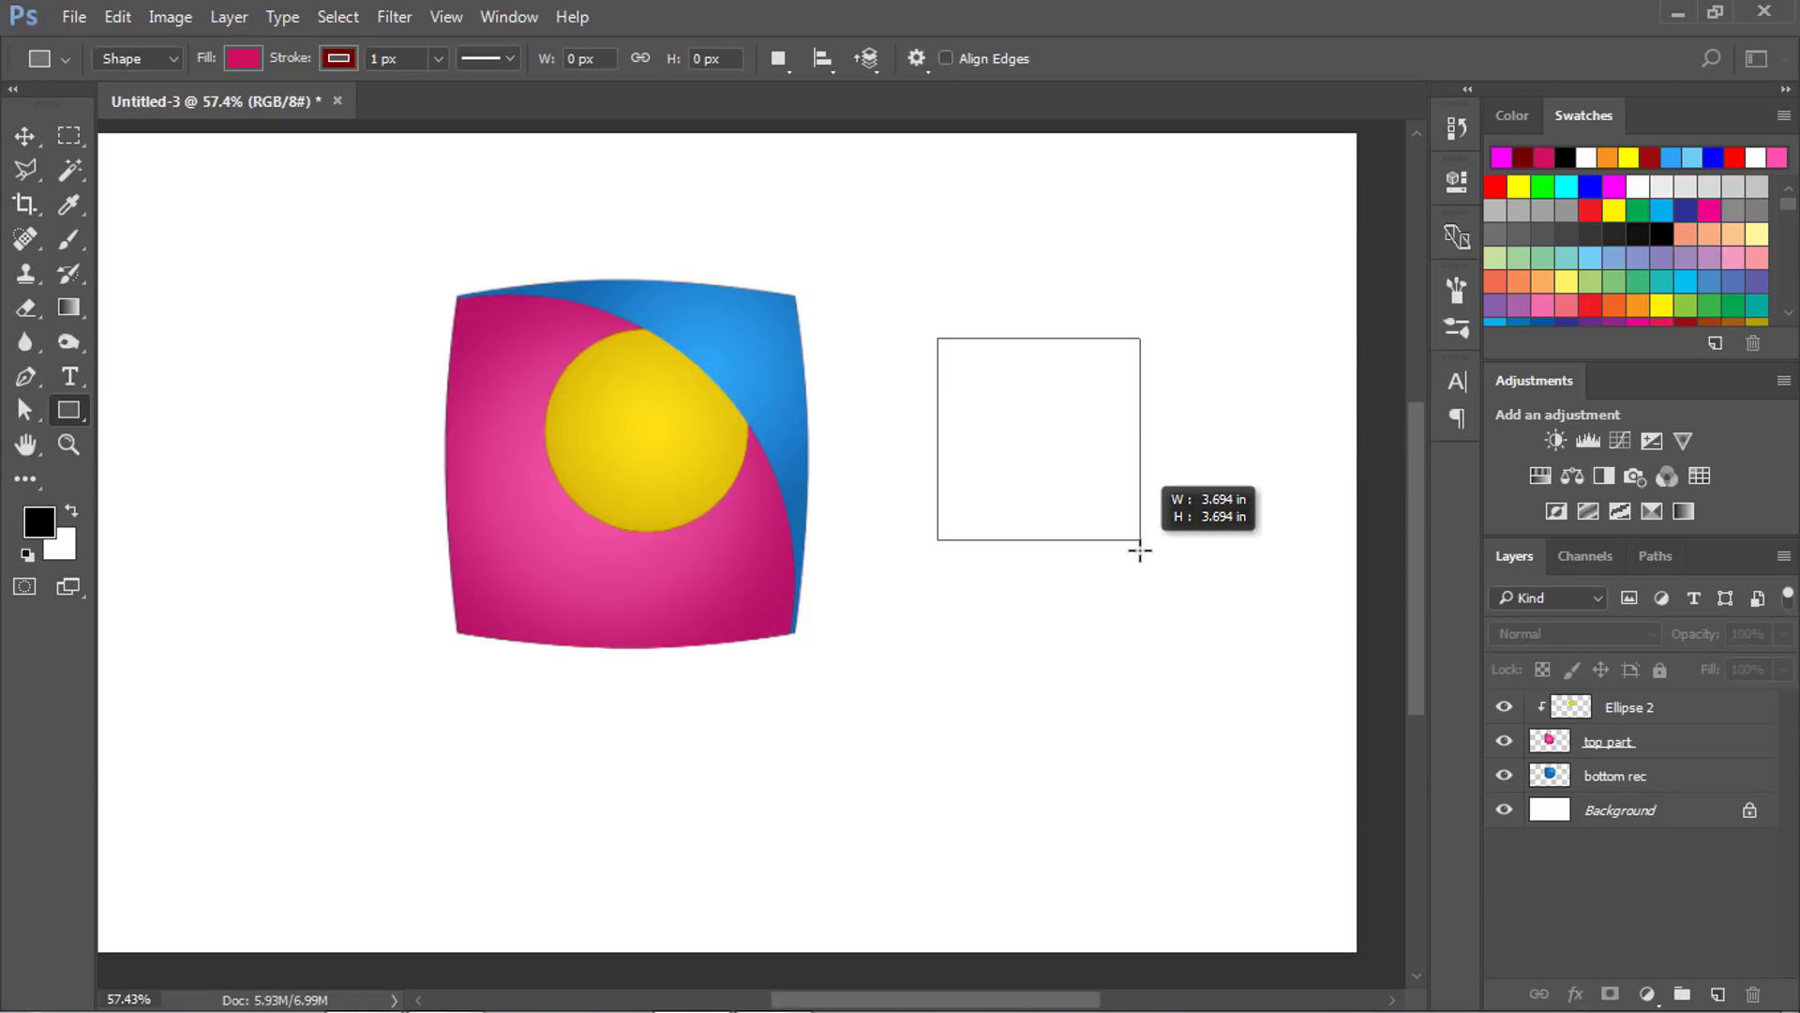
left_click(1381, 172)
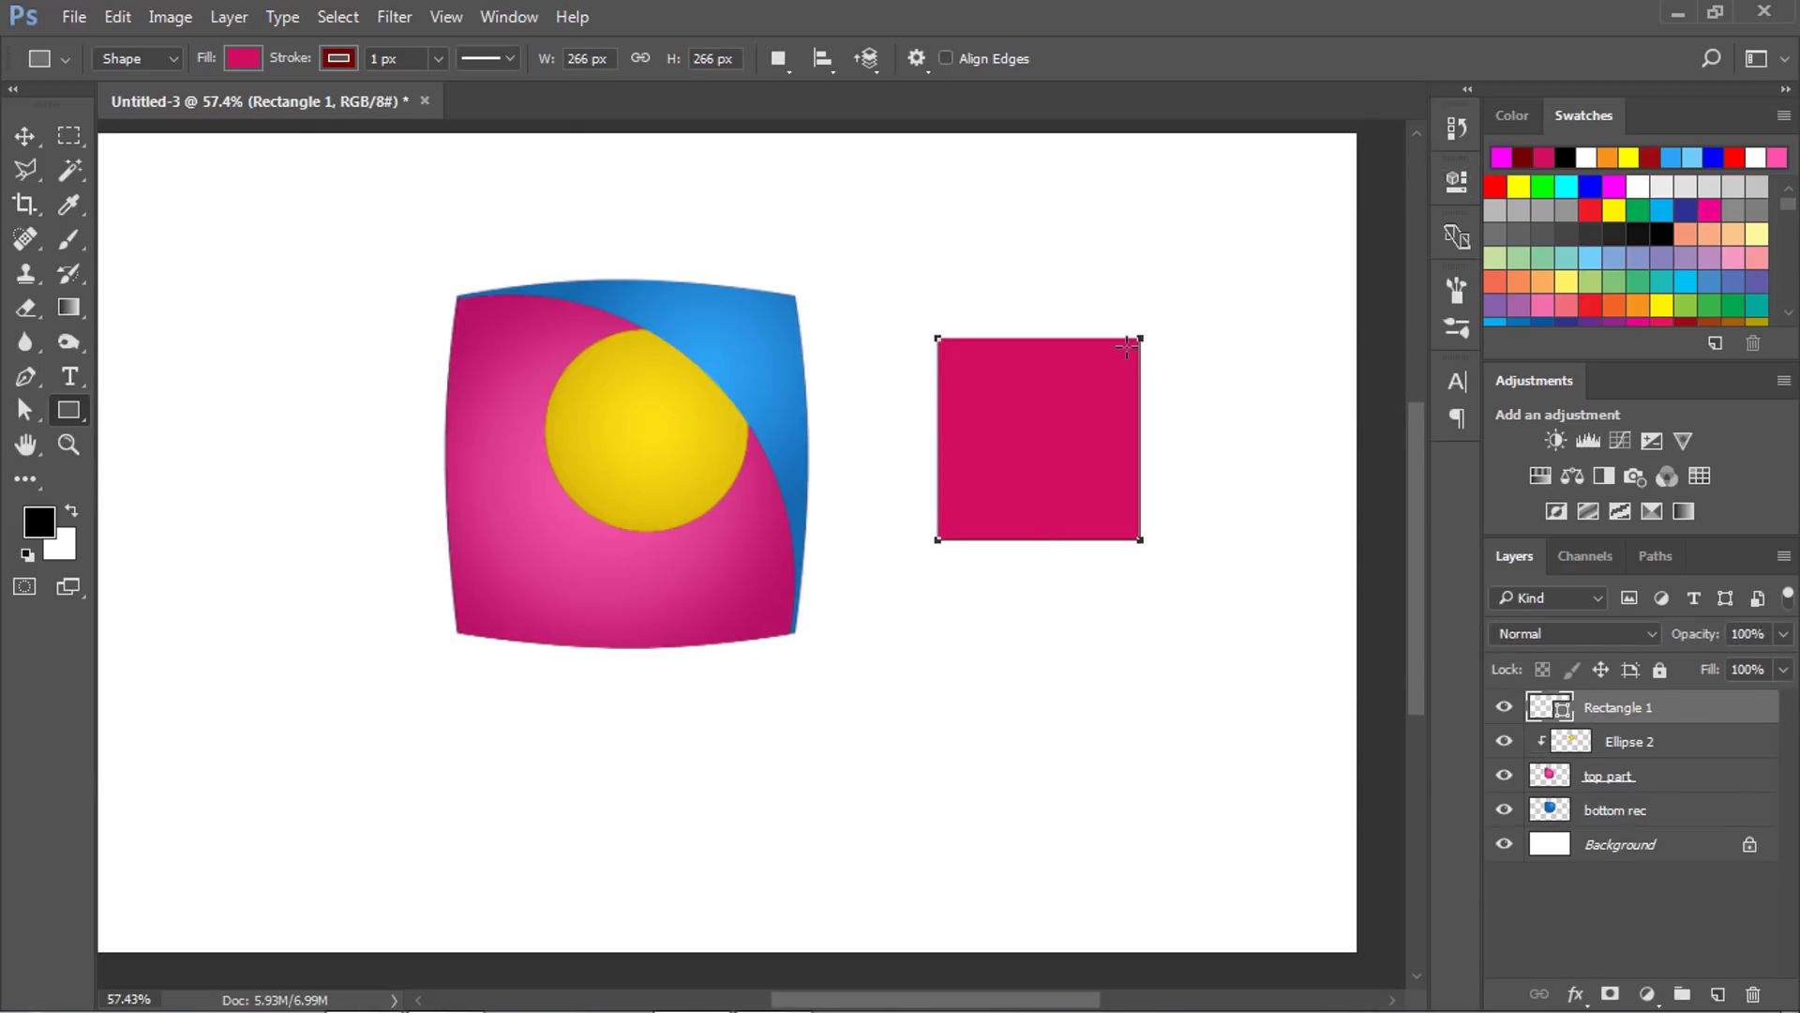
key("v")
key("ctrl+t")
key("Return")
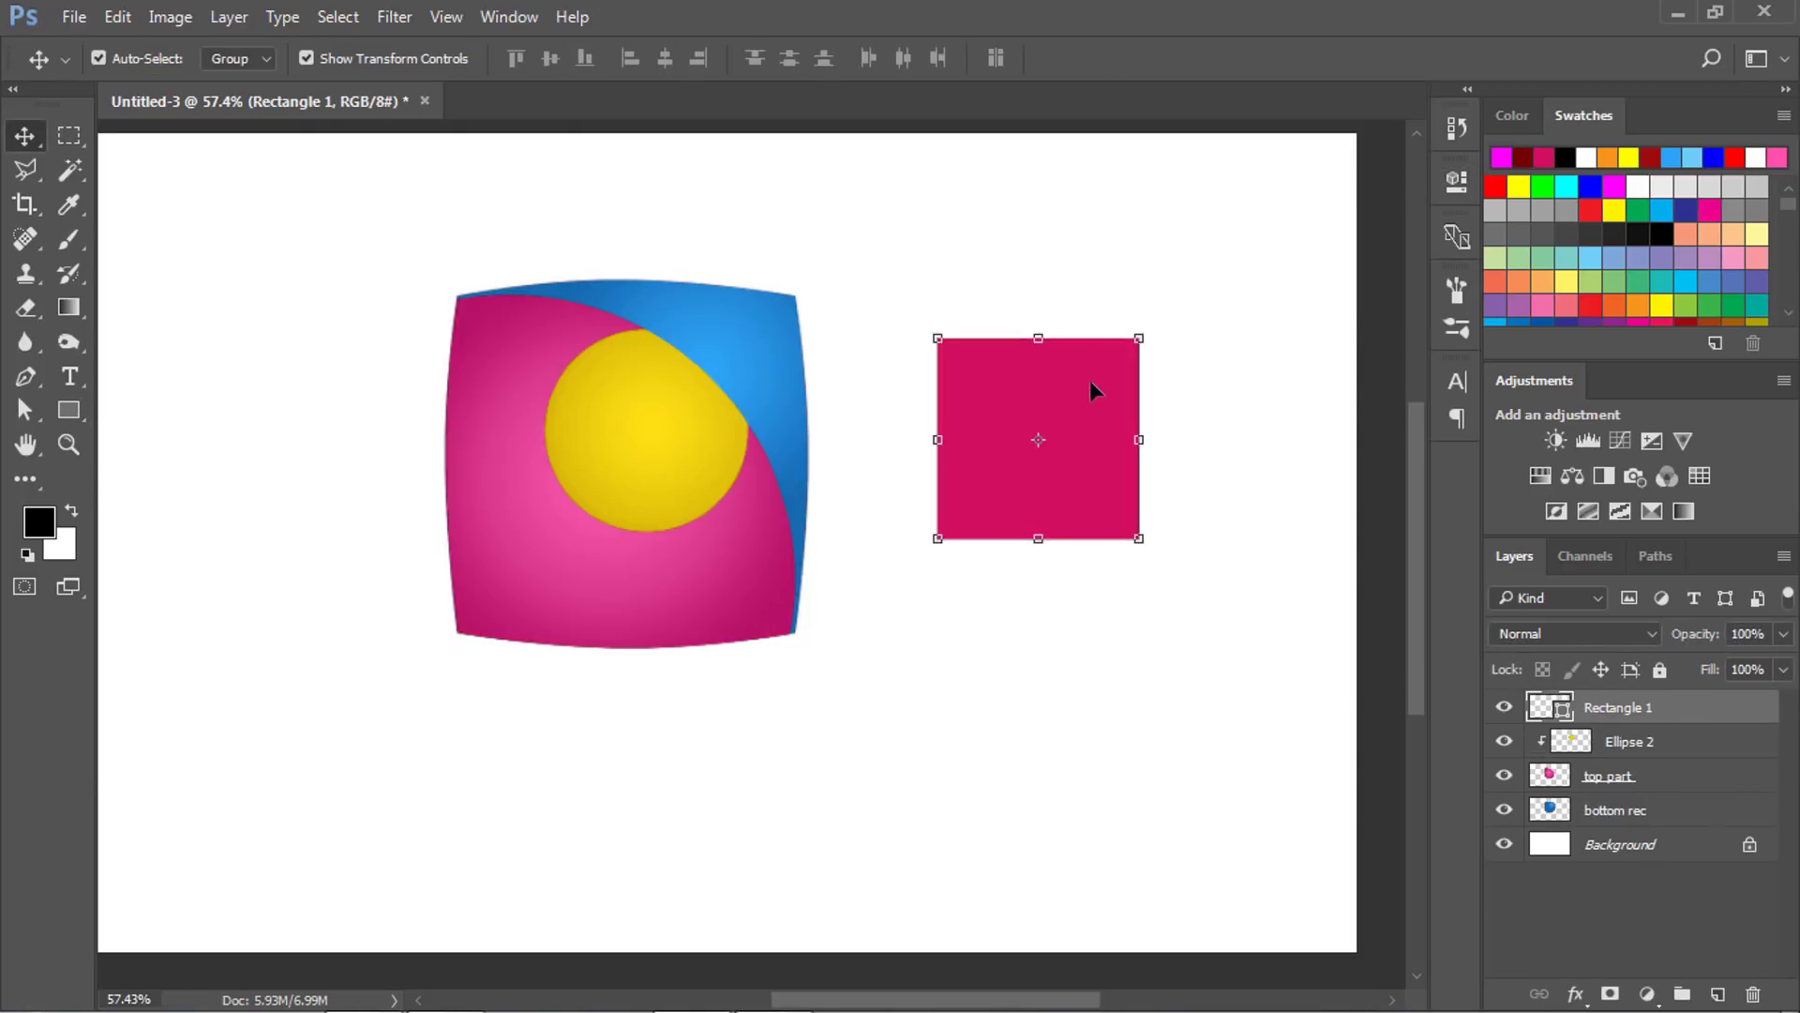
scroll(1134, 402, "up", 2)
scroll(1162, 432, "up", 2)
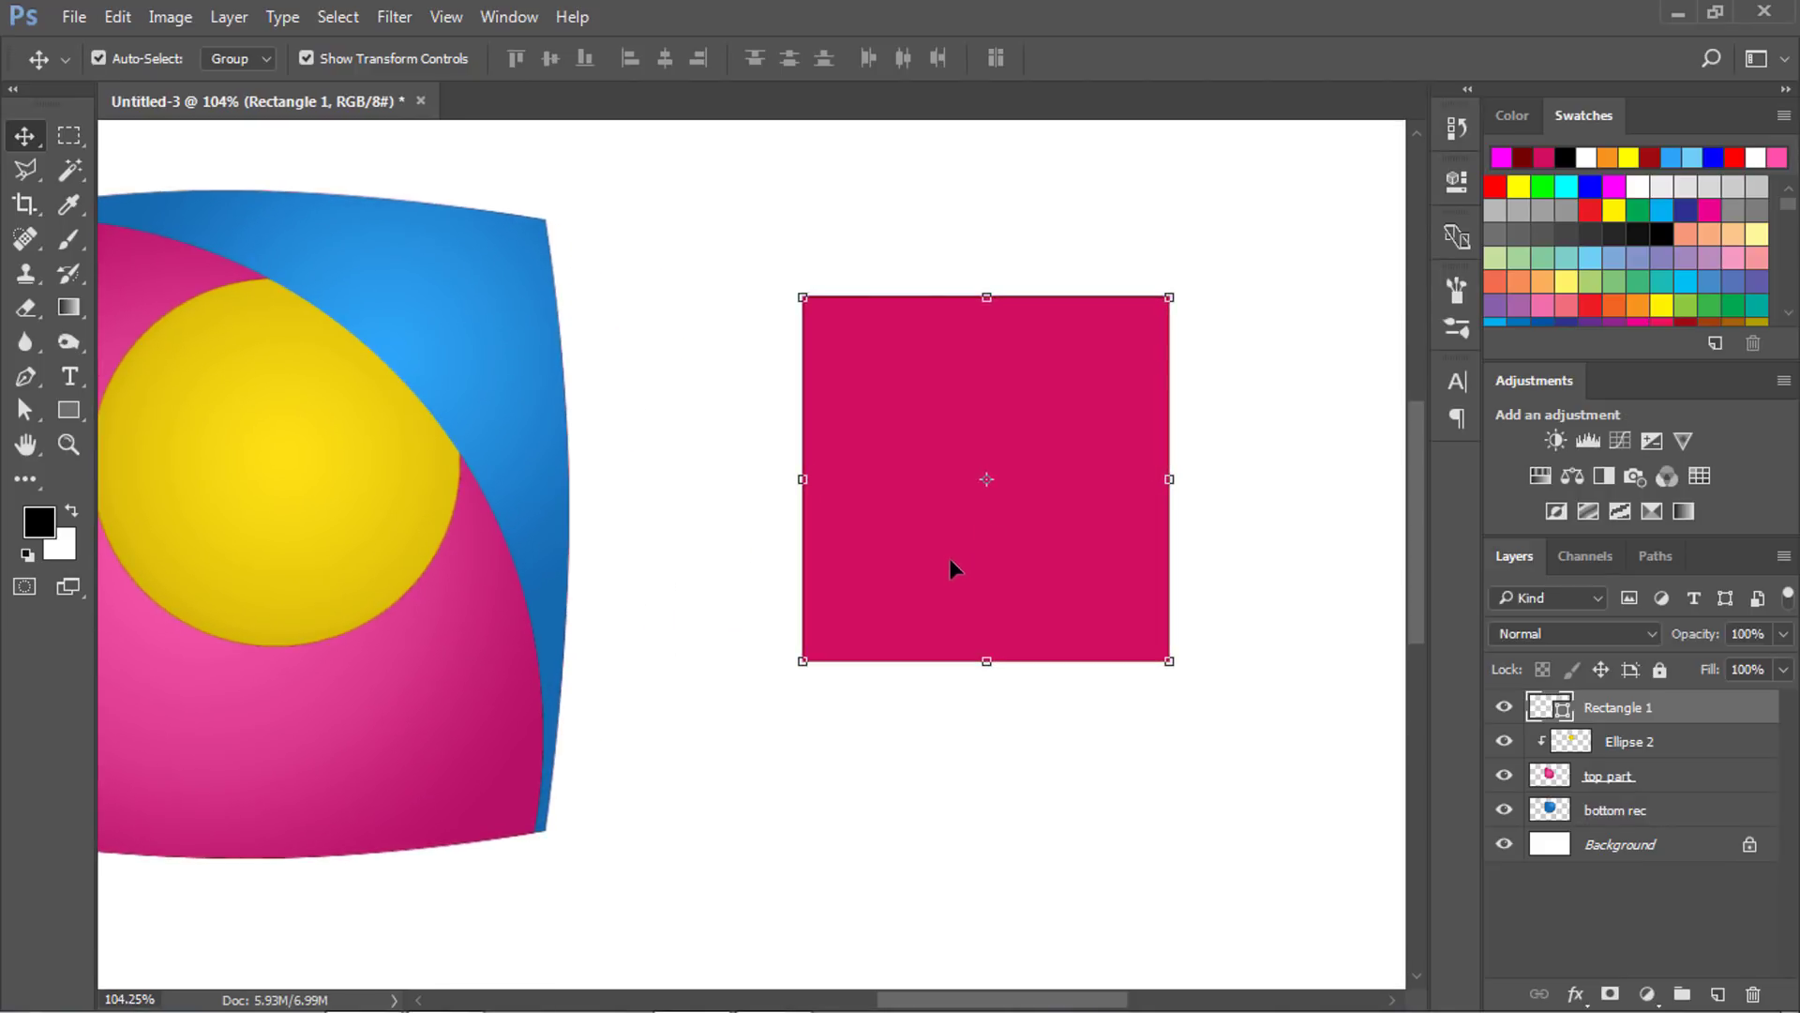
Delete the square's bottom-left anchor, converting the live shape to a regular path.
left_click(26, 376)
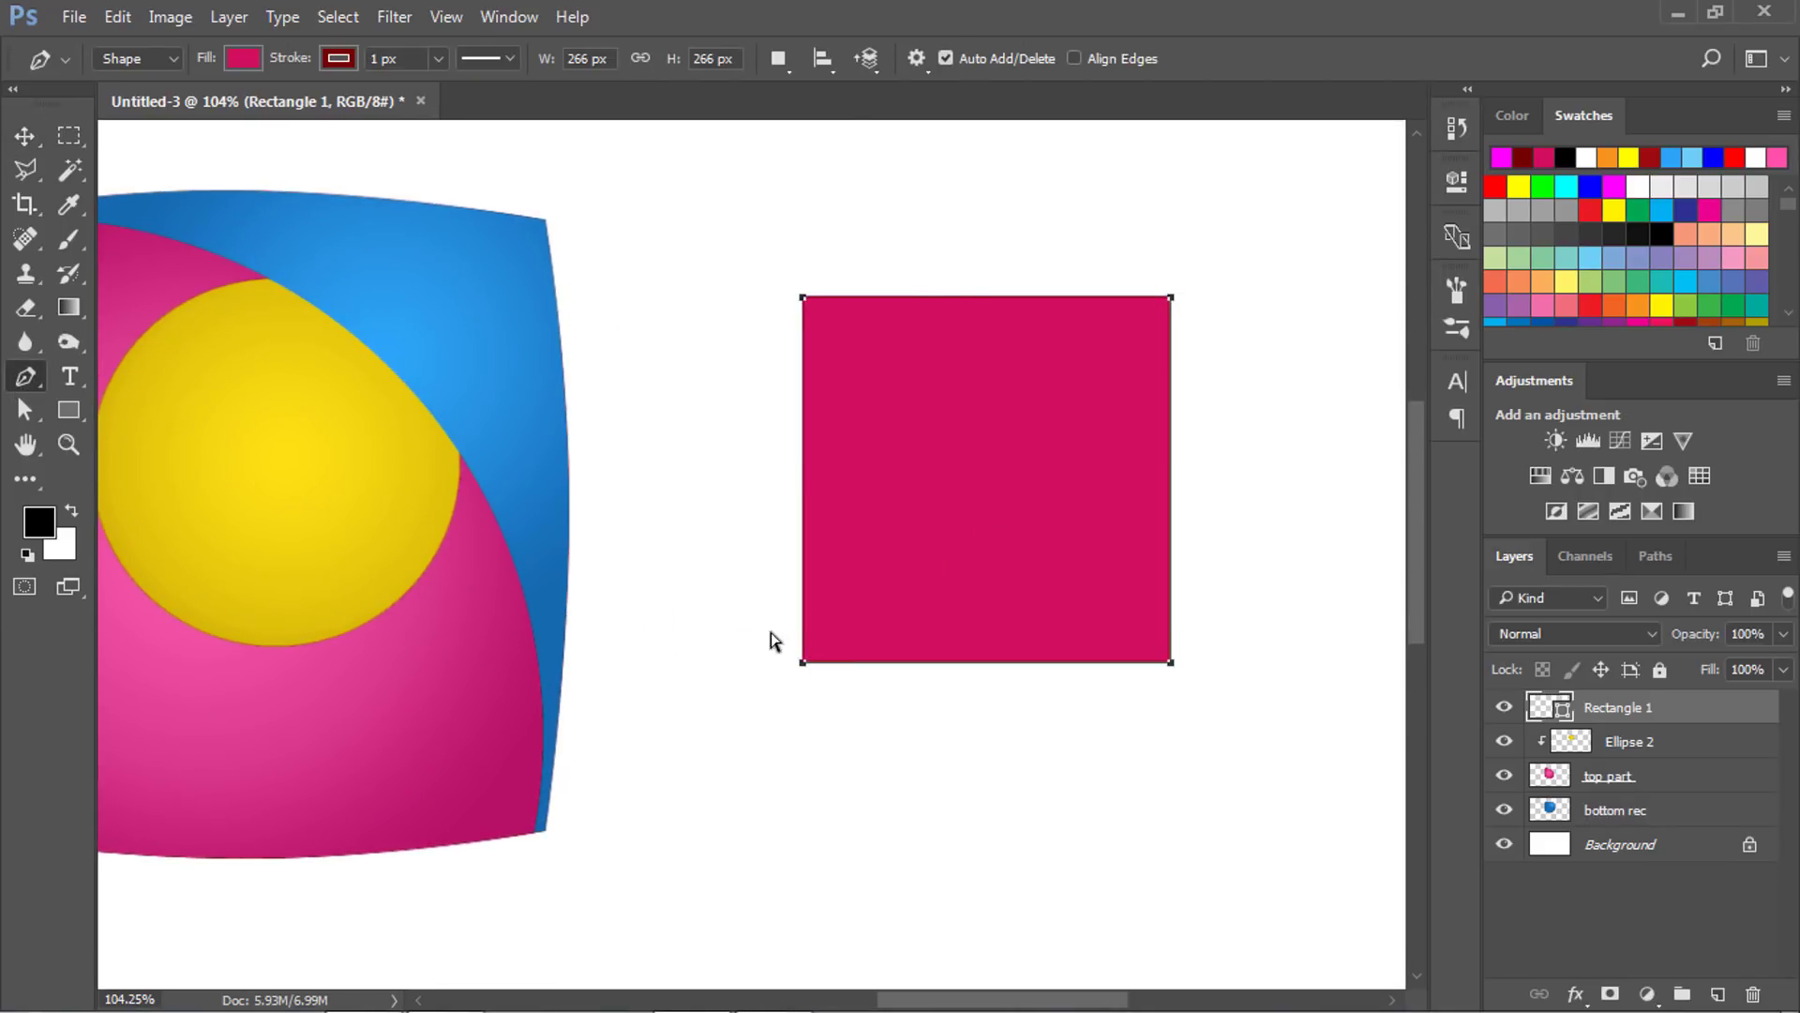
scroll(654, 624, "down", 1)
scroll(654, 623, "up", 2)
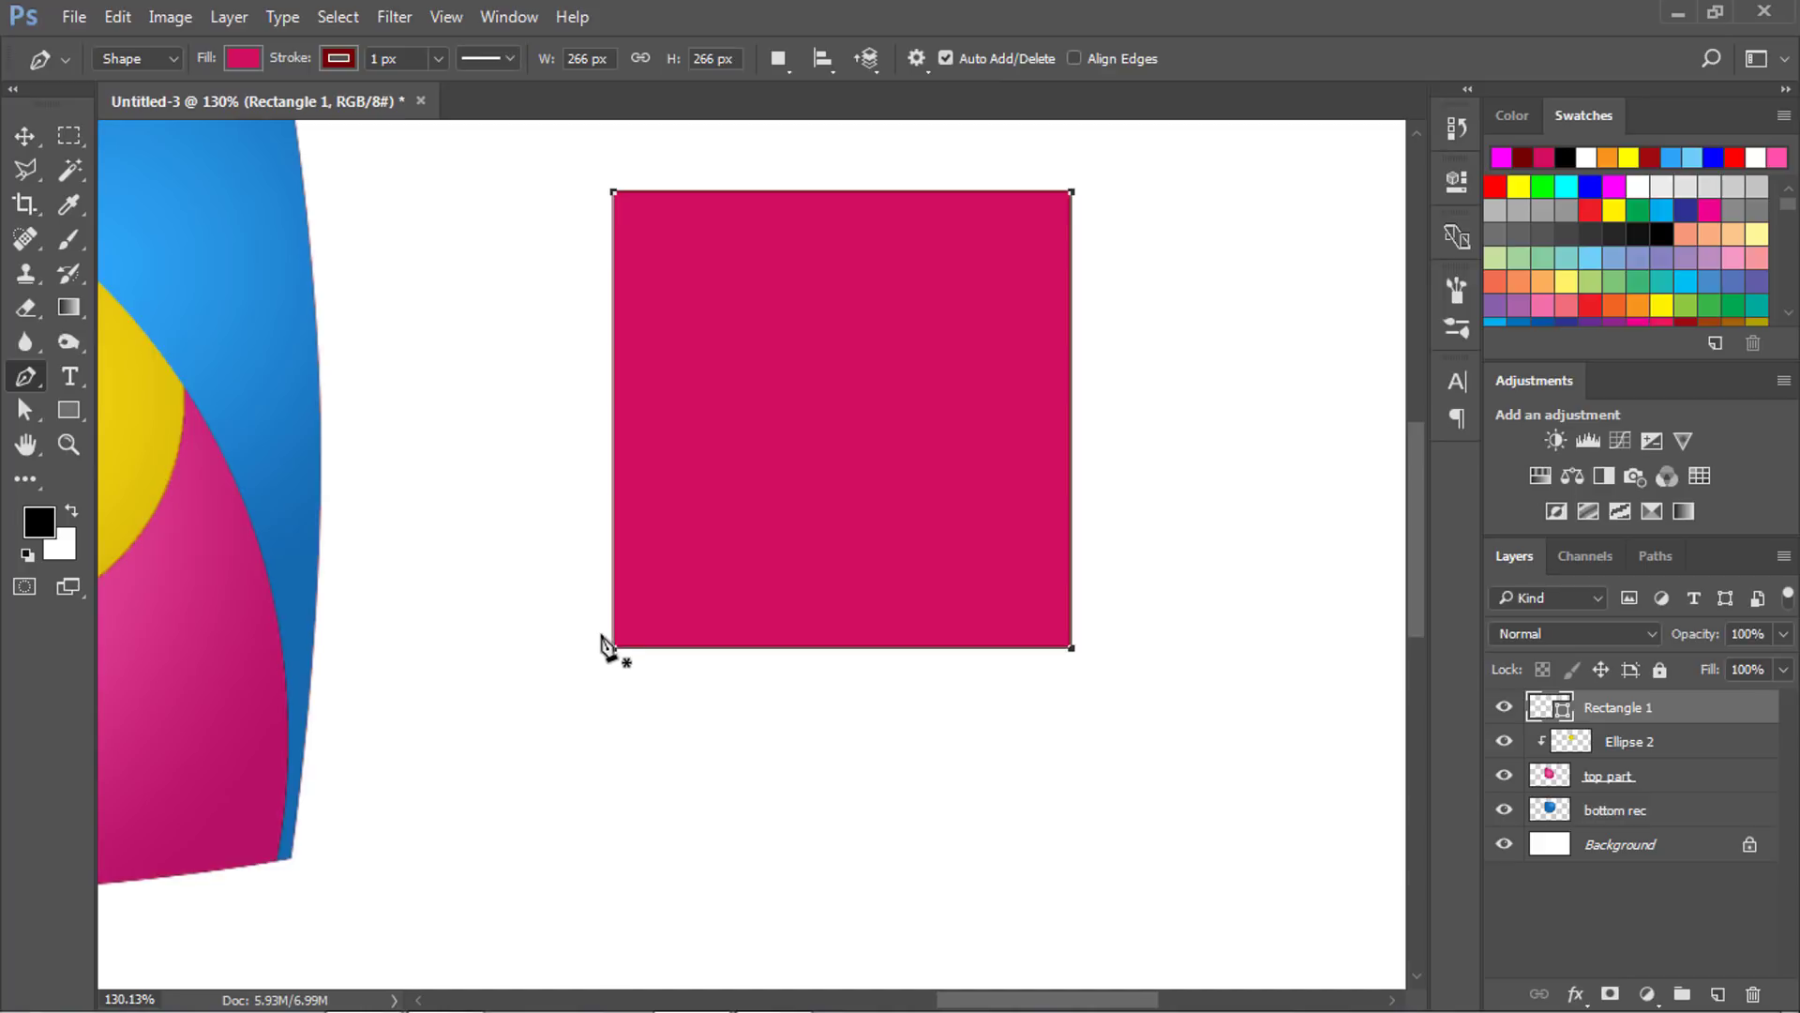
left_click_drag(636, 665, 667, 698)
key("Delete")
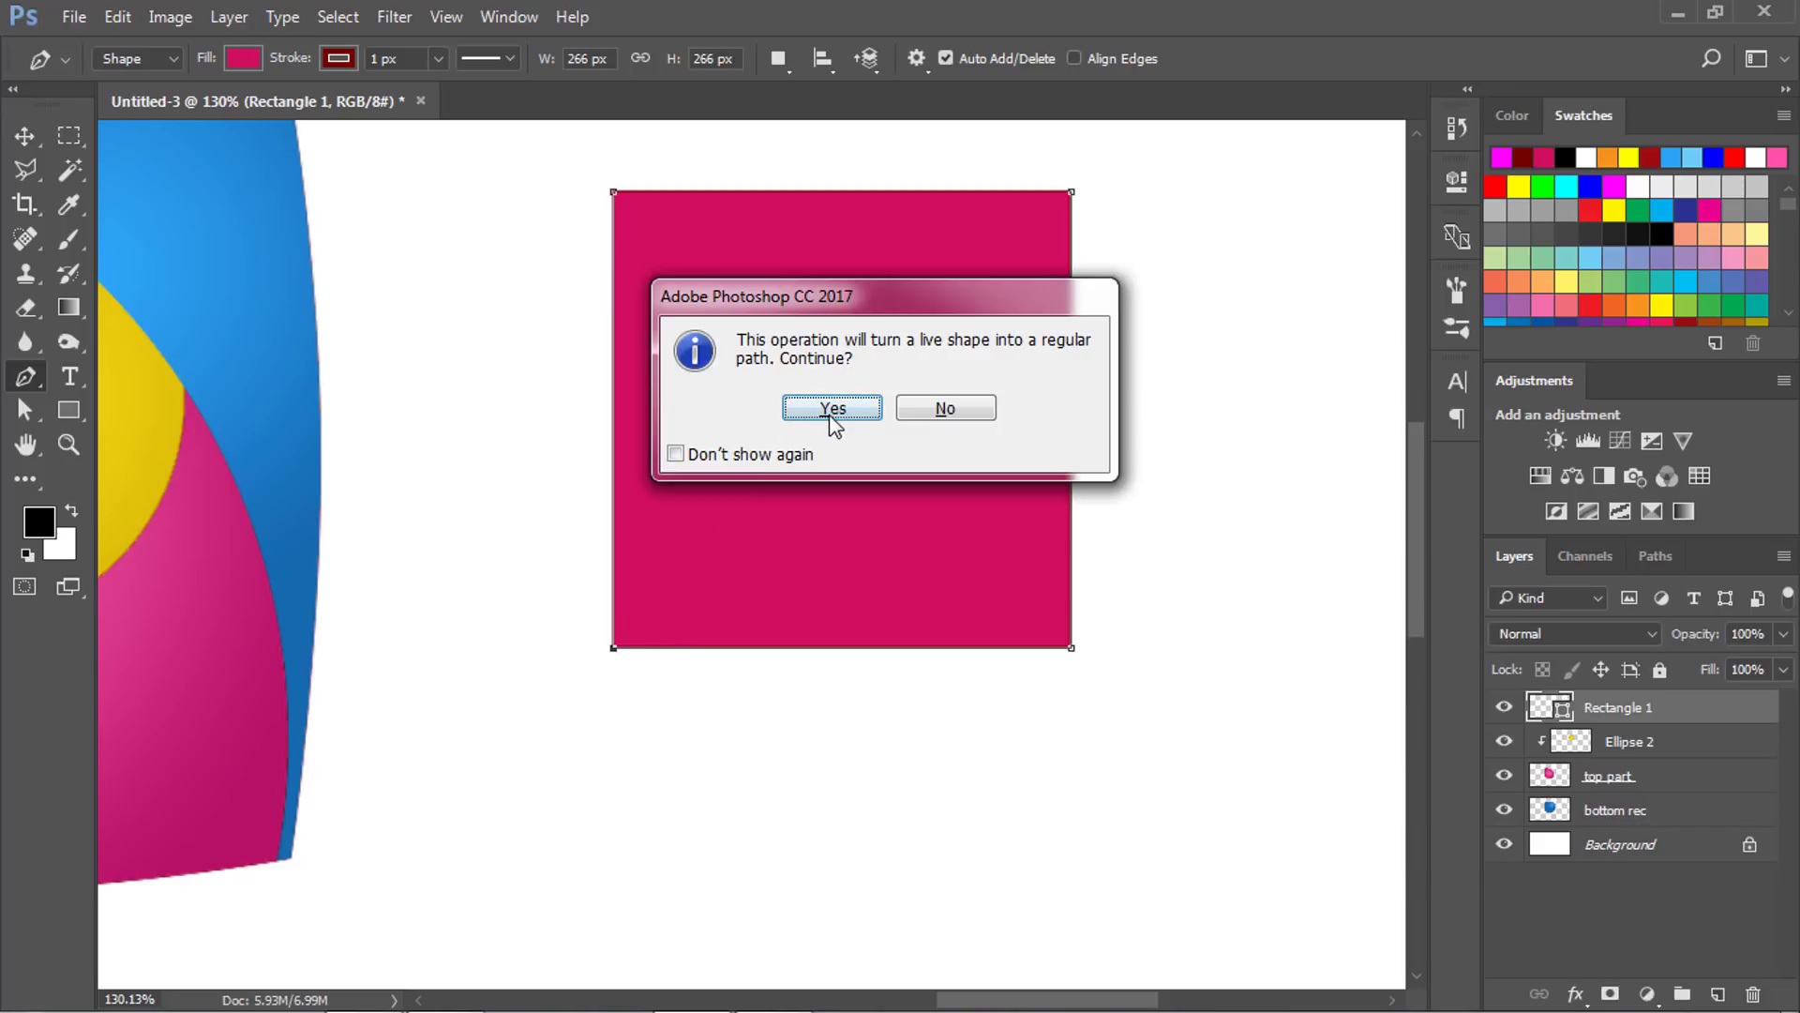
left_click(832, 410)
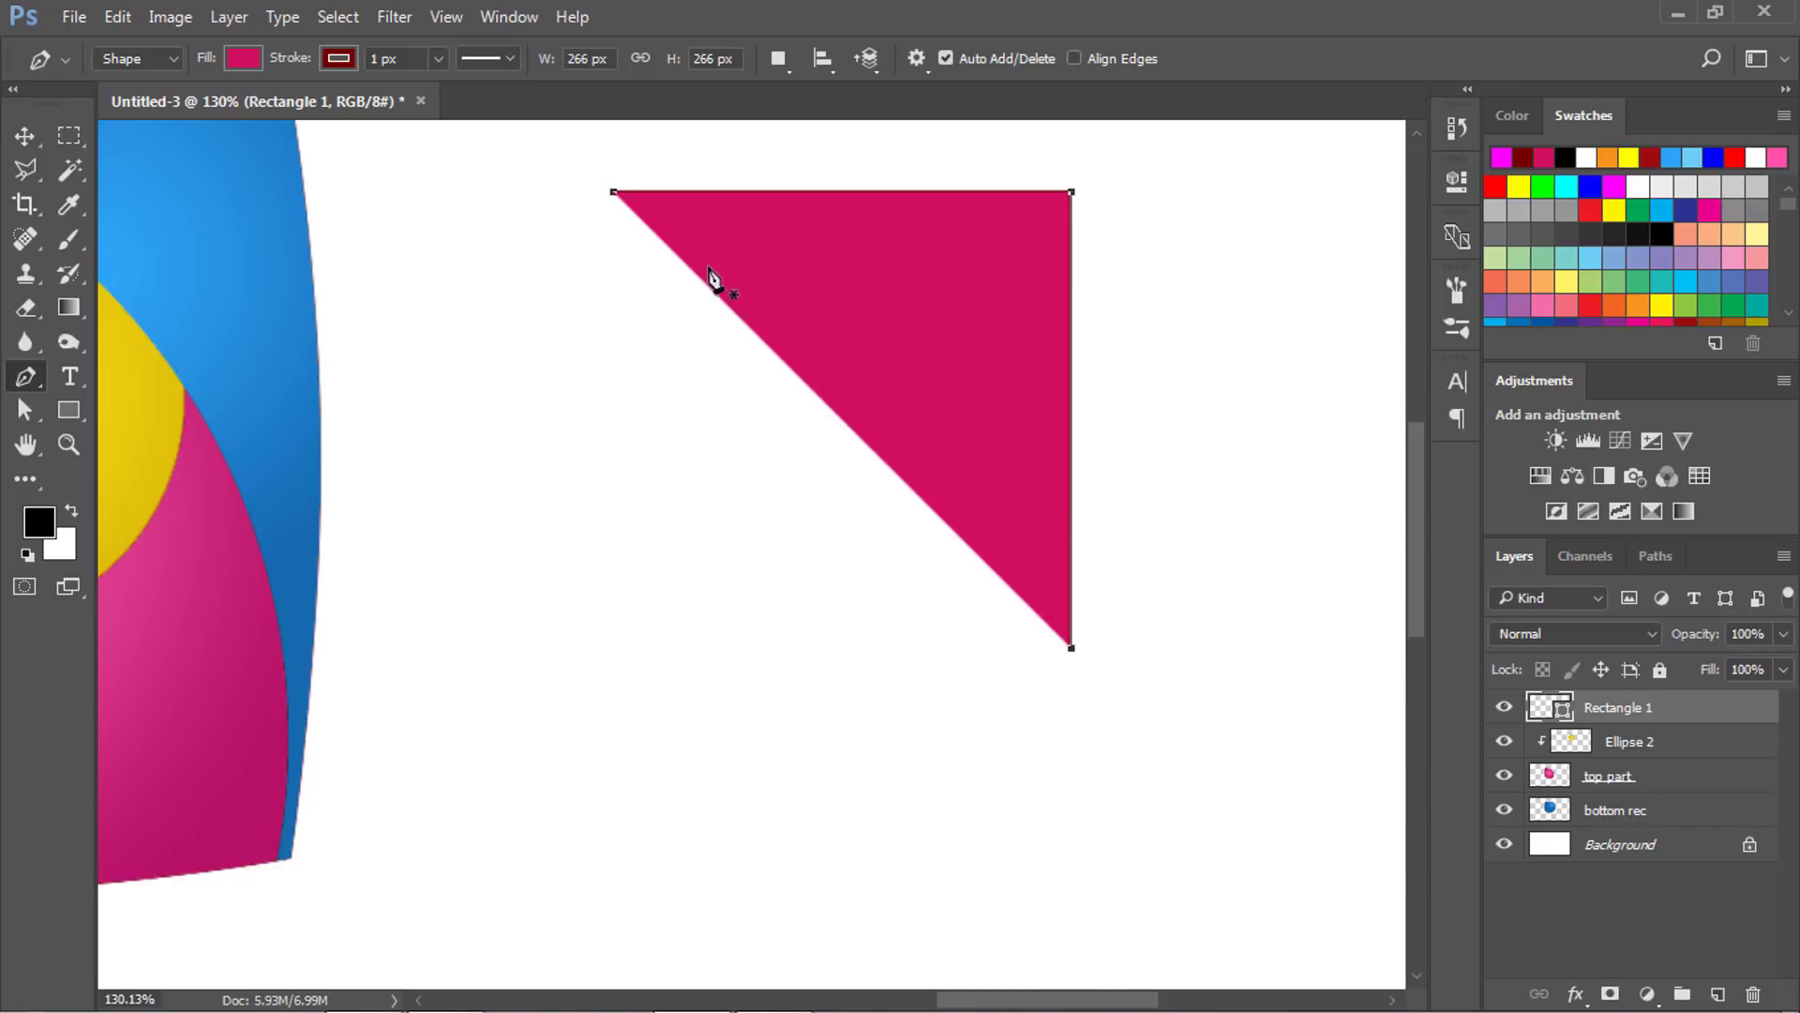
Close the triangle path and bend its diagonal edge into an inward curve with a new anchor.
left_click(613, 192)
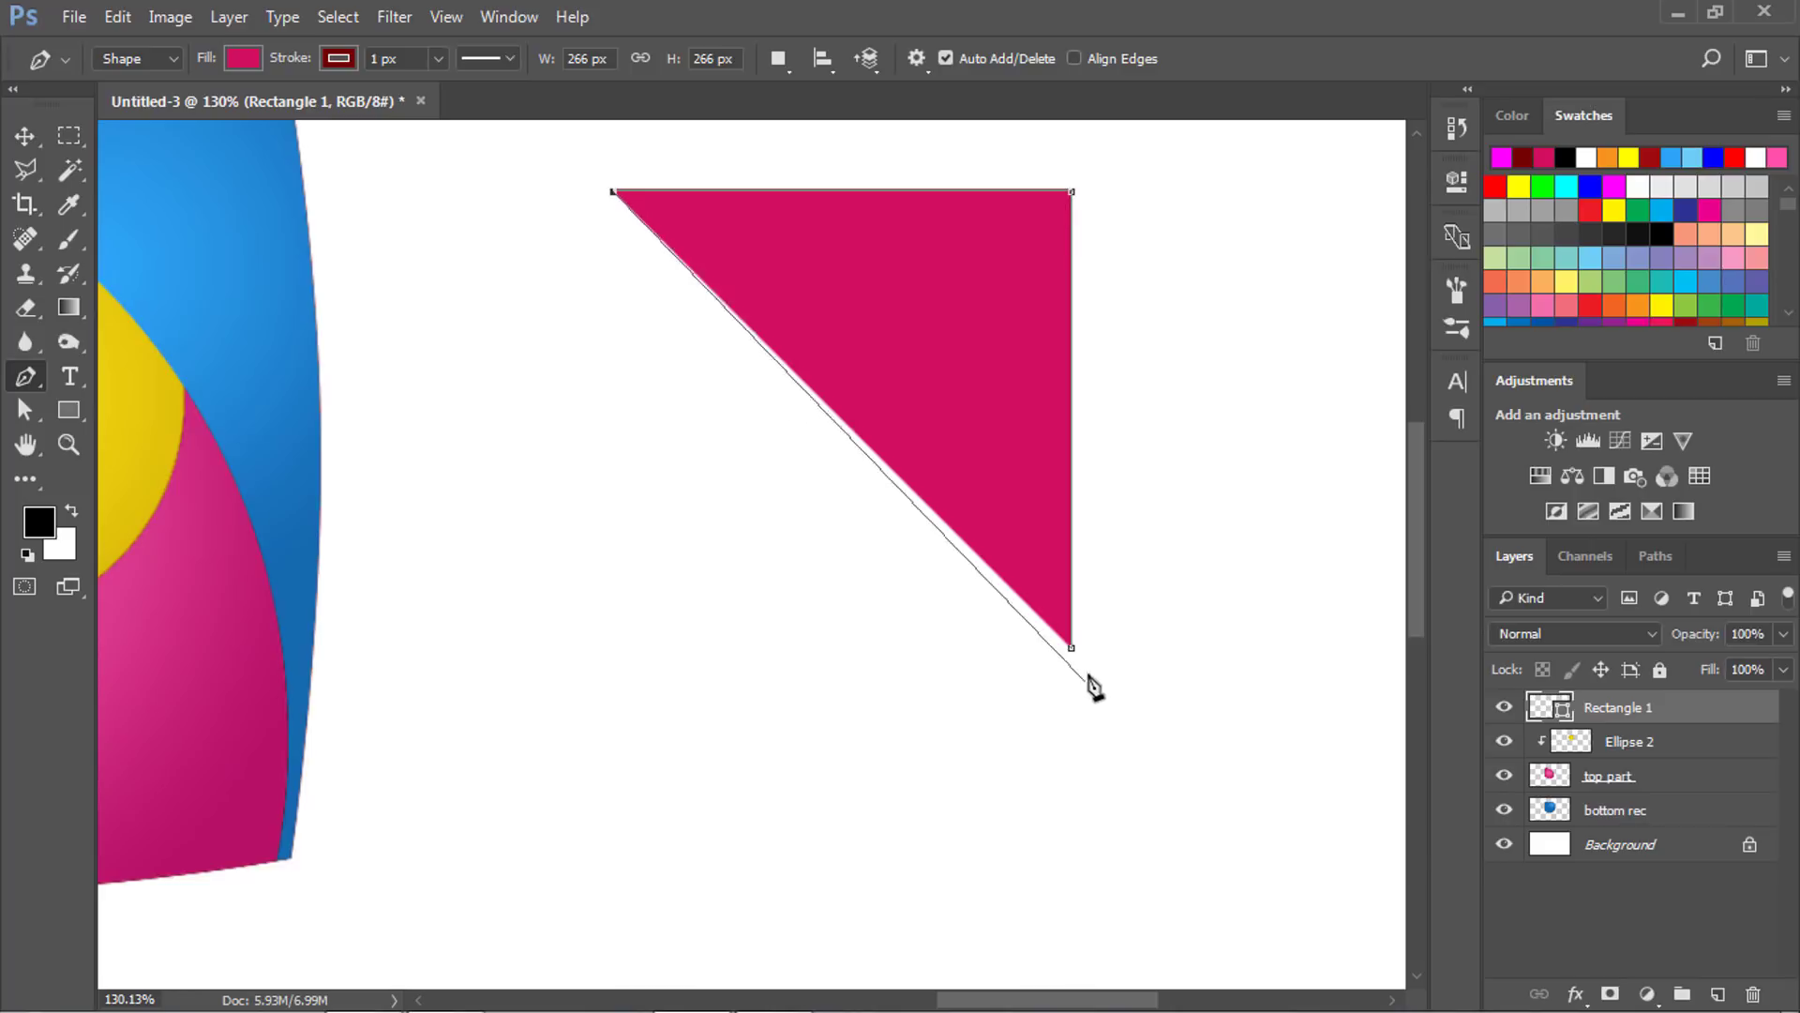
left_click(1072, 647)
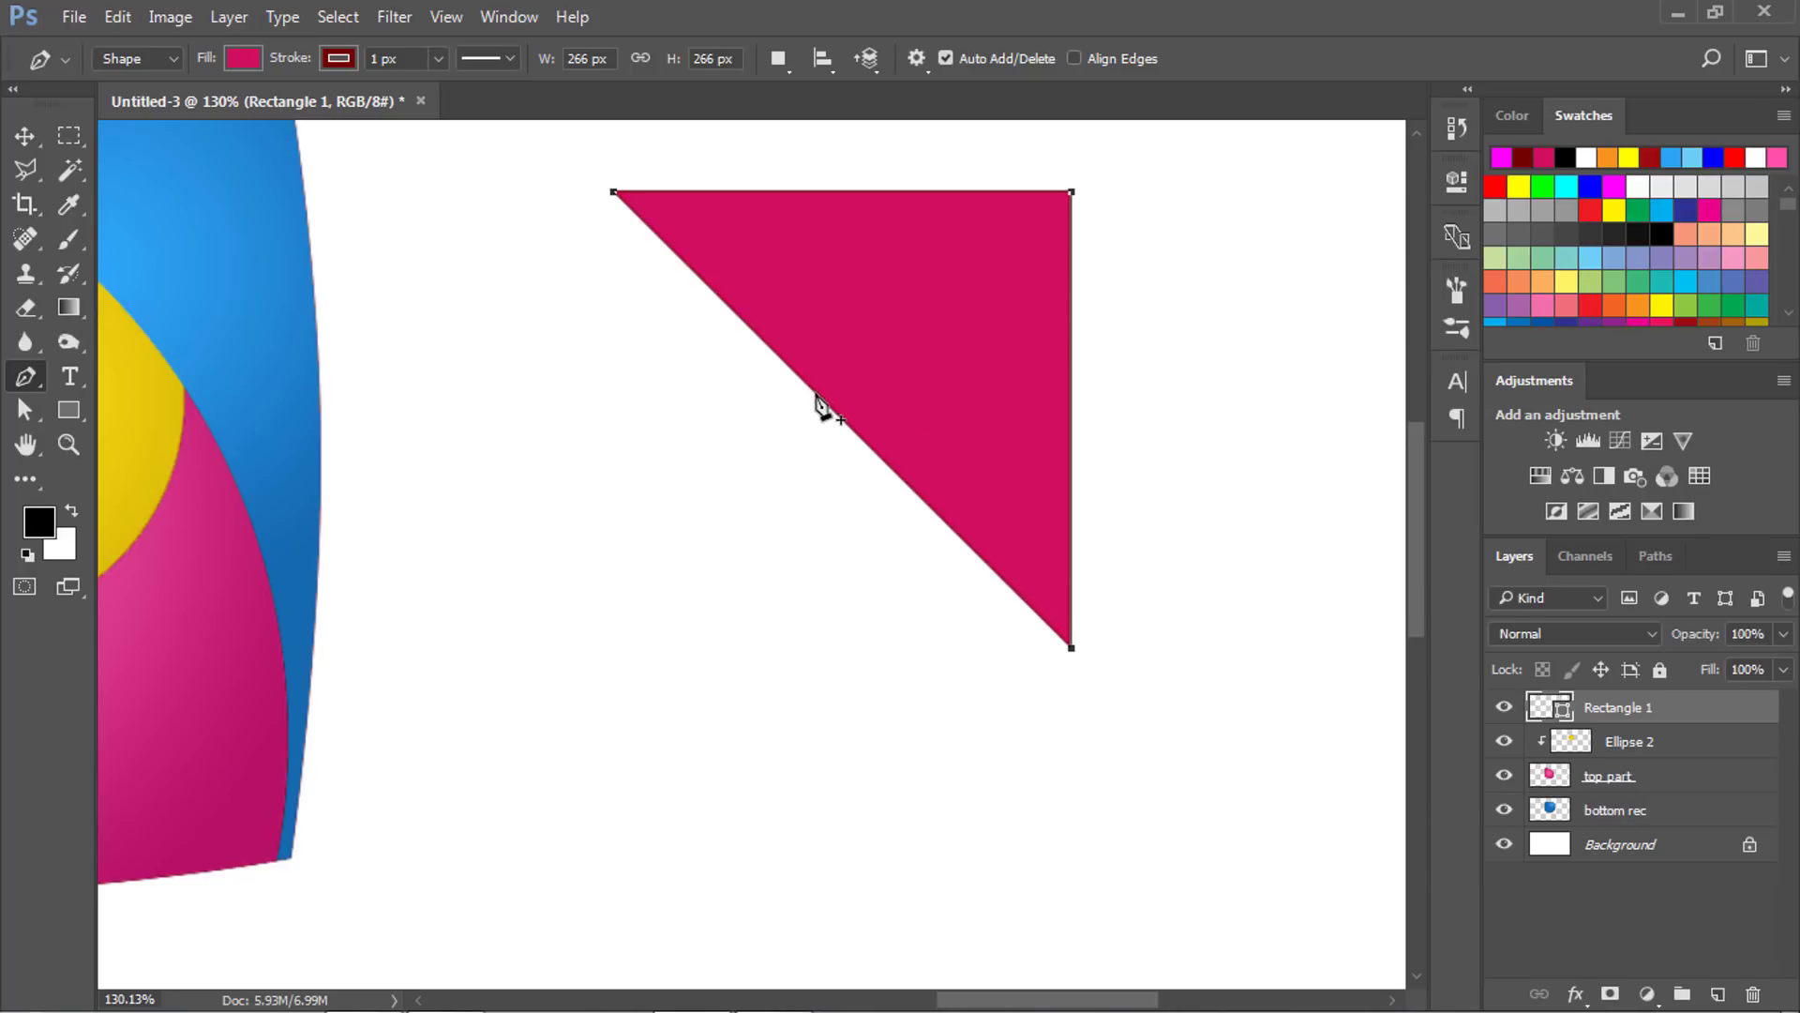
left_click(816, 393)
mouse_move(815, 394)
left_mouse_down()
mouse_move(912, 309)
mouse_move(916, 325)
left_mouse_up()
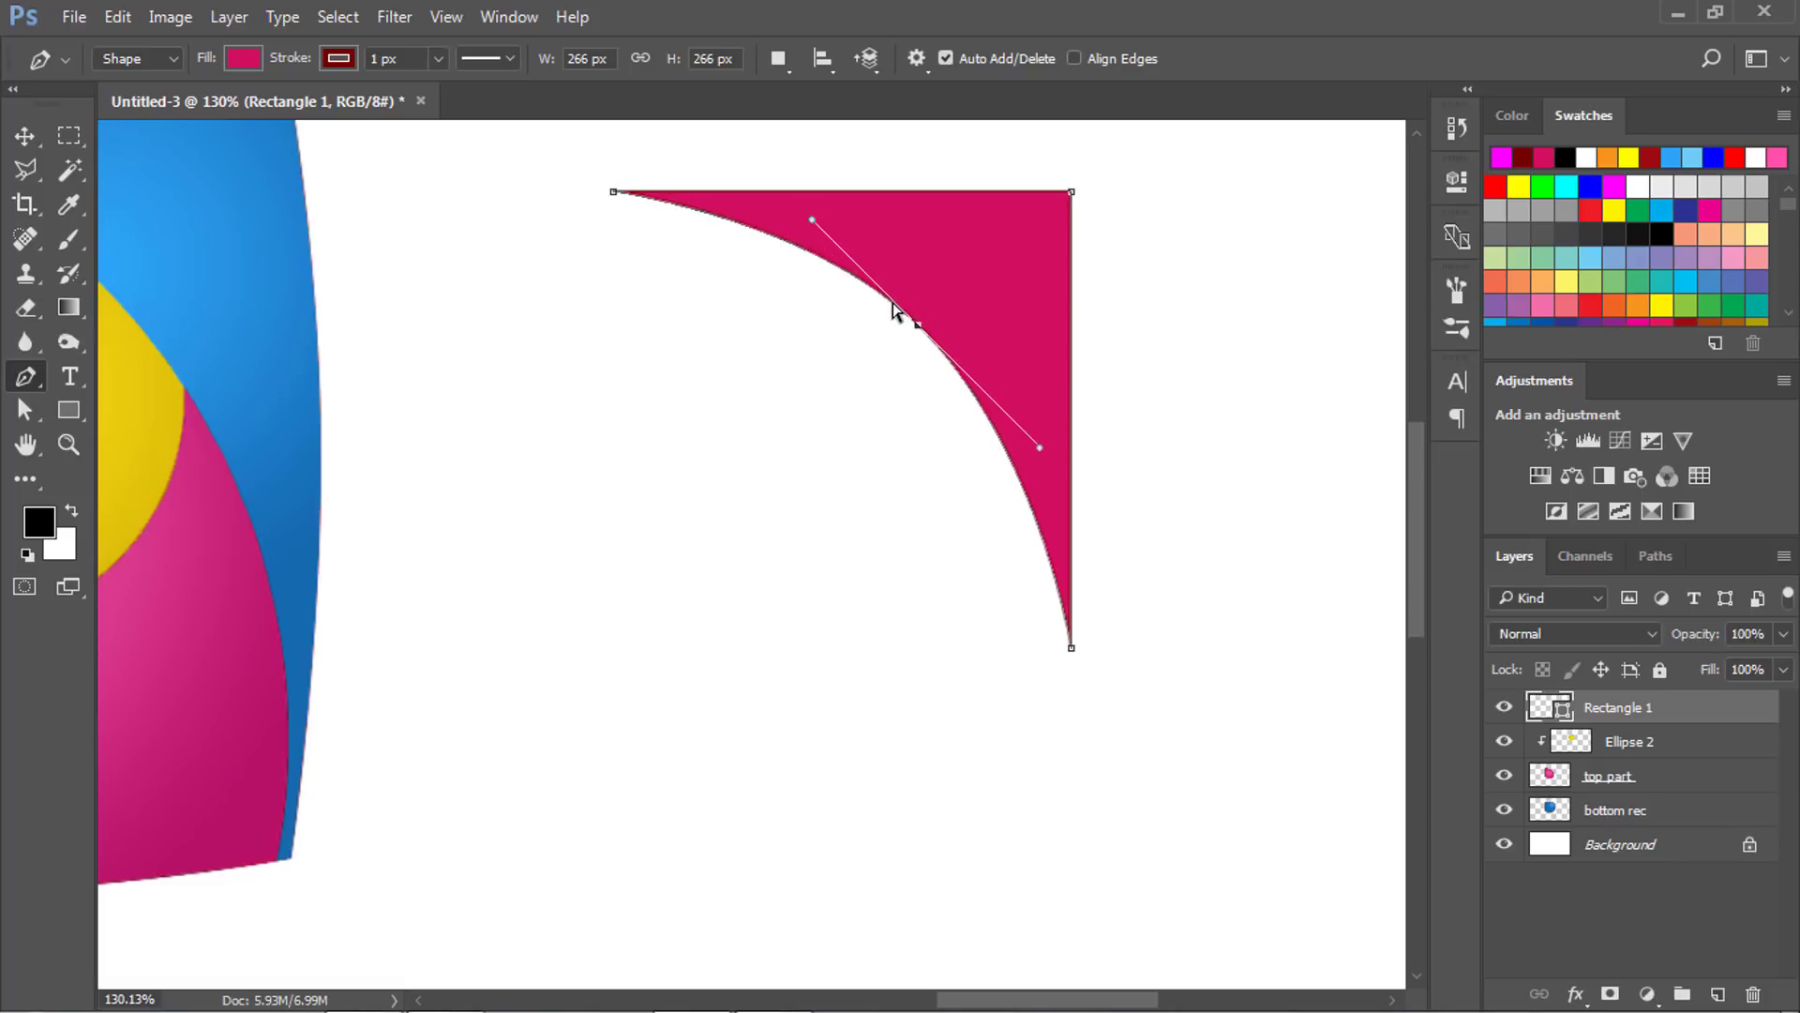
scroll(900, 309, "down", 2)
Rasterize the curved pink piece and move it to the kite's lower-left corner.
key("v")
mouse_move(890, 398)
left_mouse_down()
mouse_move(868, 436)
mouse_move(924, 385)
left_mouse_up()
scroll(957, 464, "down", 2)
left_click_drag(918, 449, 906, 542)
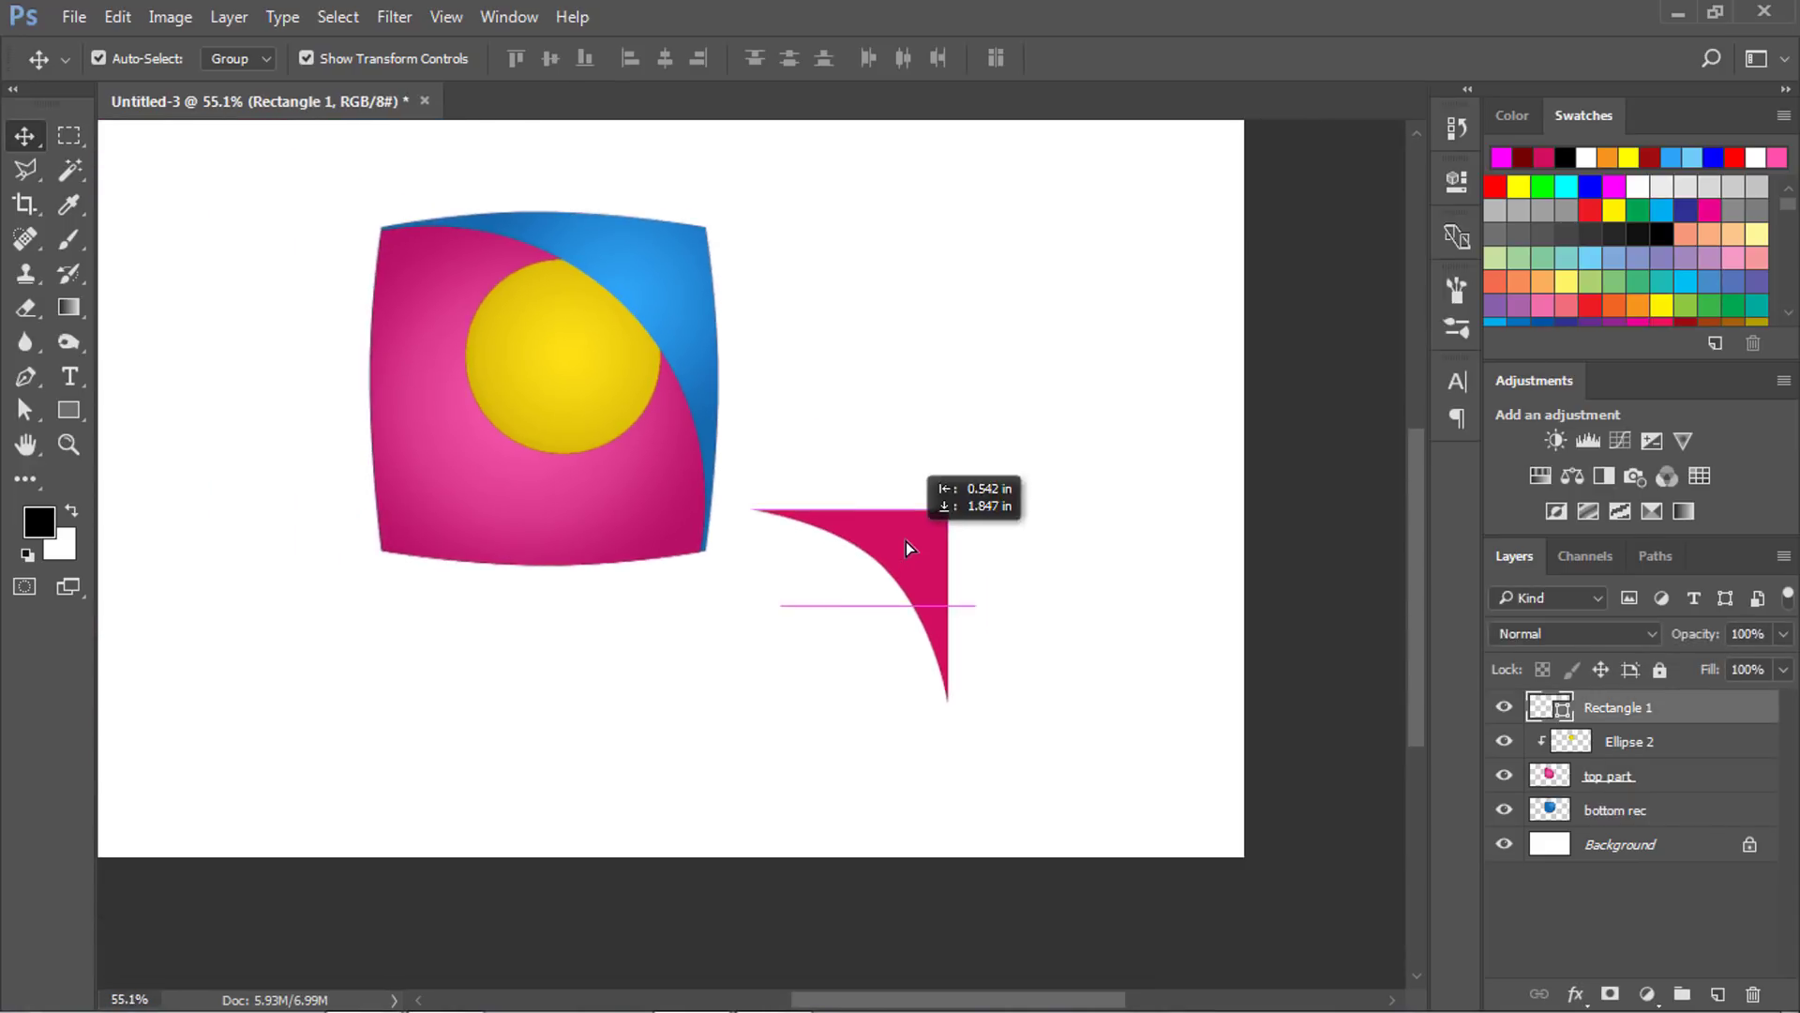
right_click(1650, 720)
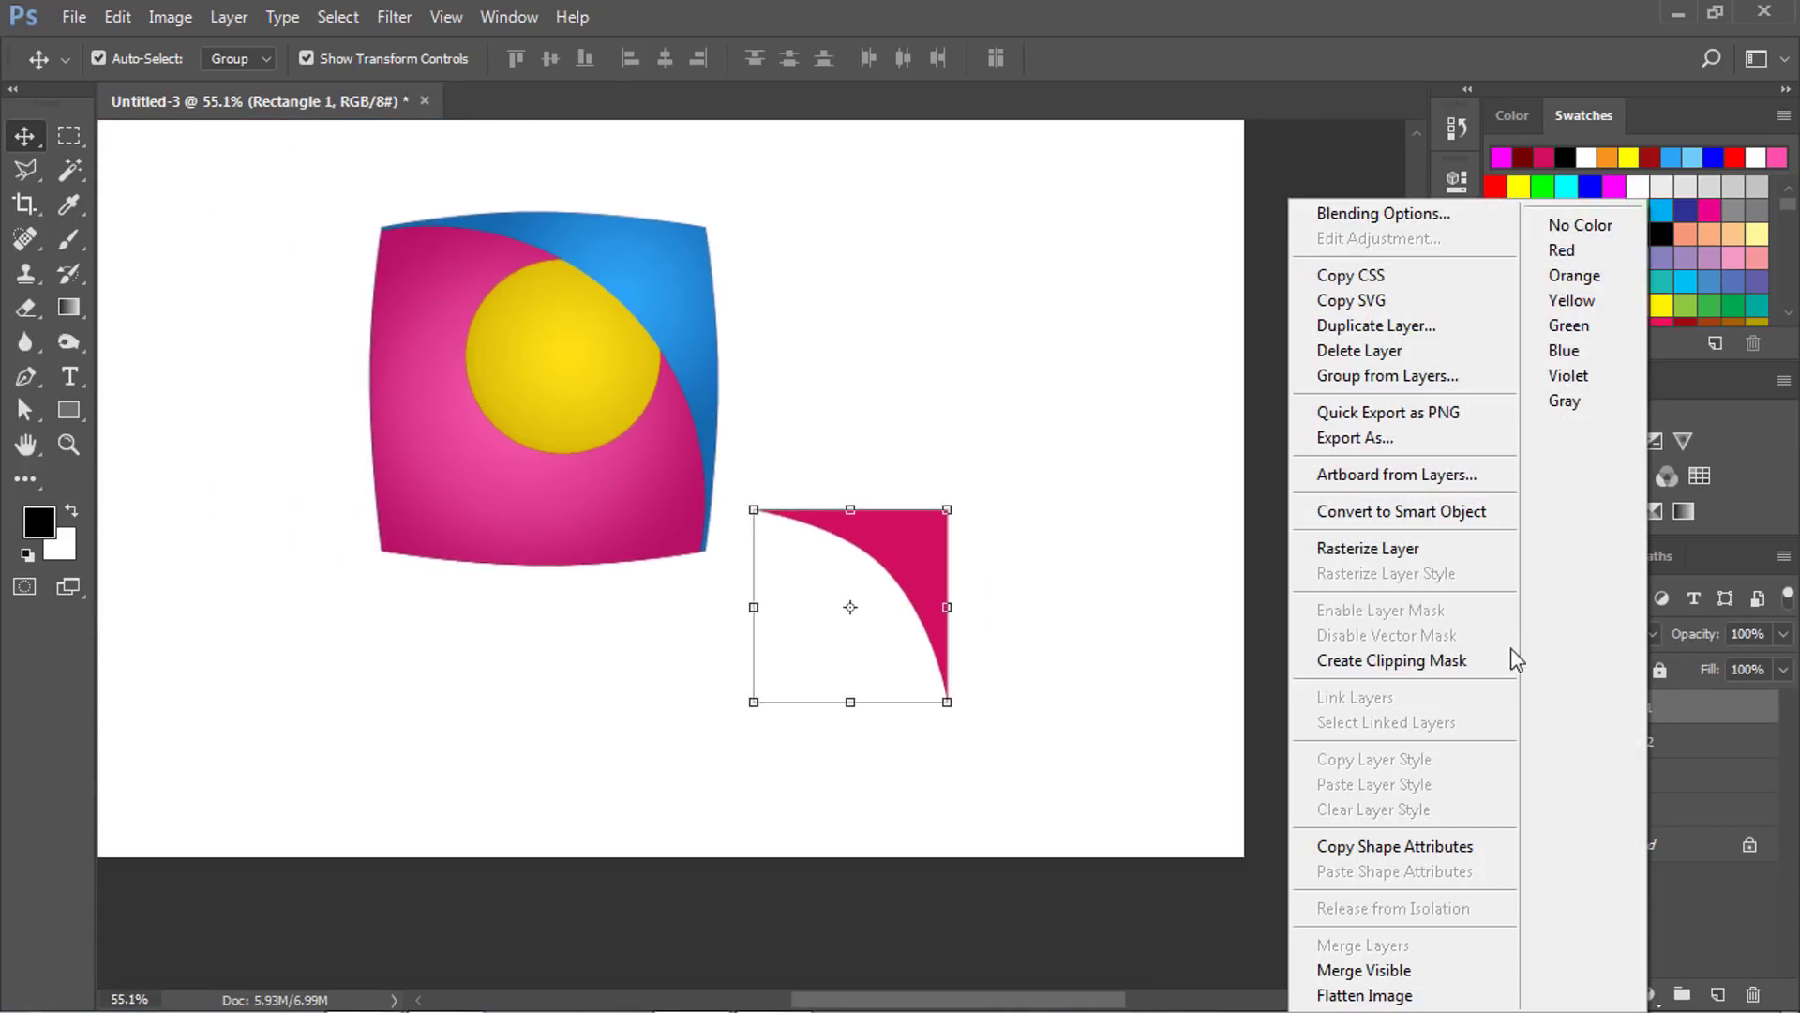
left_click(1331, 548)
key("ctrl+t")
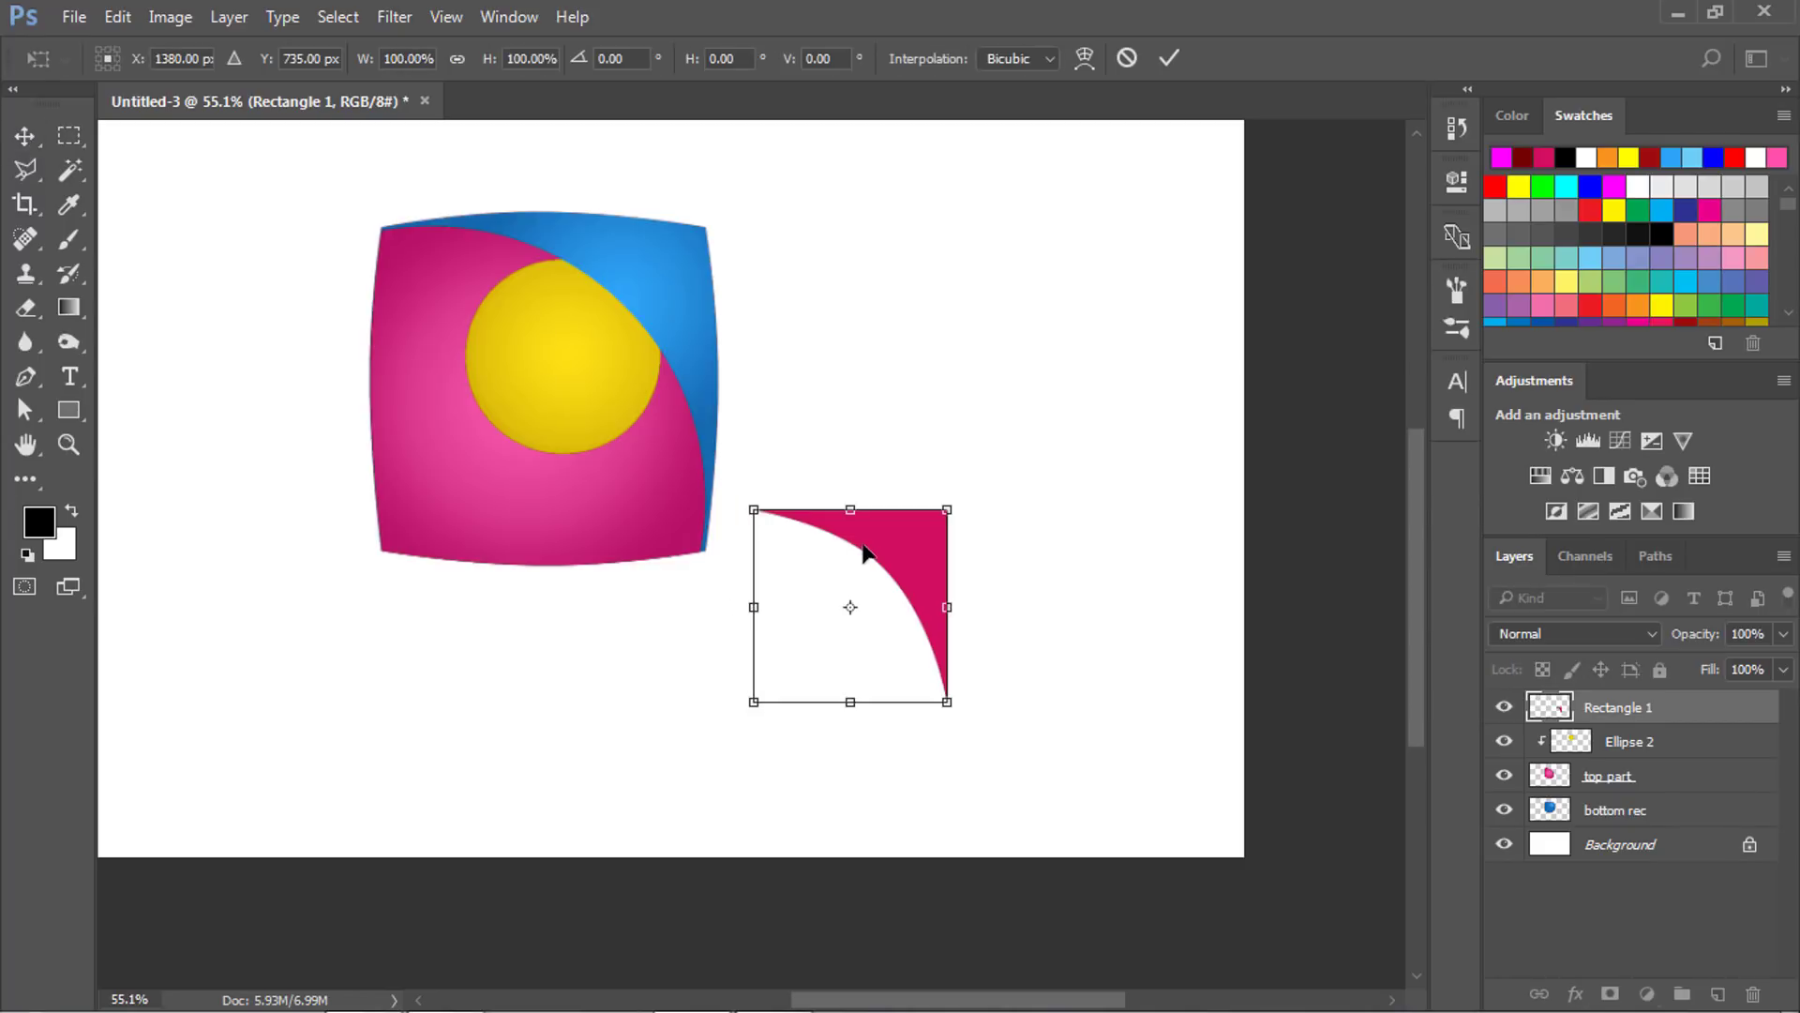
key("Return")
mouse_move(865, 553)
left_mouse_down()
mouse_move(396, 531)
mouse_move(539, 656)
left_mouse_up()
scroll(396, 532, "up", 2)
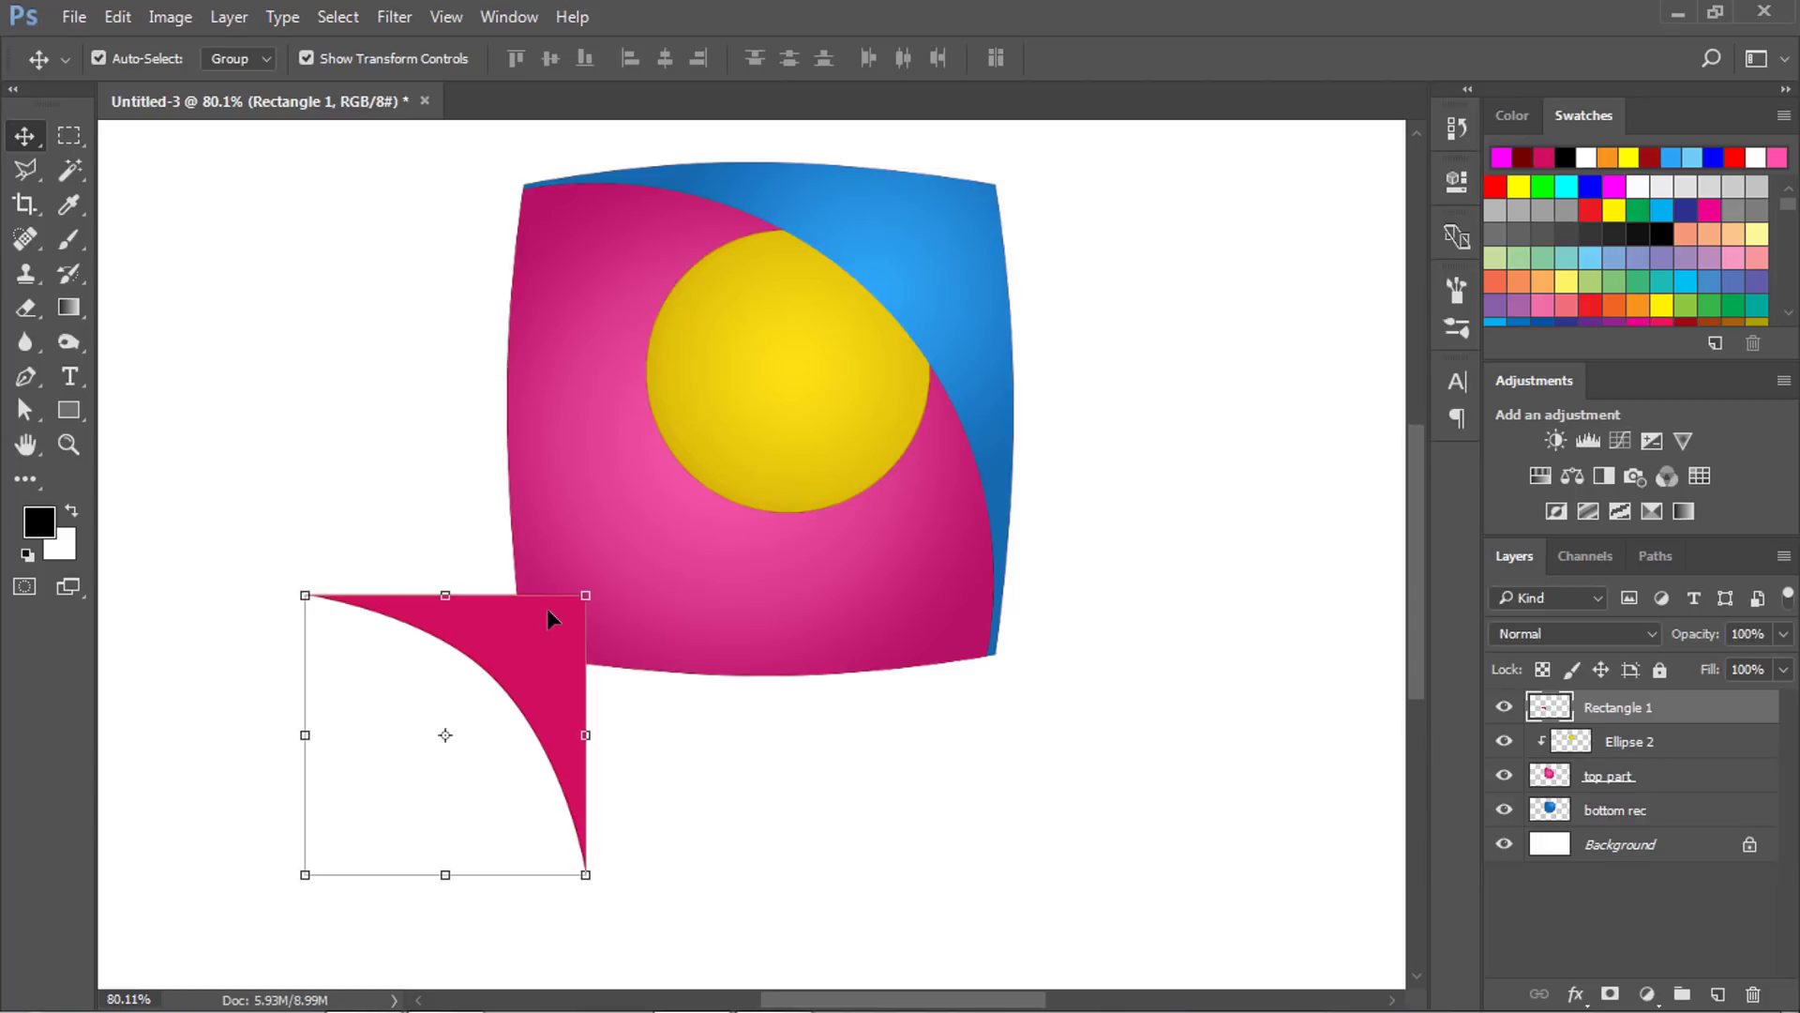
Choose the blue gradient preset for the Gradient tool.
left_click(65, 305)
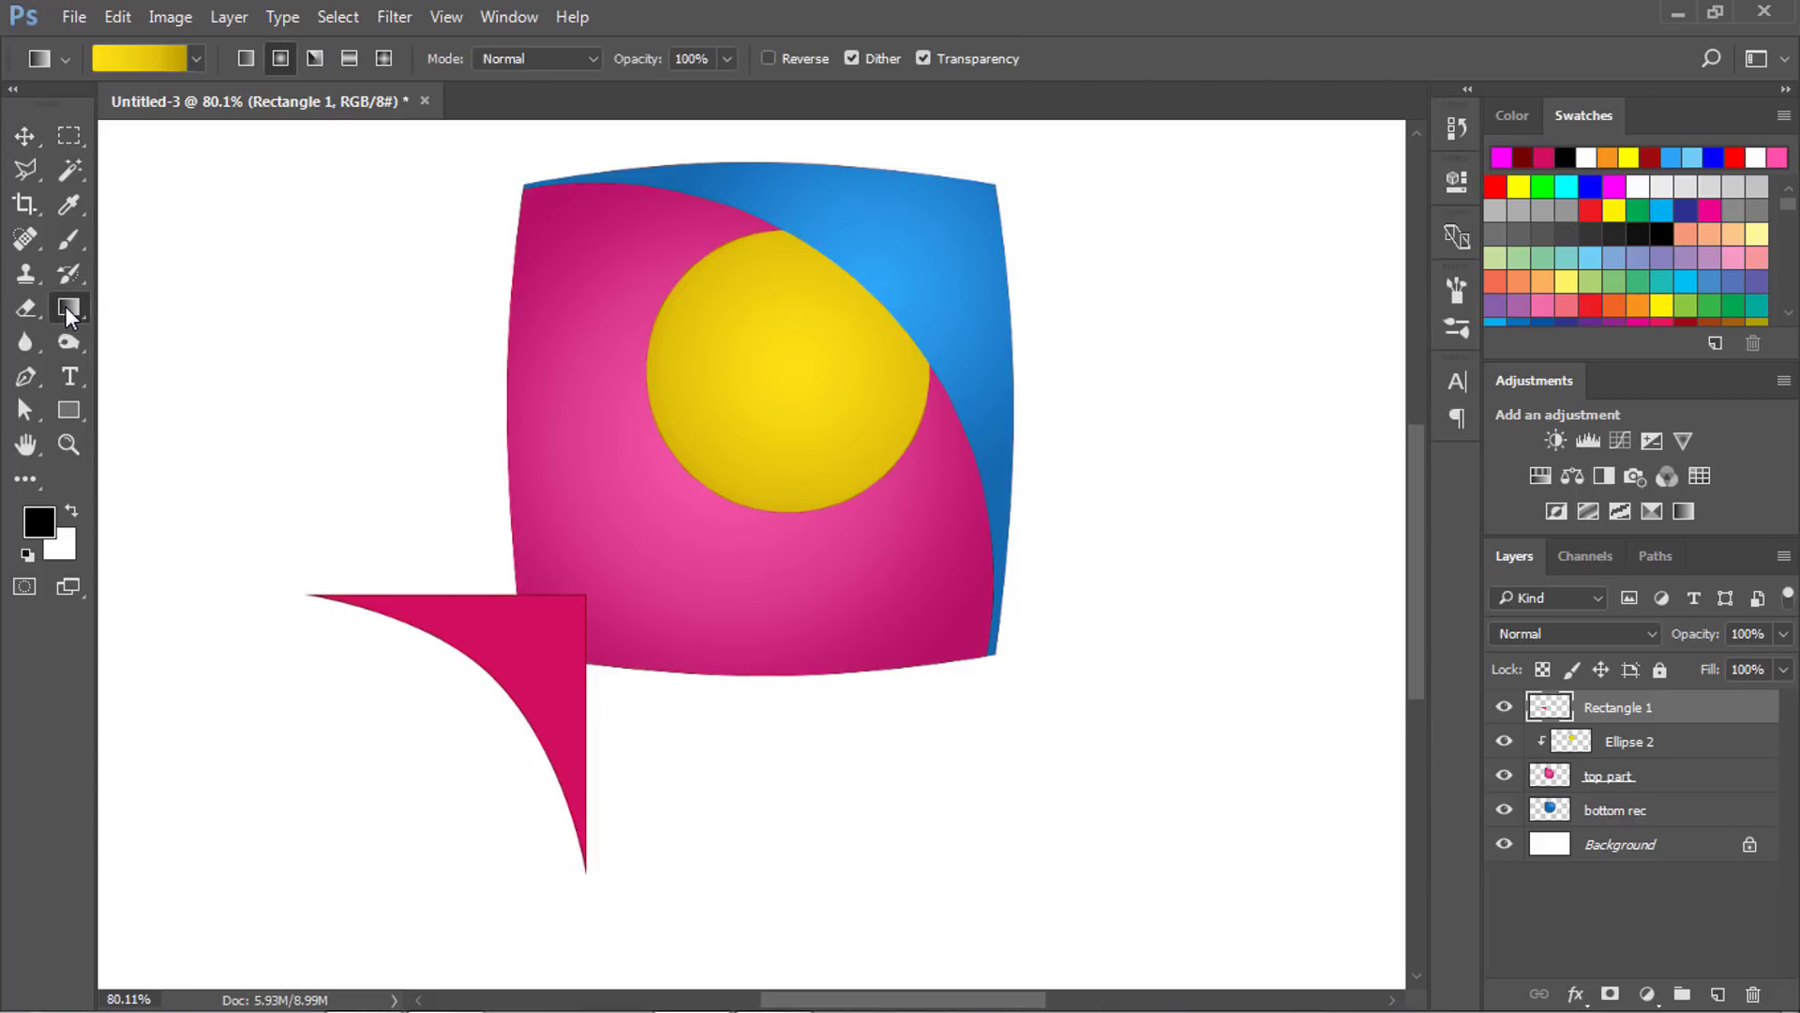
left_click(139, 56)
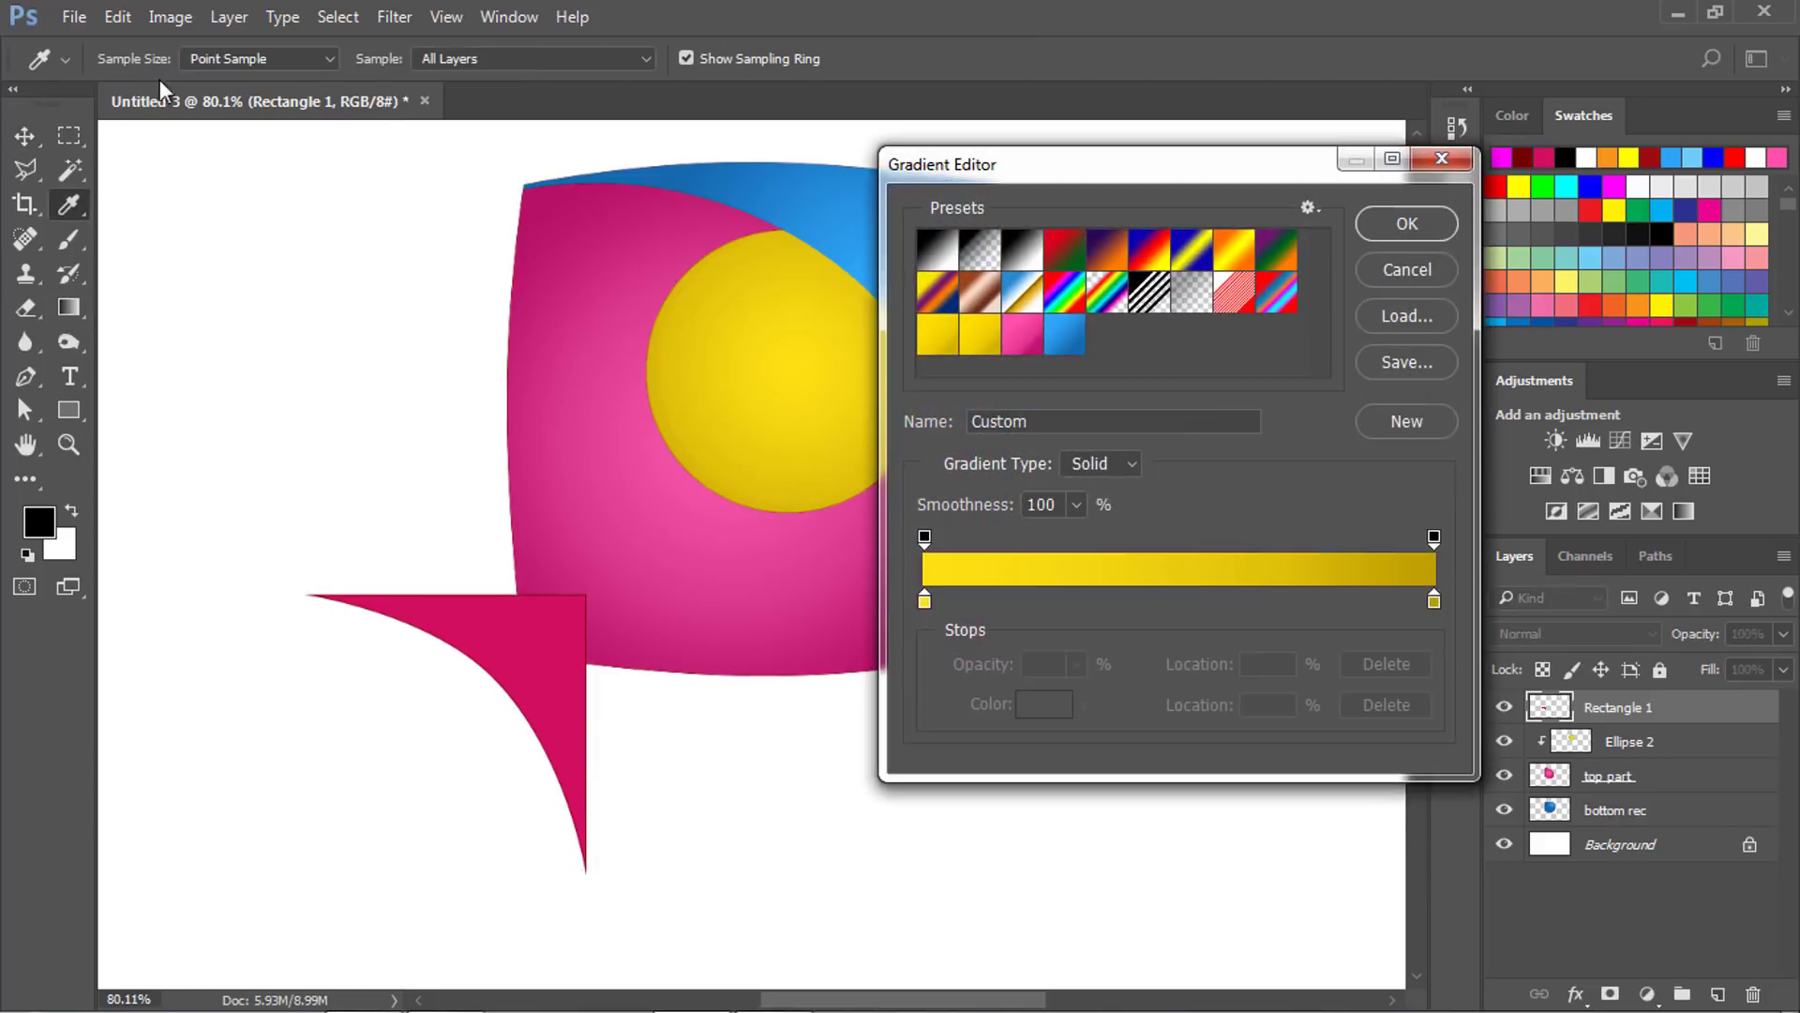
left_click(1064, 335)
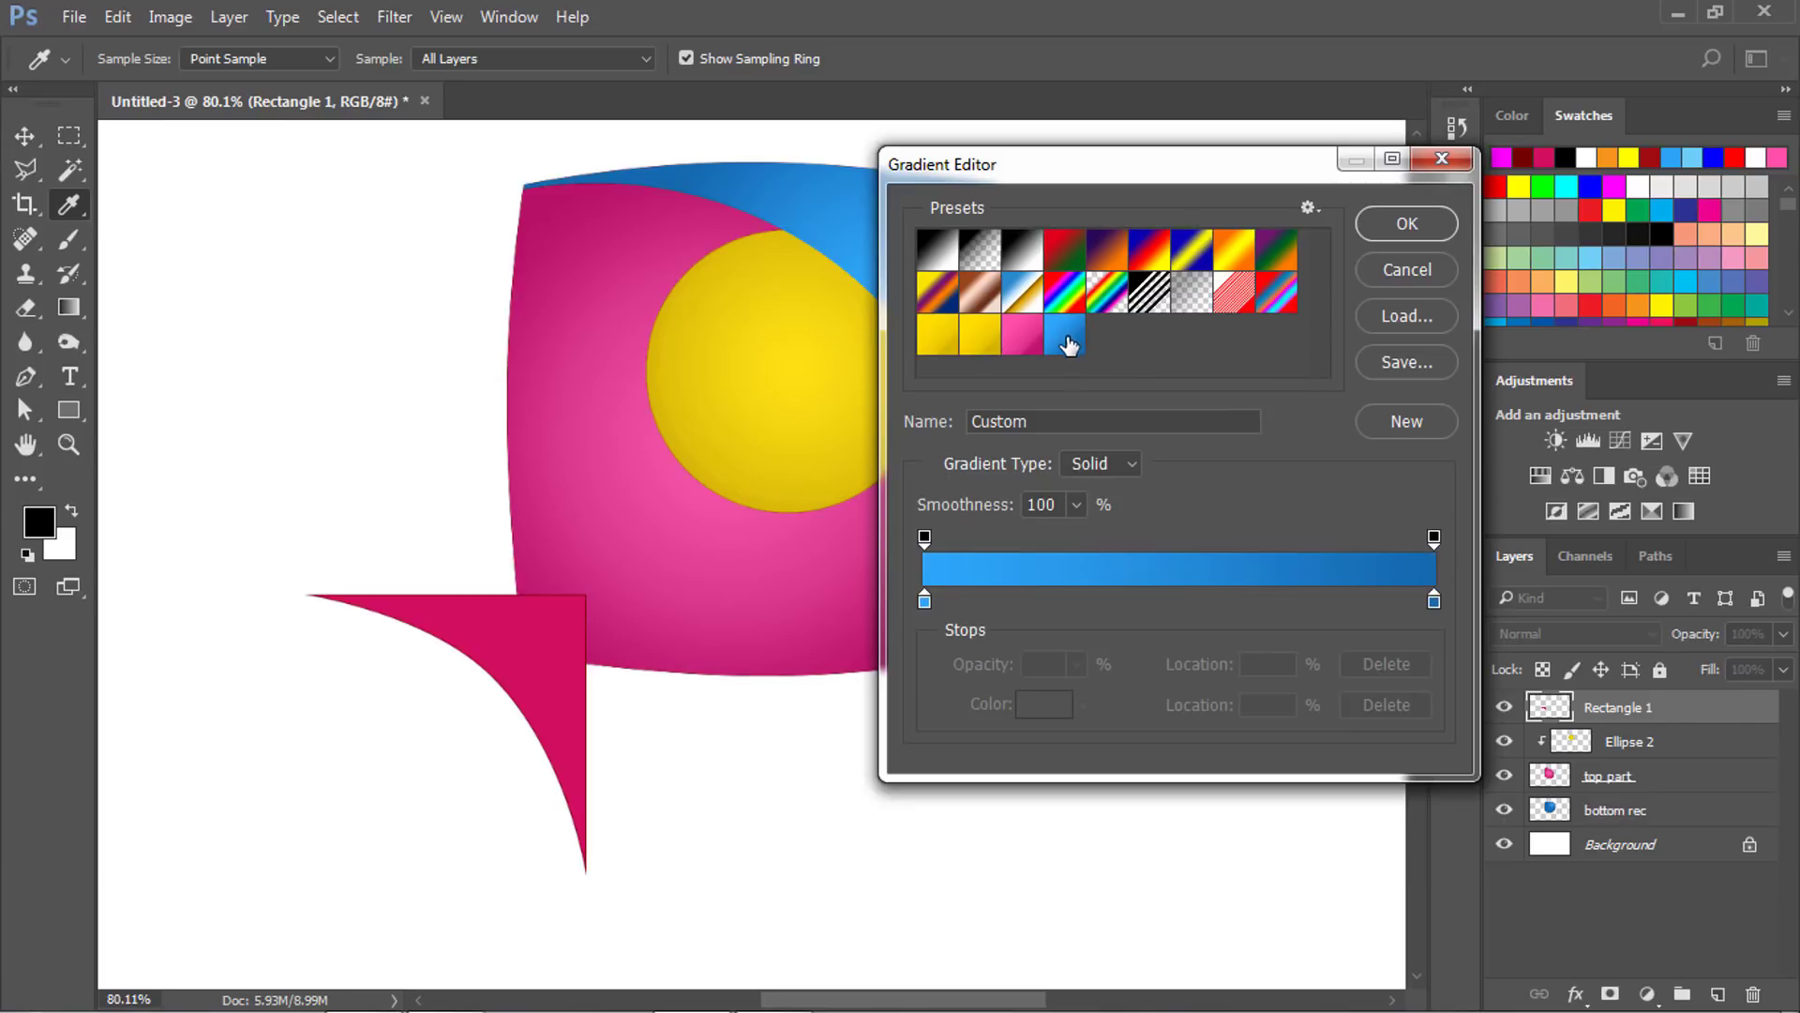
left_click(1407, 225)
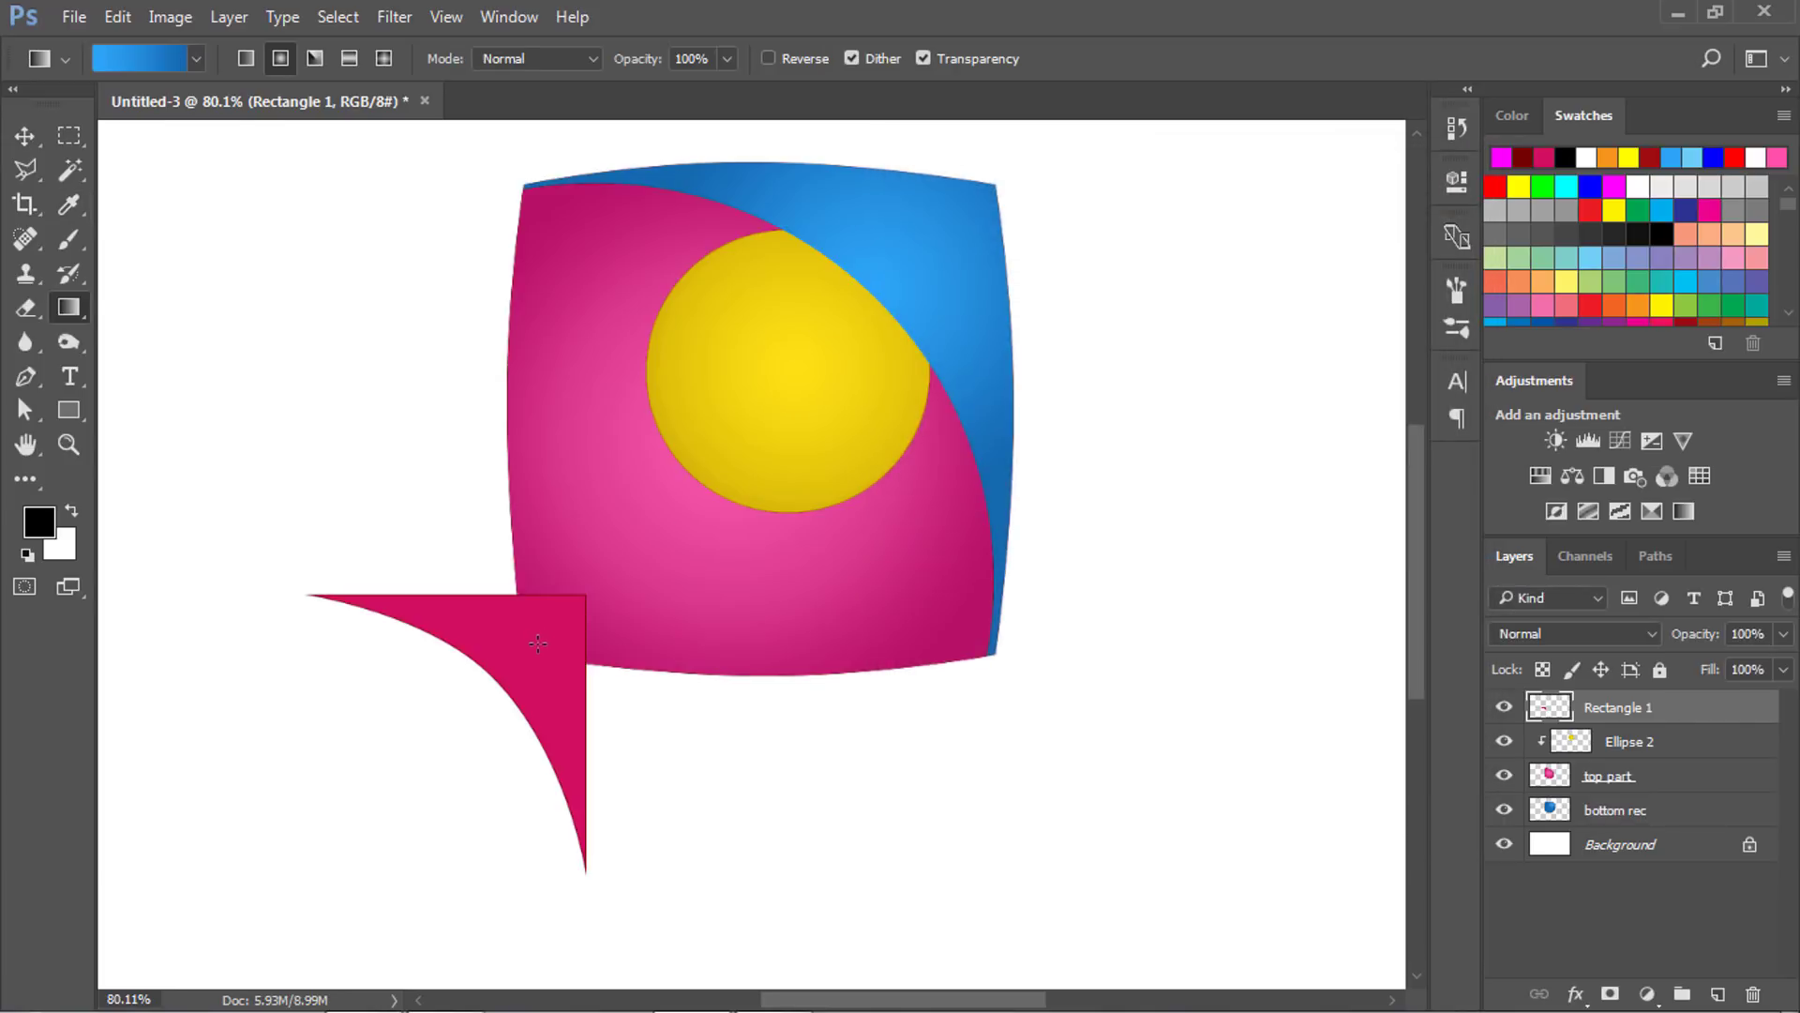
Magic Wand-select the pink corner triangle, fill it with the blue gradient, and deselect.
left_click(1550, 710, "ctrl")
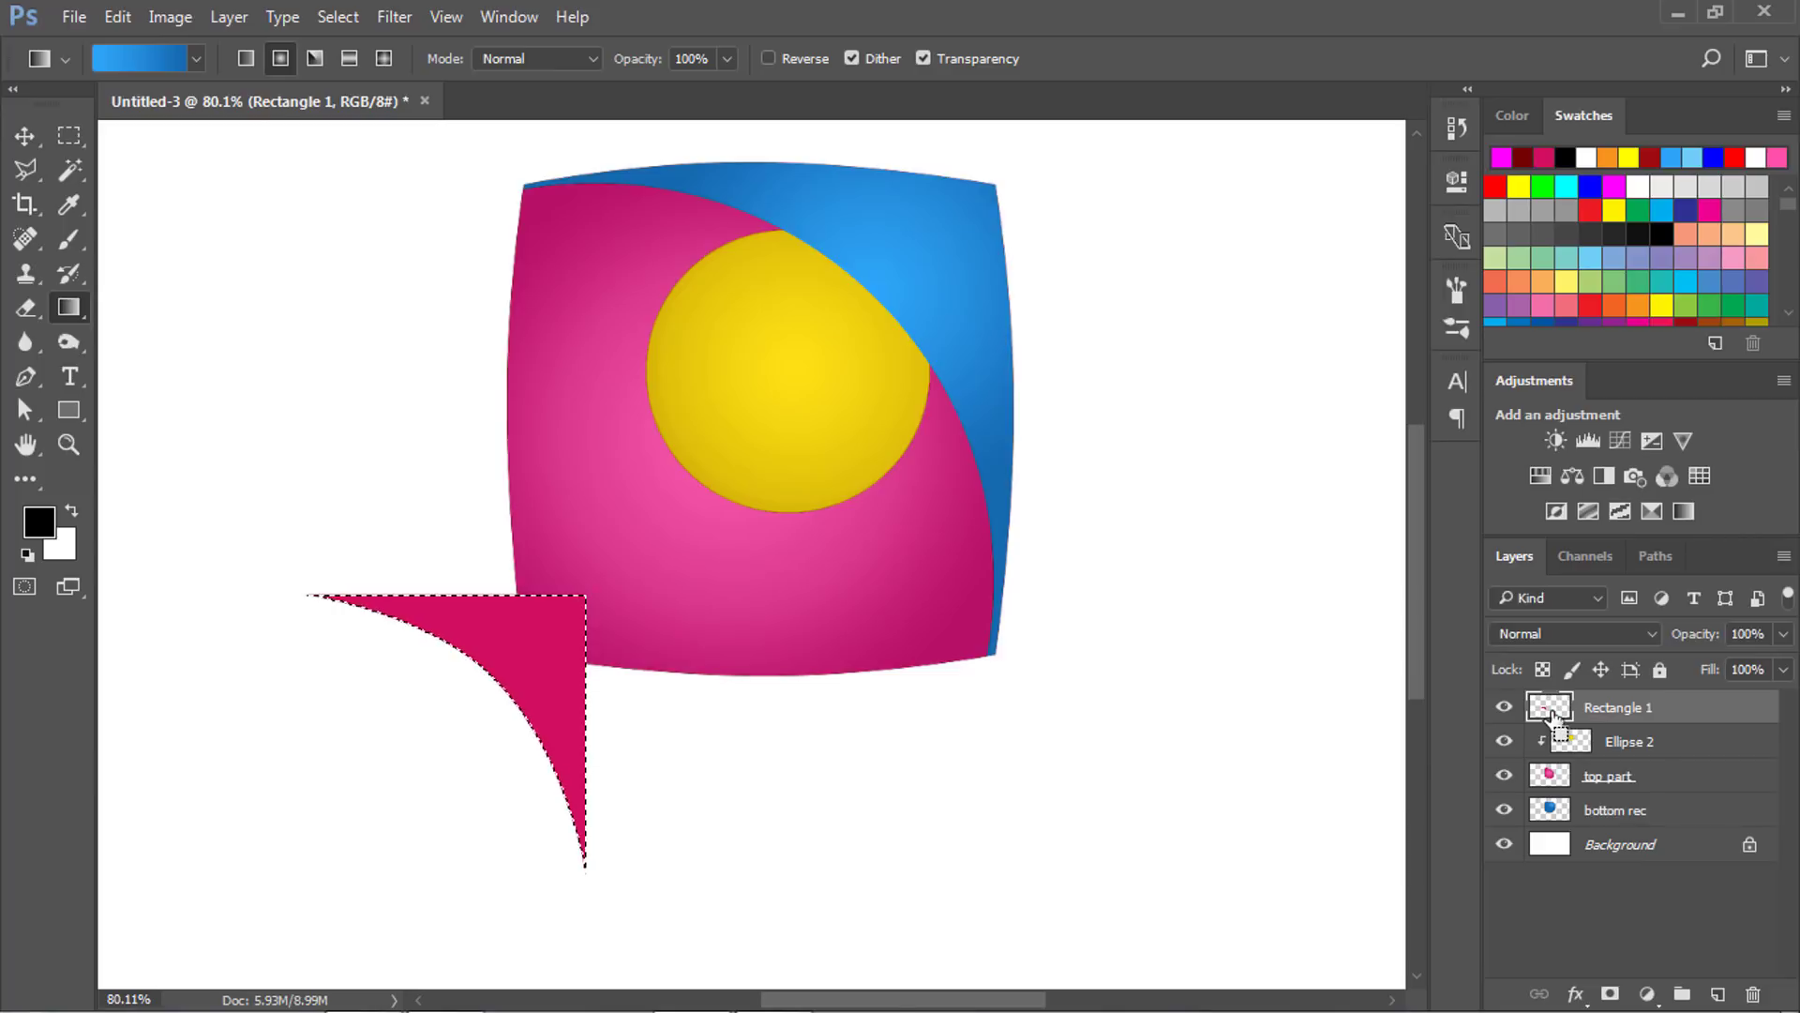
left_click(68, 170)
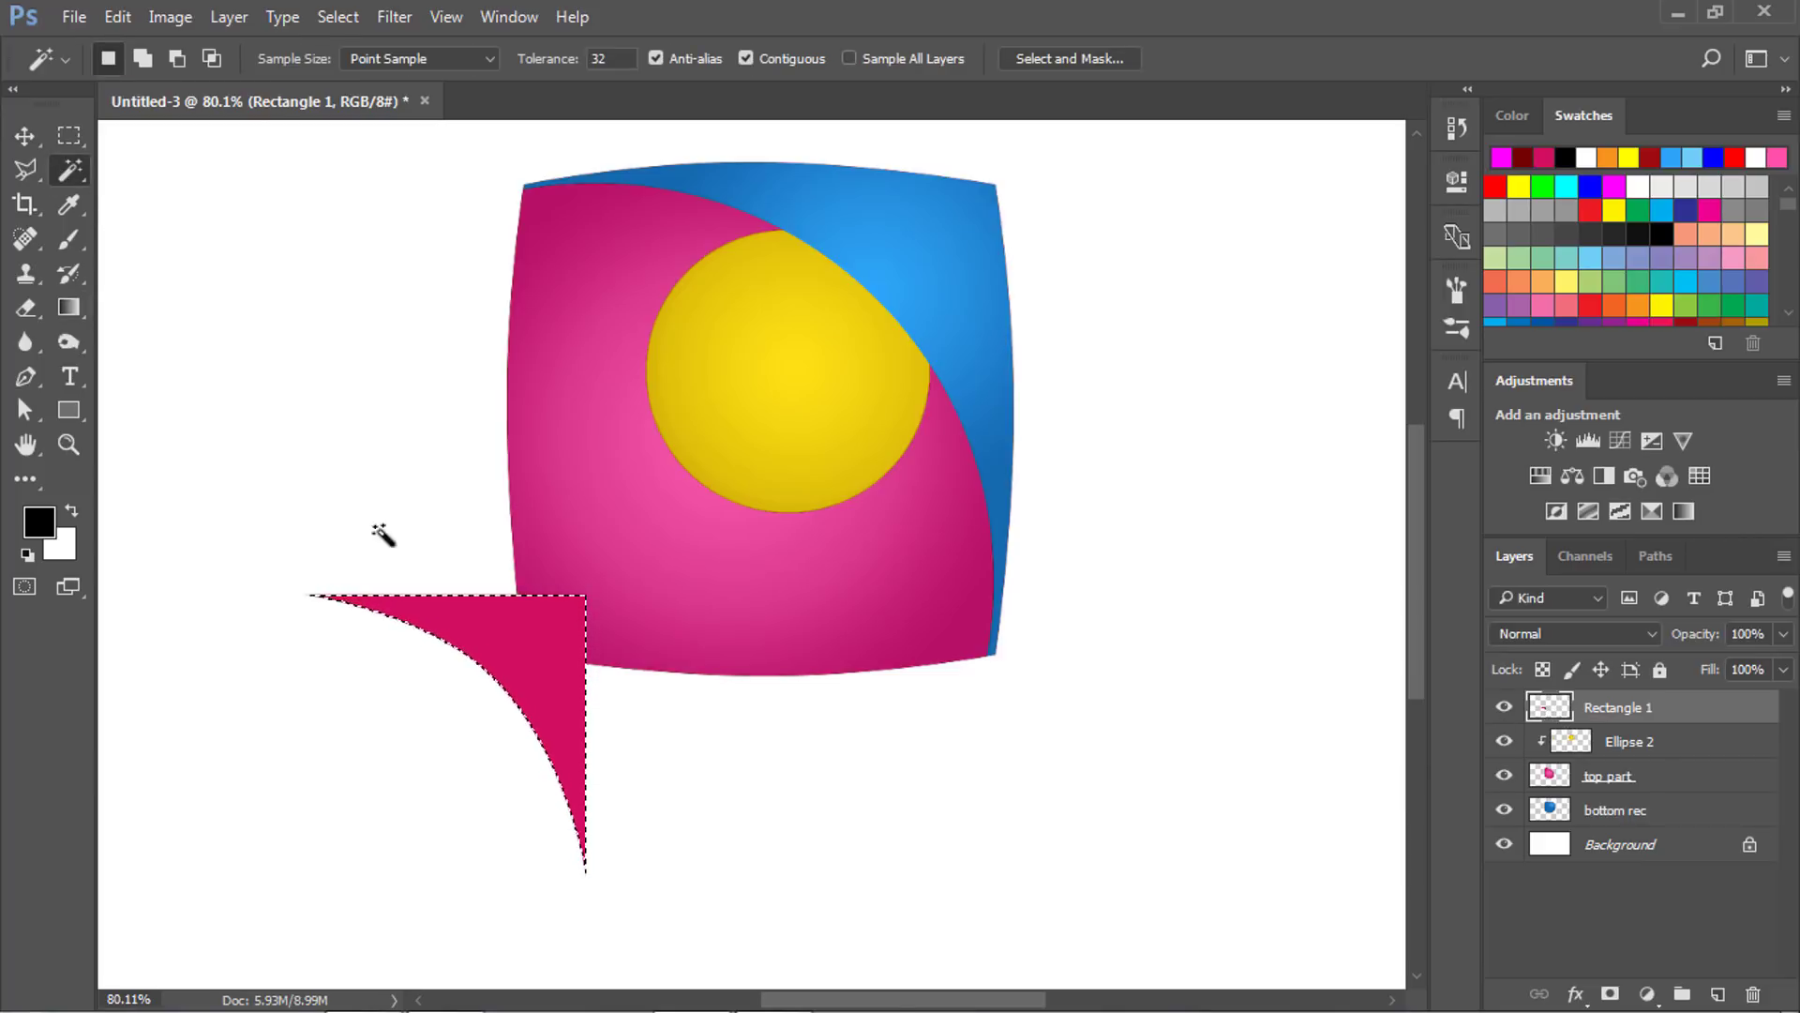
left_click(518, 647)
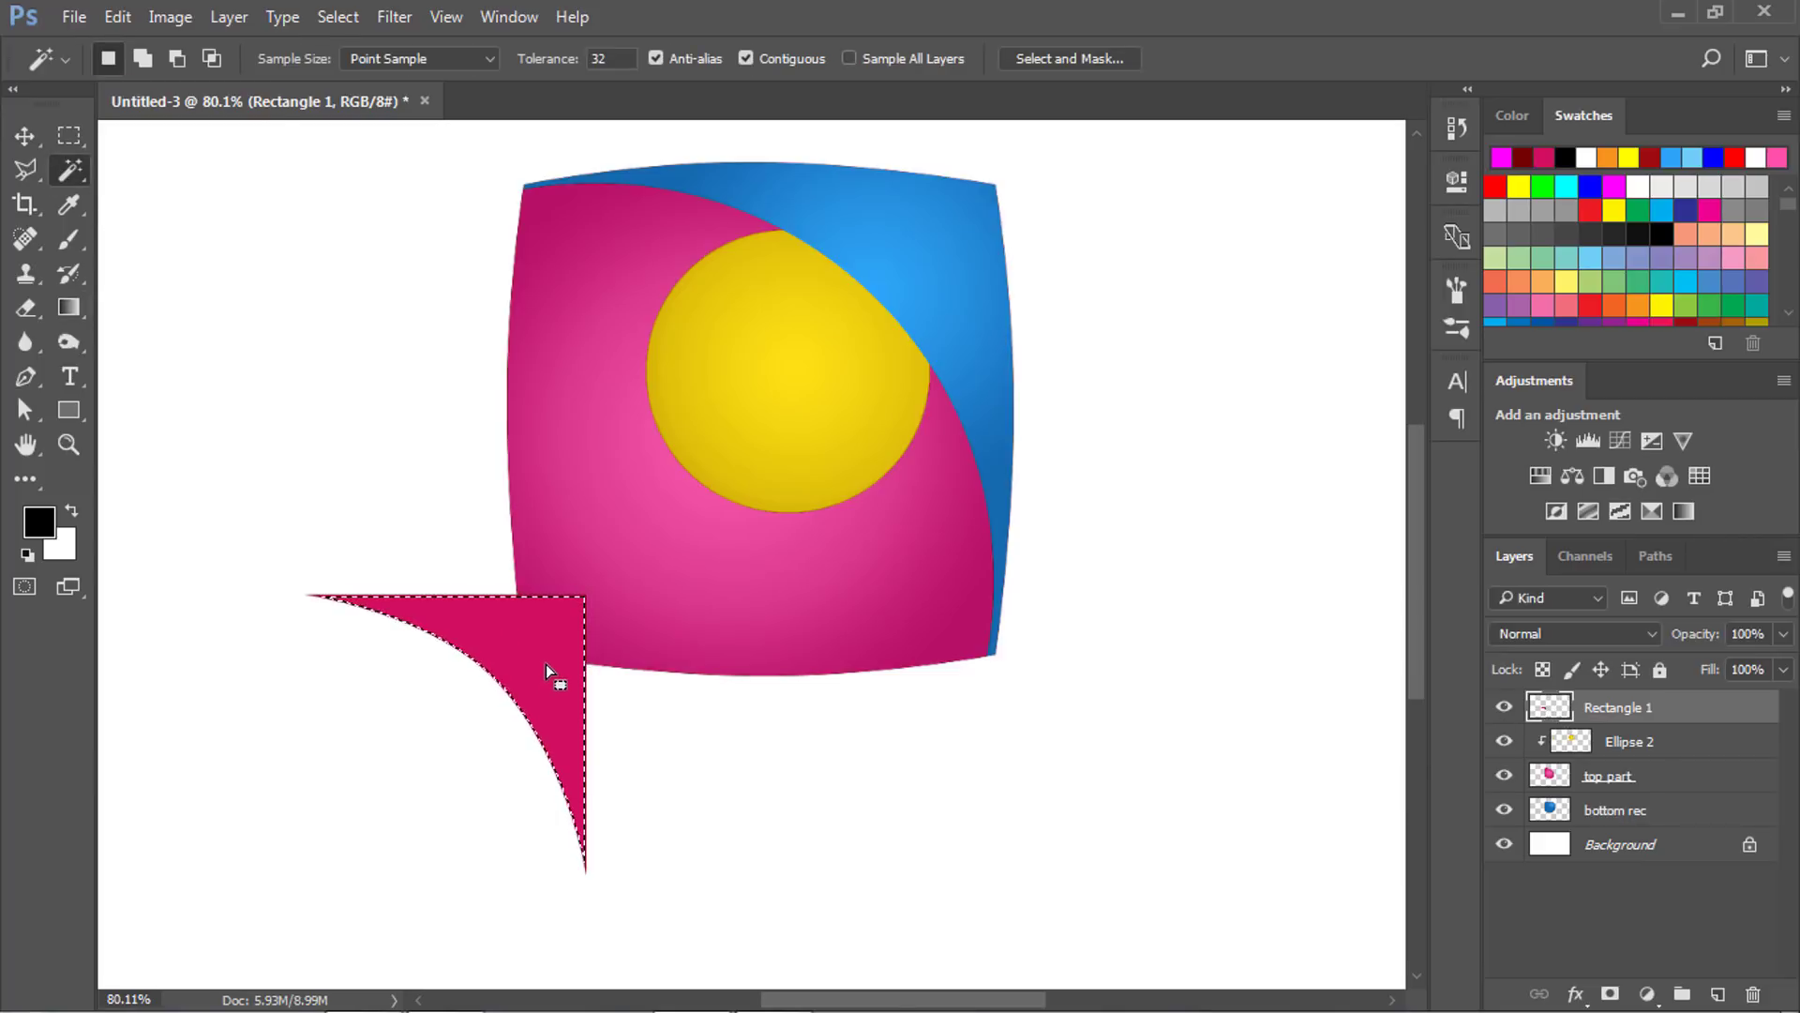
left_click(69, 308)
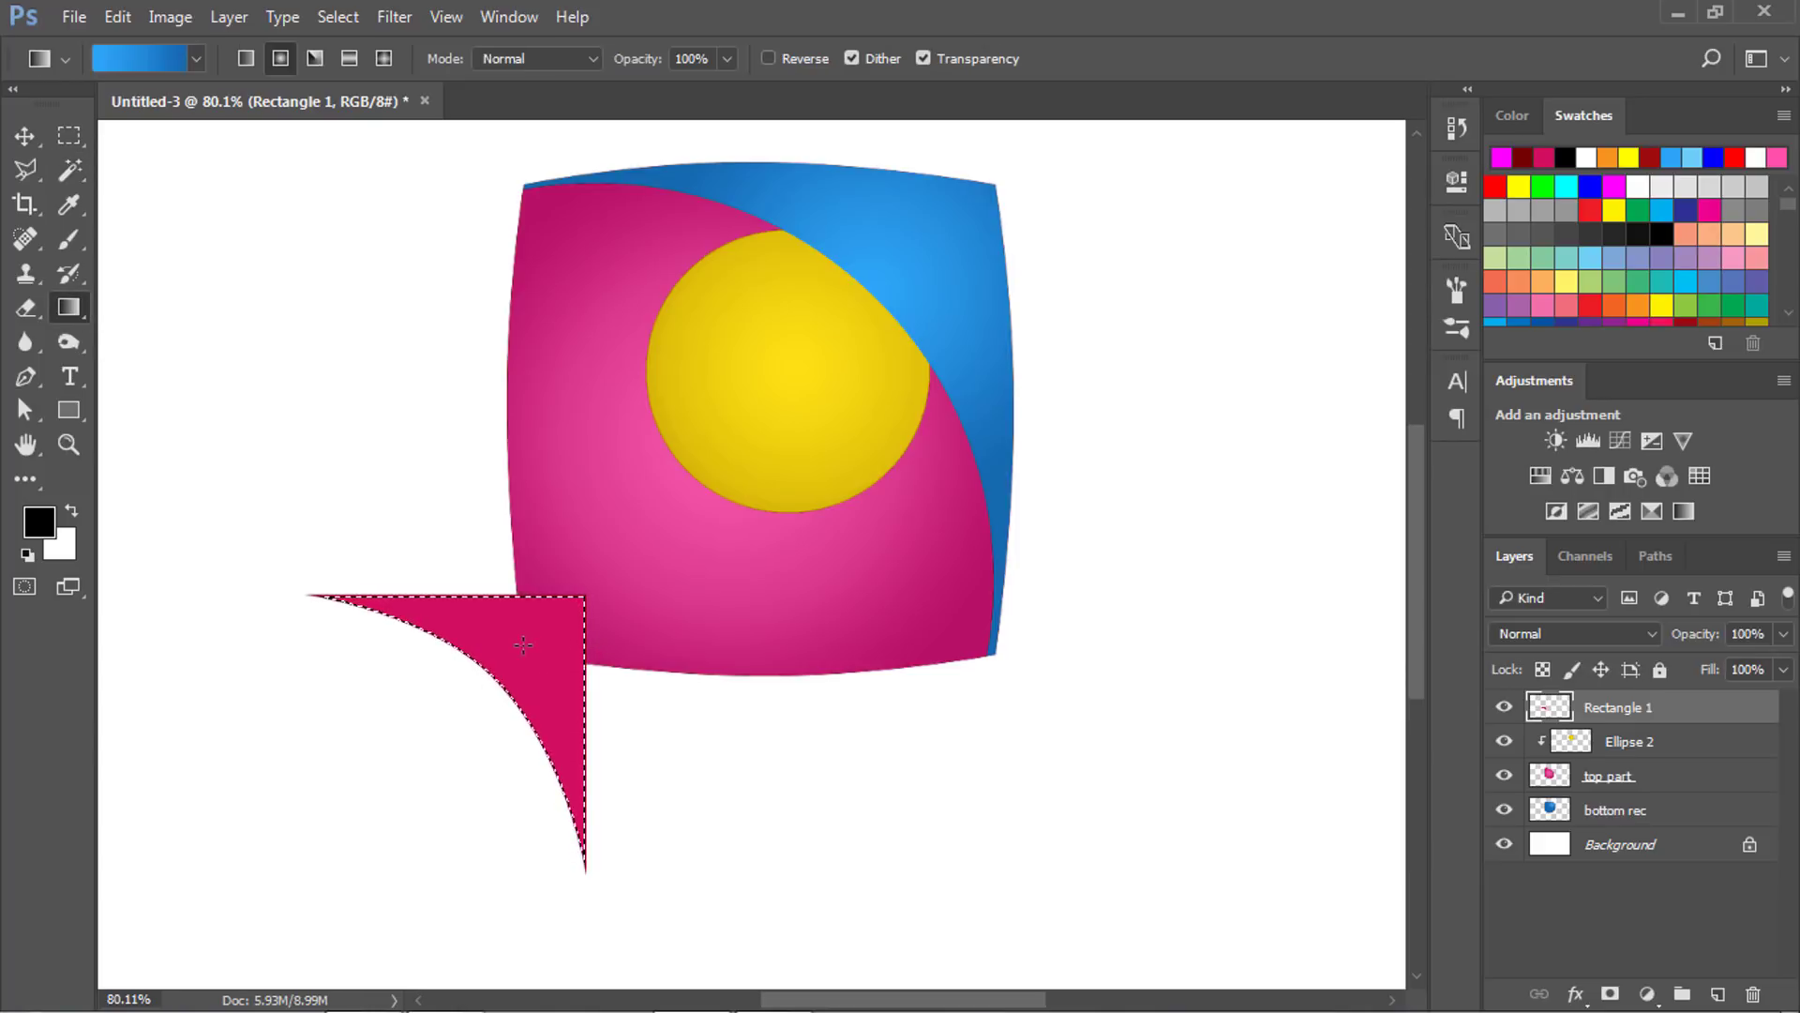
left_click_drag(522, 645, 631, 777)
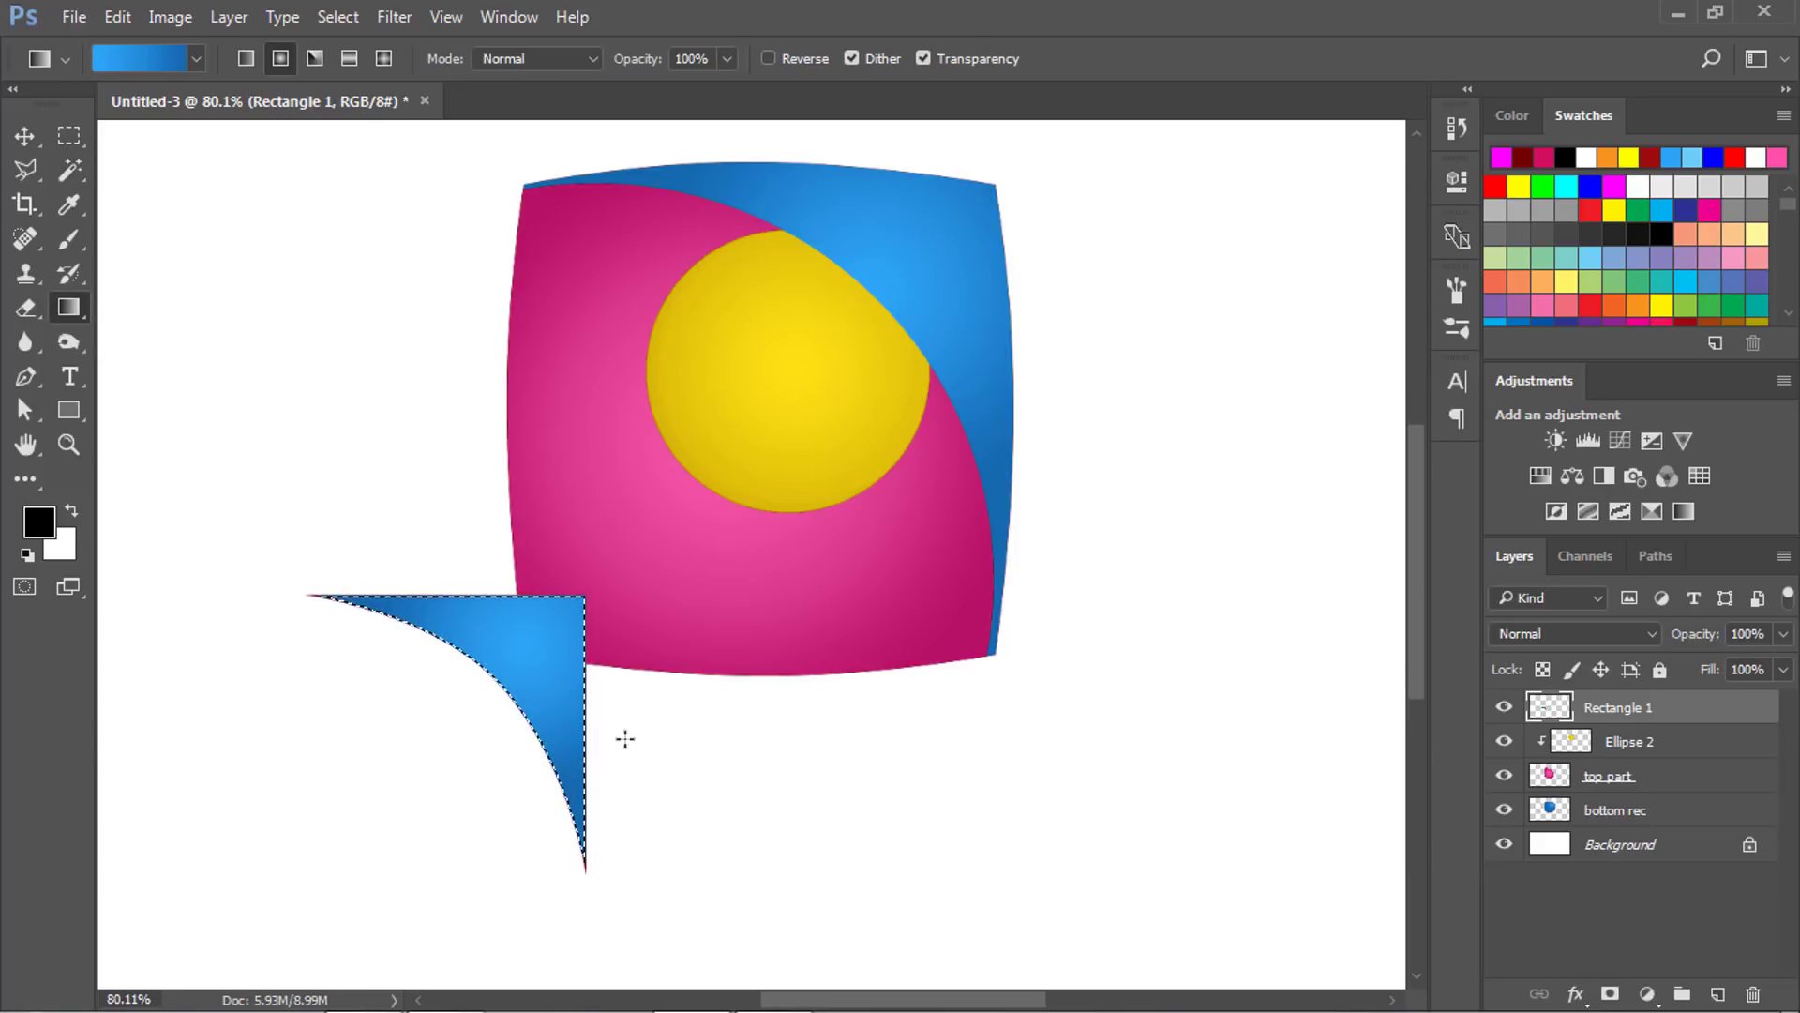
key("m")
key("ctrl+d")
Drop the blue triangle at the kite's lower-left corner, its layer sent below the bottom rec layer.
key("v")
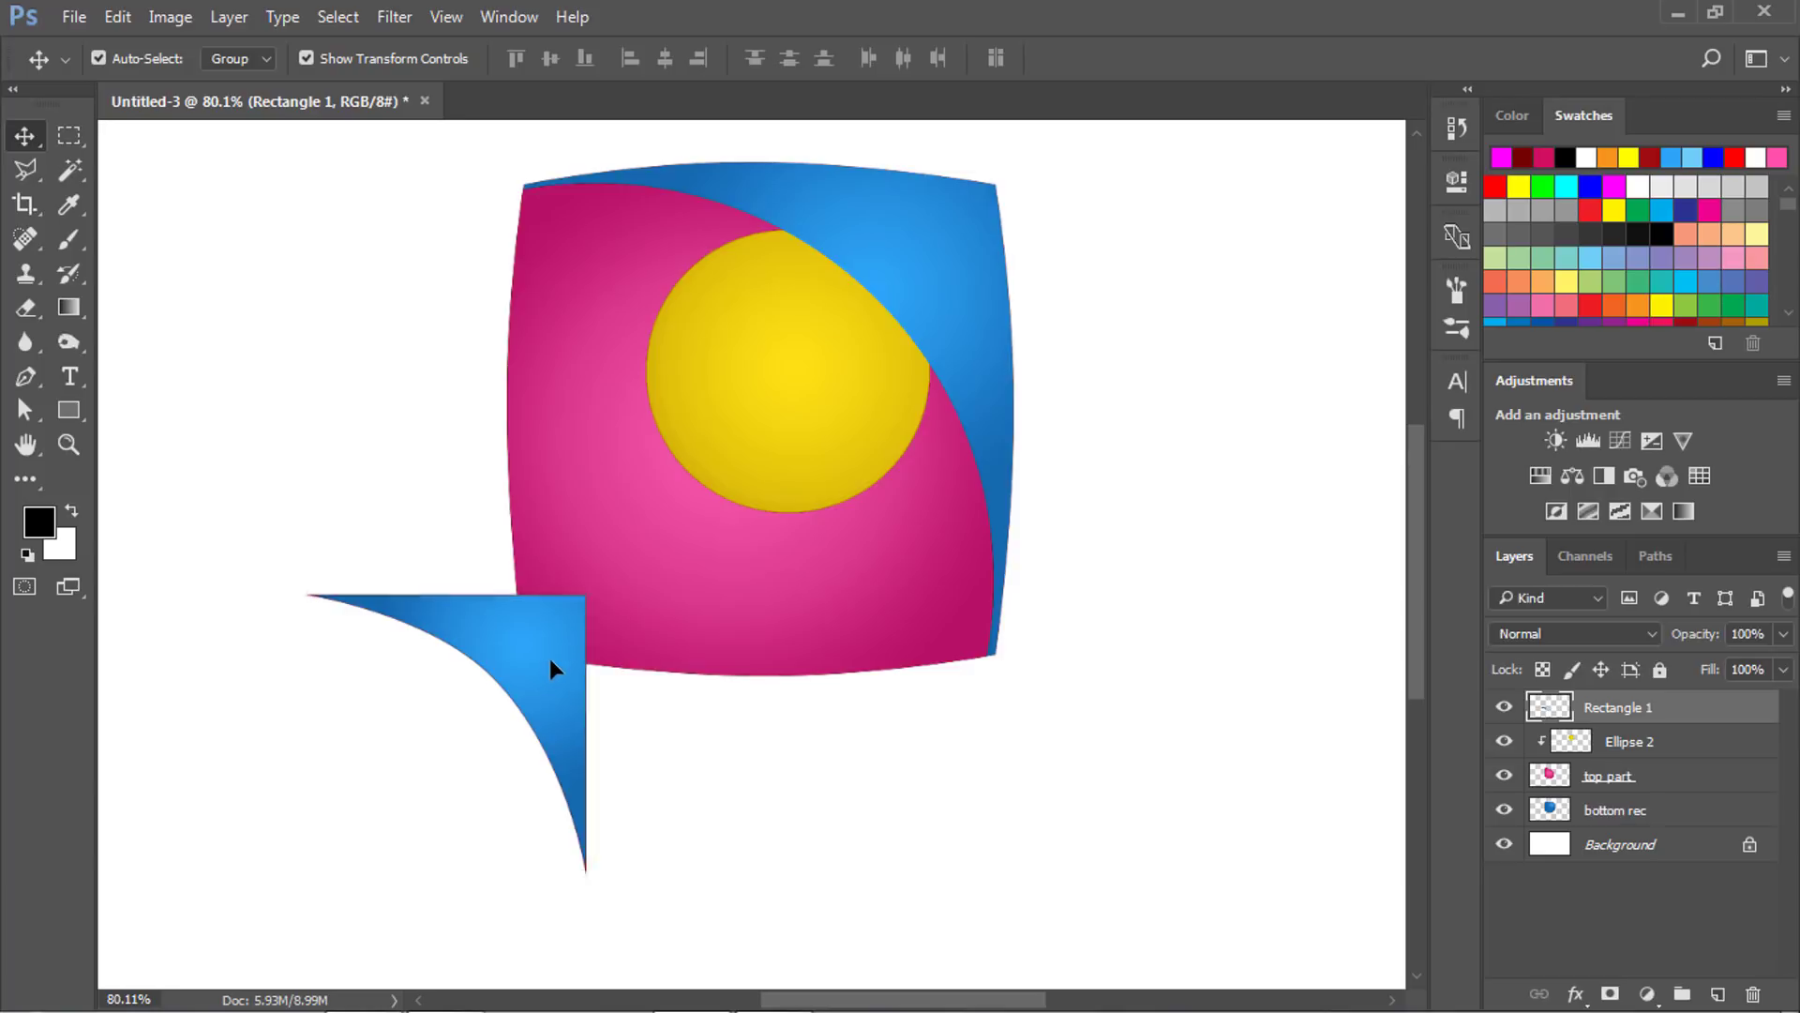
left_click_drag(551, 661, 518, 666)
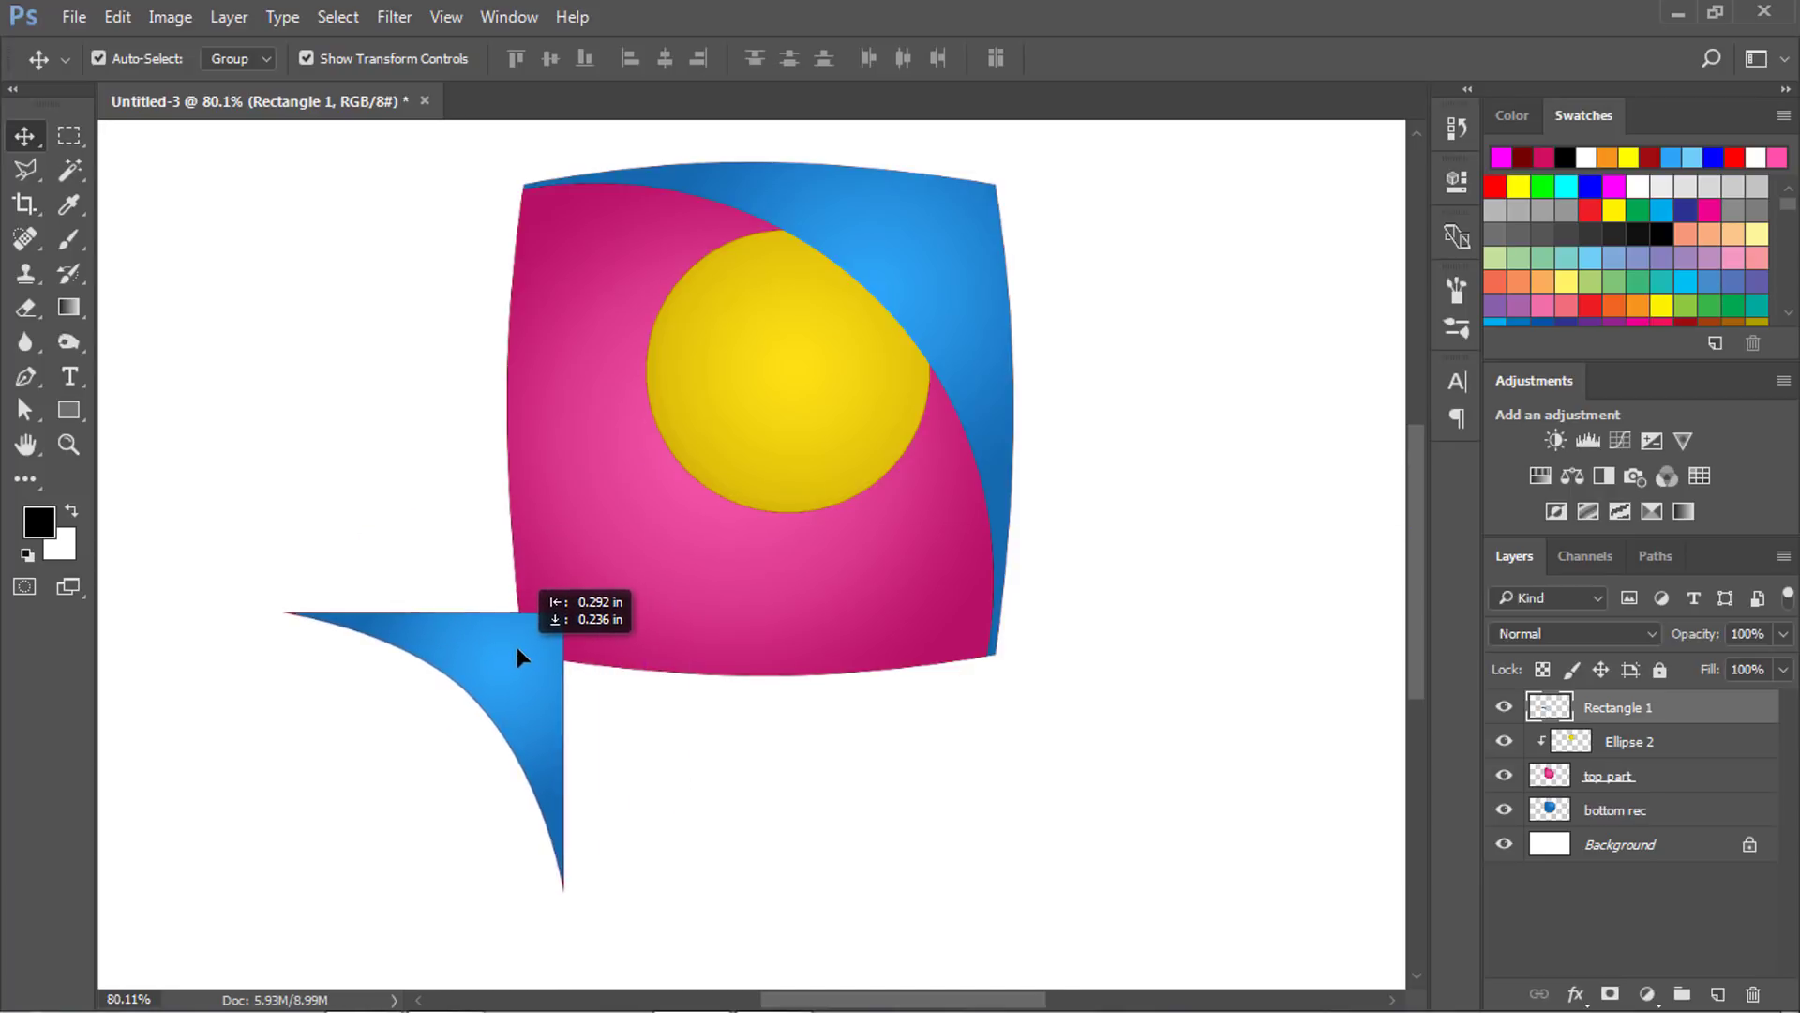
left_click_drag(516, 657, 522, 647)
key("ctrl+bracketleft")
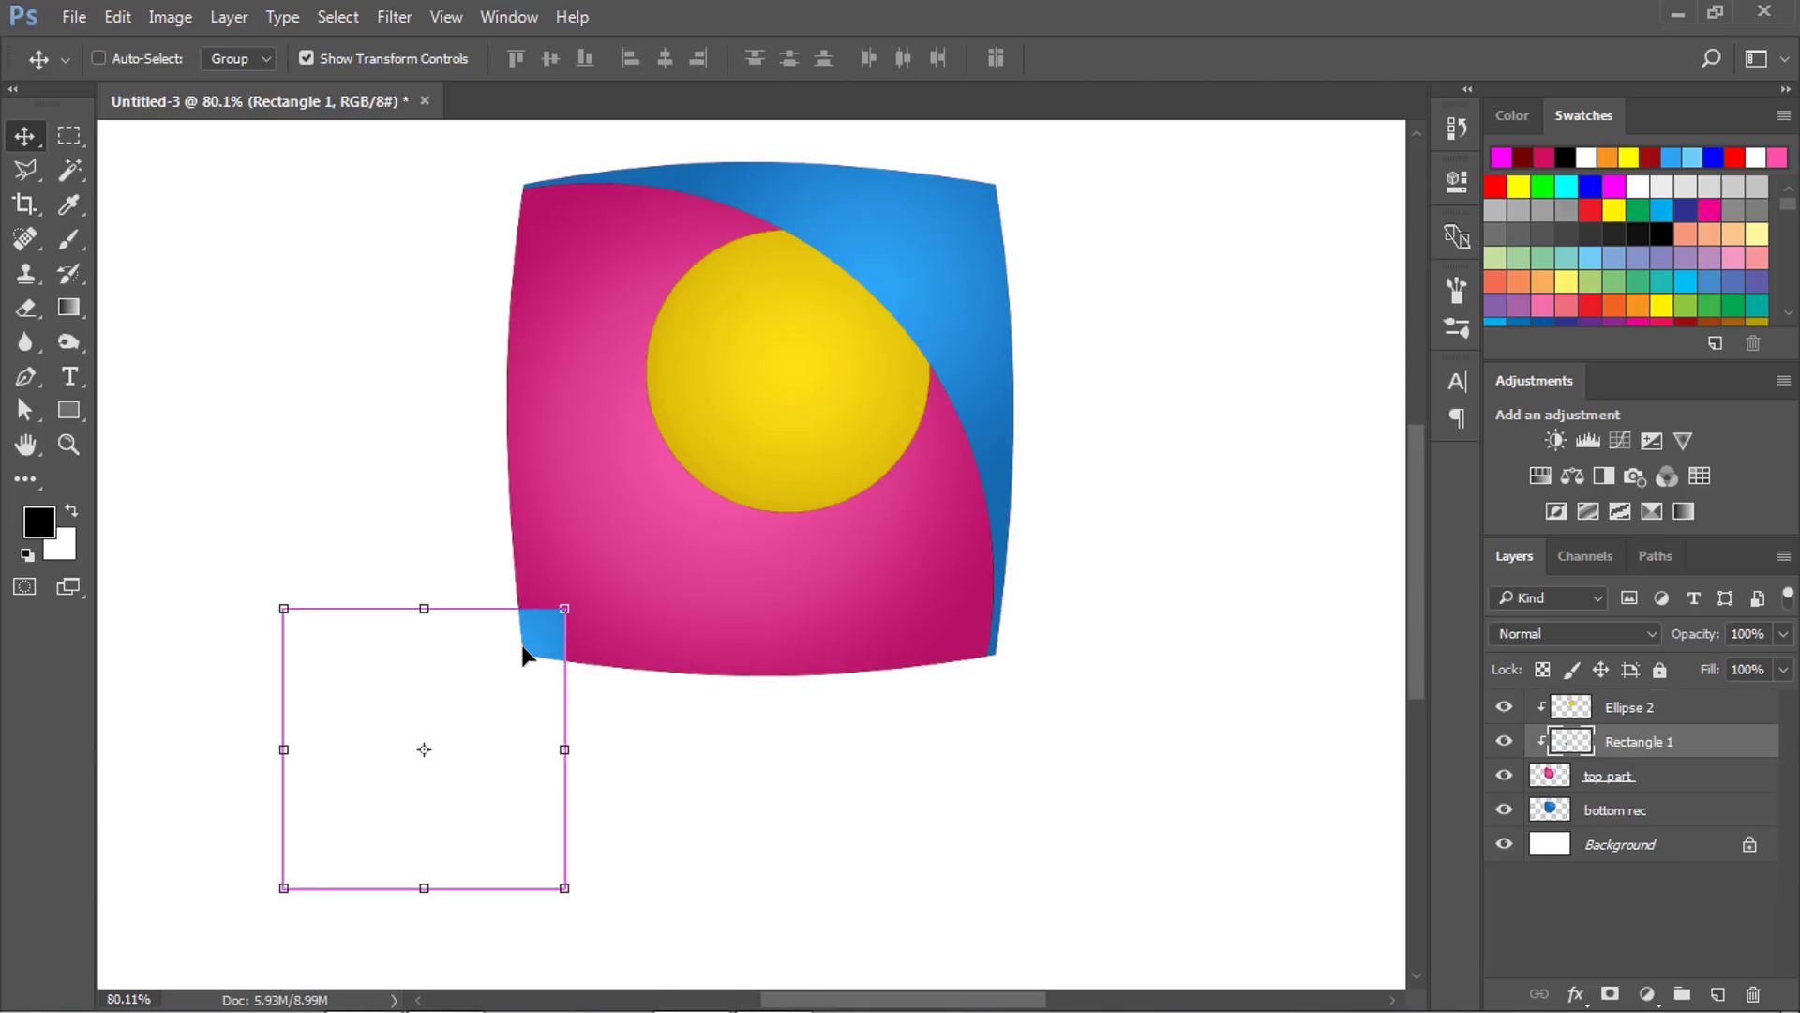
key("ctrl+bracketleft")
key("ctrl+bracketleft")
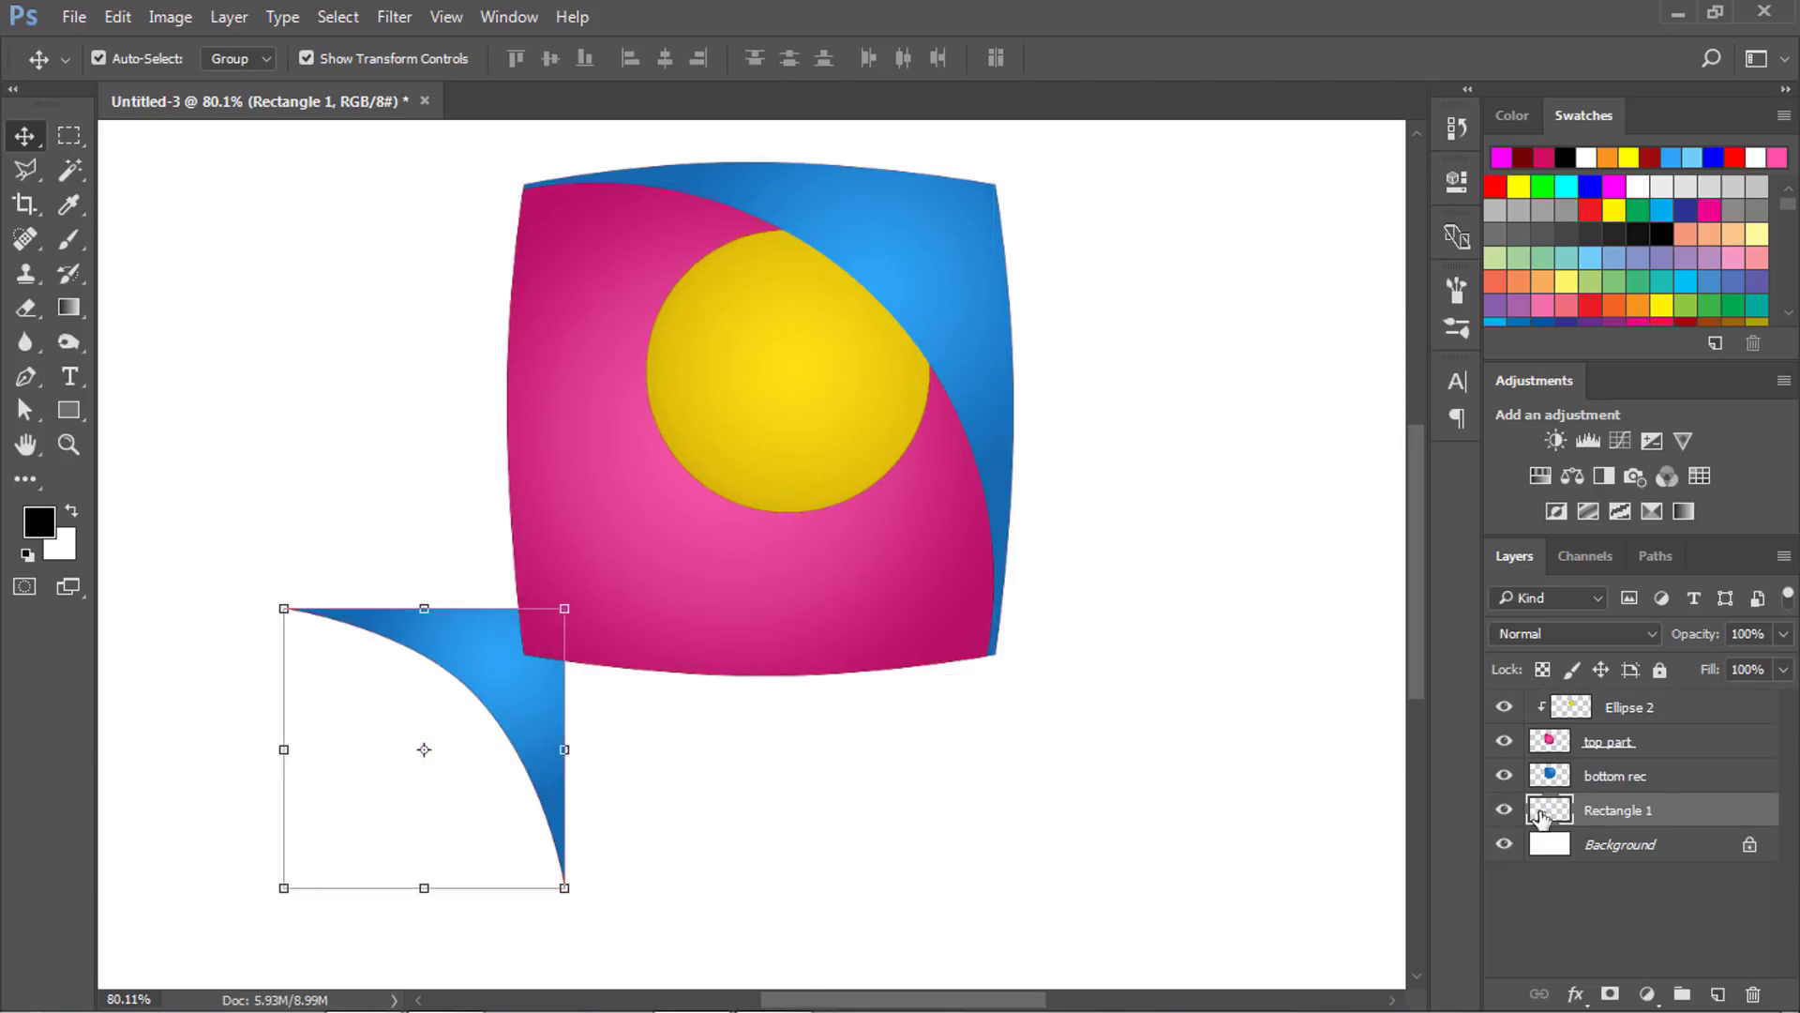
left_click_drag(501, 657, 513, 648)
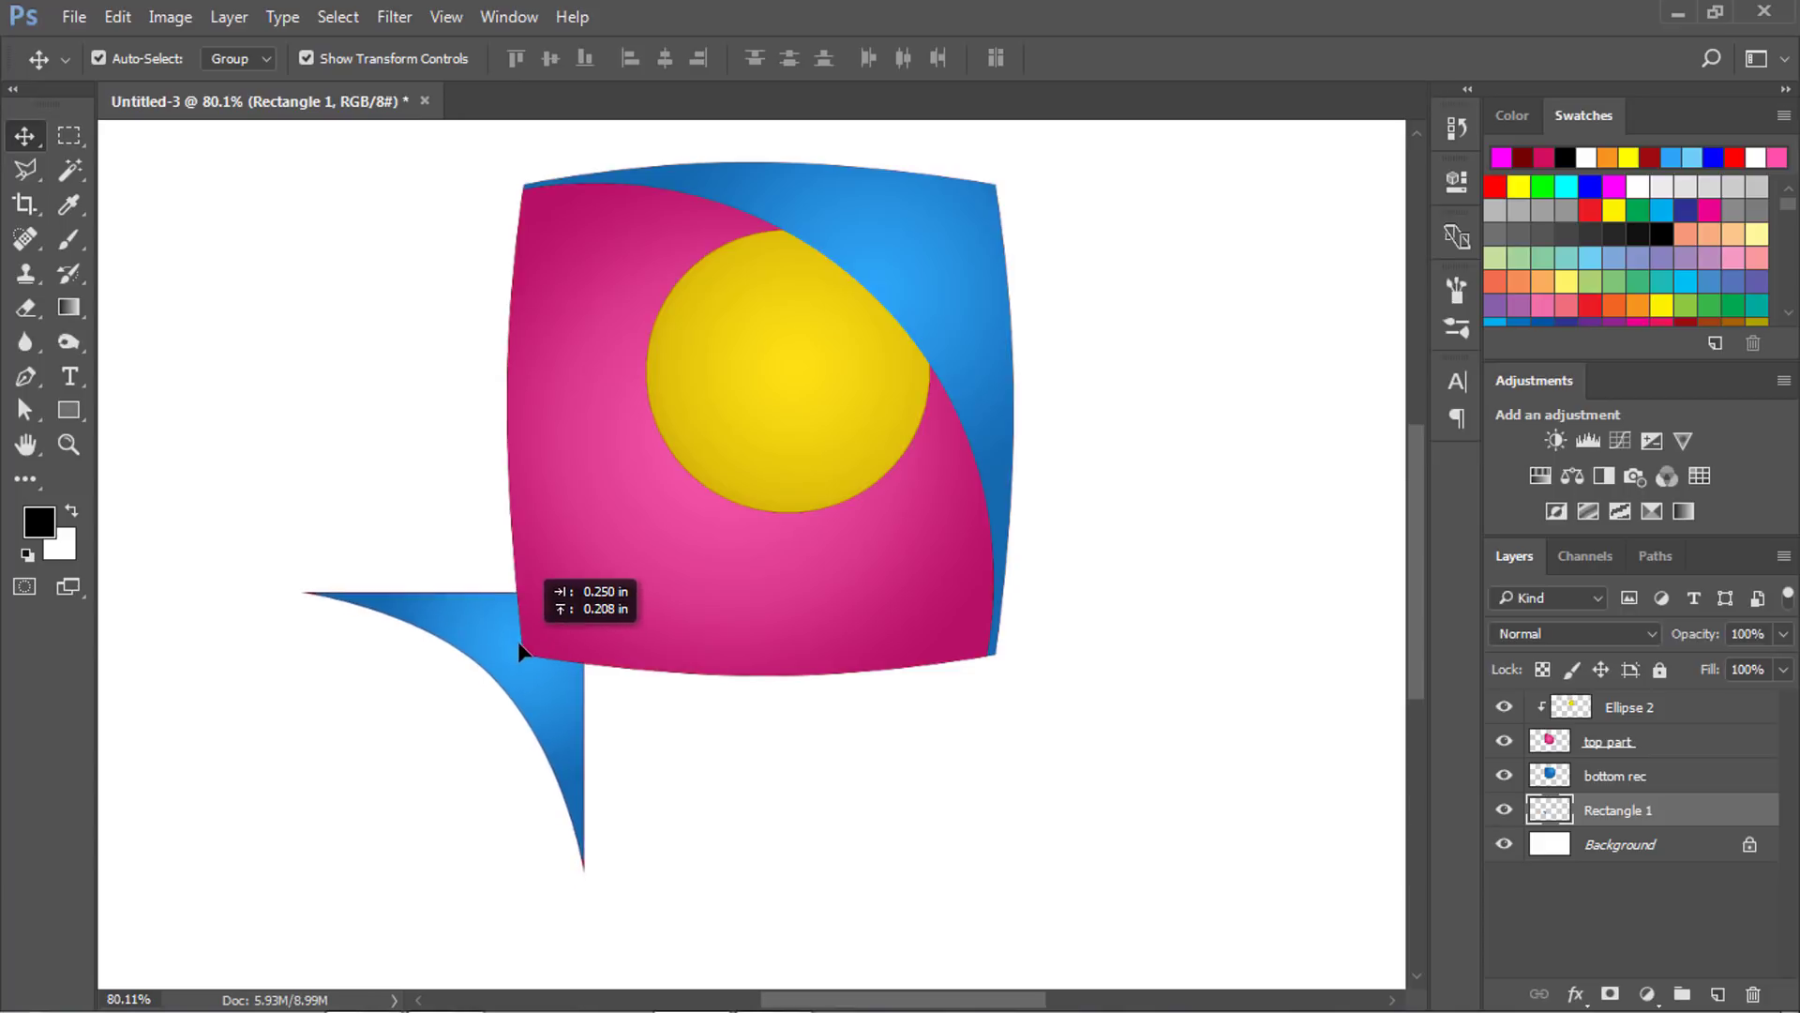
left_click_drag(514, 648, 501, 668)
left_click(836, 755)
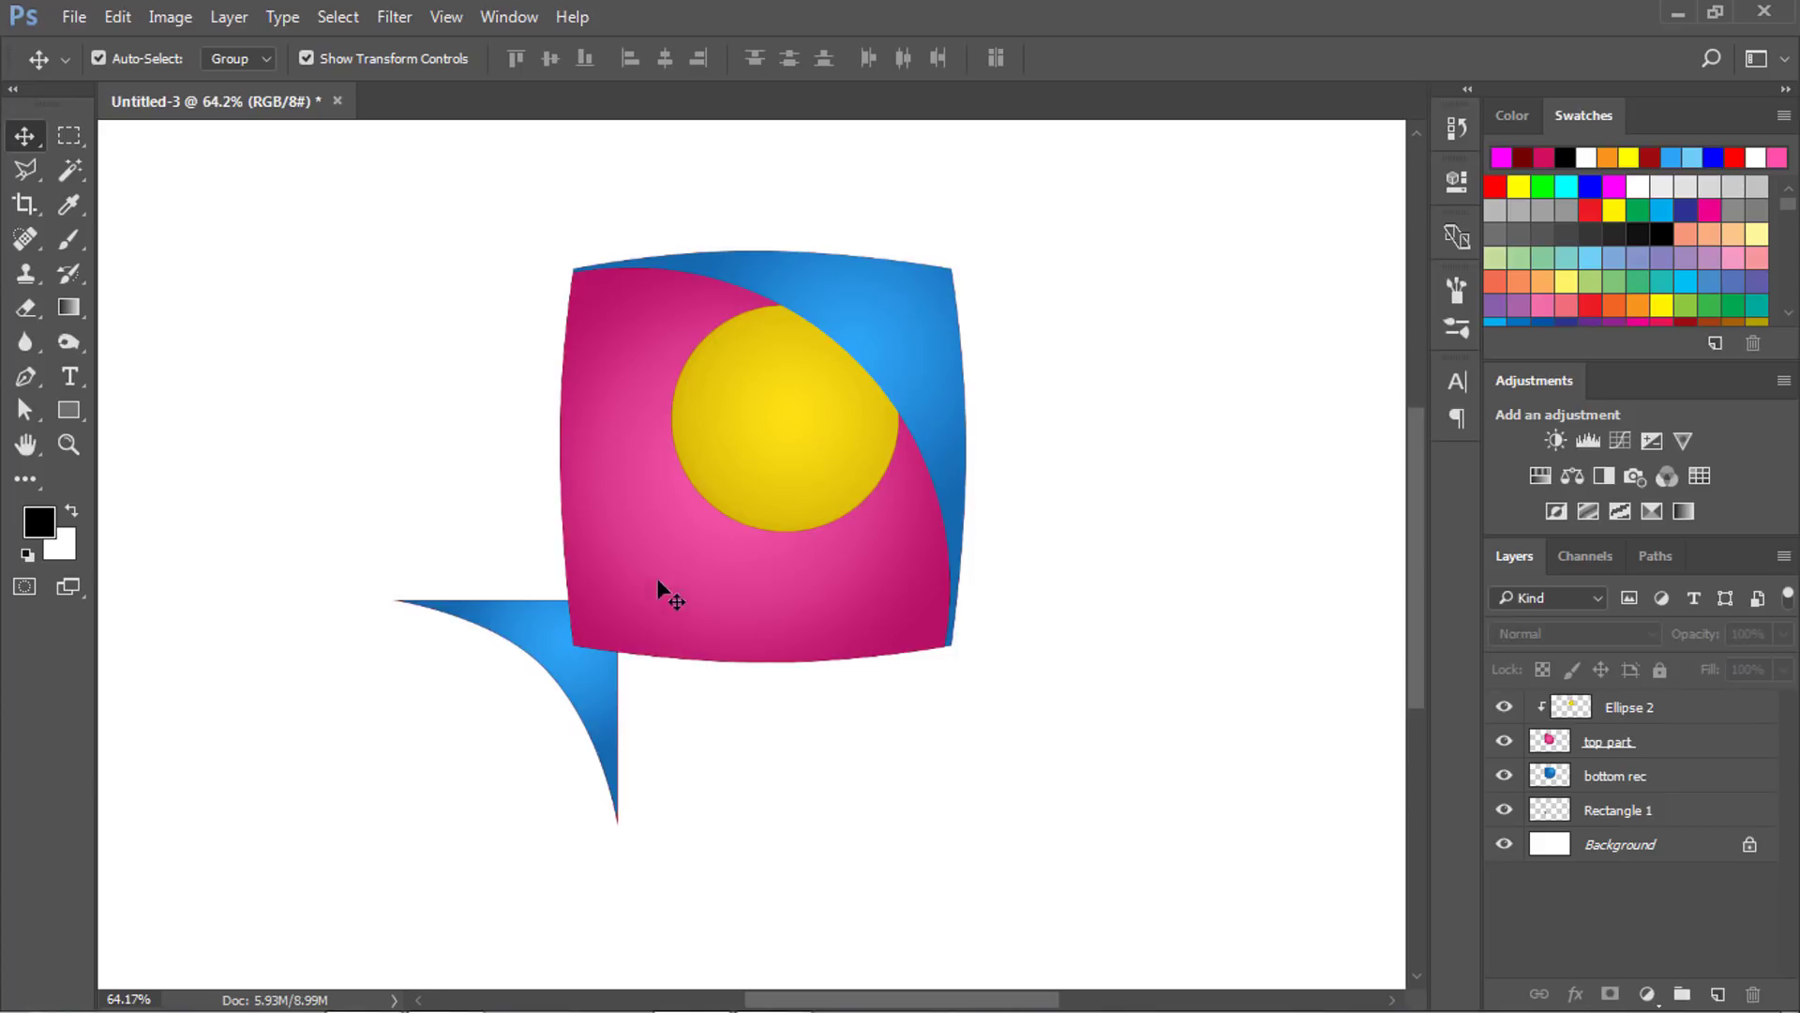
Select all kite shapes, rotate them together about -20°, and zoom in.
left_click_drag(405, 192, 1078, 853)
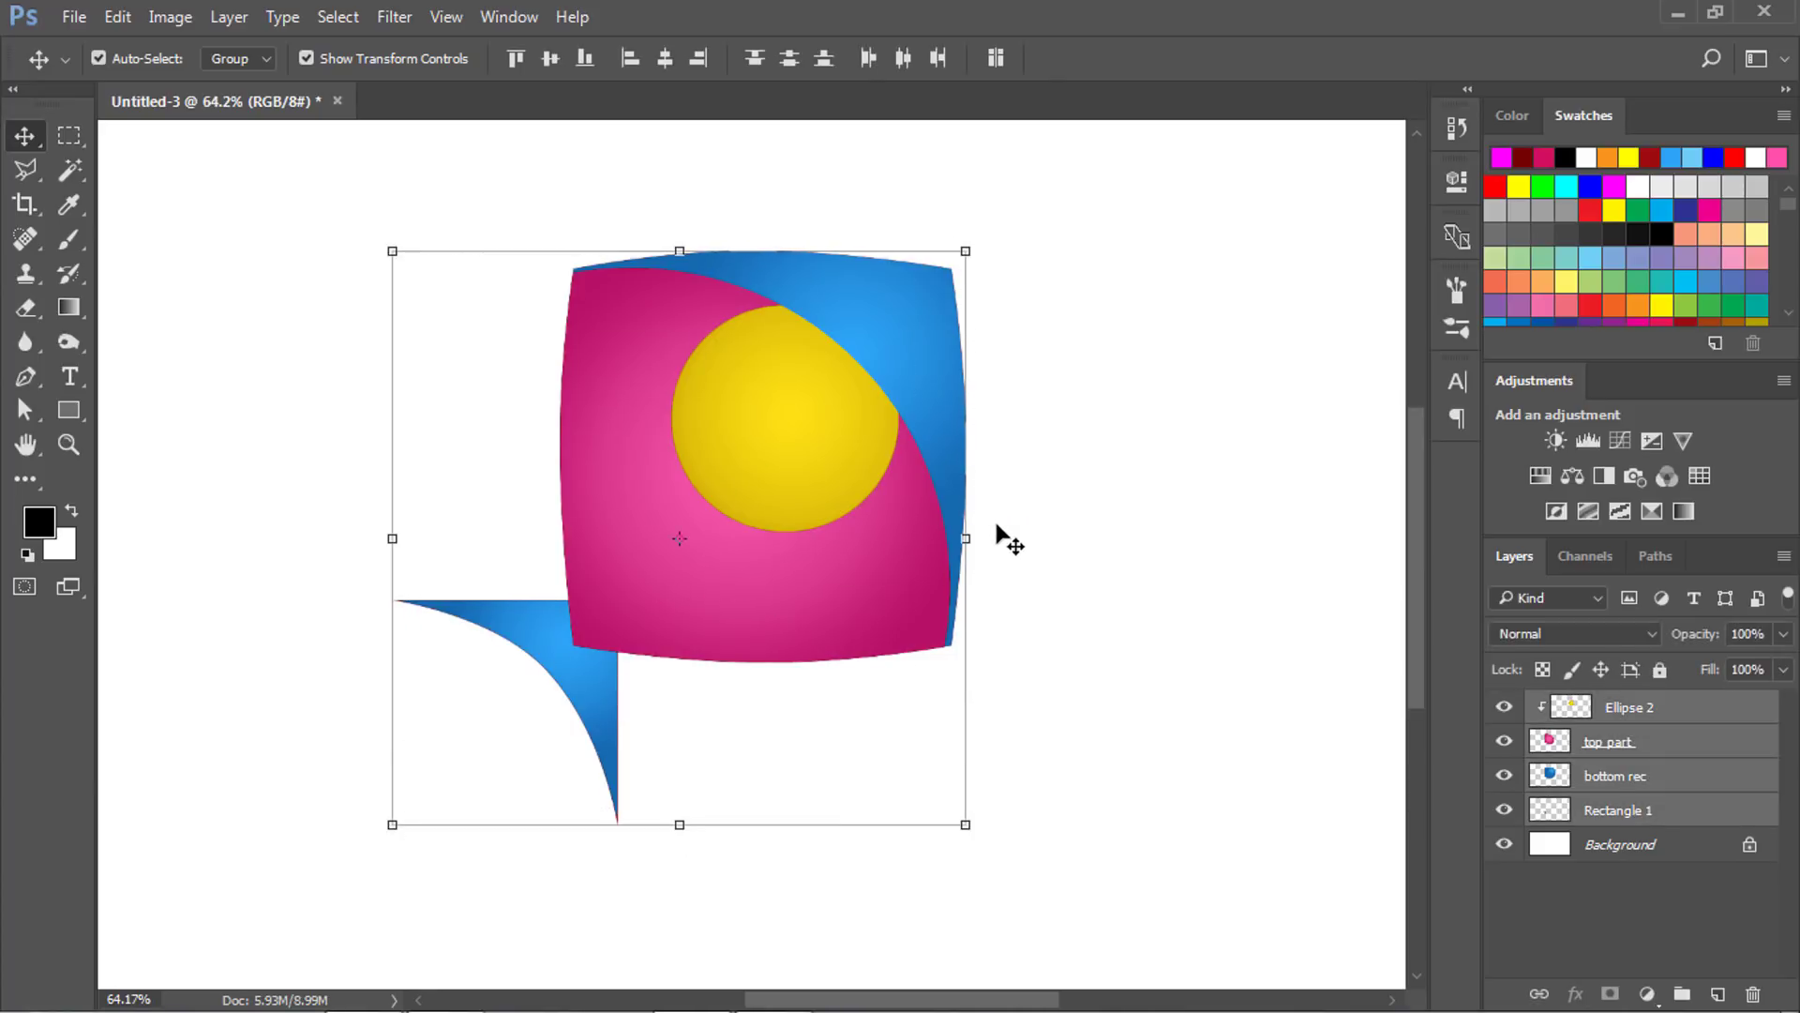
left_click_drag(997, 492, 982, 413)
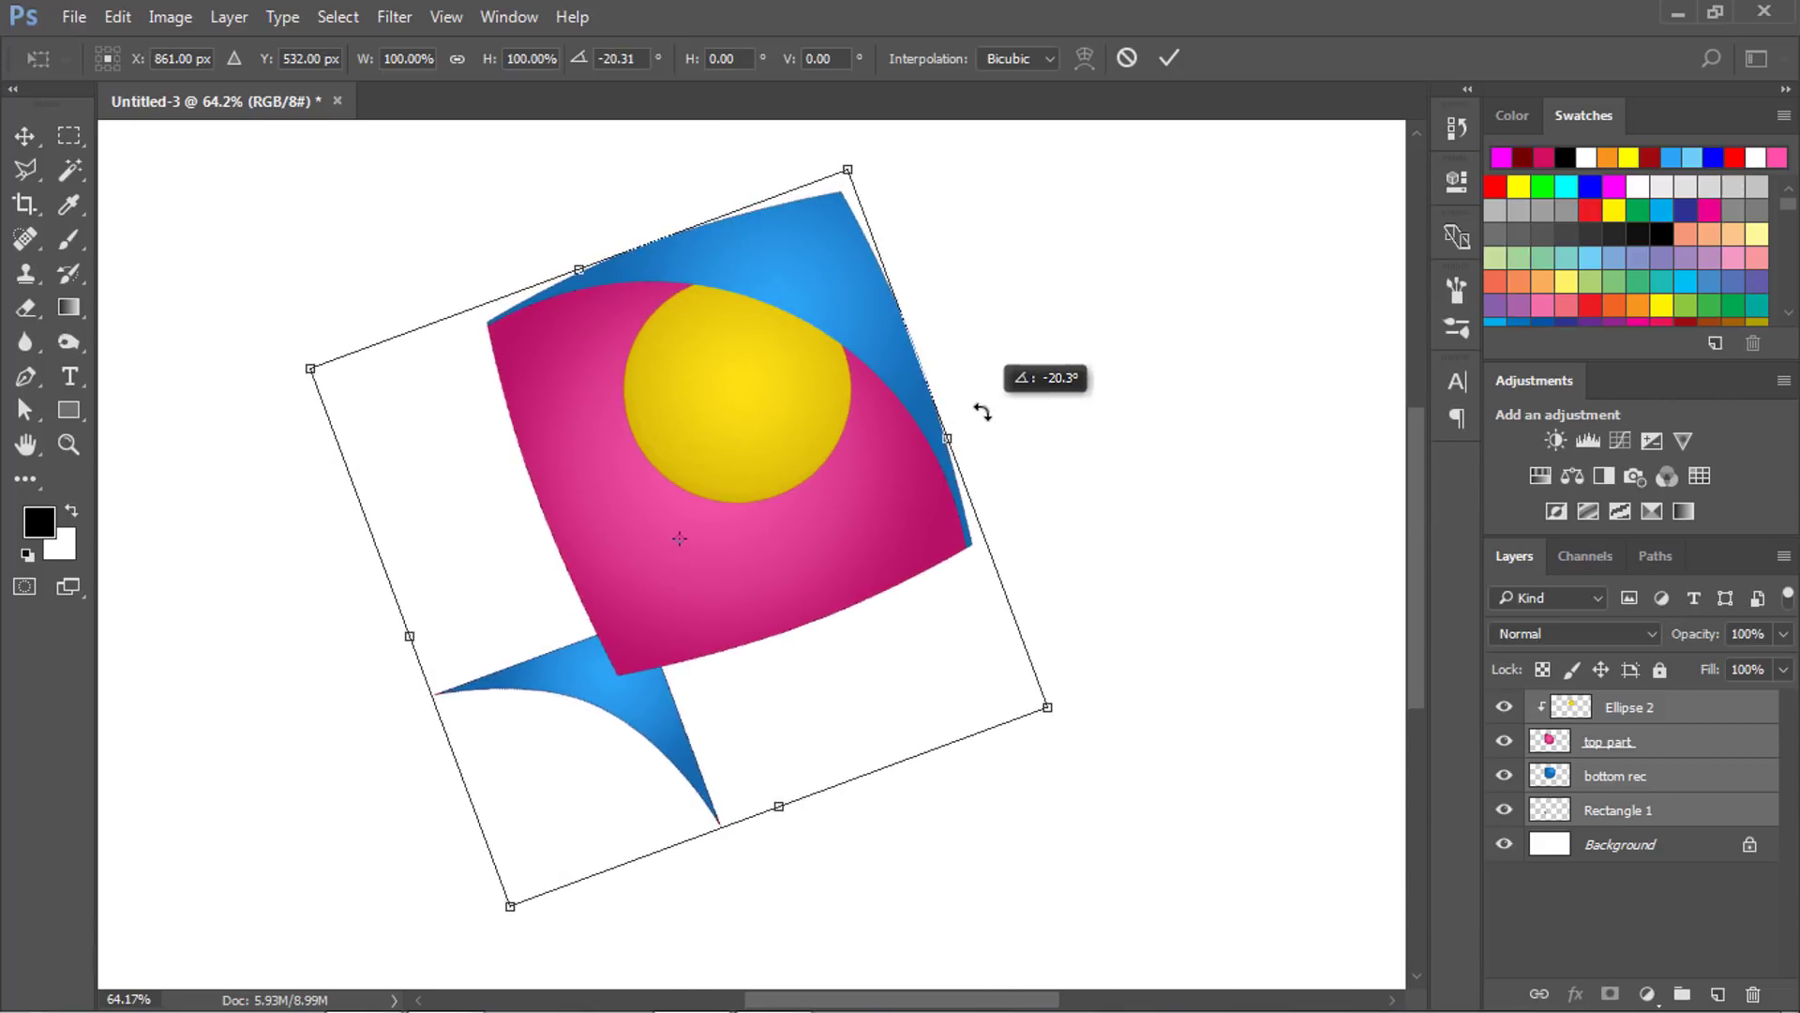
key("Return")
left_click(1146, 456)
scroll(849, 466, "down", 2)
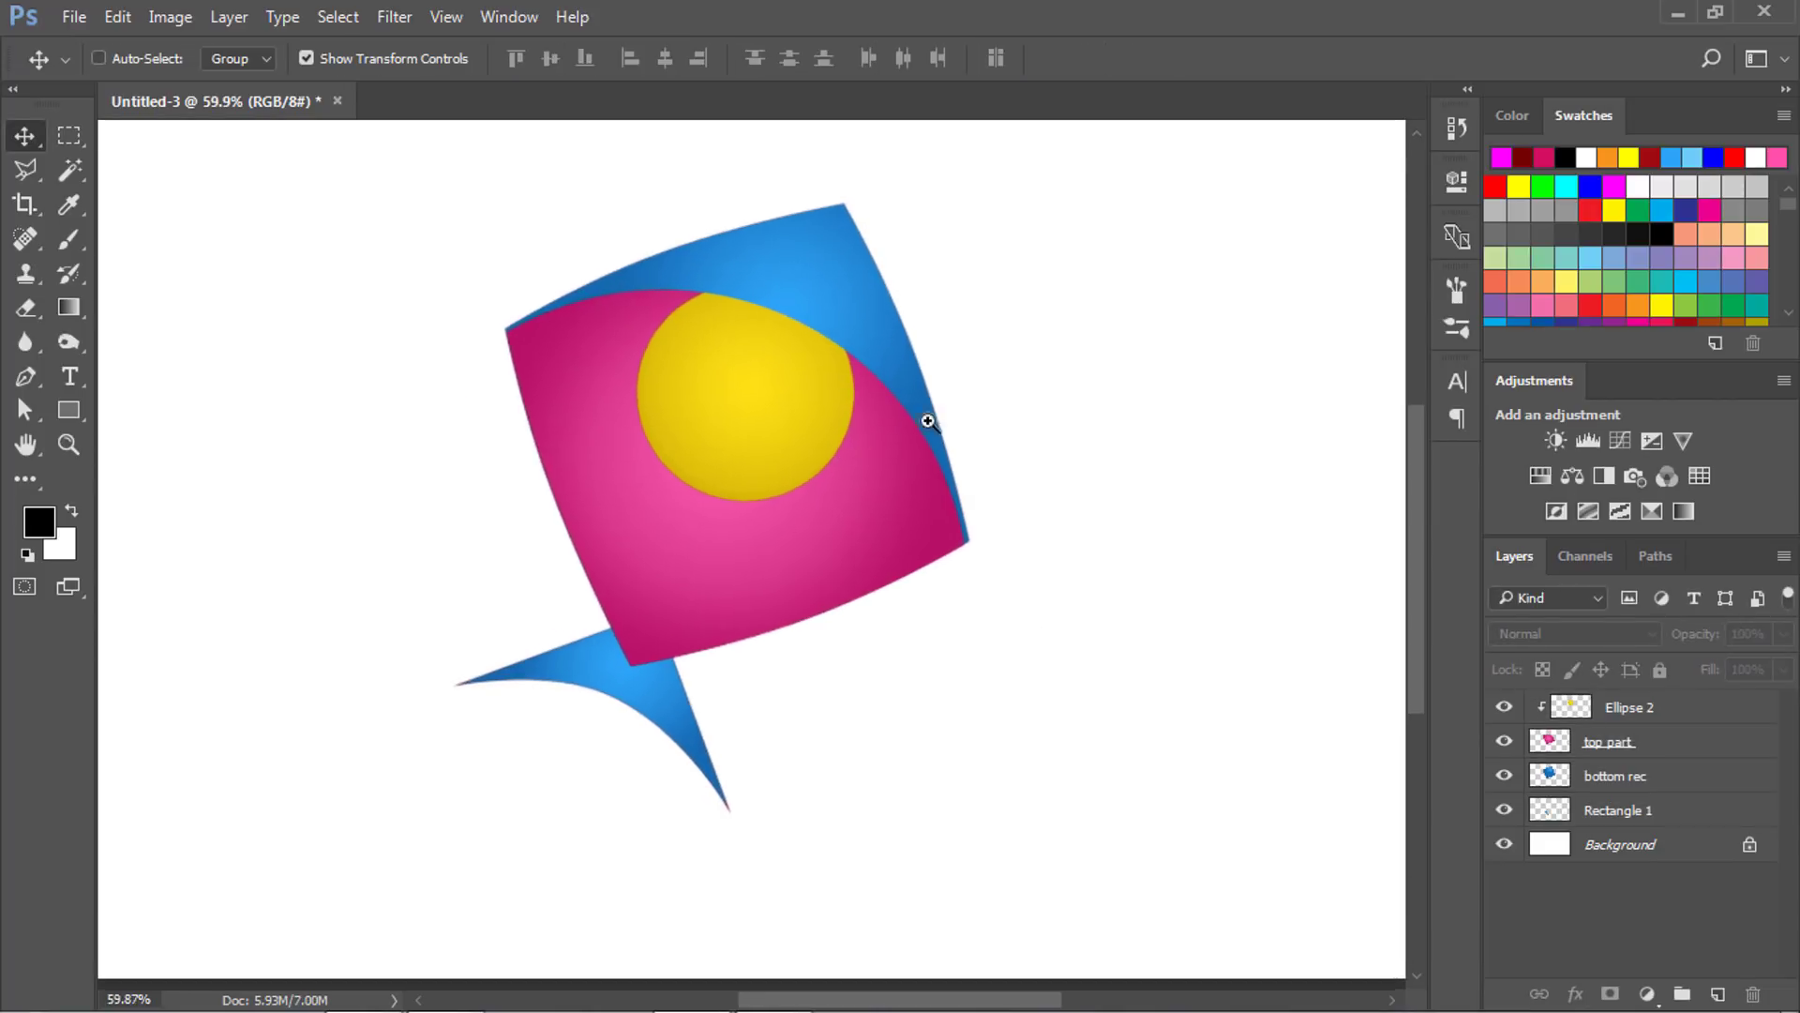
left_click_drag(848, 466, 1064, 378)
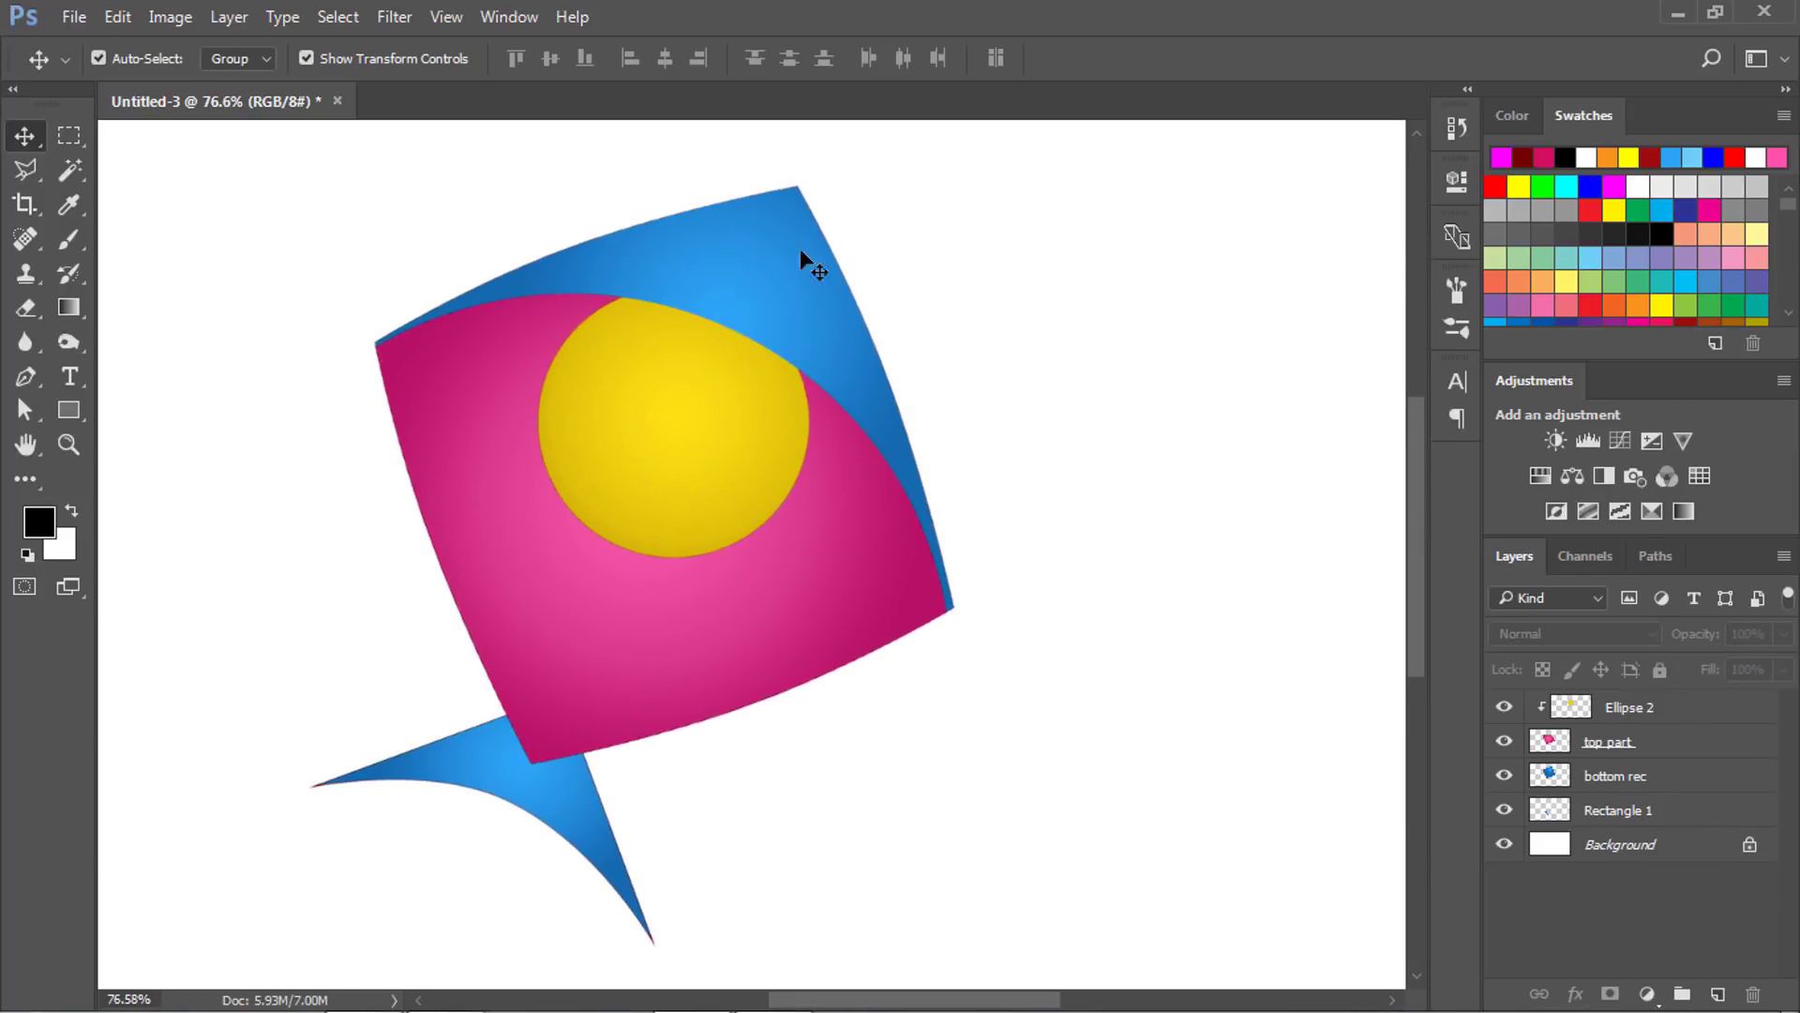
Set the Pen tool's shape fill to none and stroke to dark red, 2 px.
left_click(26, 377)
left_click(240, 60)
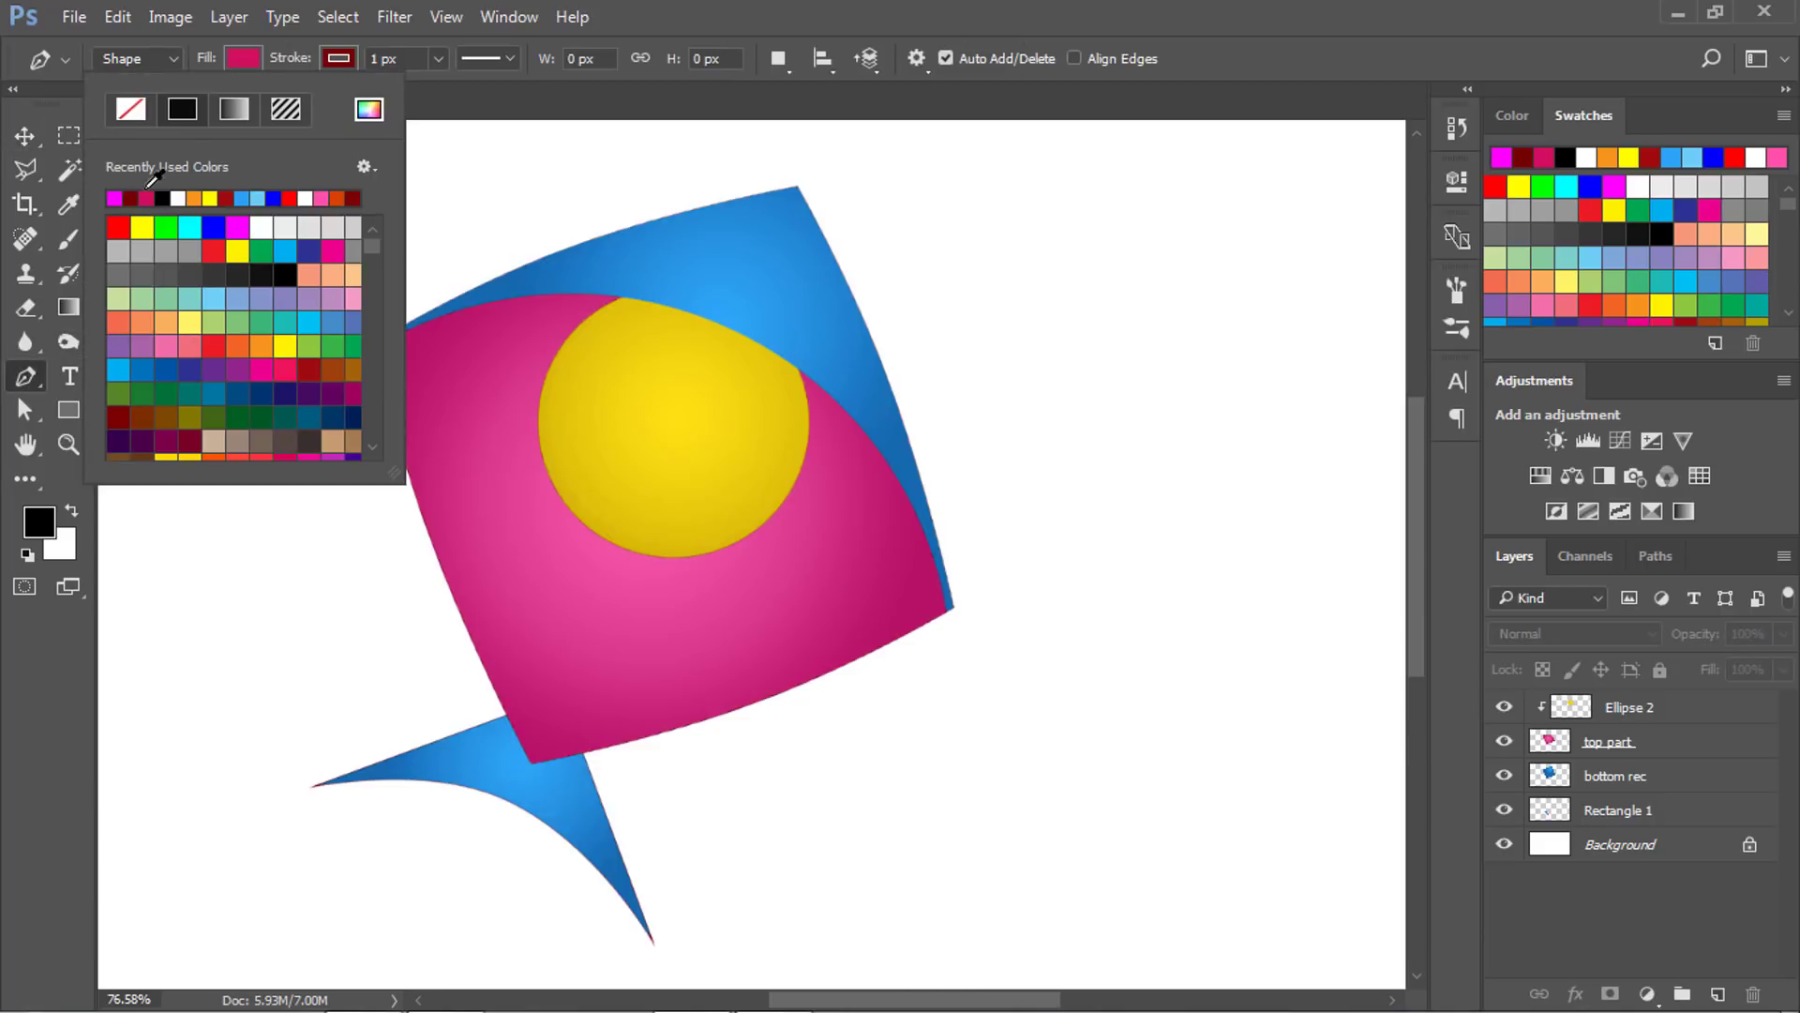
left_click(133, 110)
left_click(330, 56)
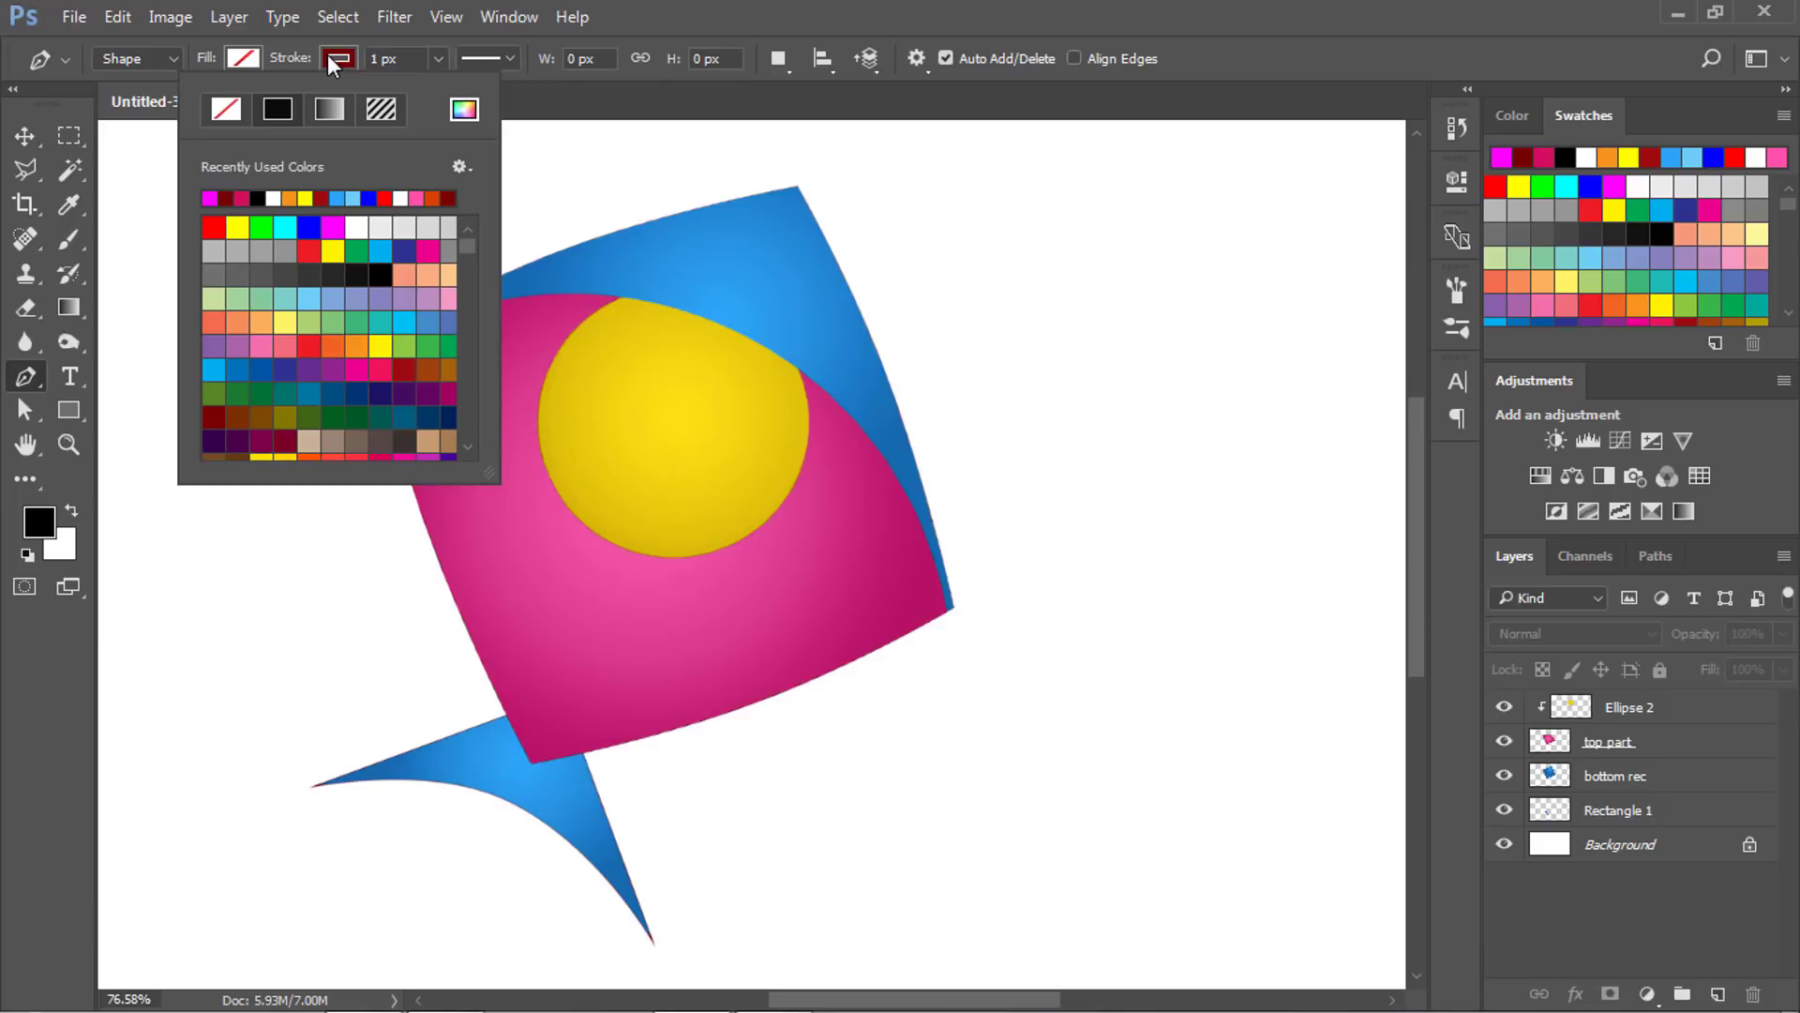
left_click(227, 198)
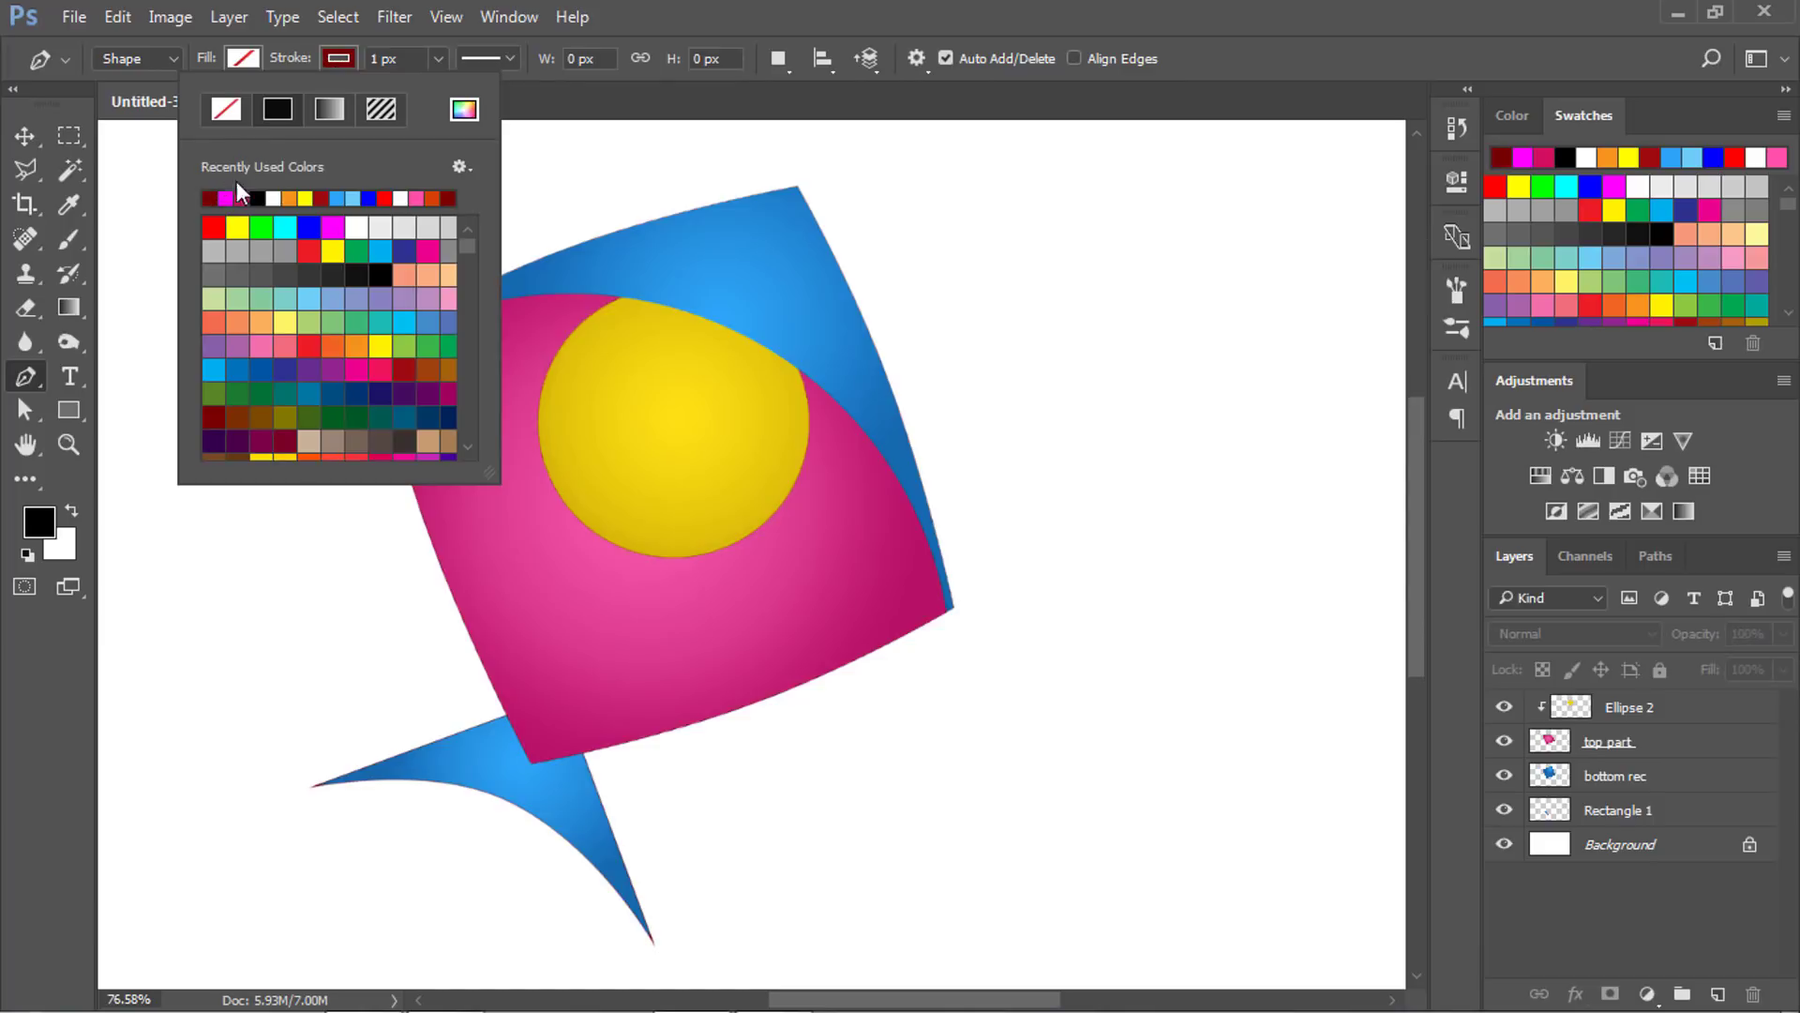
left_click(404, 58)
type("2")
key("Return")
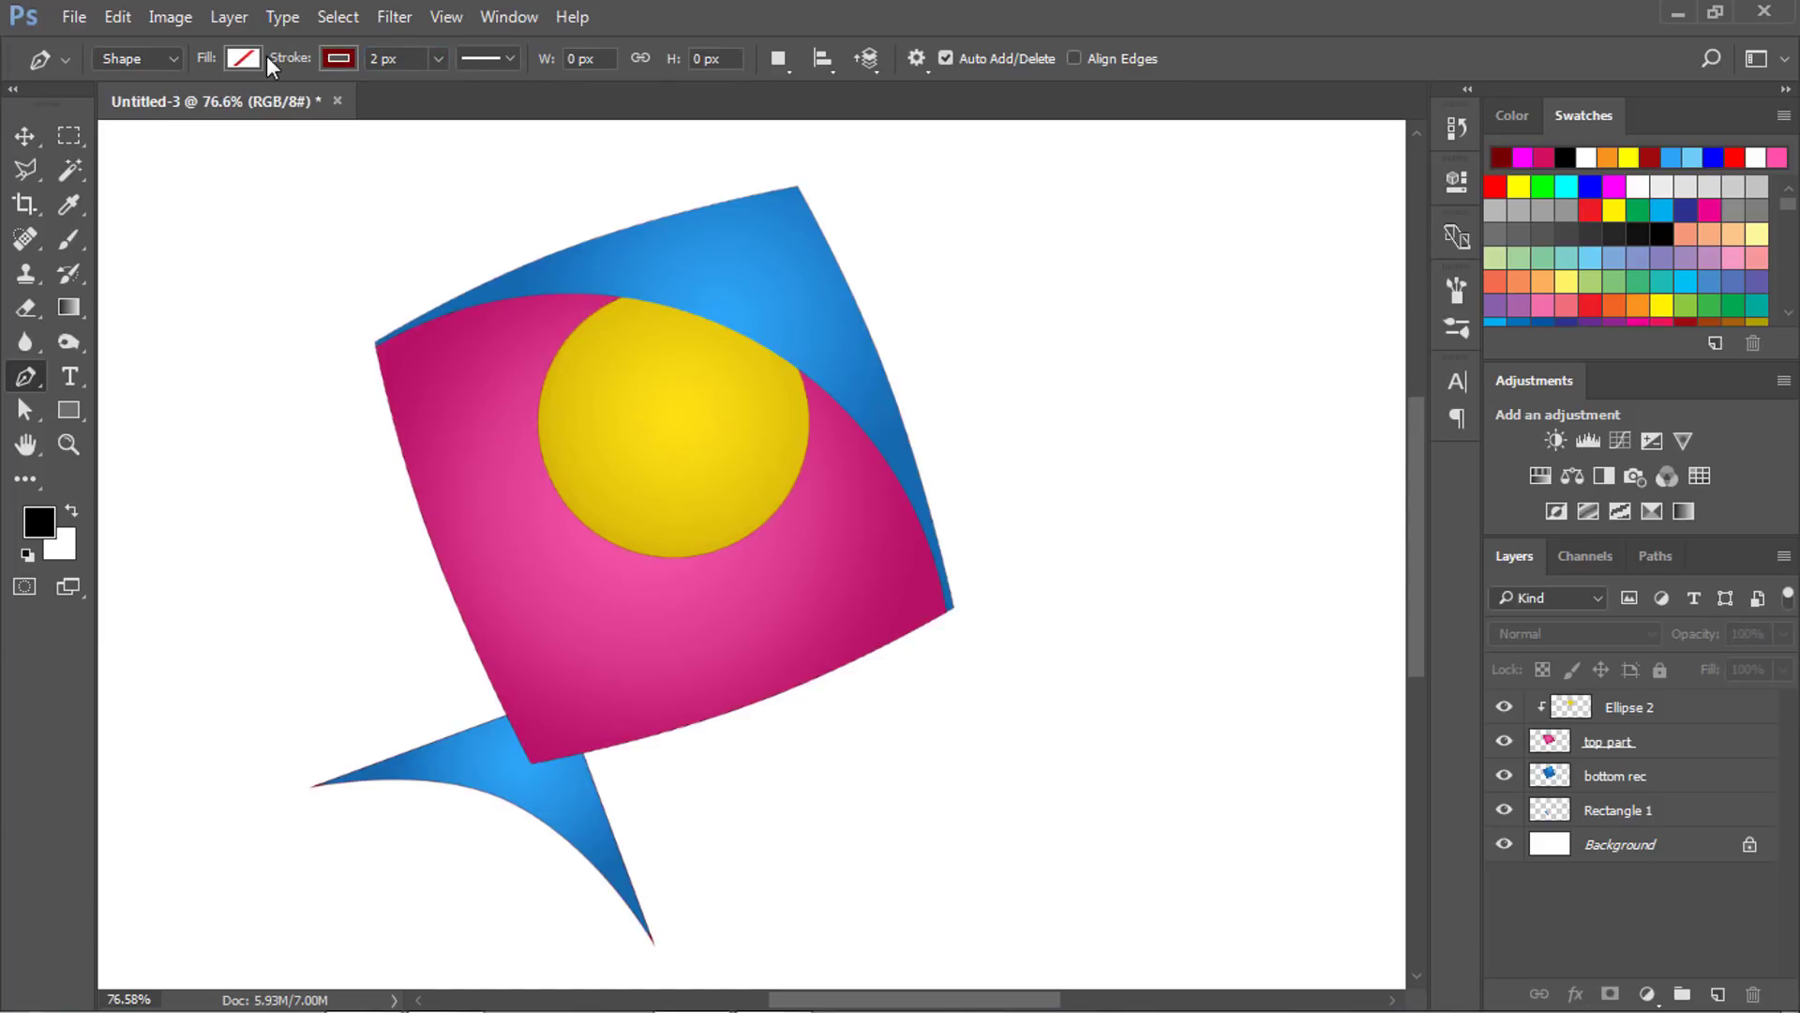
Draw the spine from the kite's top corner to its bottom corner, shaping the bottom end.
left_click(798, 188)
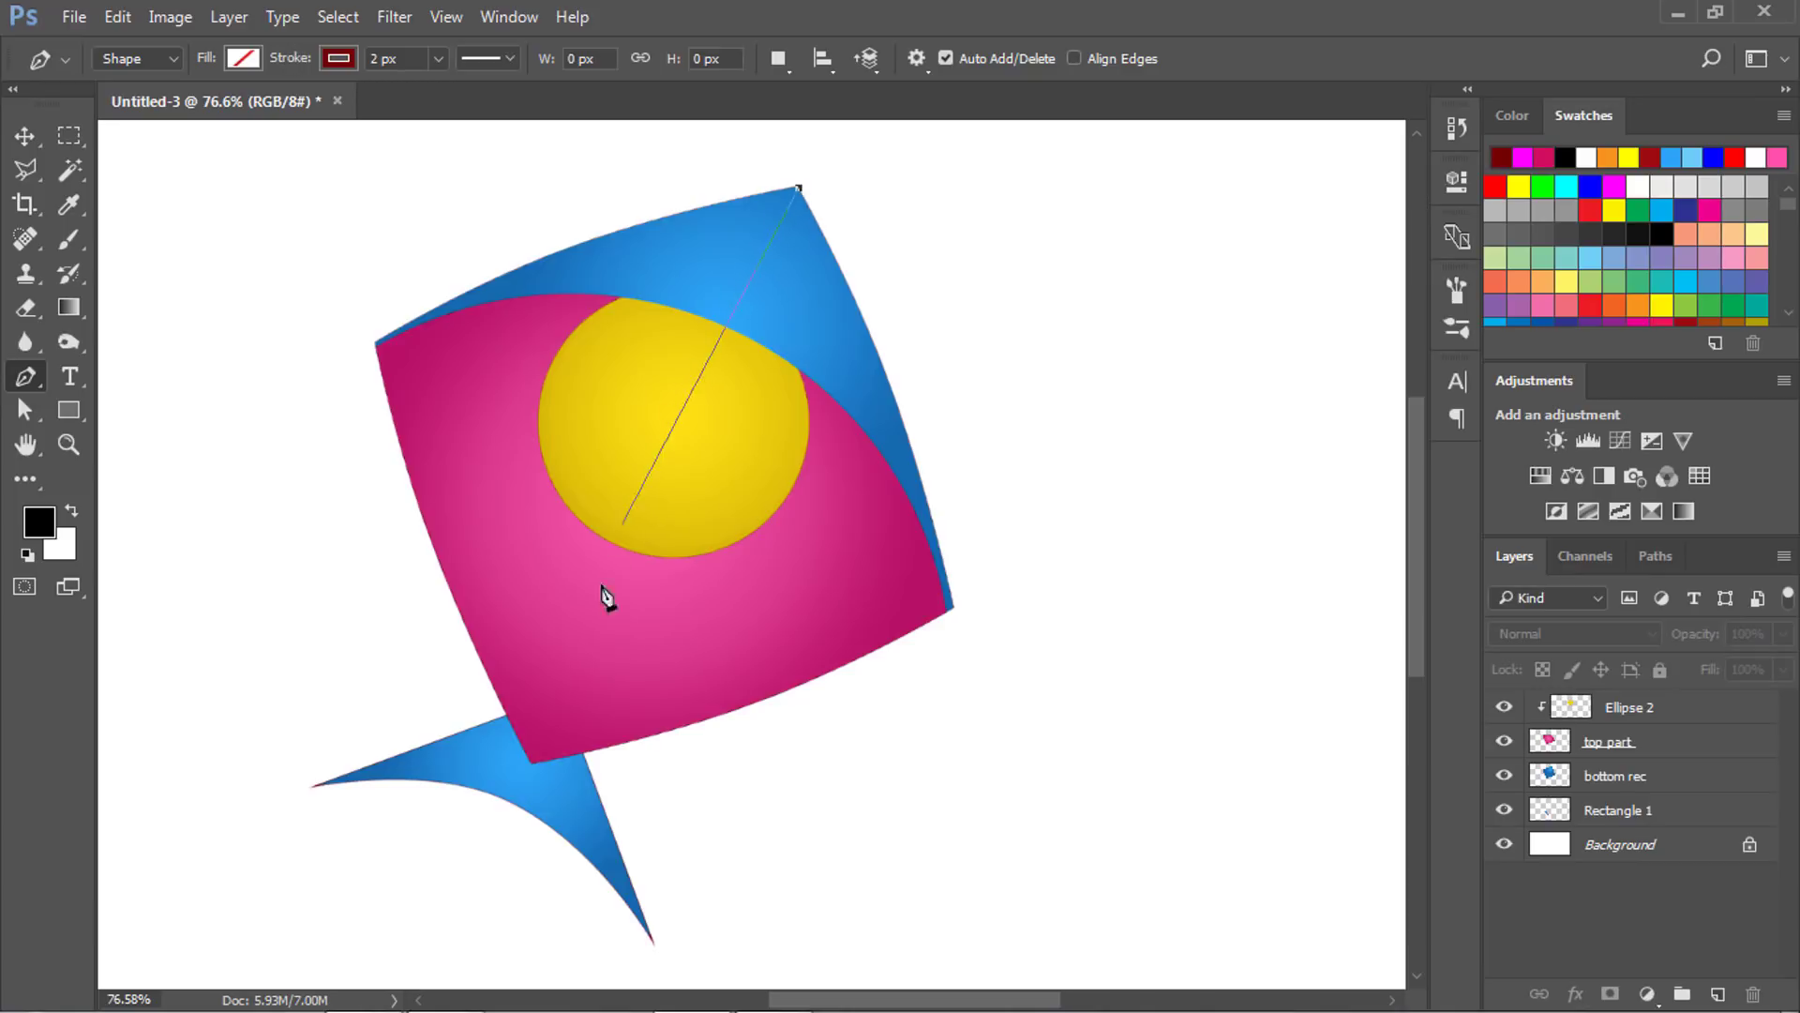
left_click(534, 763)
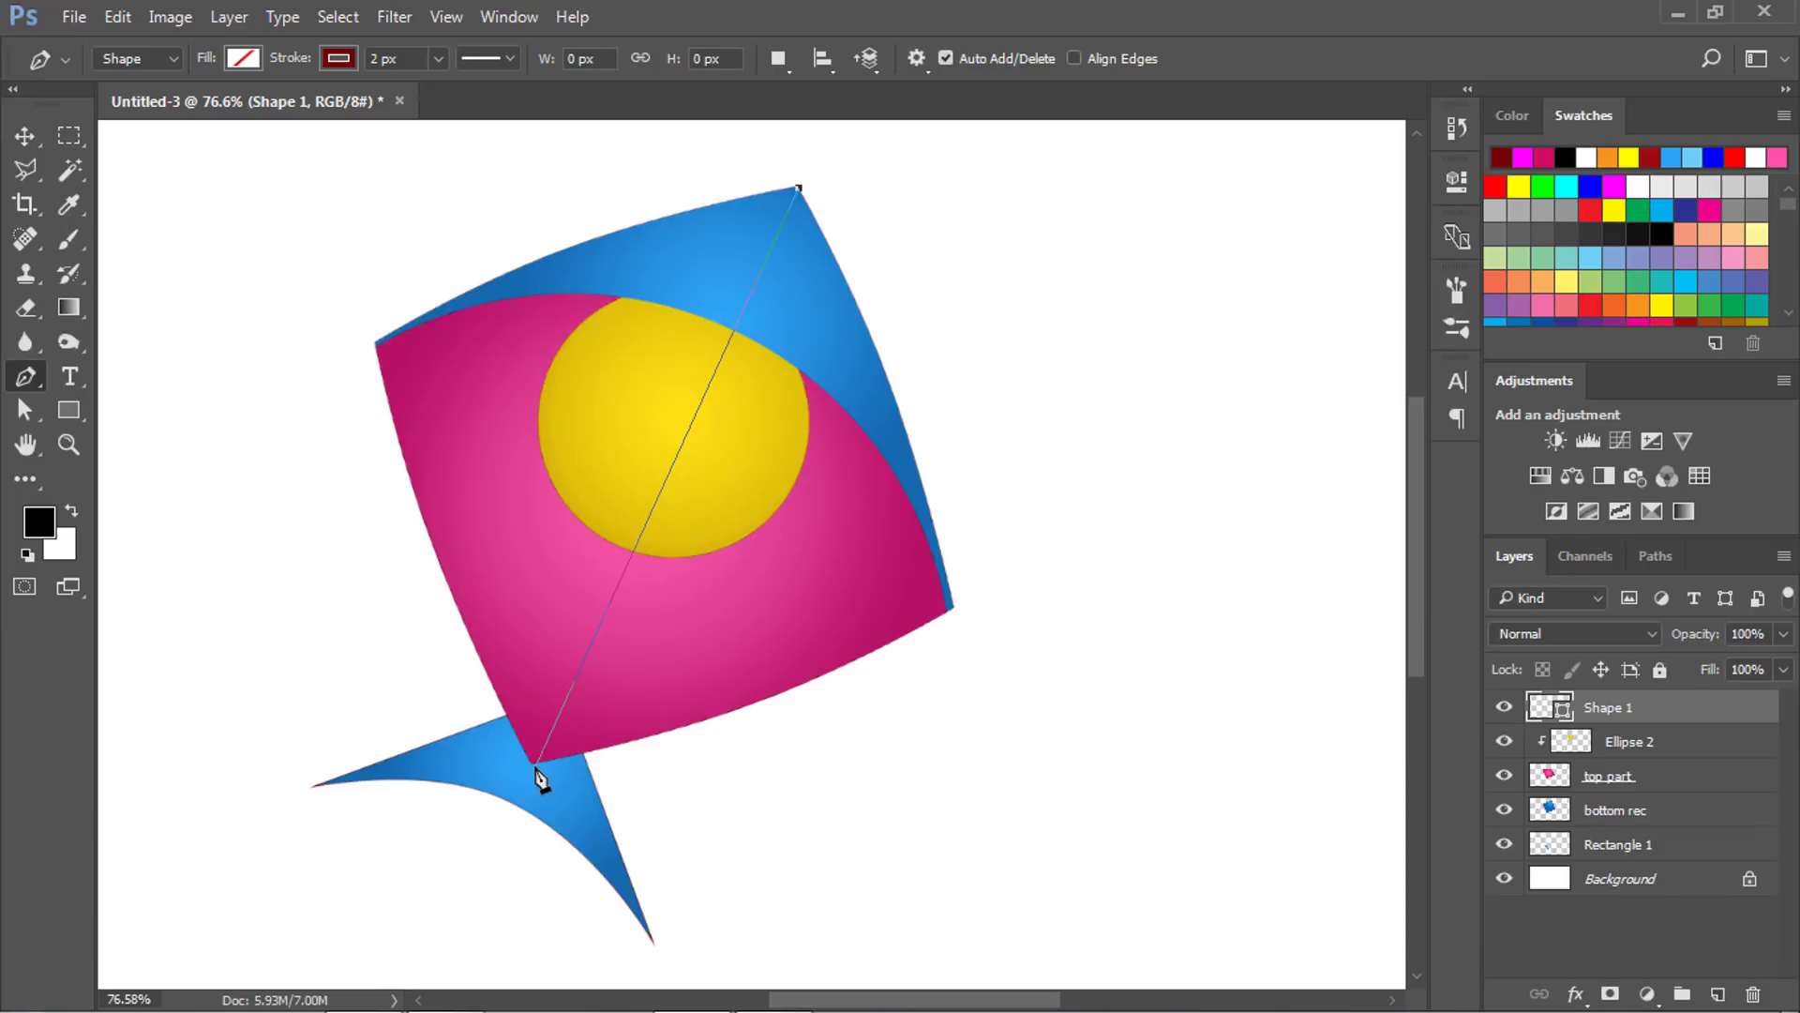
left_click_drag(535, 762, 502, 916)
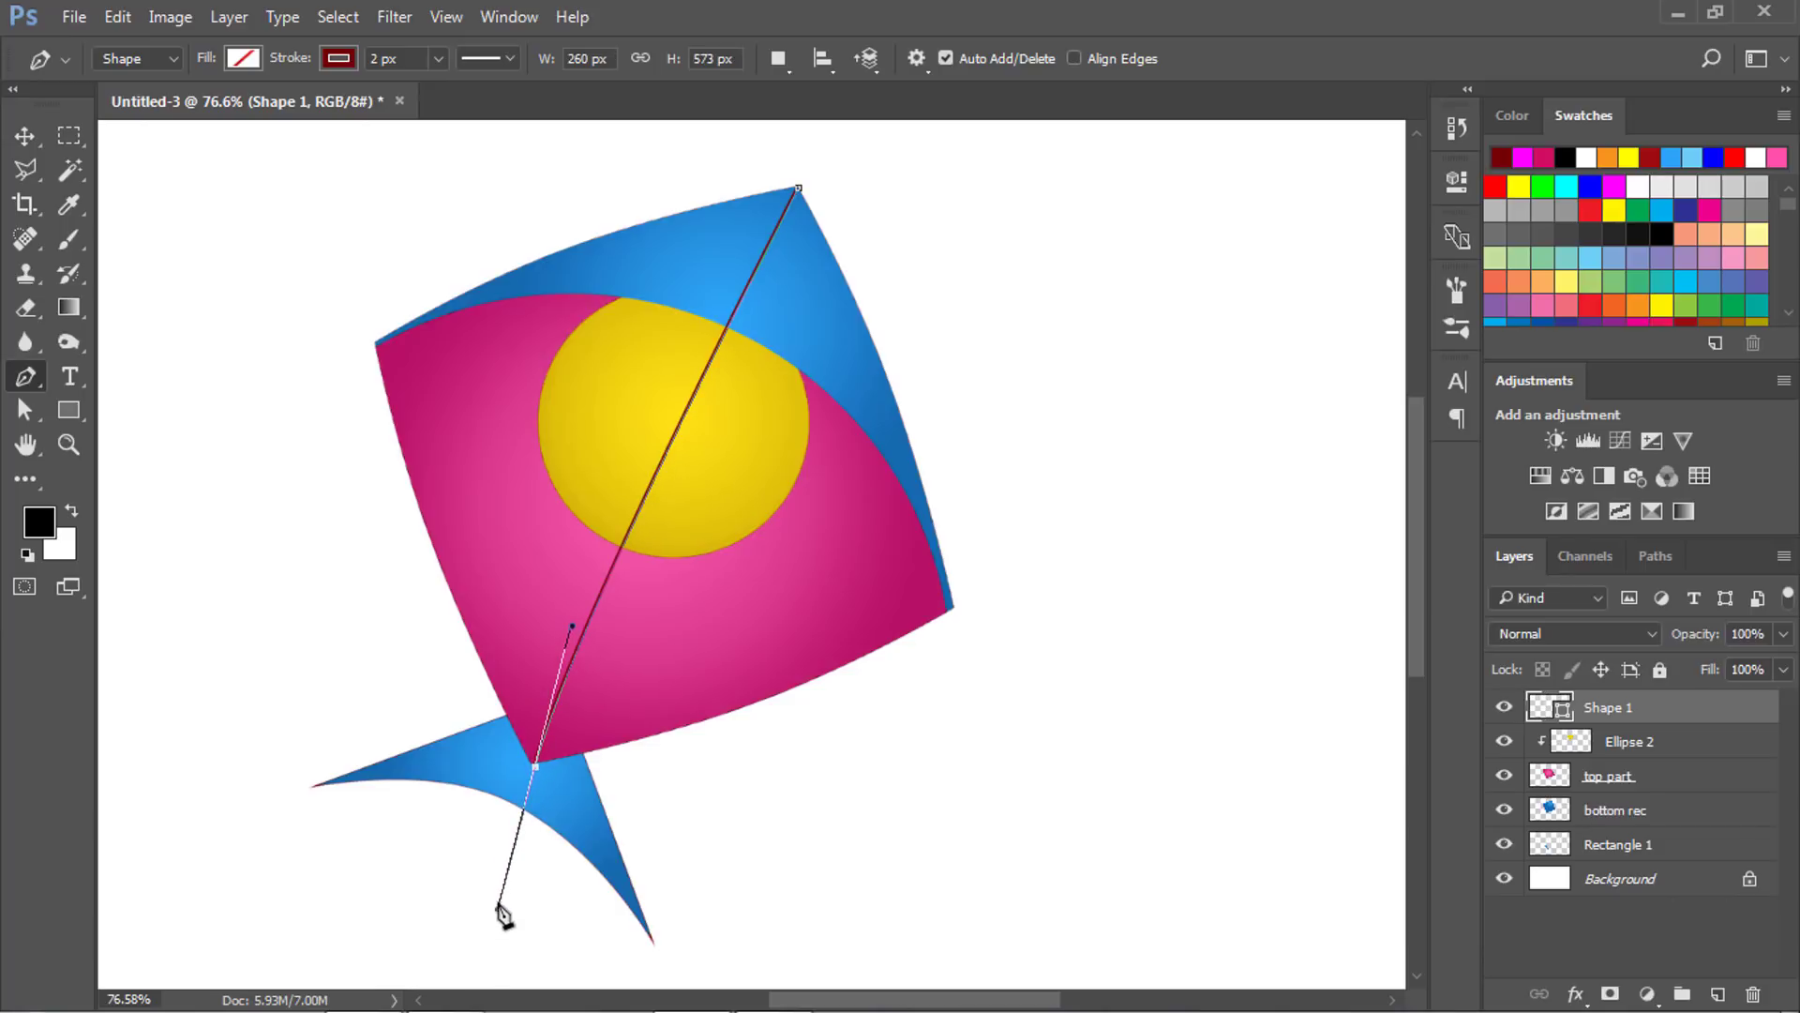
scroll(611, 650, "down", 3)
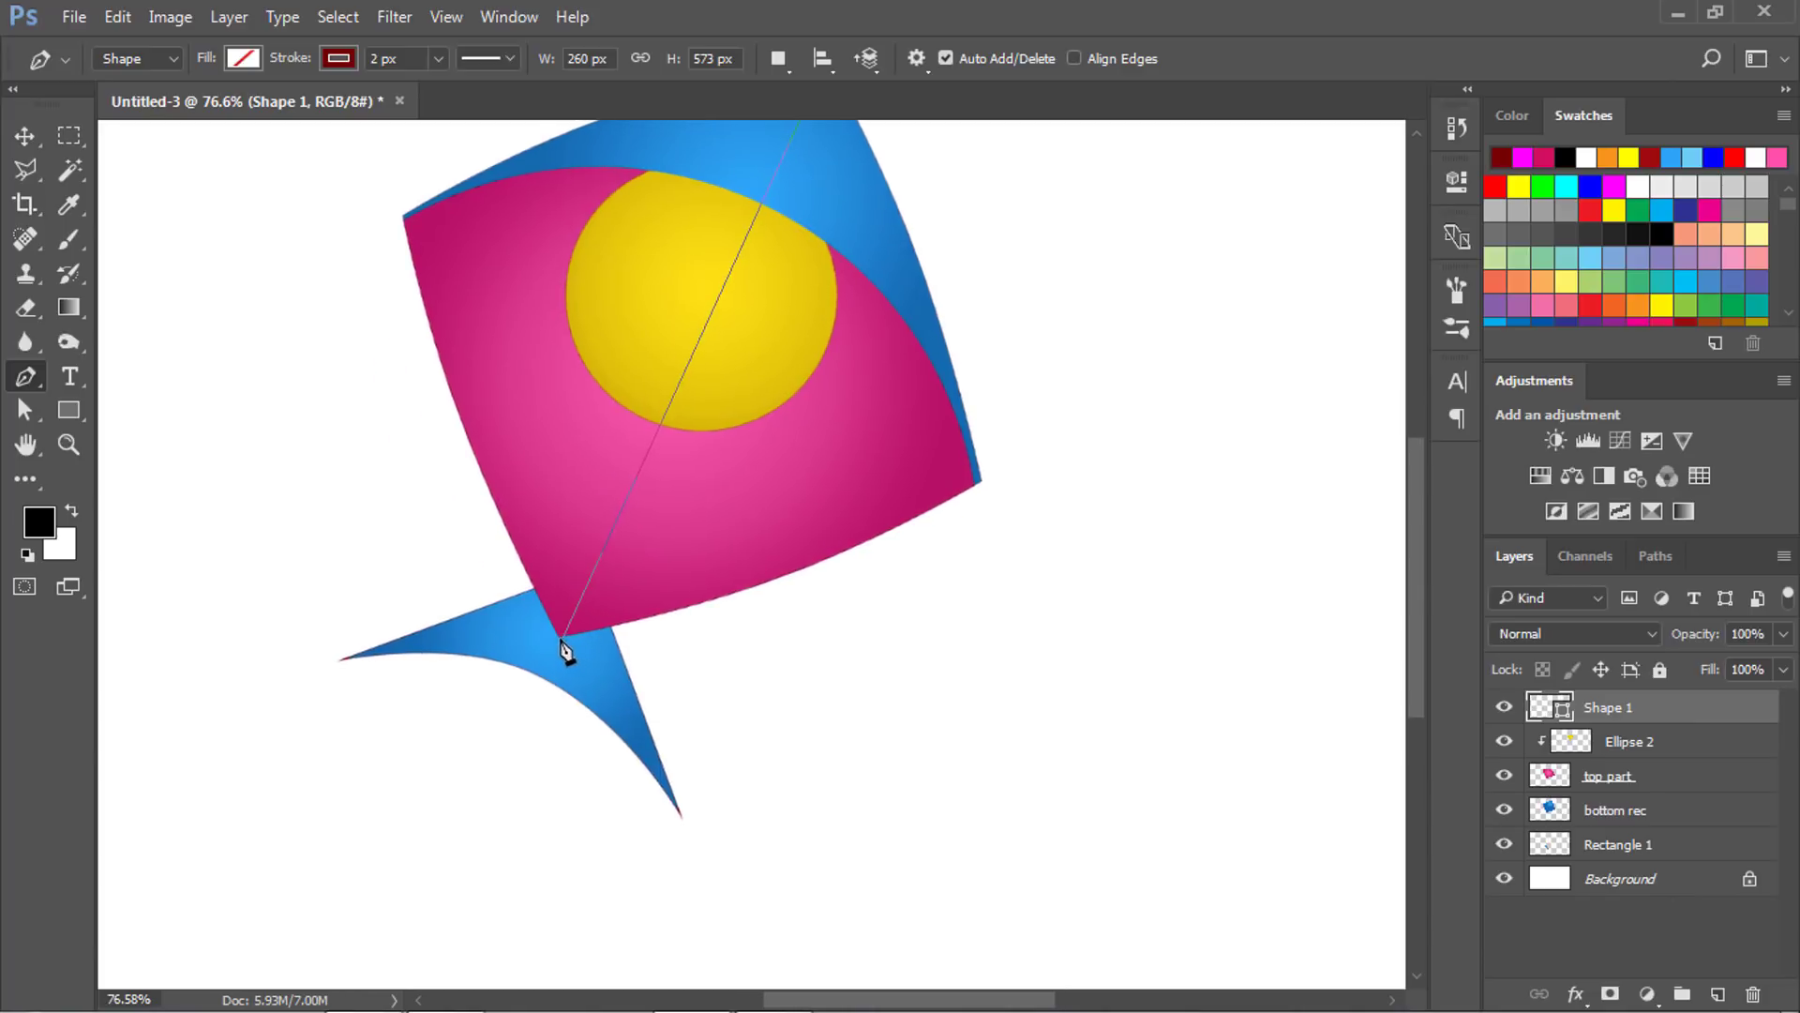
left_click_drag(561, 640, 512, 814)
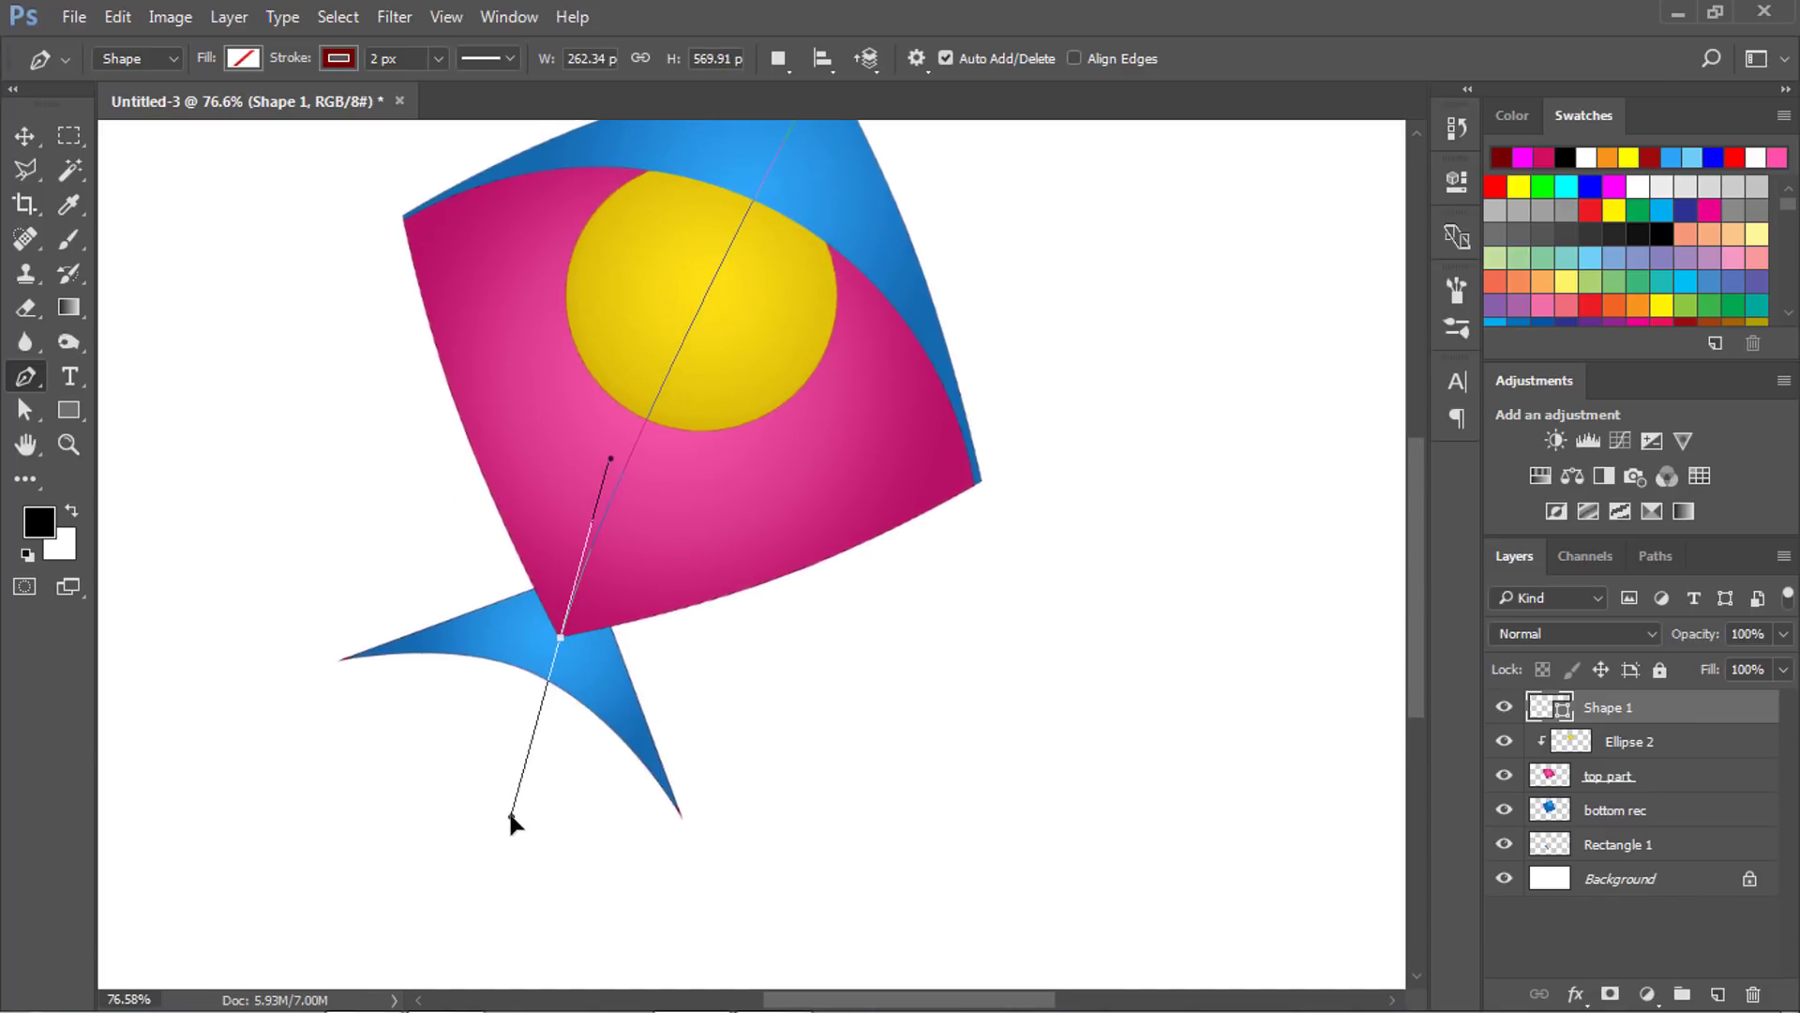
scroll(563, 694, "up", 3)
scroll(611, 575, "up", 3)
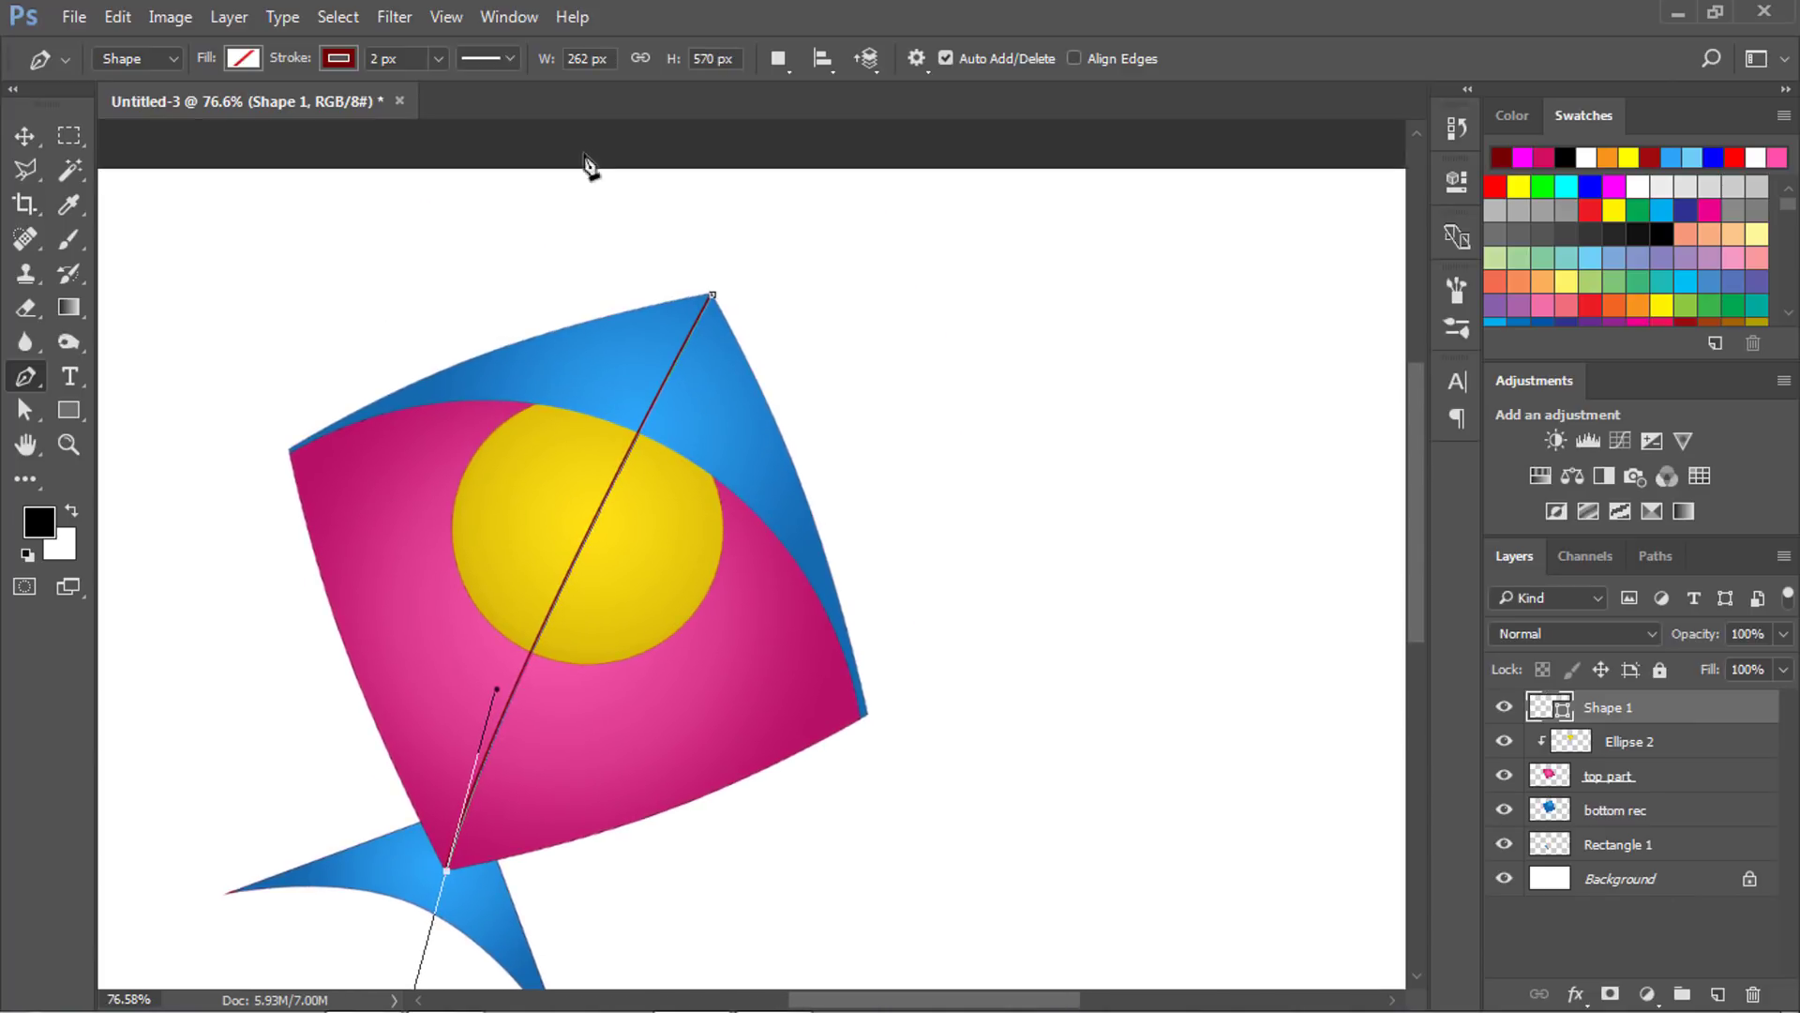
Give the spine round line caps and a 2.5 px stroke width.
left_click(503, 56)
left_click(469, 337)
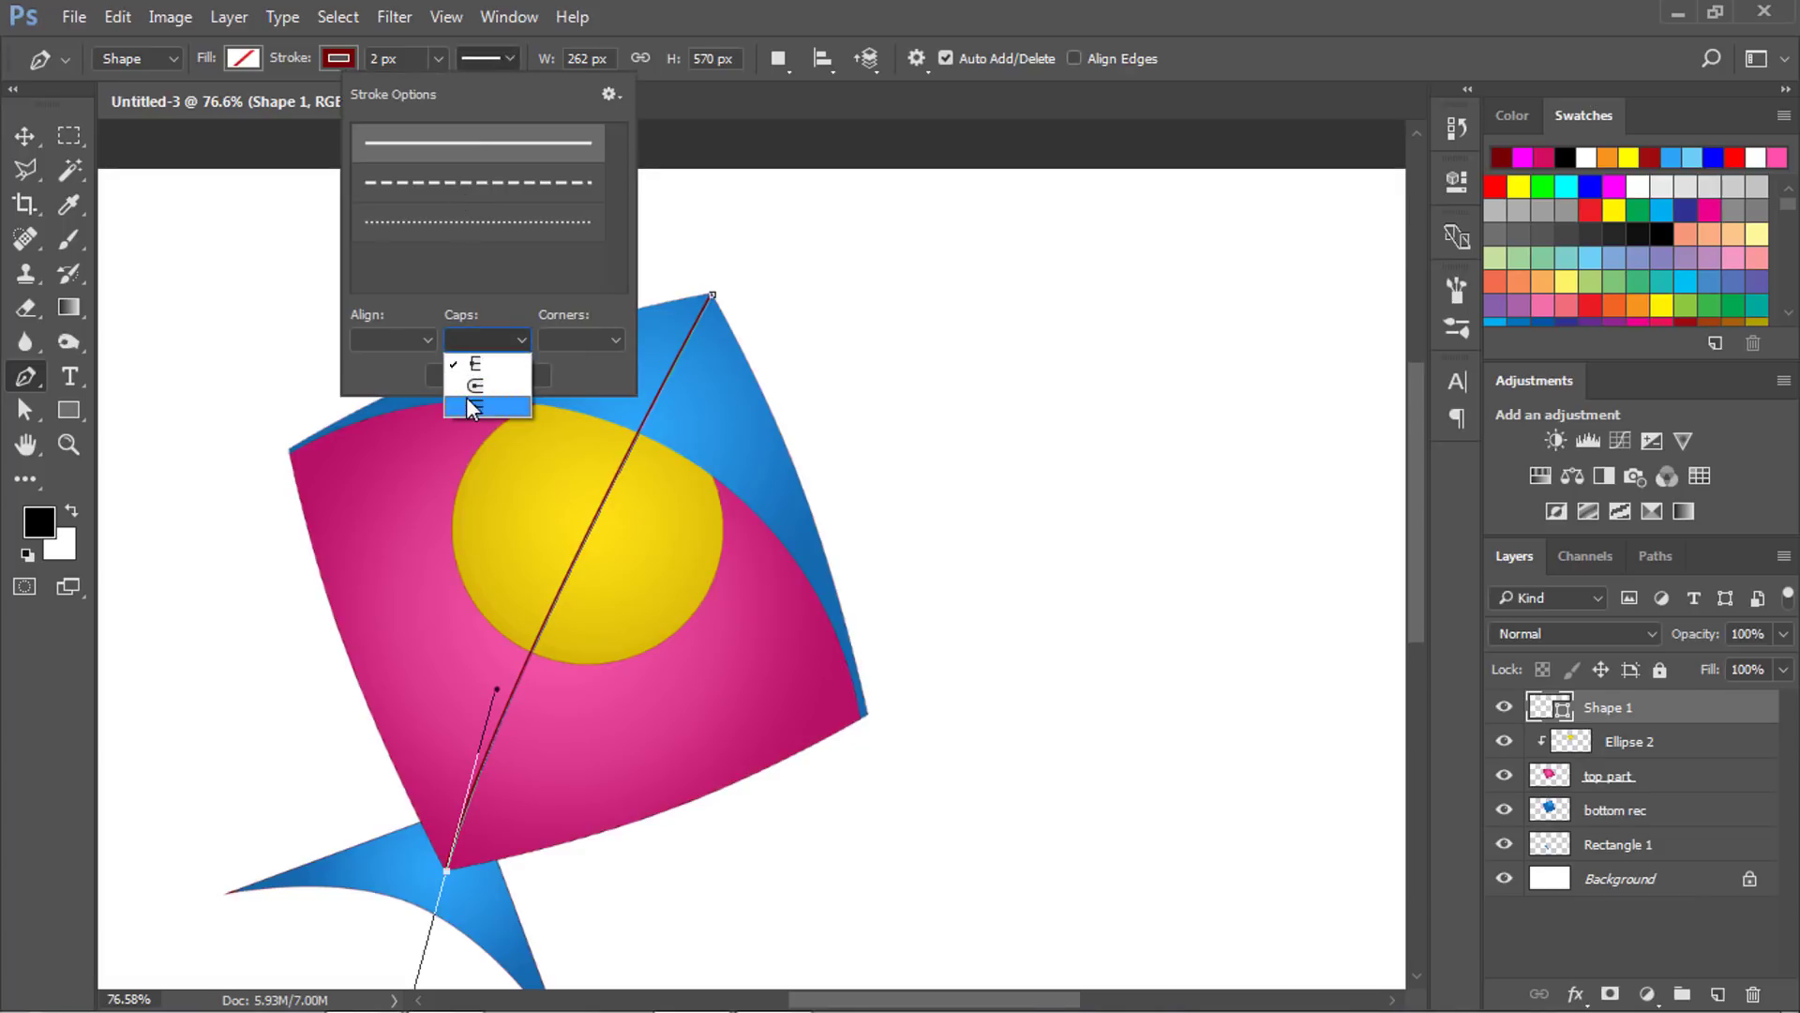
left_click(478, 386)
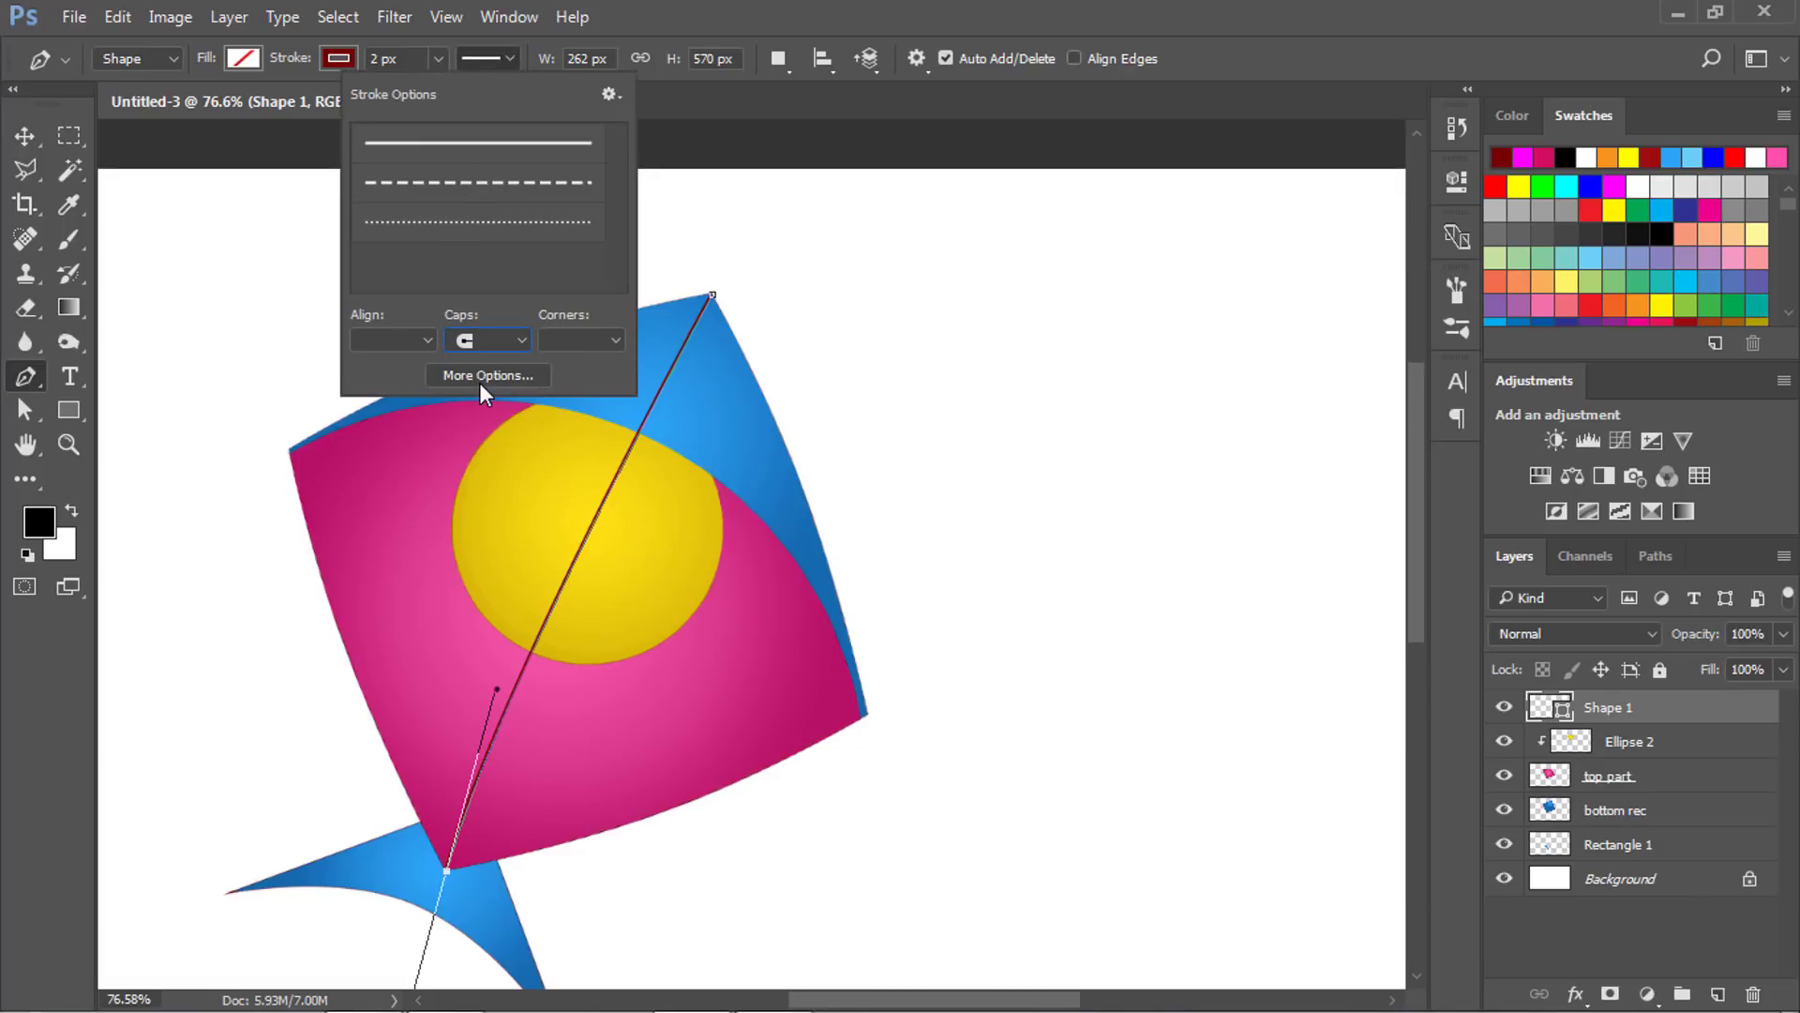
left_click(436, 54)
type(".")
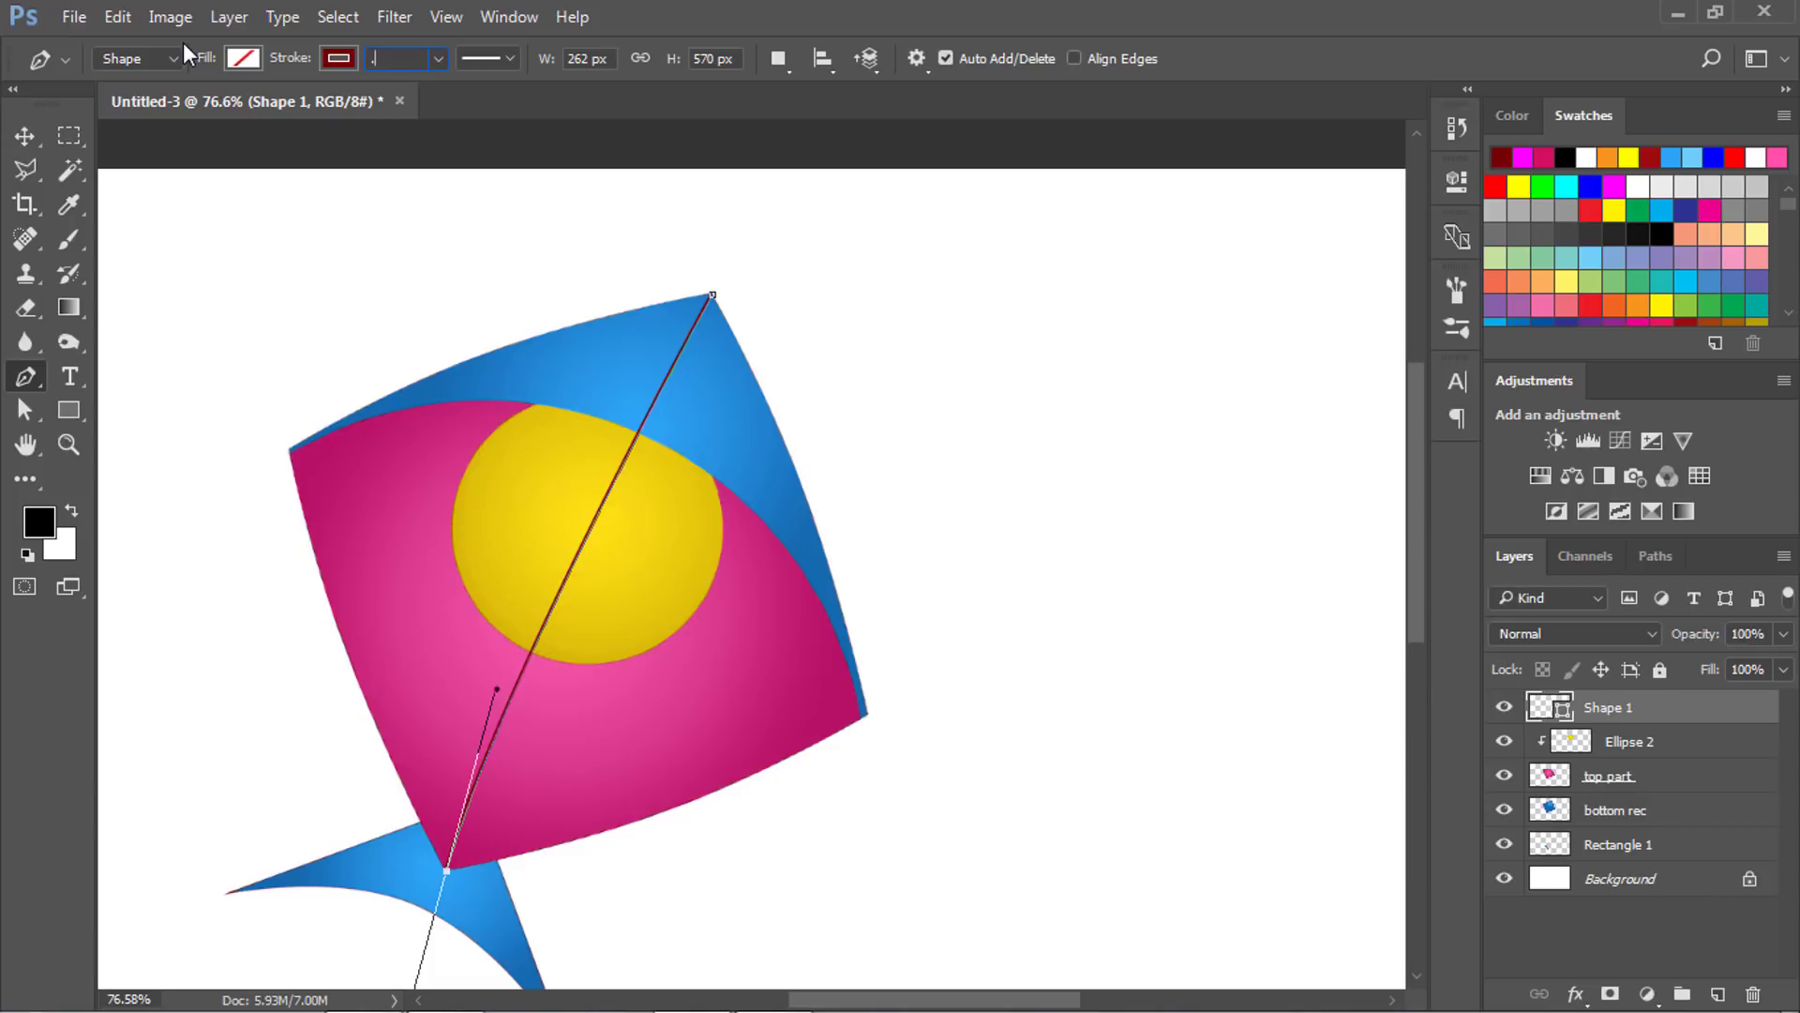
type("5")
key("Home")
type("2")
key("Tab")
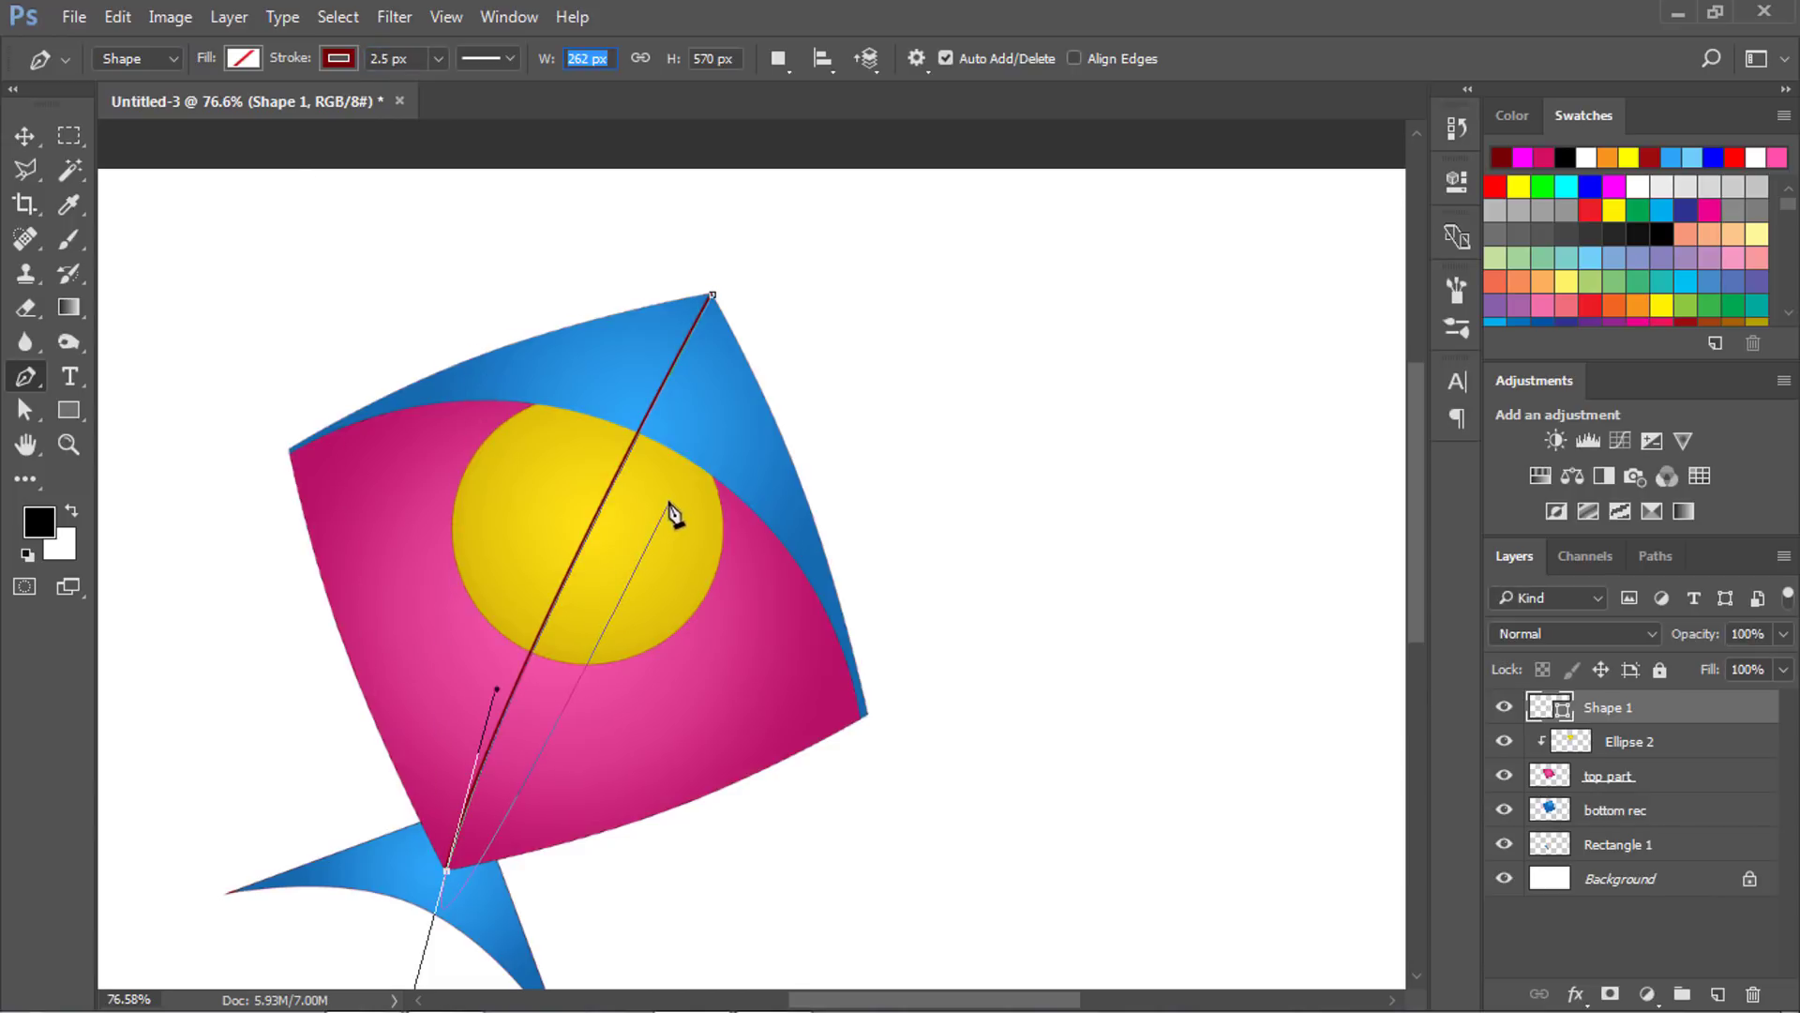
Finish the spine and lower its layer opacity to 52%.
left_click(26, 138)
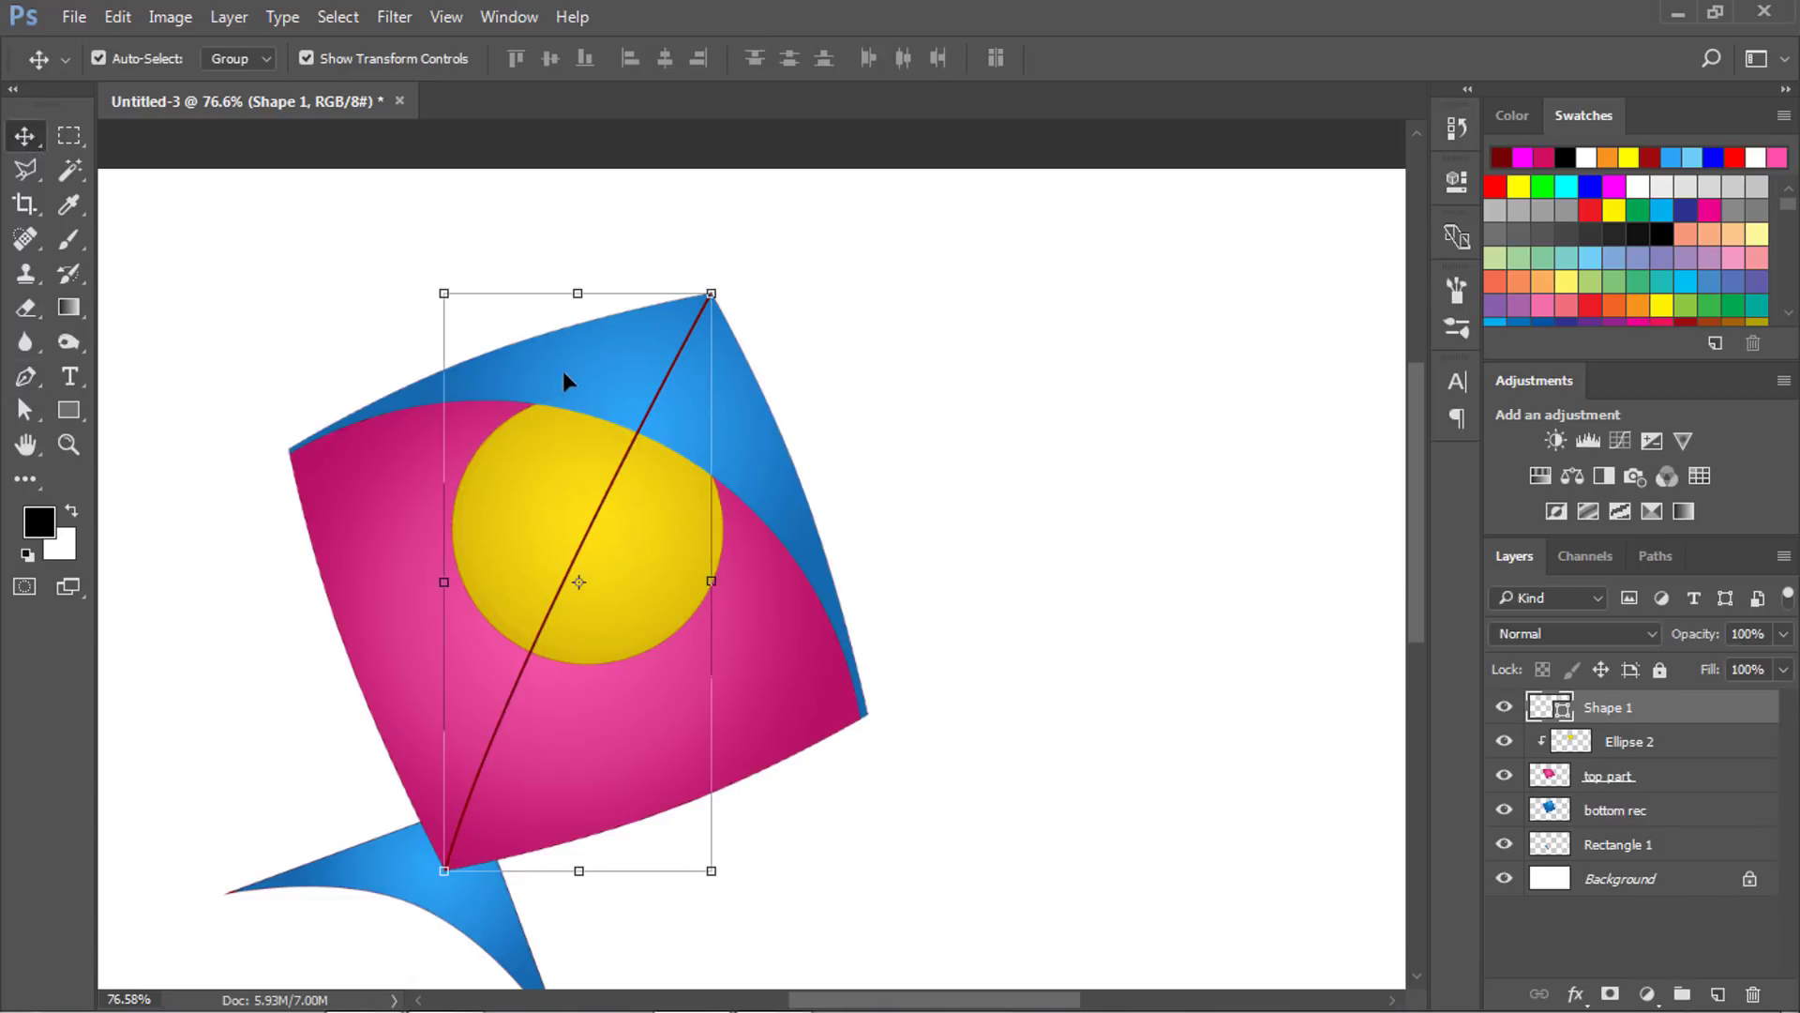
left_click(1781, 635)
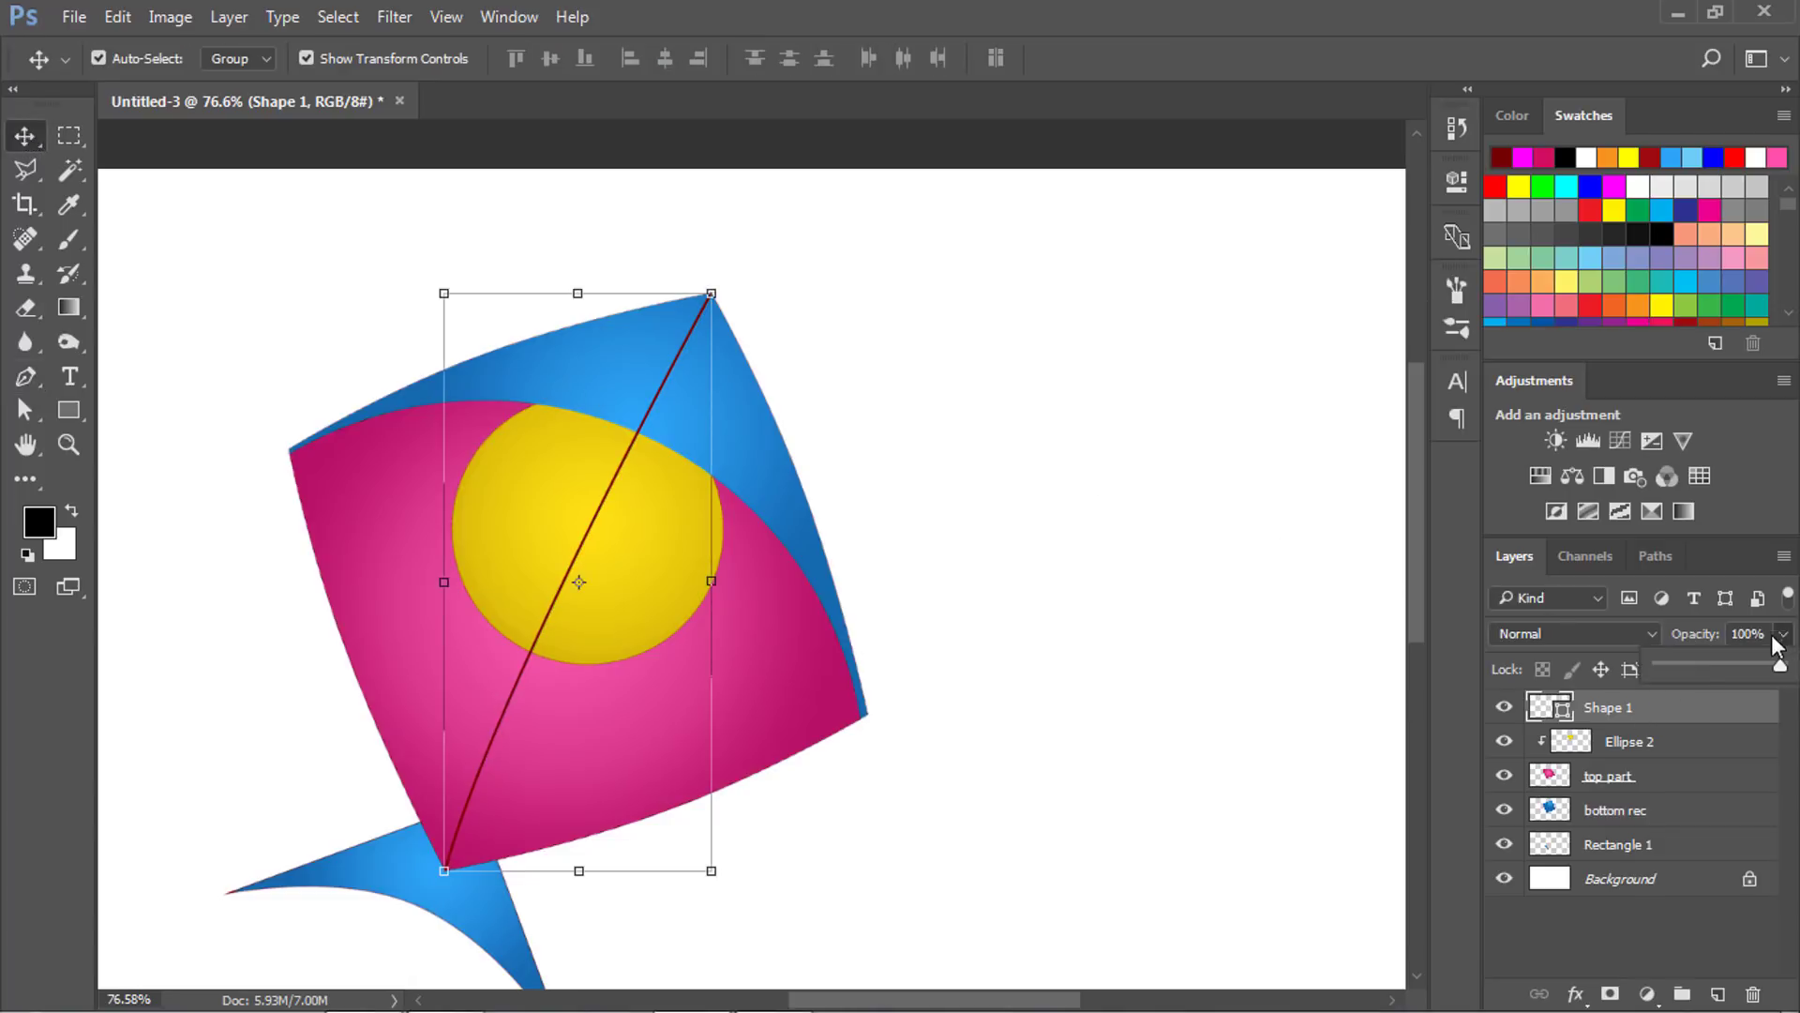
left_click(1717, 662)
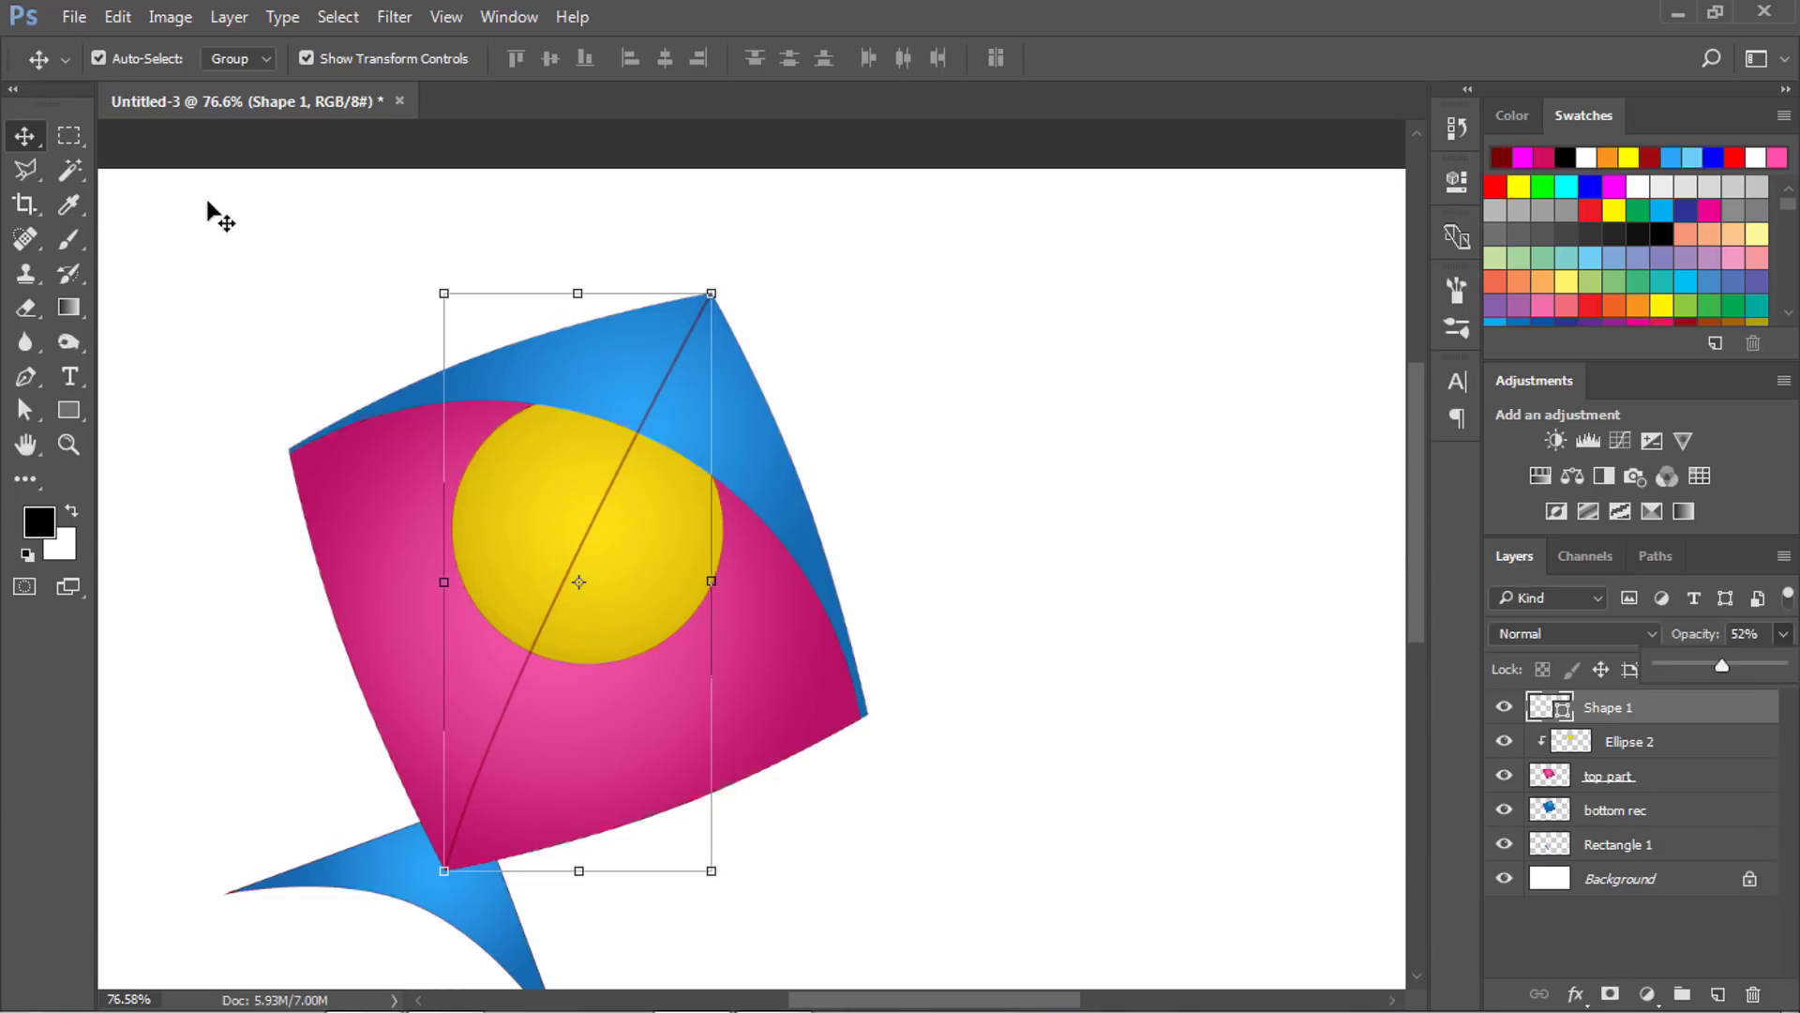
left_click(67, 307)
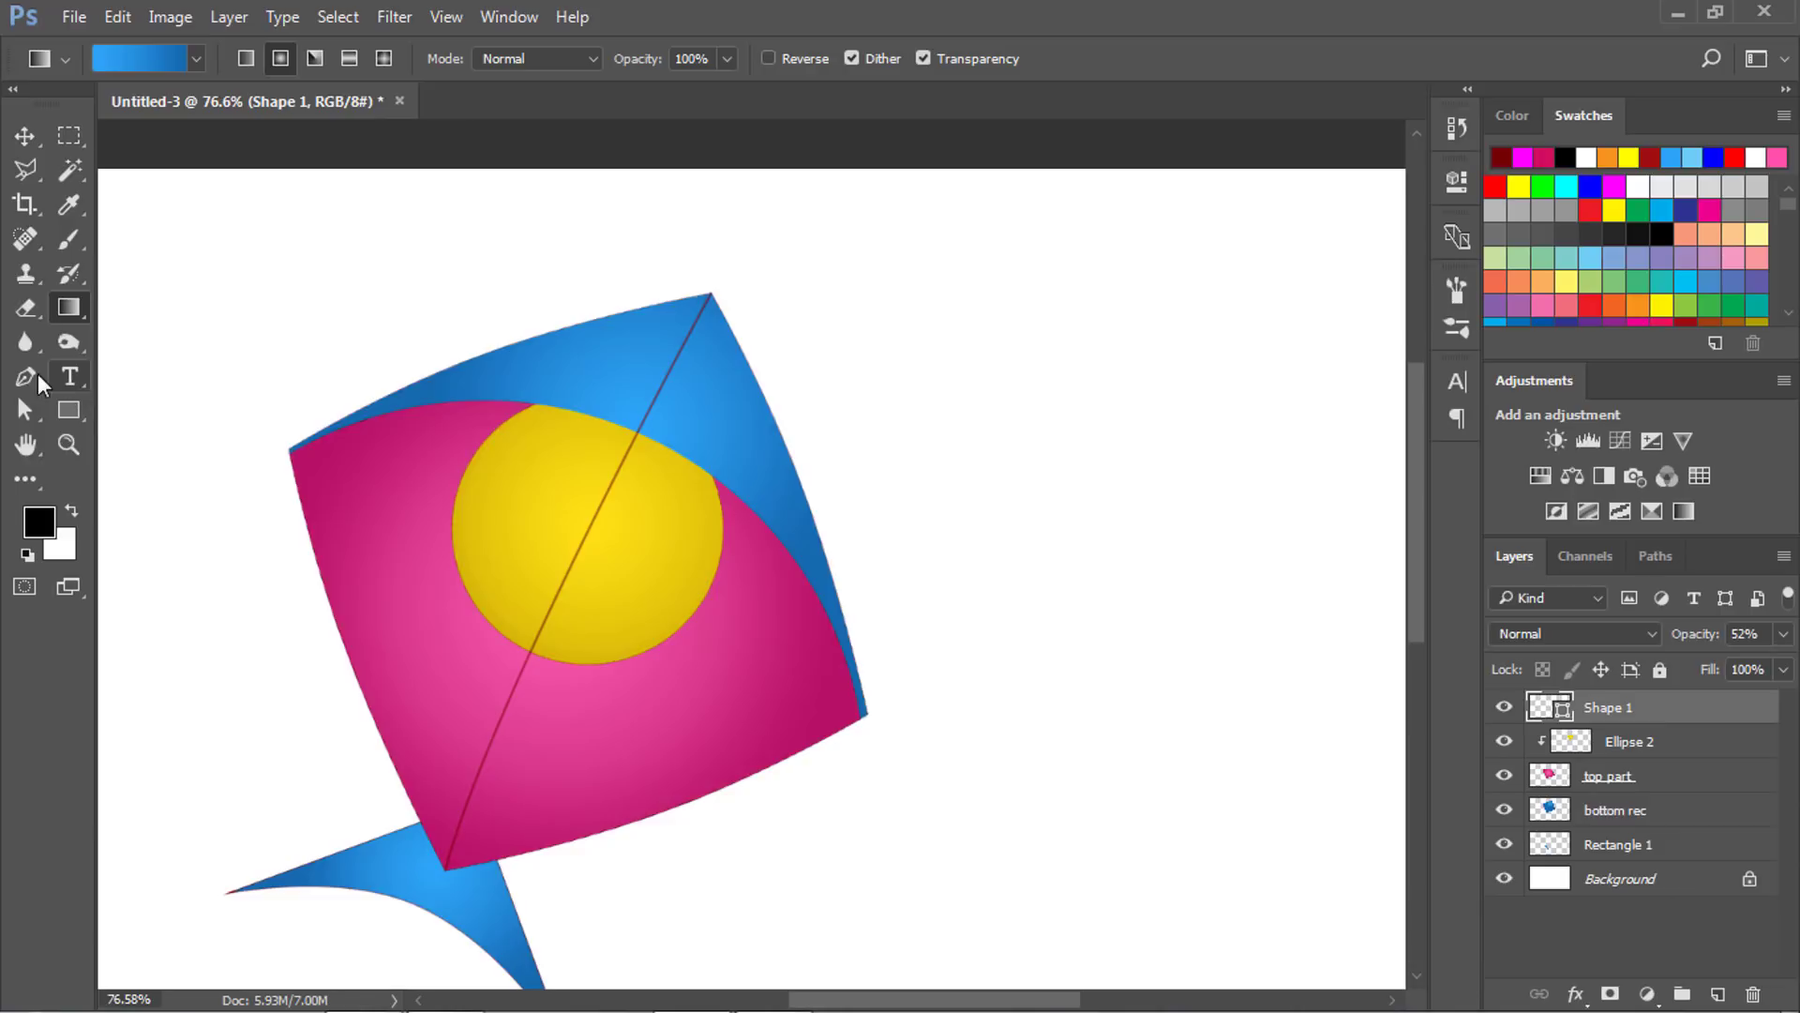
left_click(75, 411)
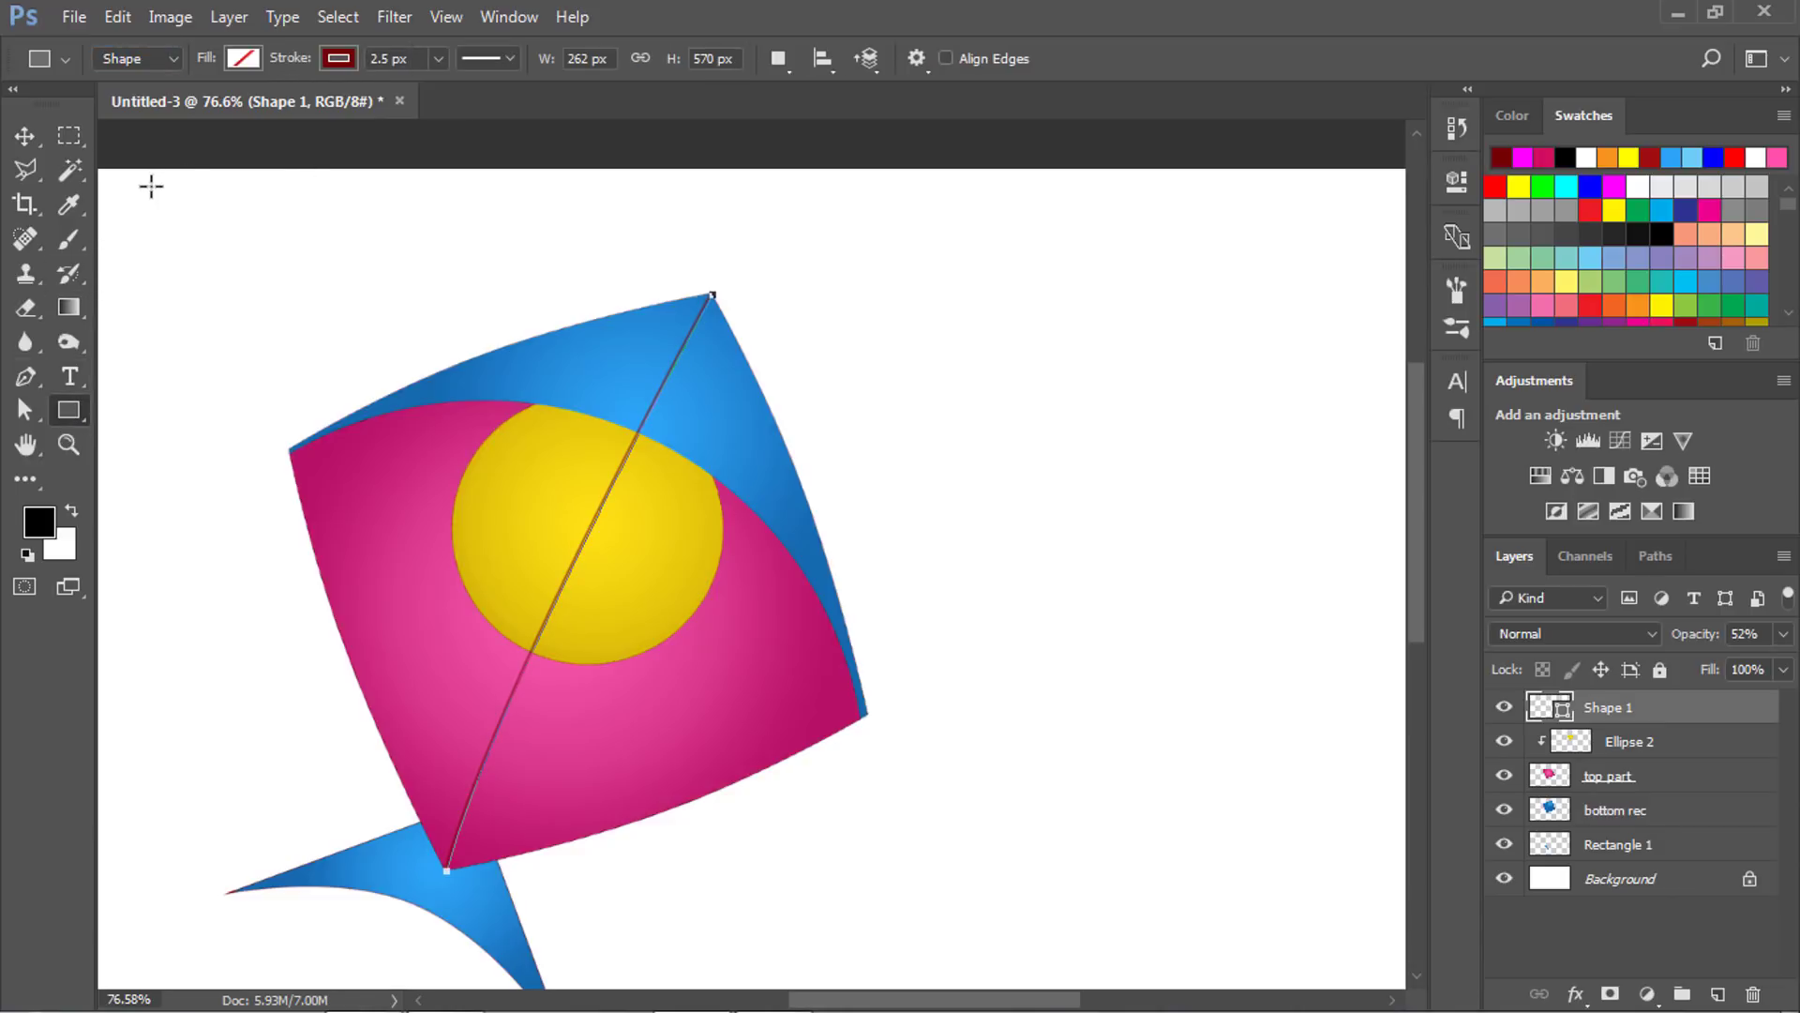
Finish the spine and start a curved line from the kite's left corner toward its right corner.
left_click(27, 378)
left_click_drag(446, 870, 497, 689)
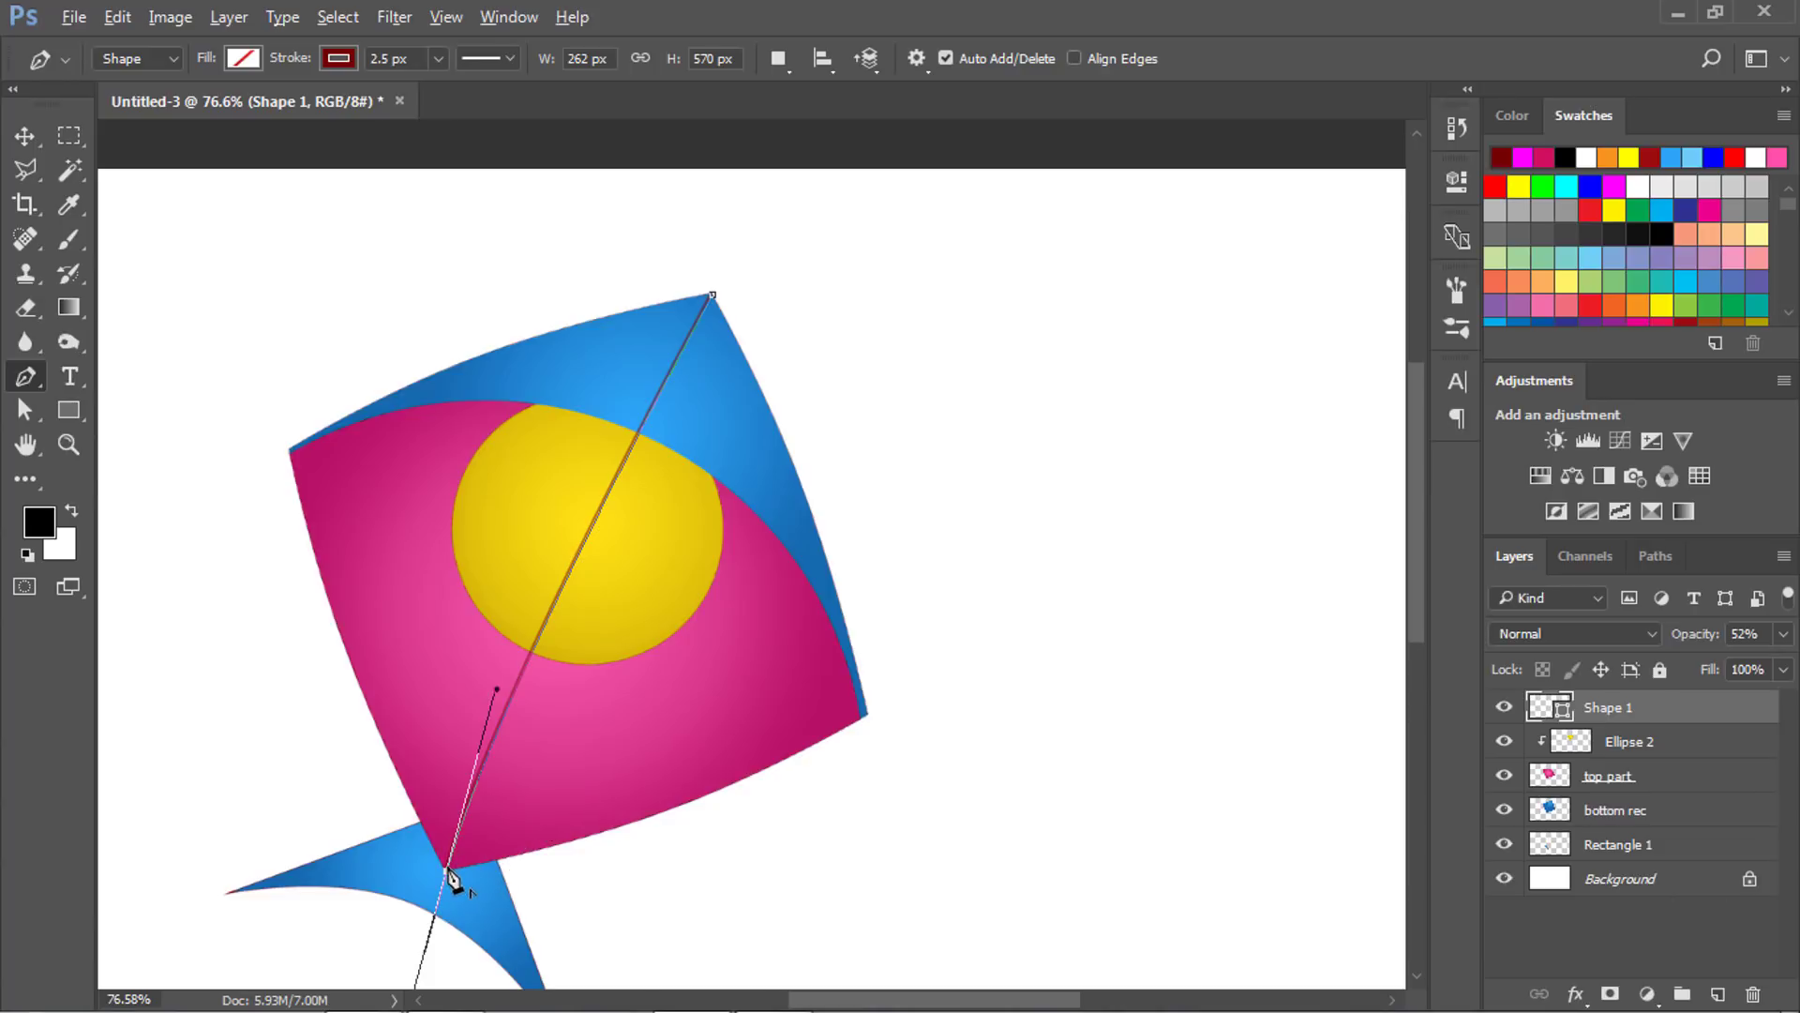
key("Escape")
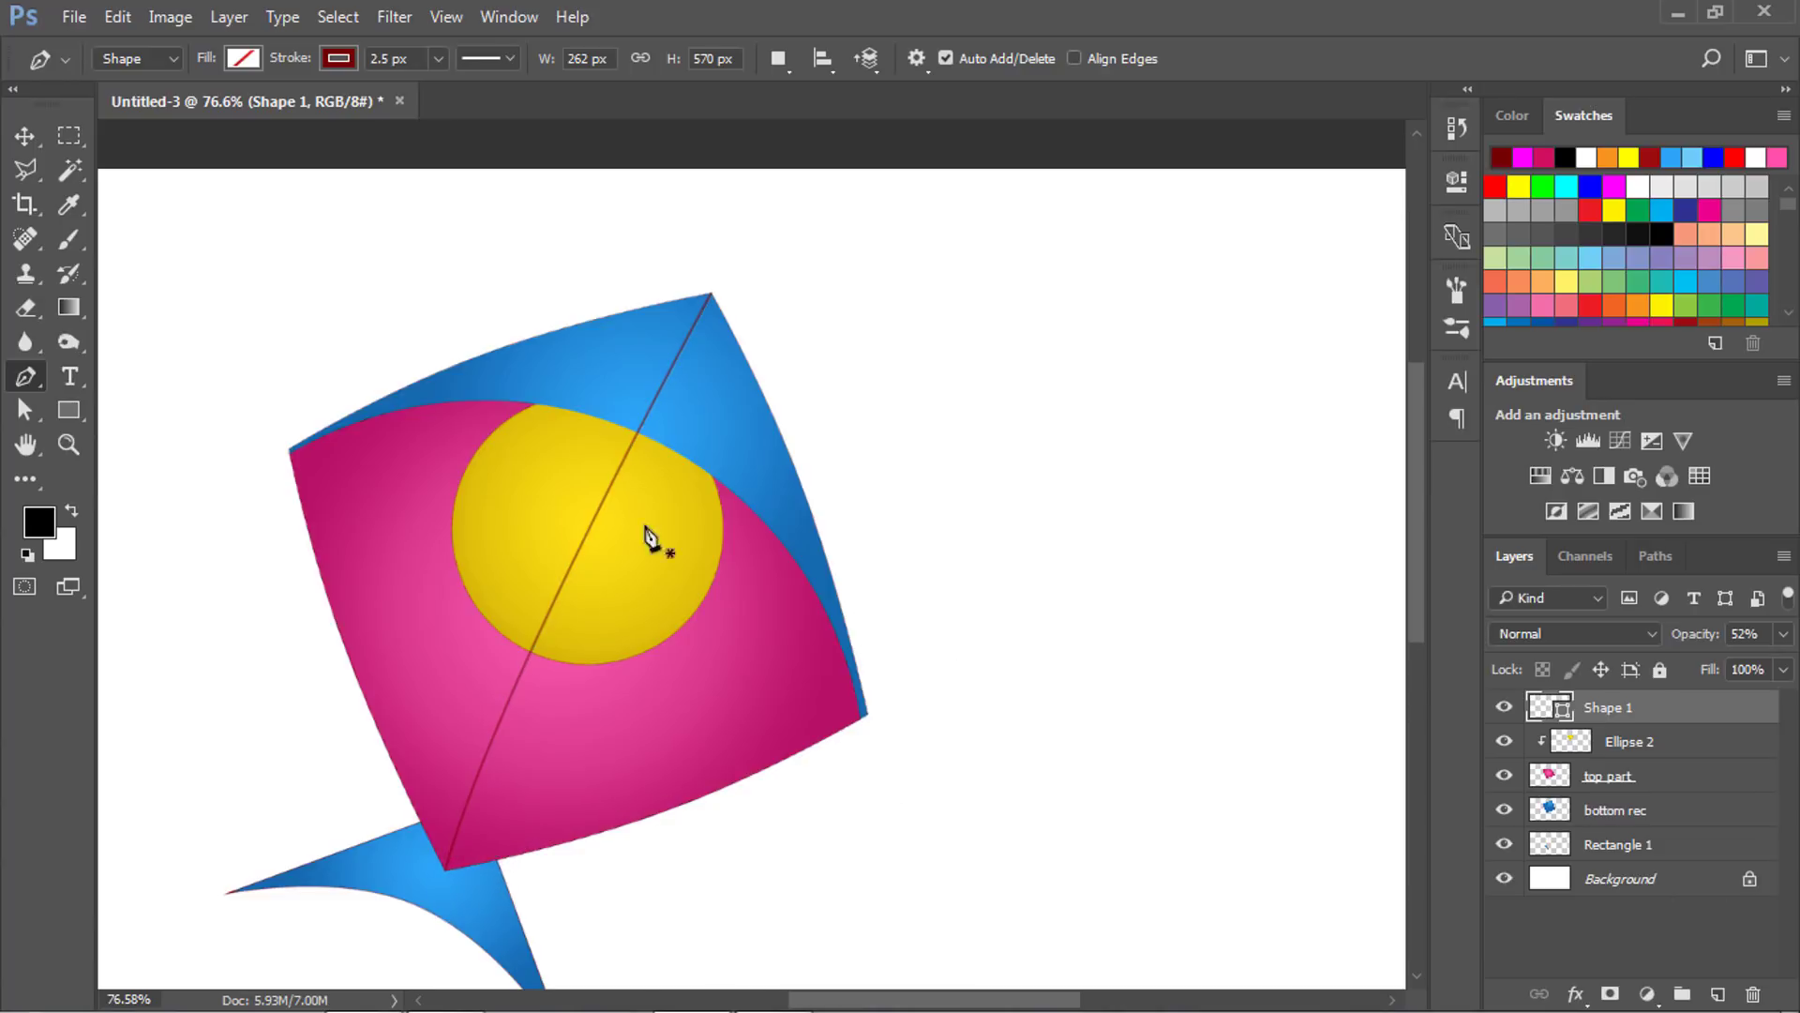
left_click(411, 435)
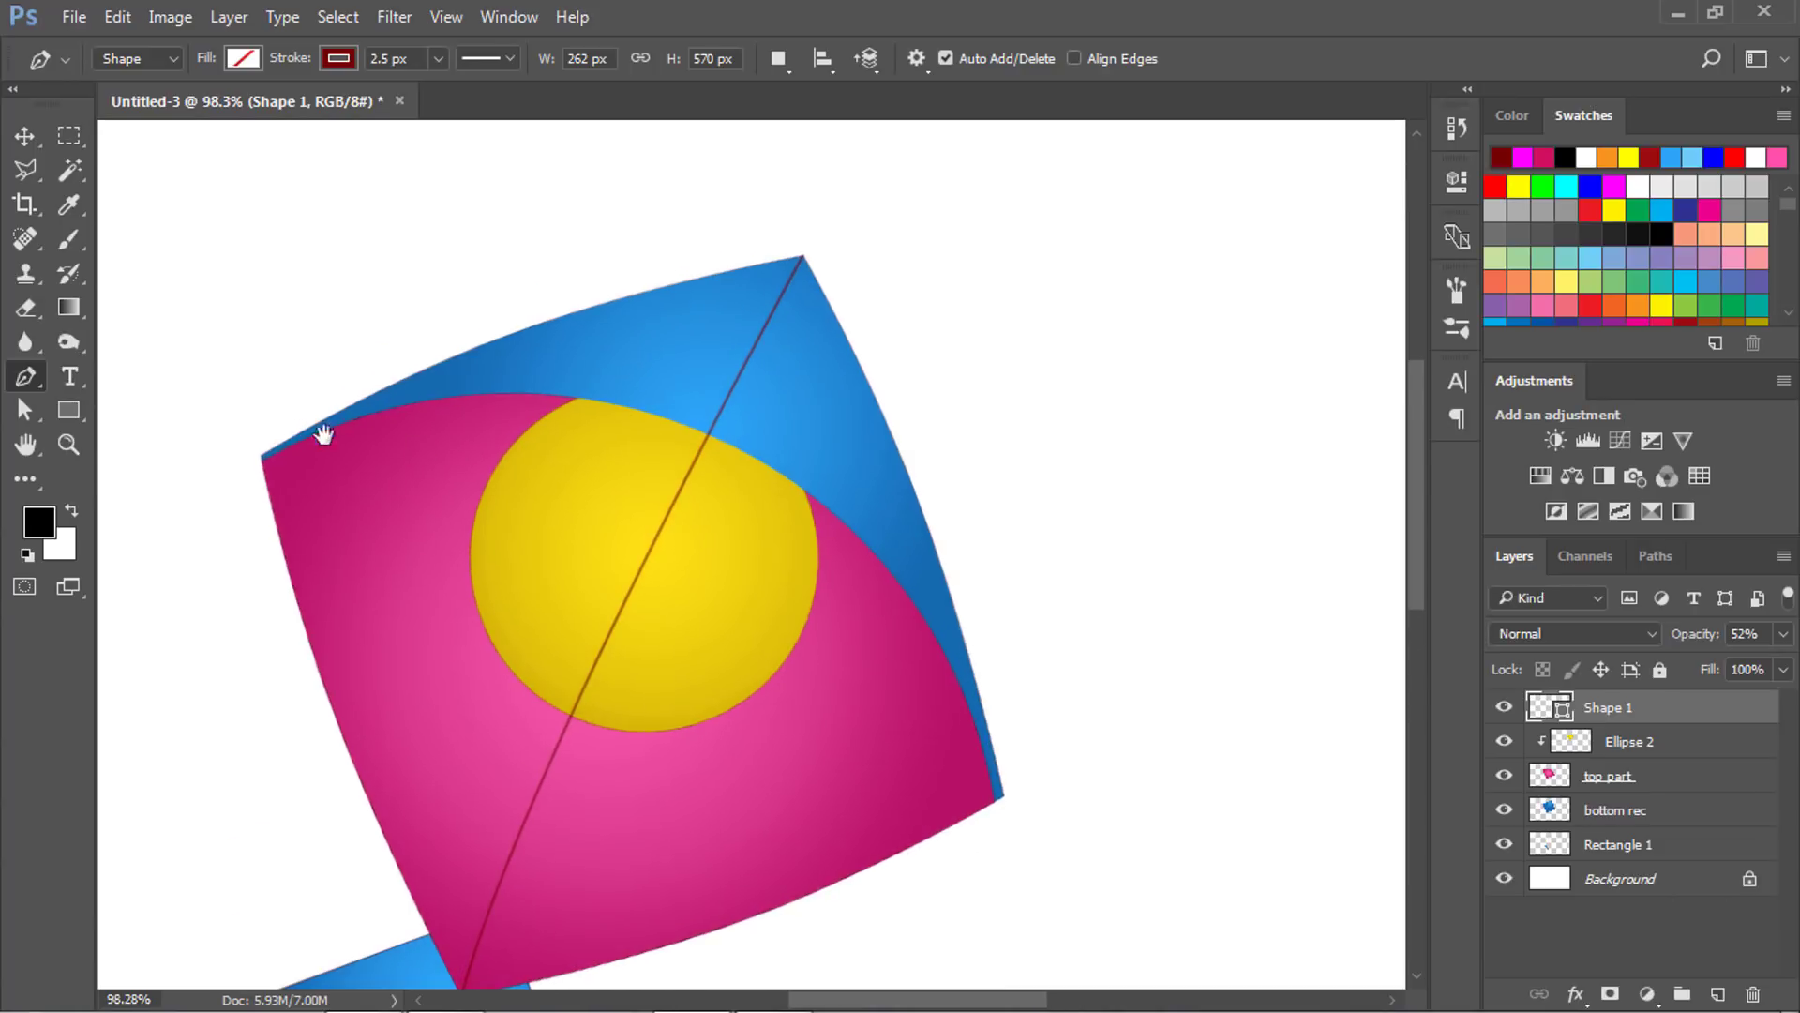
left_click(266, 469)
left_click_drag(756, 563, 559, 514)
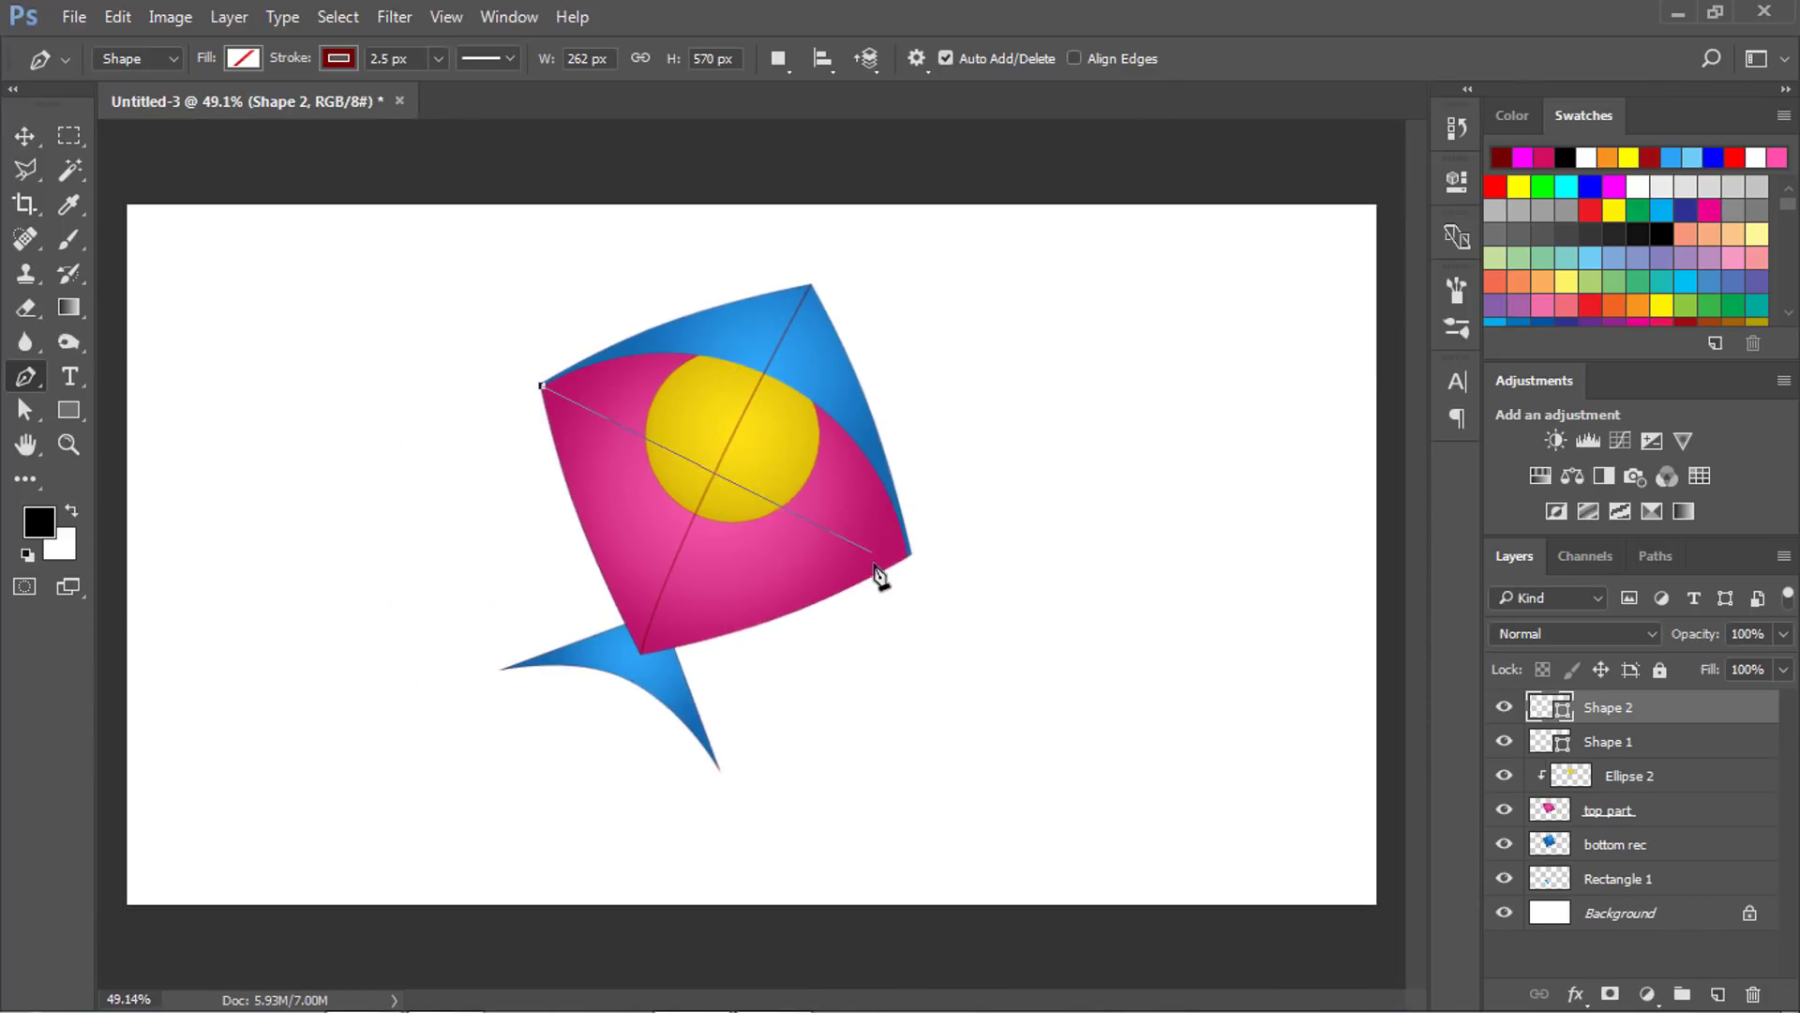
mouse_move(907, 556)
left_mouse_down()
mouse_move(1010, 833)
mouse_move(1003, 872)
left_mouse_up()
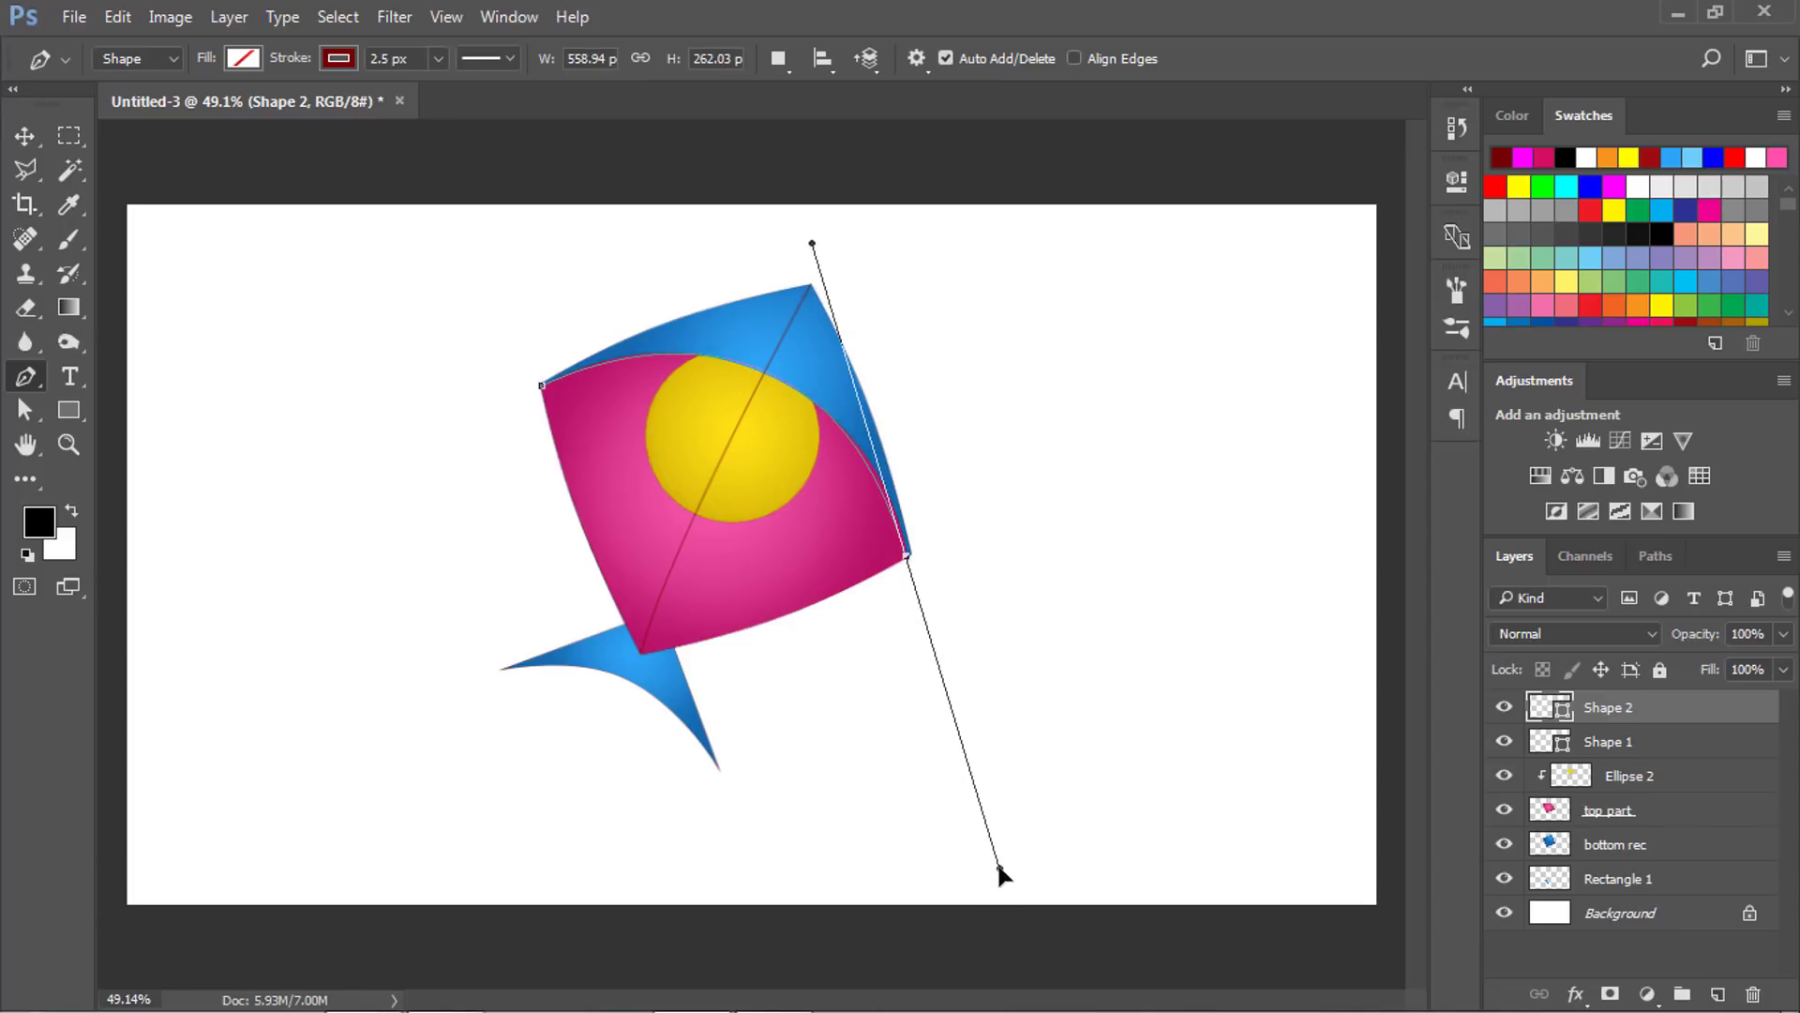
scroll(886, 411, "up", 1)
scroll(886, 411, "up", 5)
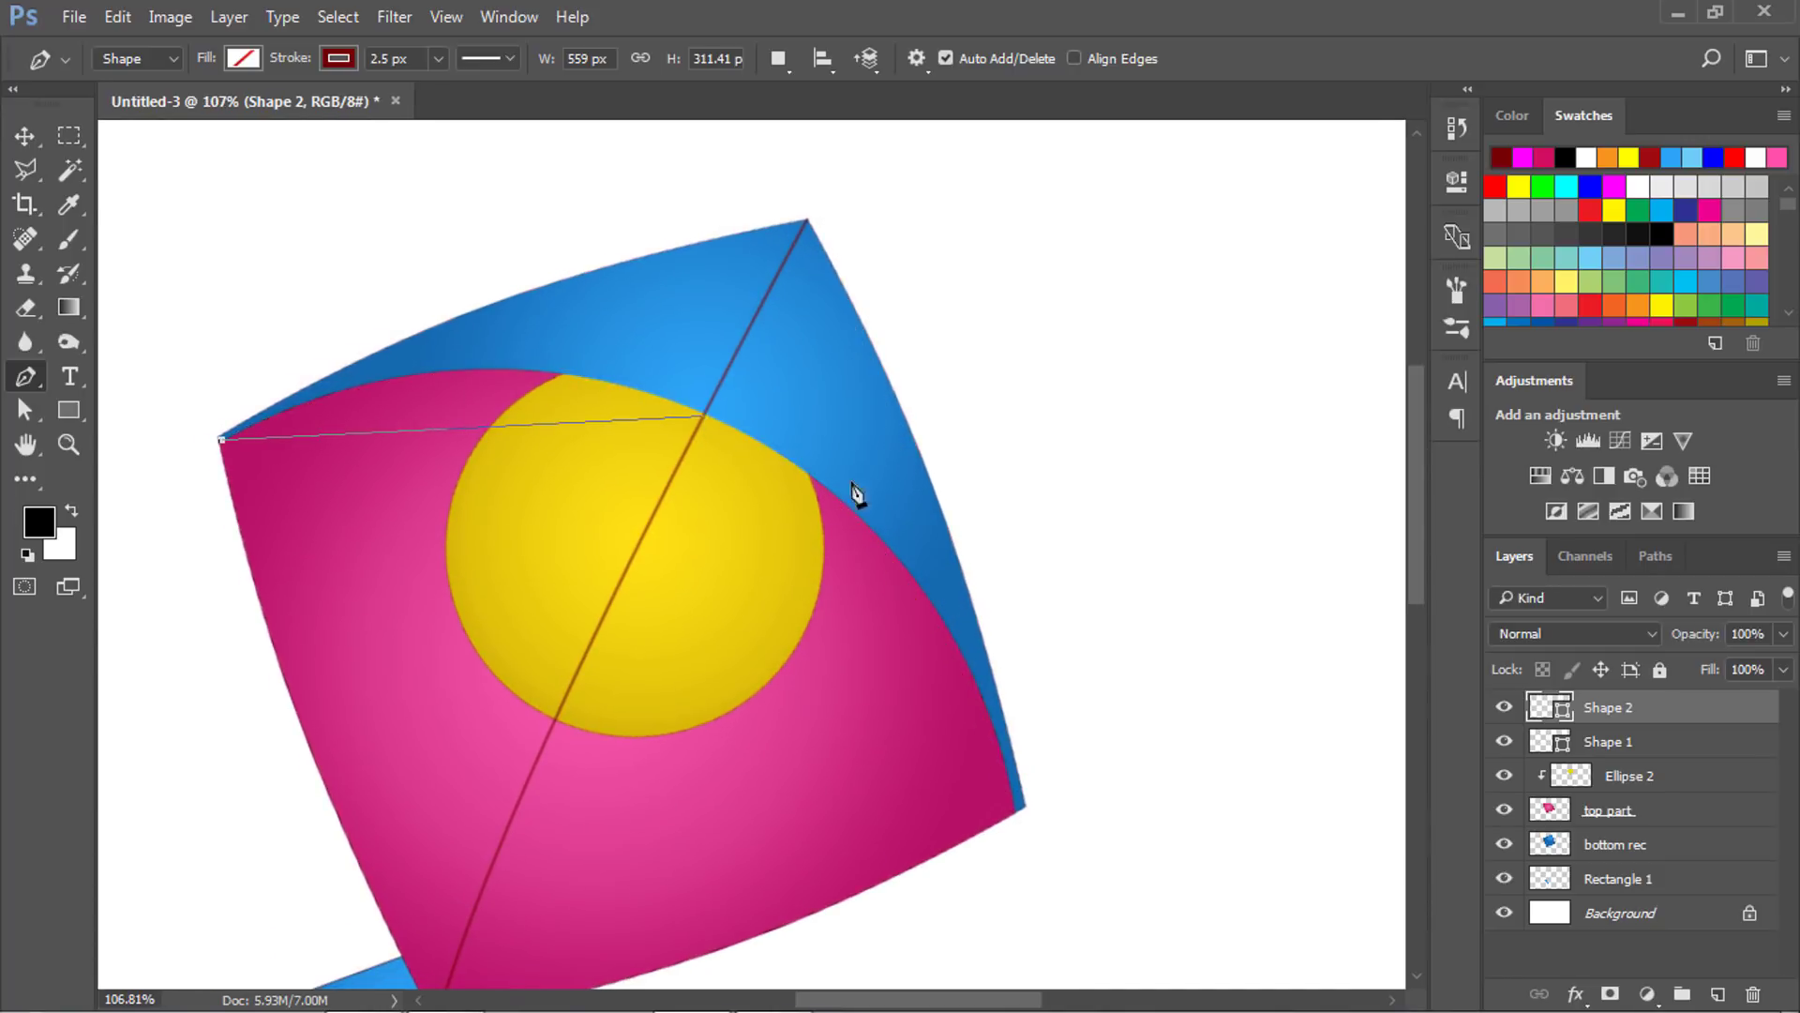
Add a curved anchor where the pink edge meets the spine, ending the line at the right corner.
left_click_drag(855, 494, 973, 537)
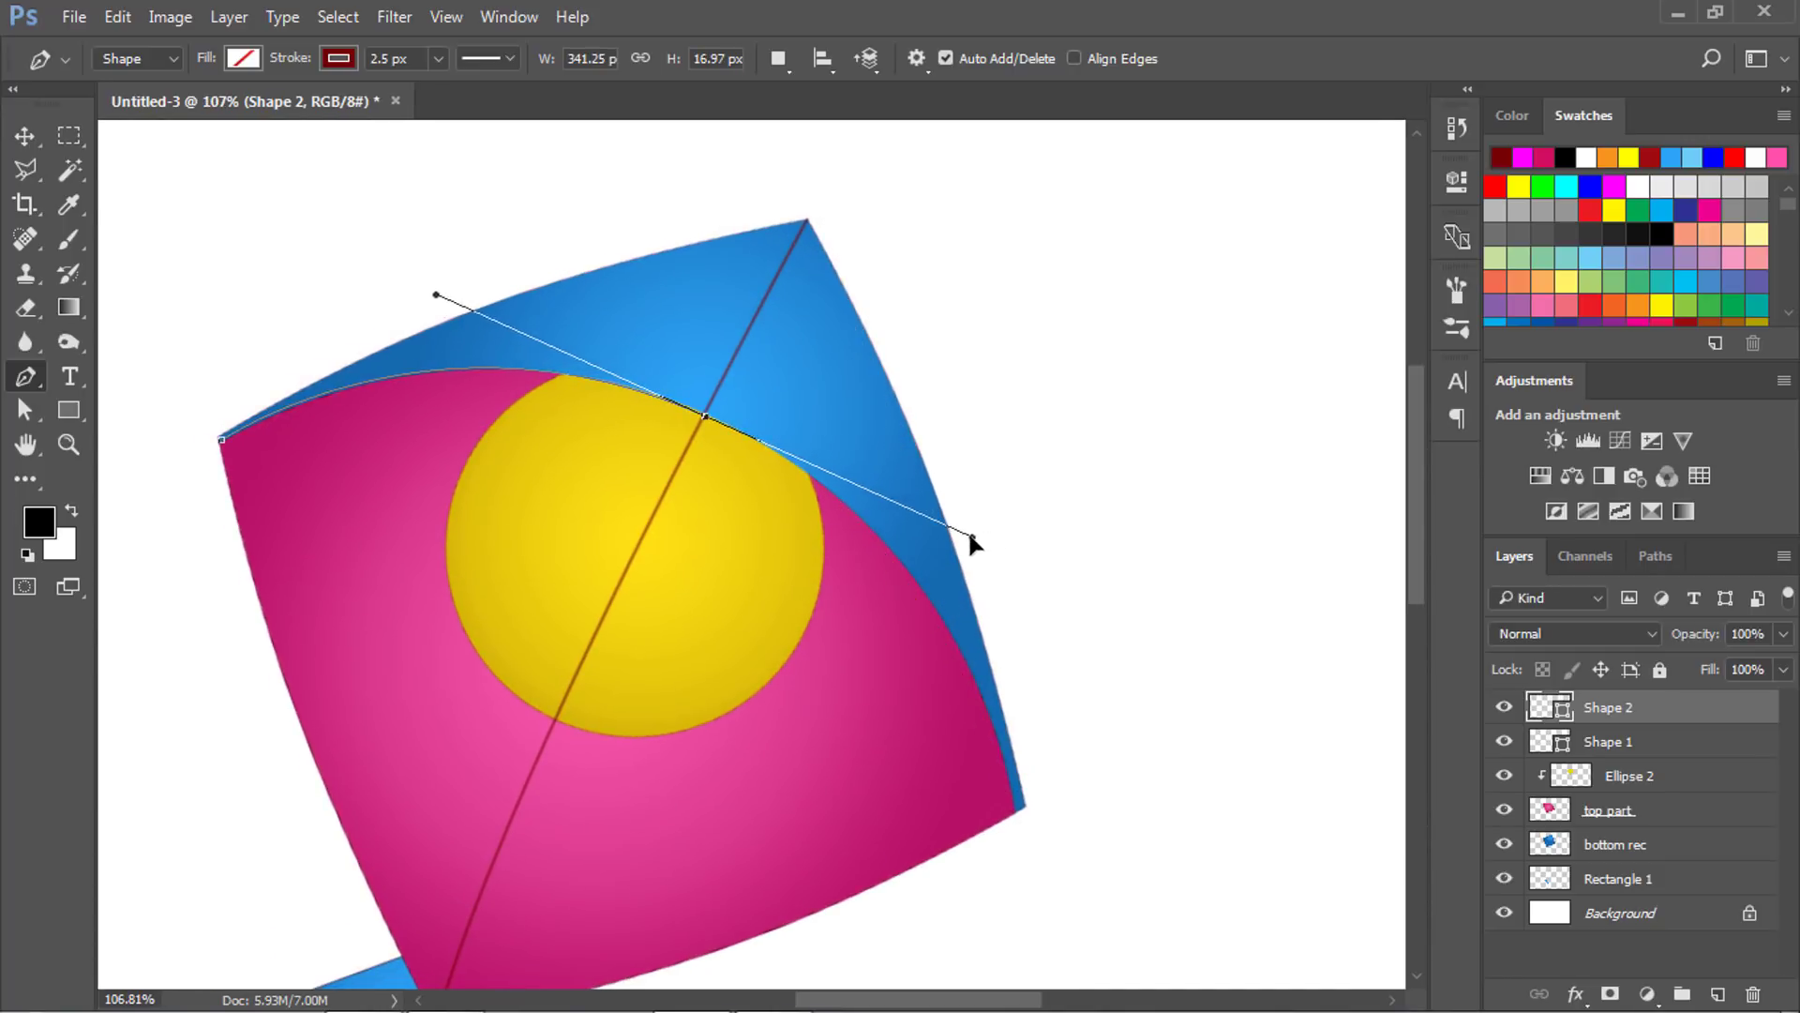
left_click(705, 415, "alt")
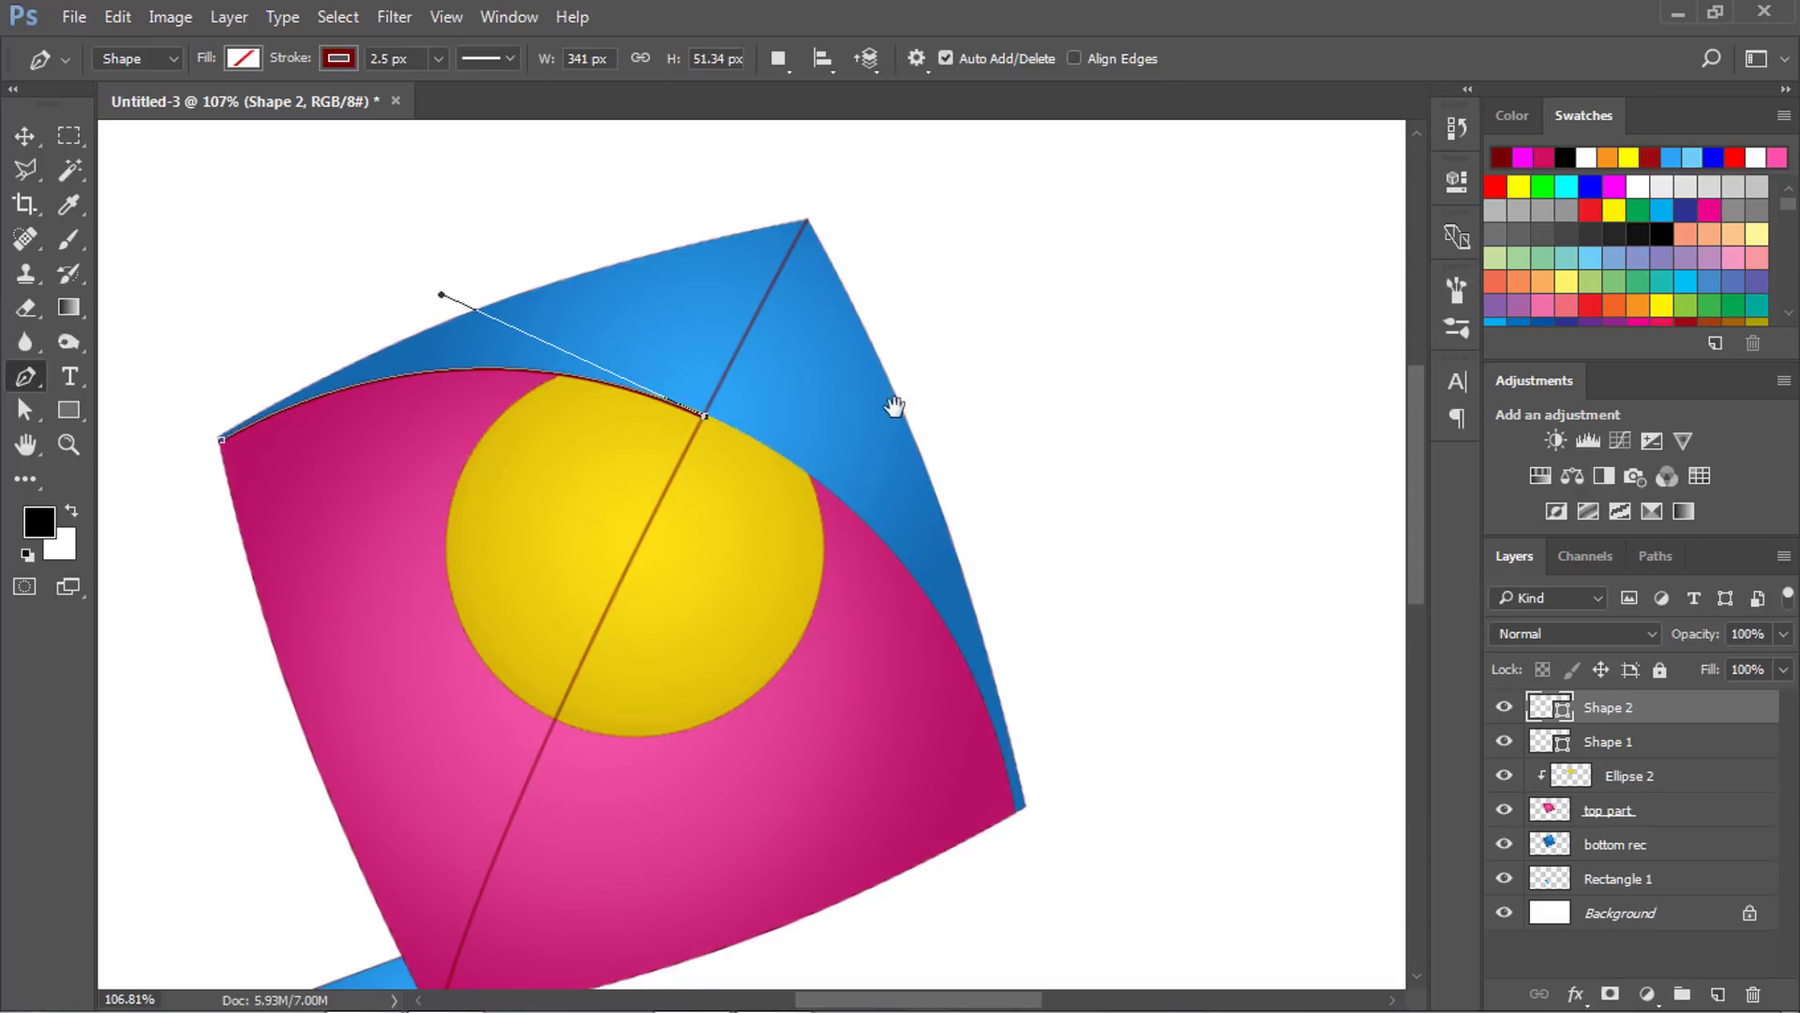
left_click_drag(894, 406, 905, 264)
left_click(1032, 668)
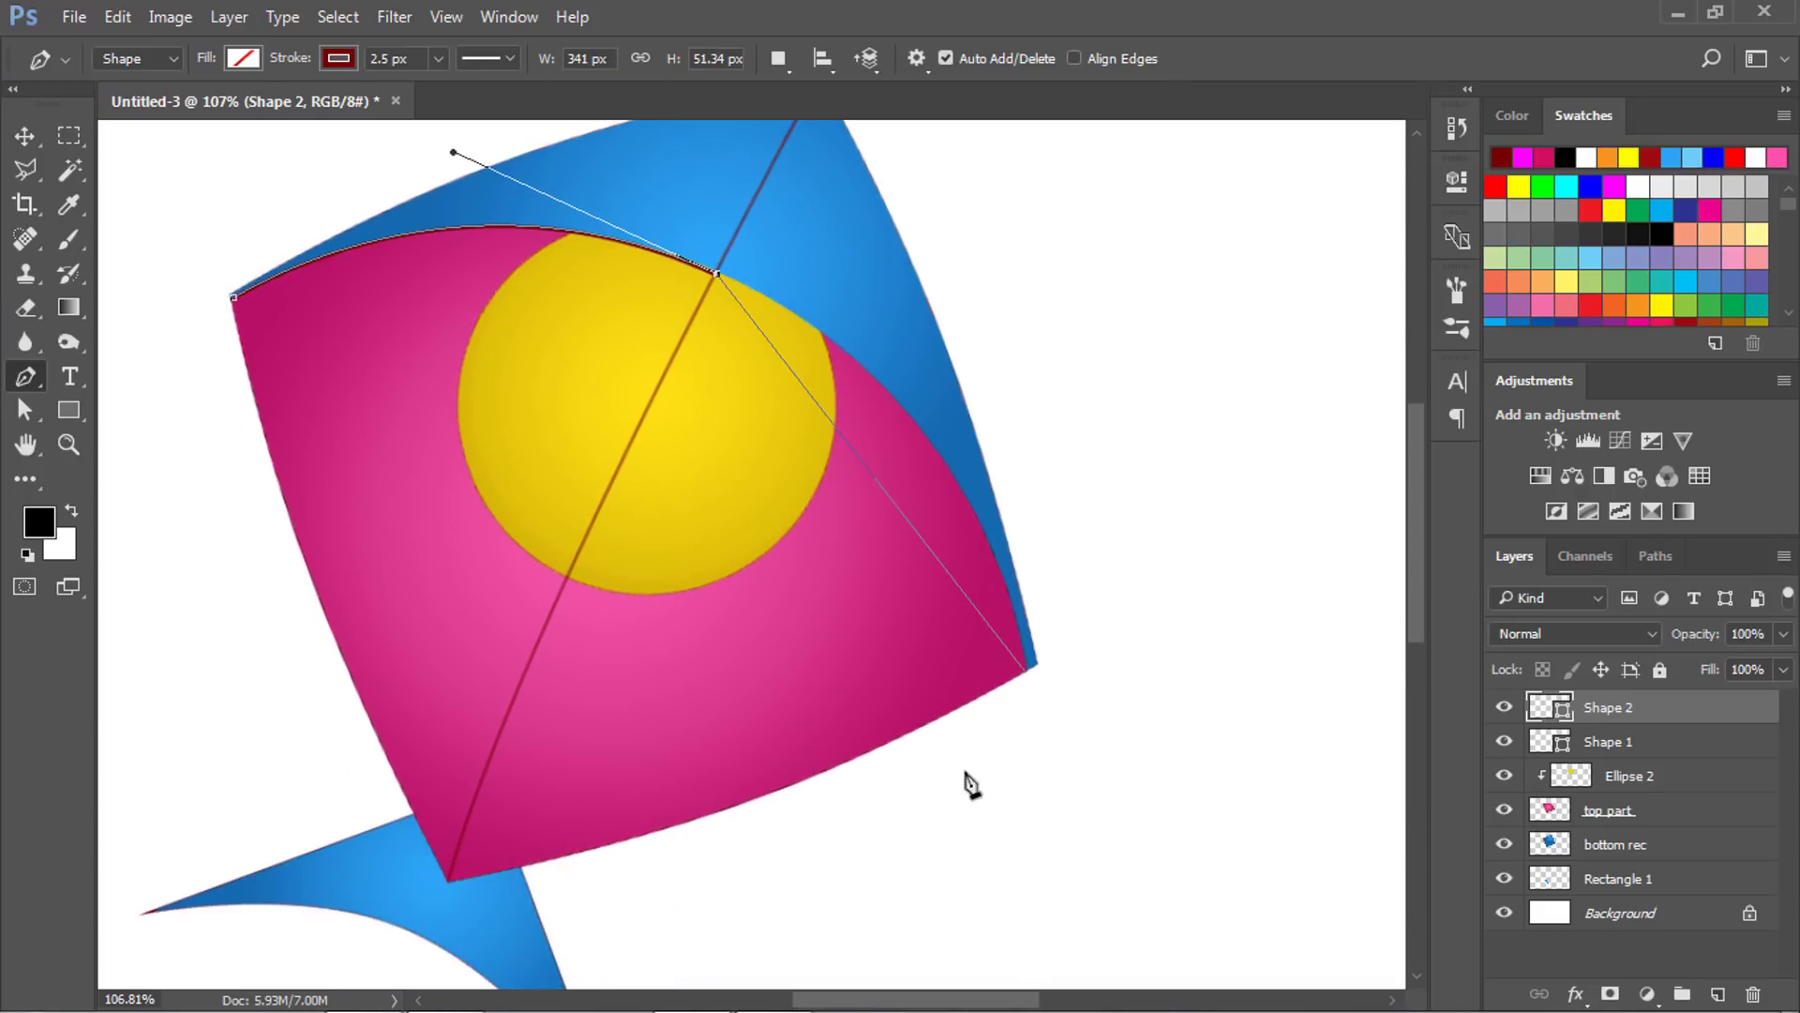
left_click_drag(970, 783, 1073, 973)
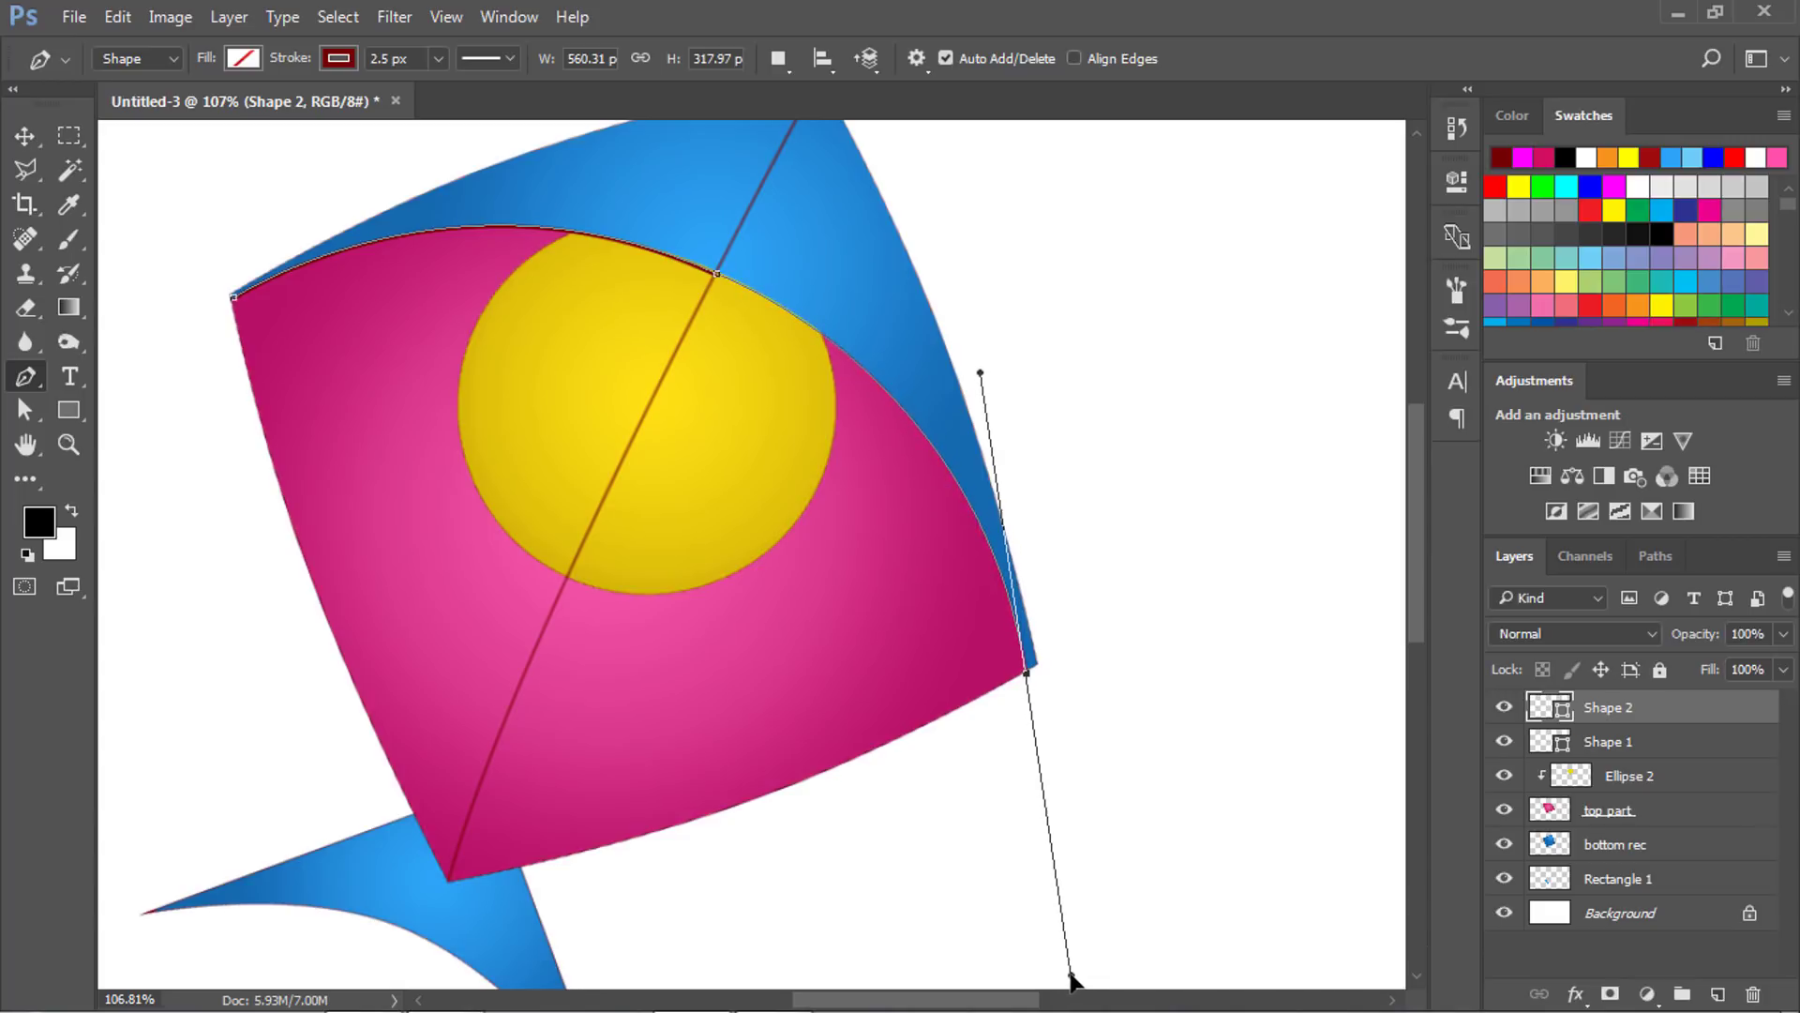
left_click(1032, 671, "alt")
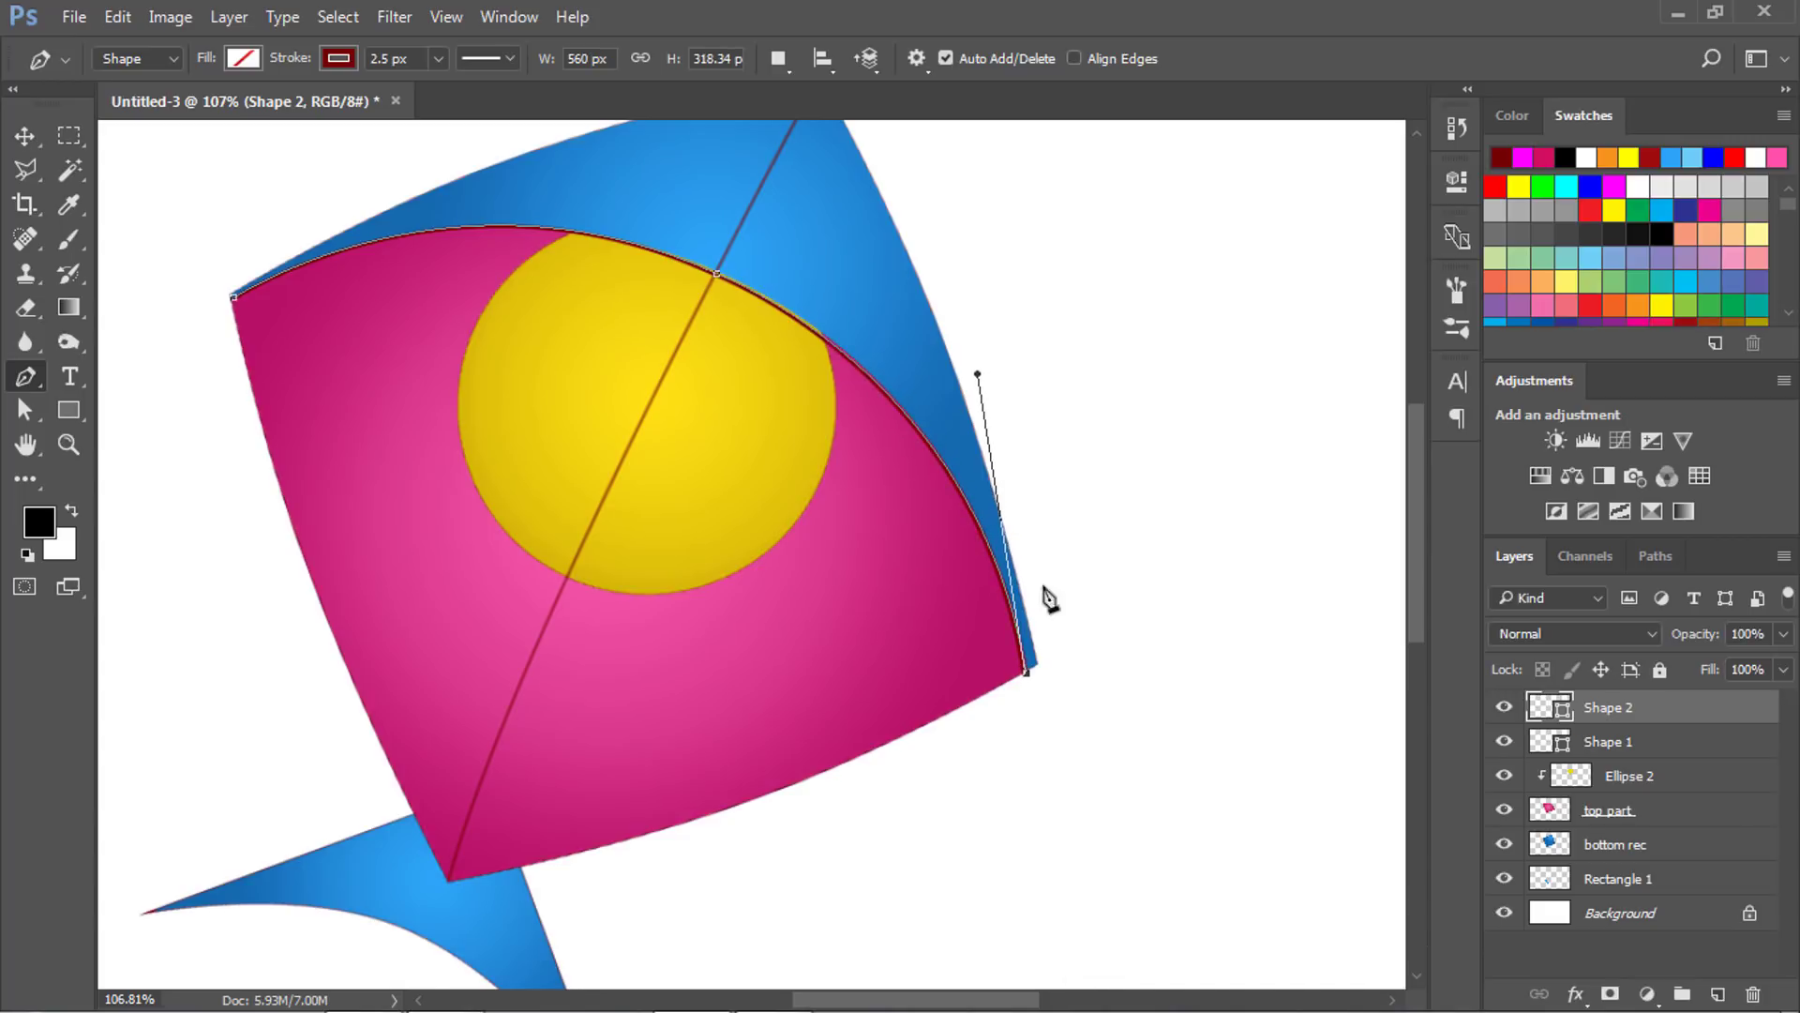
scroll(823, 414, "down", 2)
left_click(486, 58)
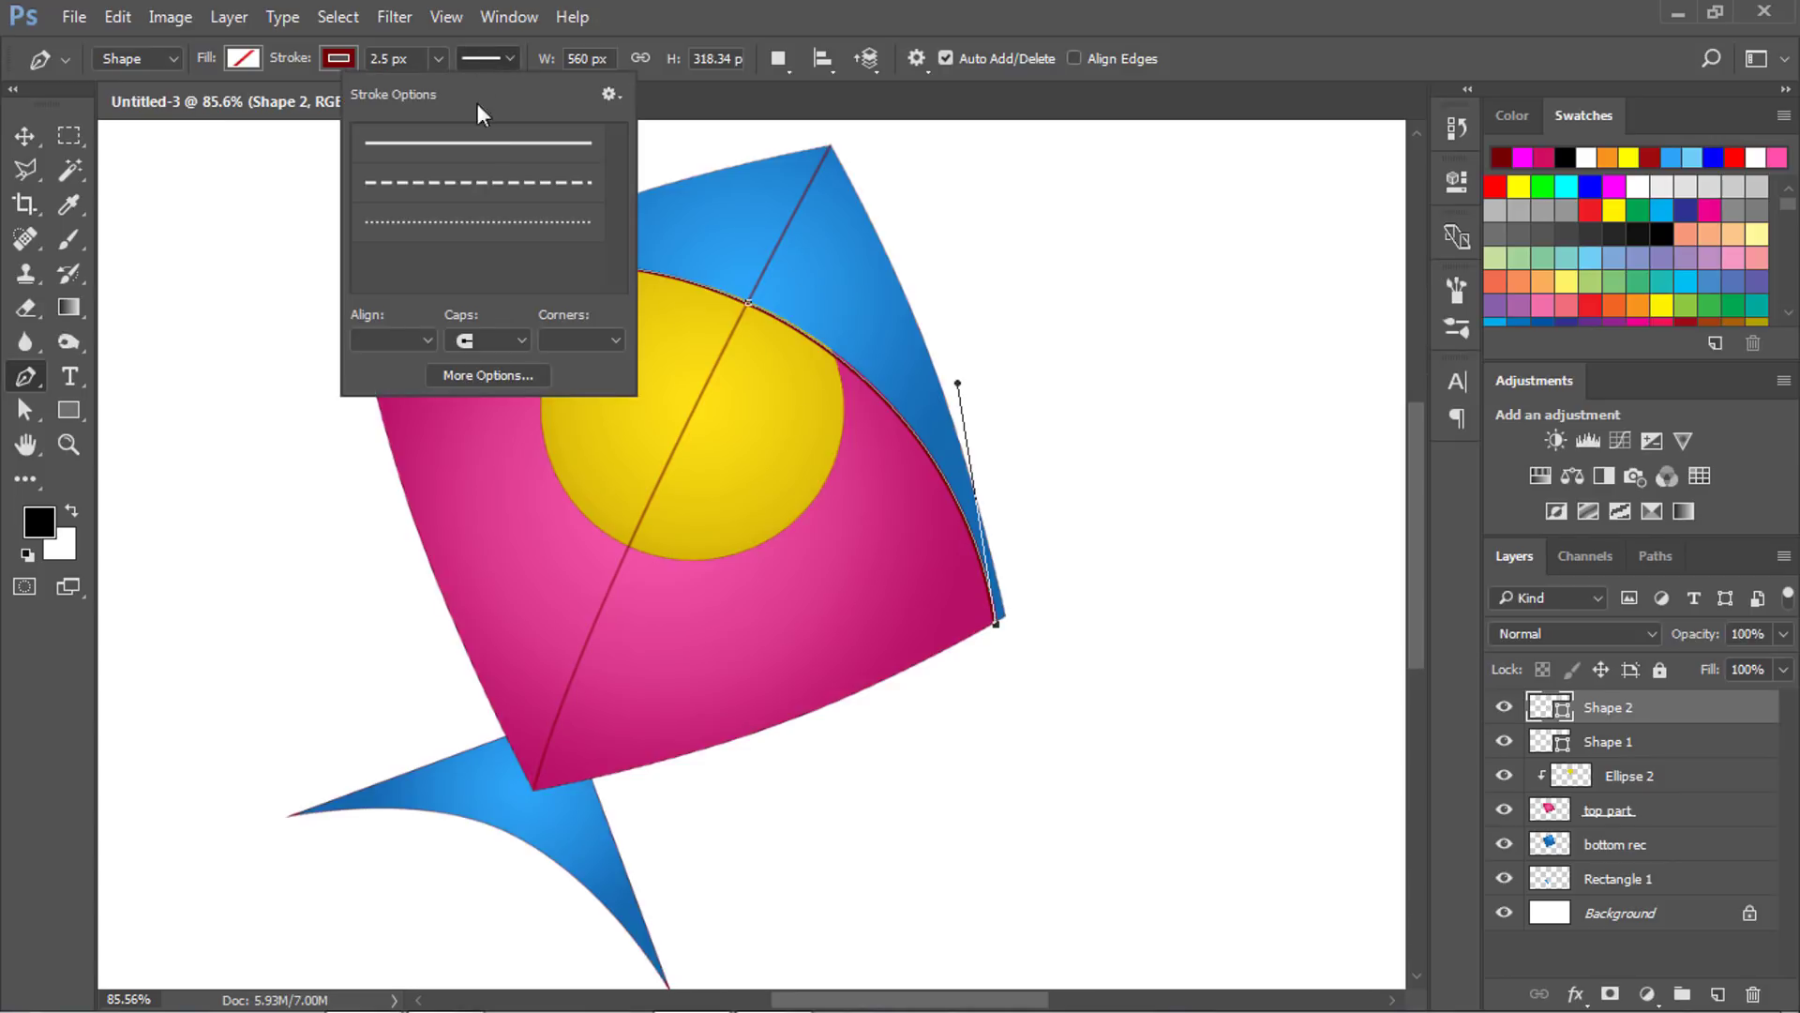
left_click(441, 71)
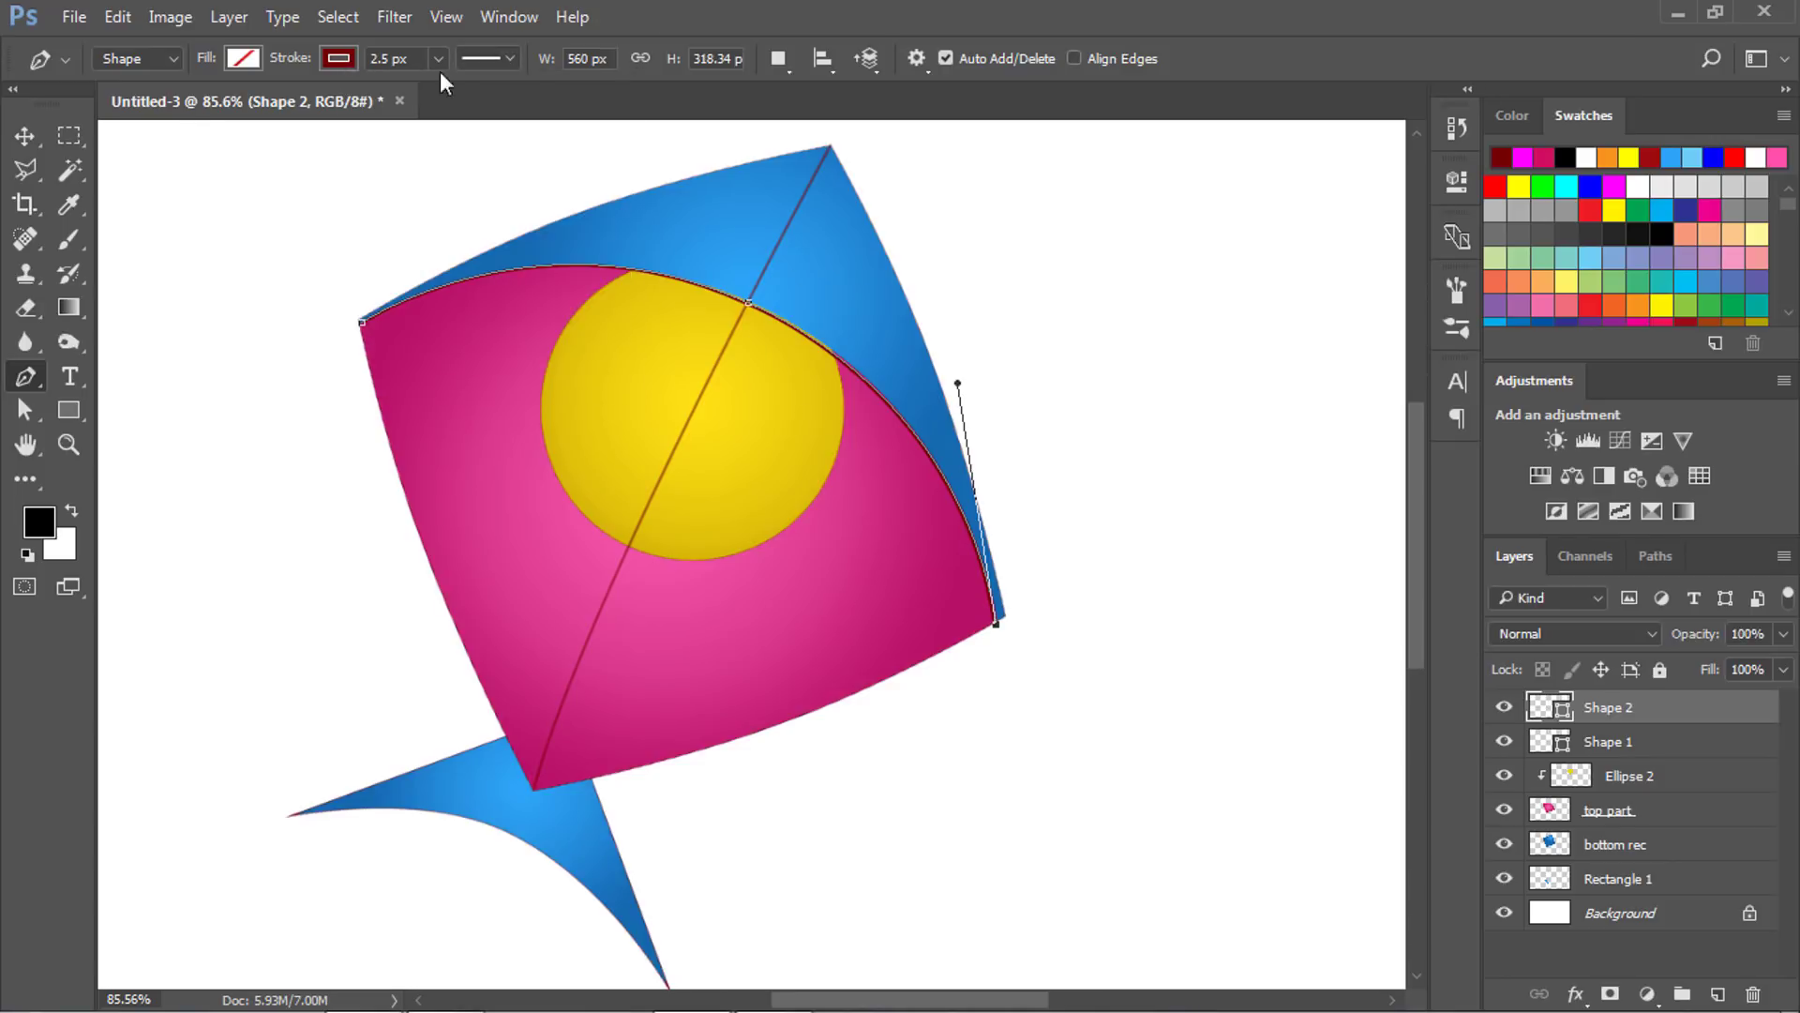
Set the Shape 2 line layer's opacity to 100%.
key("v")
left_click(359, 353)
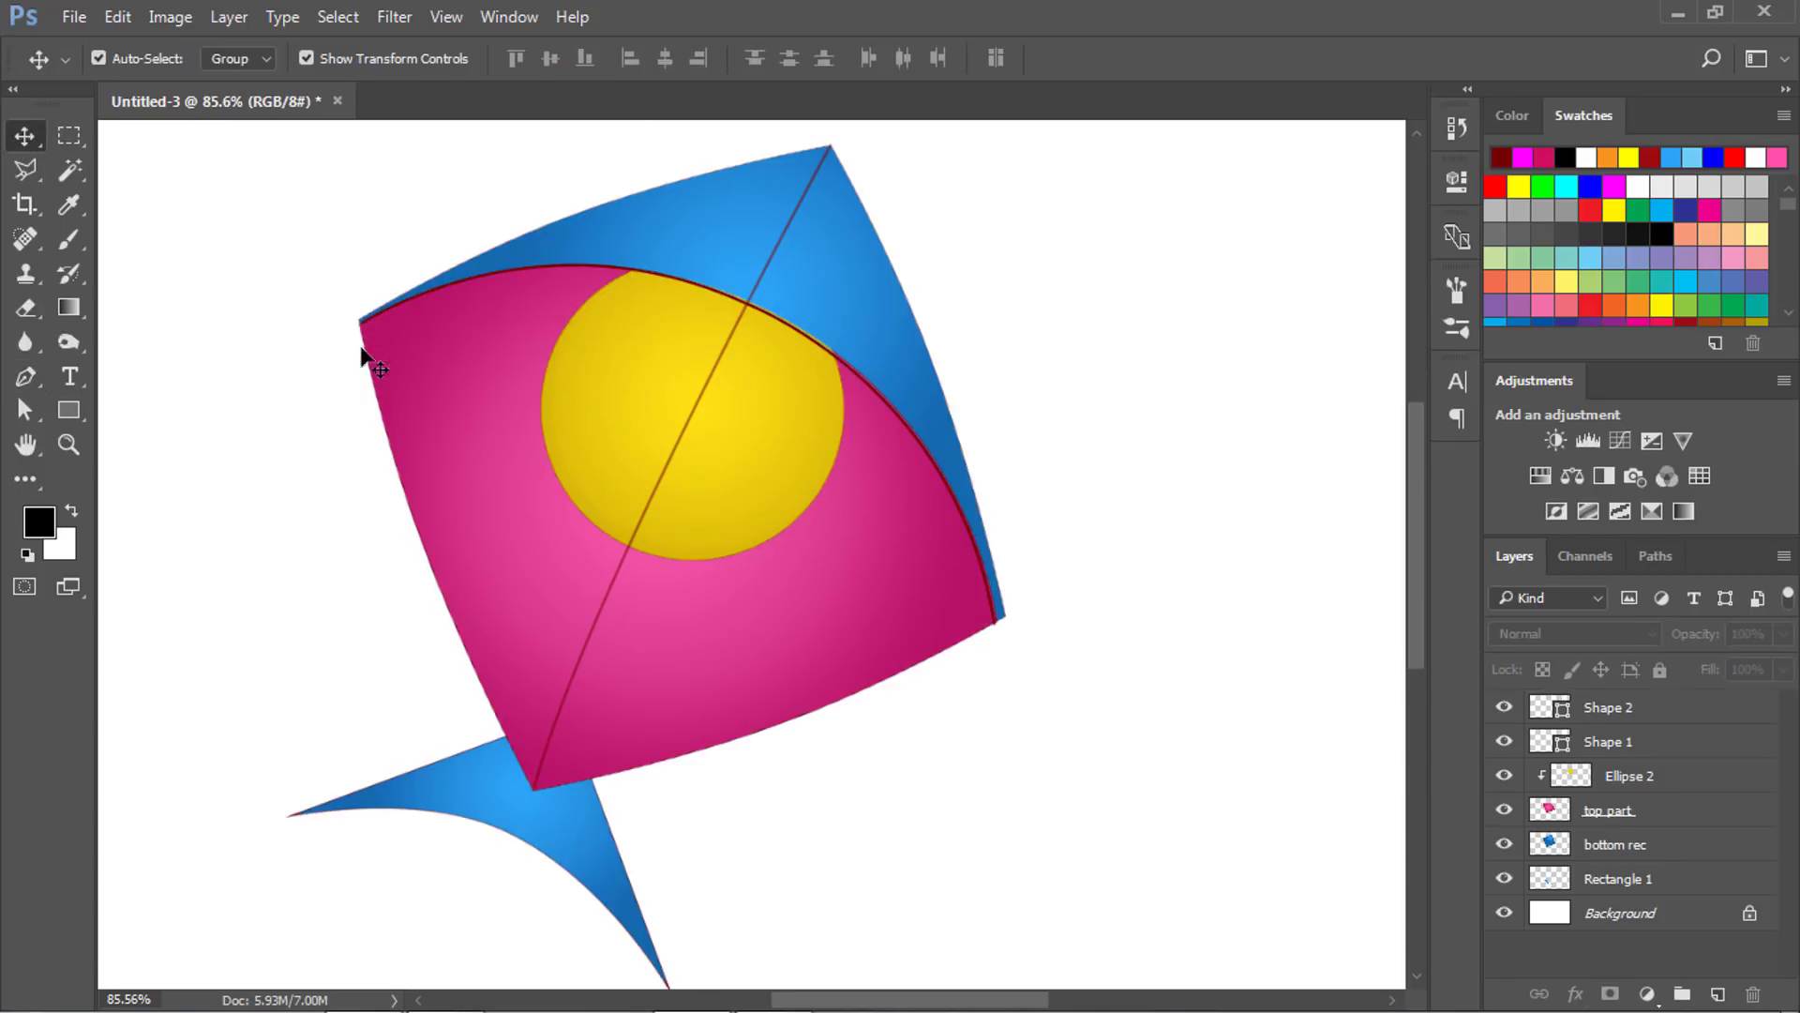
scroll(356, 375, "down", 1)
scroll(348, 399, "up", 1)
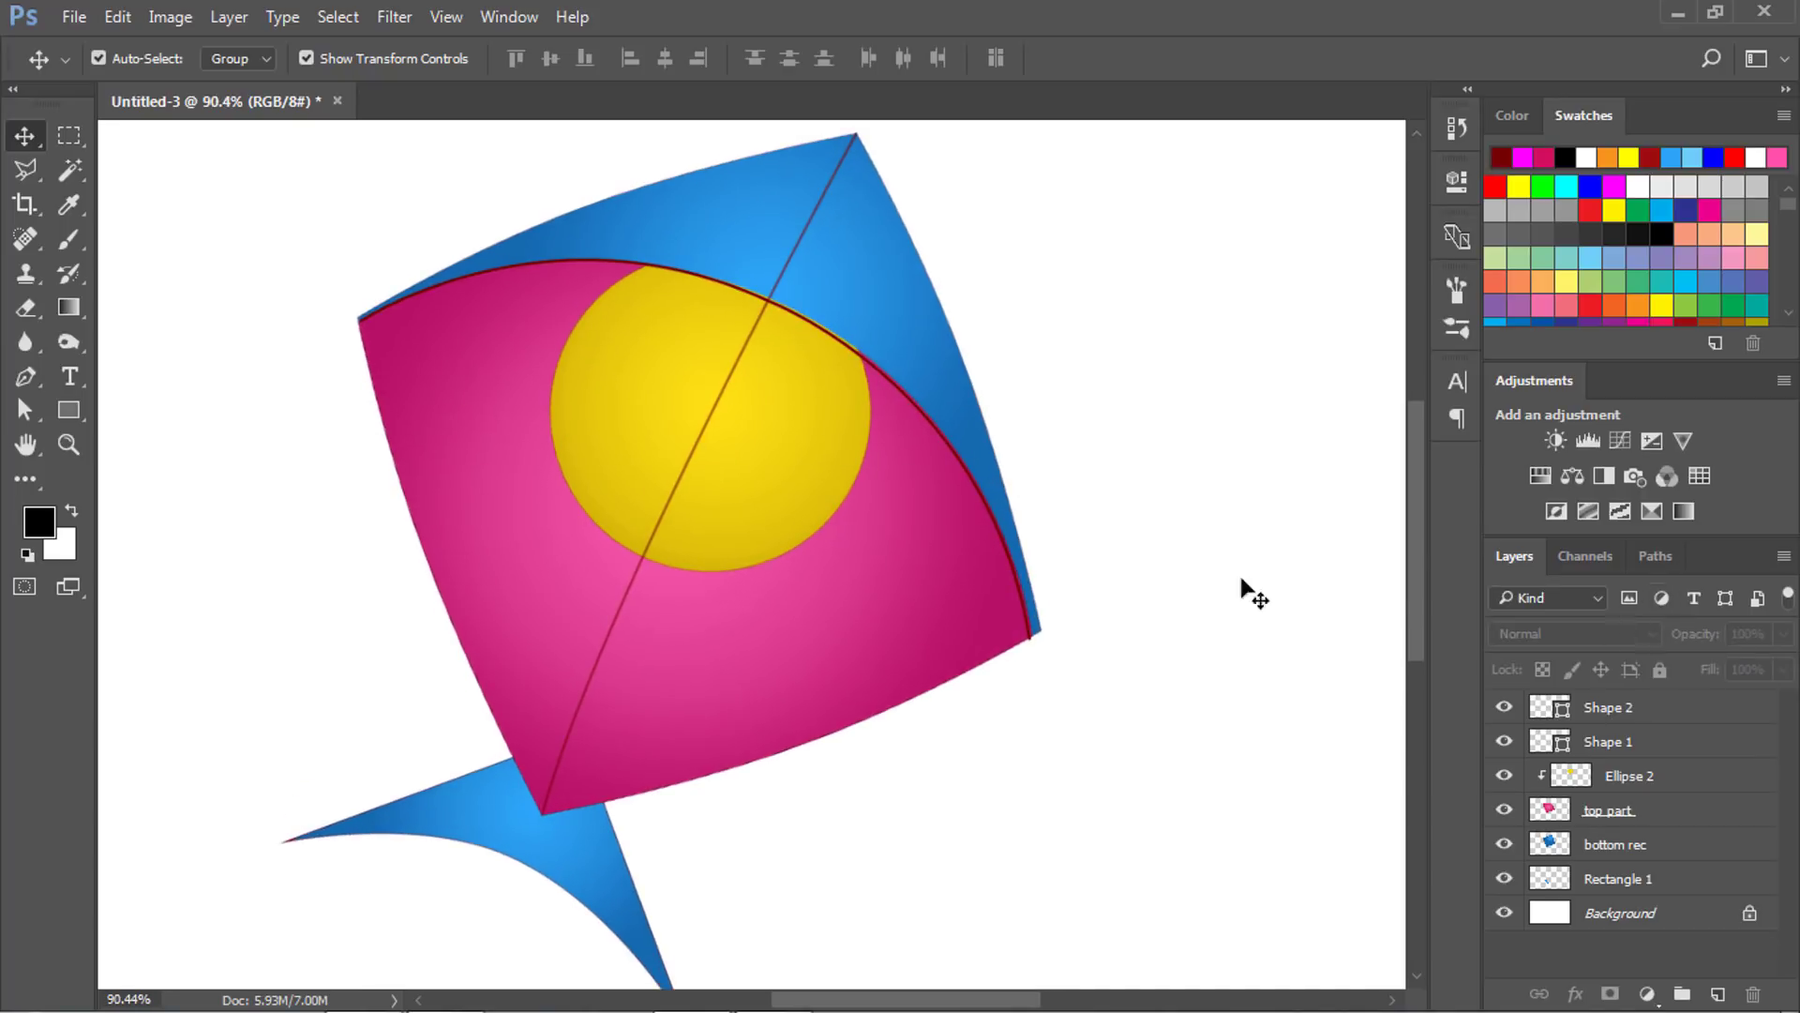
left_click(1648, 717)
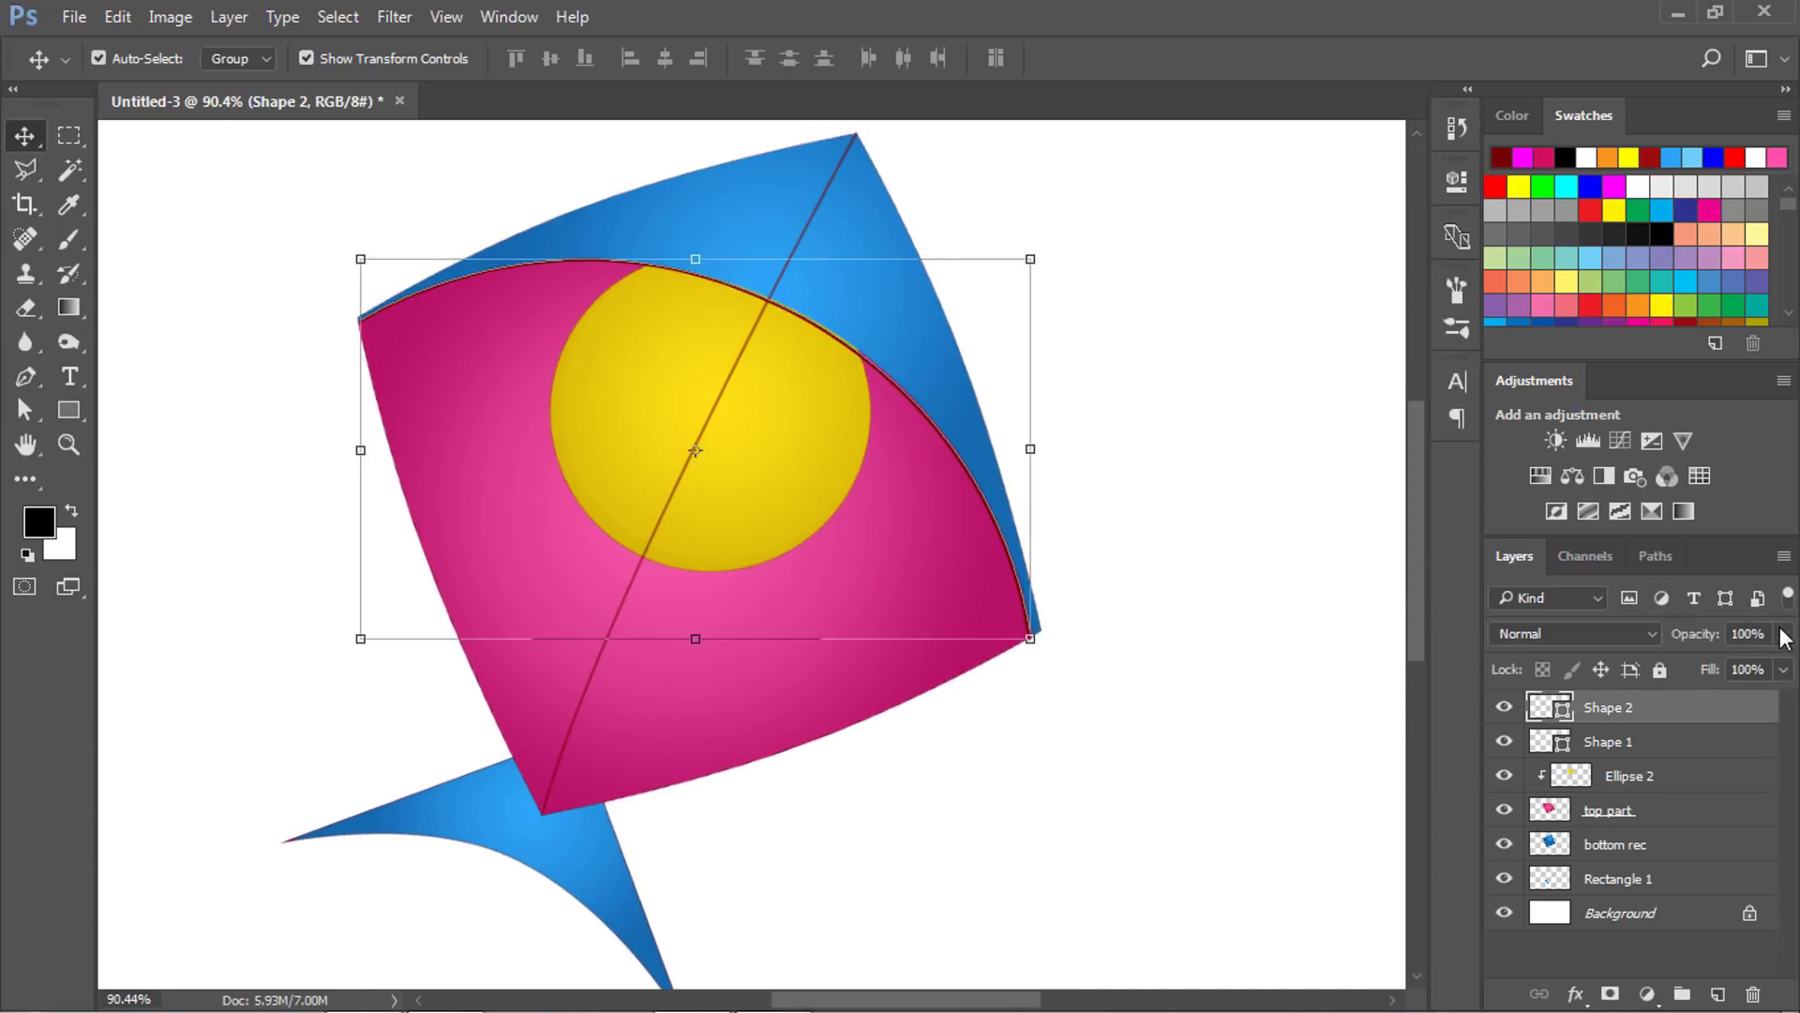
left_click(1784, 633)
left_click_drag(1730, 663, 1786, 663)
left_click_drag(1175, 445, 1263, 535)
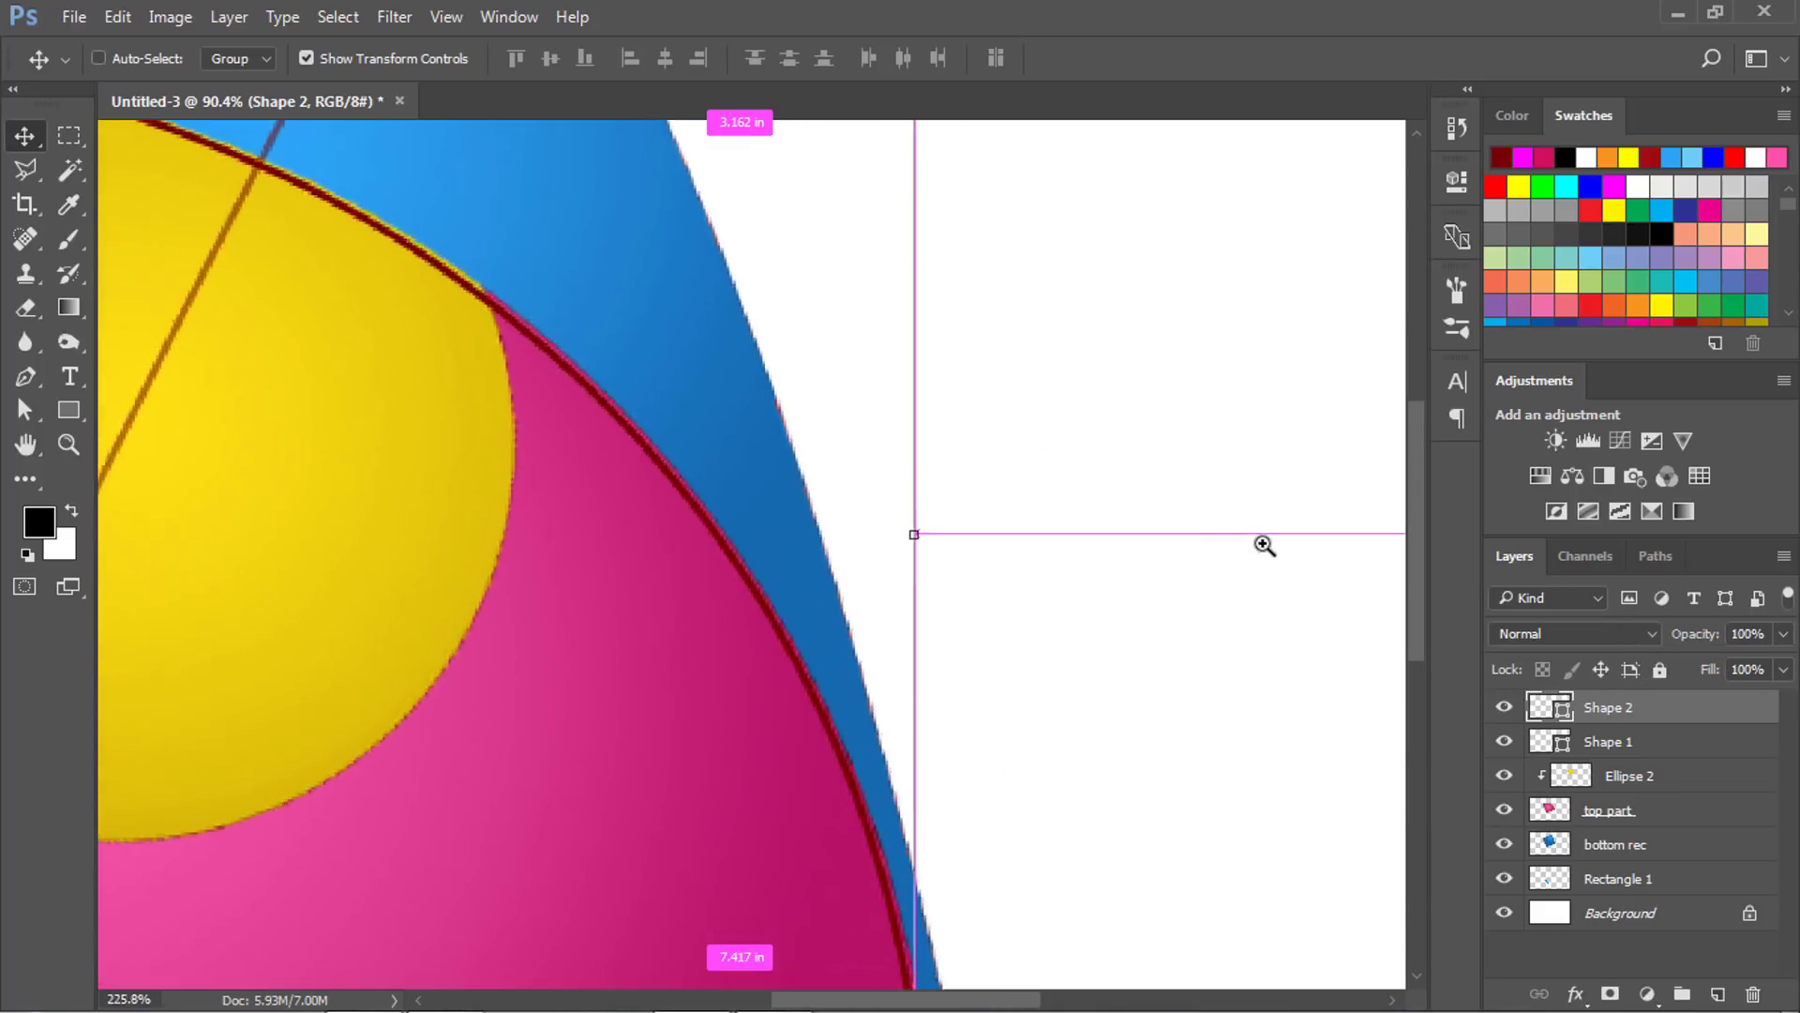
mouse_move(897, 478)
left_mouse_down()
mouse_move(603, 510)
mouse_move(957, 534)
mouse_move(807, 553)
left_mouse_up()
Rasterize the Shape 2 and Shape 1 layers, then reselect Shape 2.
right_click(1714, 710)
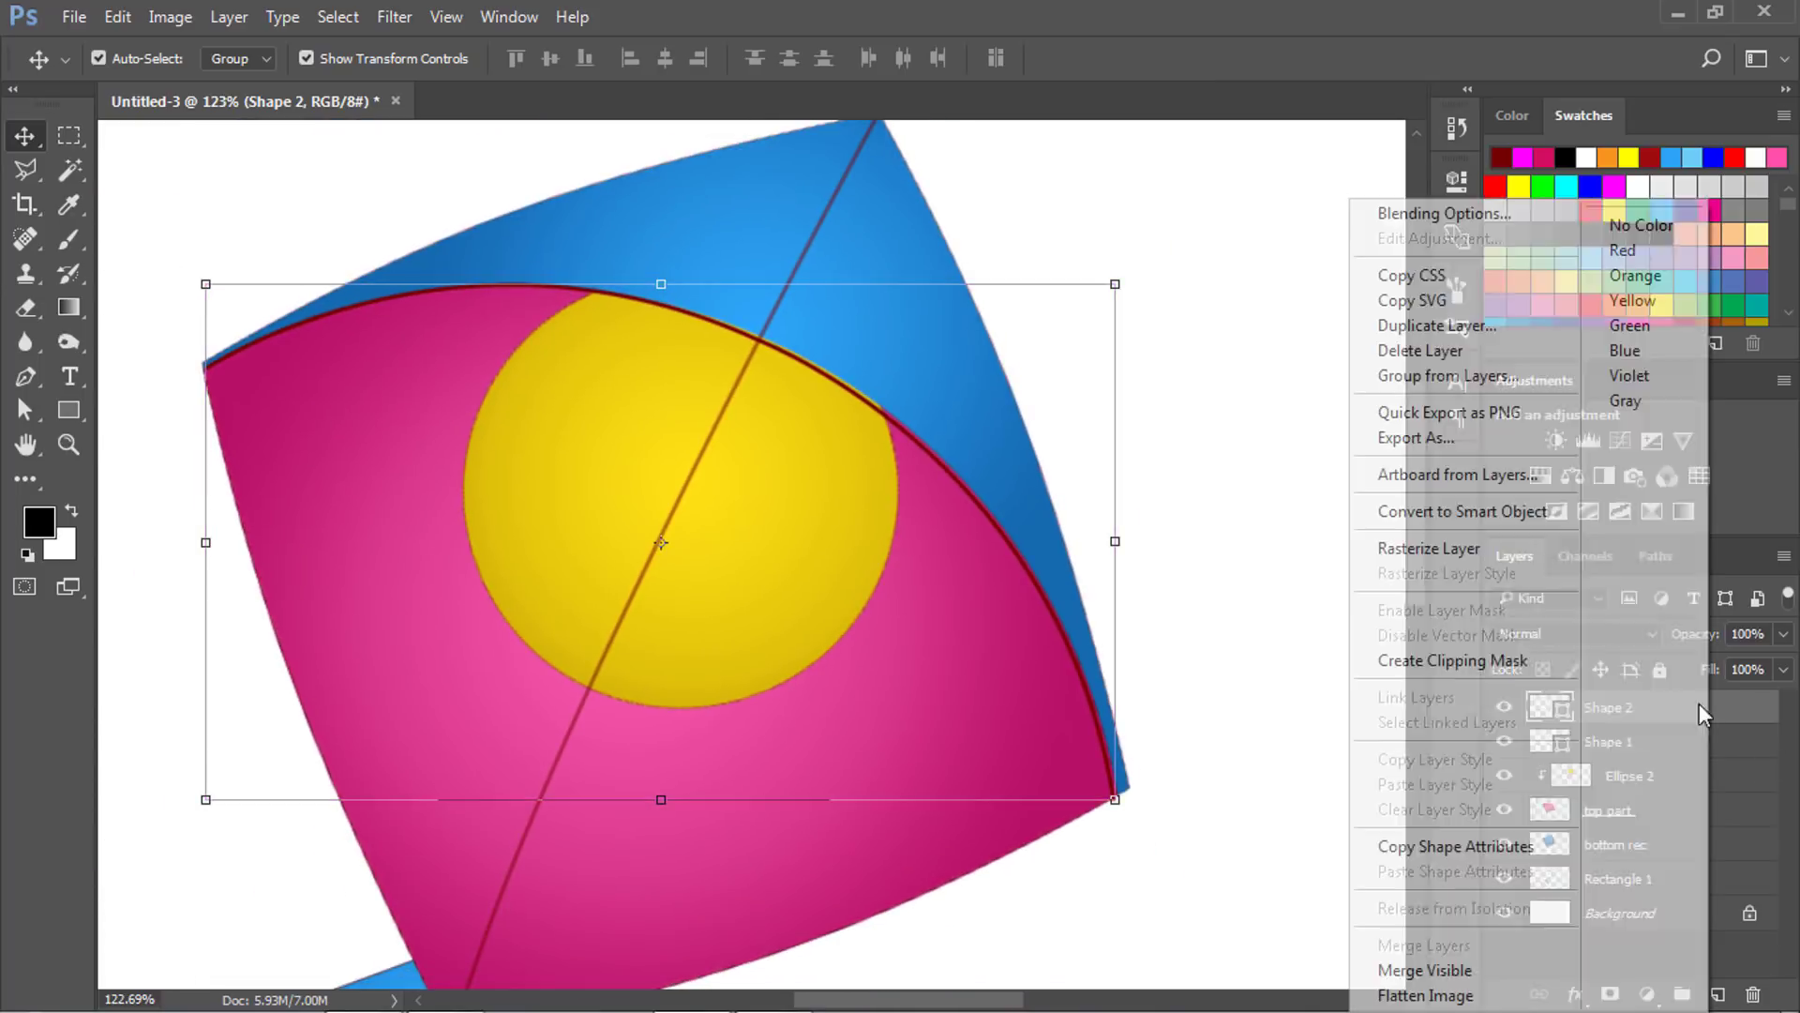
left_click(1407, 544)
left_click(1679, 741)
right_click(1670, 741)
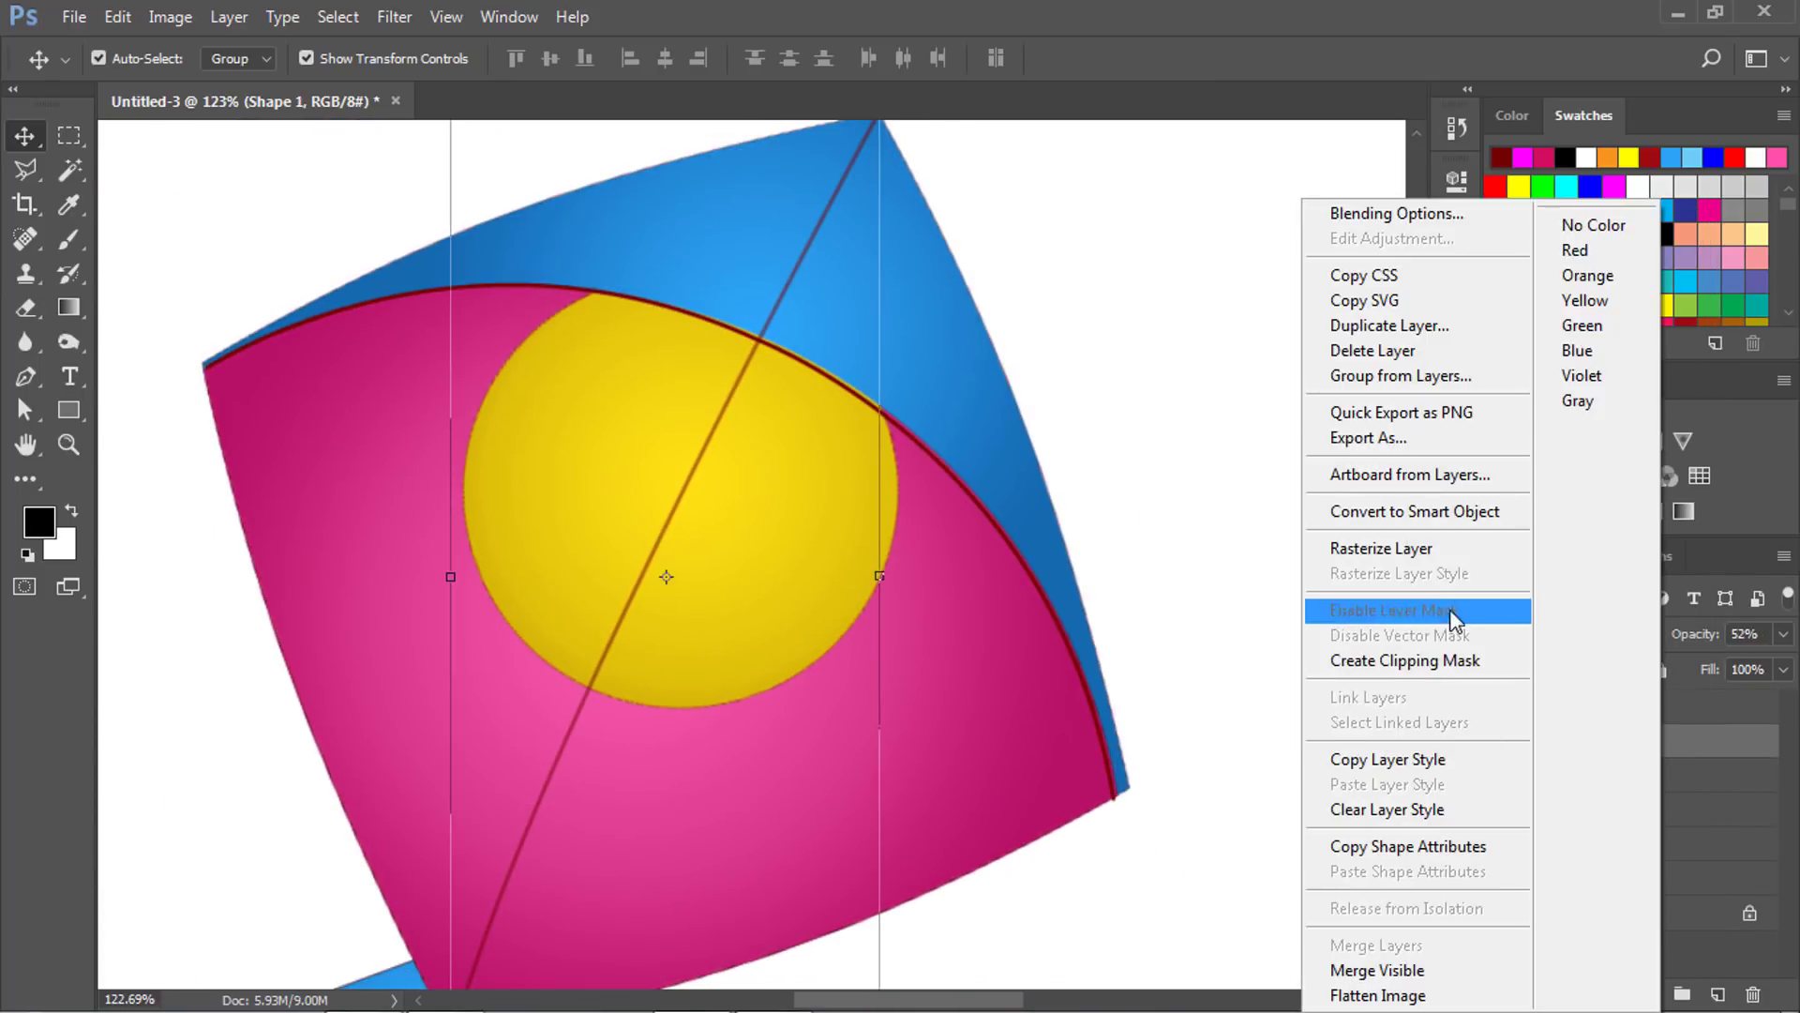
left_click(1351, 547)
left_click(1660, 710)
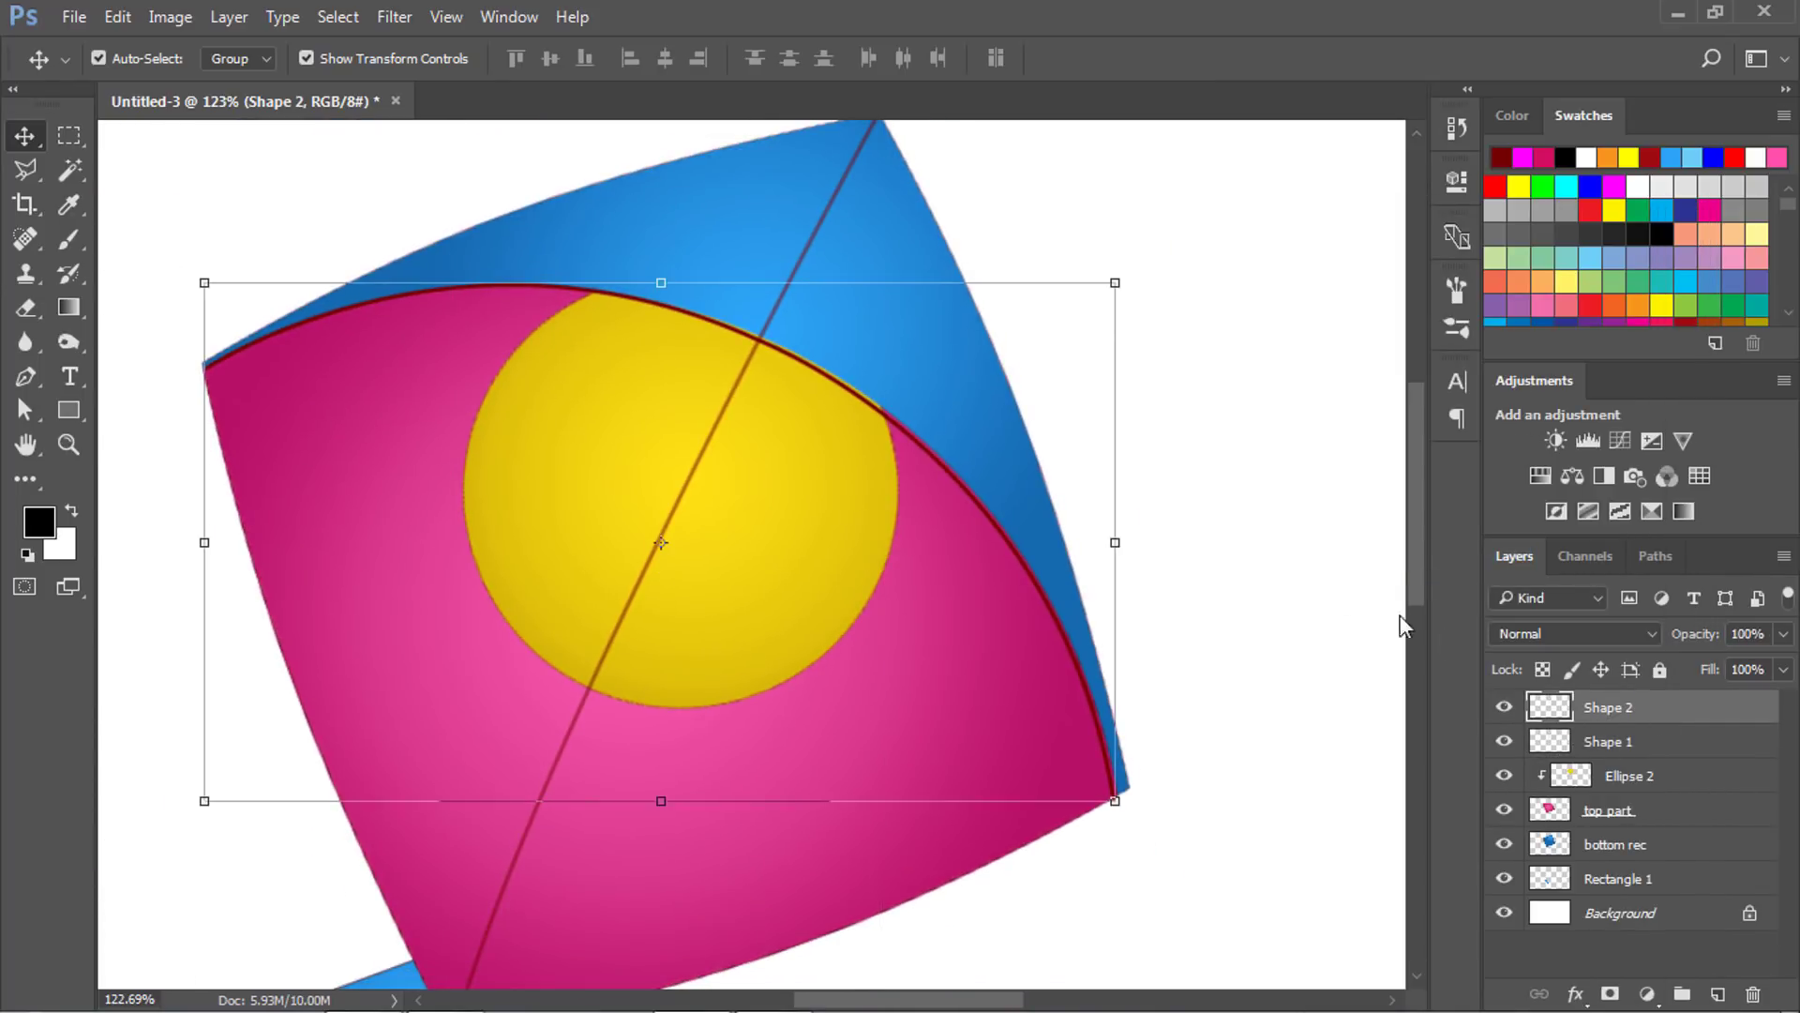
Start Puppet Warp on Shape 2 and pin the line's lower tip and left corner.
left_click_drag(791, 333, 803, 342)
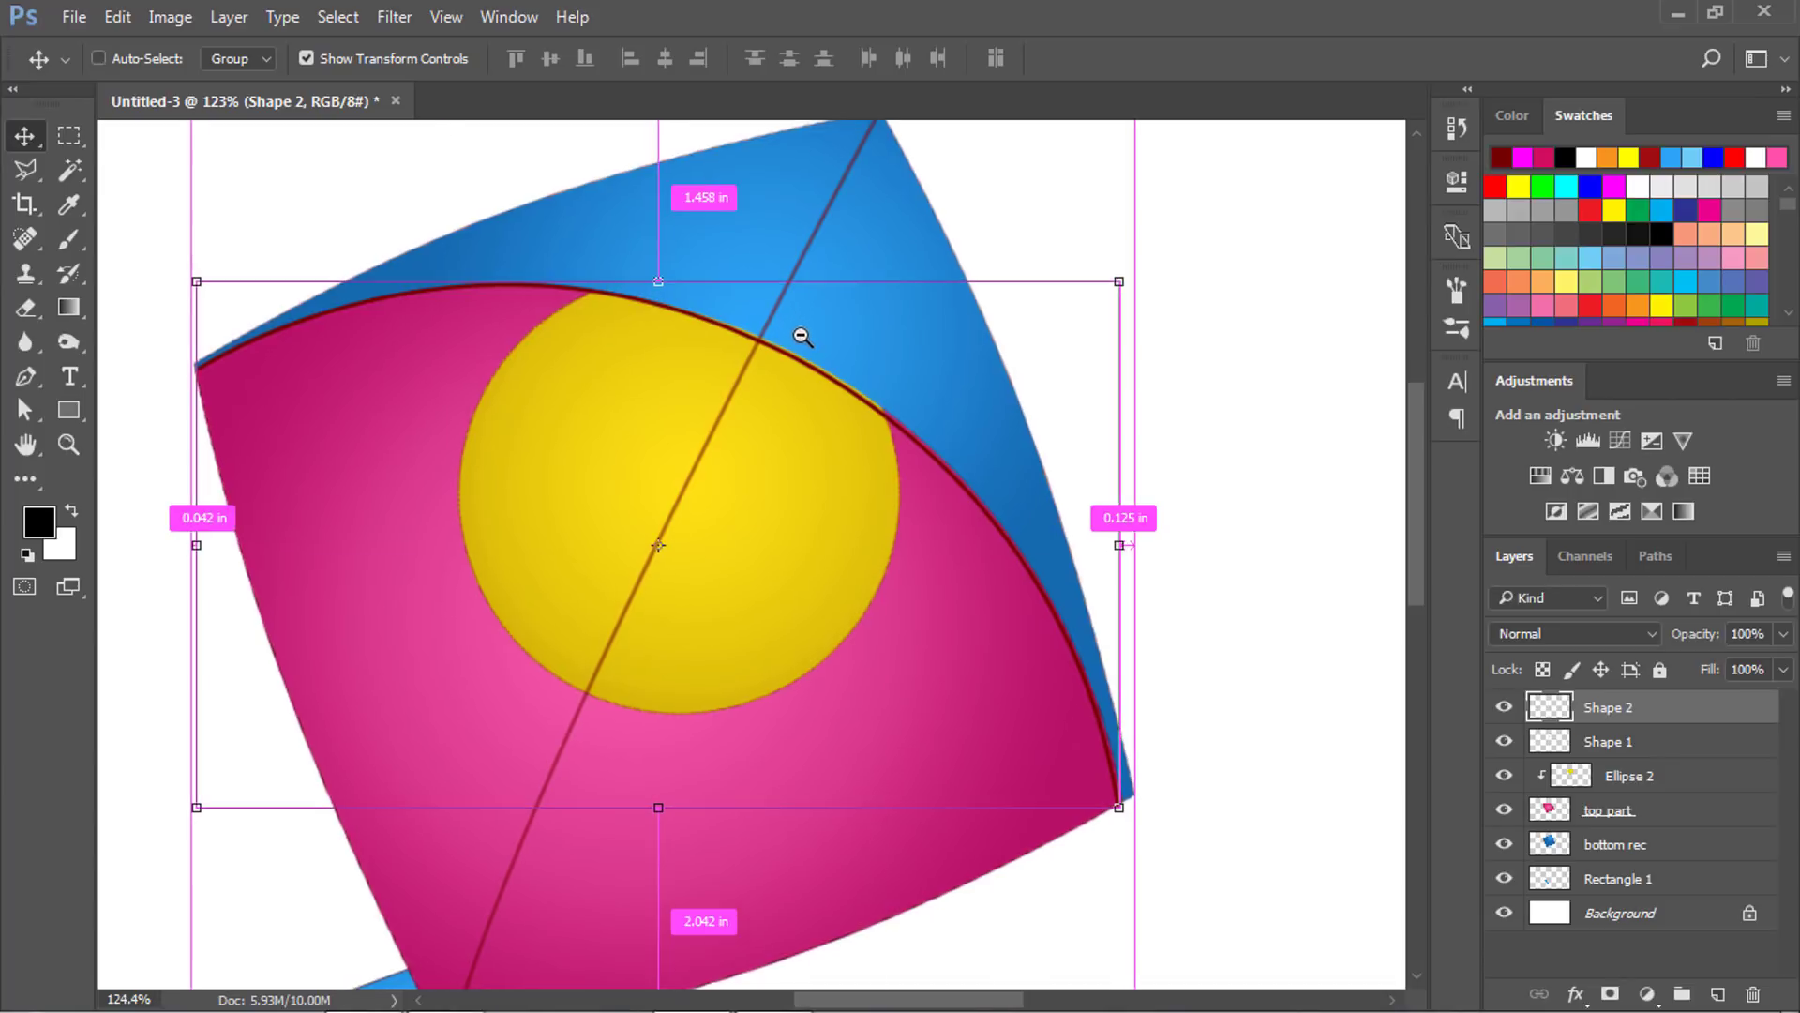
left_click(118, 17)
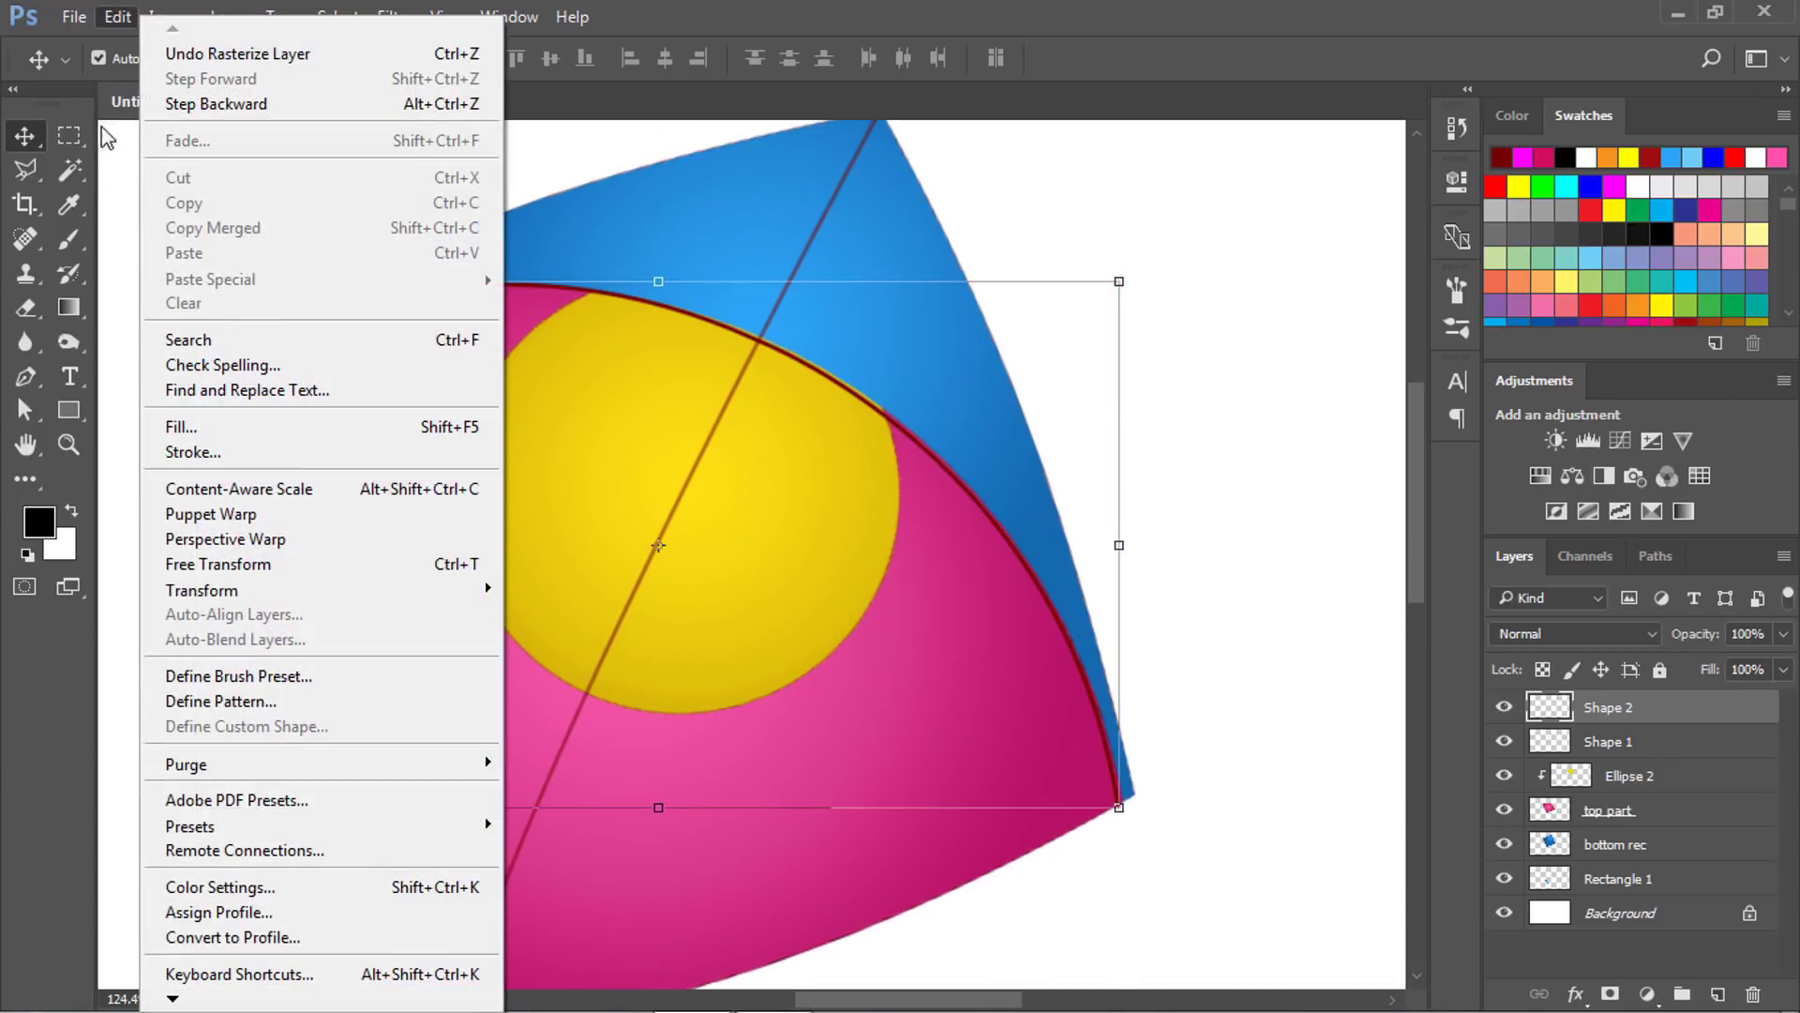
left_click(258, 518)
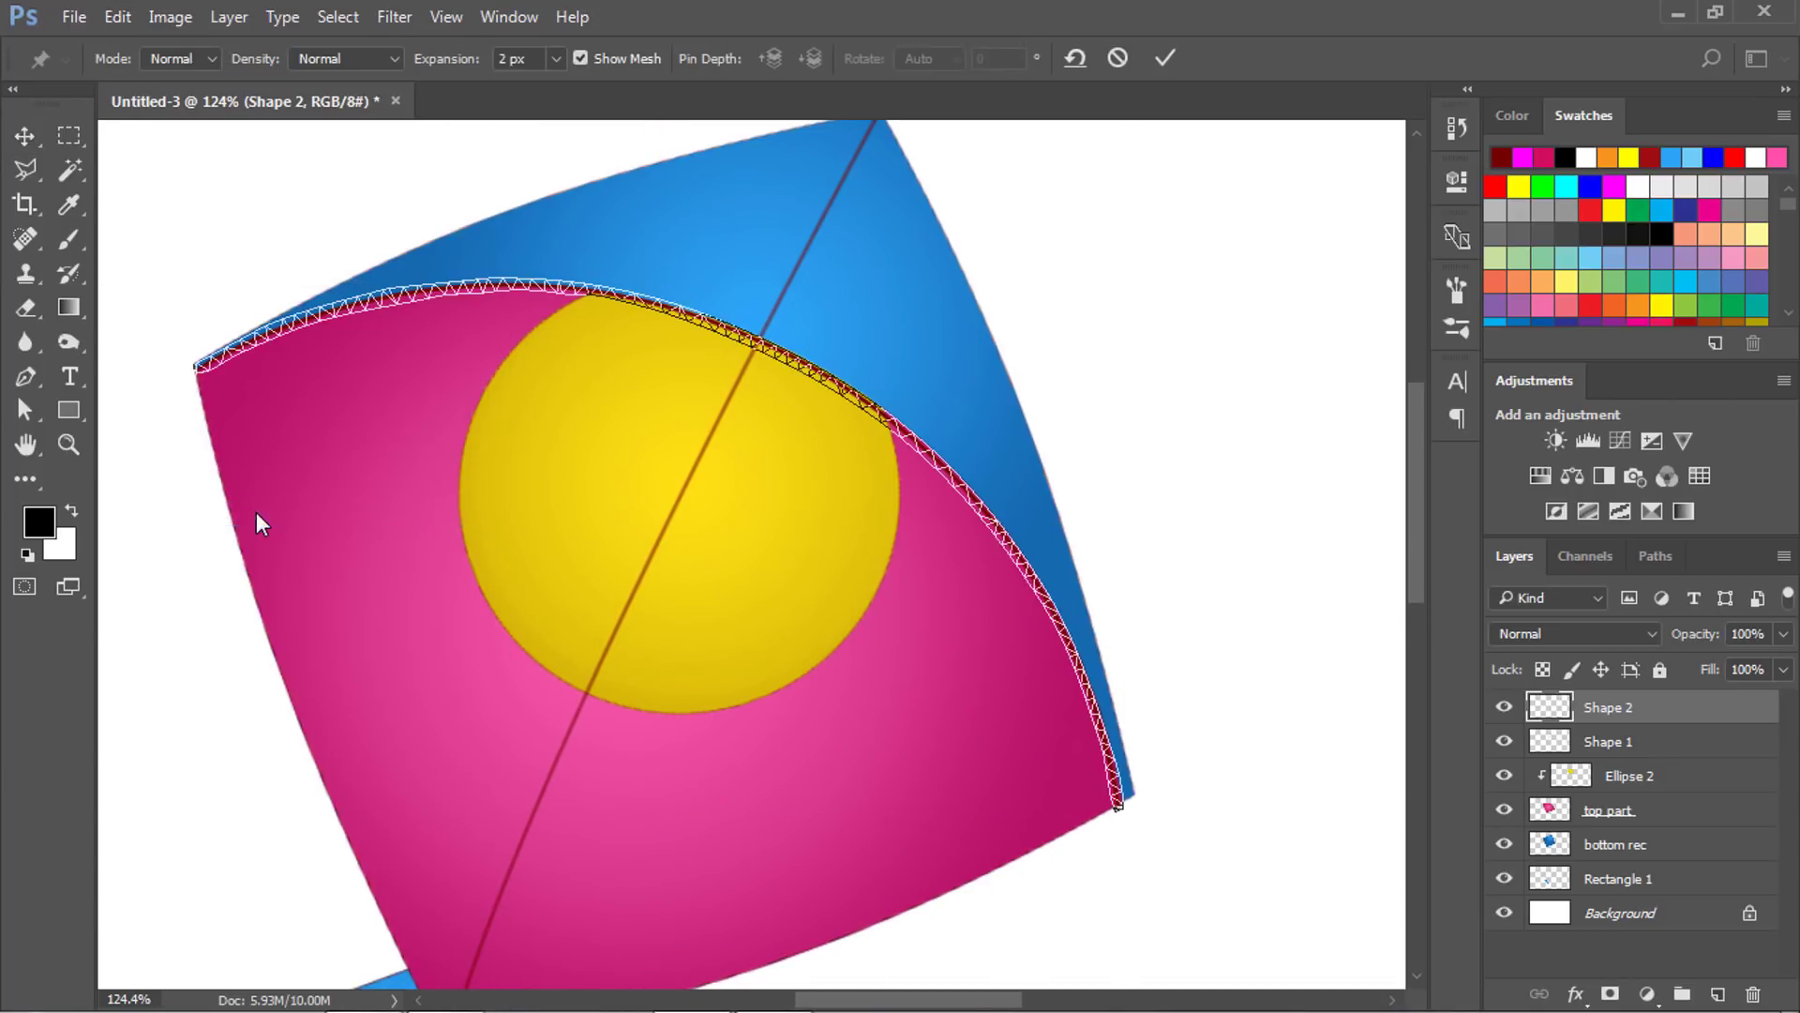
left_click(1057, 557)
left_click(1110, 672)
left_click(973, 518)
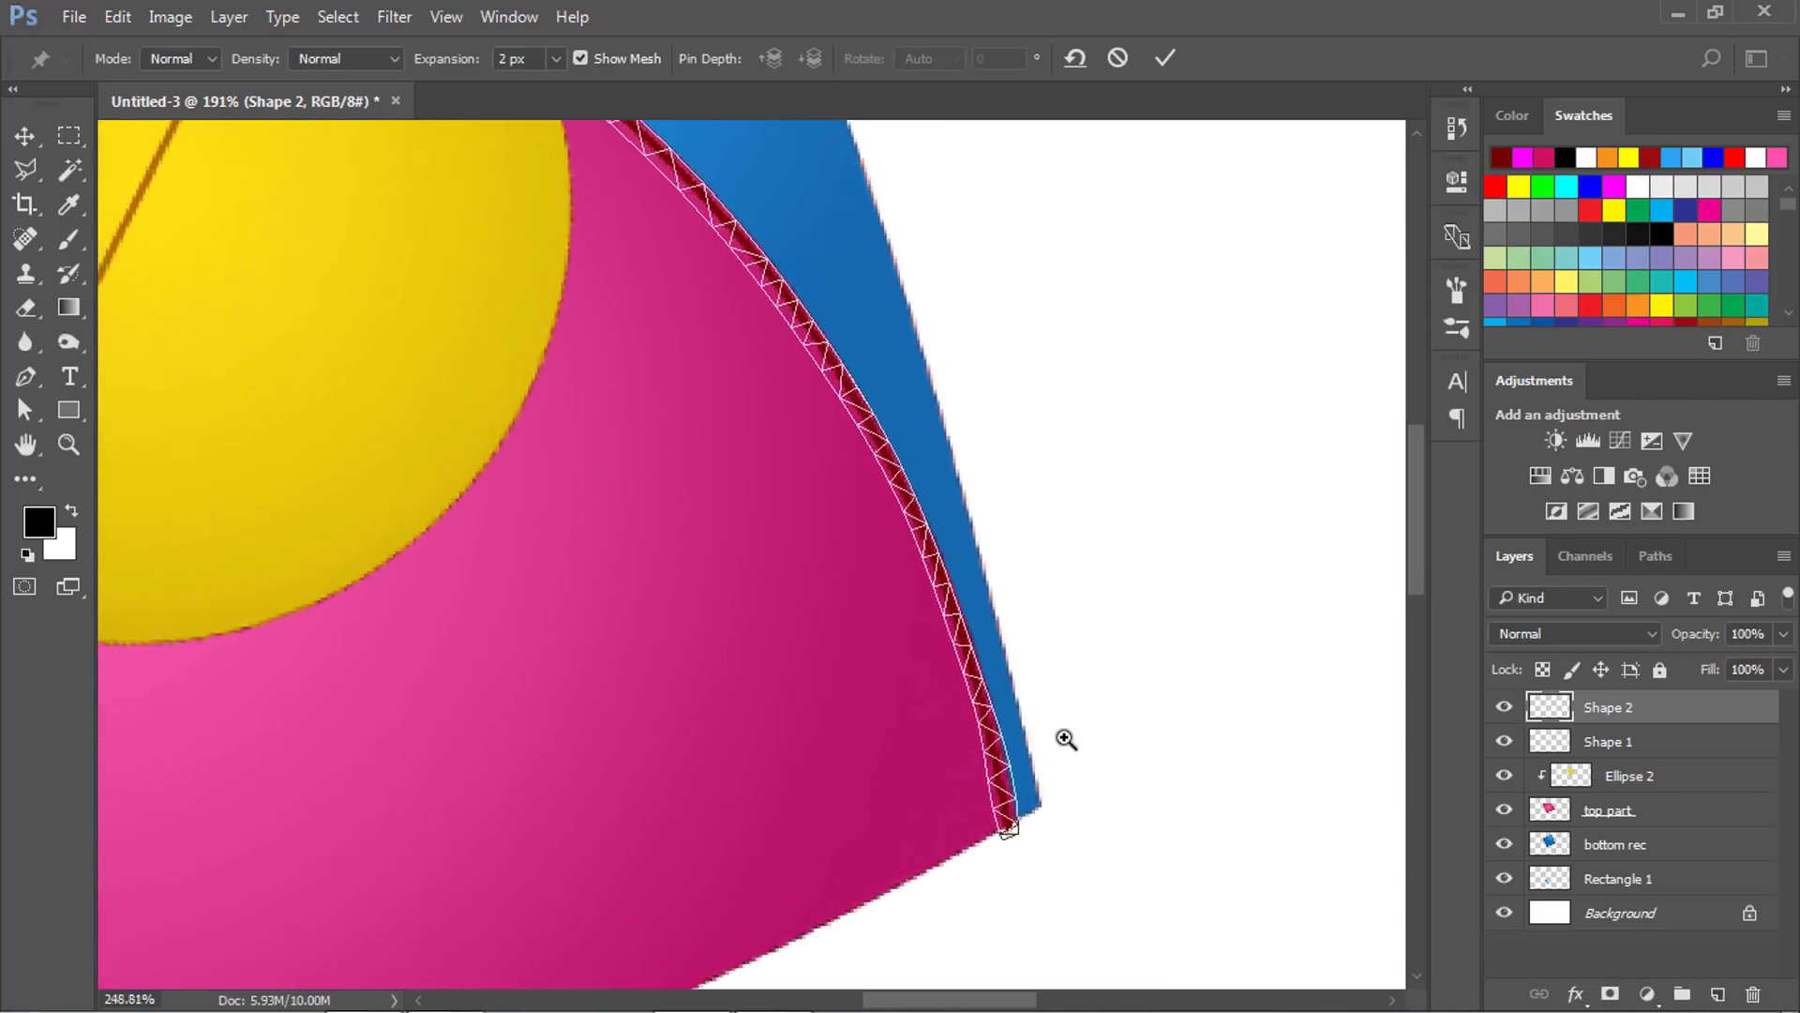
left_click(1008, 825)
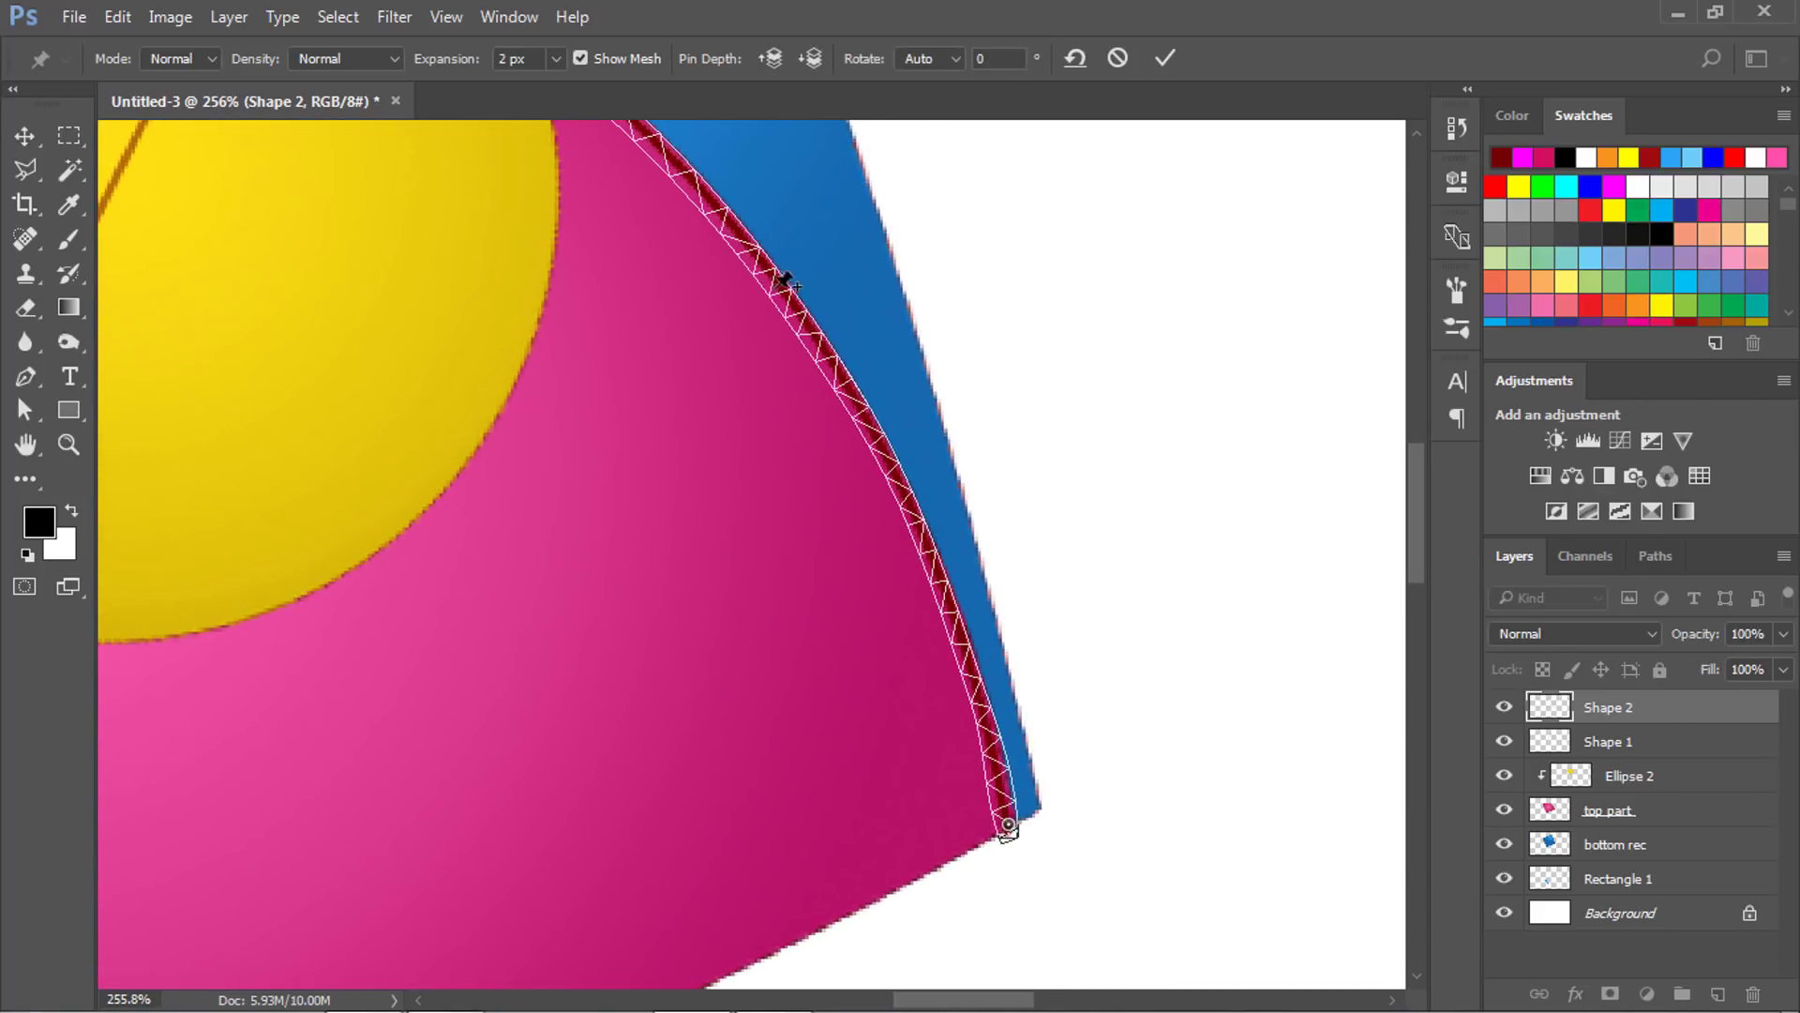
scroll(956, 615, "down", 2)
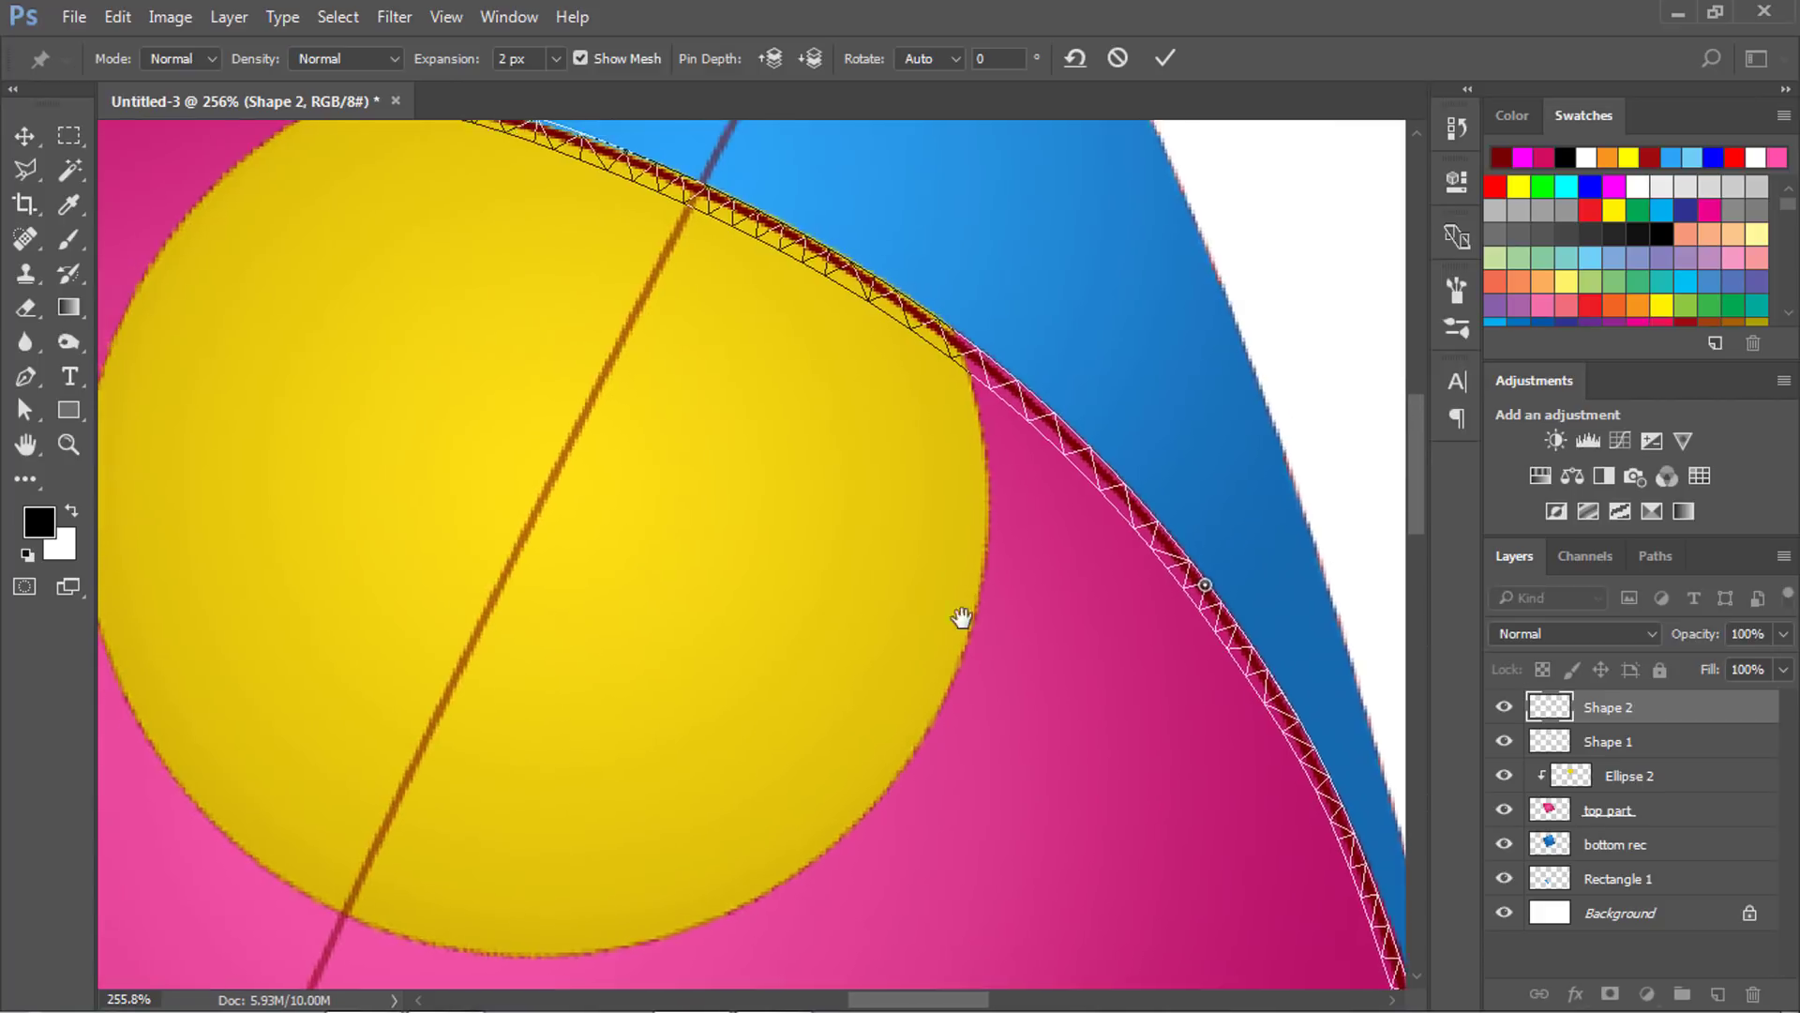
scroll(824, 603, "down", 2)
left_click_drag(274, 439, 399, 420)
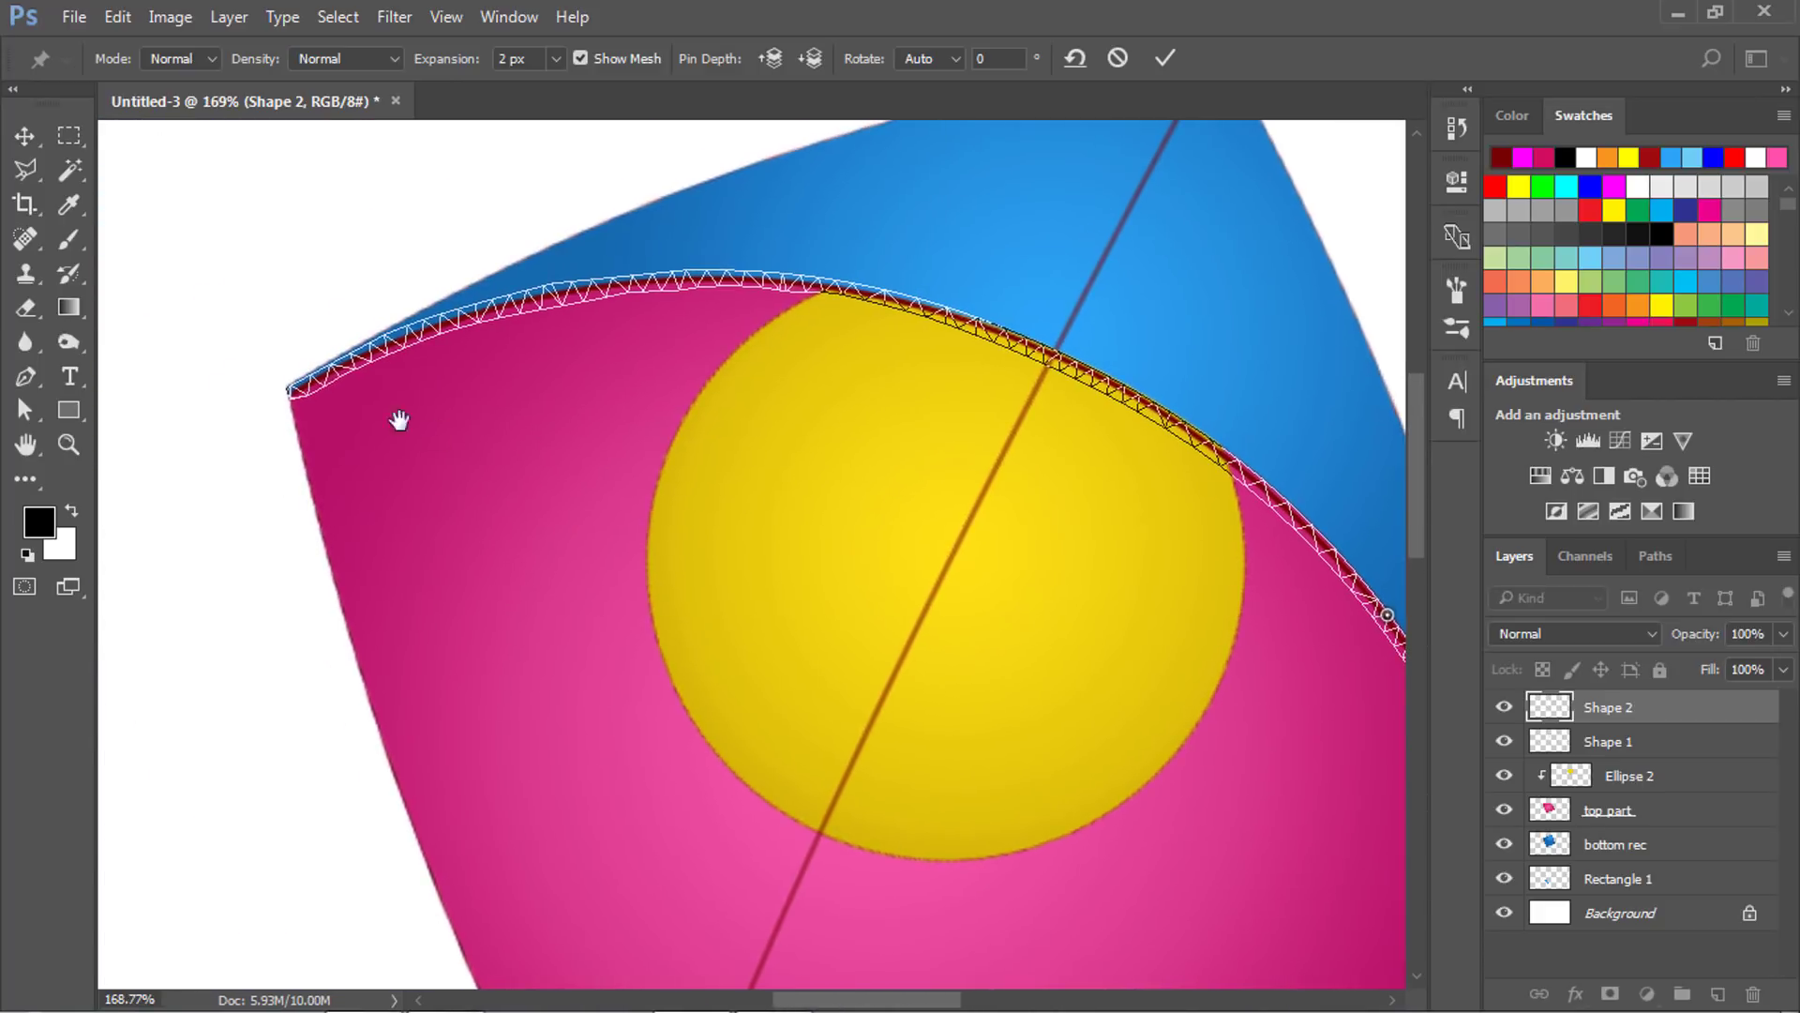
left_click(297, 385)
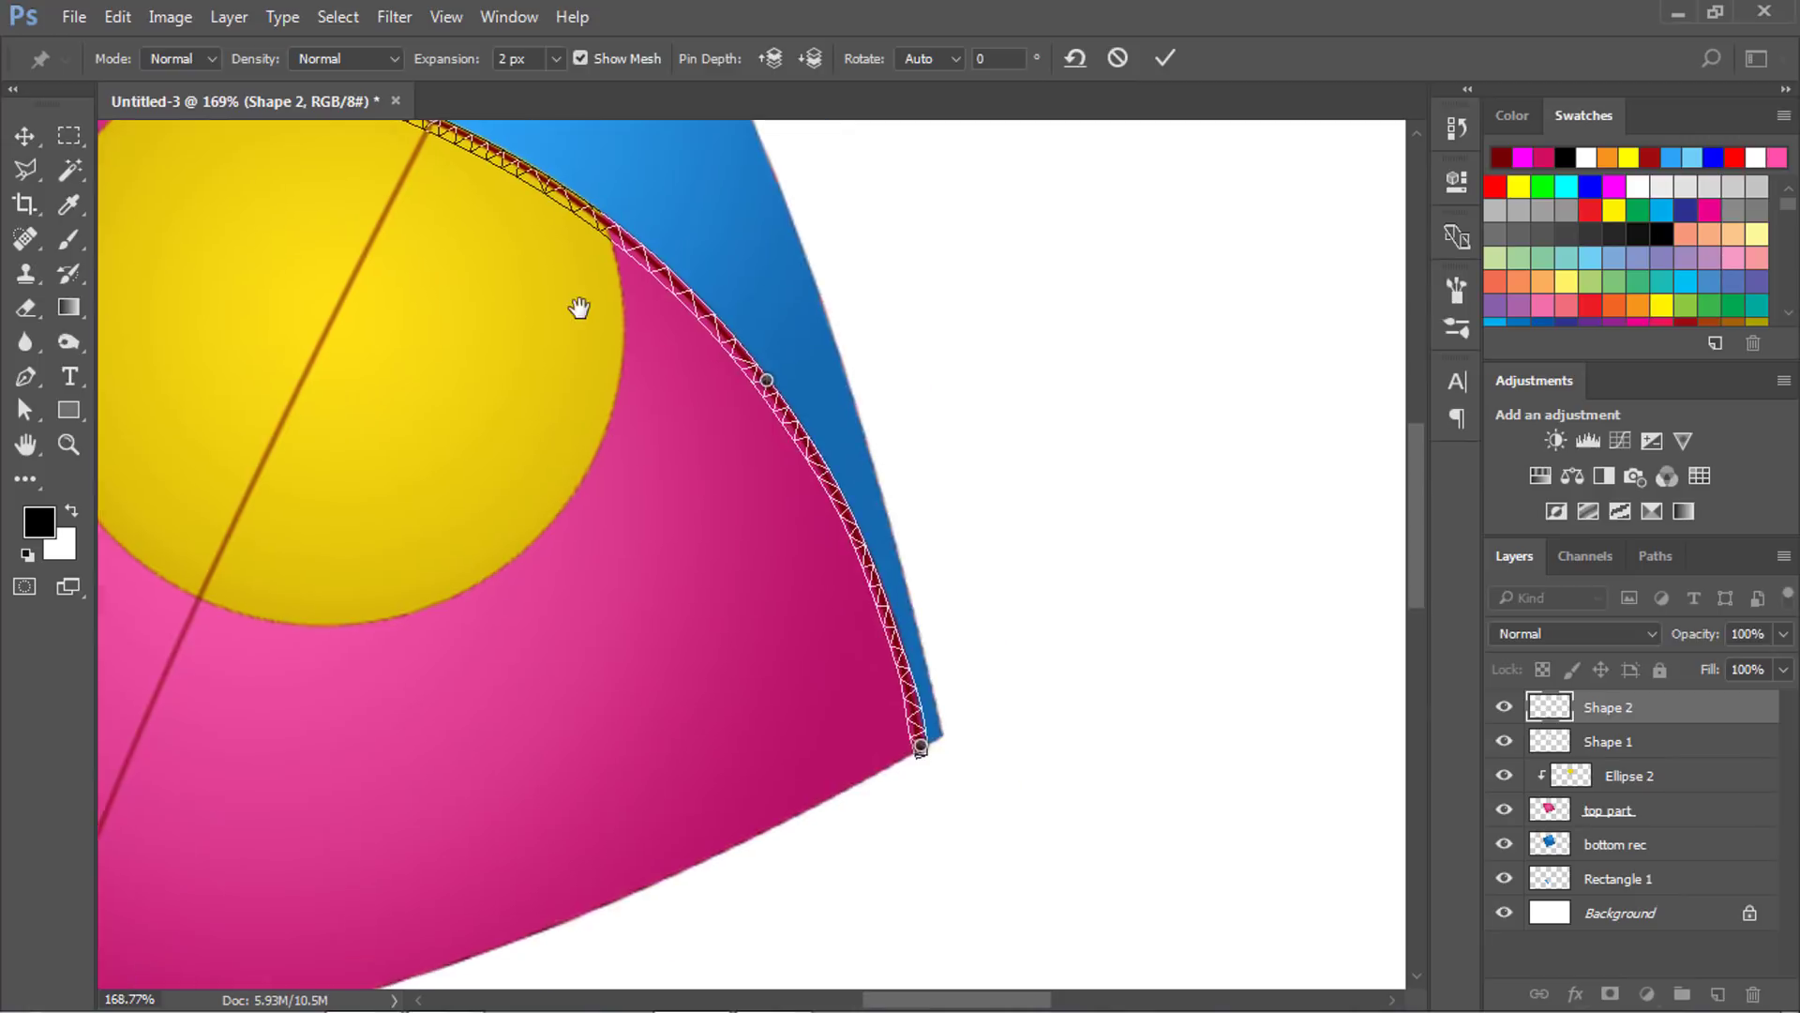
Pull the line's lower end out to the blue tip and pin it along the edge.
scroll(578, 306, "up", 2)
scroll(844, 542, "up", 2)
mouse_move(844, 543)
left_mouse_down()
mouse_move(835, 341)
mouse_move(801, 314)
left_mouse_up()
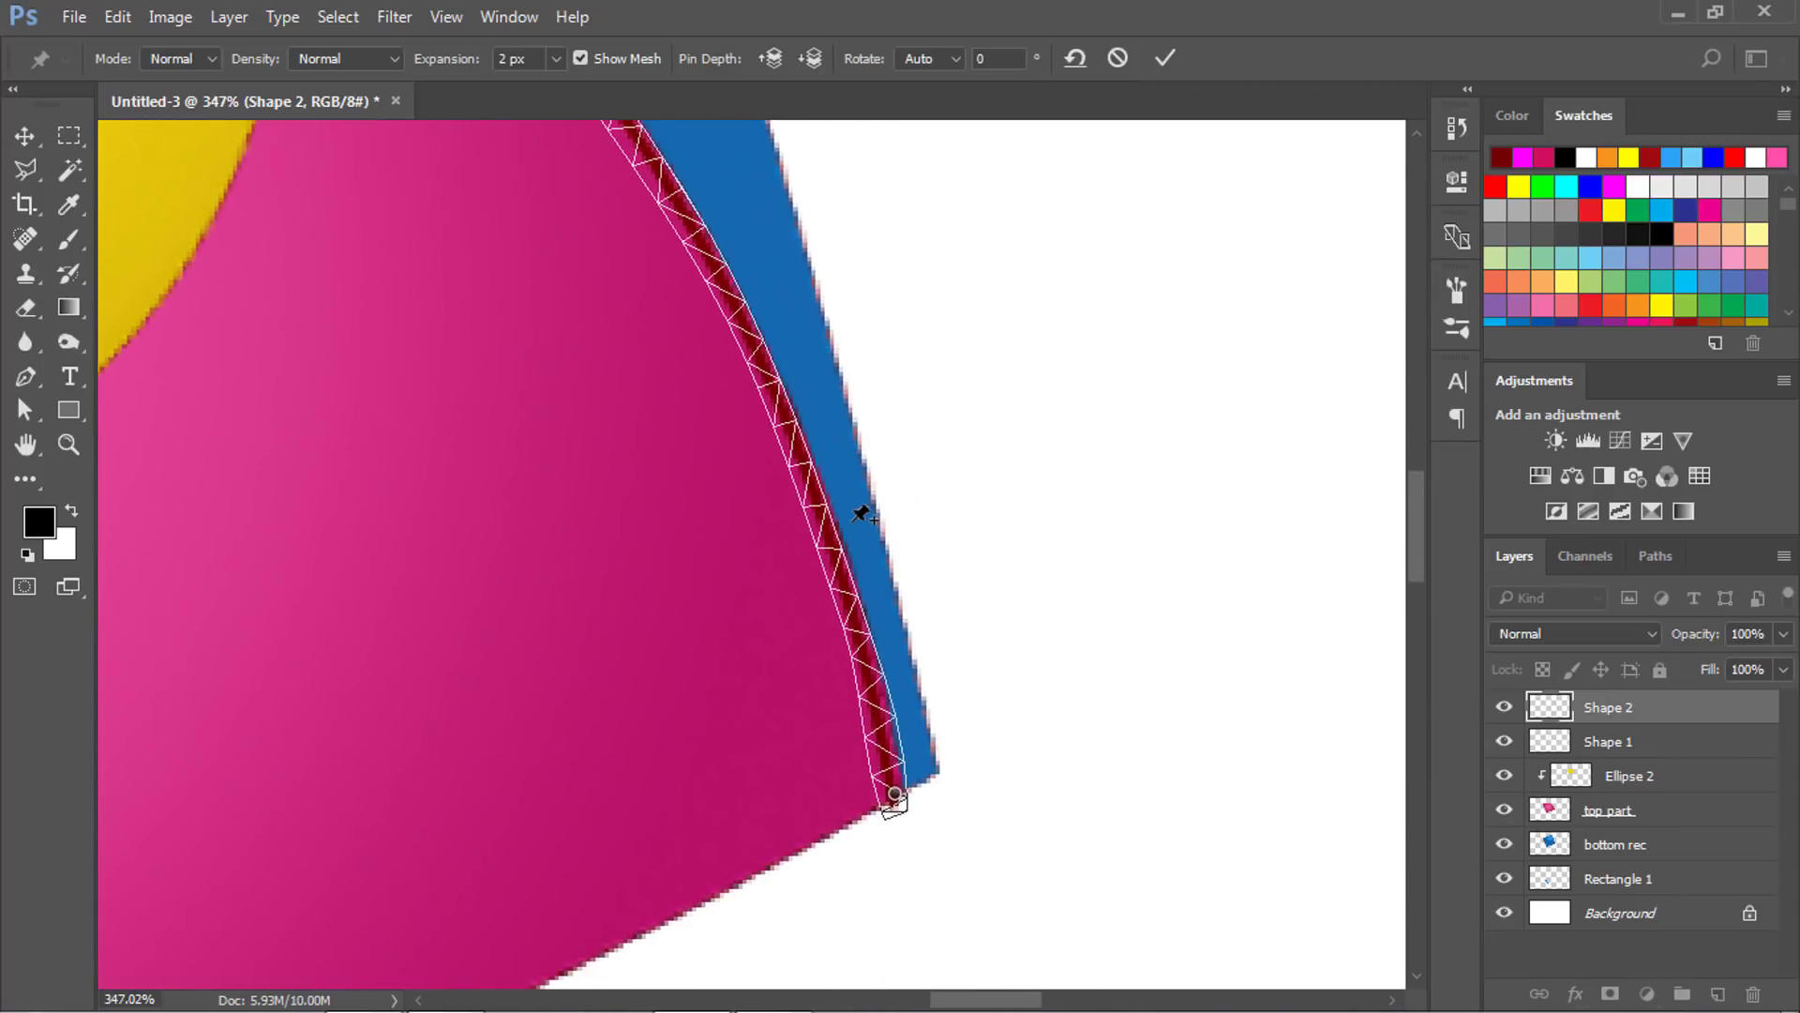
left_click_drag(790, 413, 800, 405)
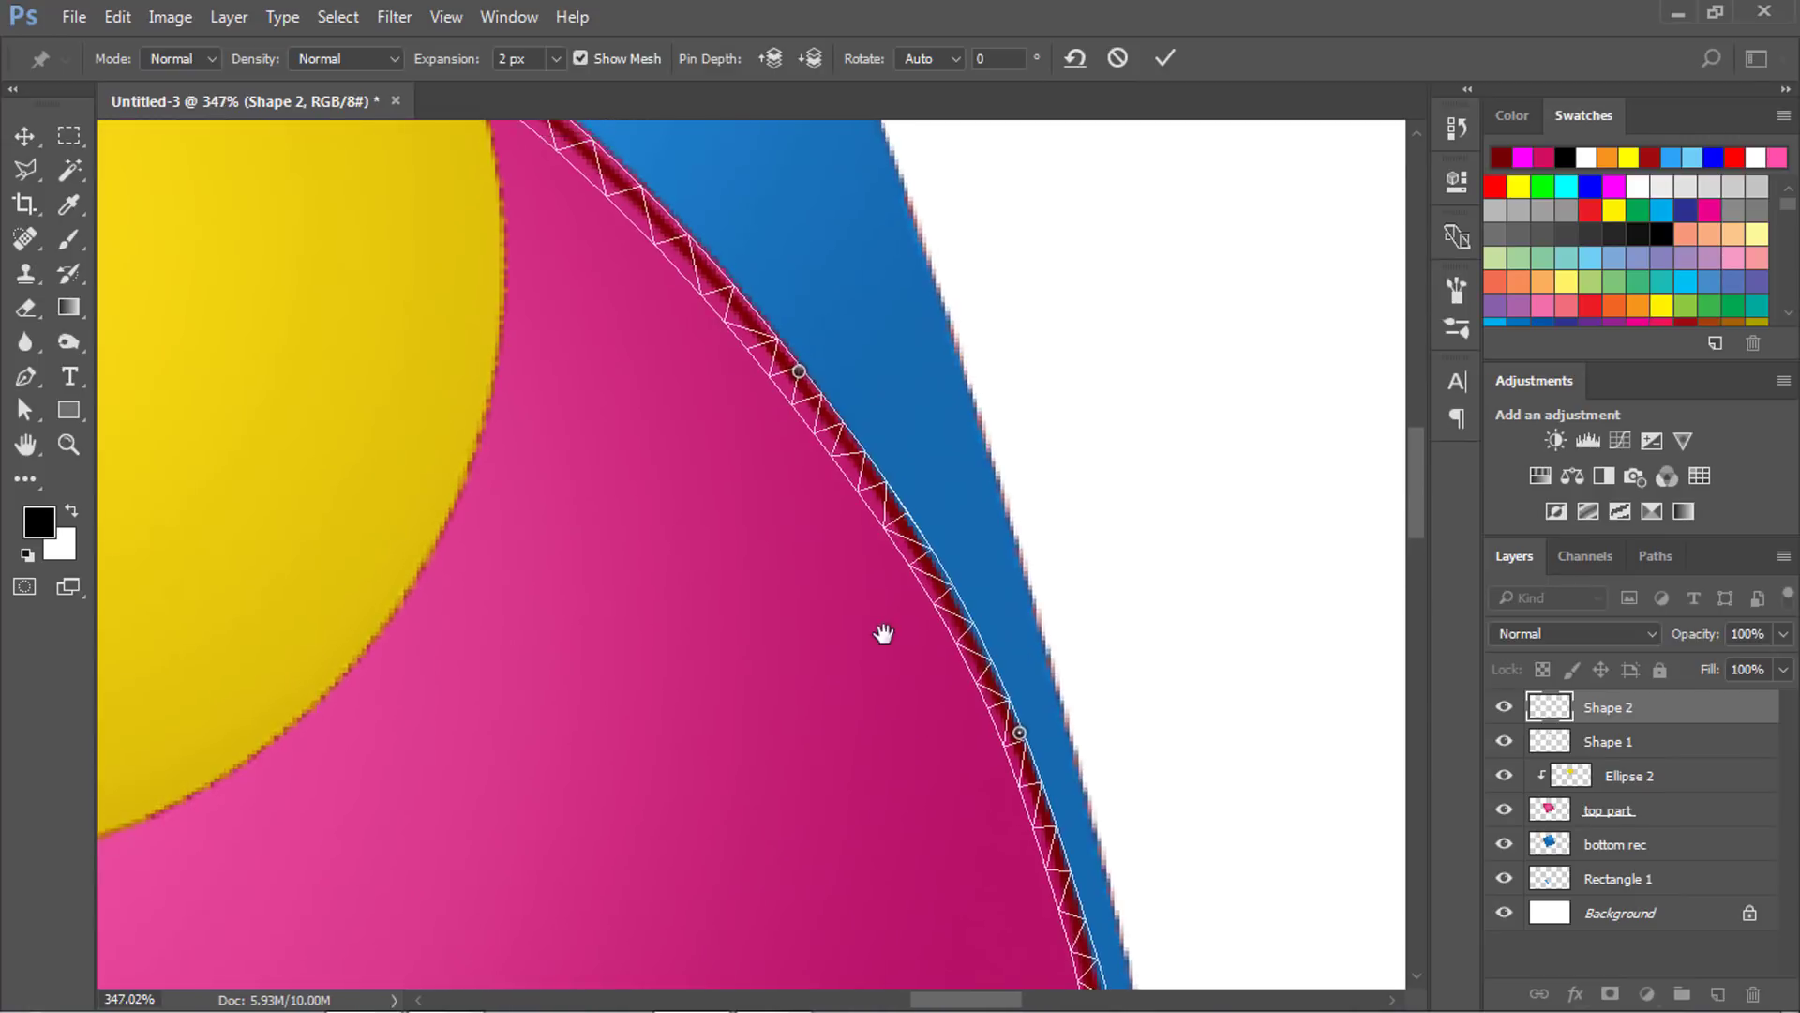
left_click_drag(875, 690, 942, 747)
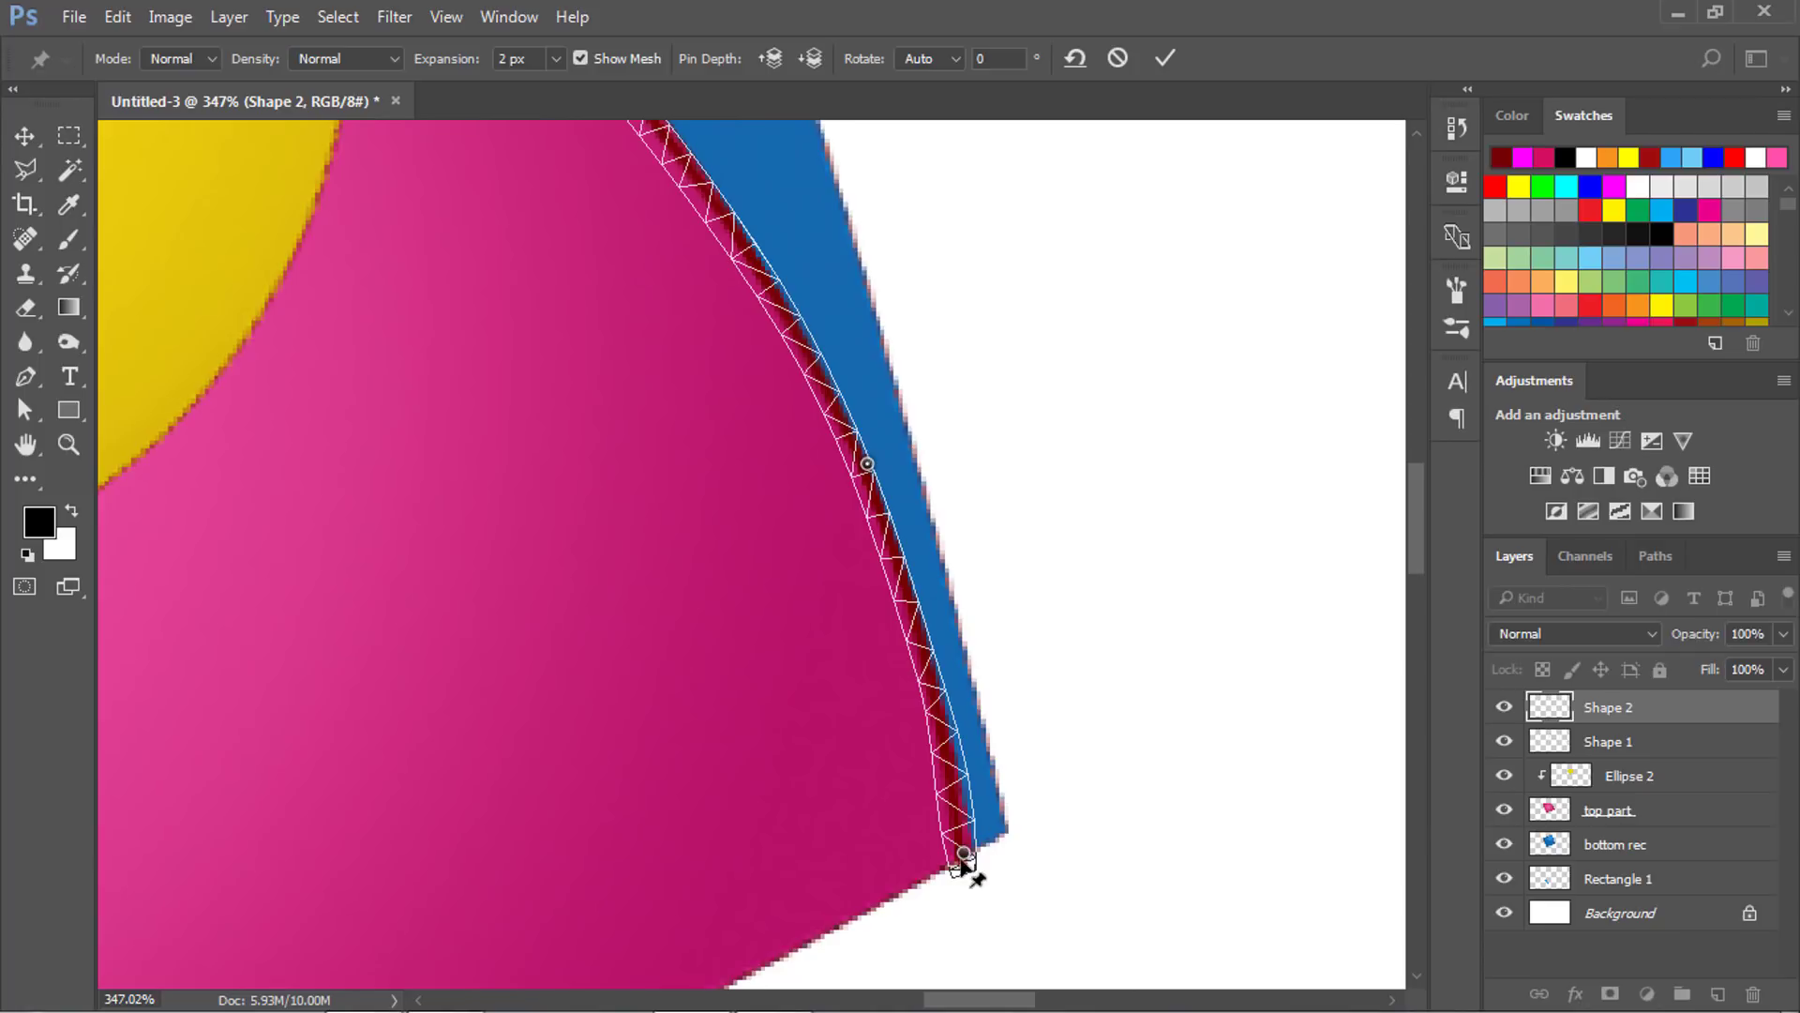
left_click_drag(964, 856, 975, 848)
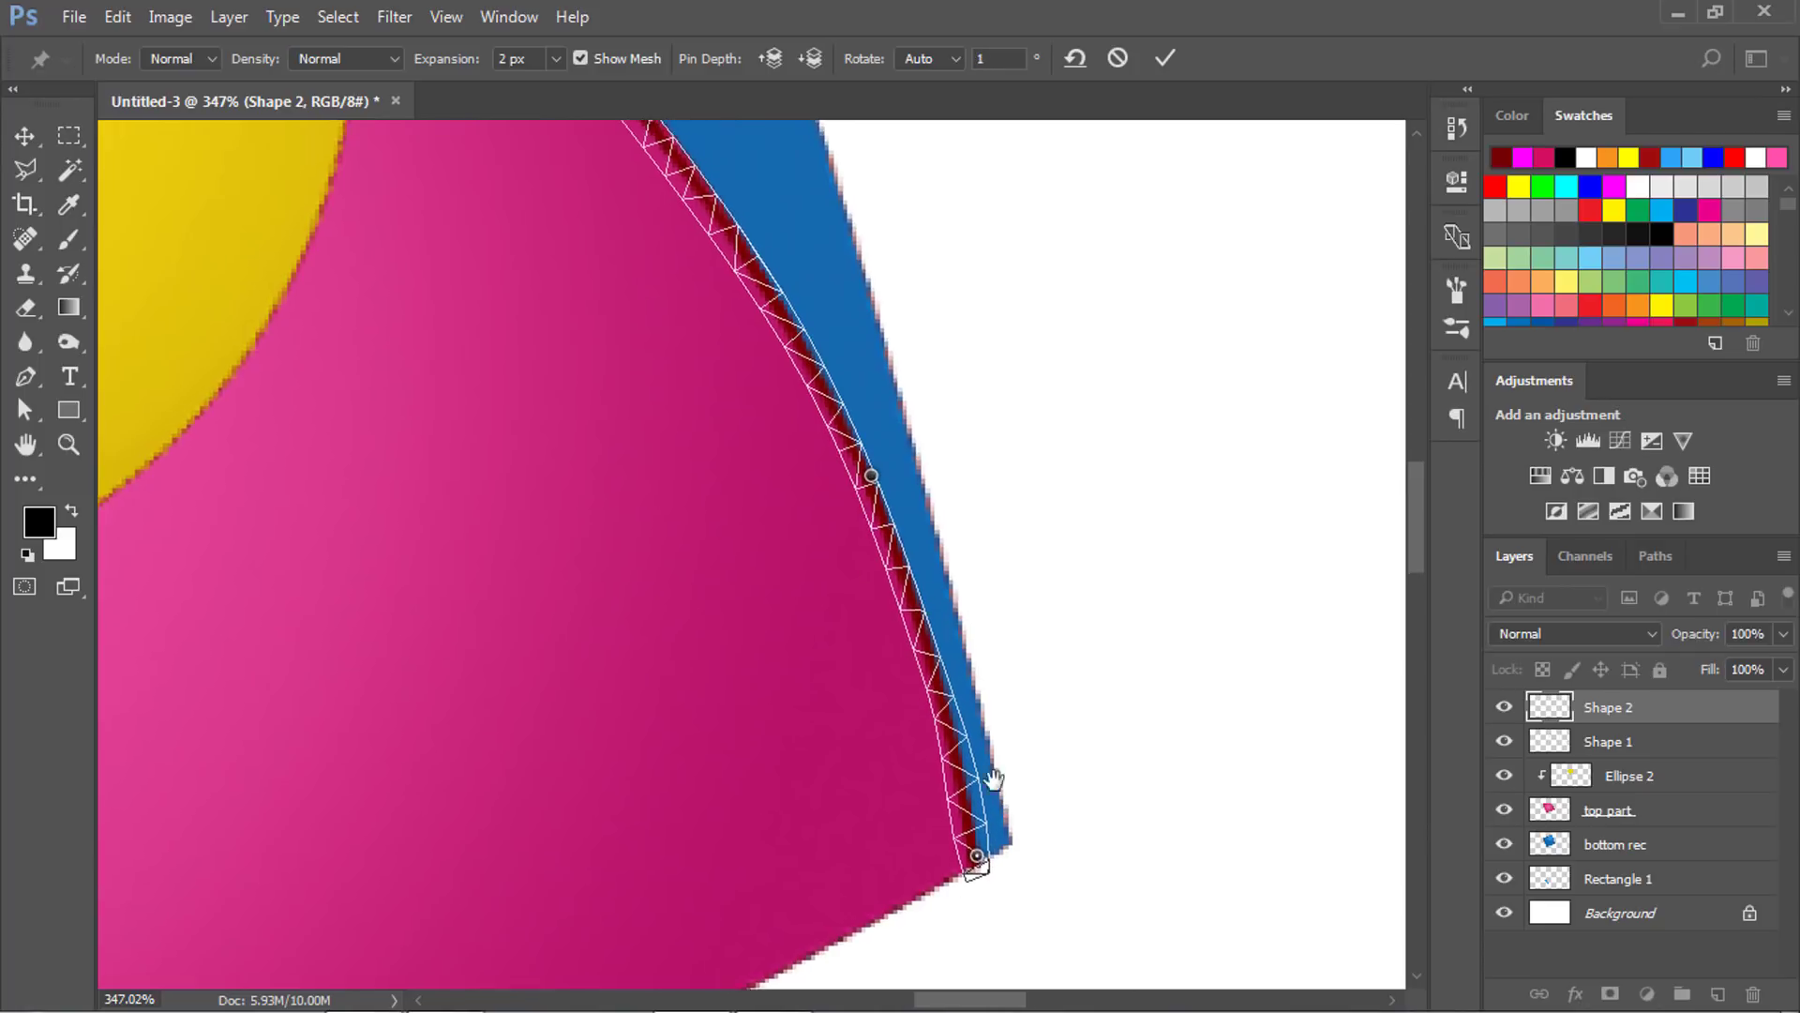
mouse_move(660, 127)
left_mouse_down()
mouse_move(886, 631)
mouse_move(867, 602)
left_mouse_up()
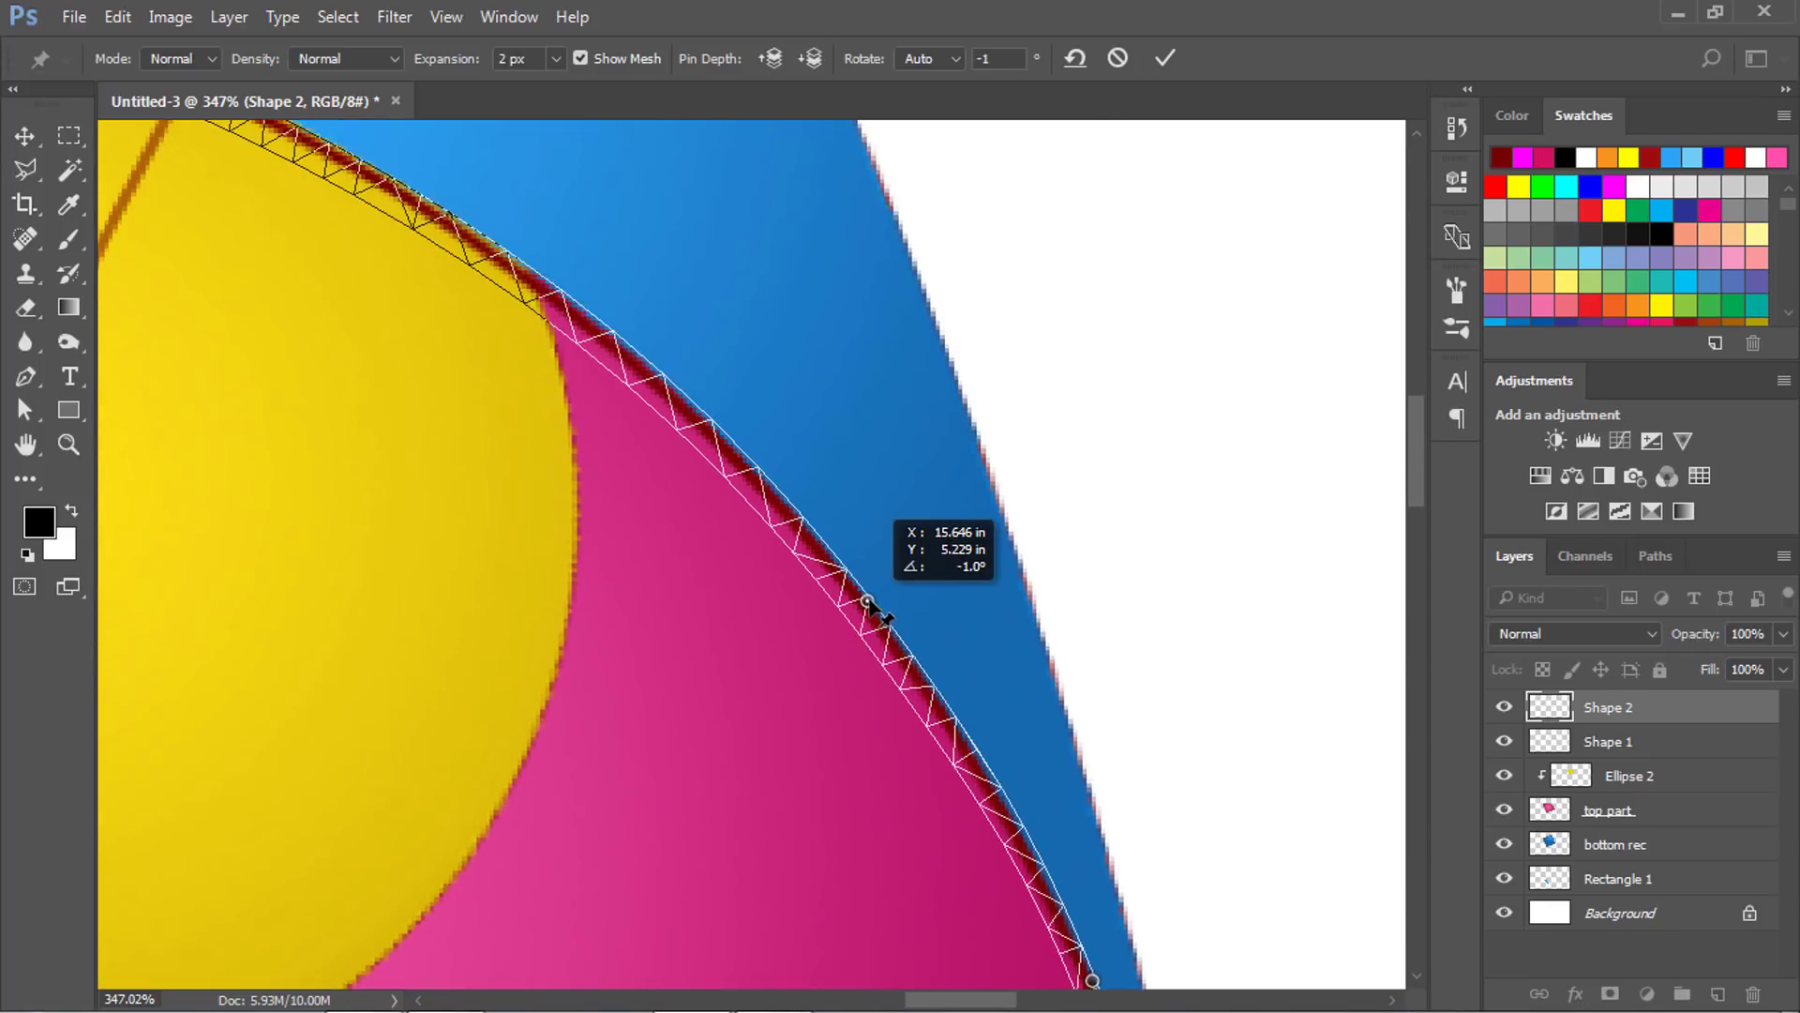
left_click(596, 331)
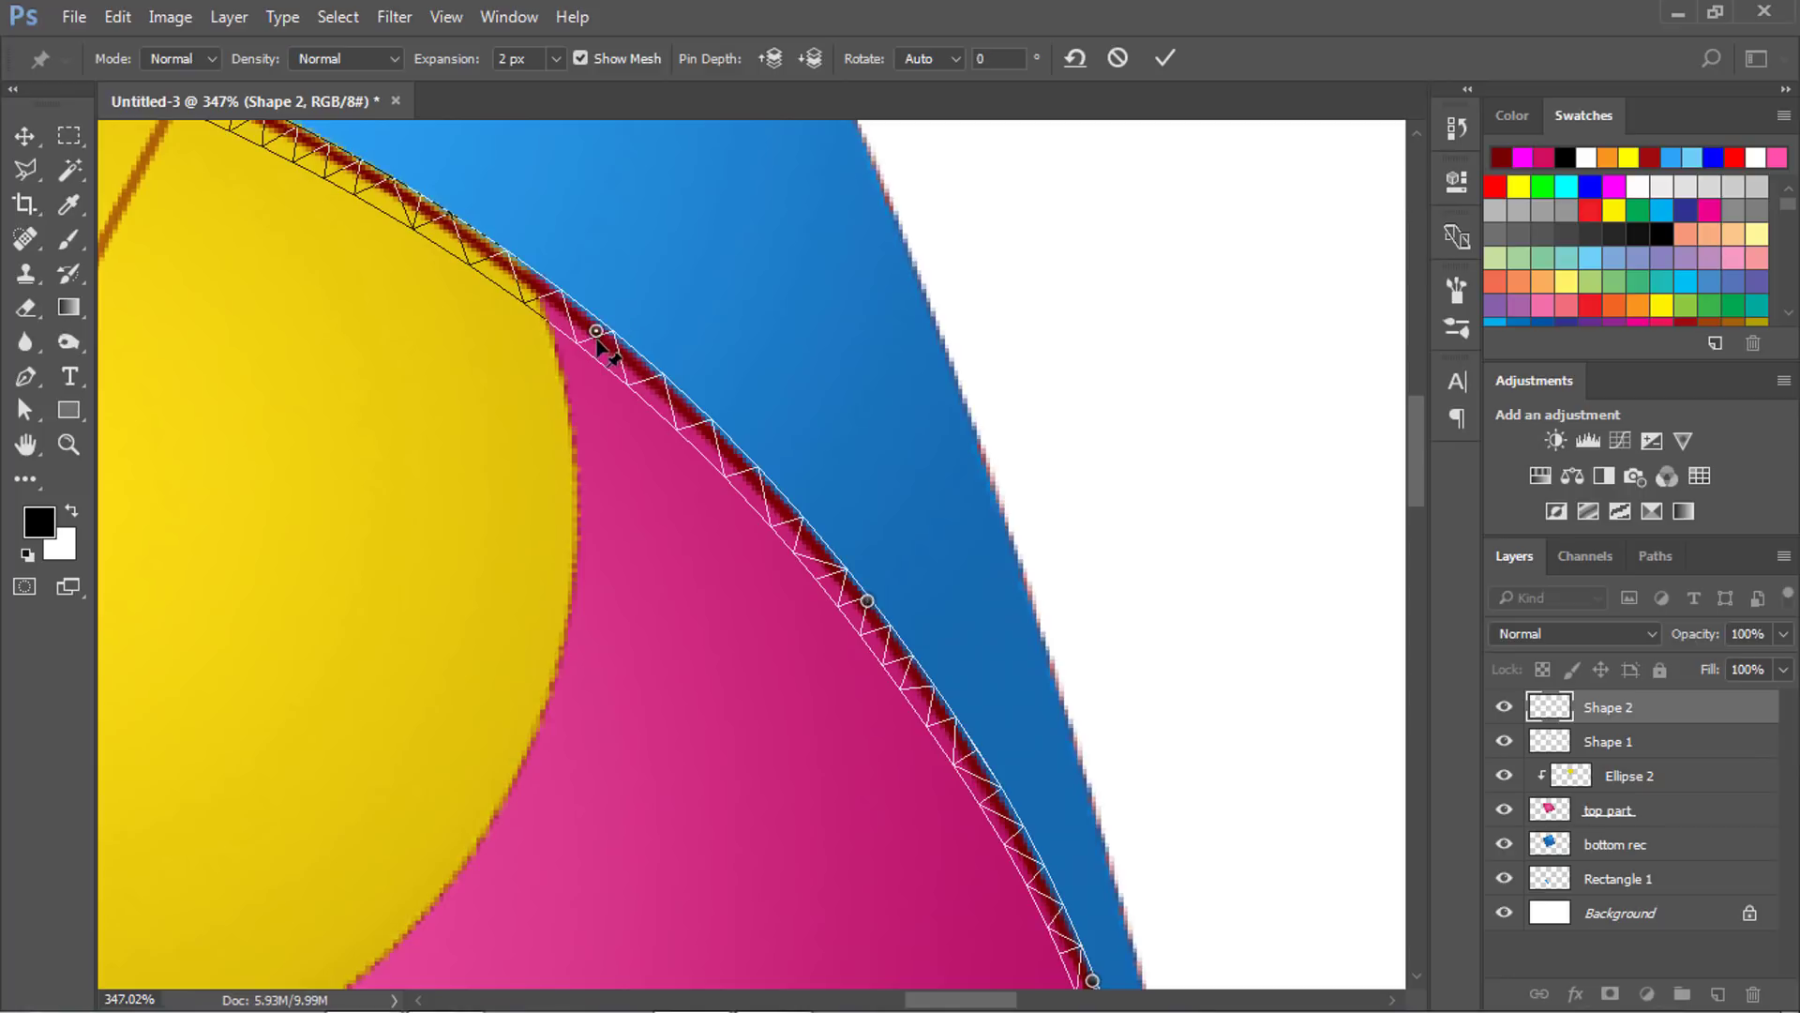
left_click_drag(595, 331, 614, 304)
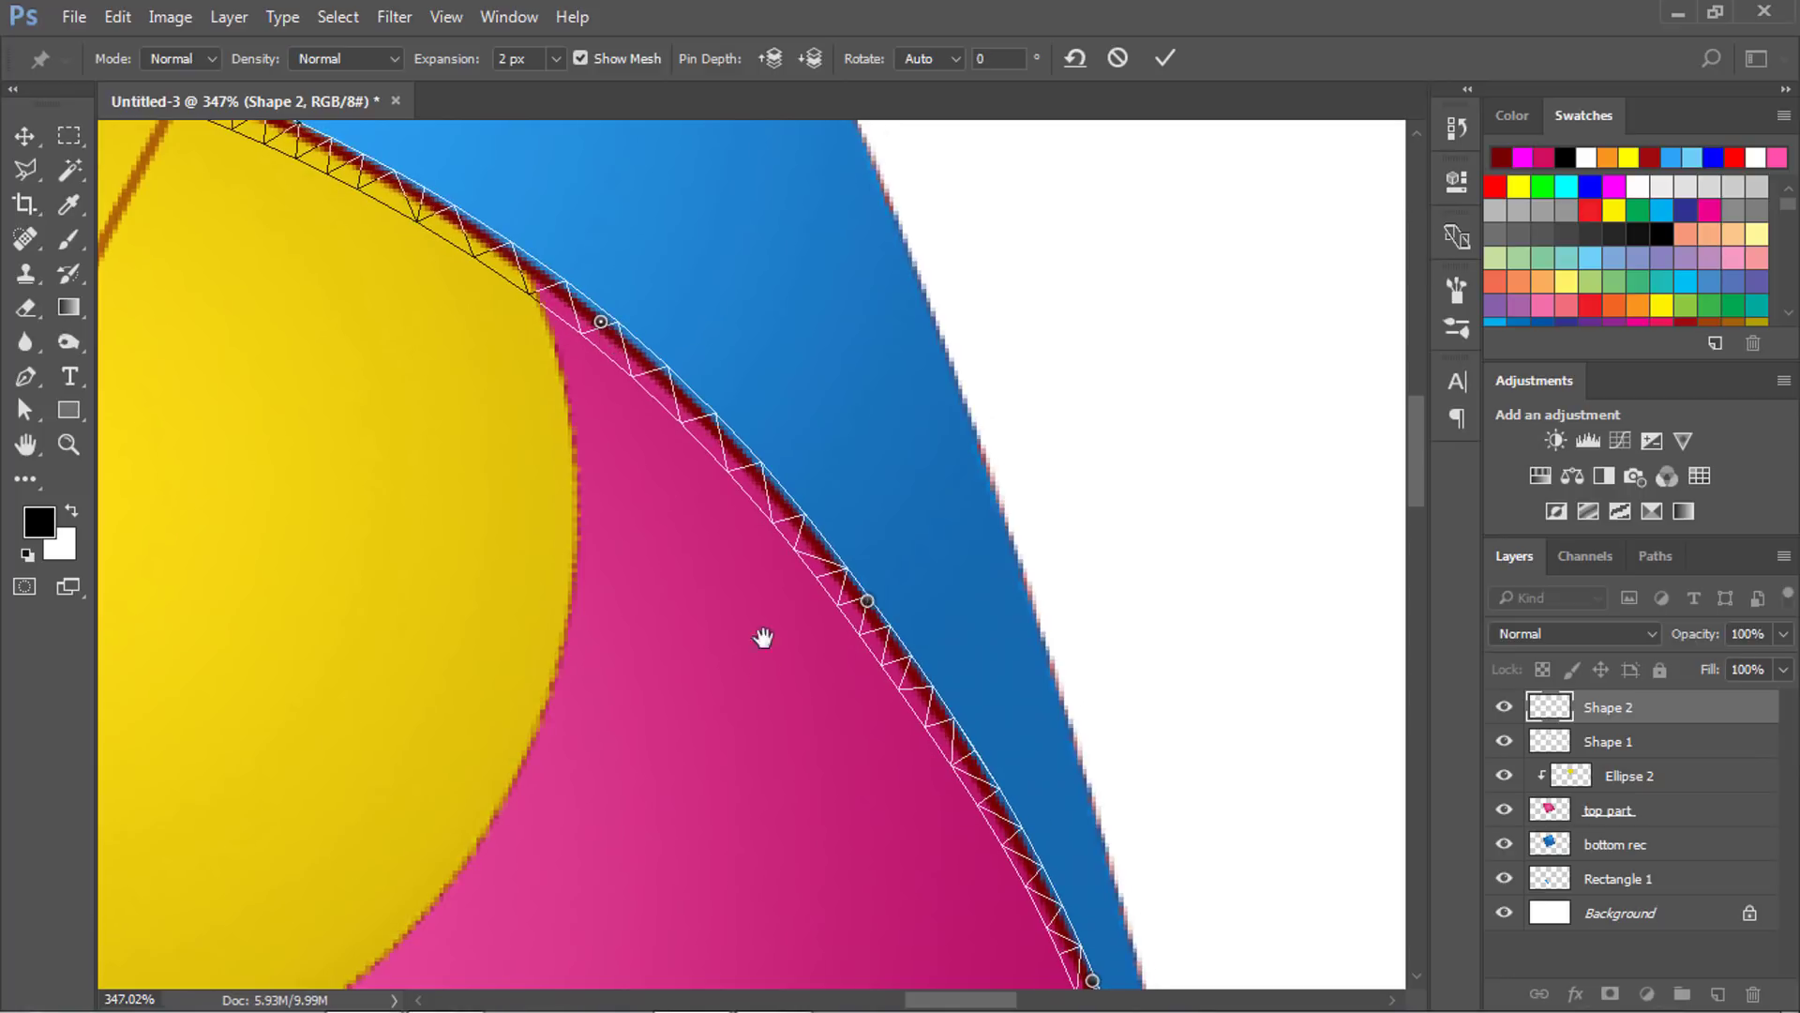
Pin and twist the line near the spine so it follows the upper edge.
mouse_move(764, 675)
left_mouse_down()
mouse_move(597, 311)
mouse_move(1057, 848)
left_mouse_up()
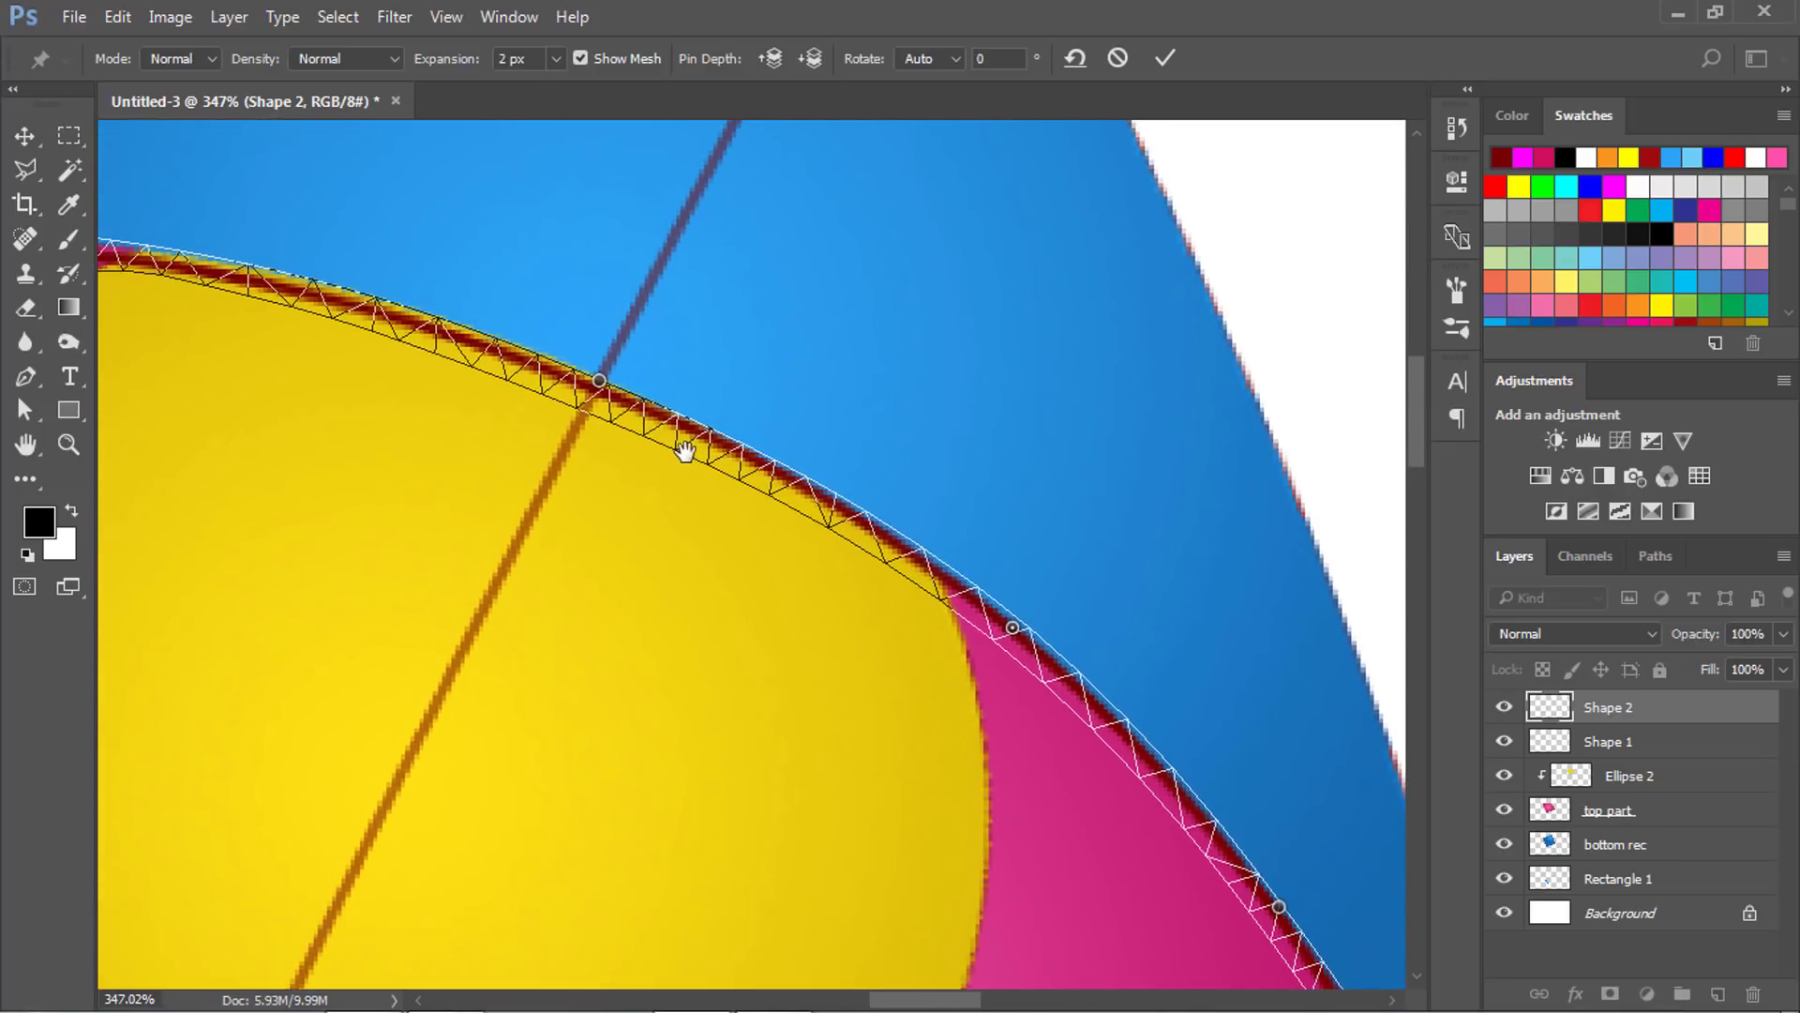
left_click_drag(684, 450, 851, 489)
left_click_drag(643, 422, 831, 450)
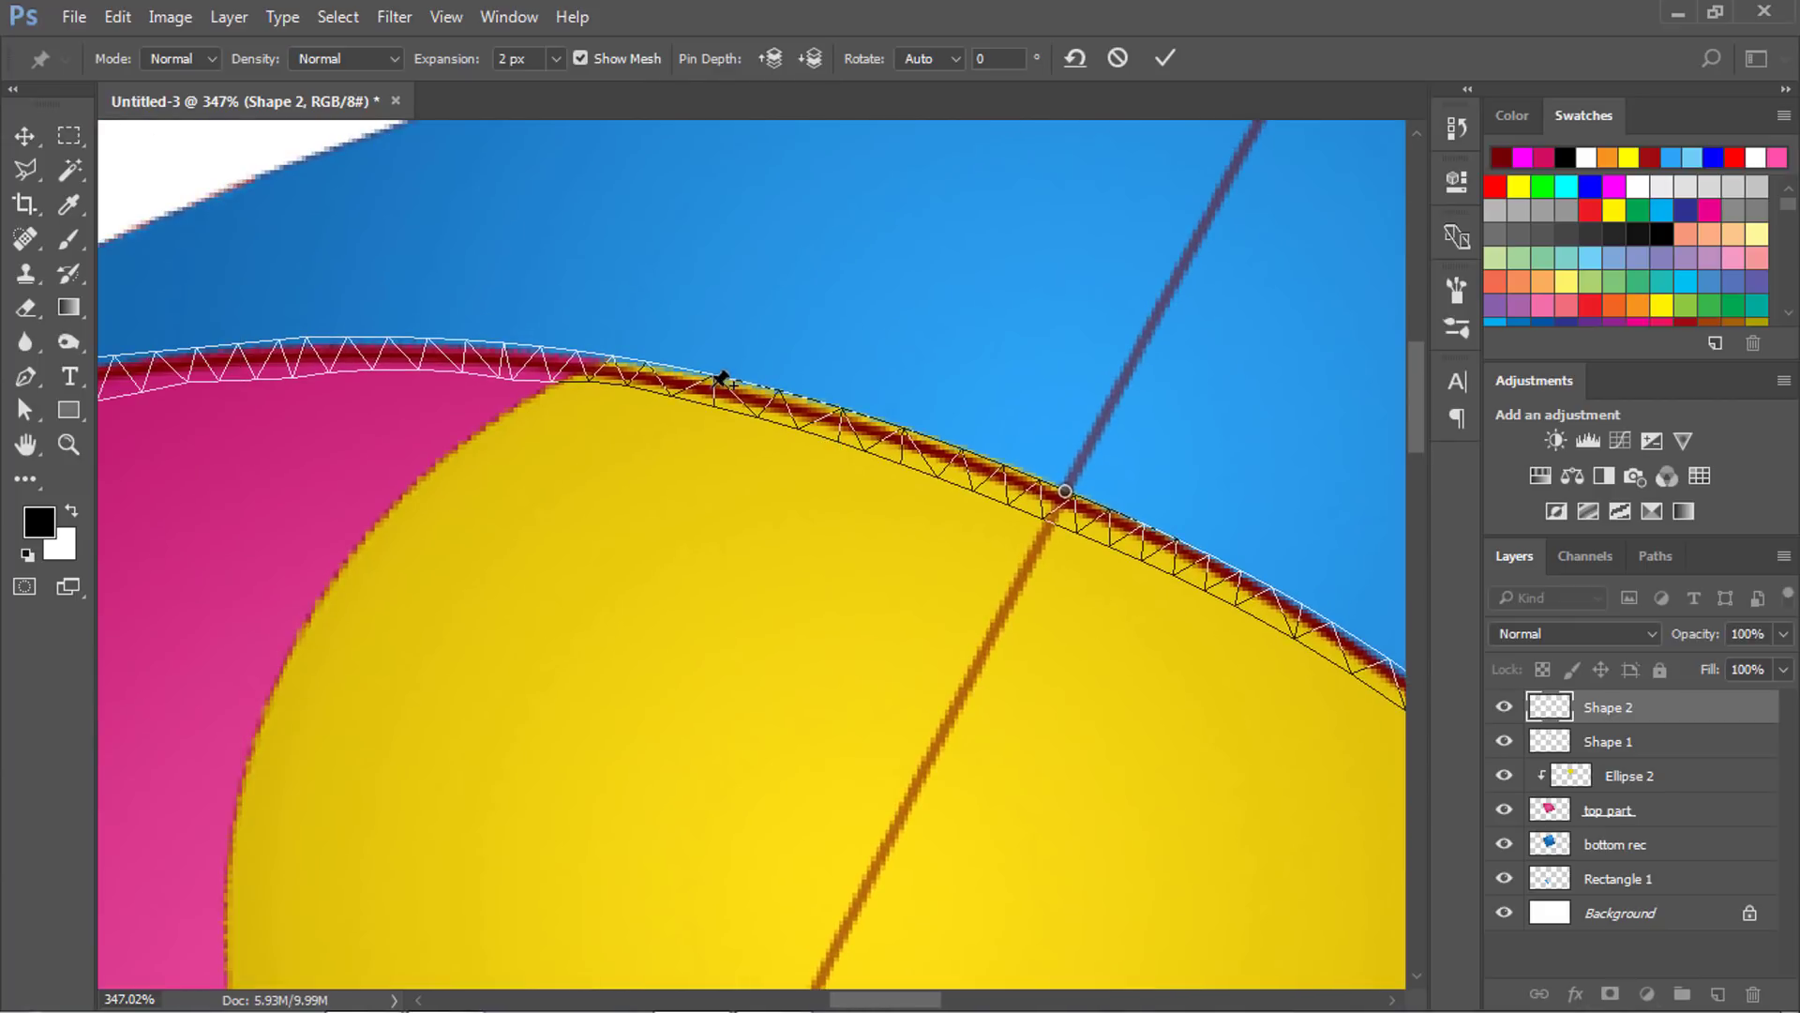
left_click_drag(722, 378, 707, 382)
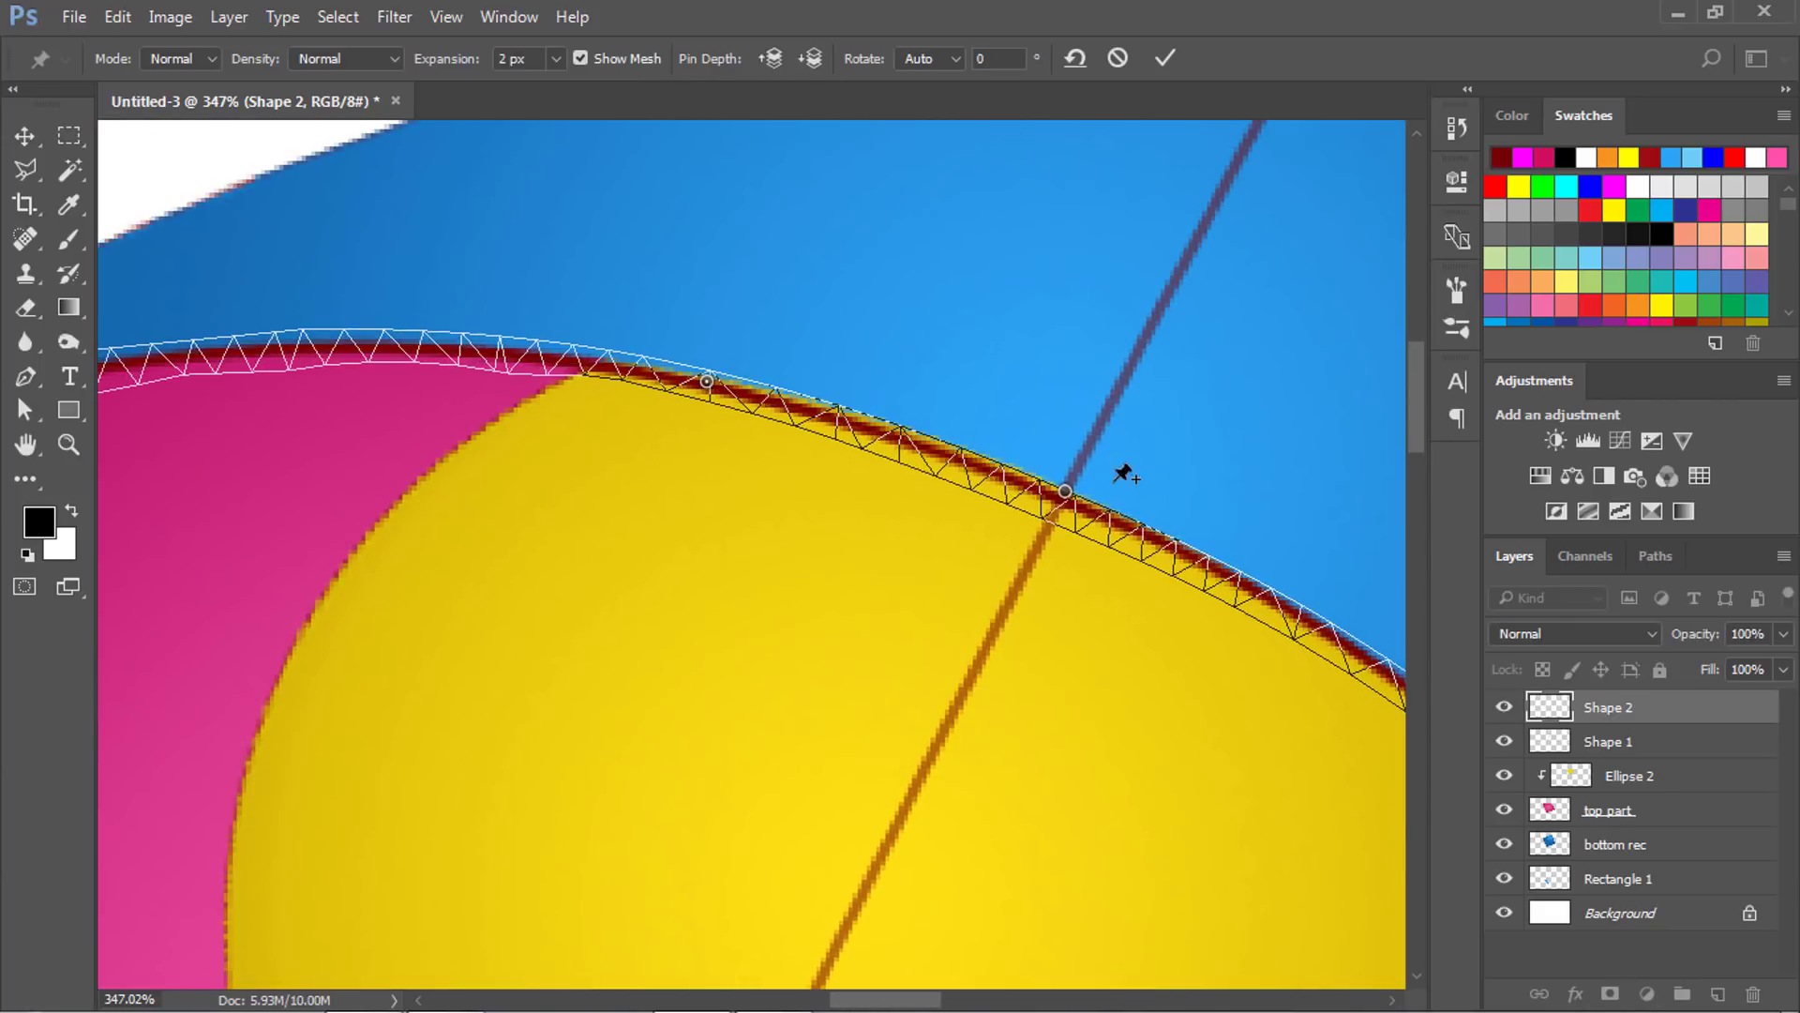
left_click(1025, 481)
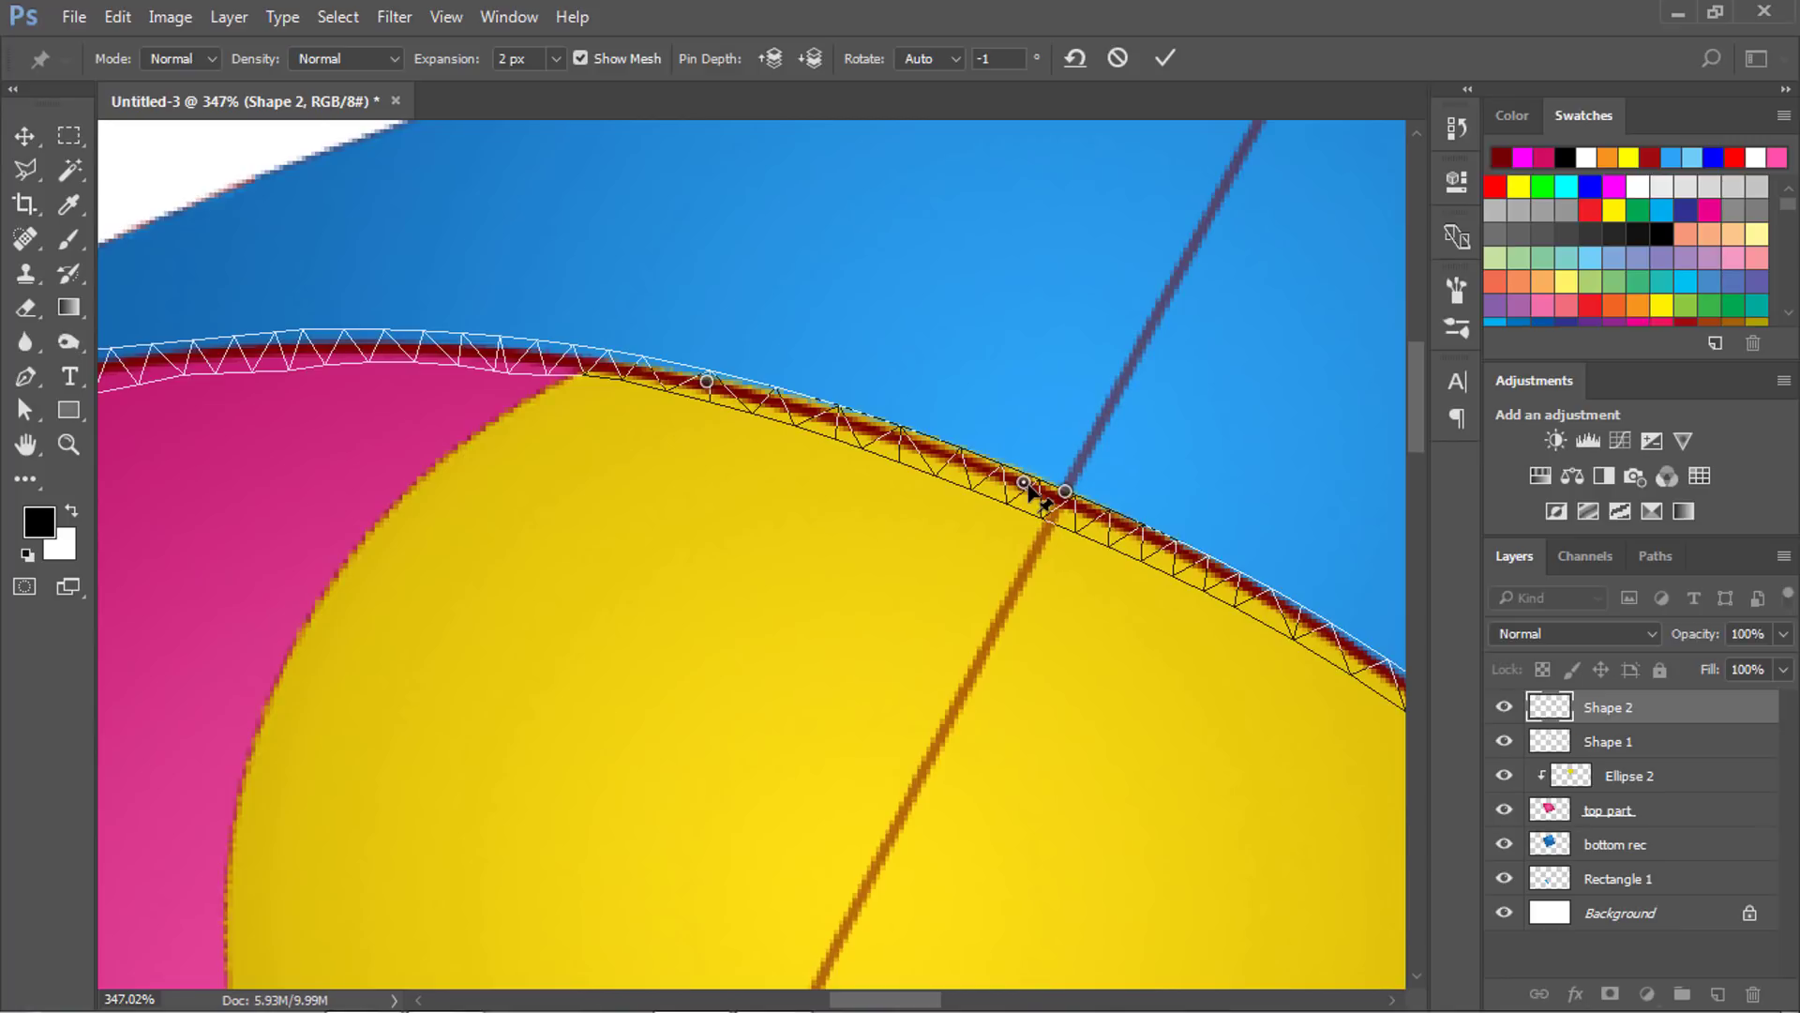
left_click_drag(1036, 491, 1052, 482)
left_click_drag(758, 474, 589, 400)
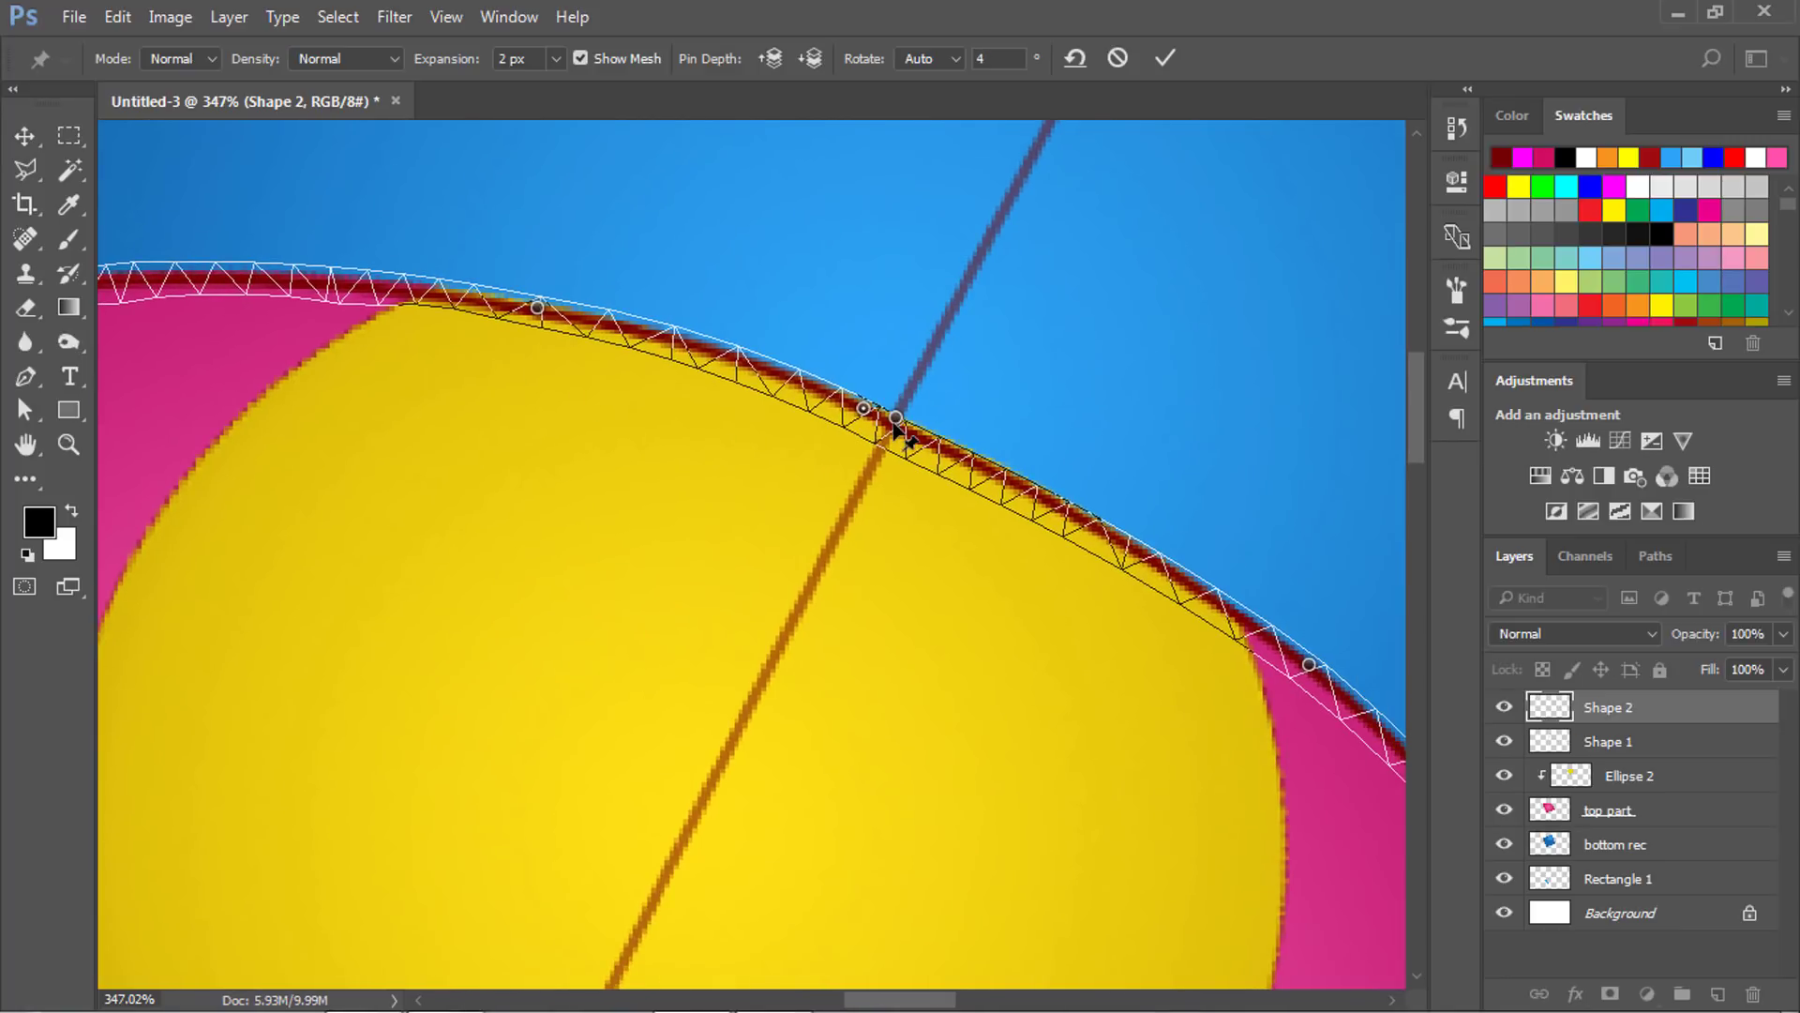
left_click_drag(893, 424, 904, 428)
Pin the line near the top edge's left end and the yellow circle, fitting it to the edge.
mouse_move(679, 474)
left_mouse_down()
mouse_move(965, 446)
mouse_move(1098, 459)
left_mouse_up()
scroll(955, 421, "down", 3)
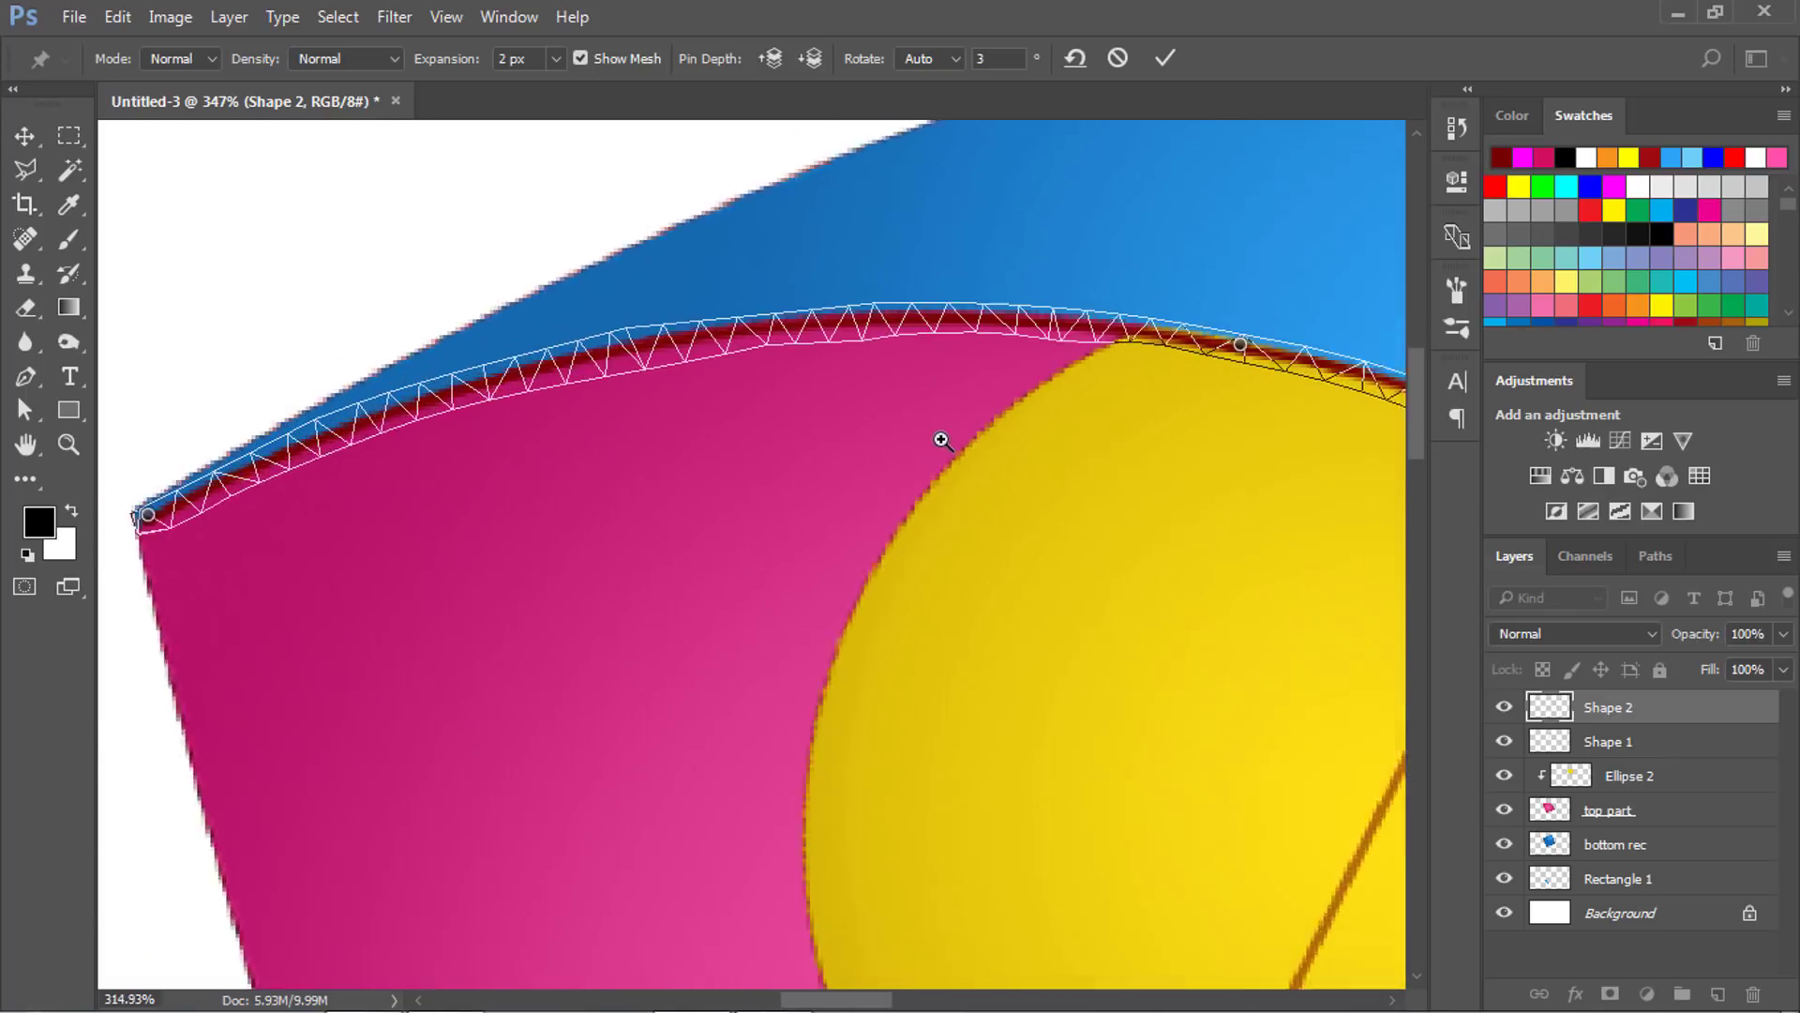
scroll(940, 434, "up", 3)
left_click(766, 319)
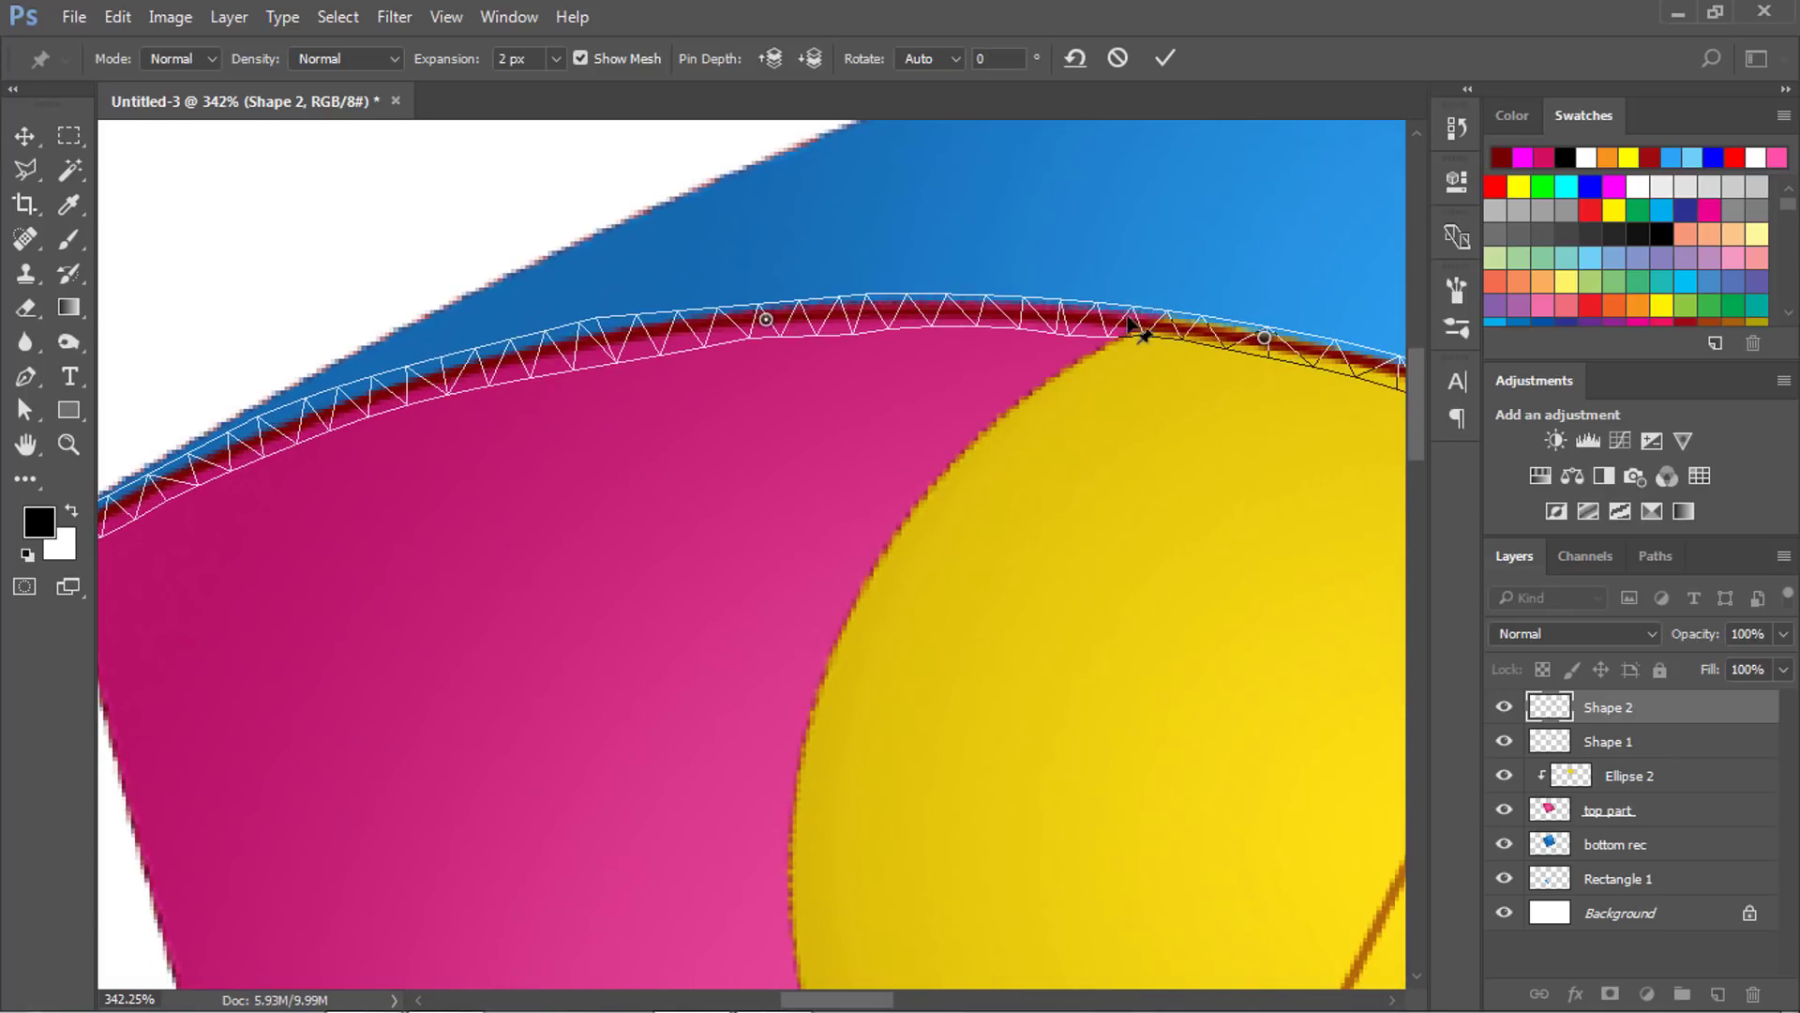
left_click_drag(1129, 298, 1129, 306)
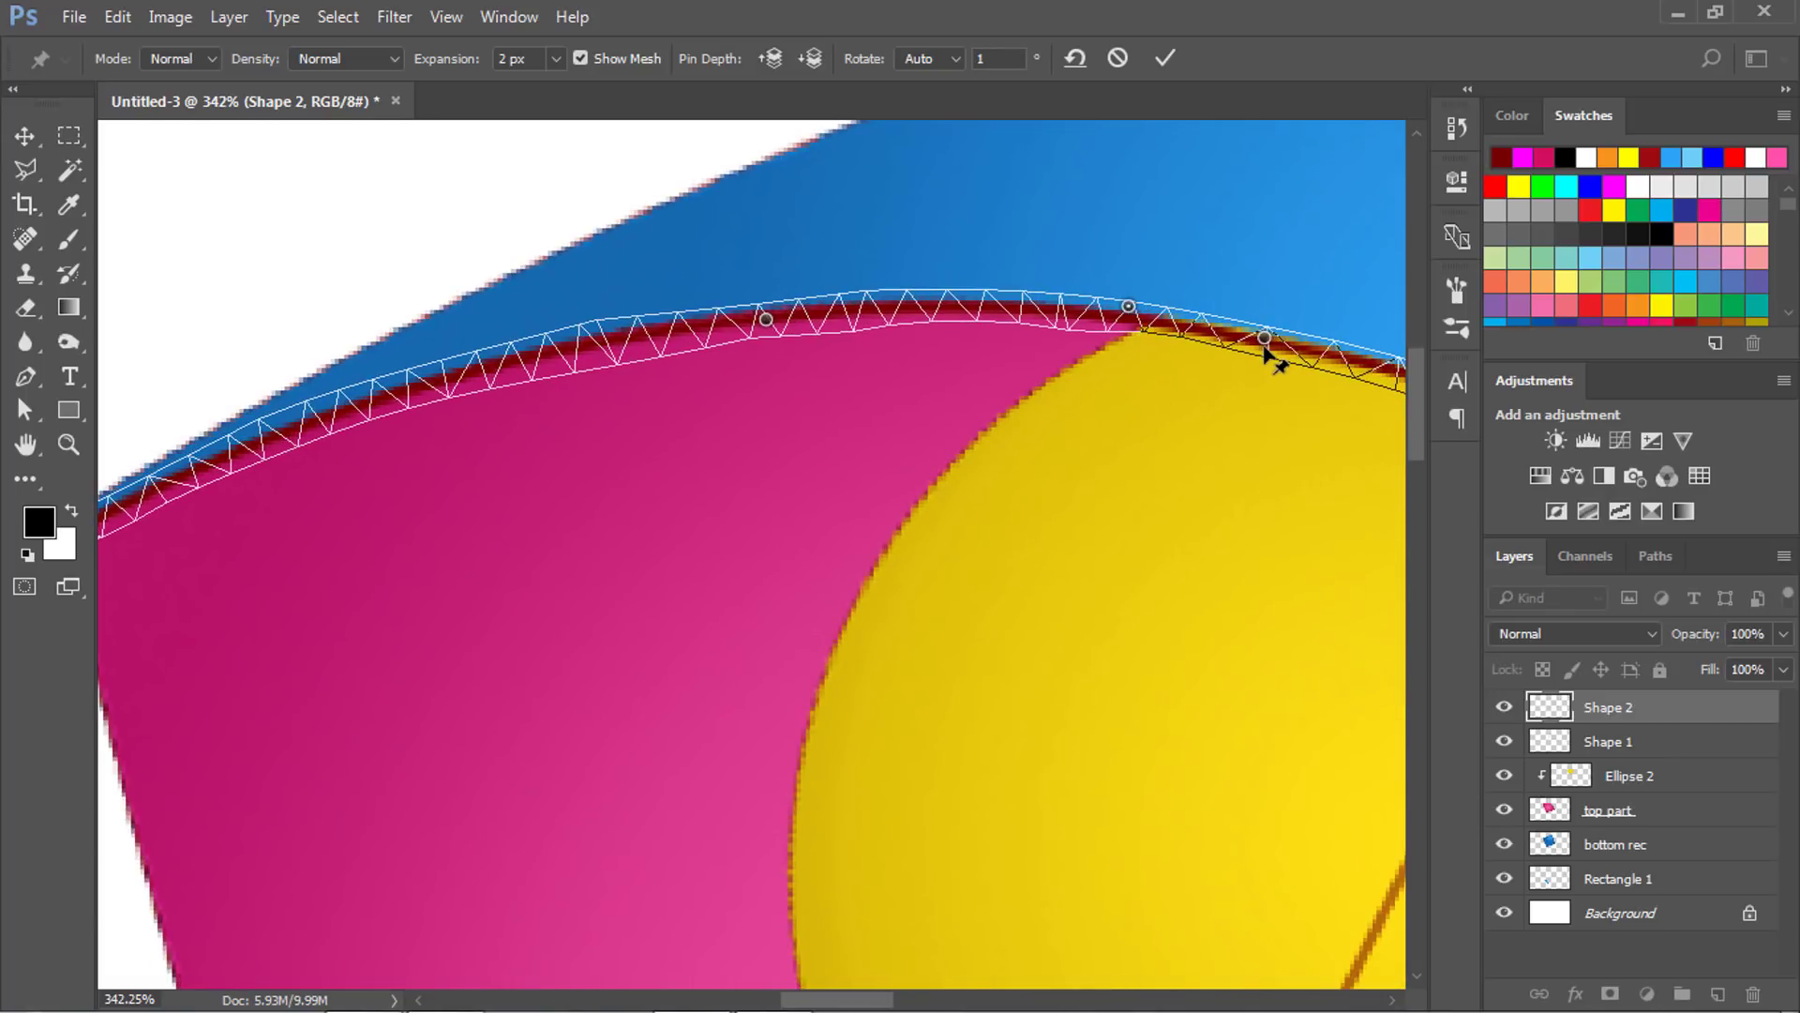
left_click_drag(1265, 345, 1277, 349)
scroll(1278, 349, "down", 5)
left_click_drag(1086, 418, 624, 372)
Commit the Puppet Warp bend on the dark-red line.
key("Return")
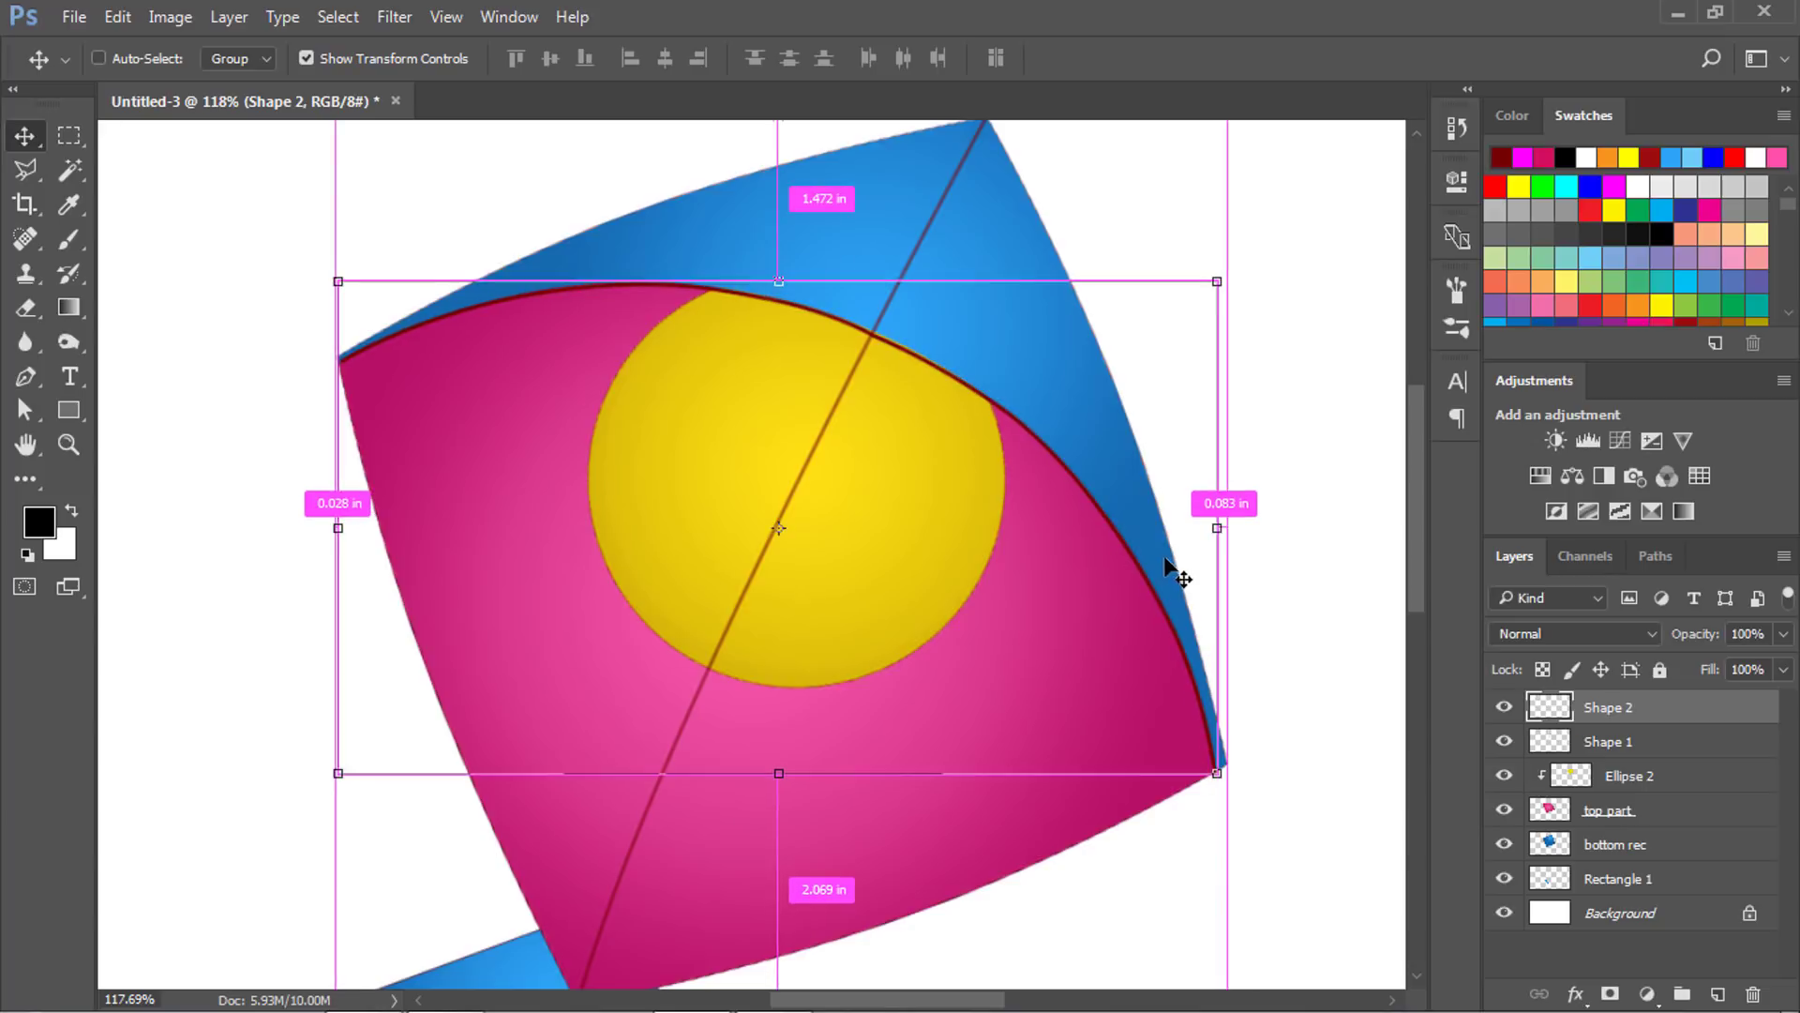
scroll(1172, 574, "down", 3)
left_click(1210, 511)
scroll(1343, 555, "up", 1)
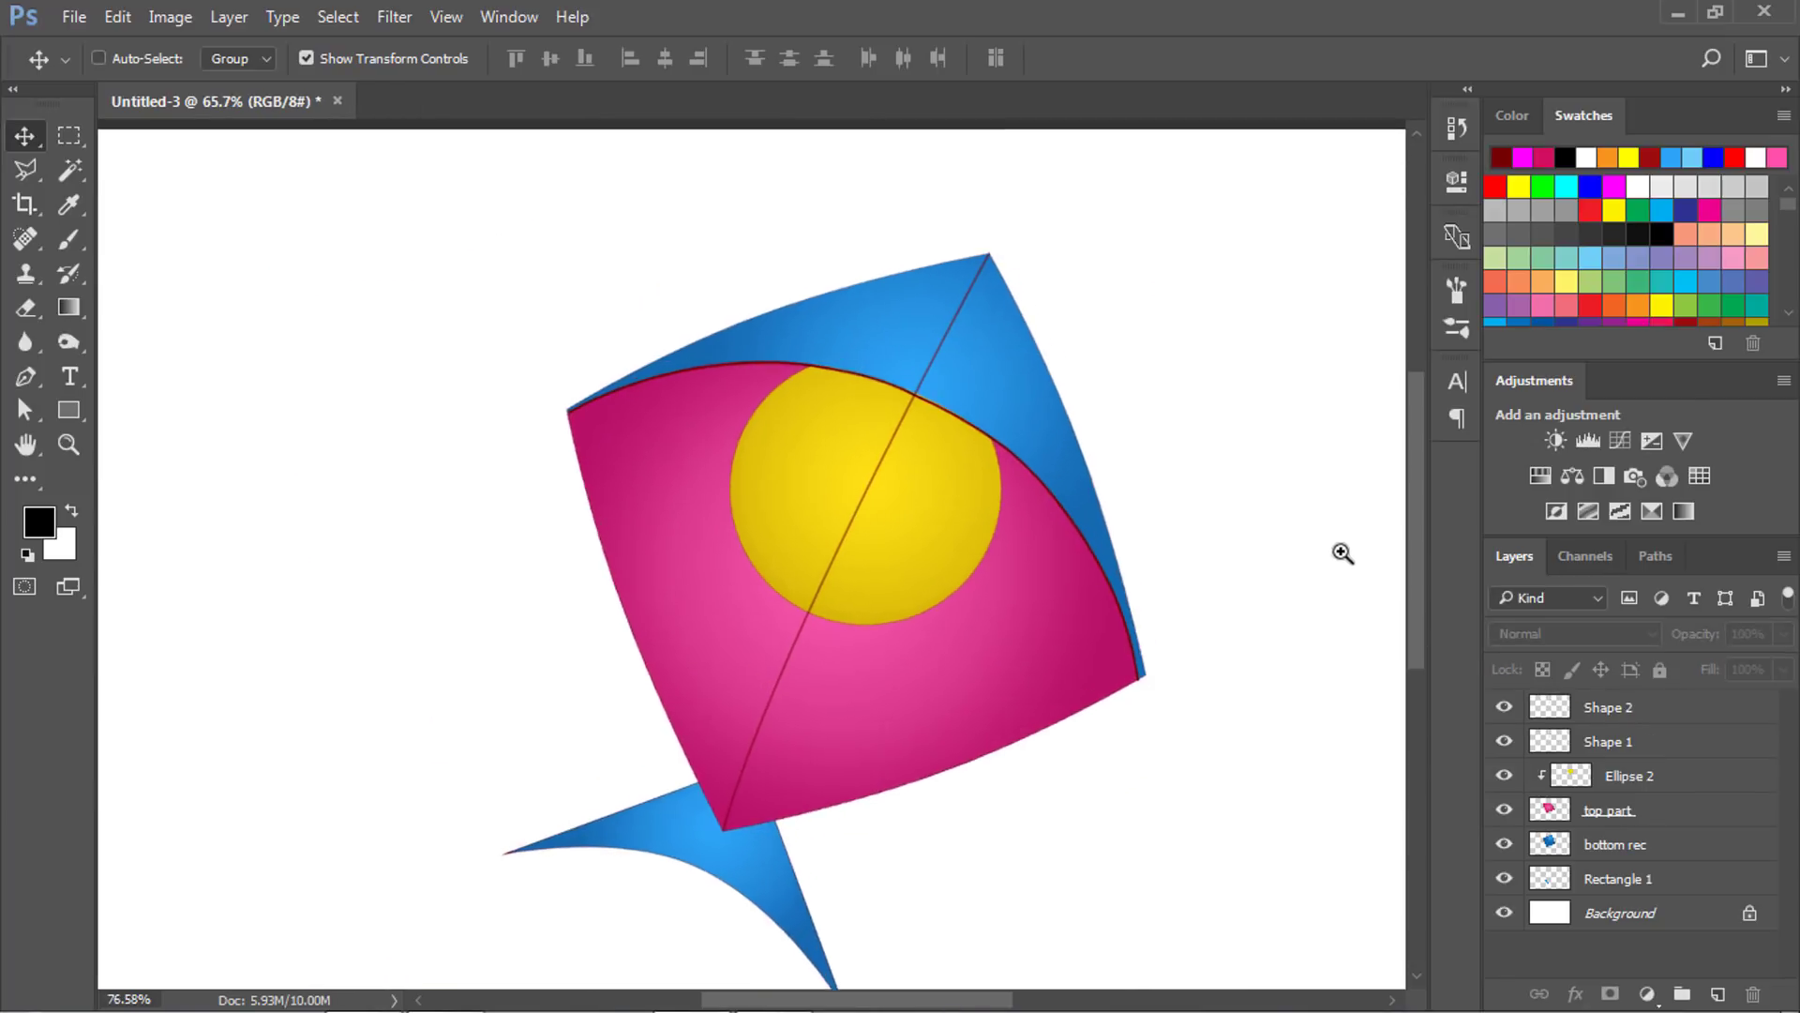
scroll(928, 499, "up", 1)
Lower the bent line's Shape 2 layer opacity to 79%.
left_click(1674, 708)
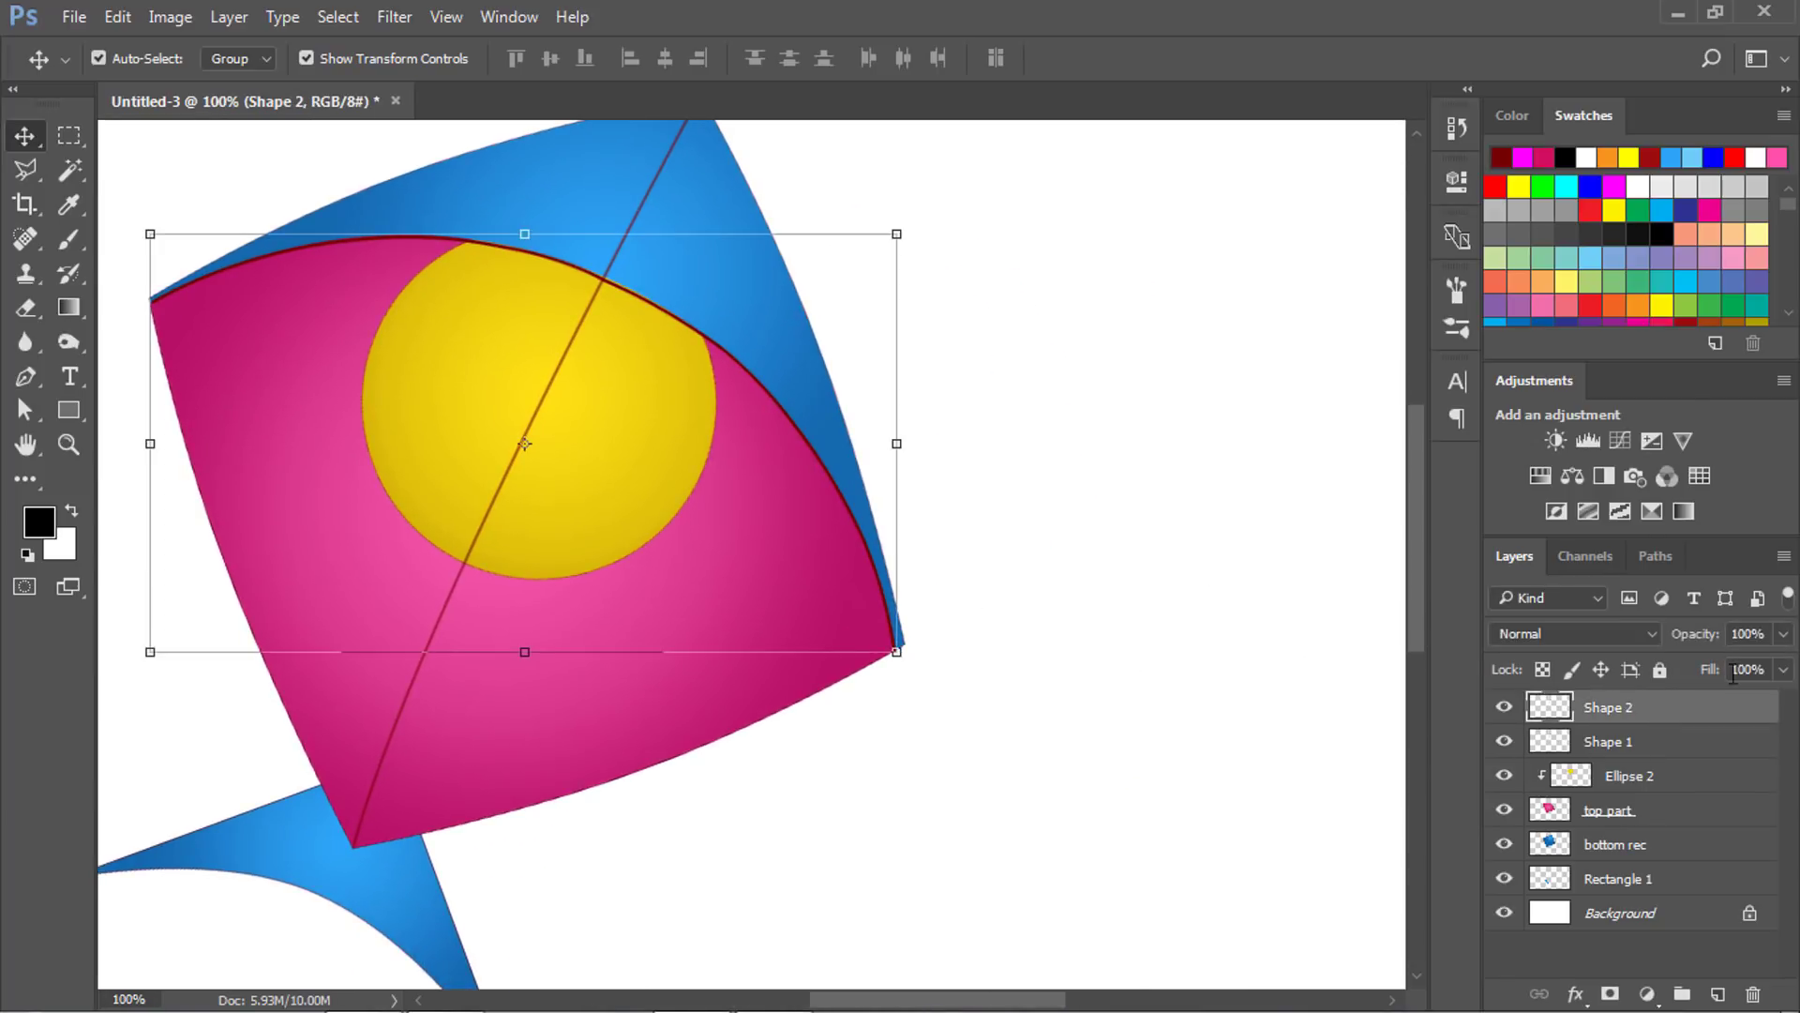
left_click(1784, 635)
left_click_drag(1786, 665, 1756, 670)
left_click(1105, 630)
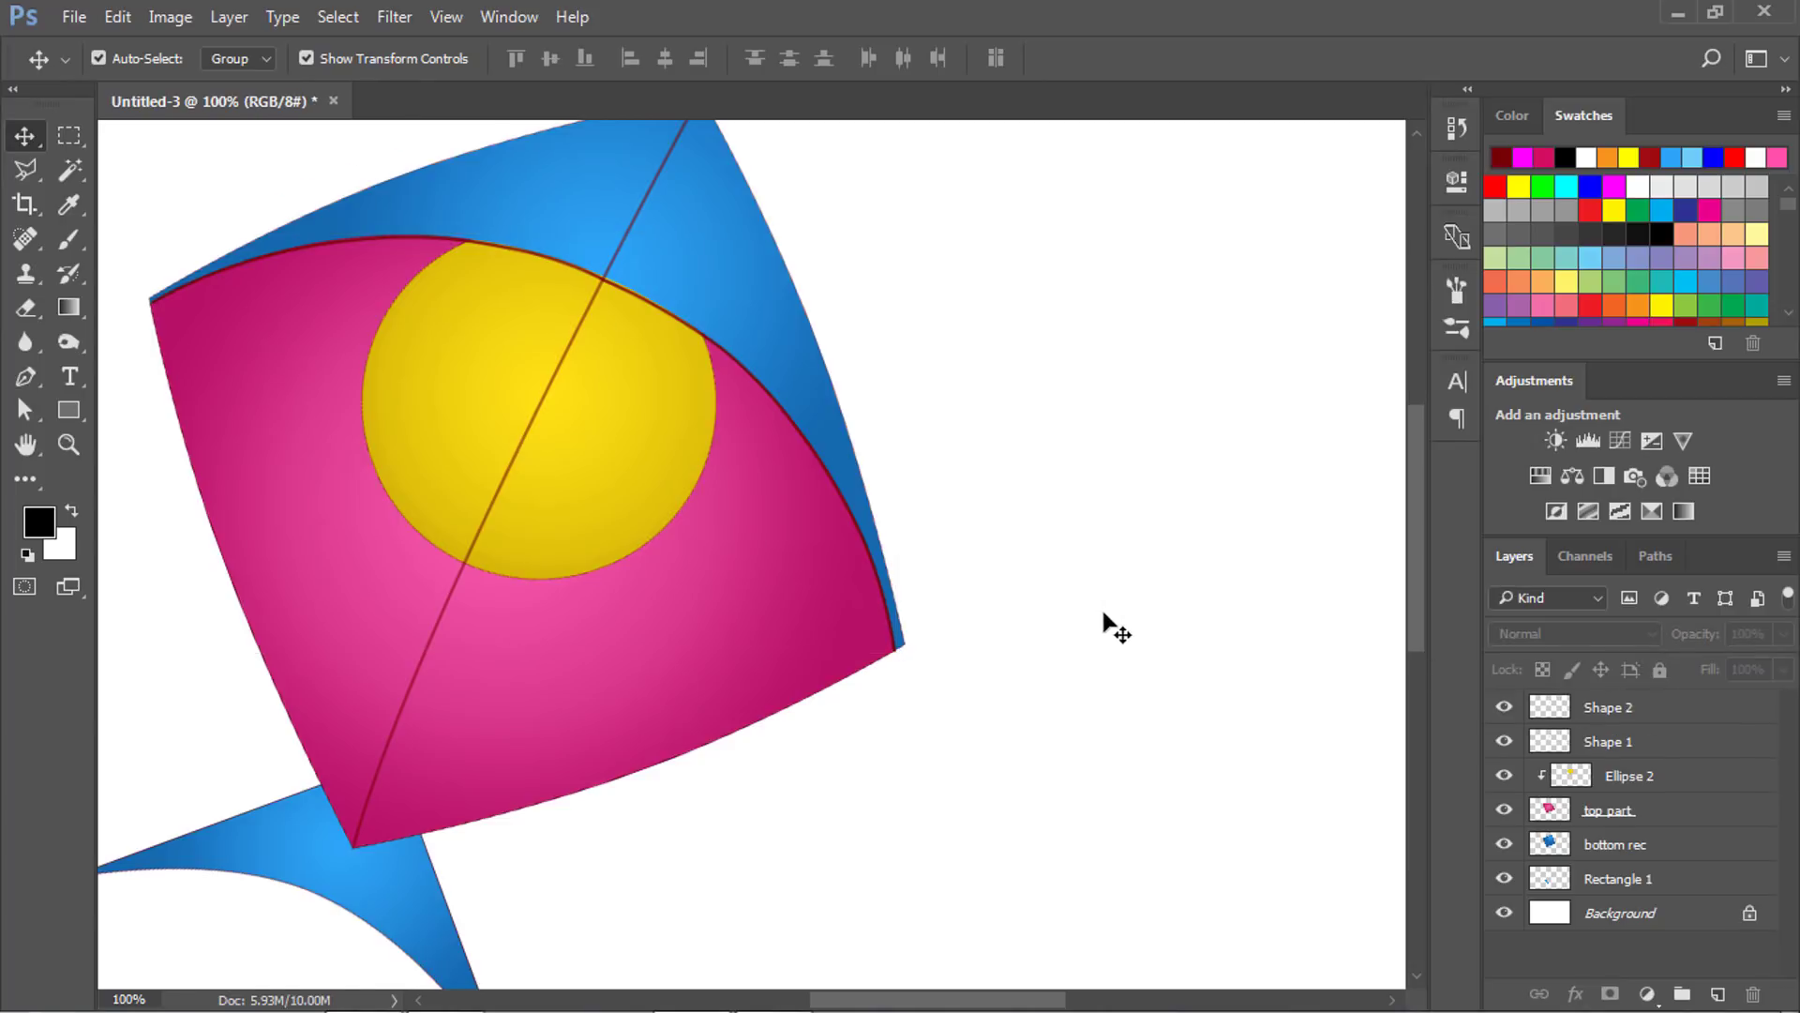
Select every kite piece and shift the whole kite up and to the left.
left_click_drag(1107, 628, 922, 598)
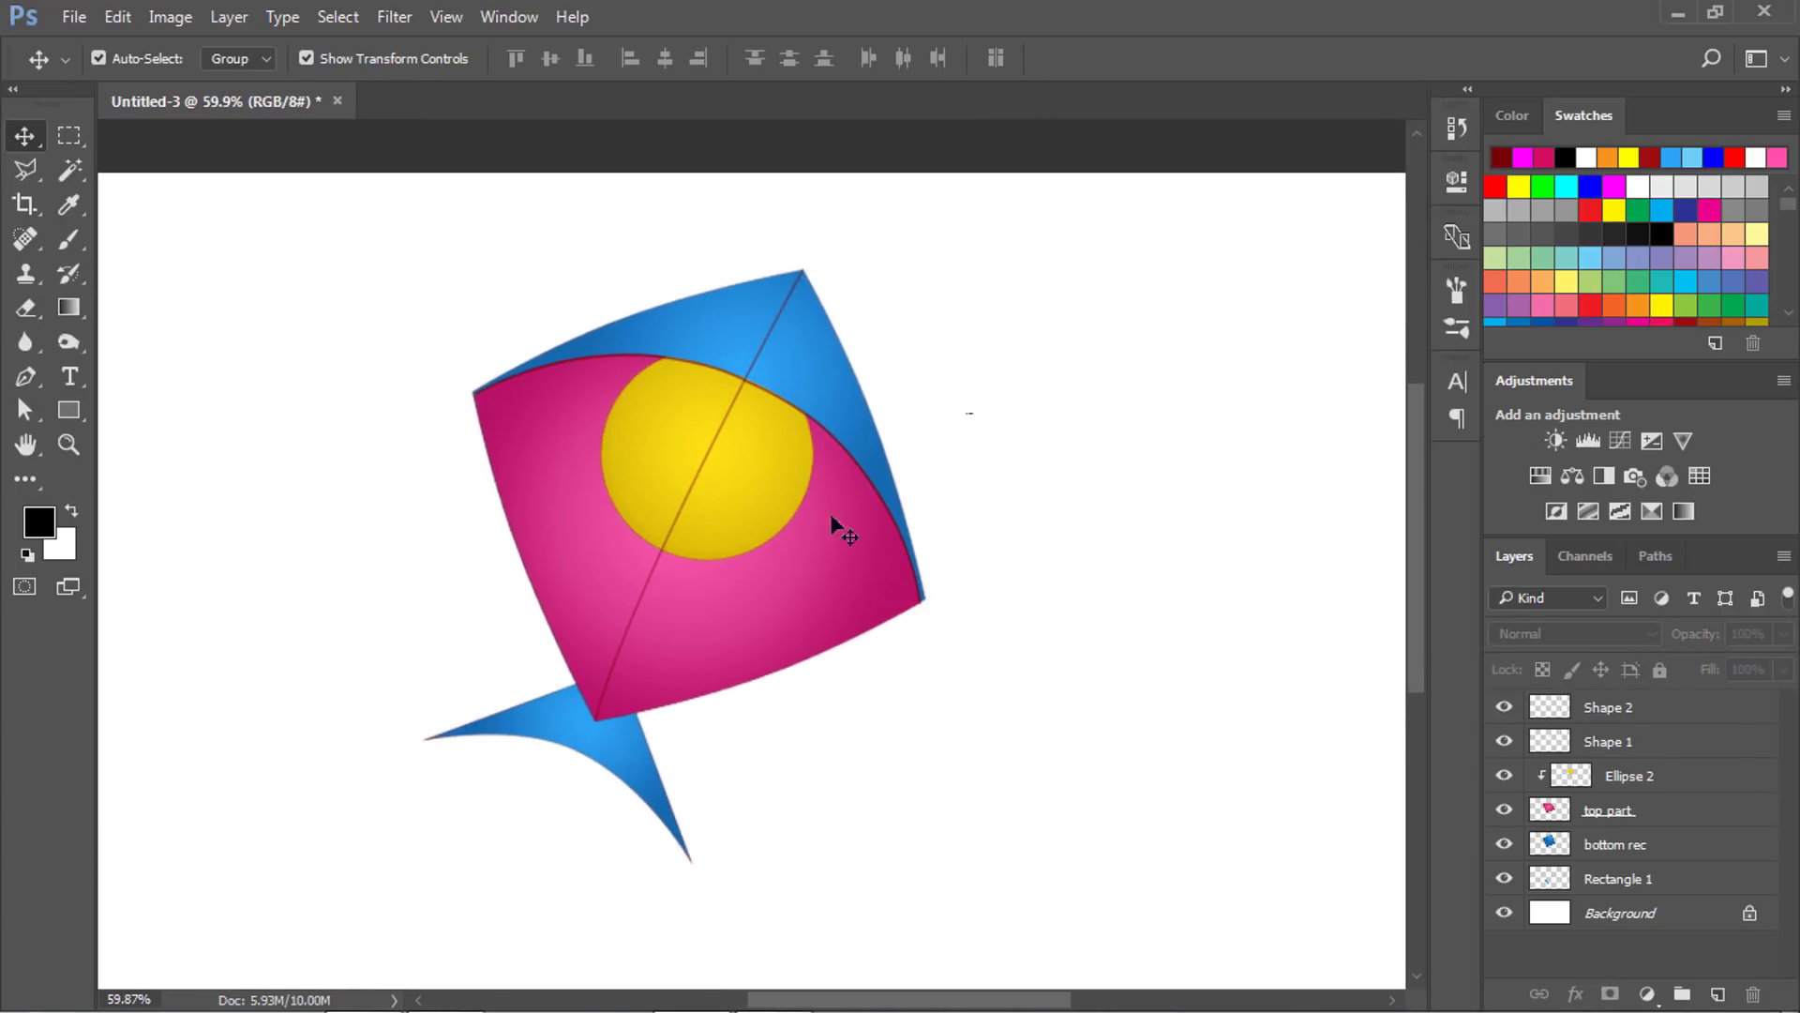
left_click_drag(976, 407, 516, 803)
left_click_drag(689, 622, 499, 549)
scroll(1031, 610, "down", 2)
scroll(1017, 522, "up", 2)
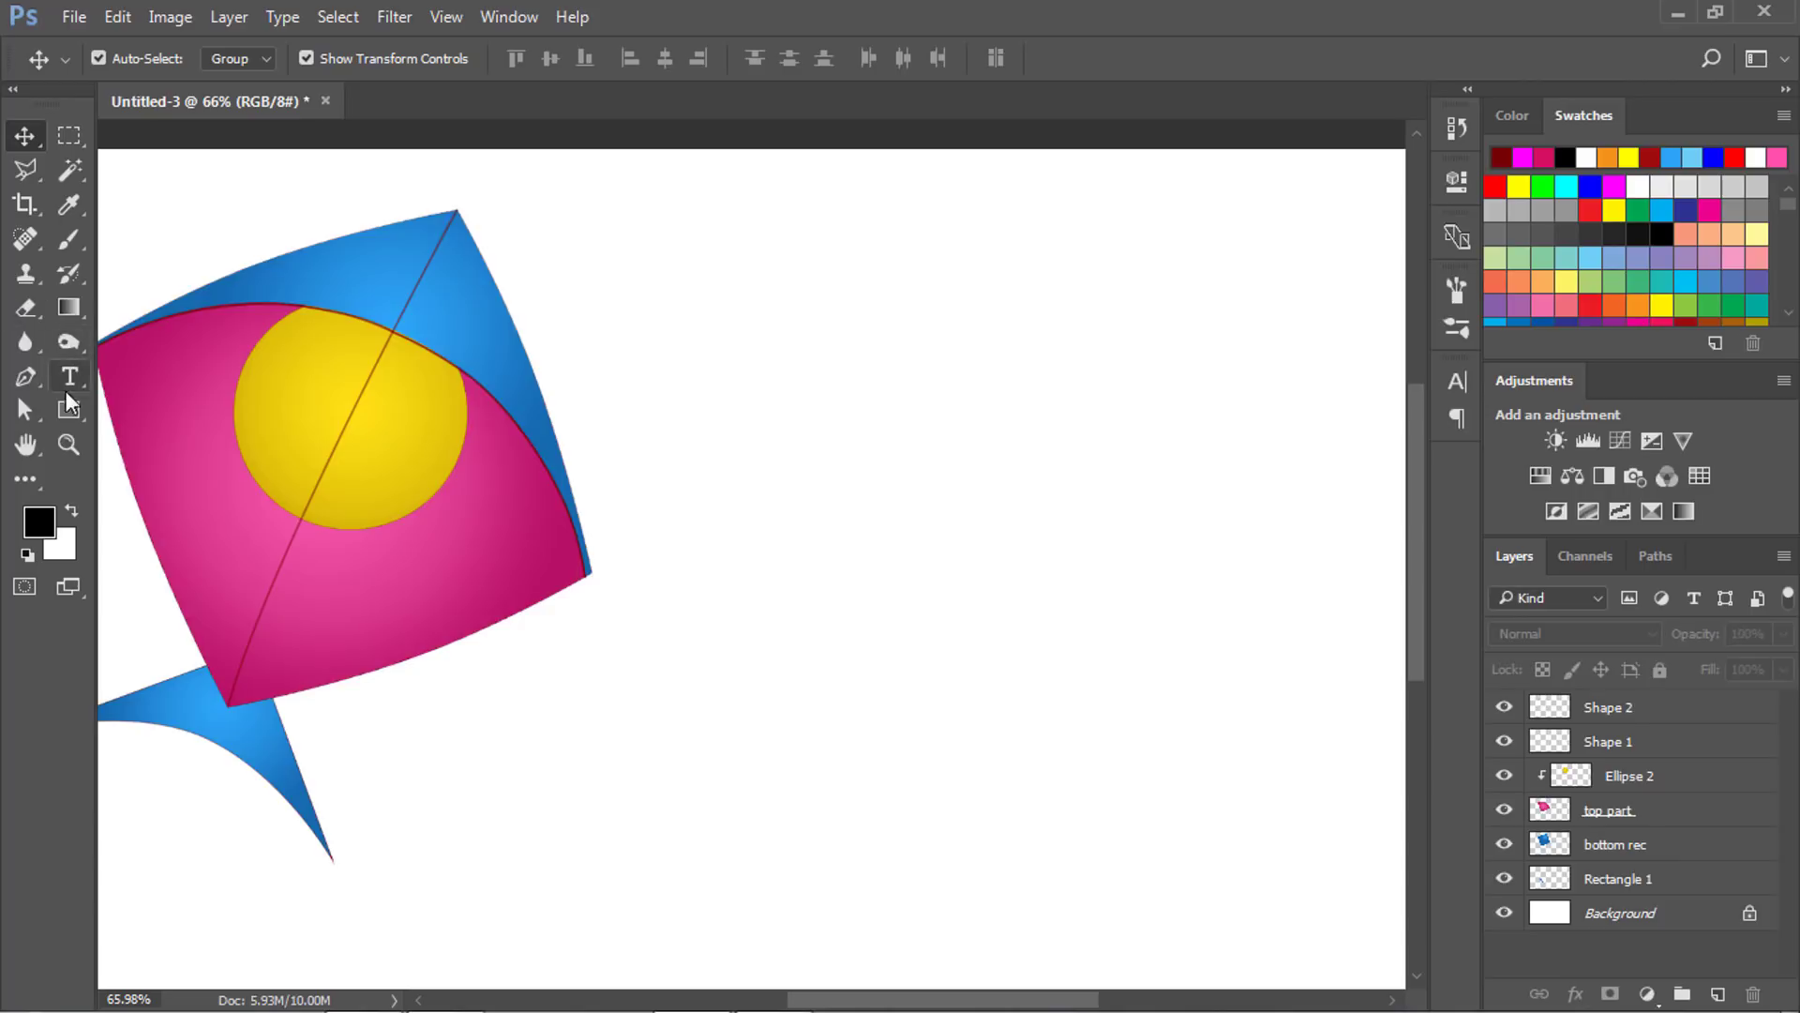
With the Brush tool active, add an empty layer named 'a' above Shape 2.
left_click(66, 240)
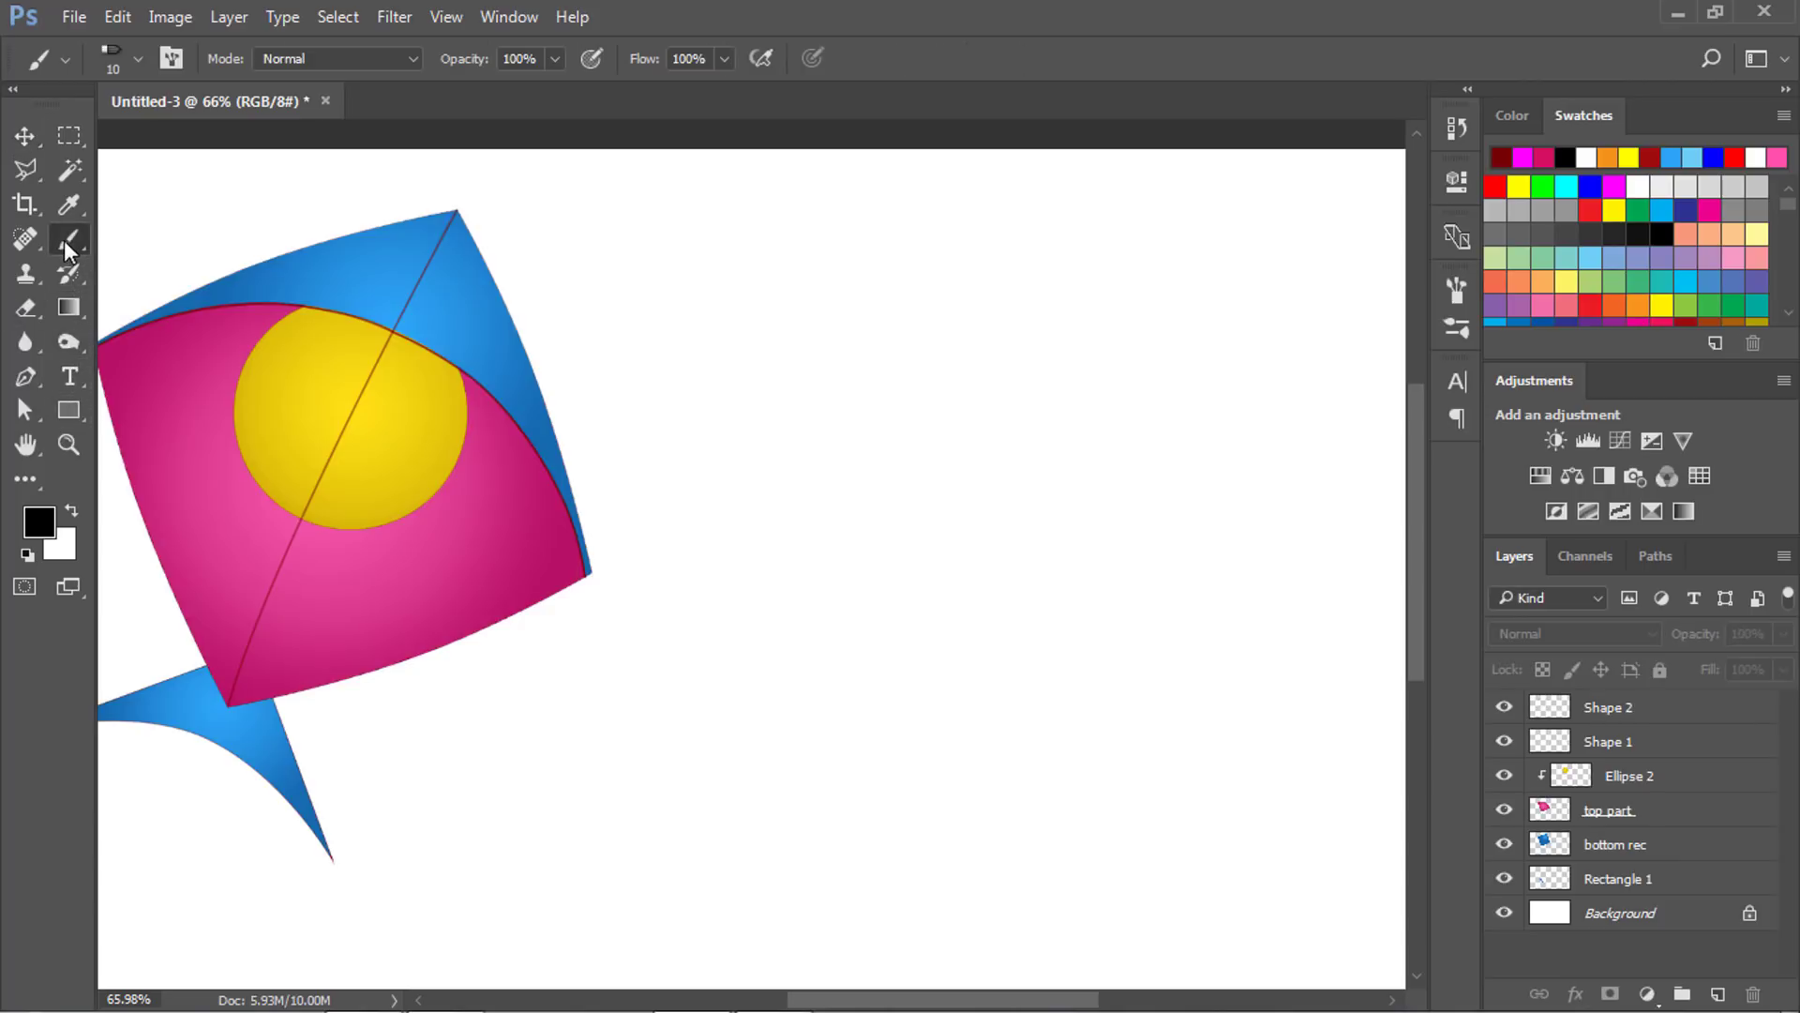
left_click(1662, 713)
left_click(1716, 994)
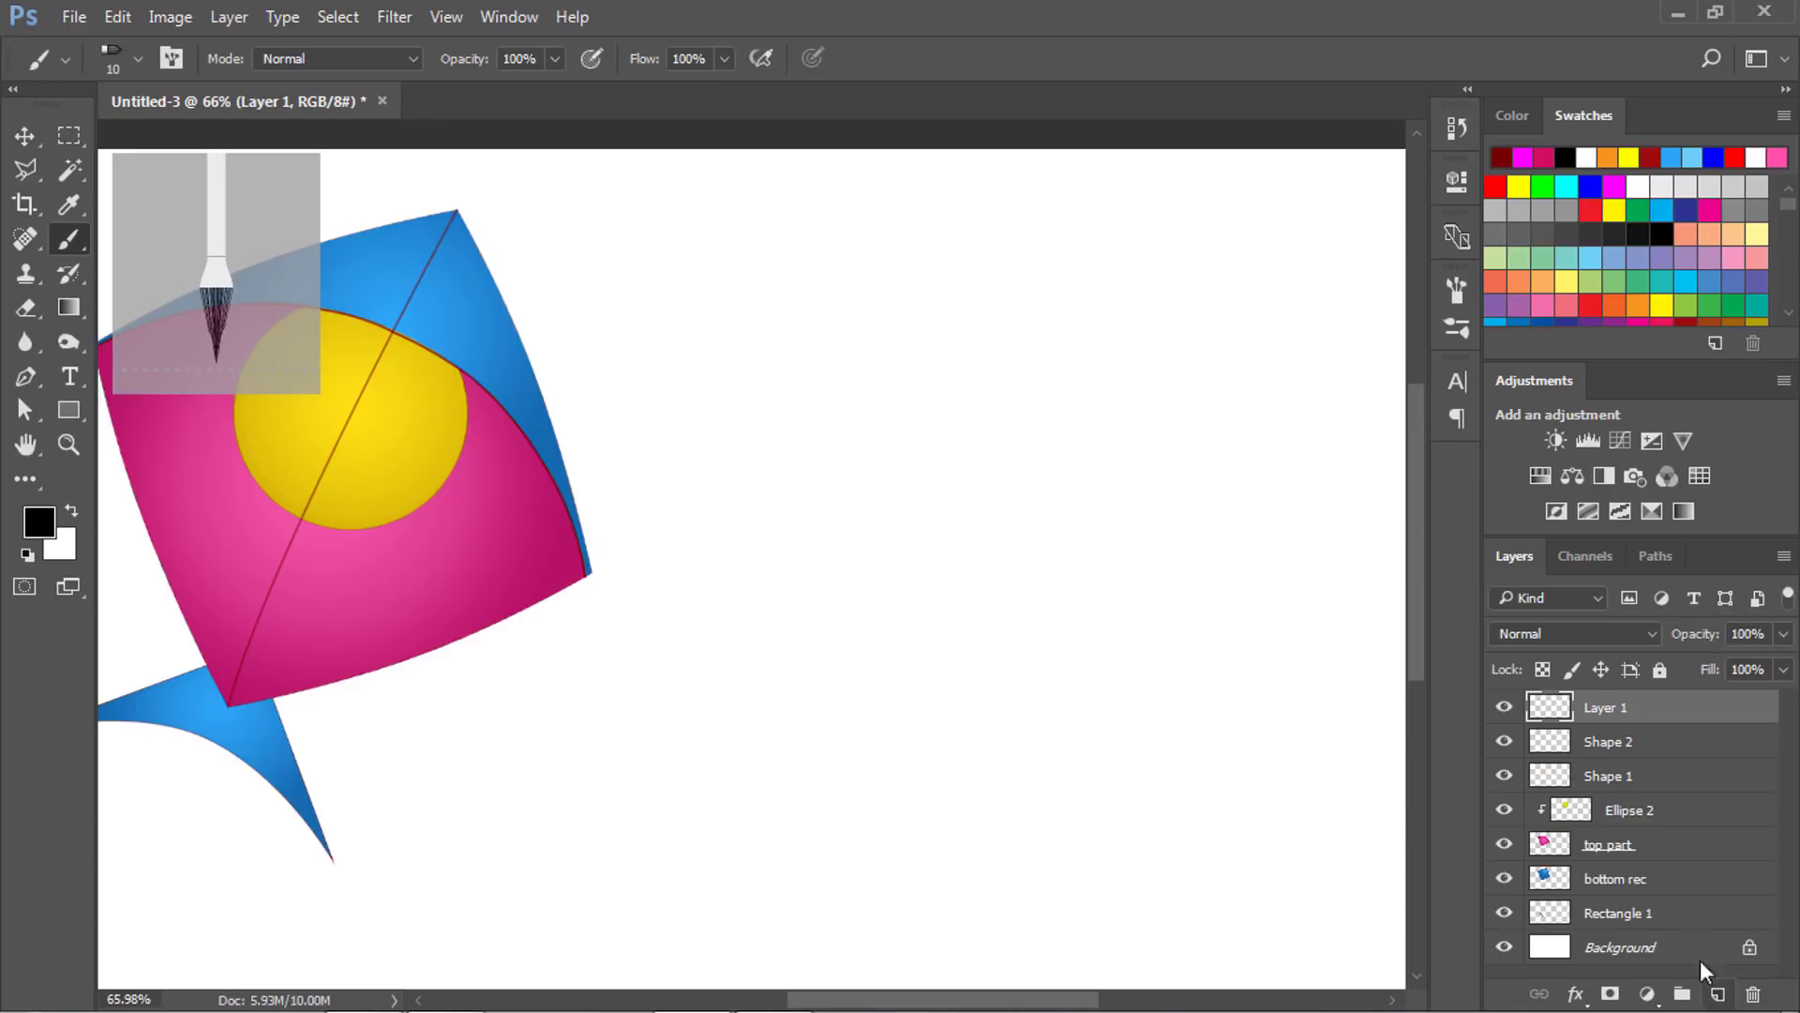
double_click(1609, 710)
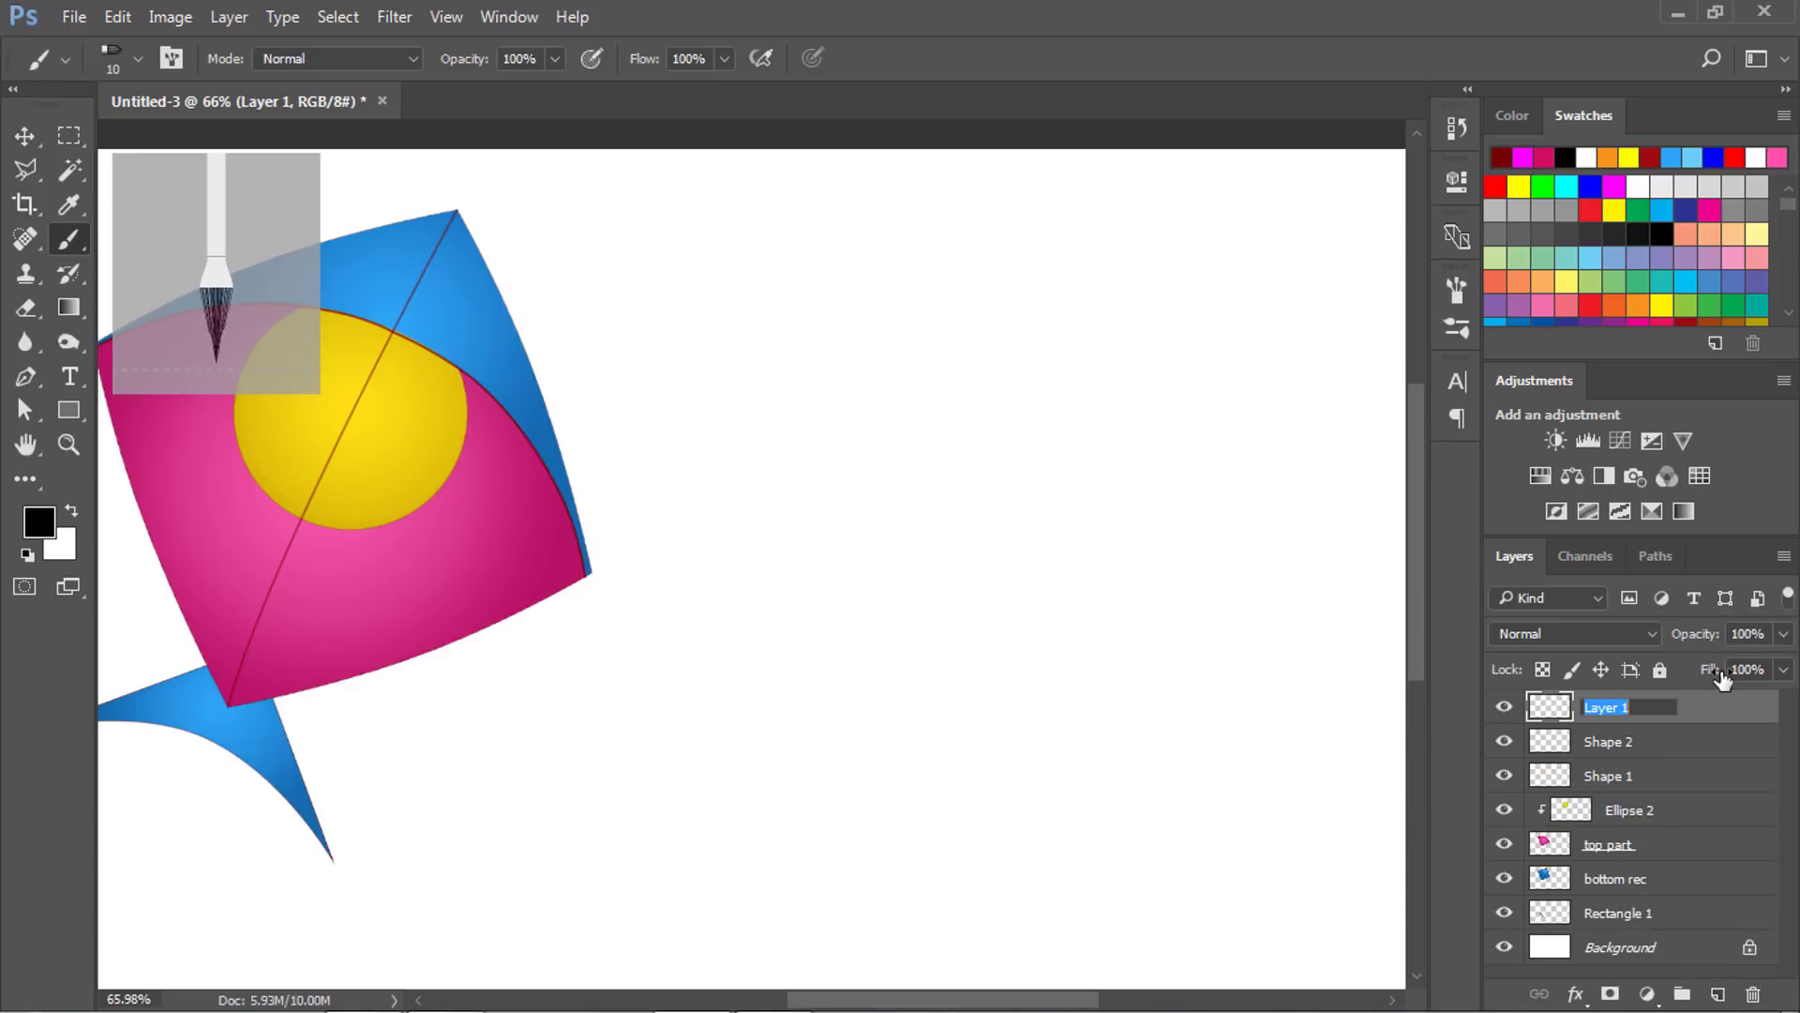
type("a")
key("Return")
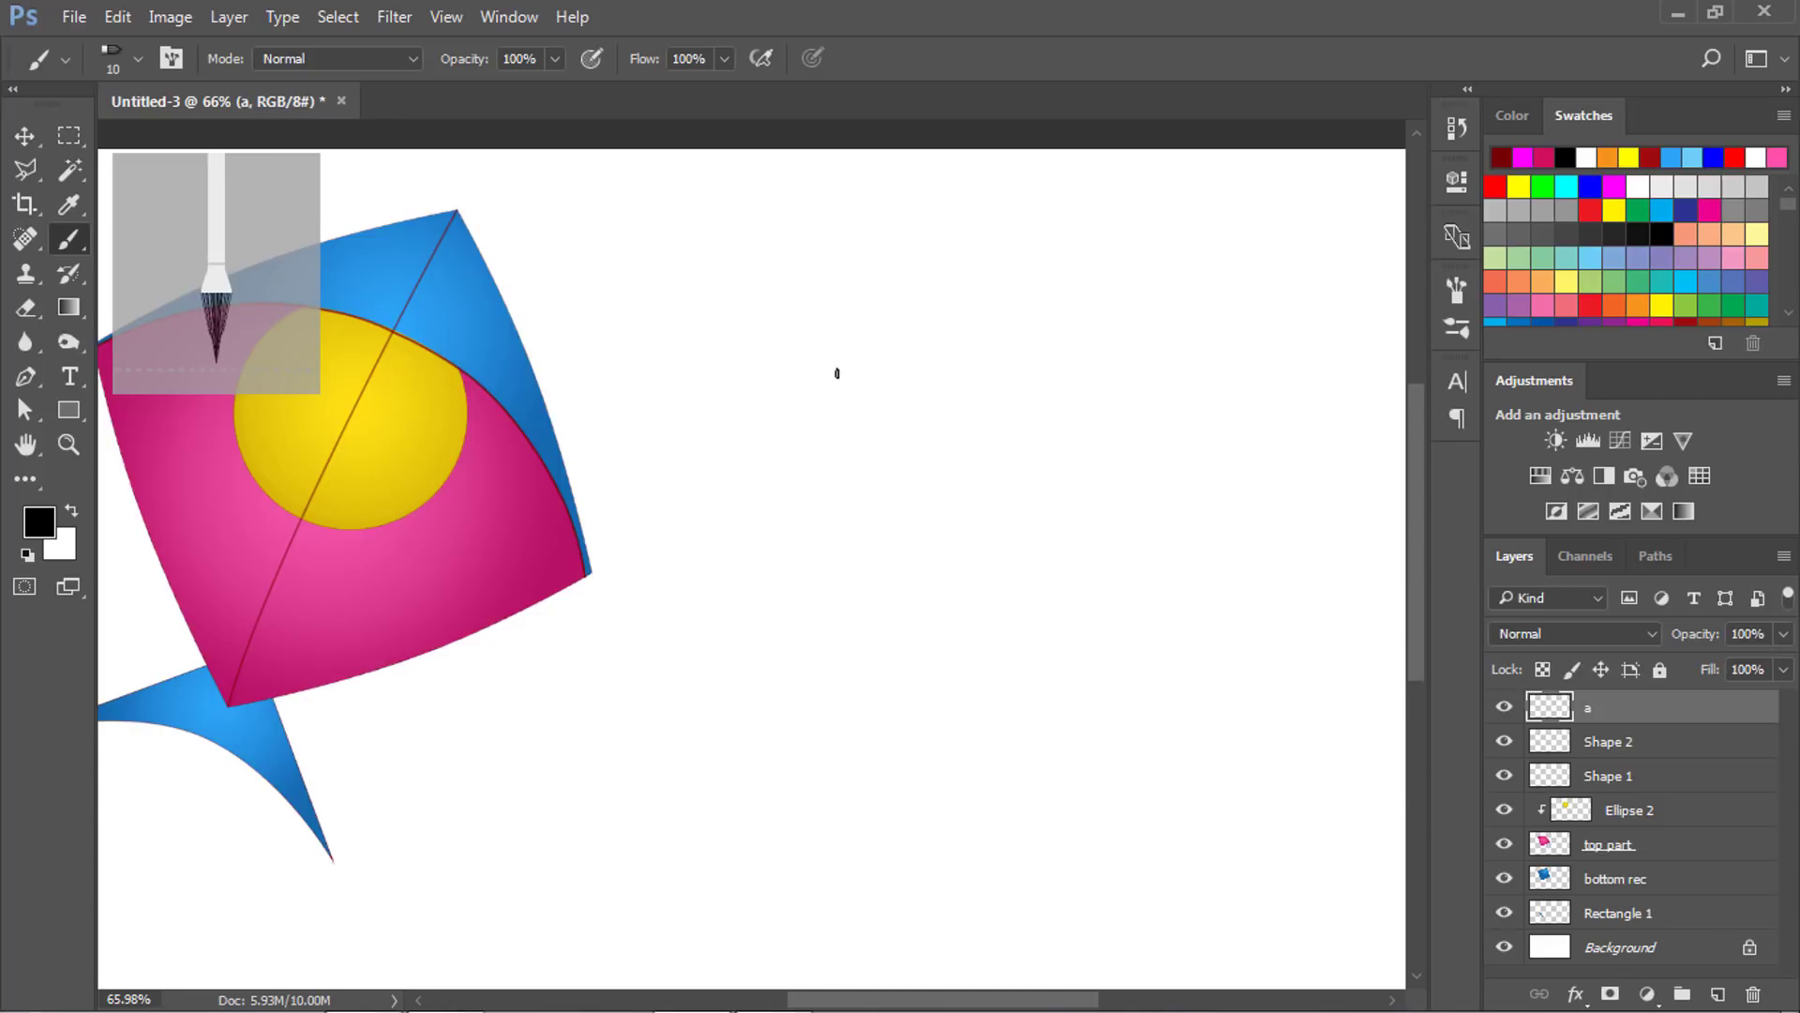
right_click(704, 313)
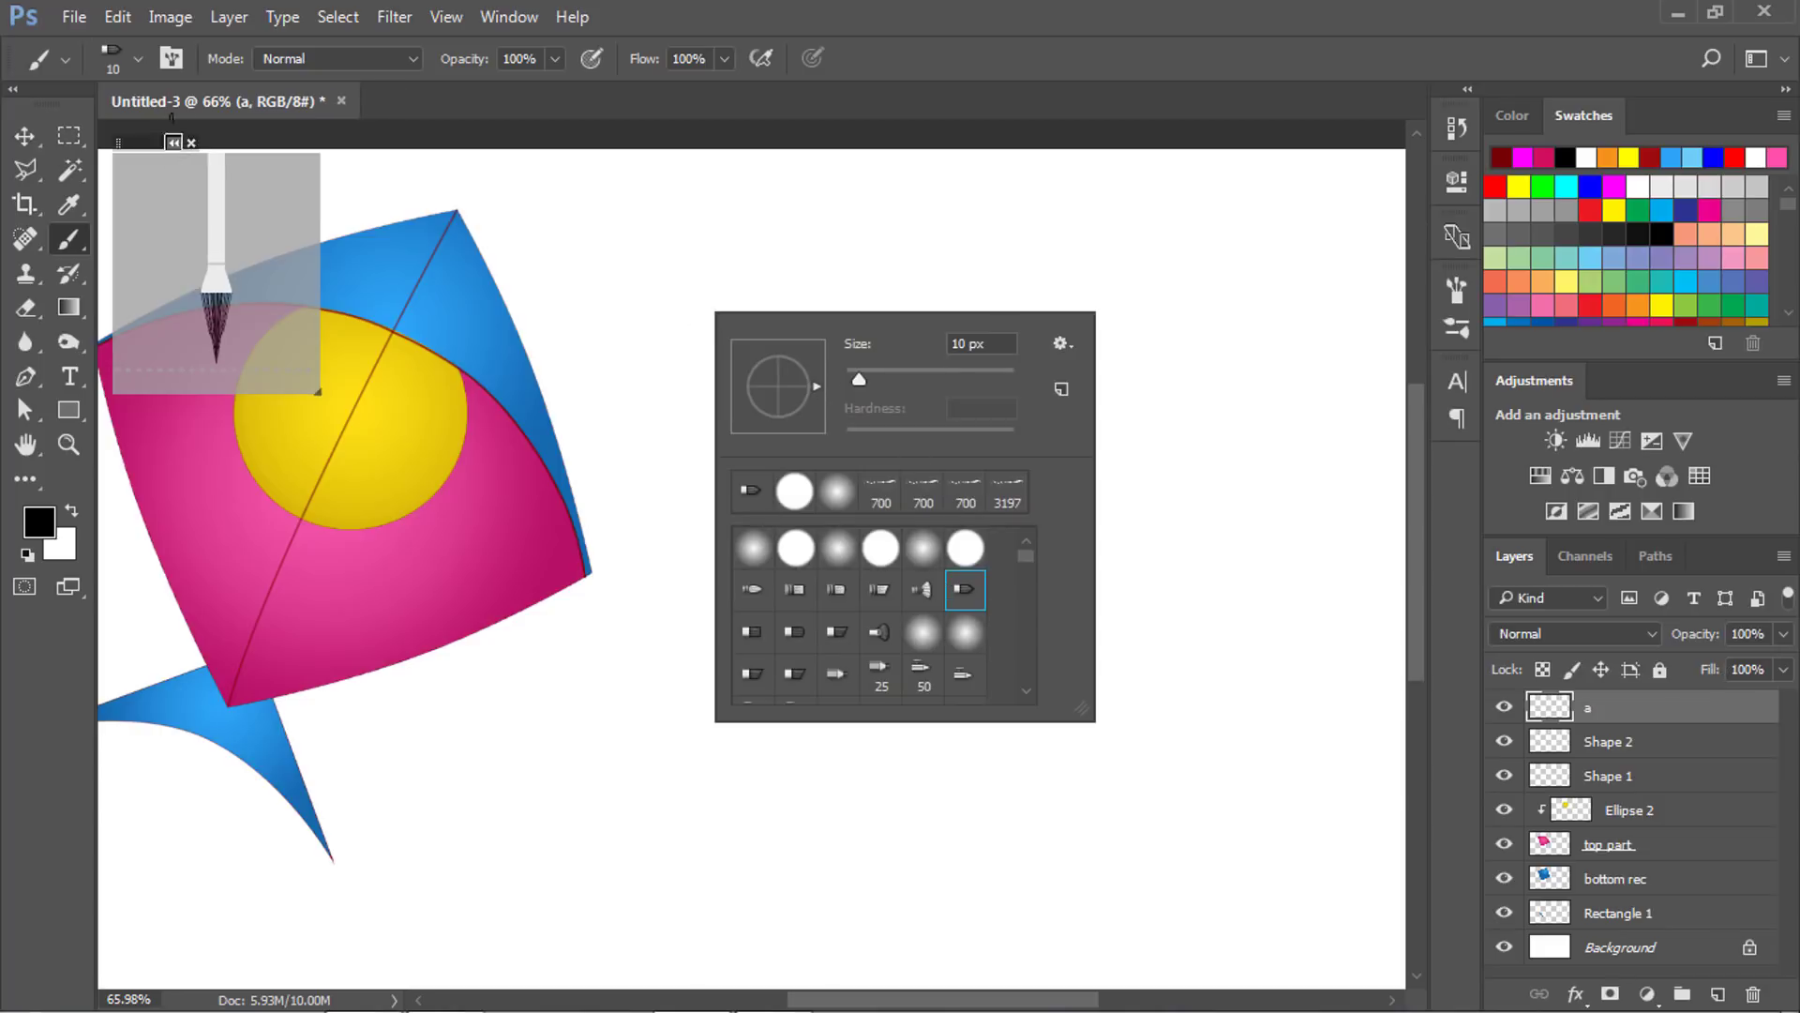
Choose the 10 px Flat Point bristle preset from the Brush Presets list.
left_click(175, 56)
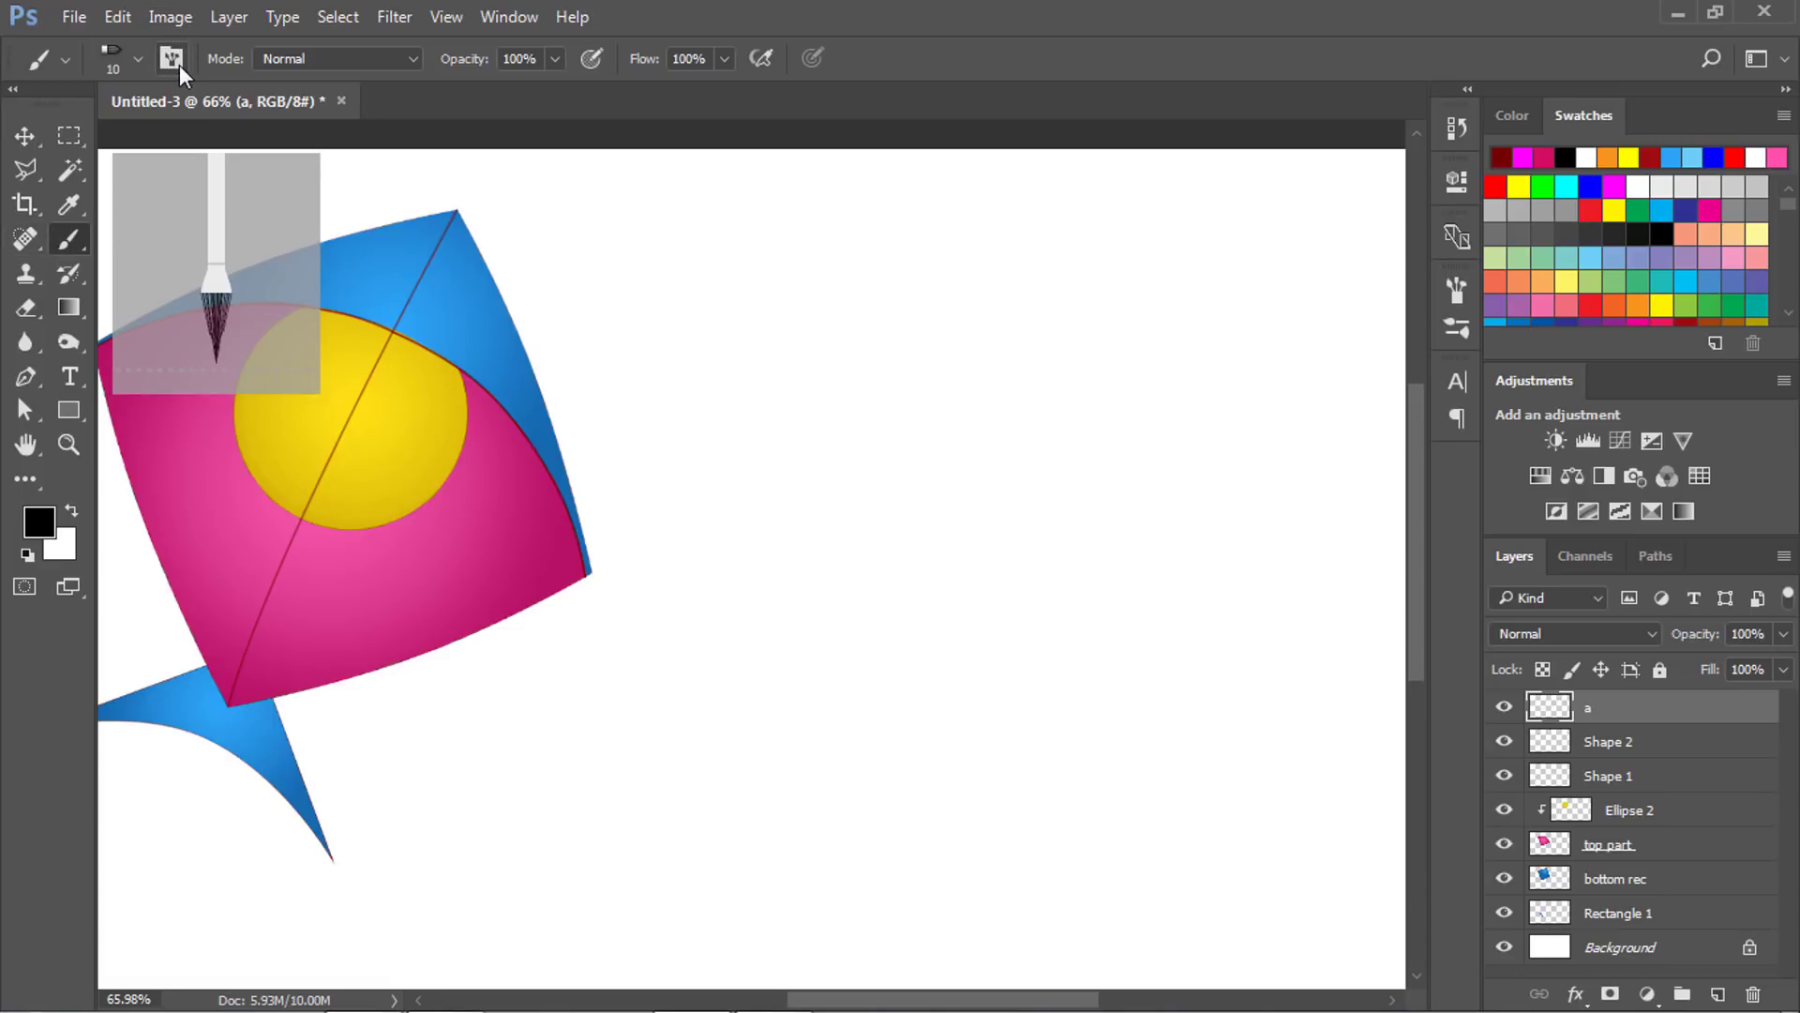
left_click(176, 64)
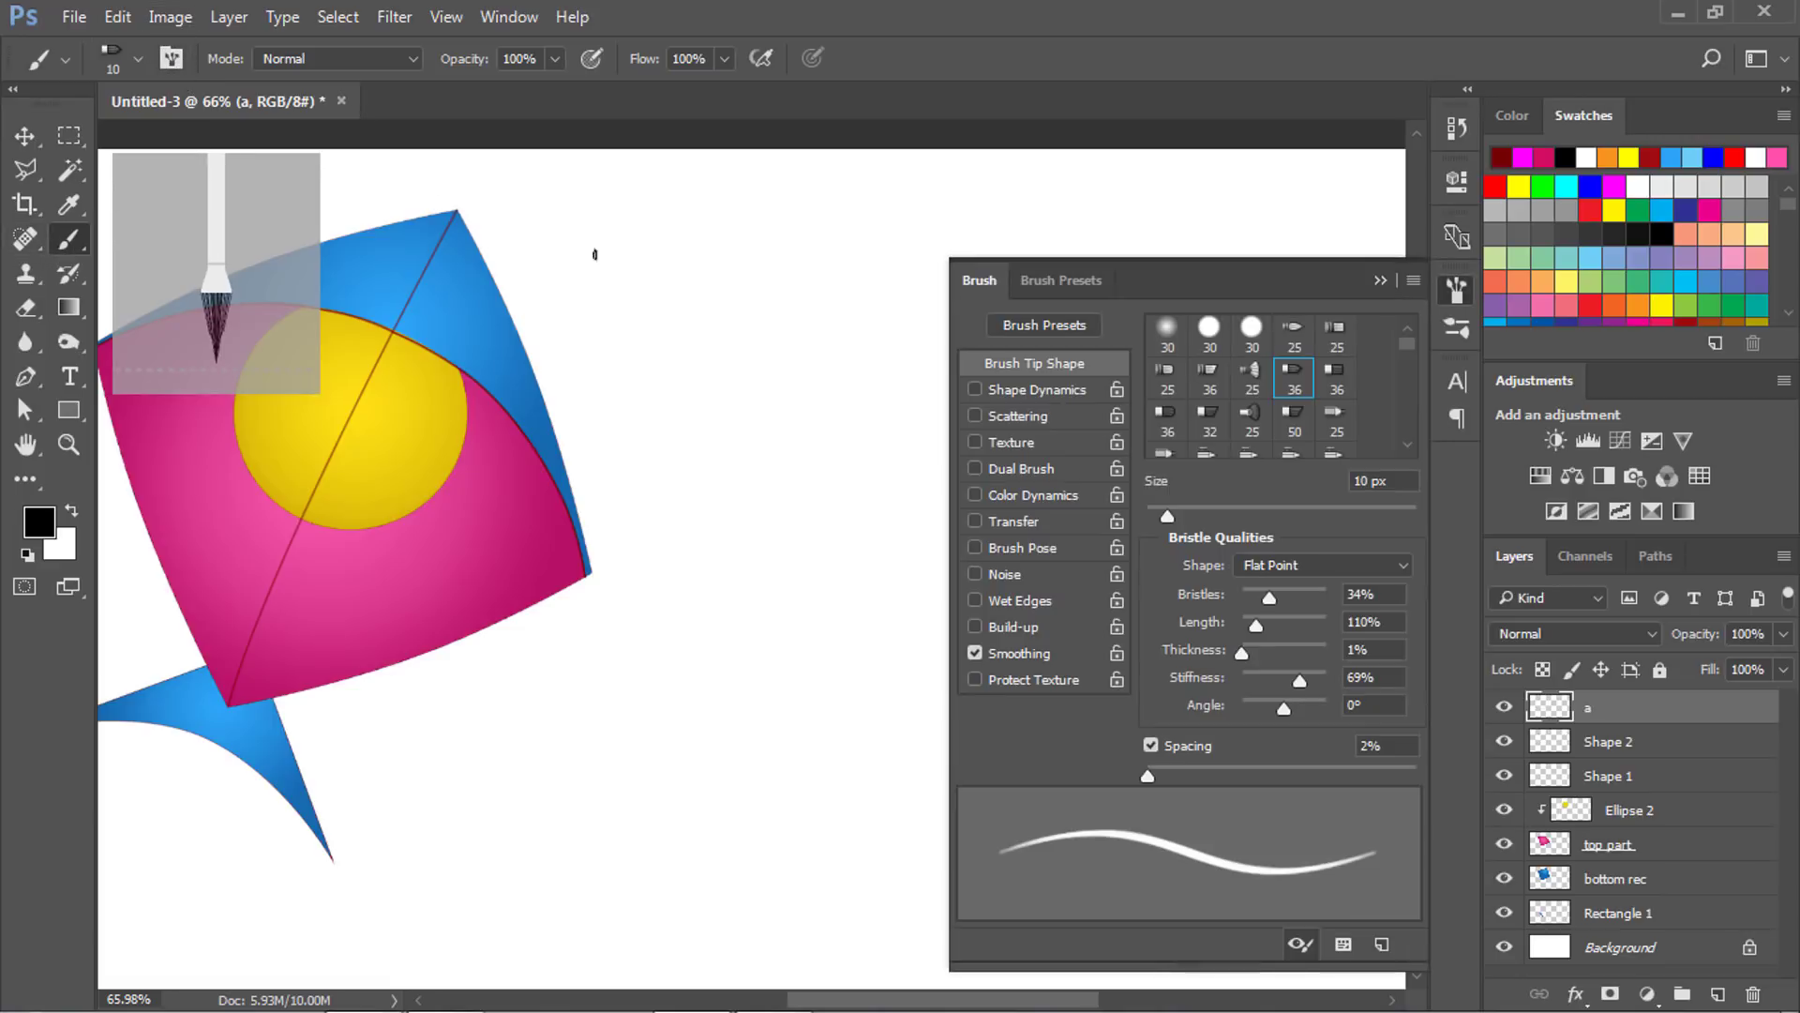
left_click(1067, 278)
scroll(1137, 628, "down", 1)
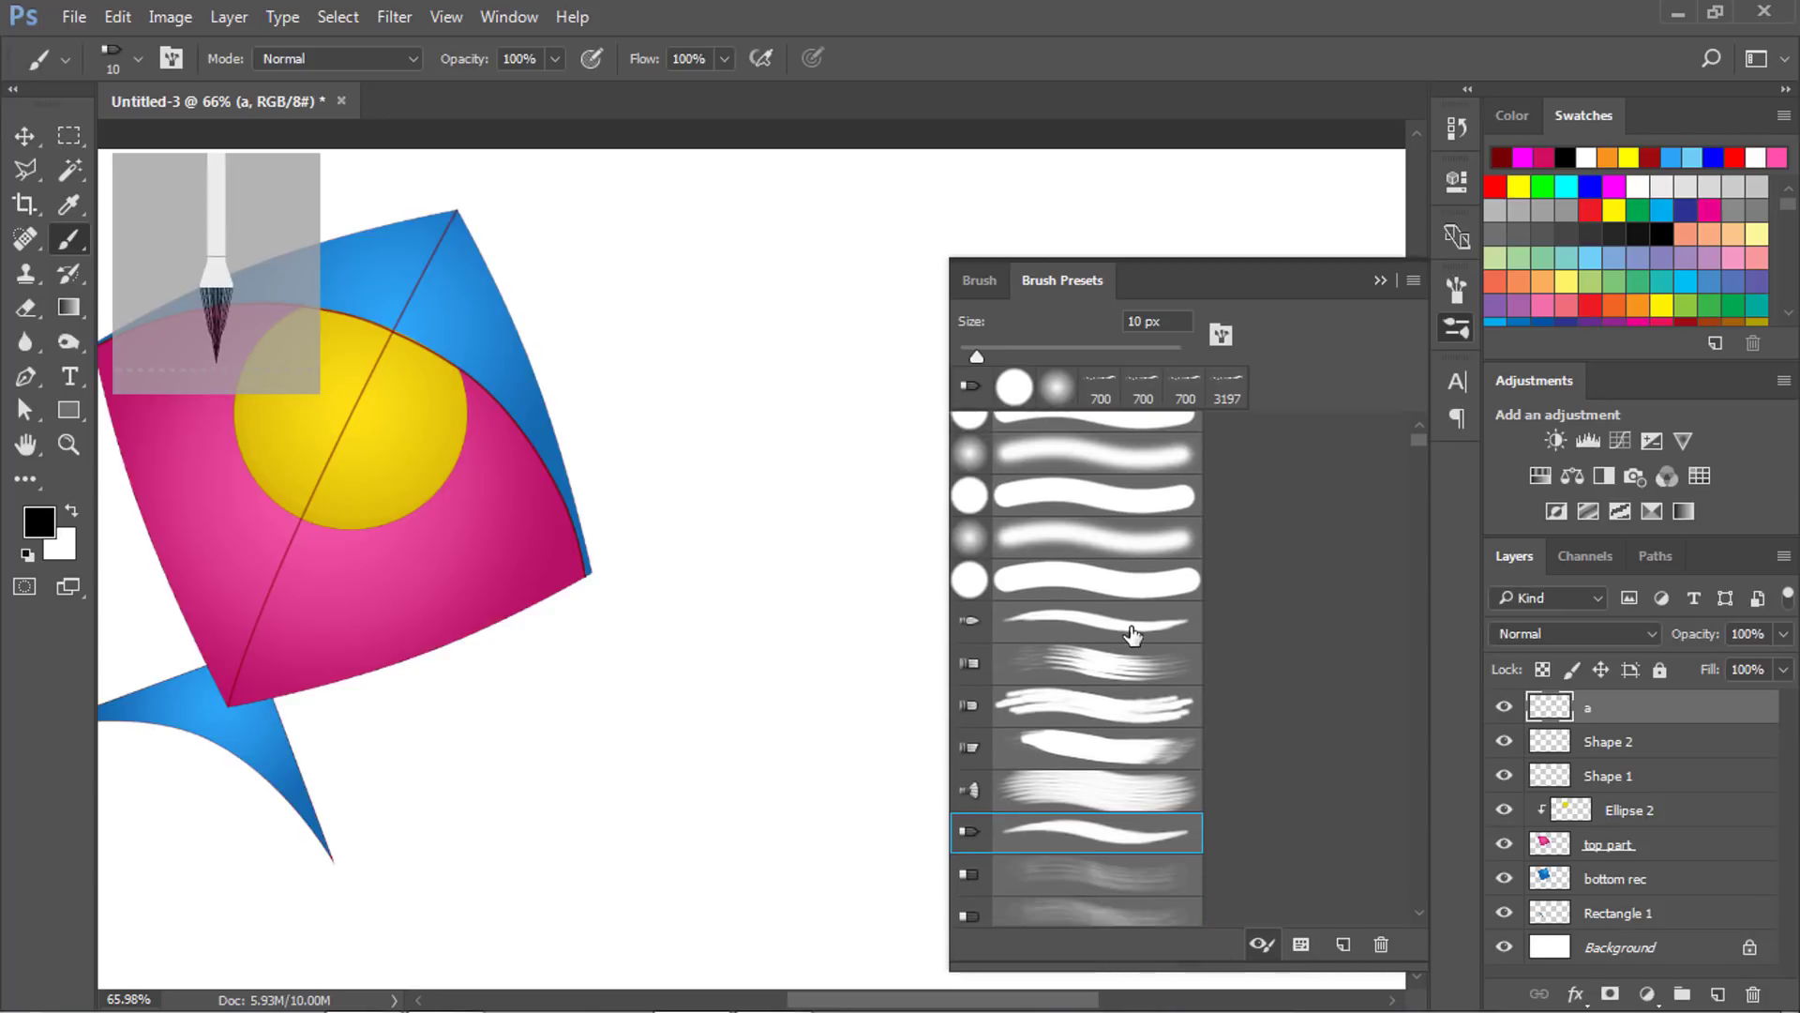
scroll(1130, 637, "down", 1)
scroll(1078, 717, "down", 1)
scroll(1074, 716, "down", 2)
scroll(1069, 717, "up", 1)
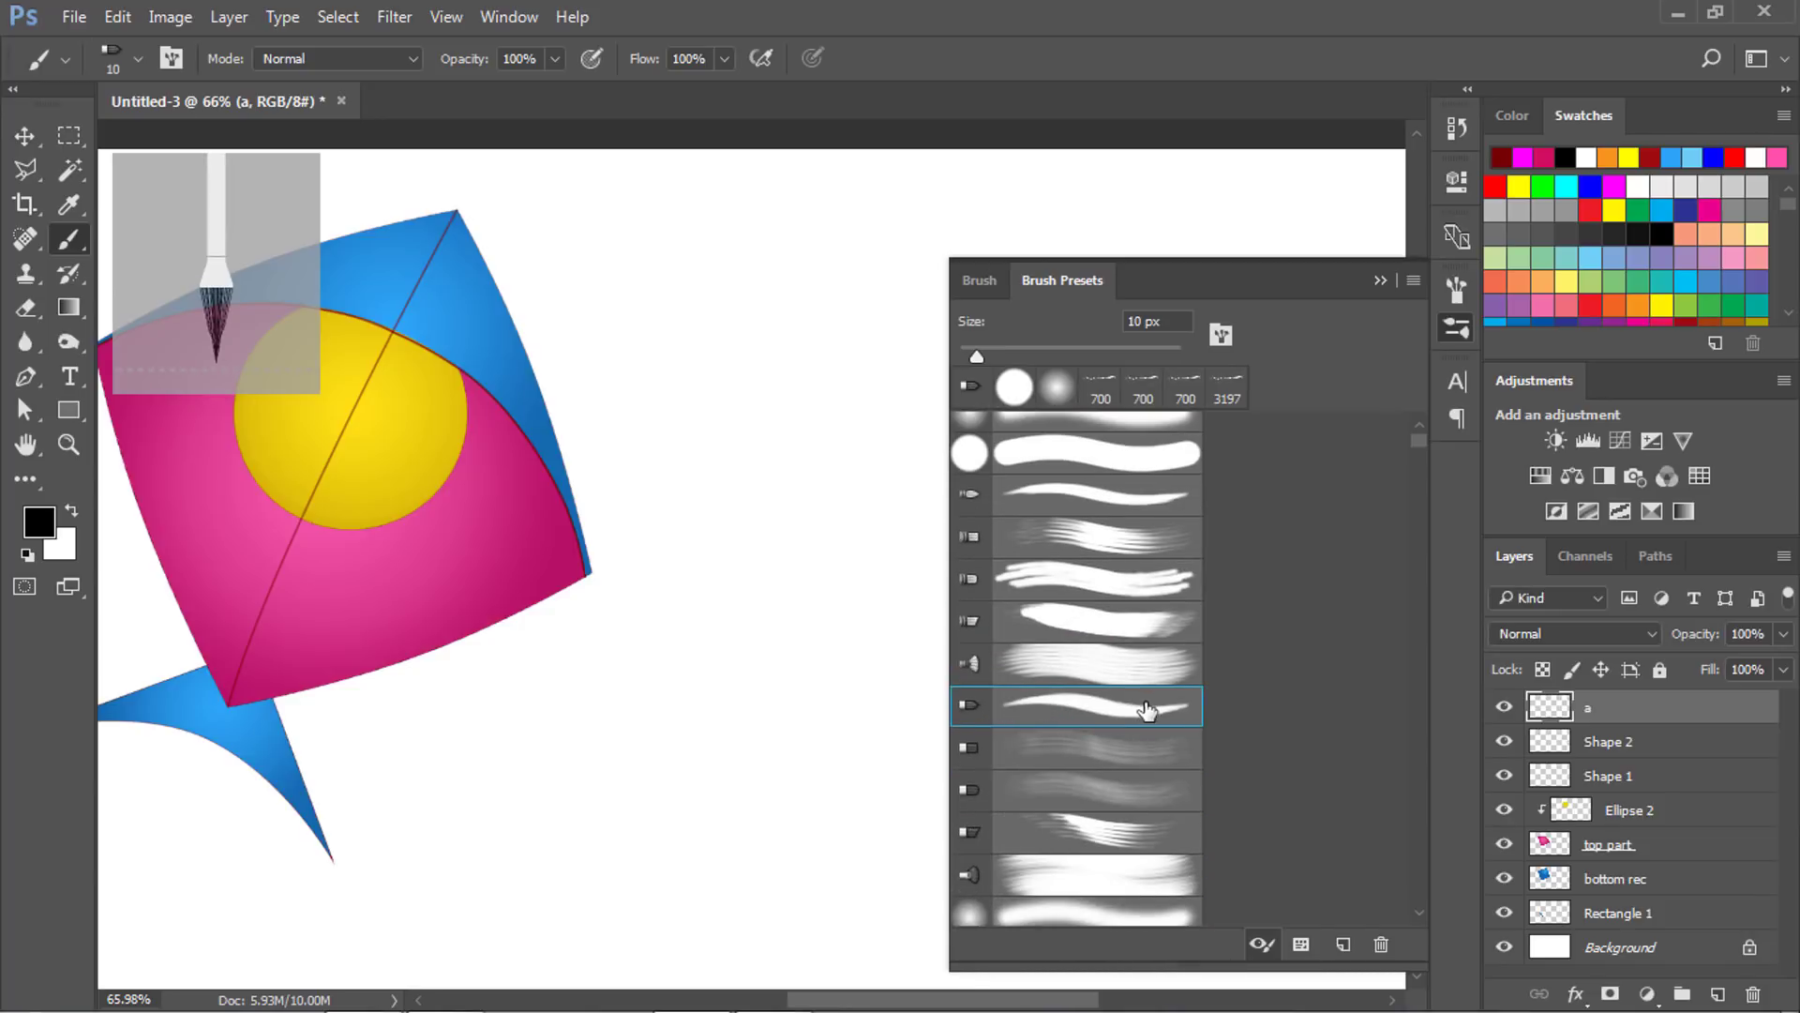
left_click(1057, 713)
left_click(980, 281)
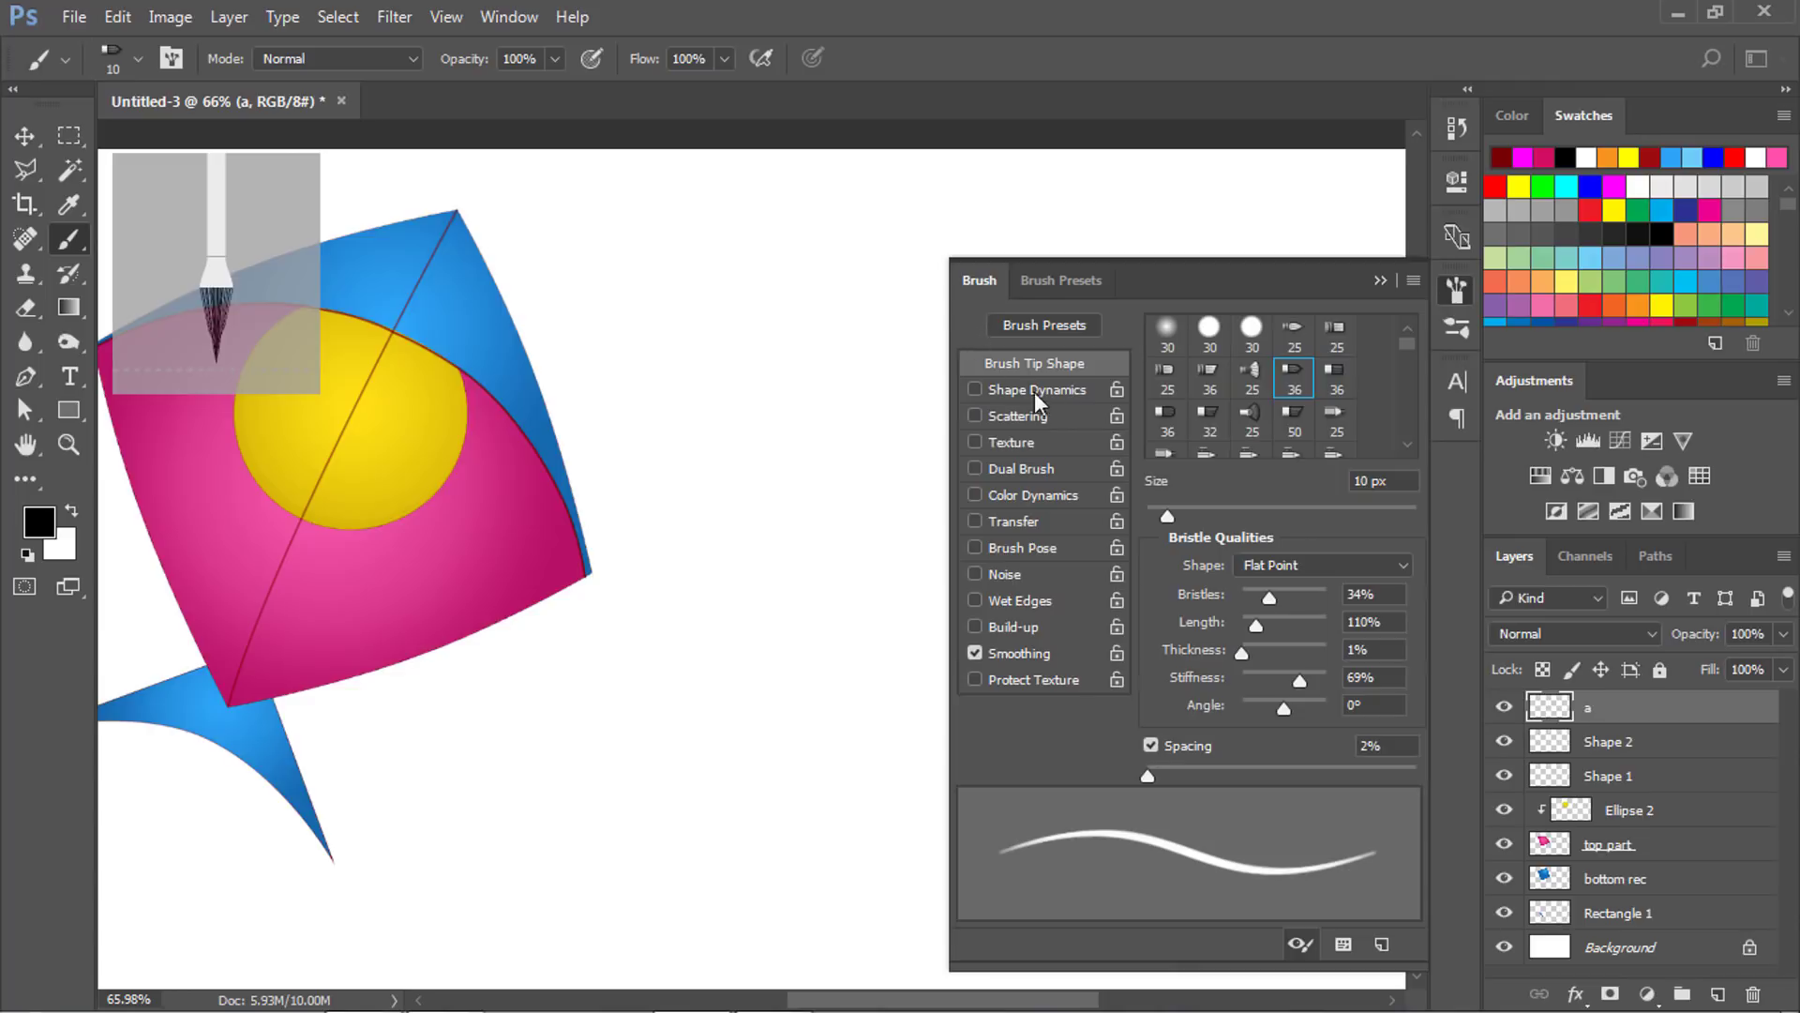
right_click(685, 310)
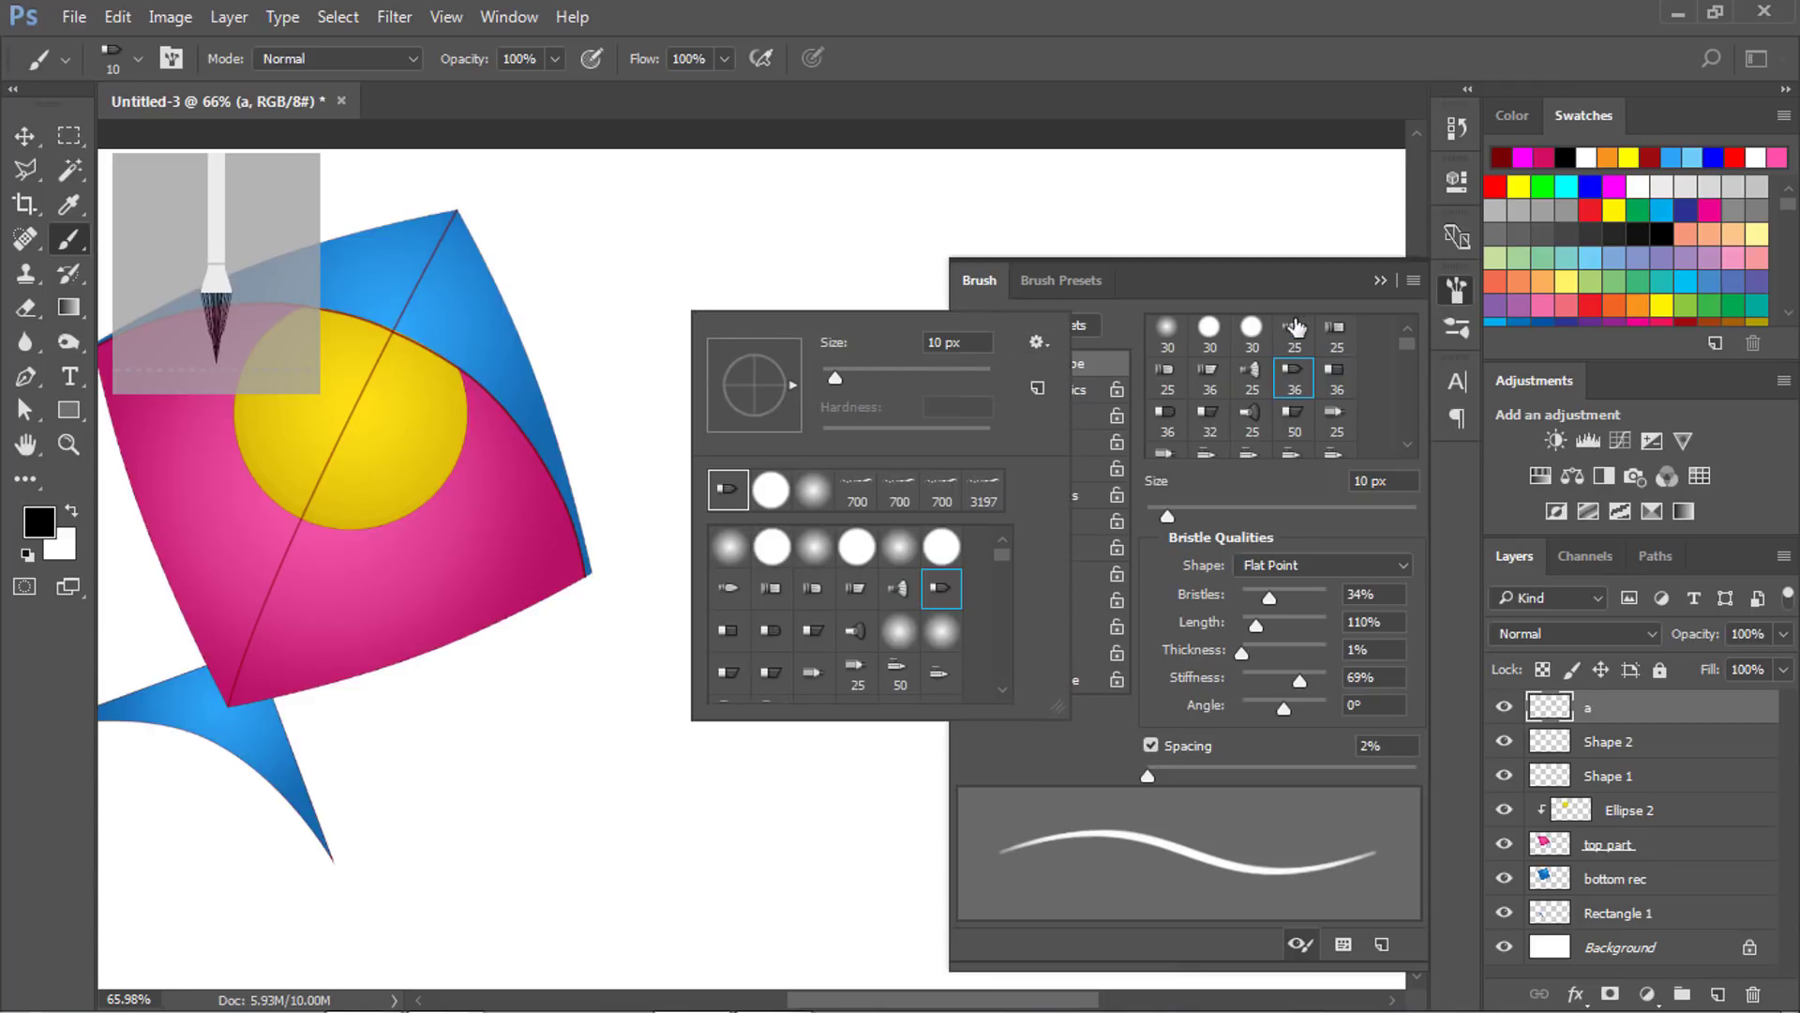
left_click(1379, 281)
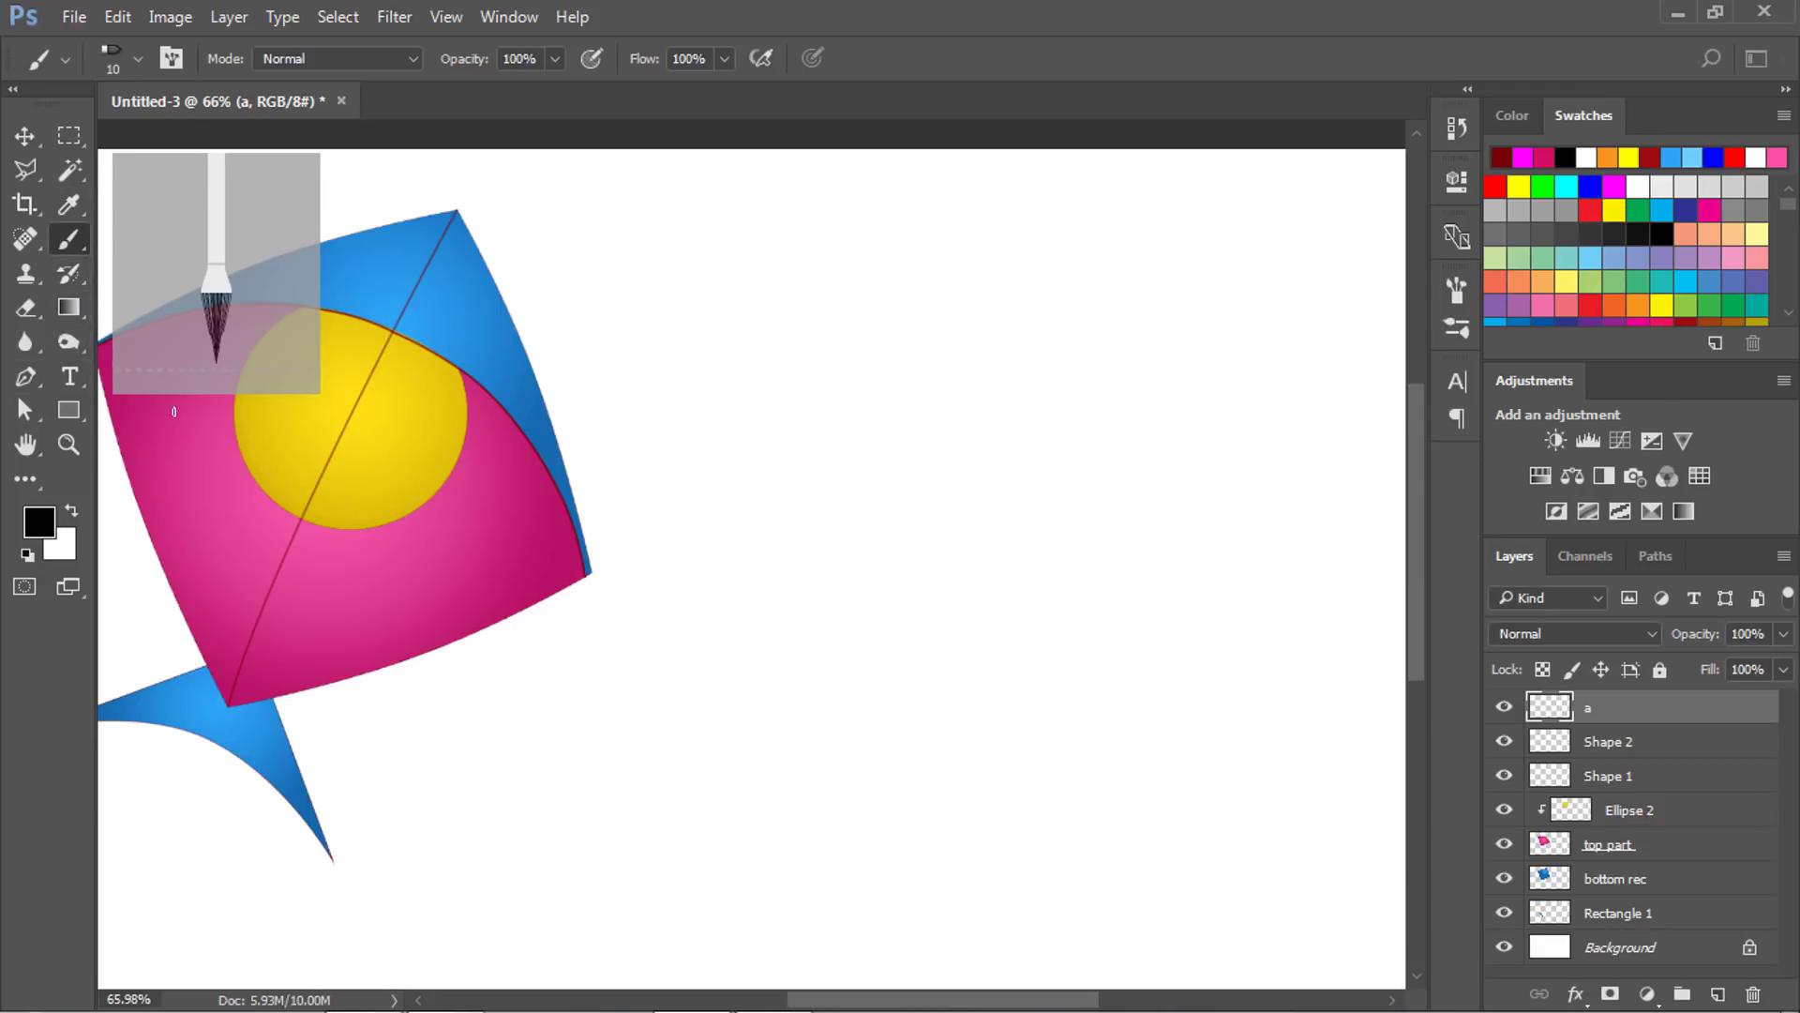
Set the Brush tool size to 30 px, then pick the Pen tool.
right_click(732, 257)
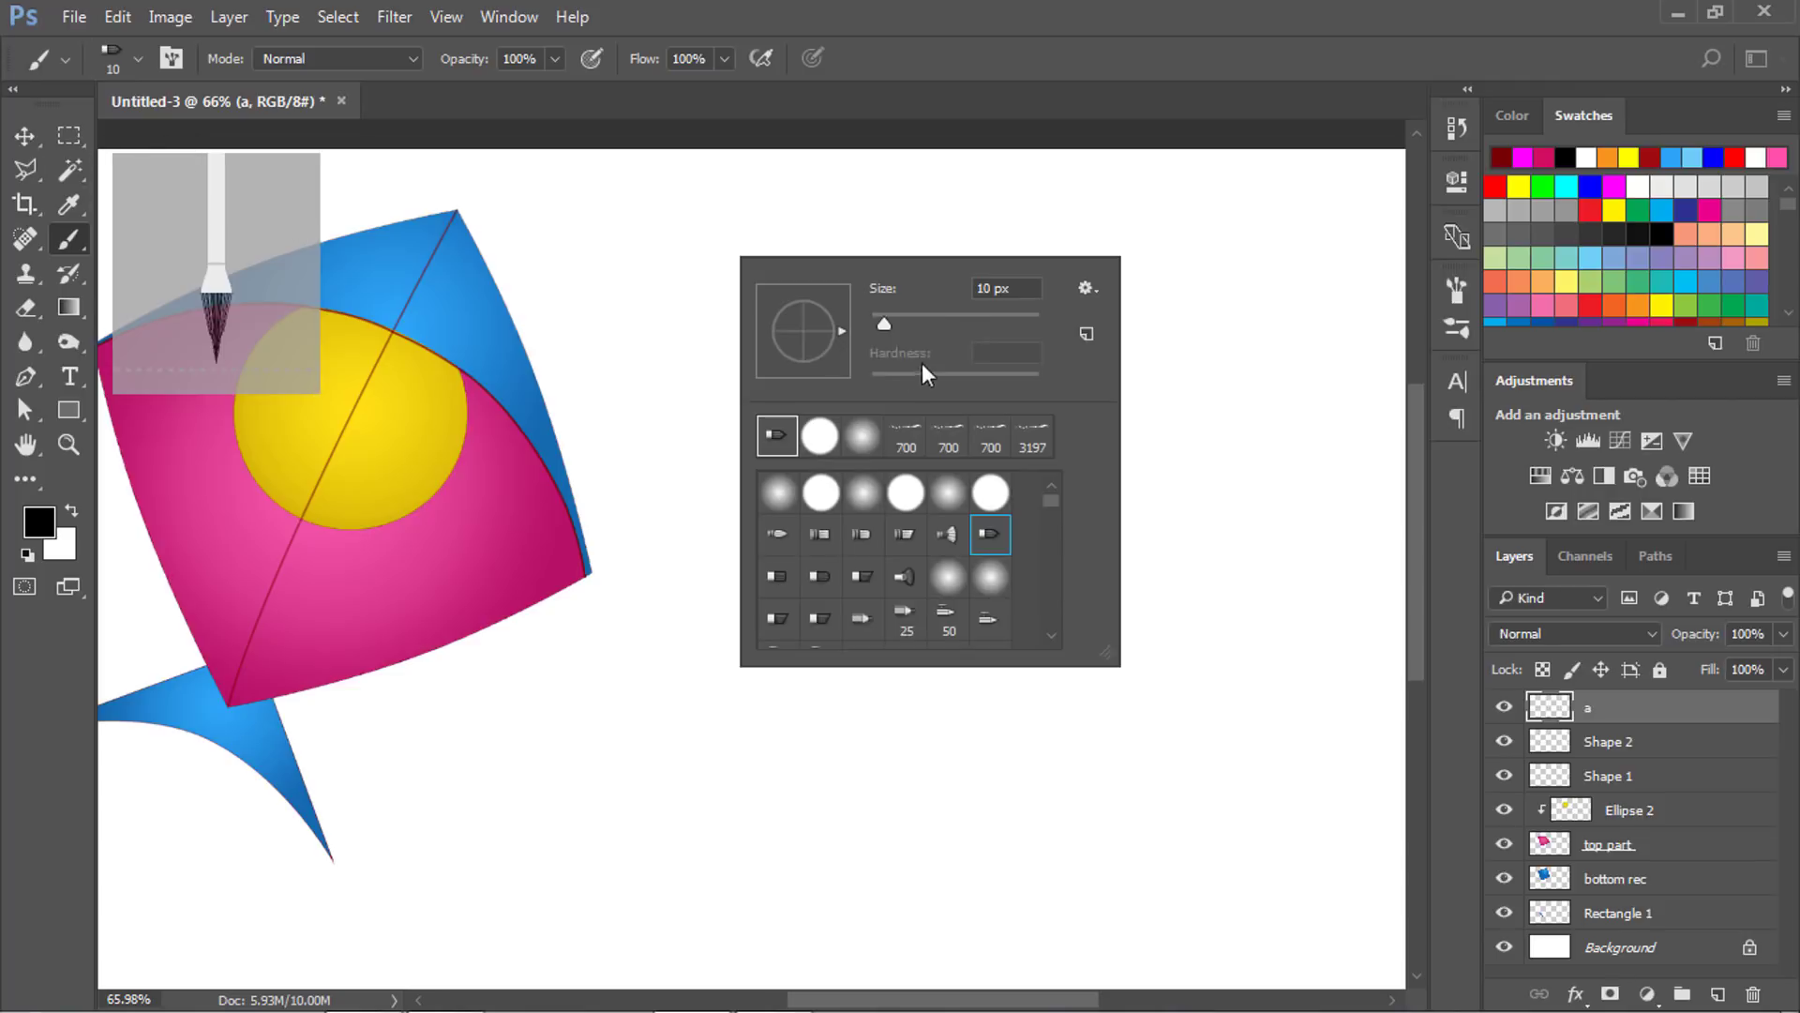
left_click(1024, 288)
type("30")
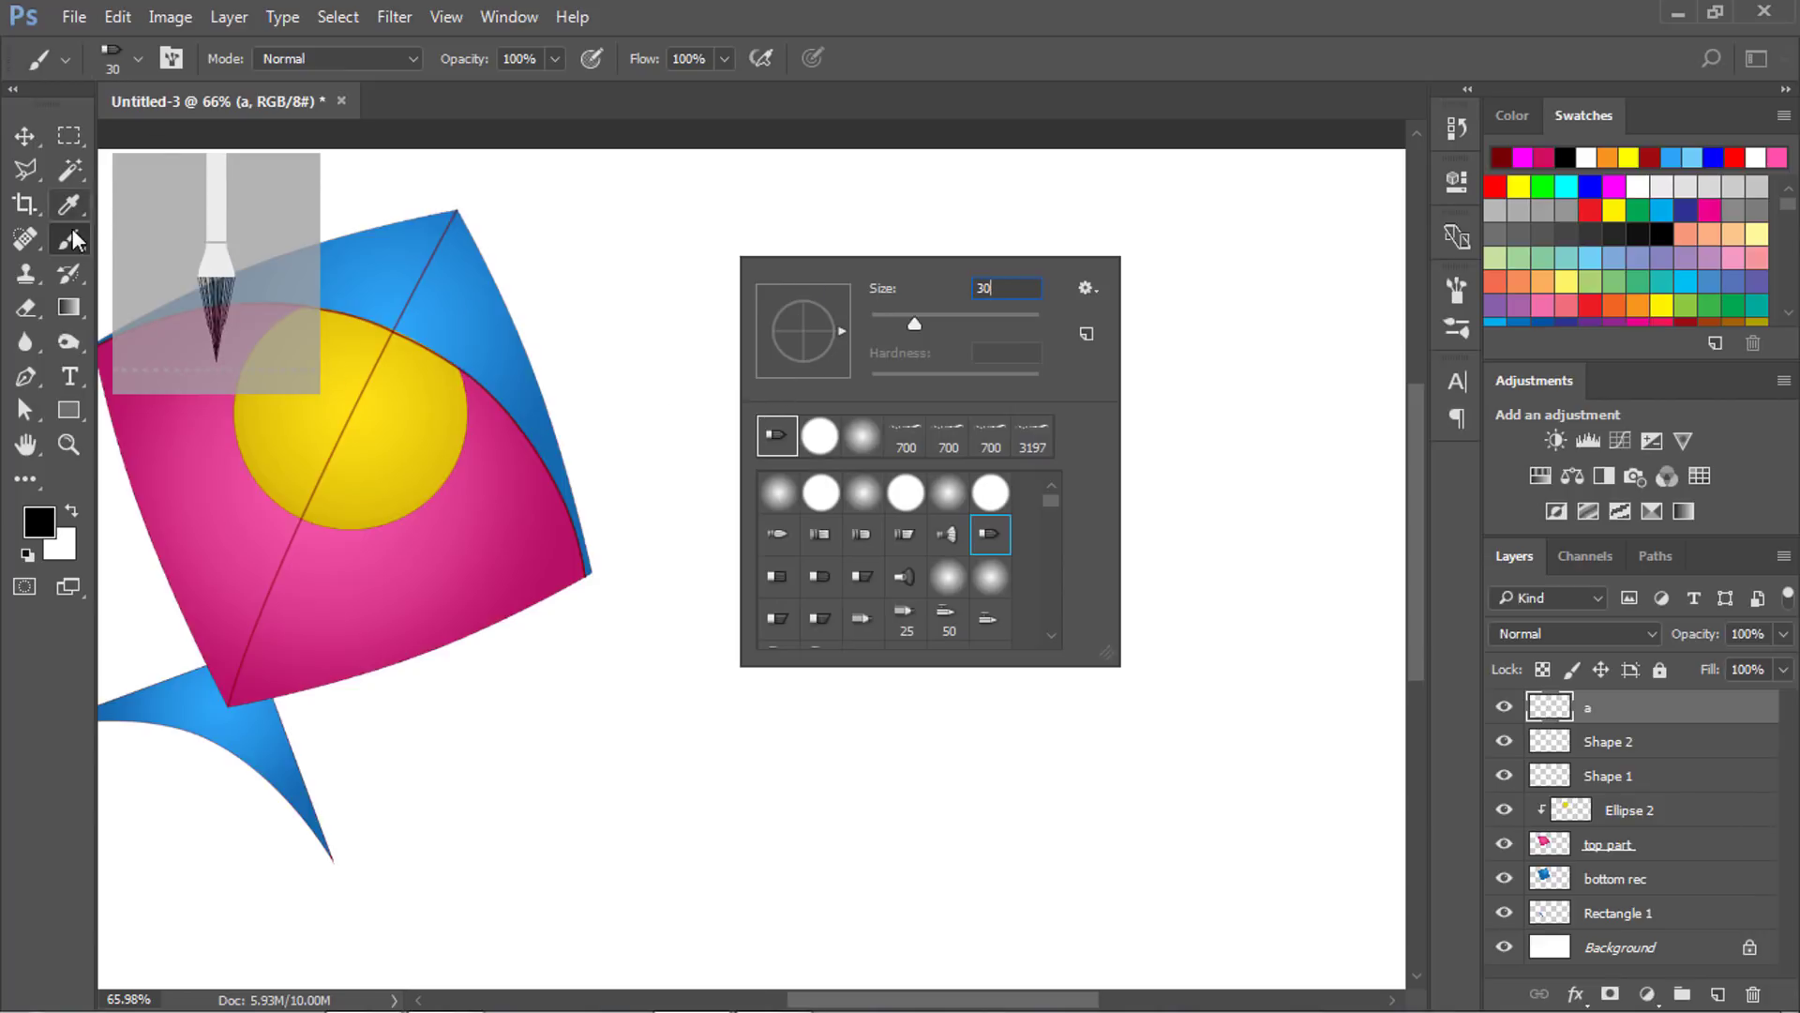
key("Return")
left_click(26, 377)
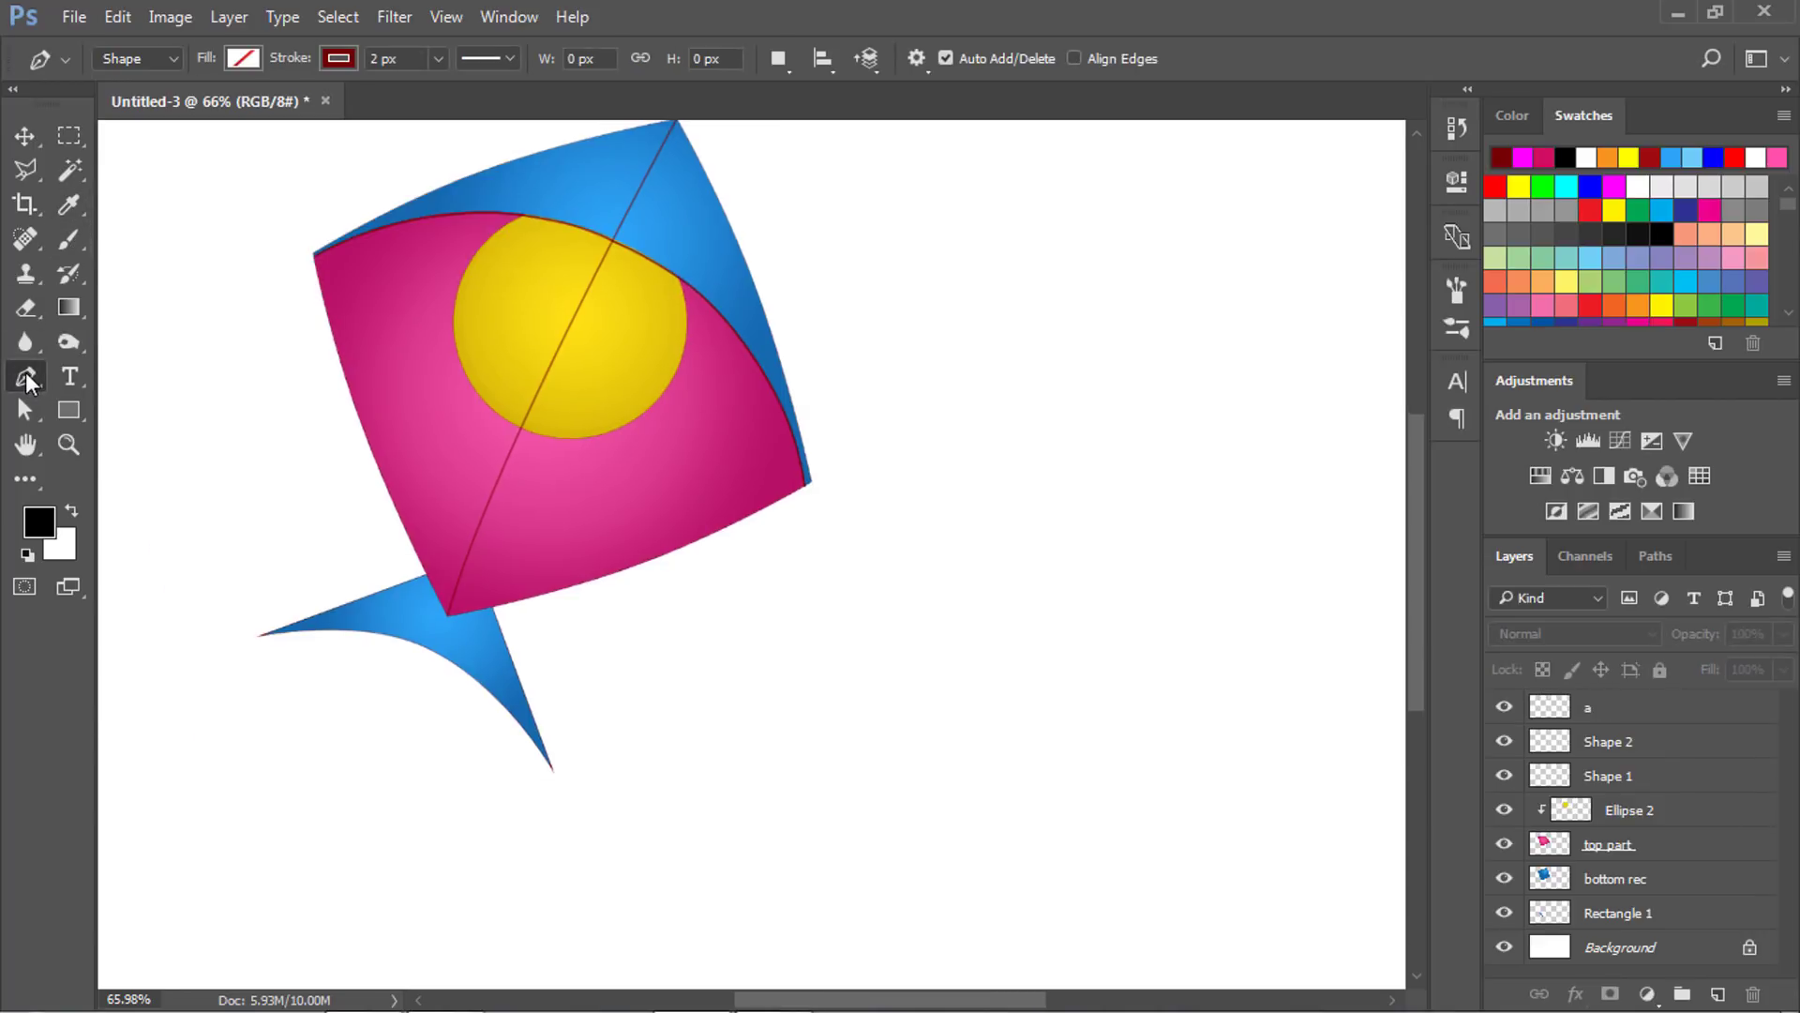
Set the Pen to Path mode with no stroke and pan down to the kite's tail.
left_click(335, 58)
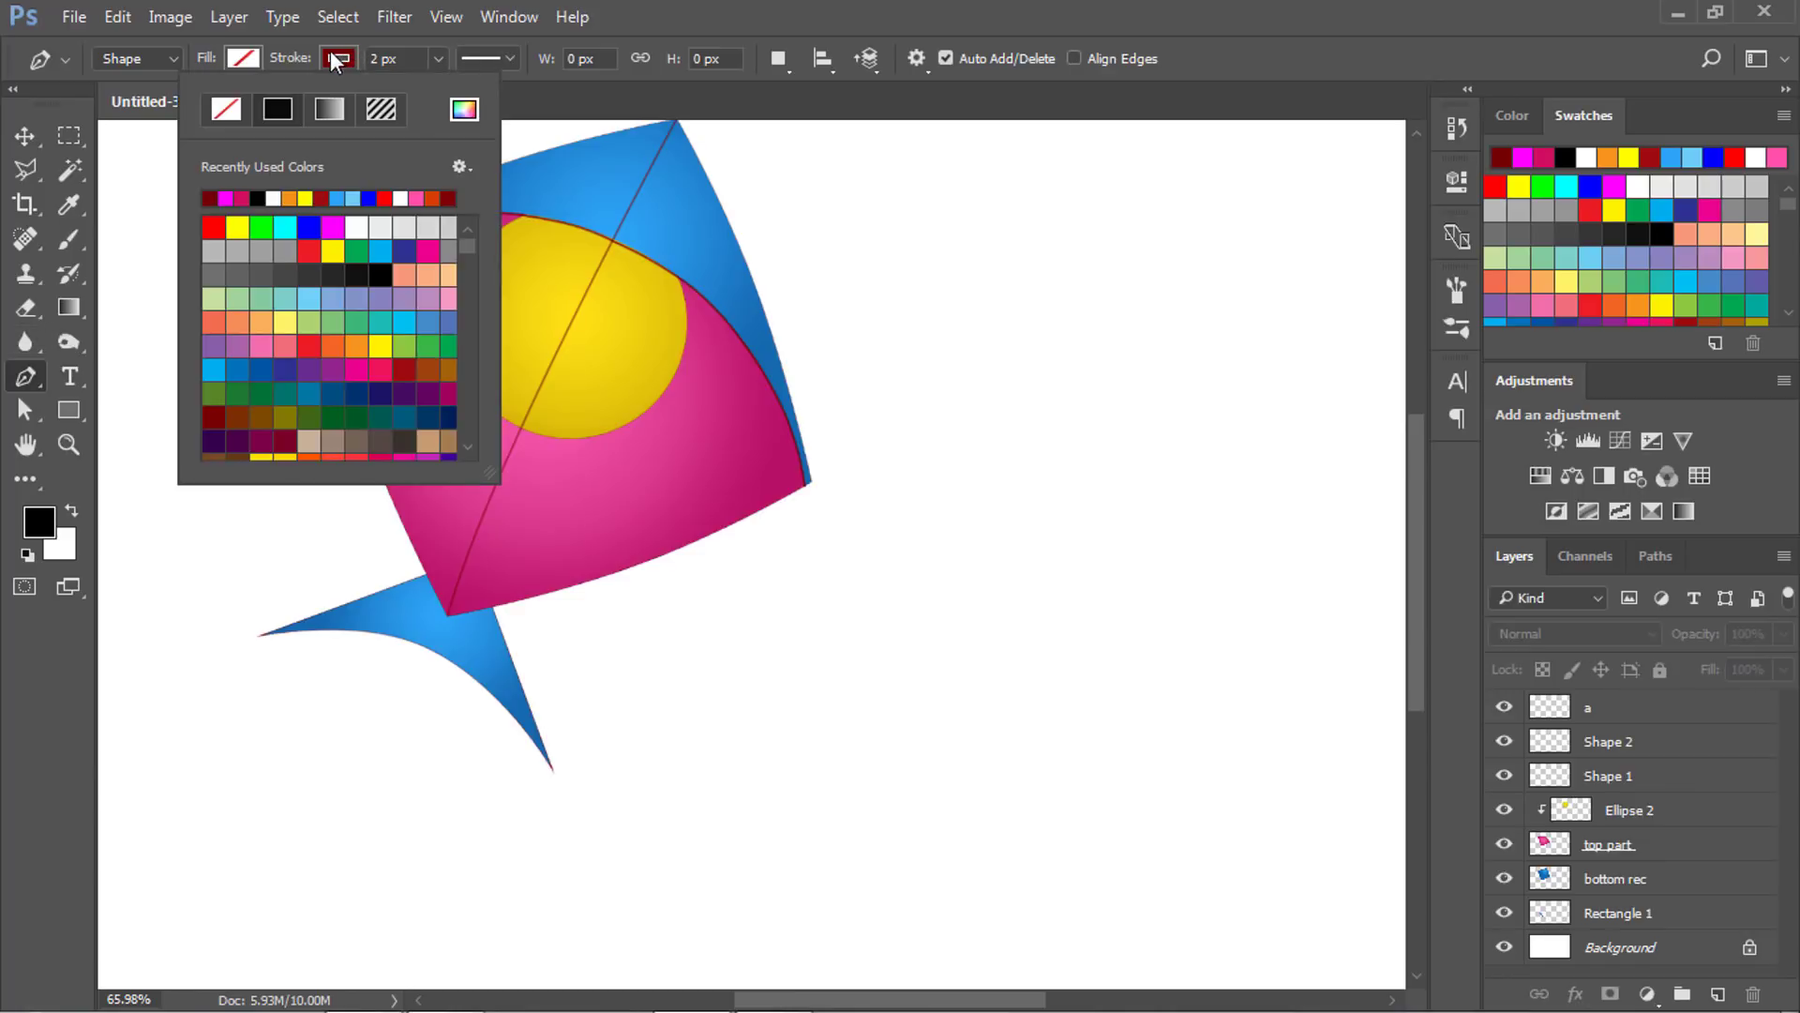
left_click(227, 106)
left_click(136, 58)
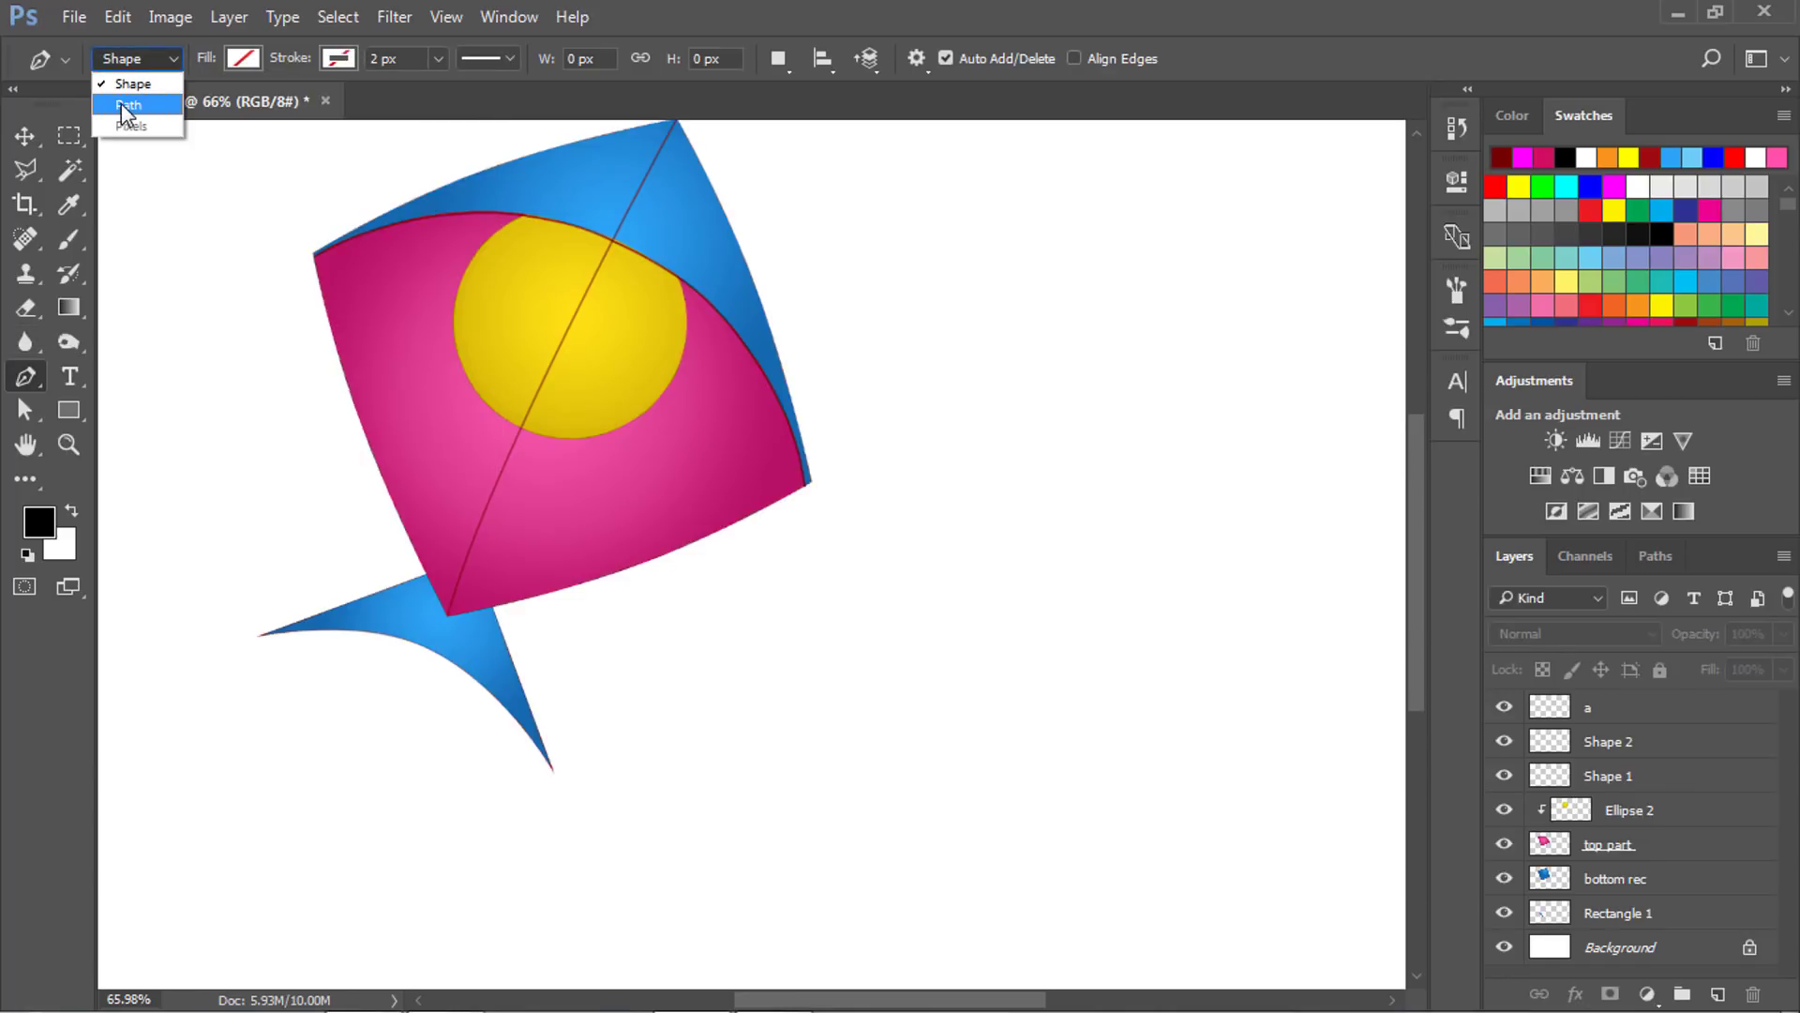
left_click(122, 105)
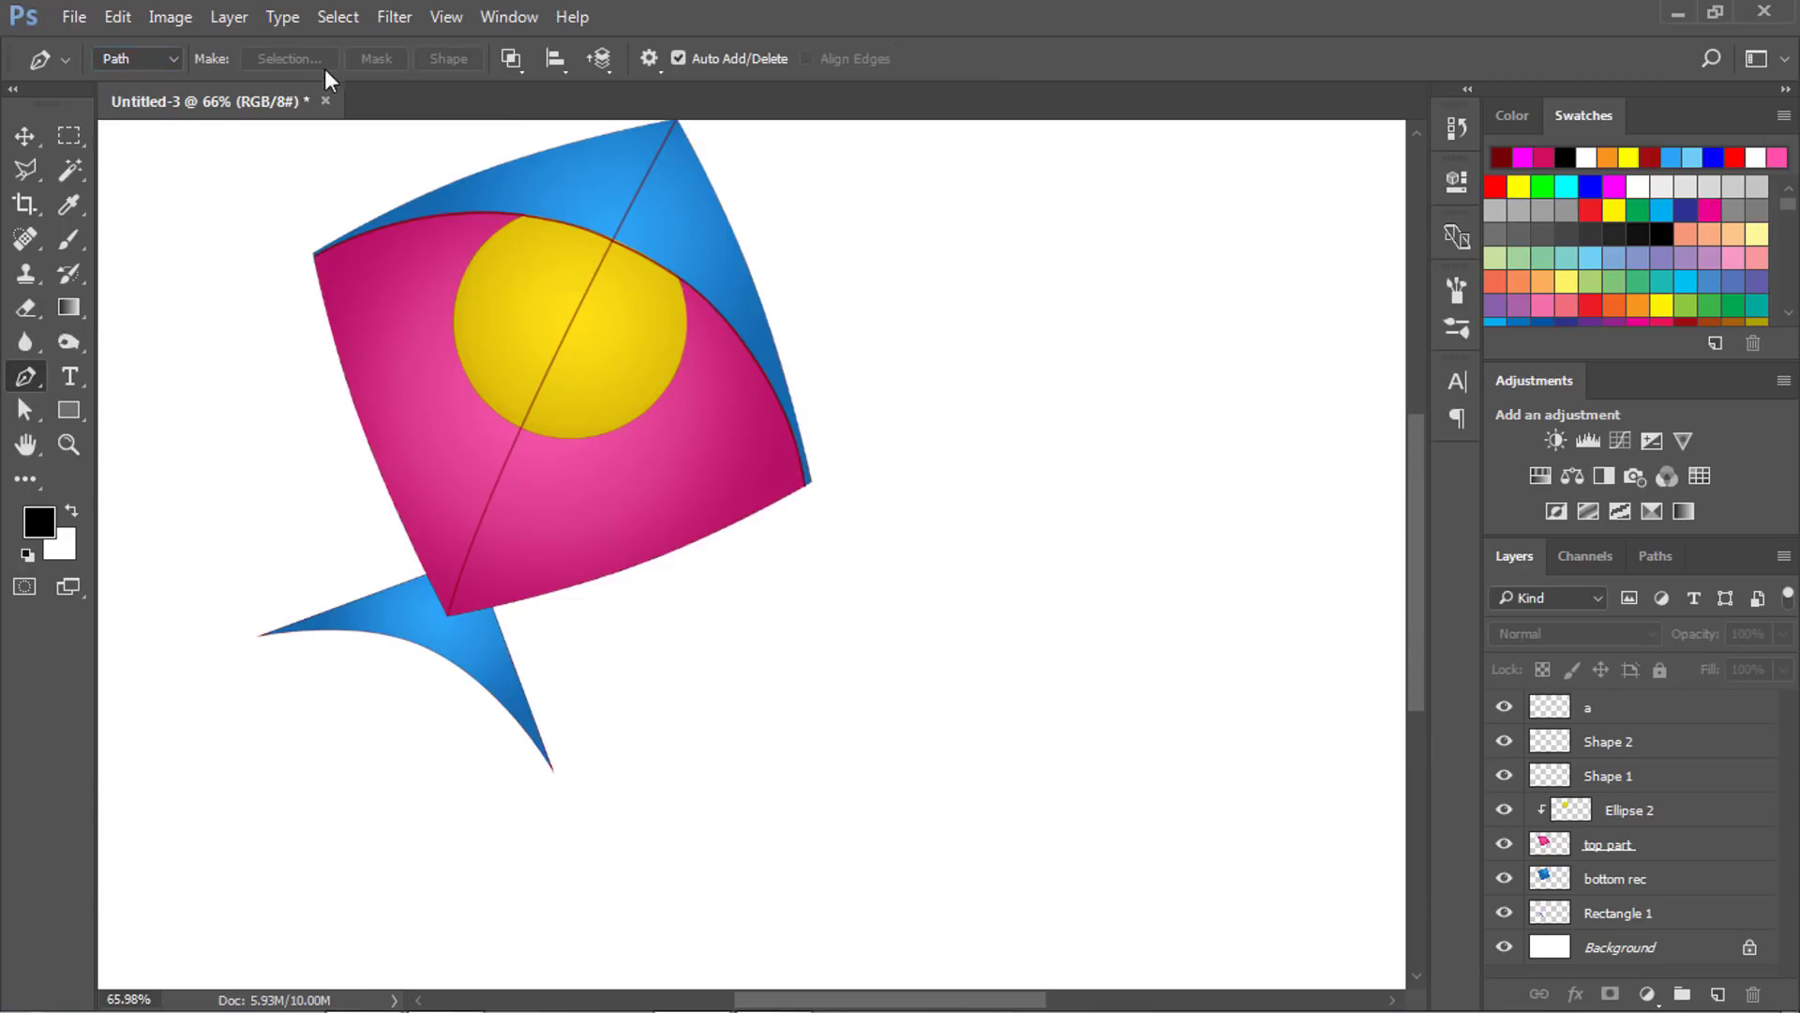
left_click(149, 65)
left_click_drag(736, 515, 1088, 290)
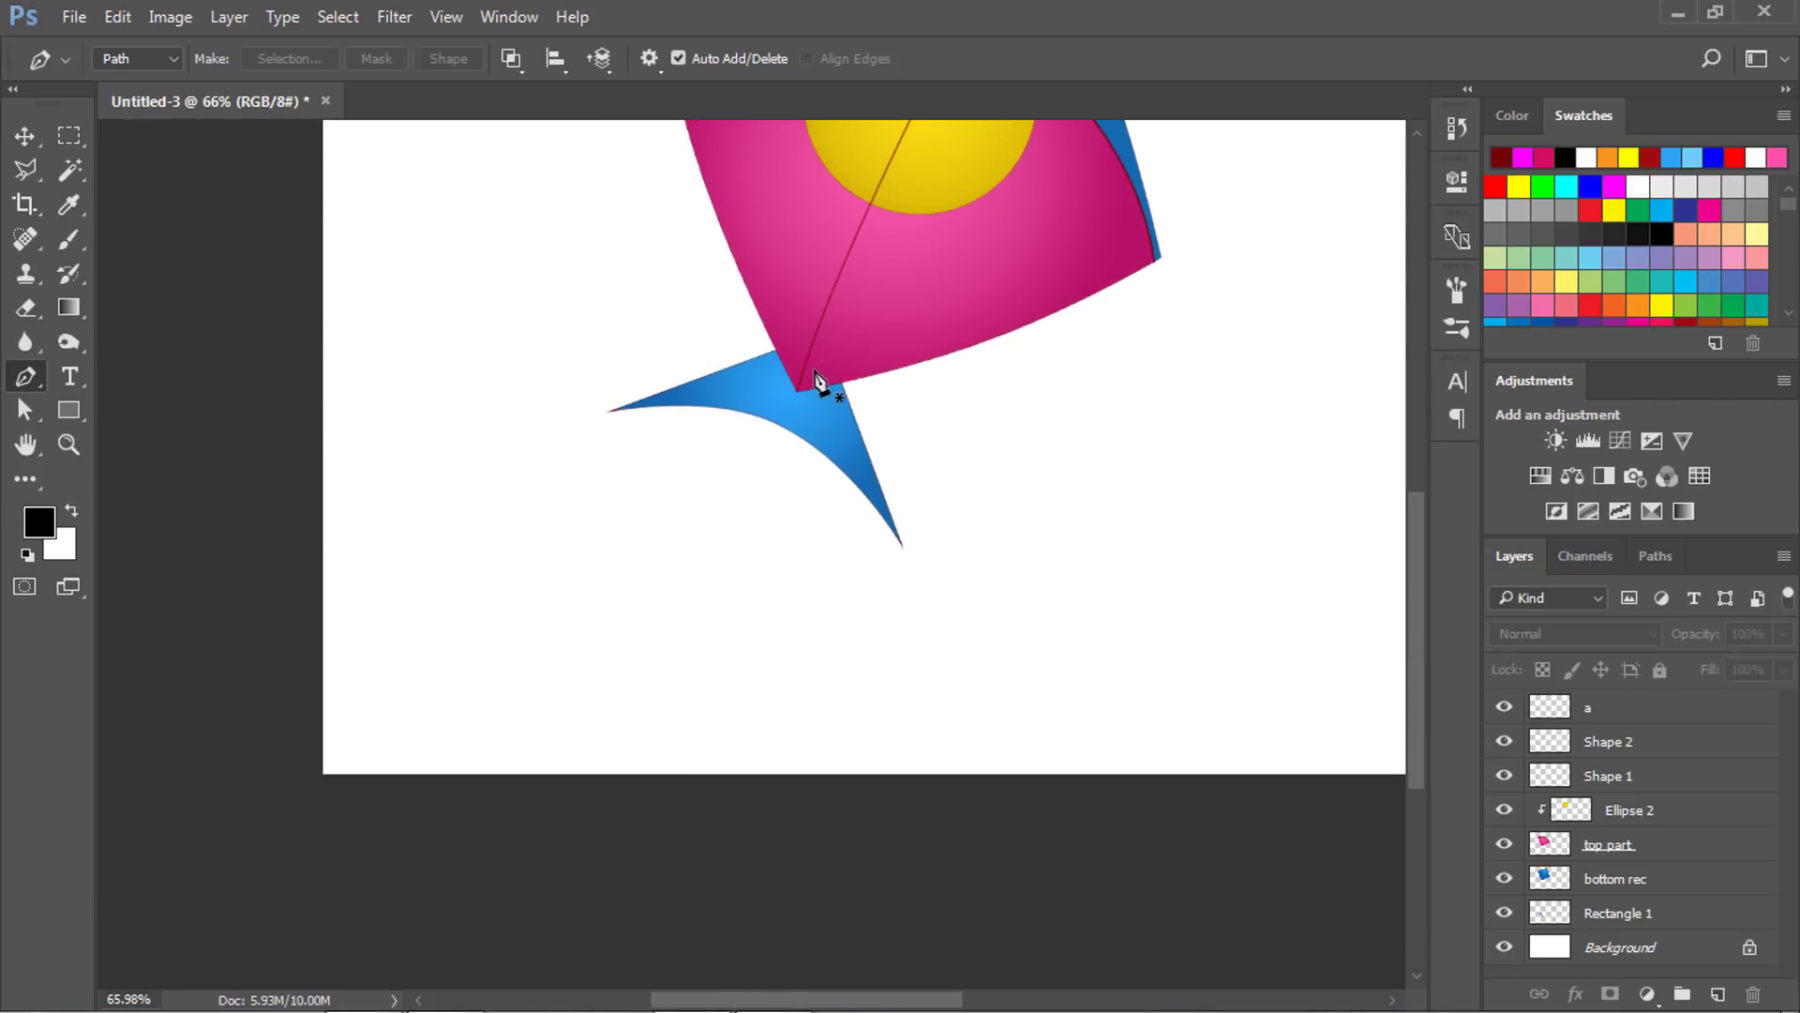
On layer a, draw a curved string path from the kite's bottom corner toward the lower left.
left_click(816, 367)
left_click(1663, 714)
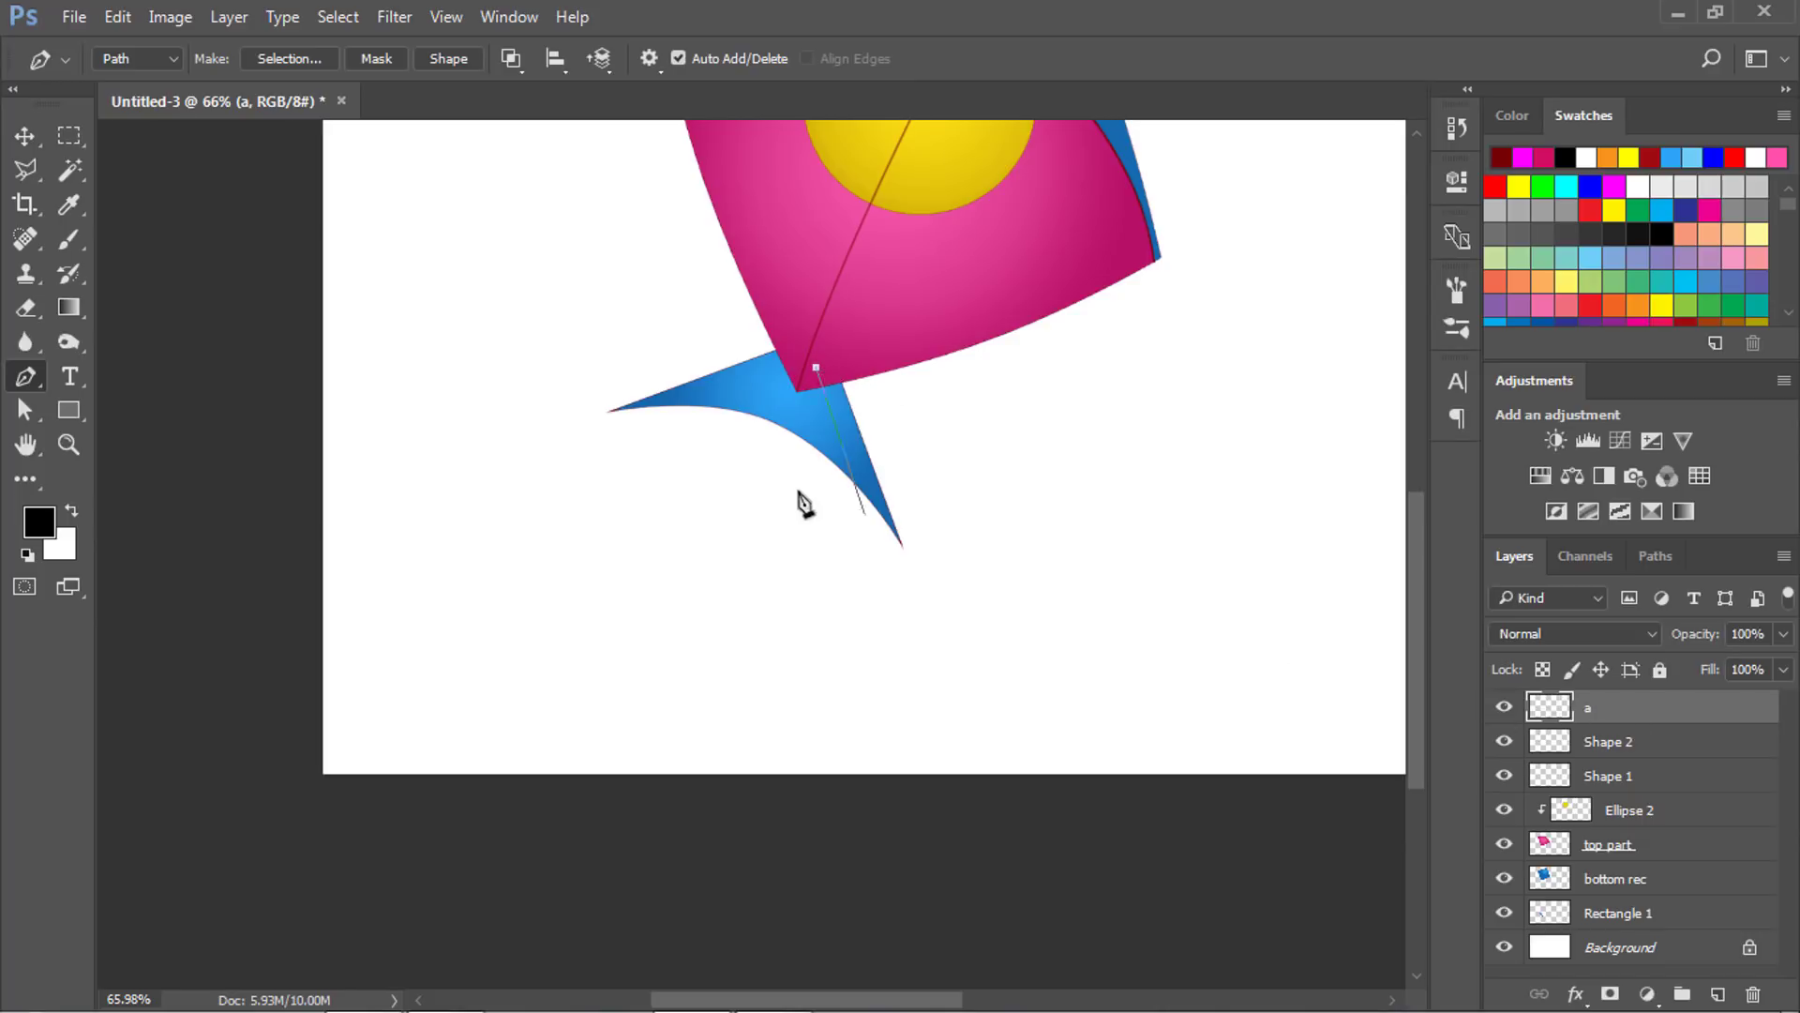
left_click_drag(750, 610, 743, 605)
left_click_drag(541, 737, 515, 765)
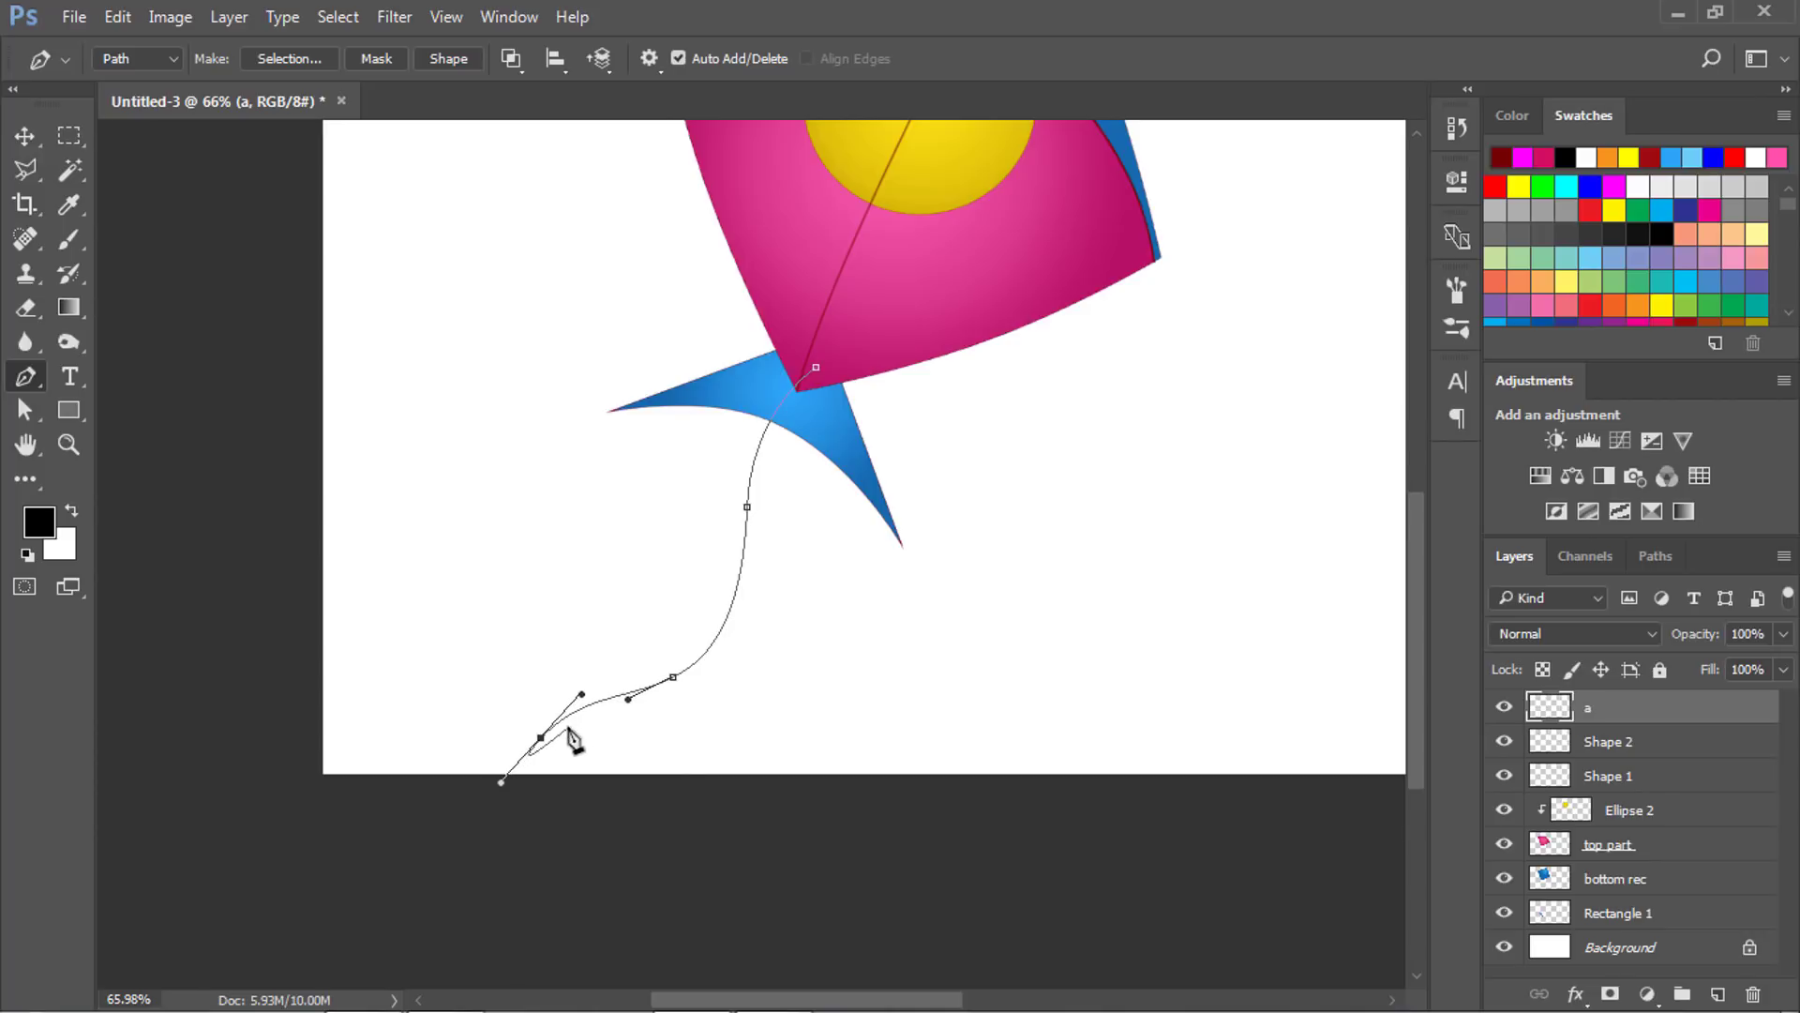
left_click_drag(627, 699, 614, 693)
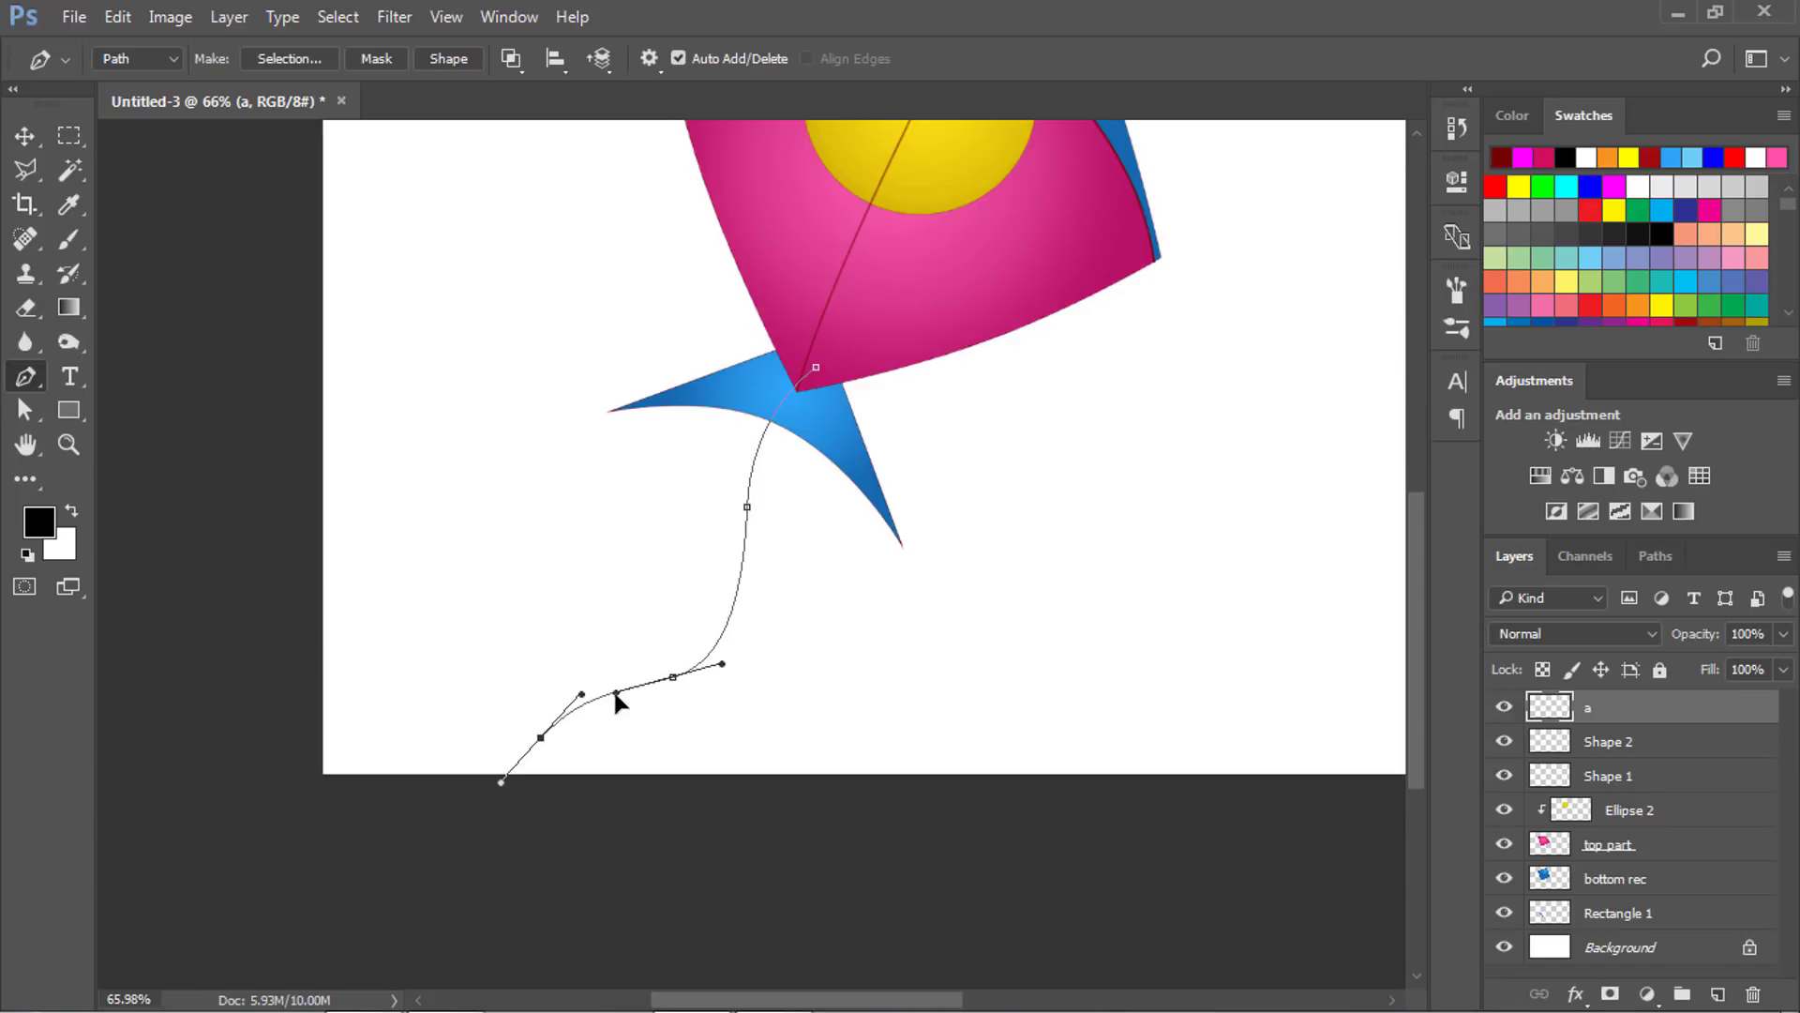
Stroke the path with the Brush to make a black kite string.
right_click(676, 679)
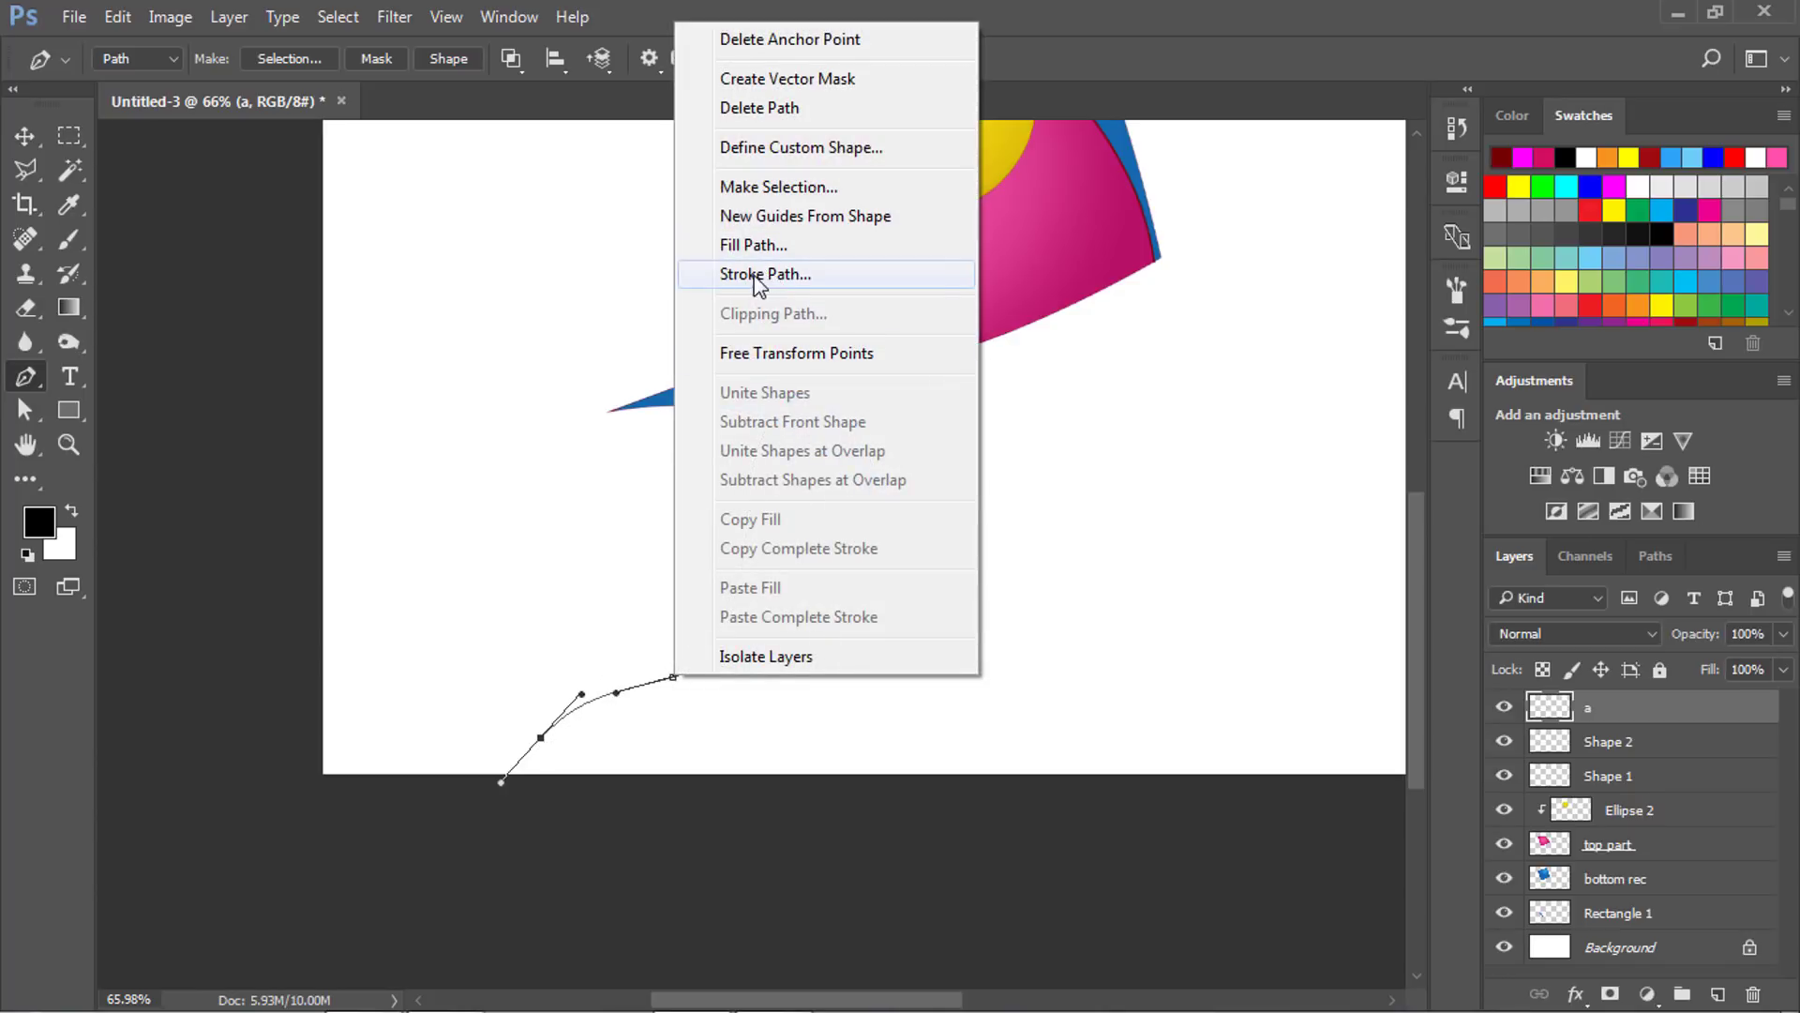
left_click(784, 279)
left_click(807, 333)
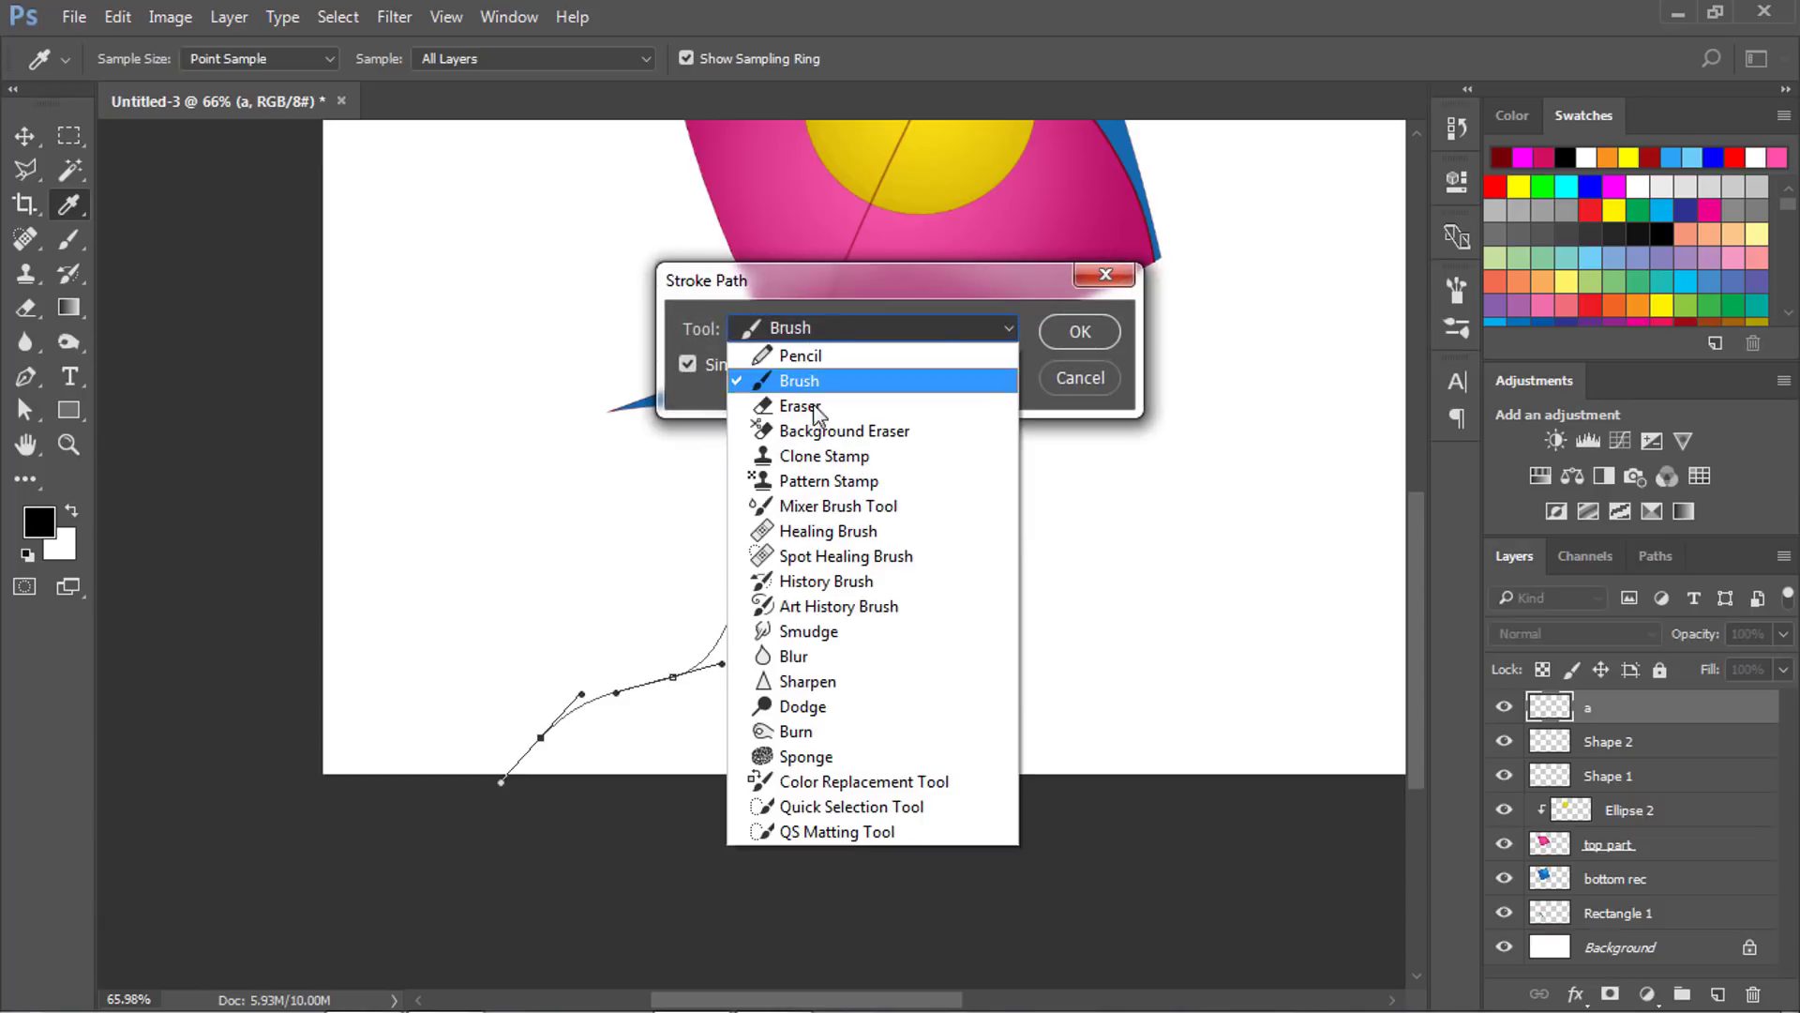
left_click(816, 386)
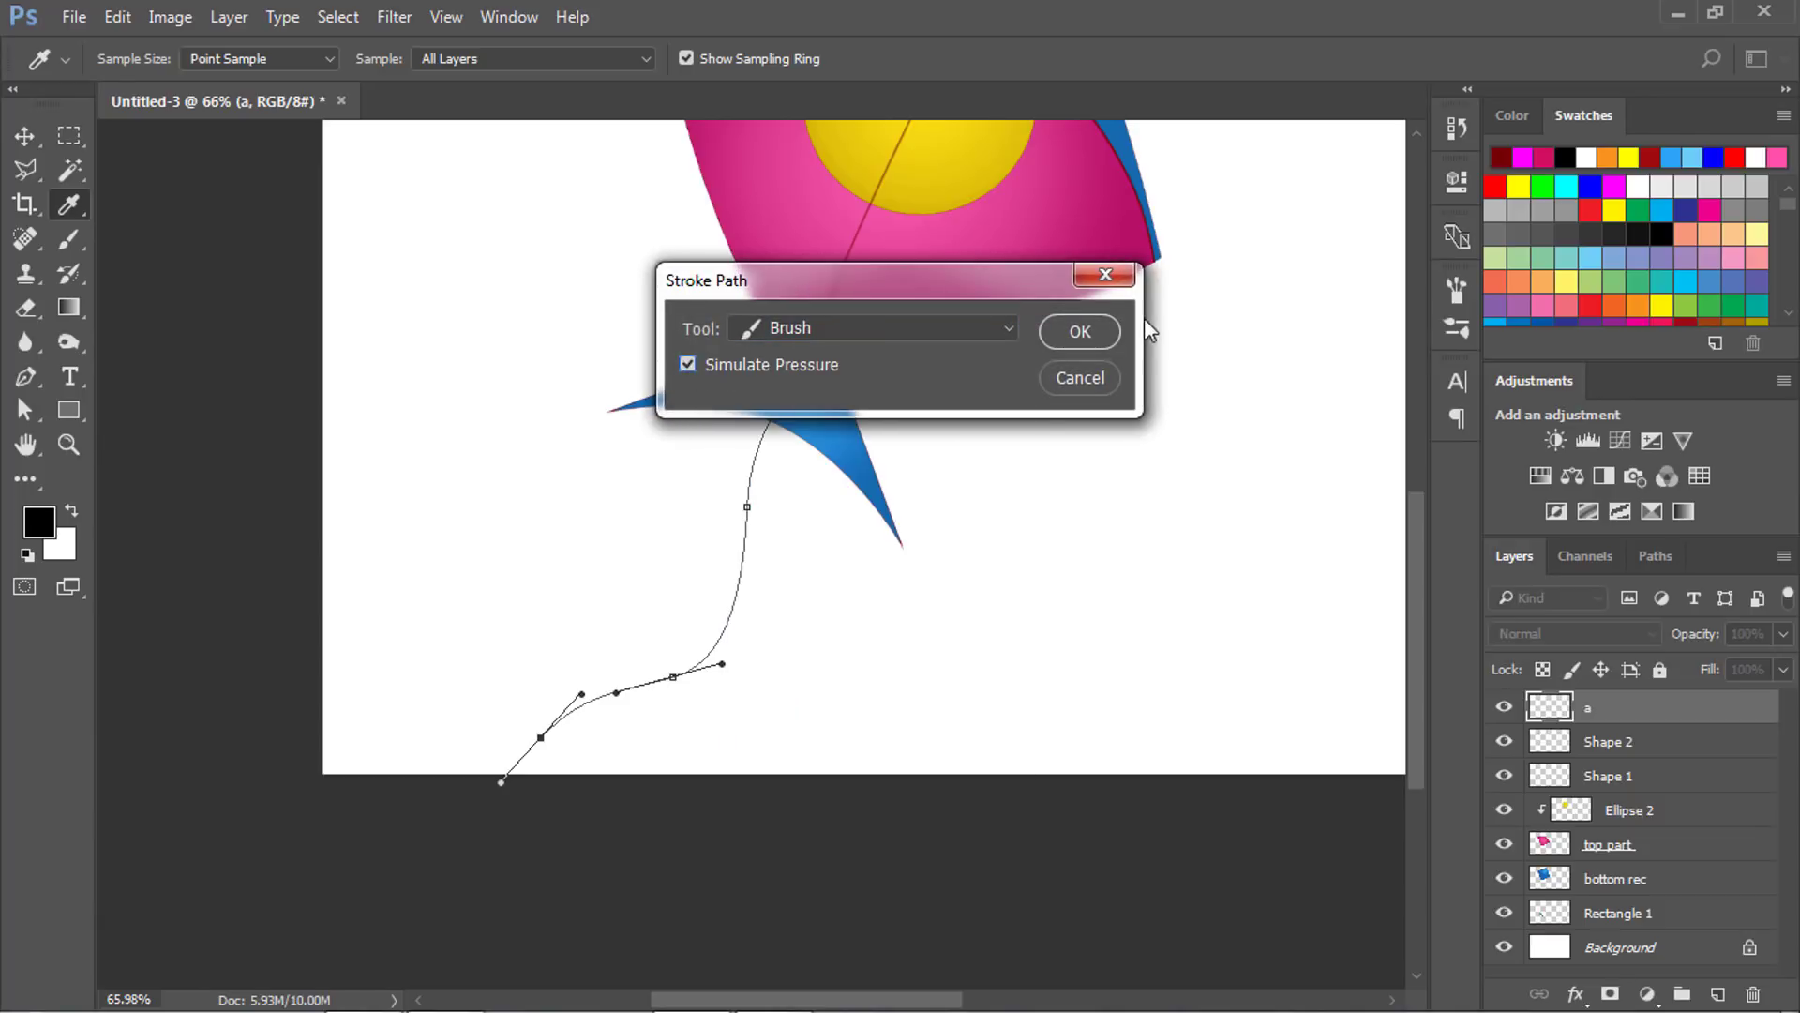
left_click(1079, 333)
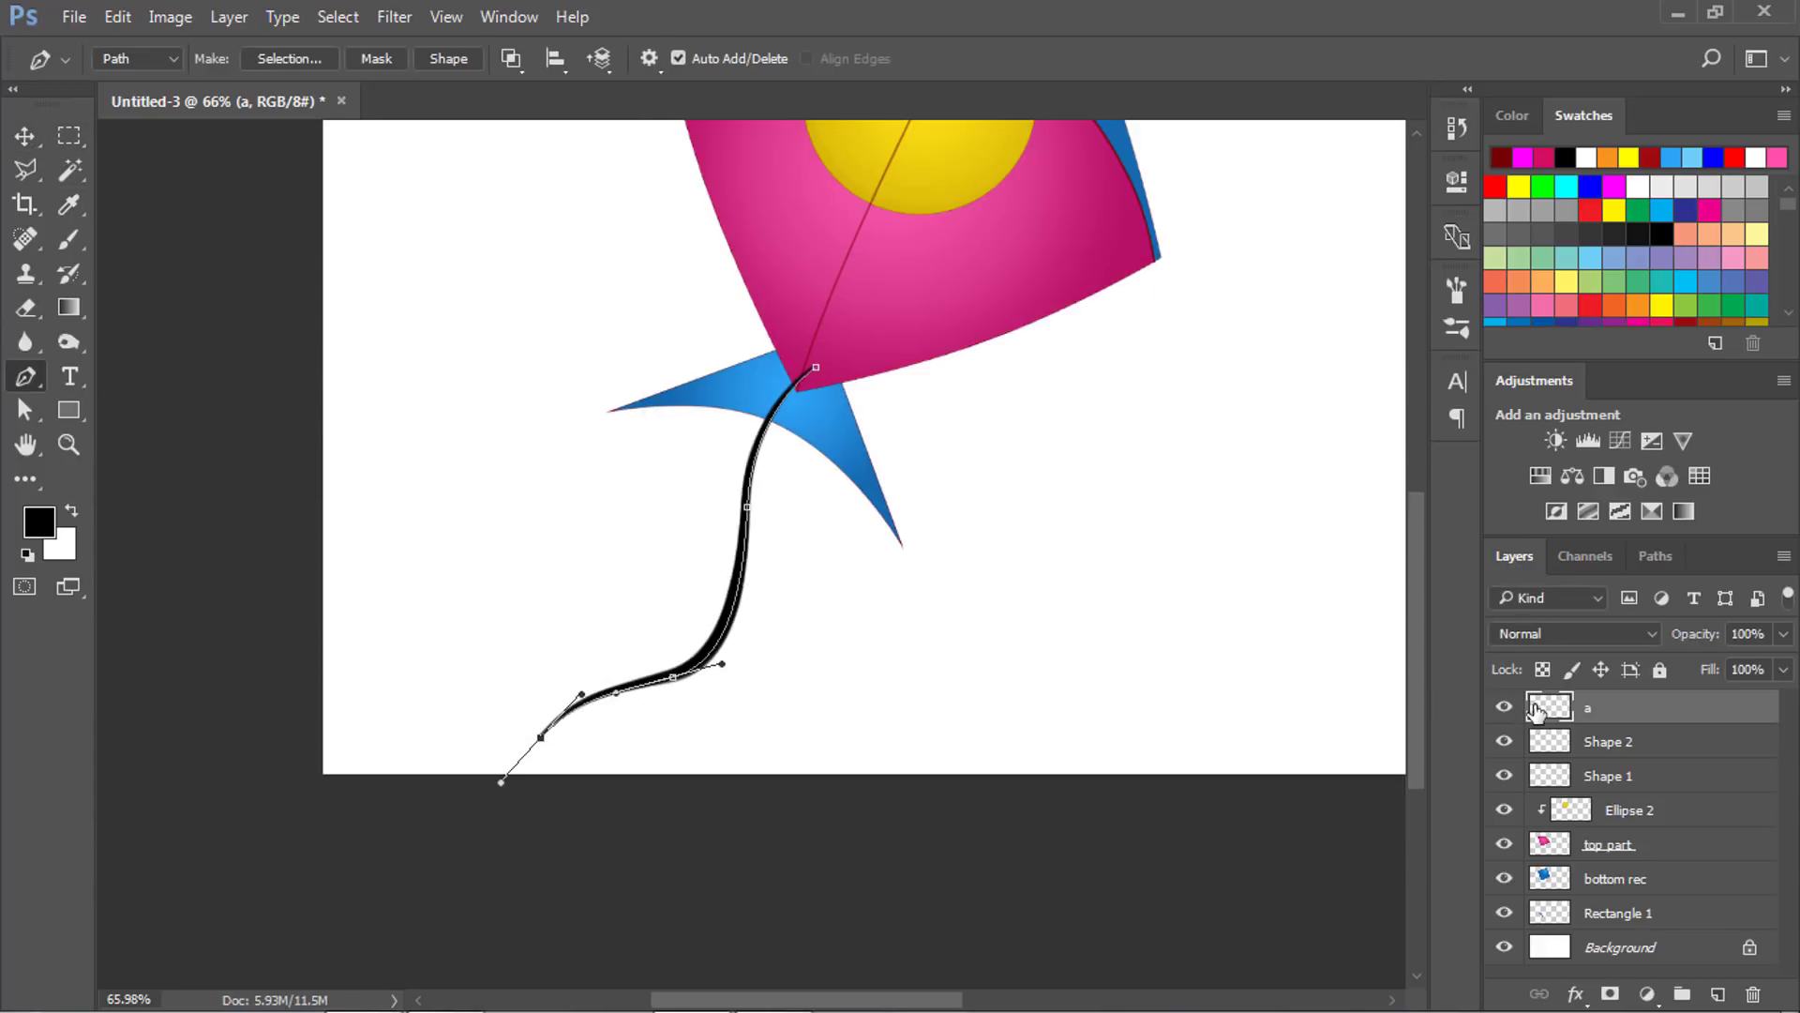
Delete the Work Path in the Paths panel, then bring up Hue/Saturation.
left_click(1657, 557)
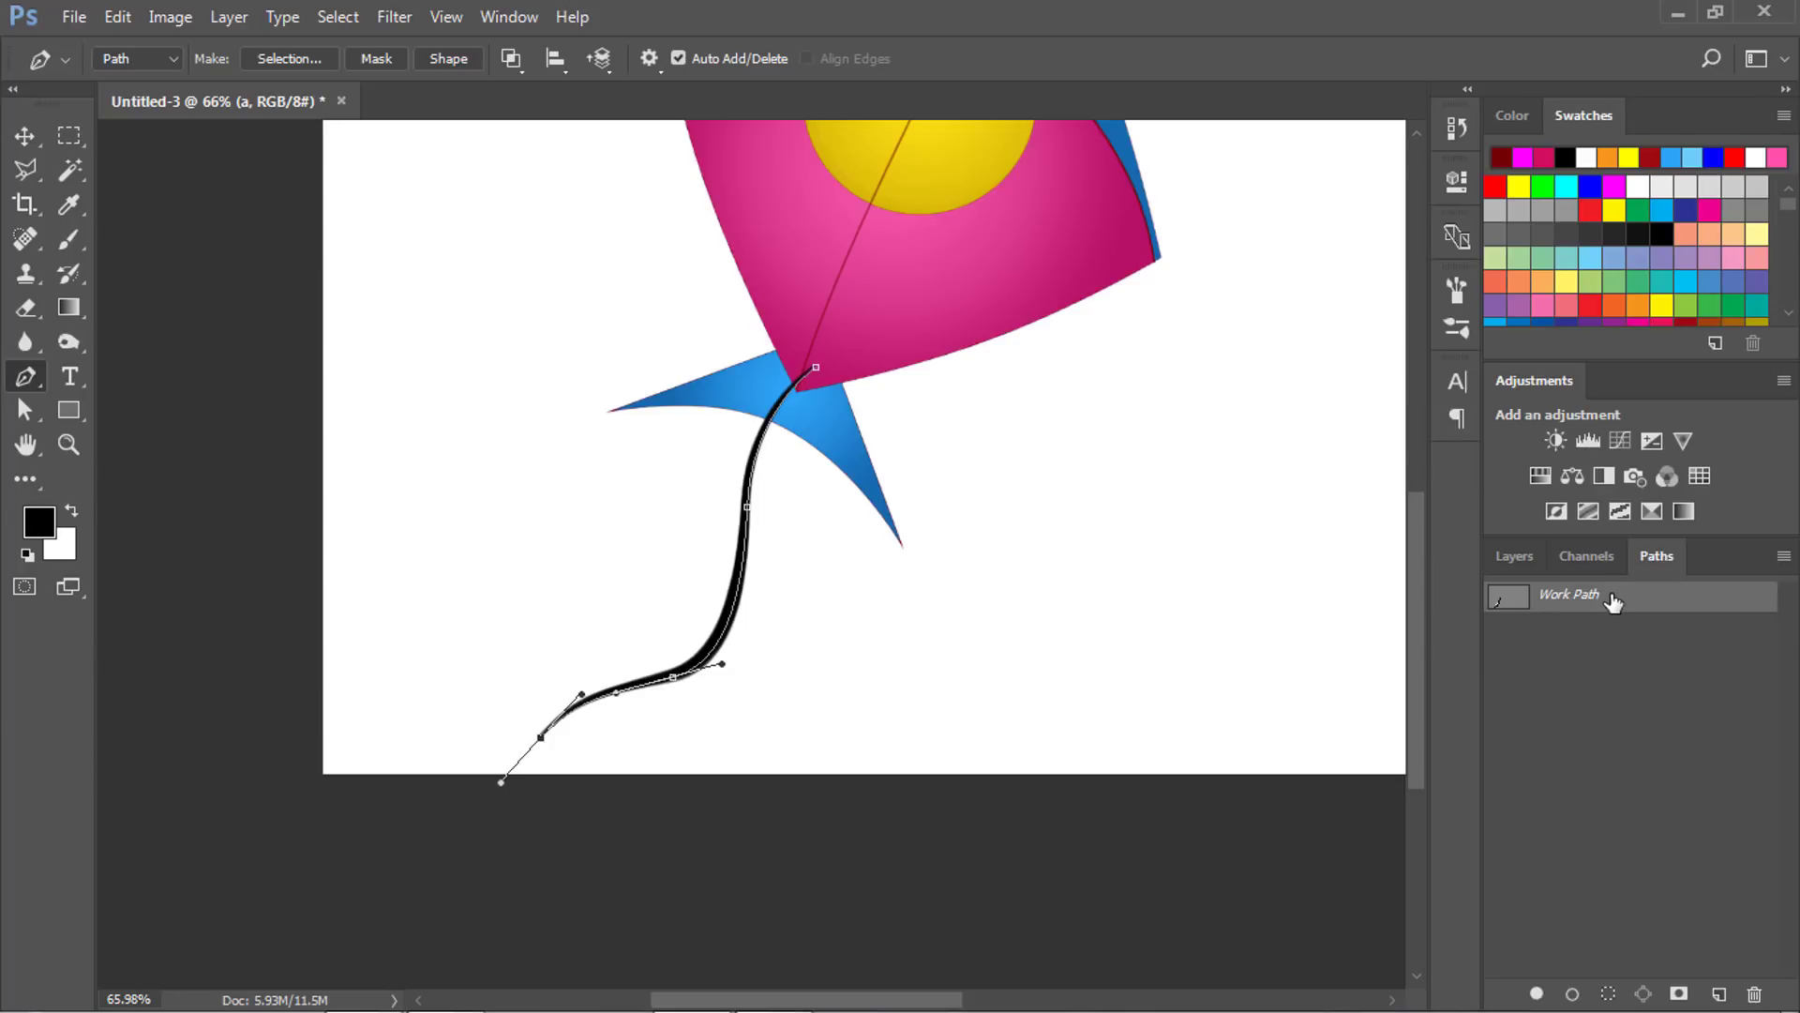
left_click(1758, 994)
left_click(800, 402)
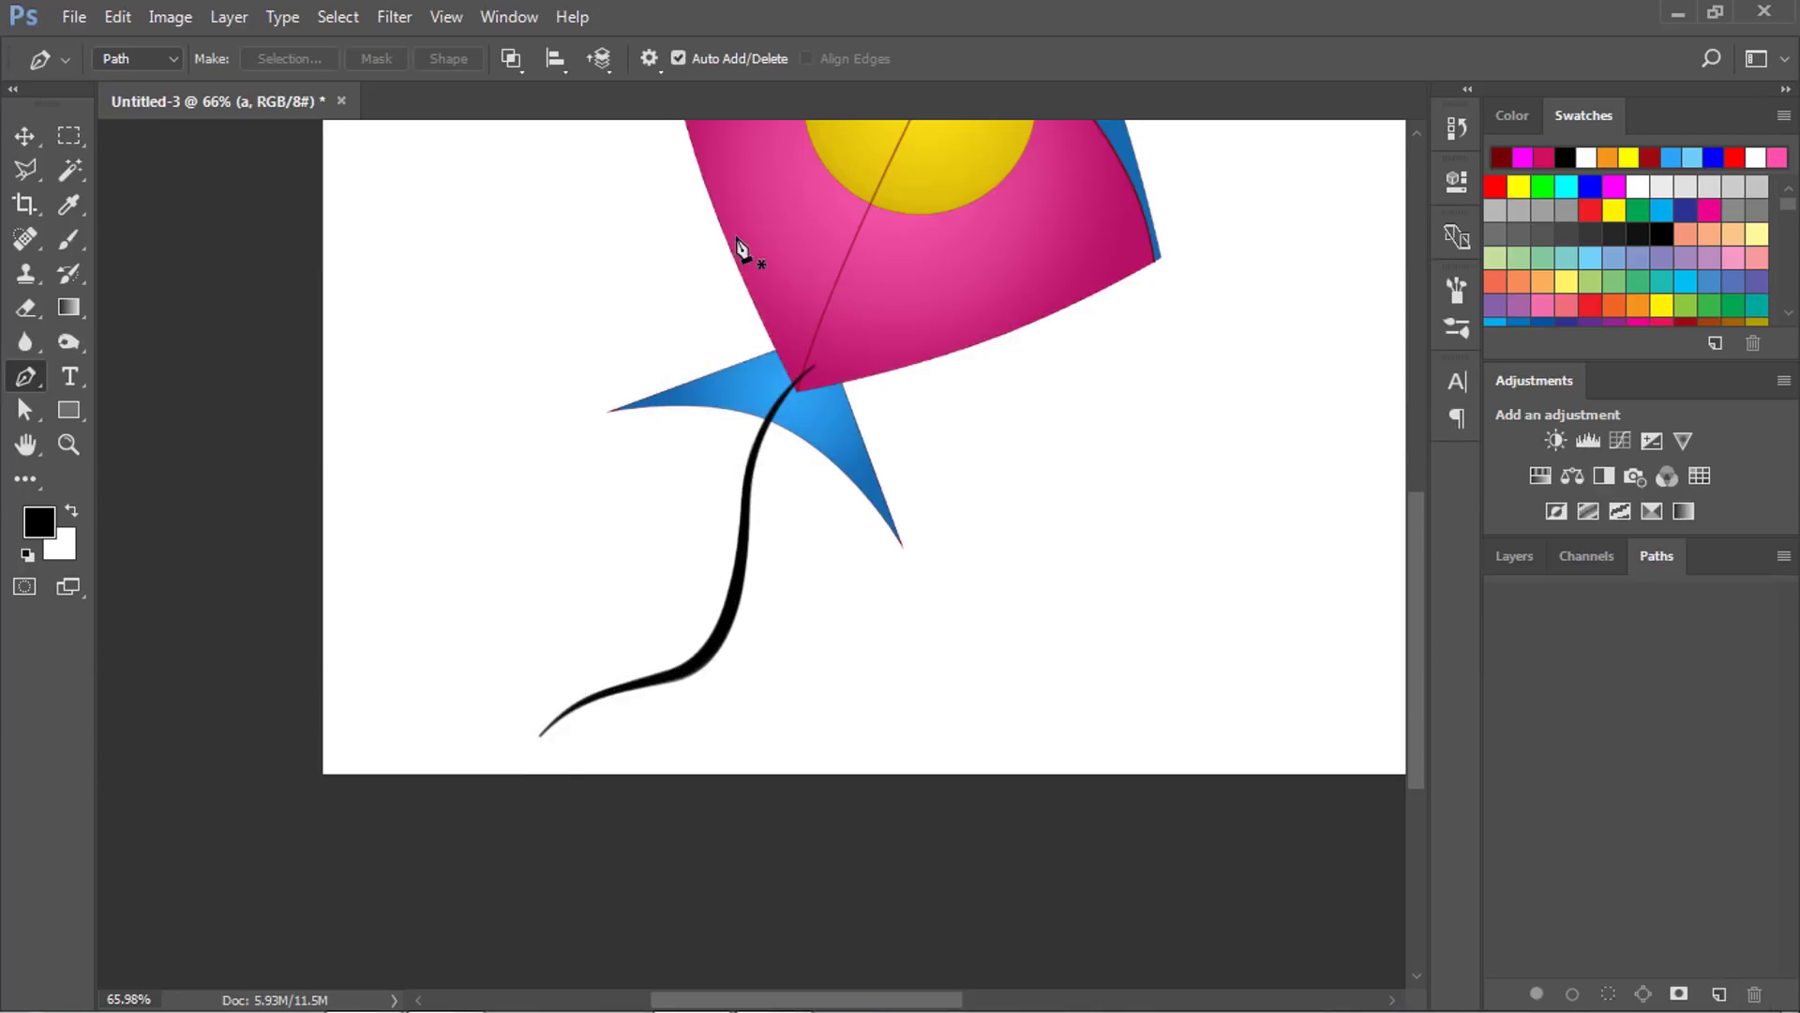
key("v")
scroll(981, 424, "down", 3)
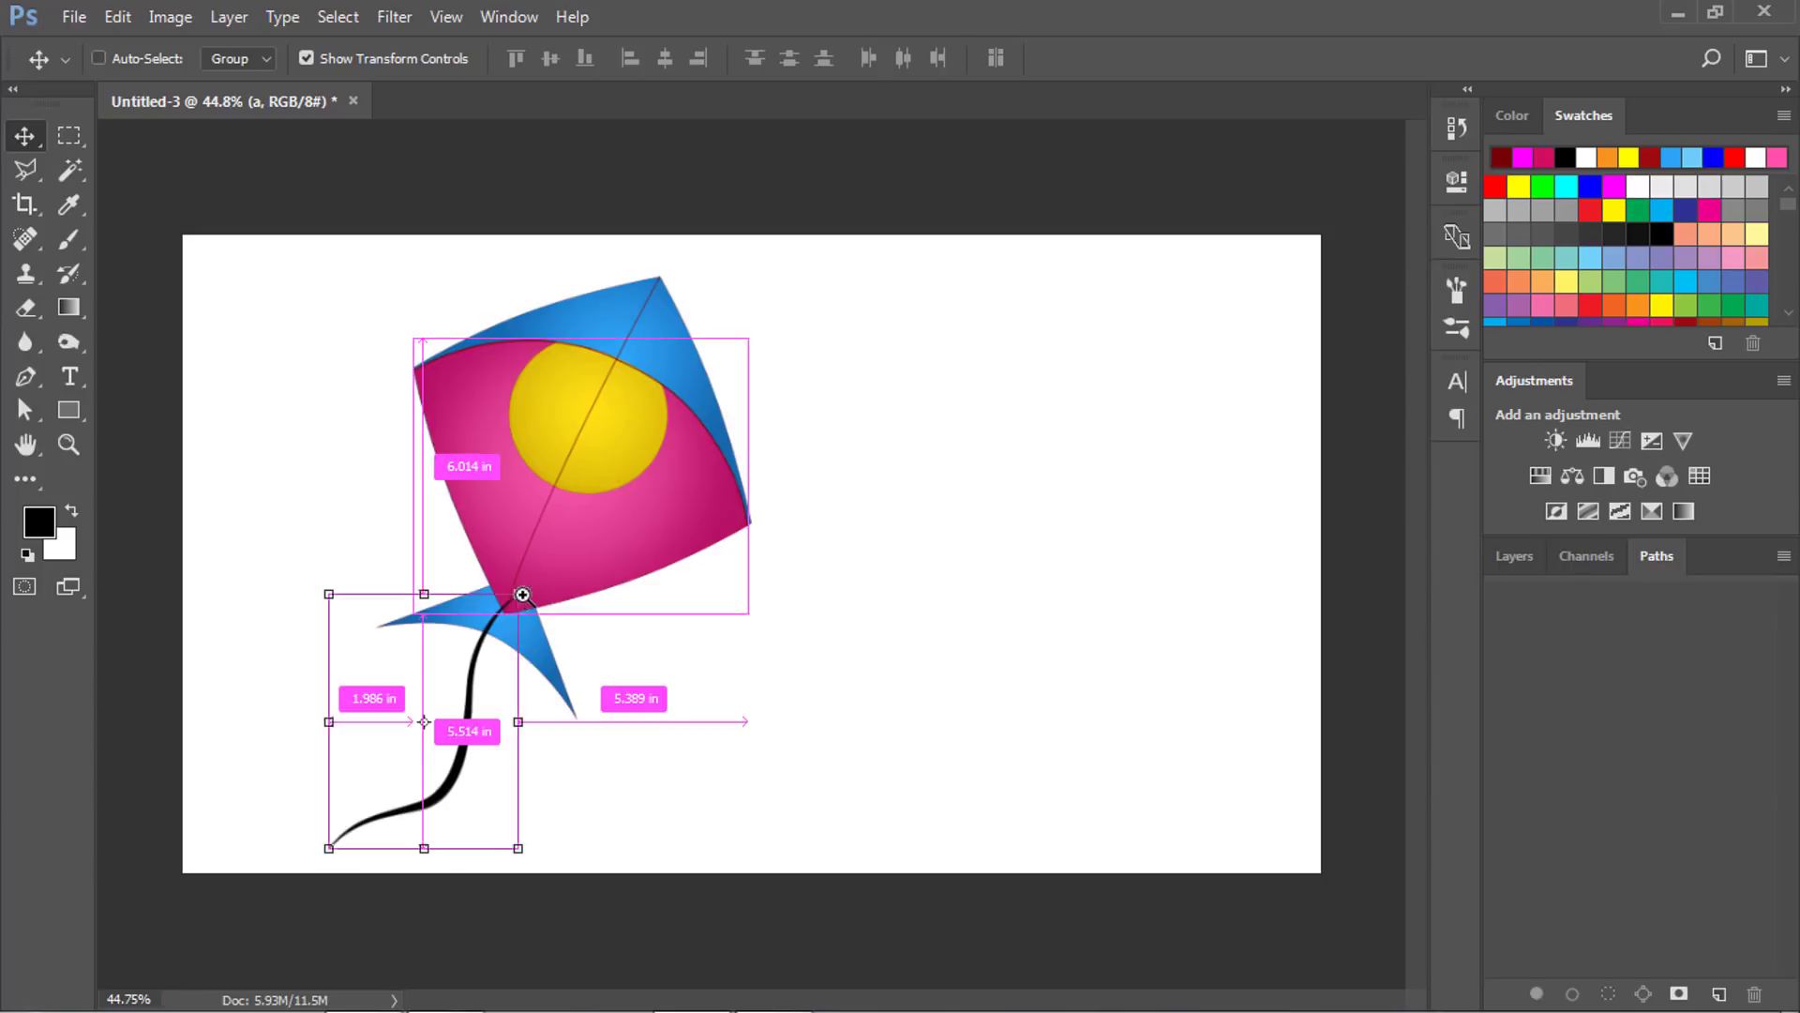
scroll(490, 675, "up", 1)
scroll(526, 670, "up", 1)
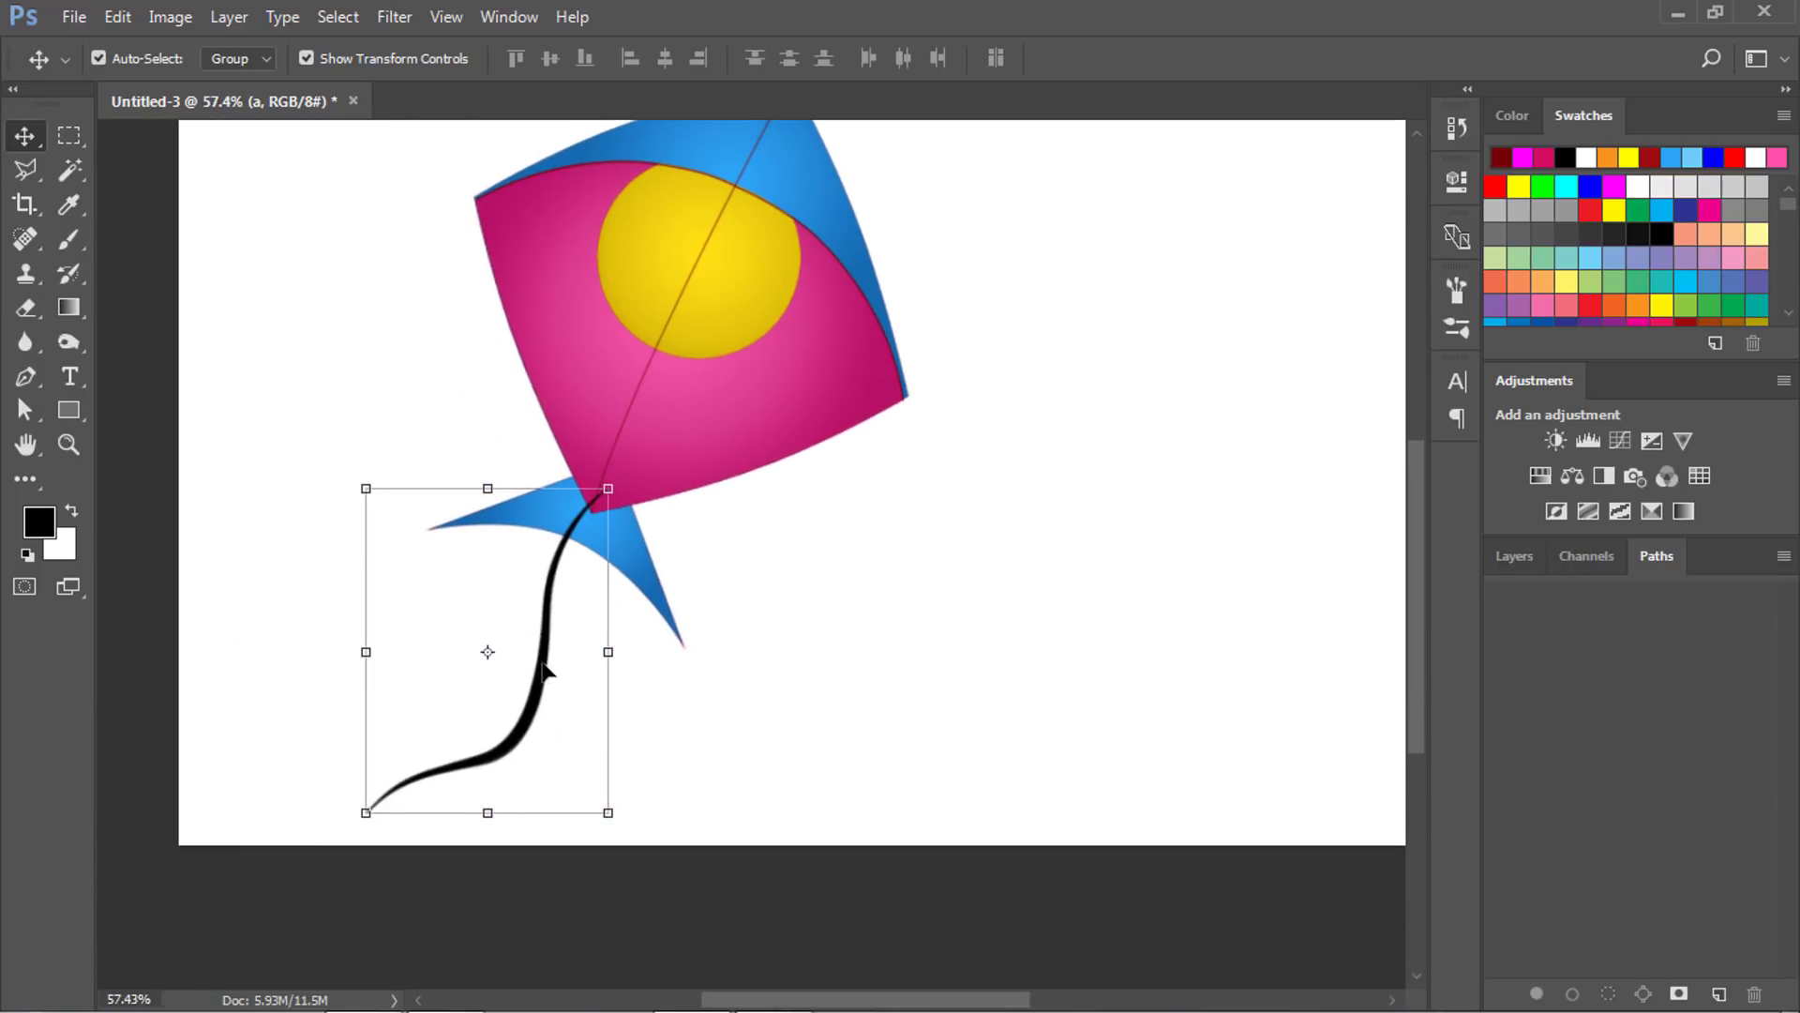
key("ctrl+u")
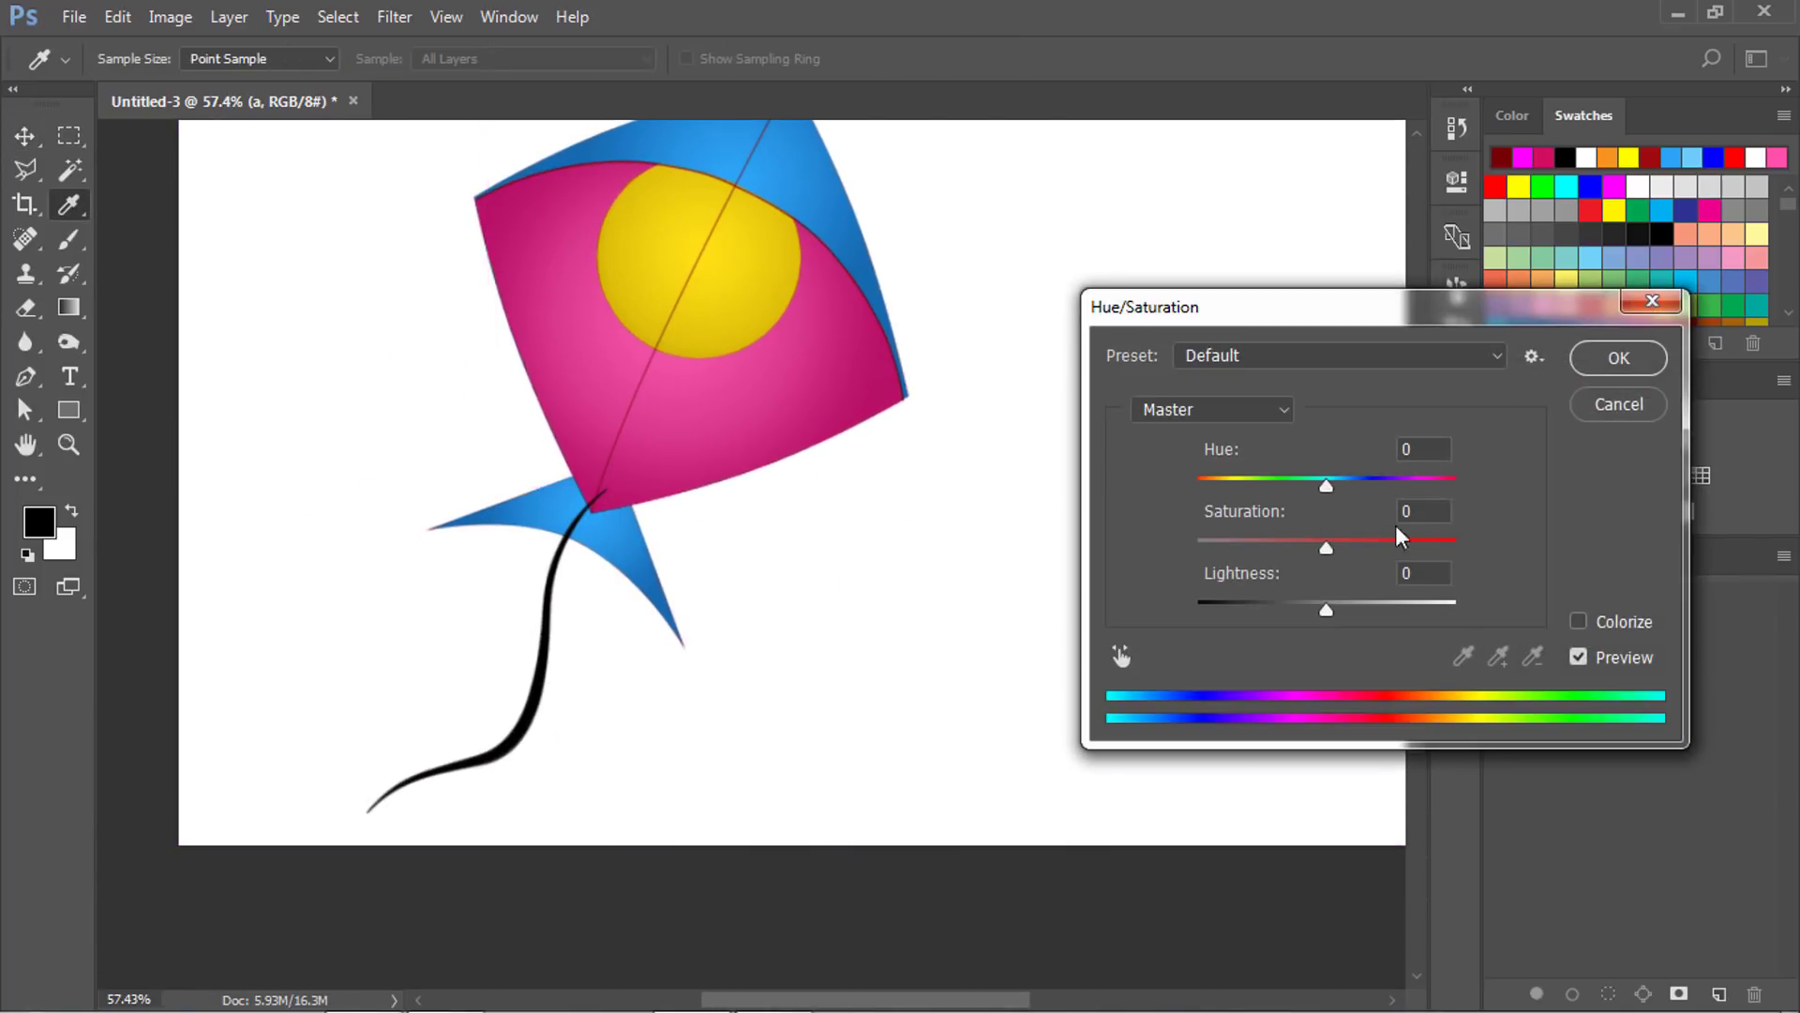
Colorize the string pink (Hue 329, Saturation 76, Lightness +39) and move it up under the kite.
left_click(1582, 621)
left_click_drag(1306, 540, 1392, 540)
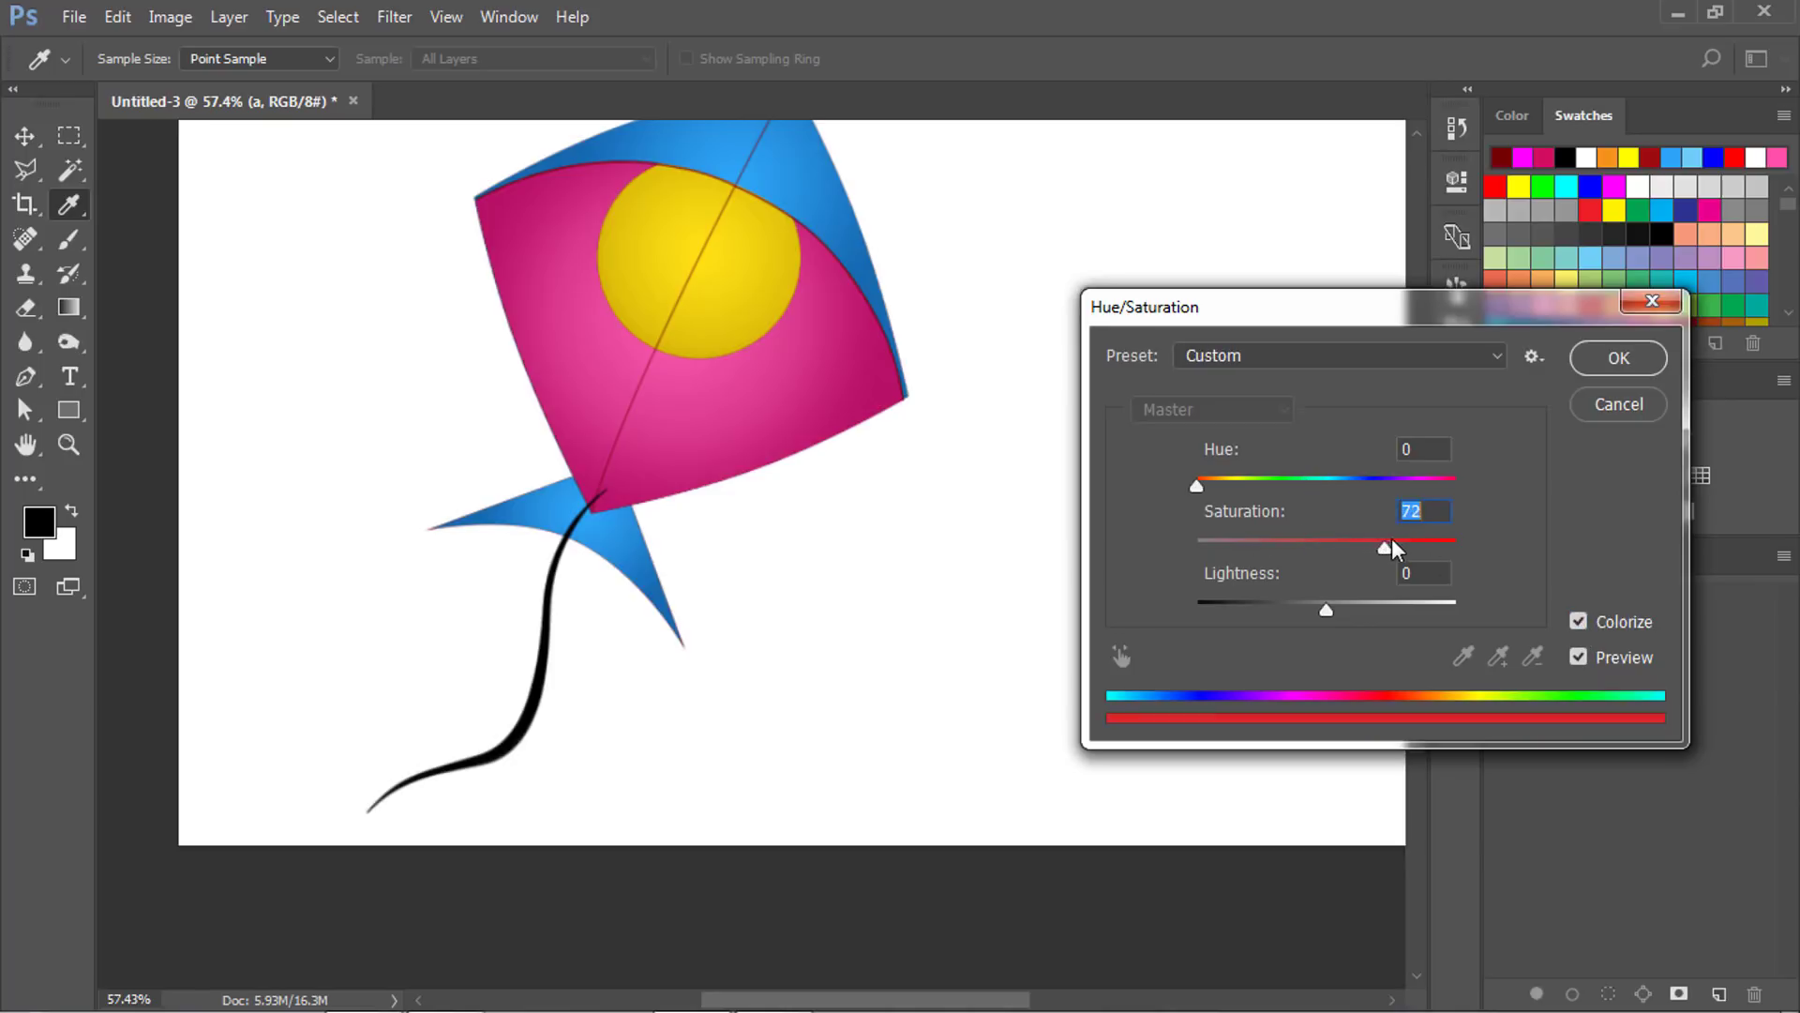
mouse_move(1331, 611)
left_mouse_down()
mouse_move(1305, 617)
mouse_move(1377, 619)
left_mouse_up()
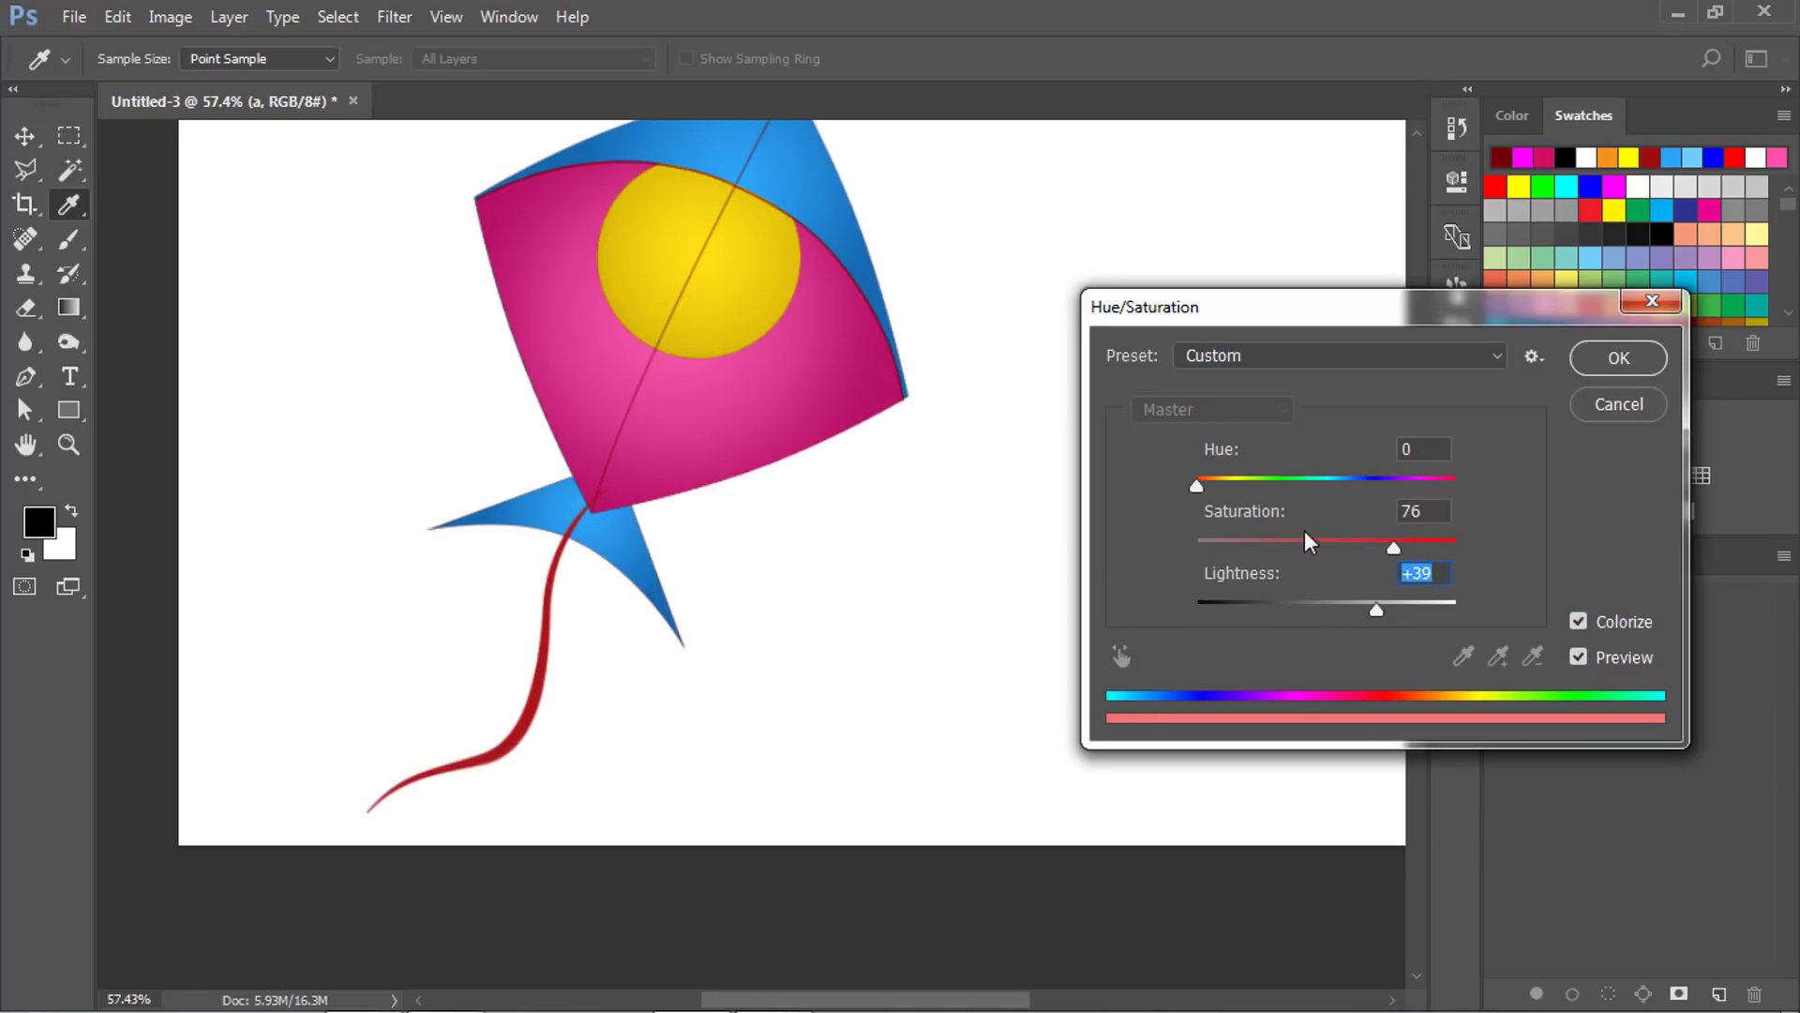
left_click_drag(1196, 484, 1436, 500)
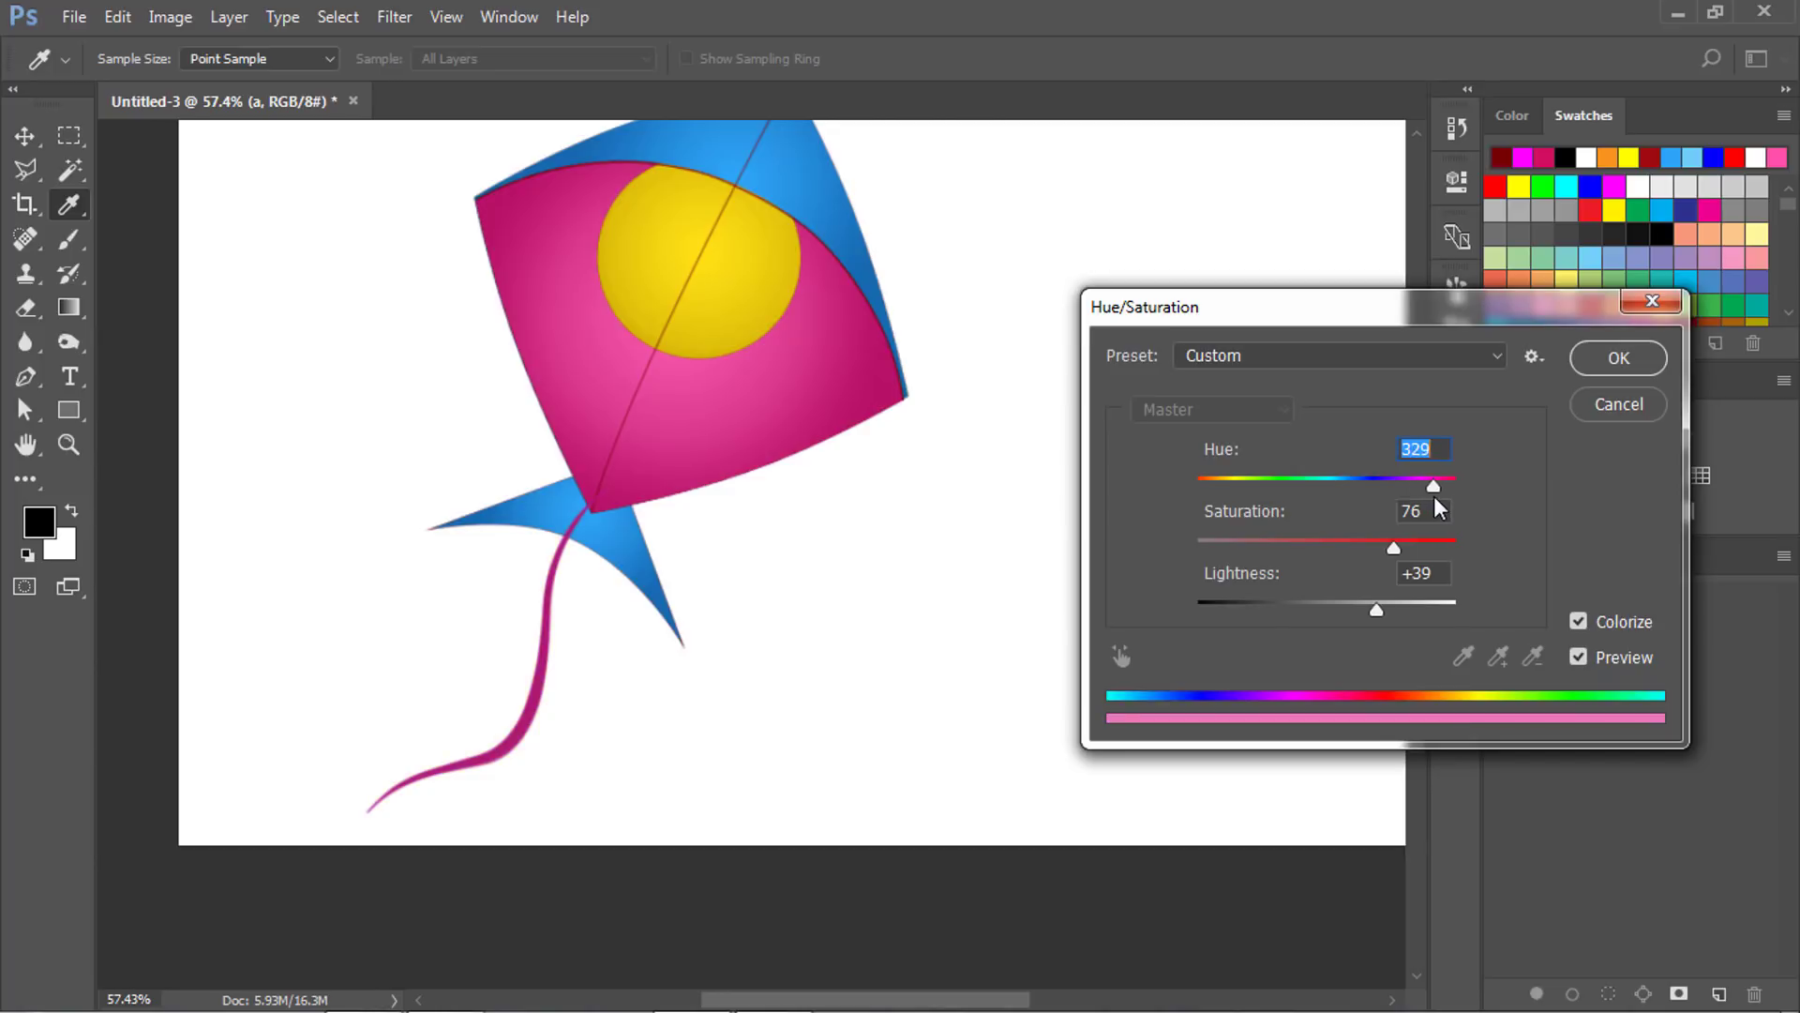
left_click(1609, 357)
key("v")
left_click_drag(515, 704, 581, 656)
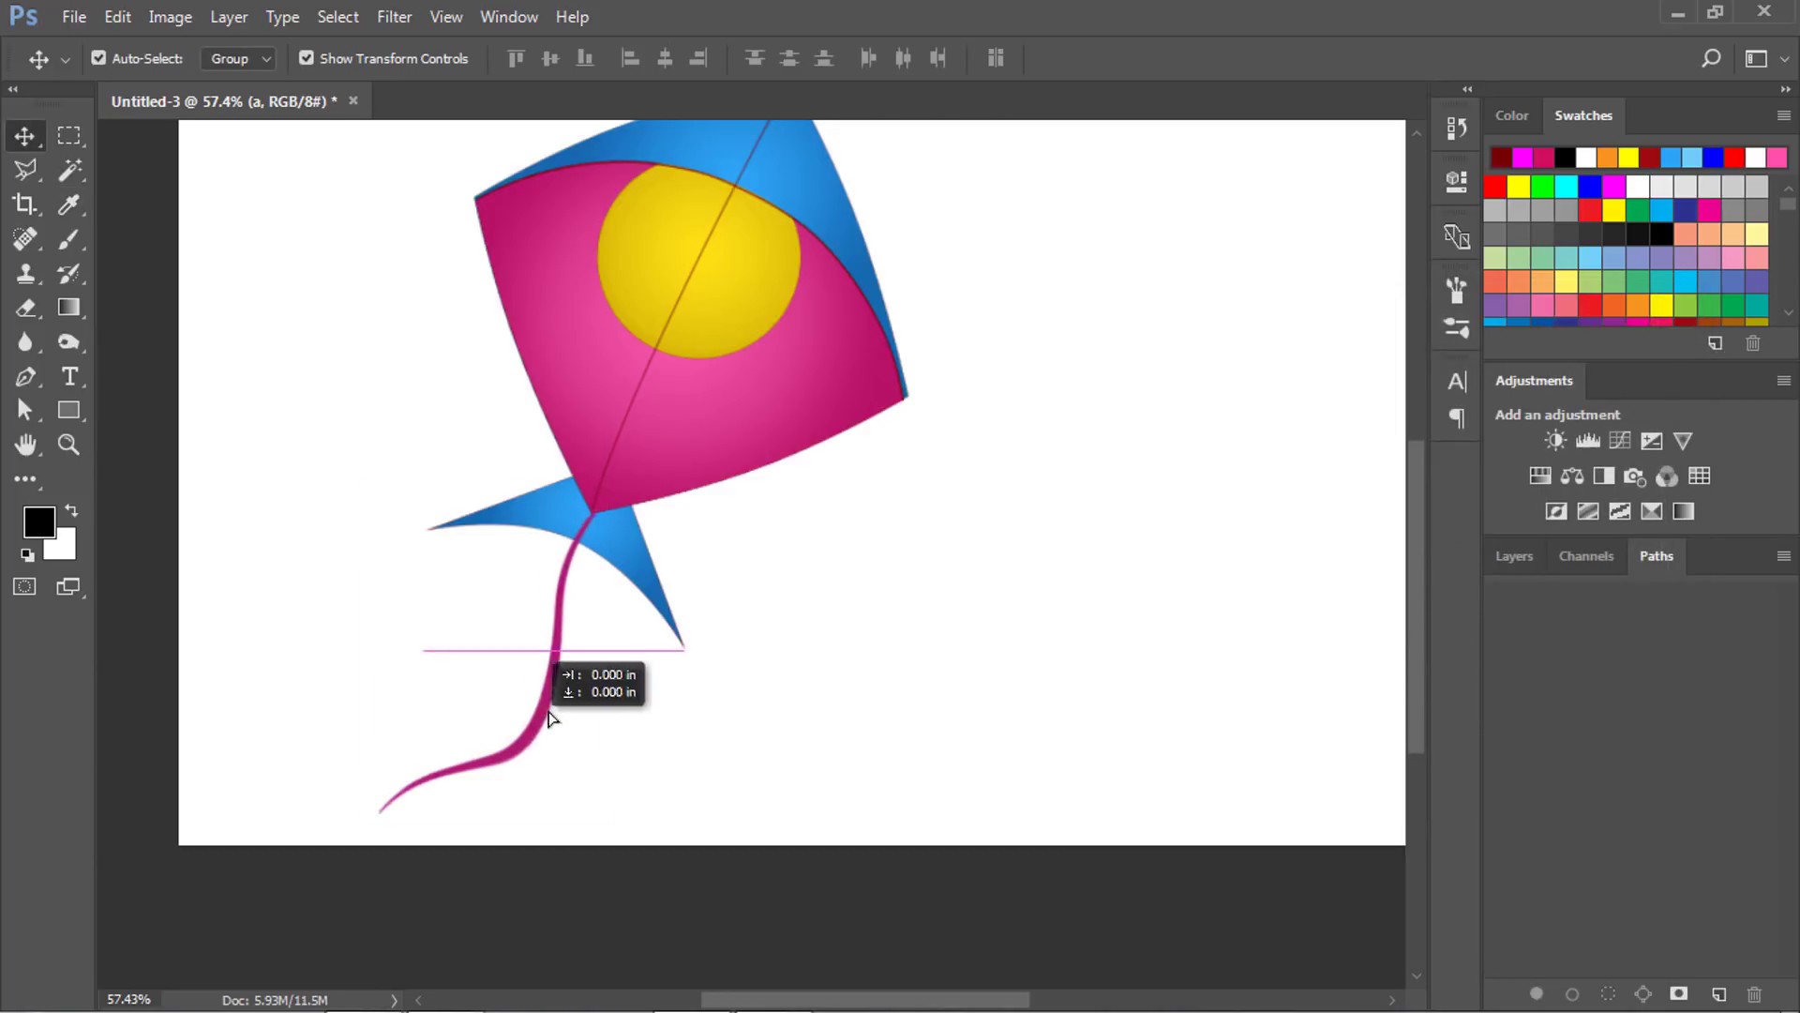
Send the string behind the kite, duplicate it, and rotate the copy about 175° under the tail.
key("ctrl+bracketleft")
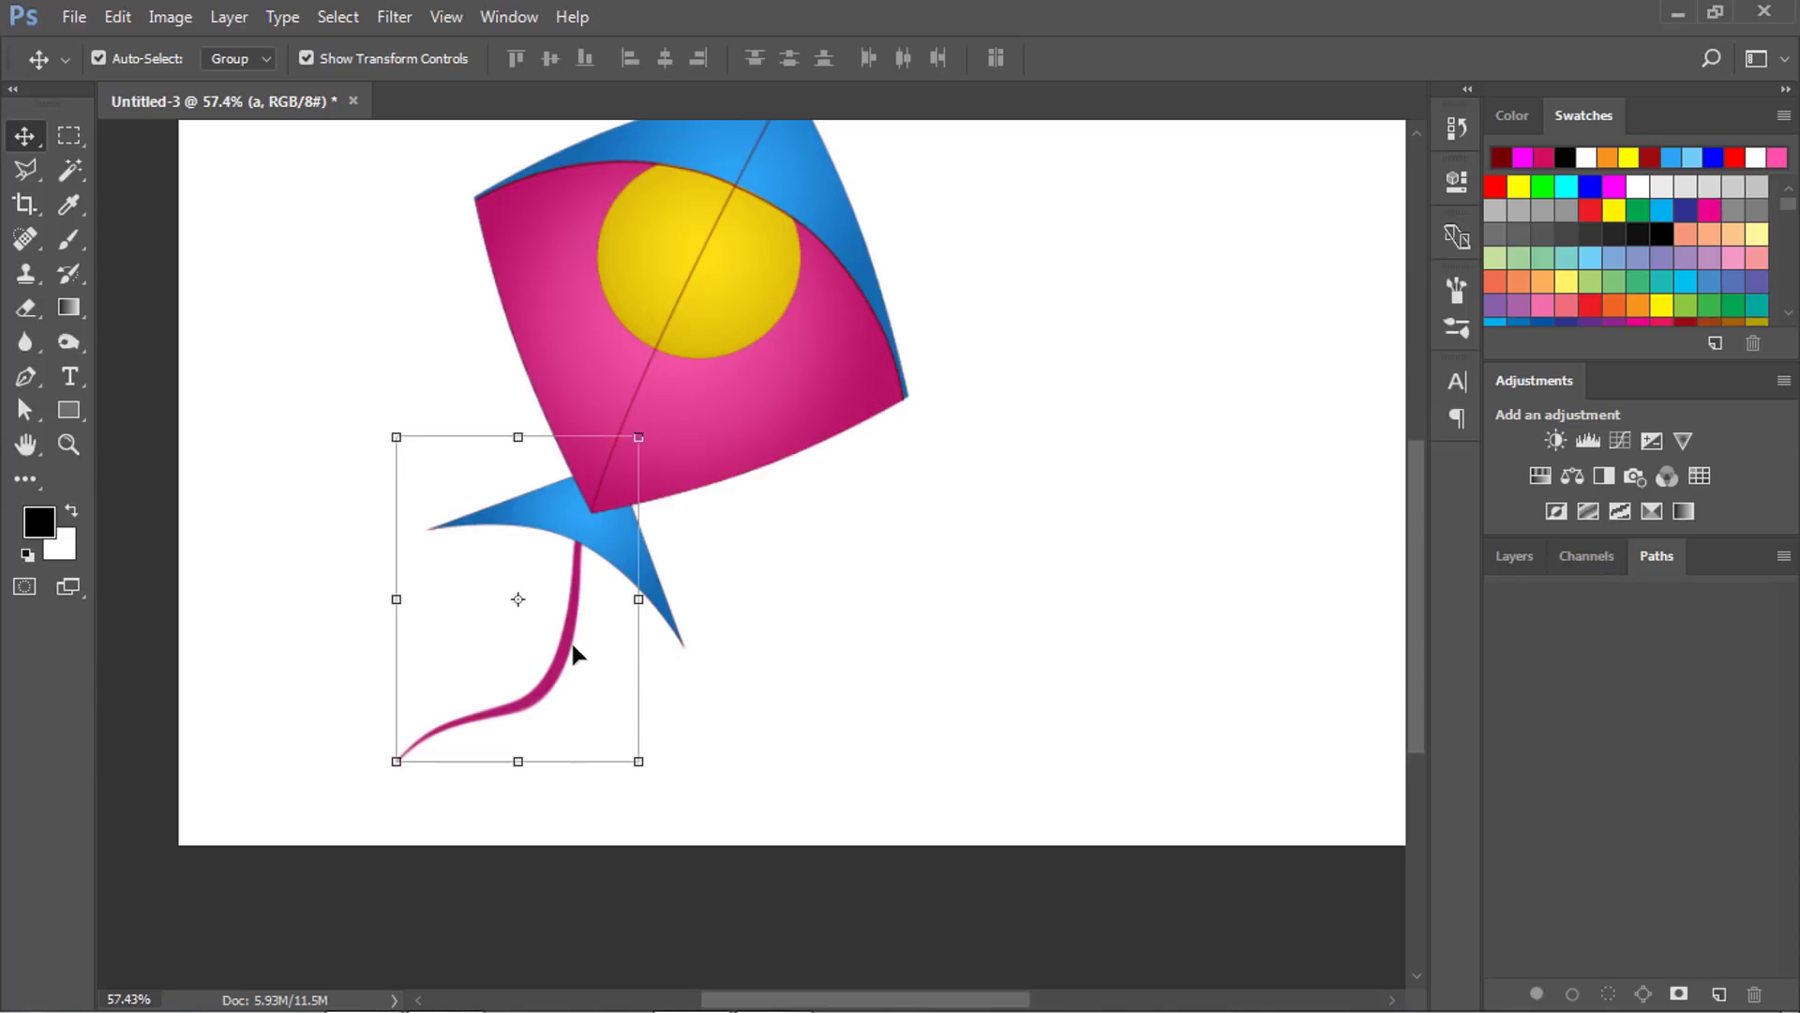
left_click_drag(599, 633, 596, 630)
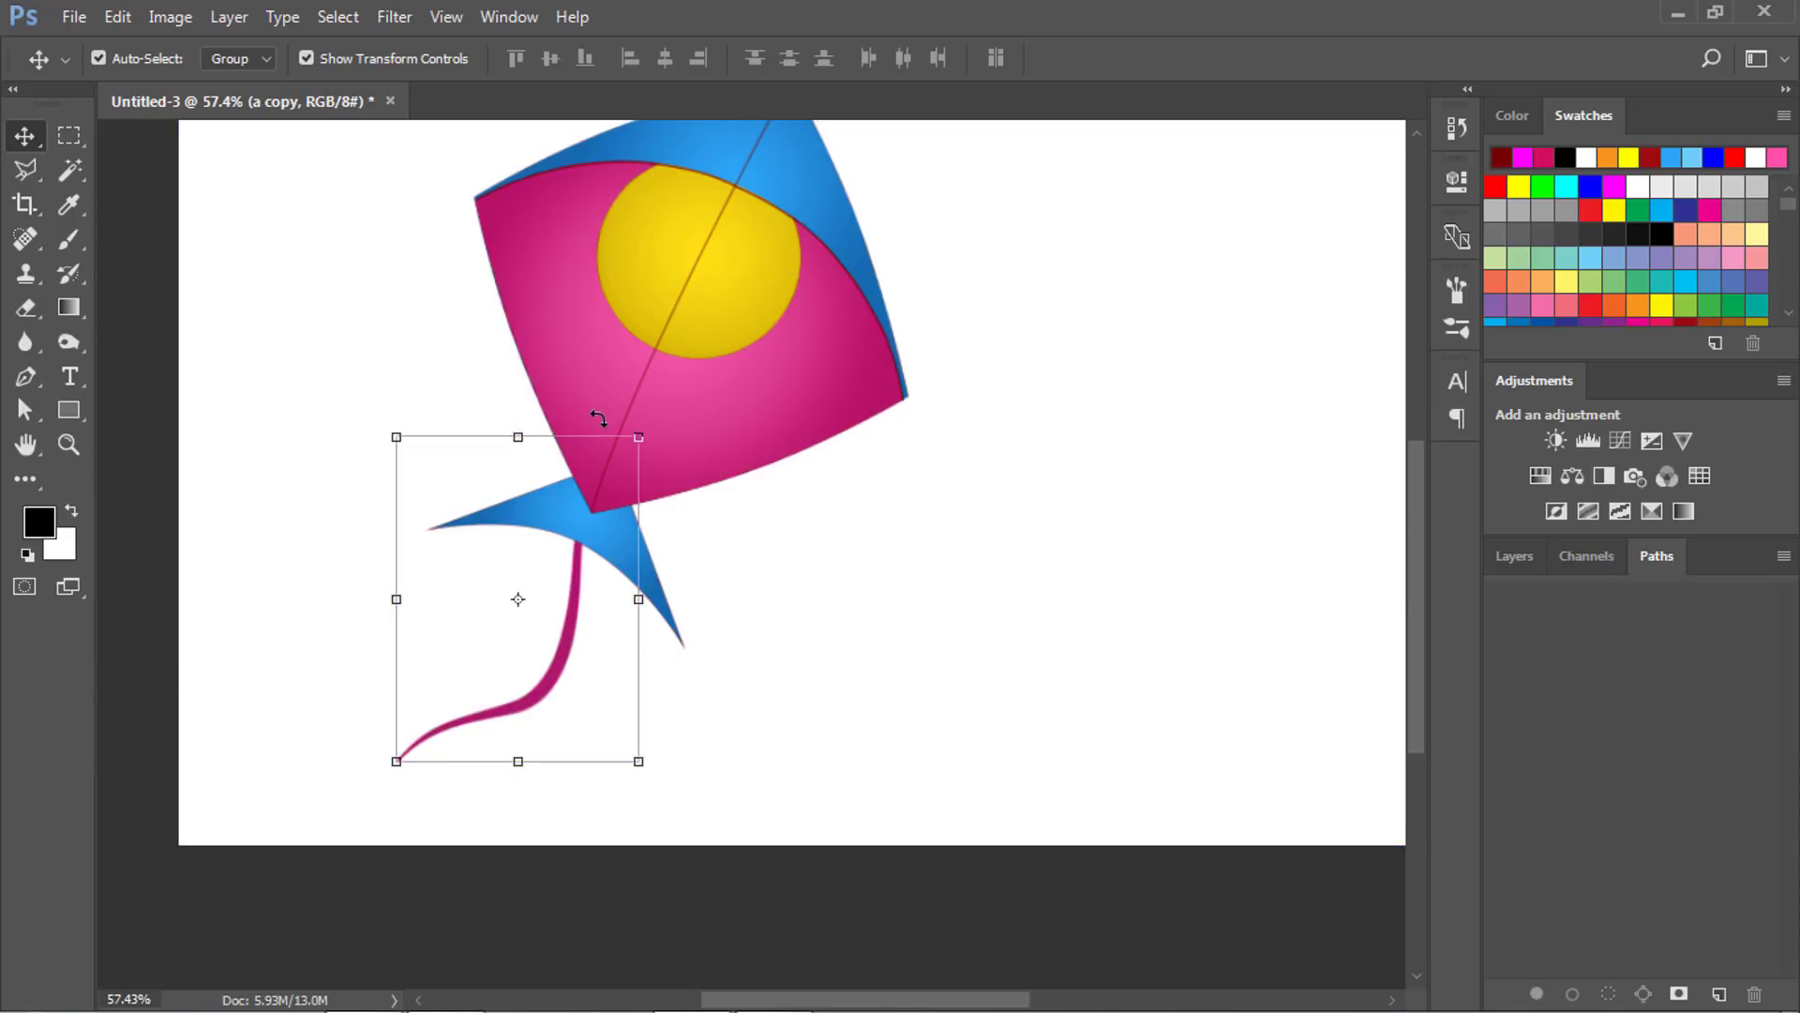
left_click_drag(598, 419, 511, 694)
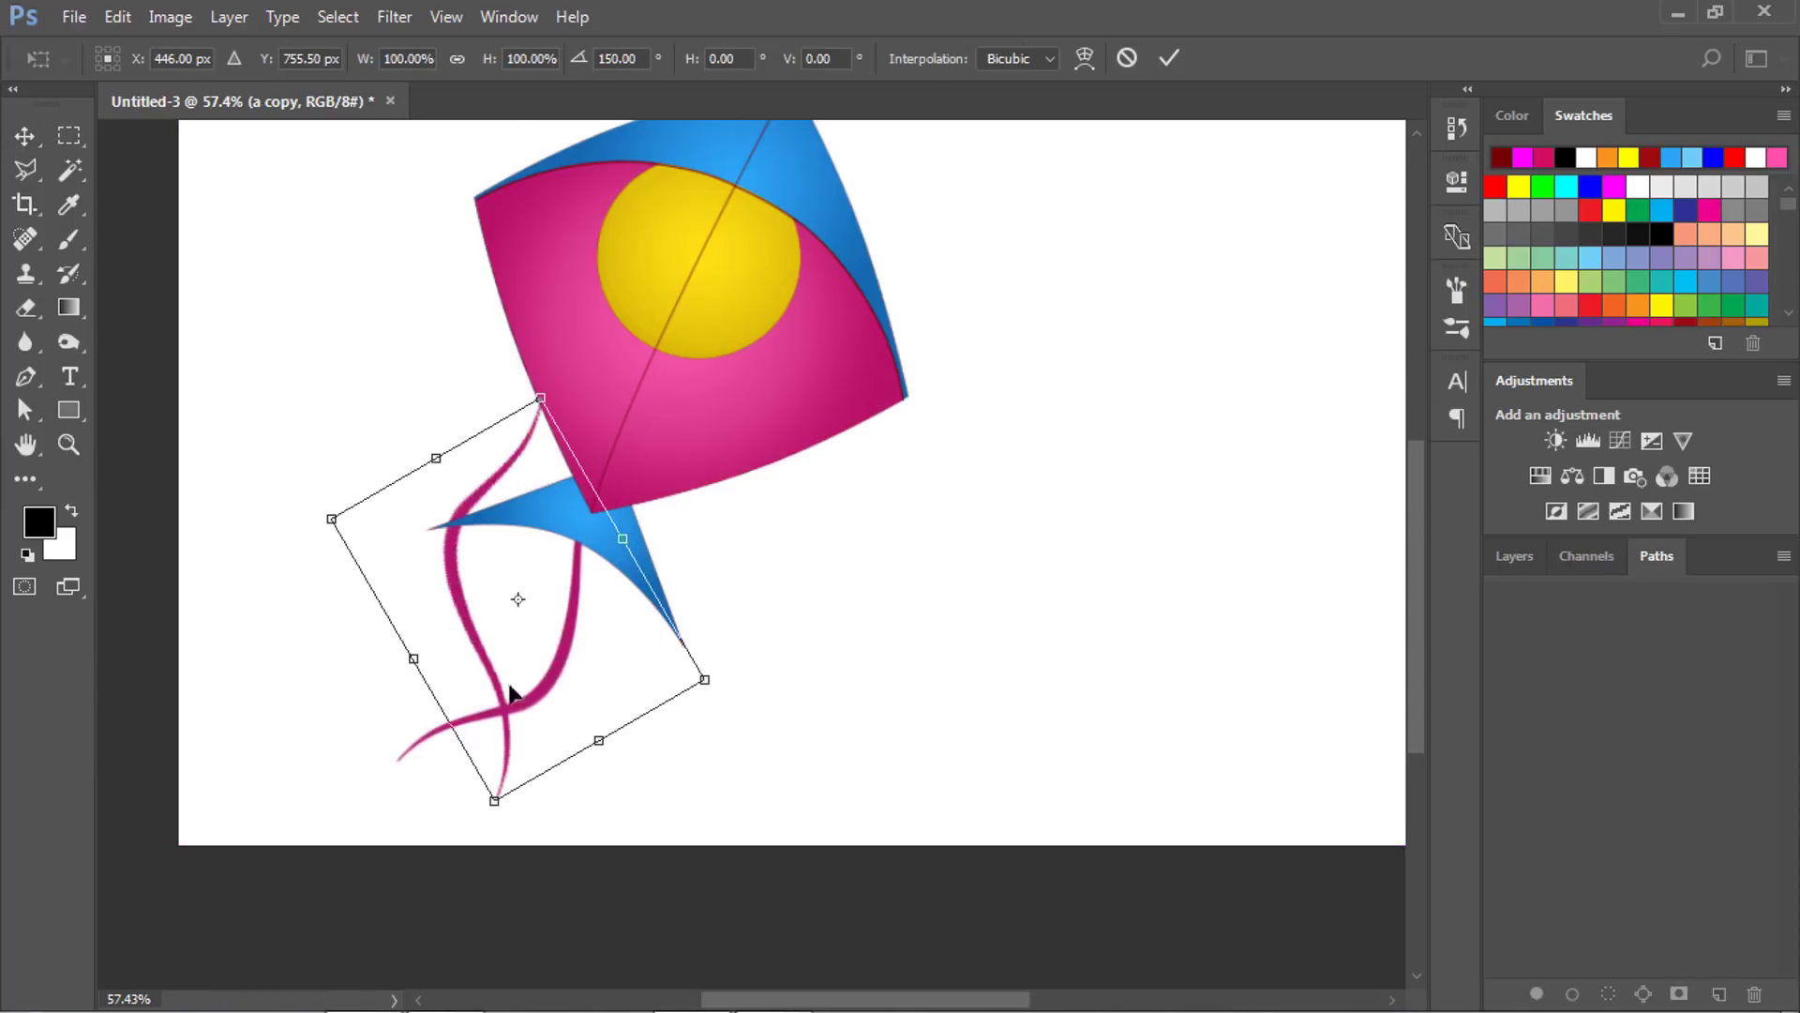
mouse_move(500, 515)
left_mouse_down()
mouse_move(622, 535)
mouse_move(593, 522)
left_mouse_up()
left_click_drag(661, 412, 713, 371)
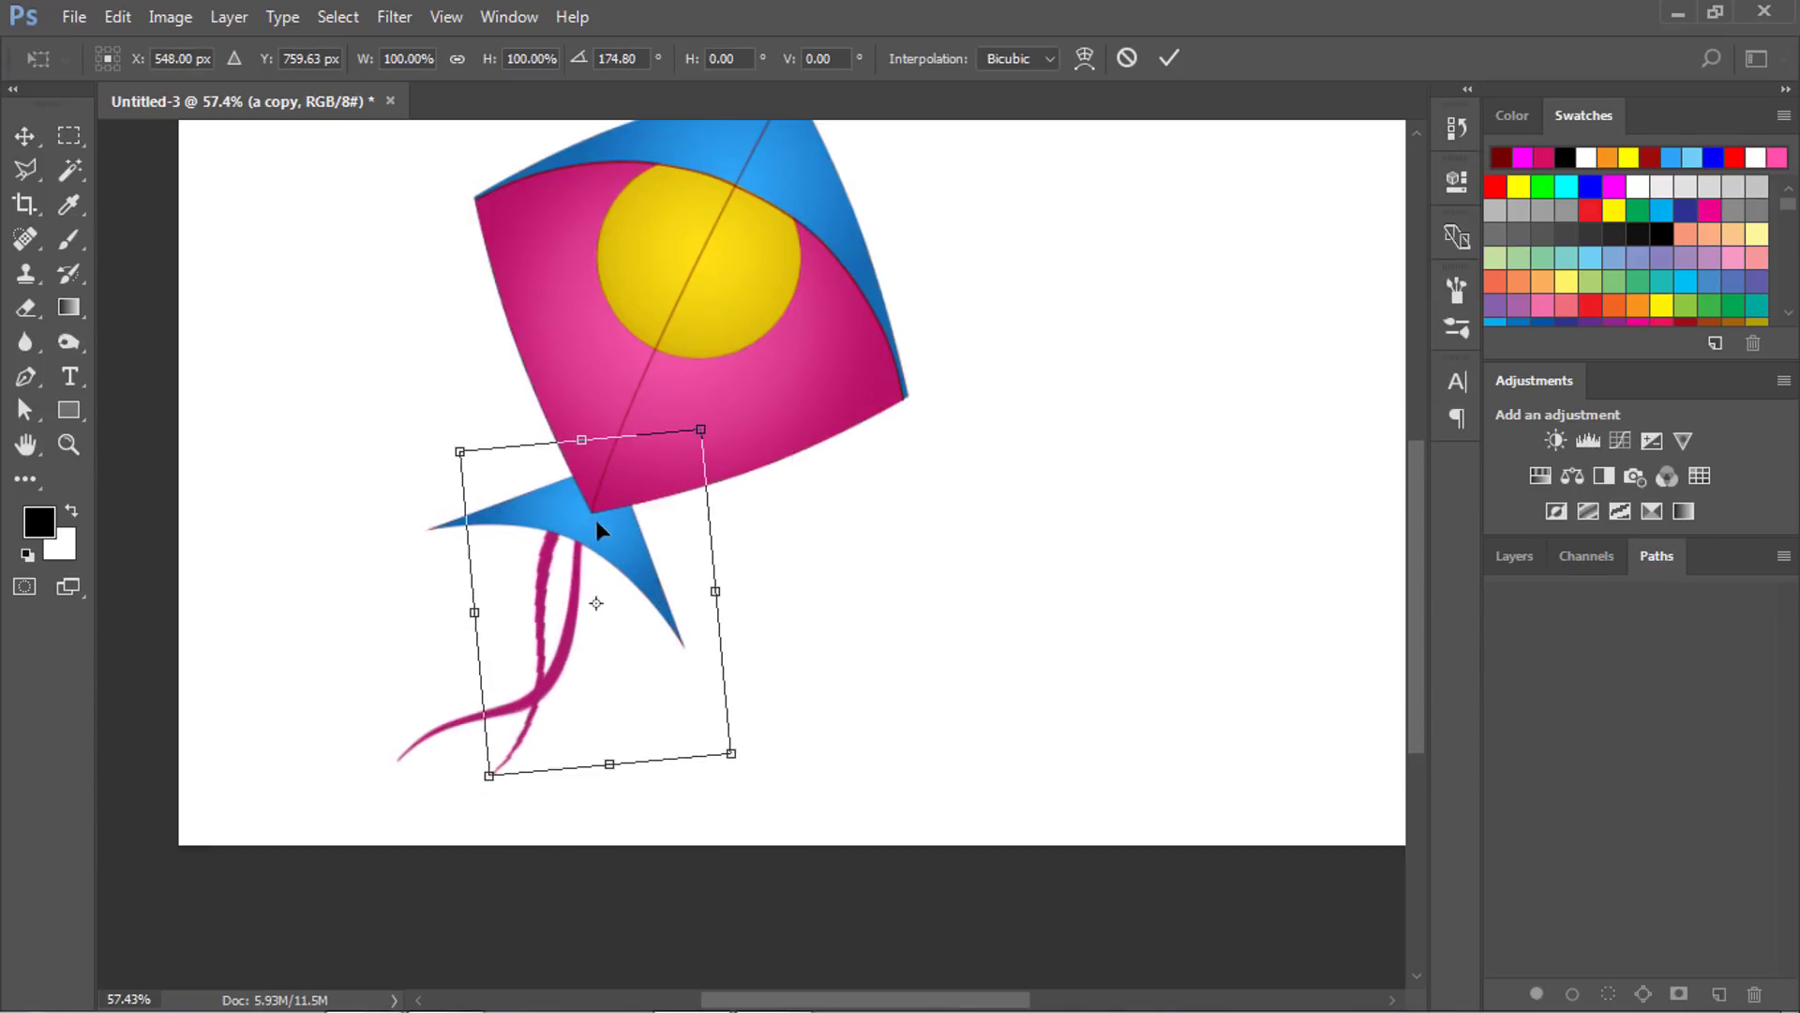
mouse_move(597, 524)
left_mouse_down()
mouse_move(631, 548)
mouse_move(599, 529)
mouse_move(583, 545)
left_mouse_up()
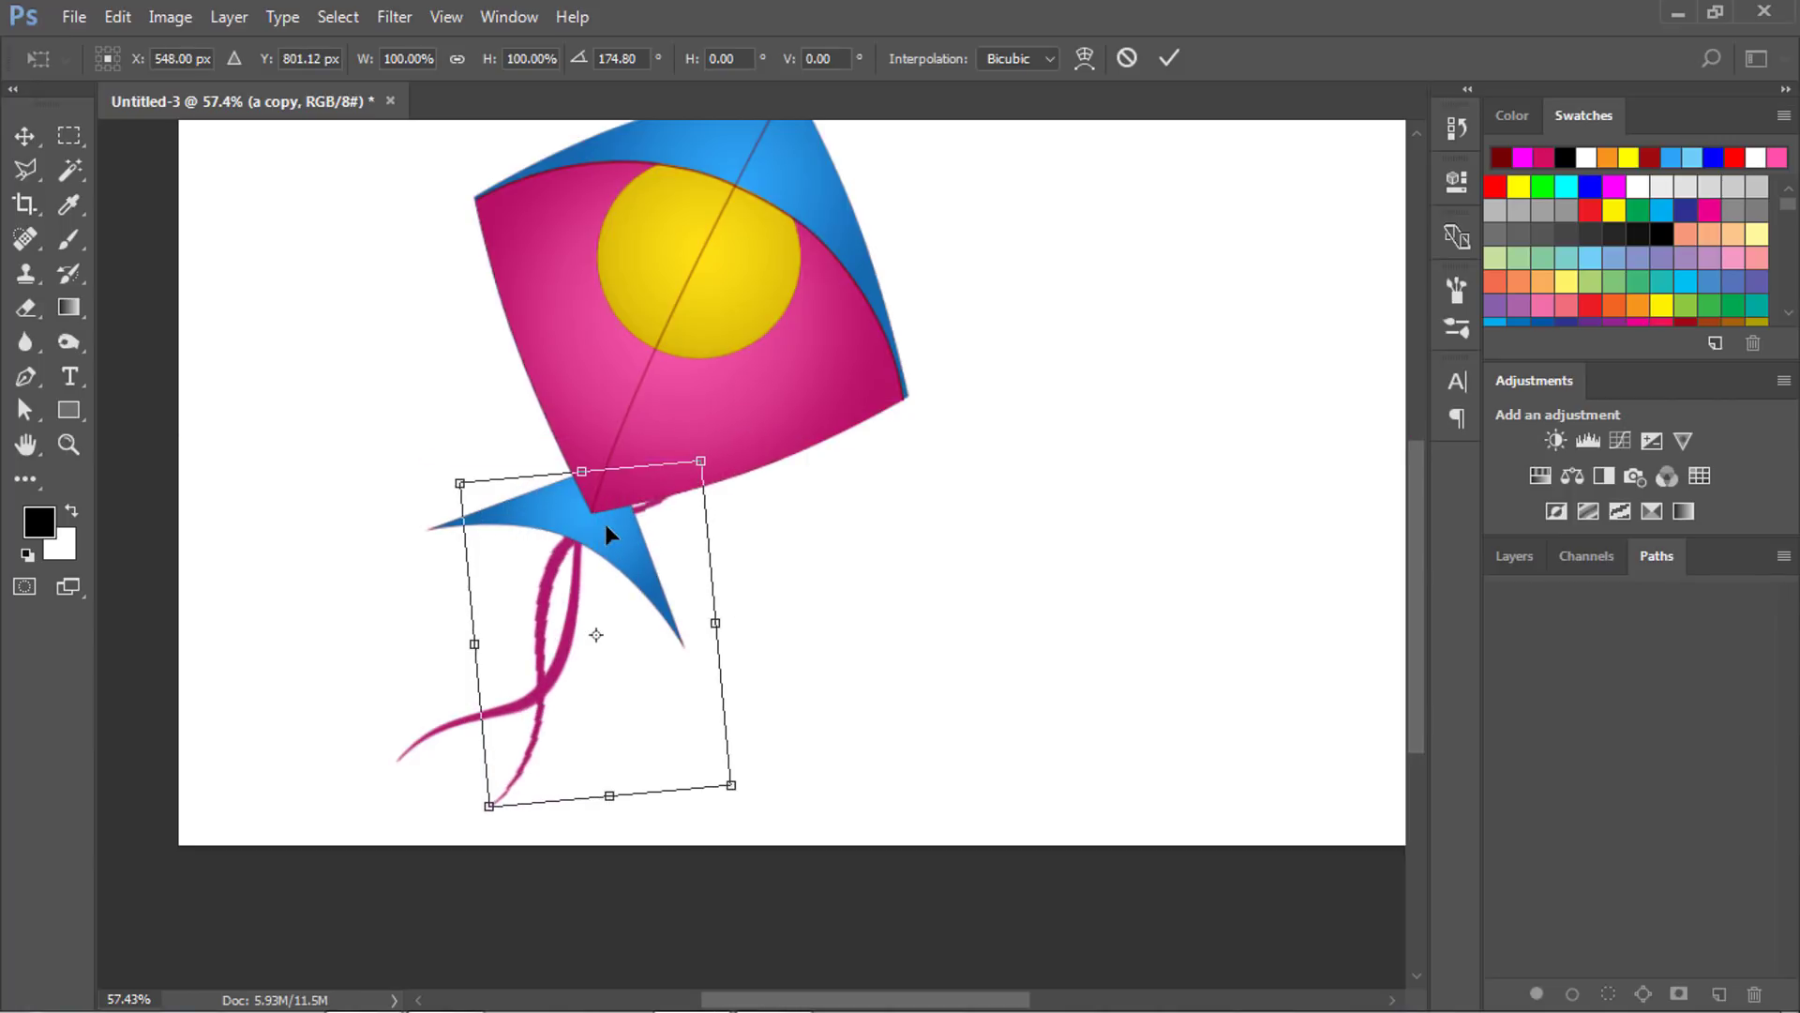
key("Return")
Recolour the streamer copy blue with Hue -110, Saturation +60, Lightness +20.
key("ctrl+u")
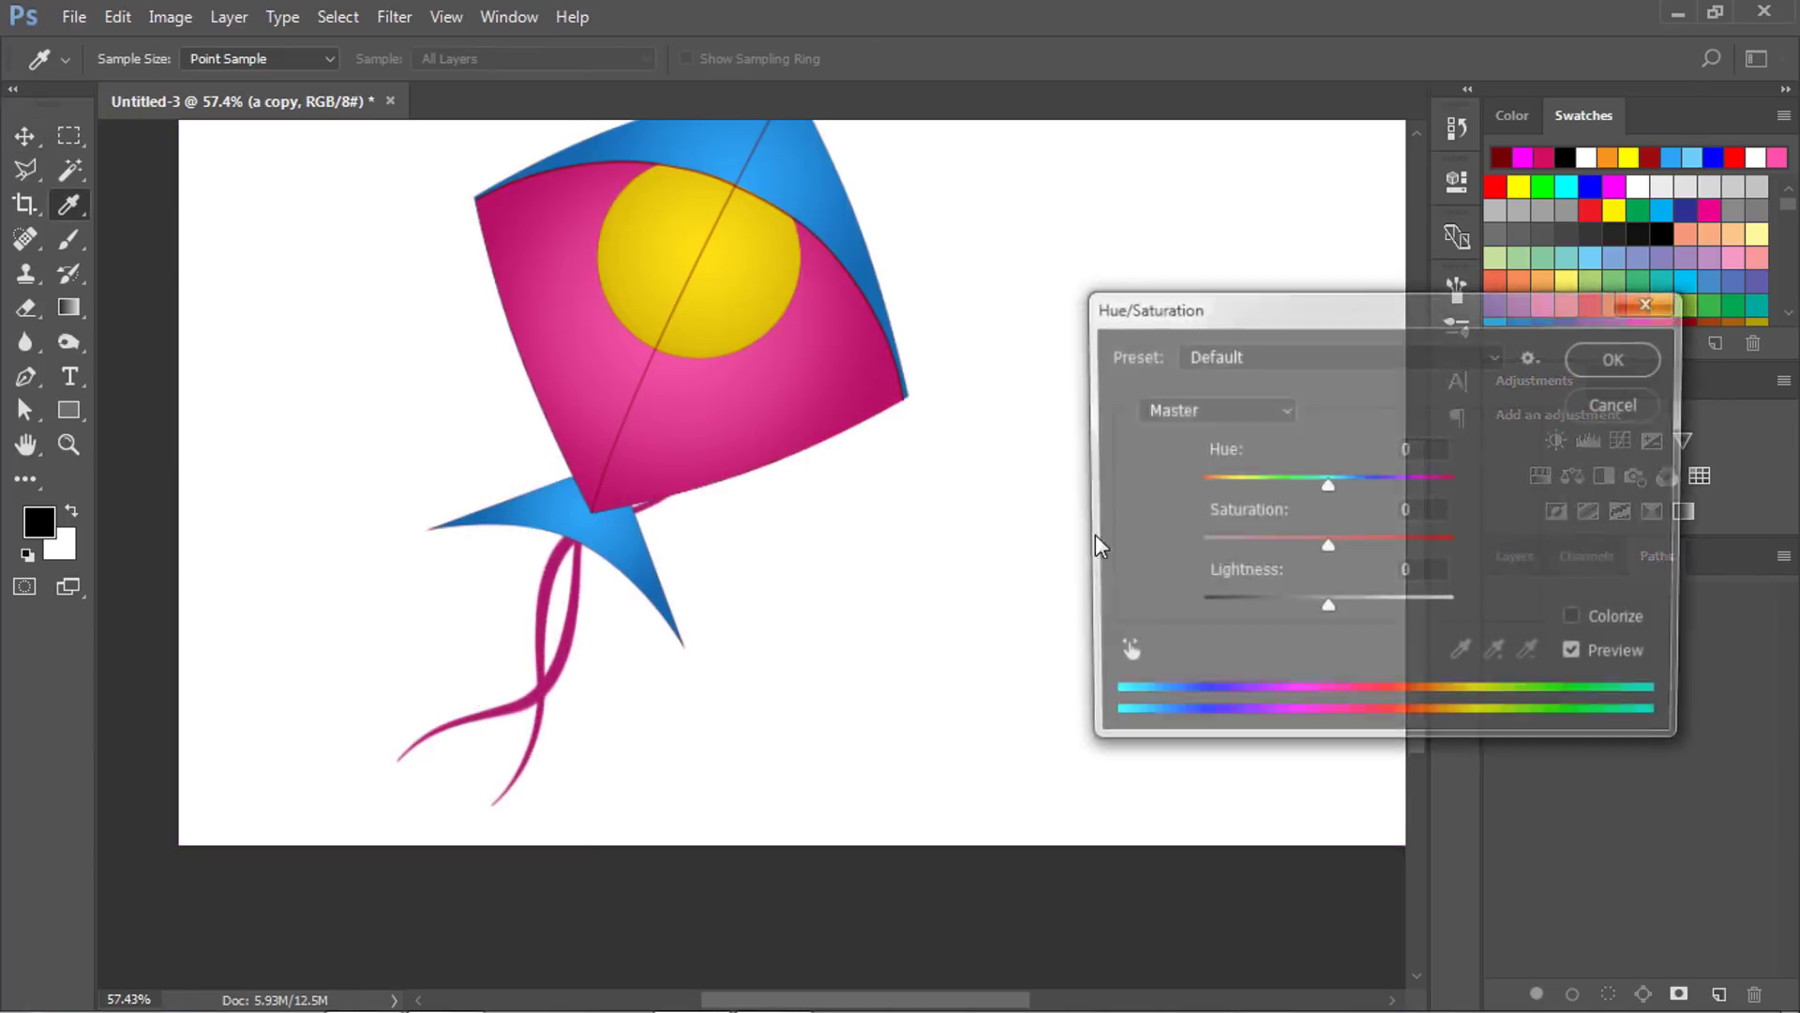
left_click_drag(1335, 484, 1407, 476)
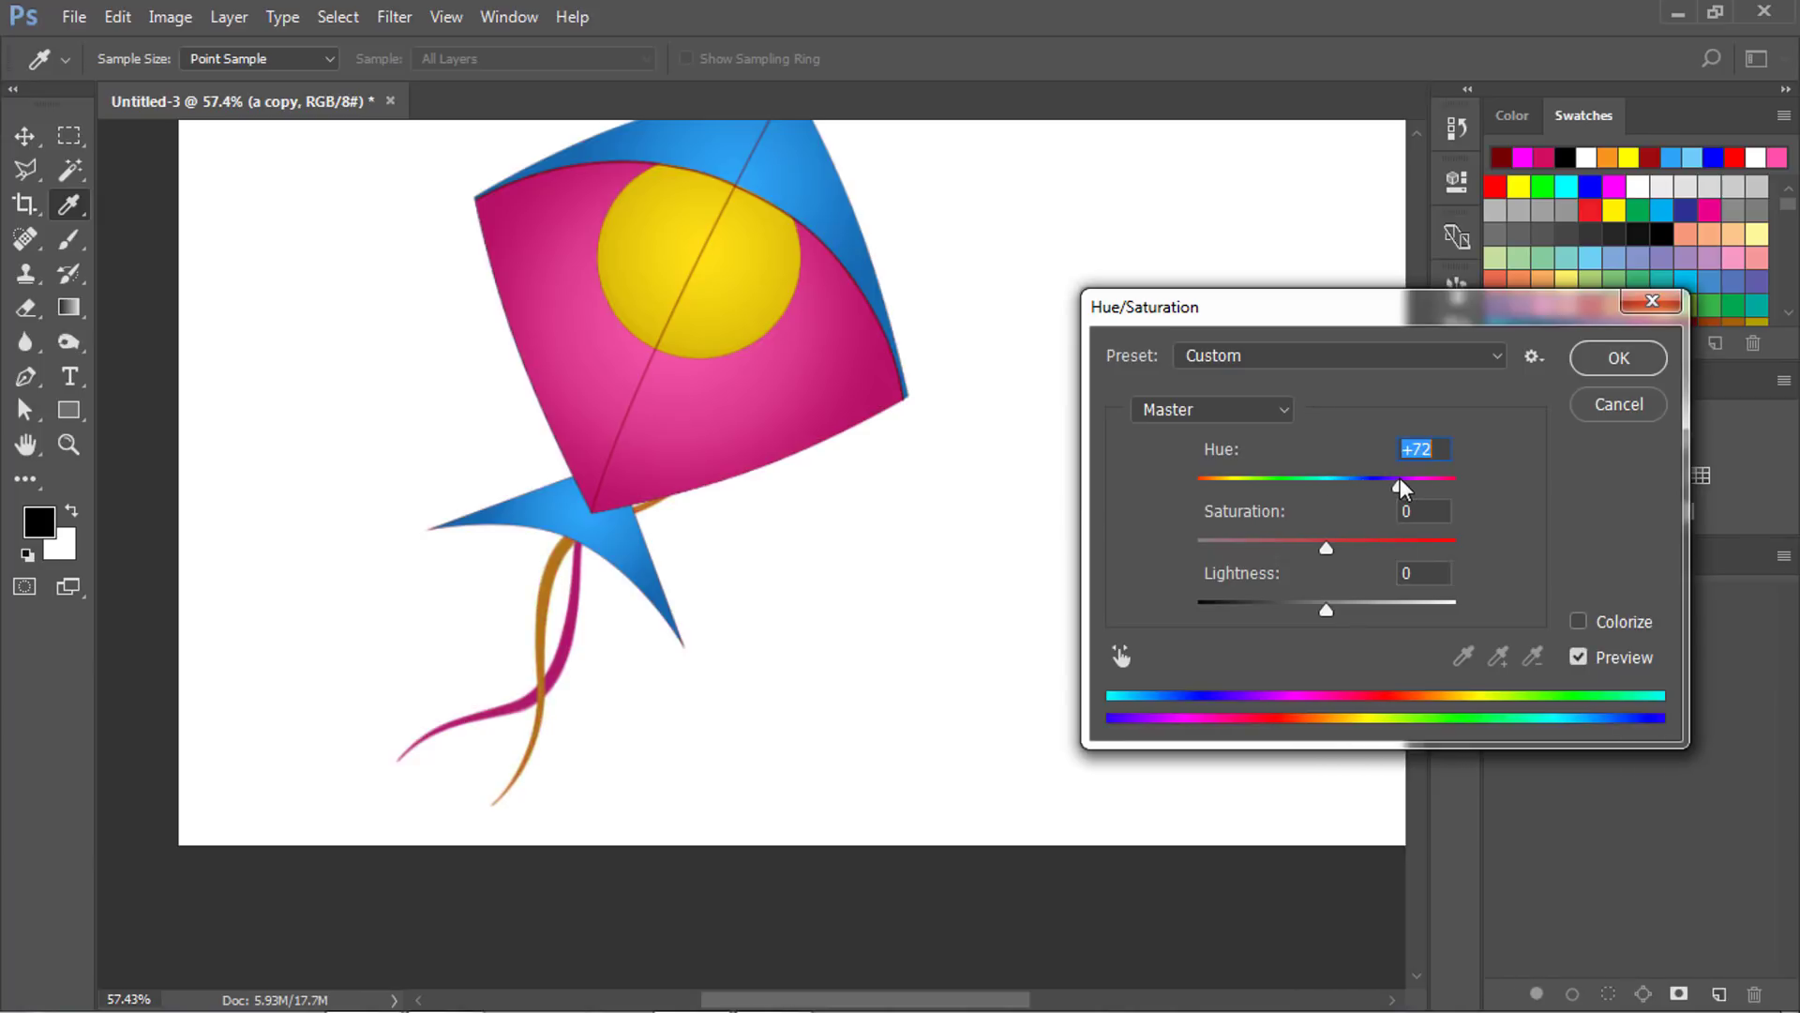
left_click_drag(1296, 482, 1255, 484)
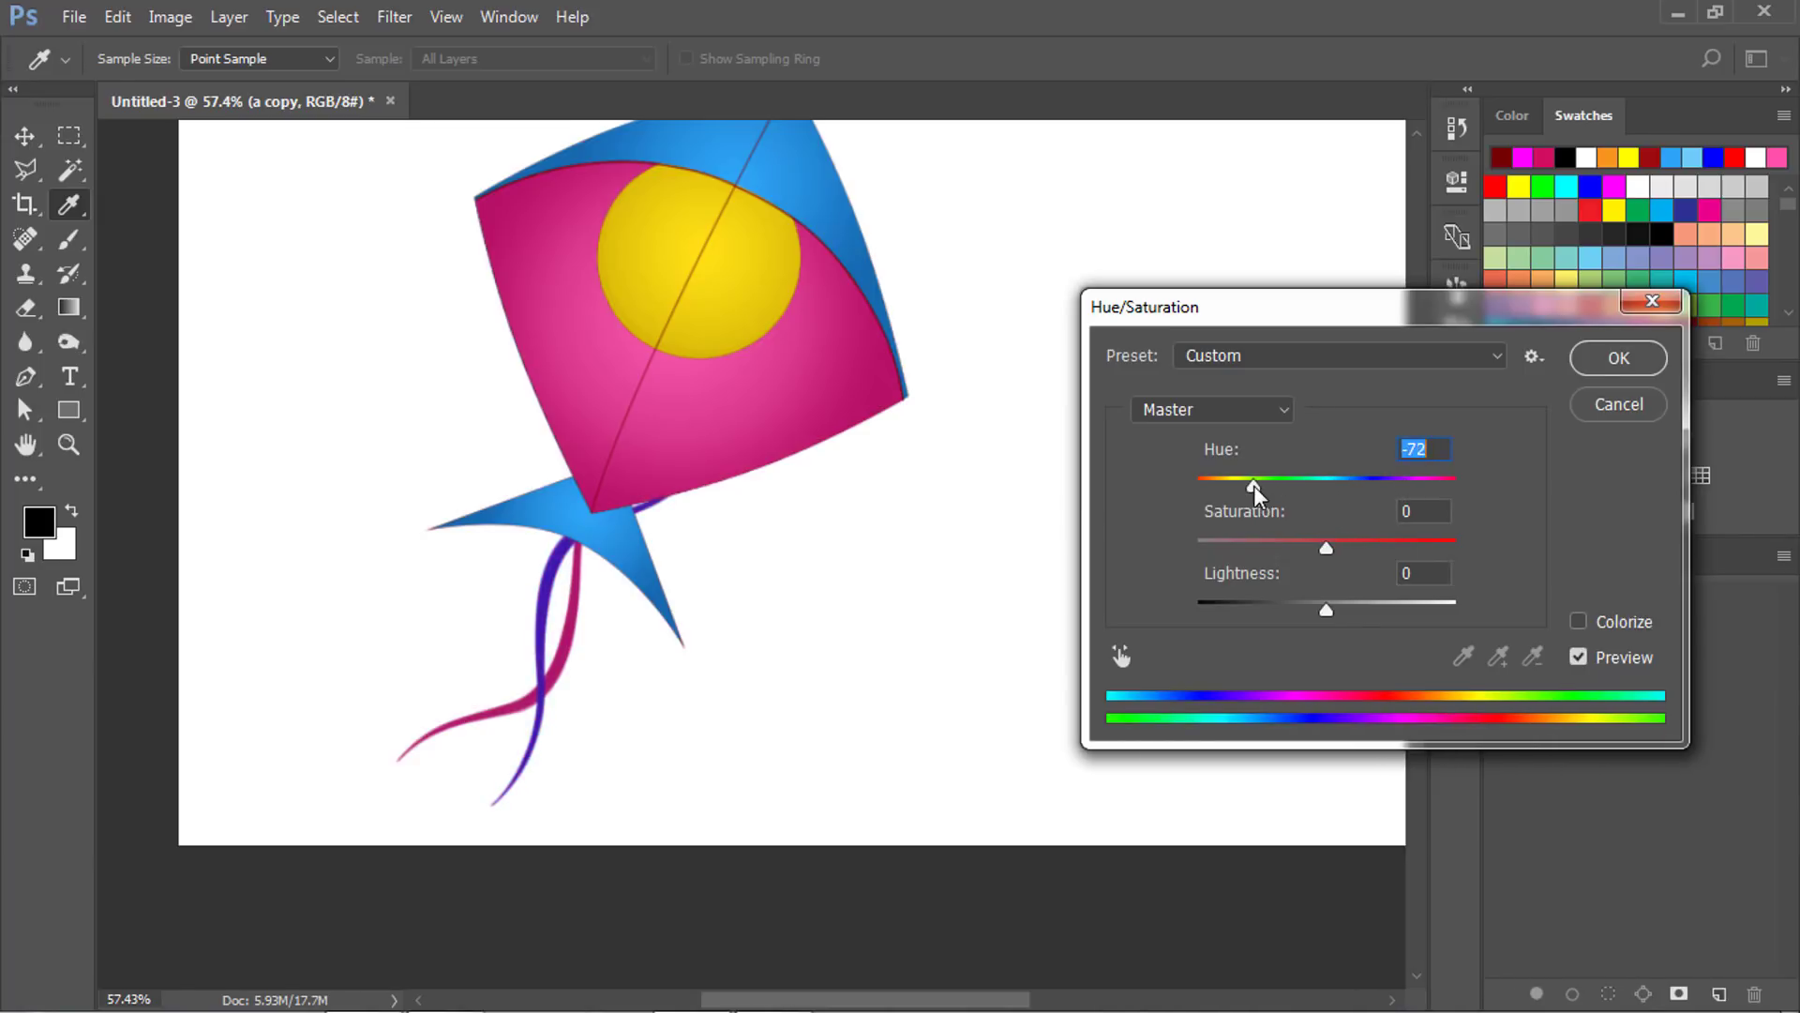
left_click_drag(1339, 549, 1405, 546)
left_click_drag(1326, 609, 1352, 610)
left_click_drag(1253, 485, 1234, 485)
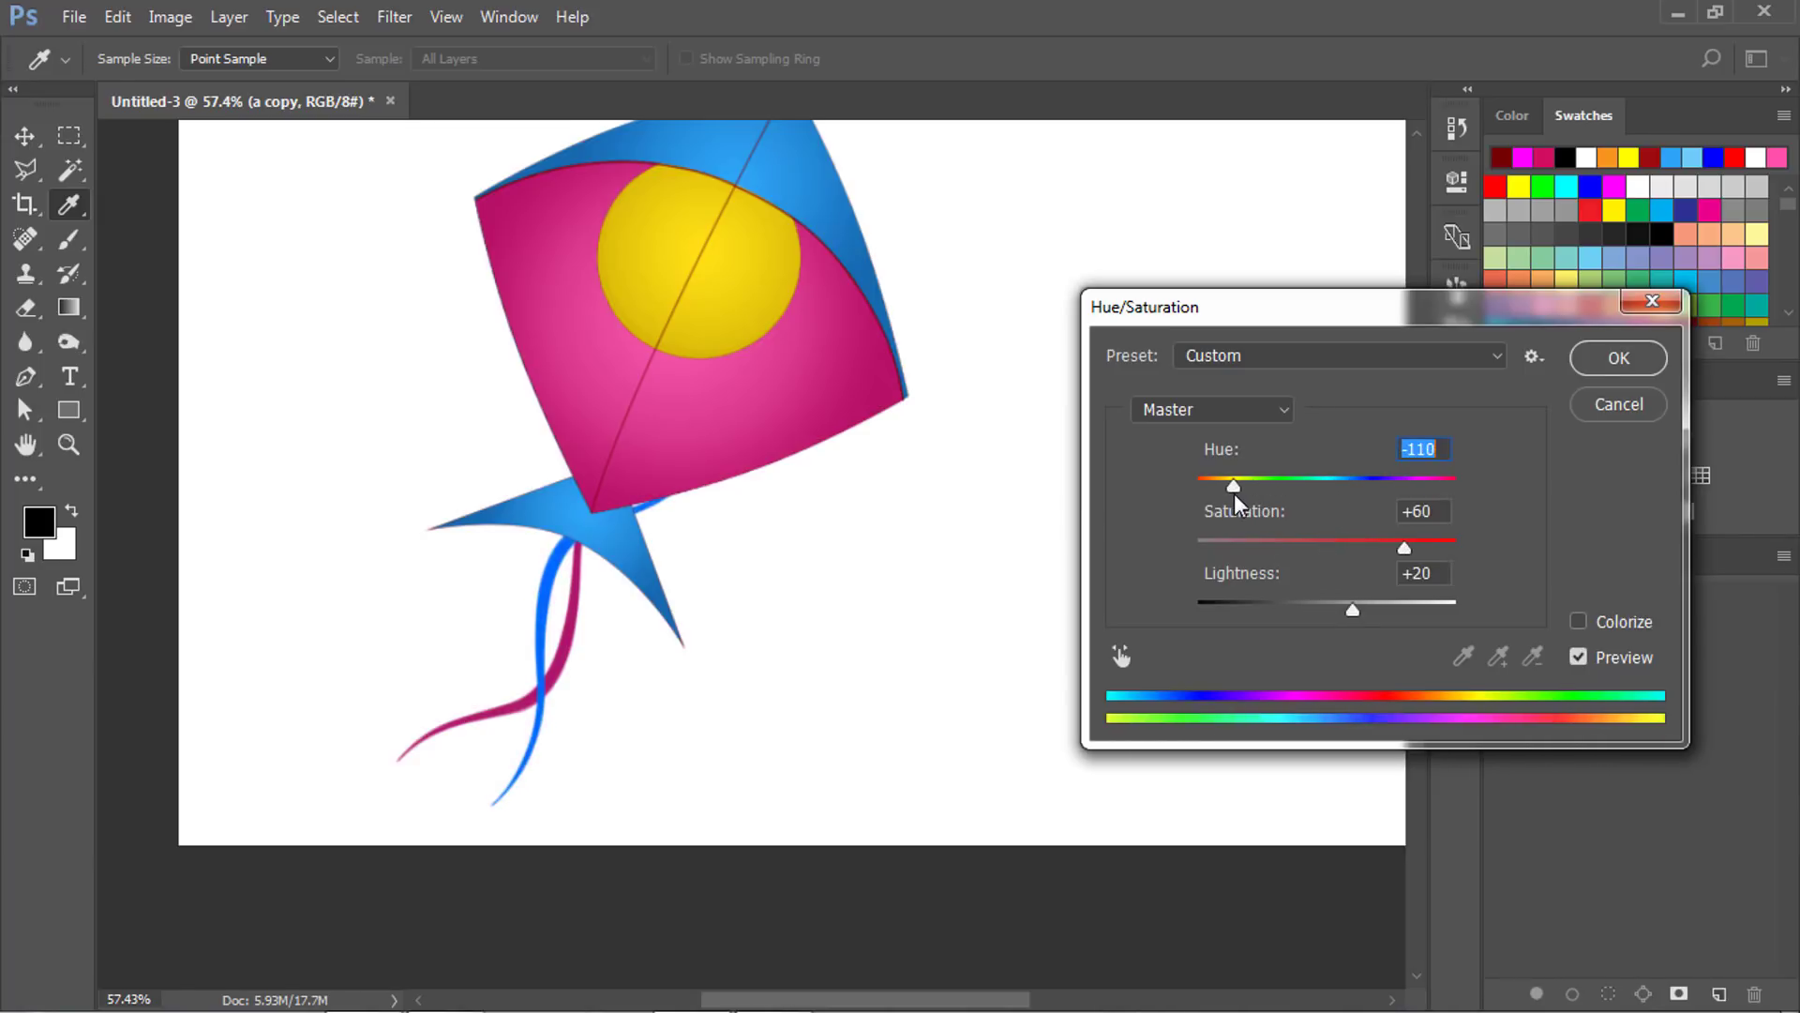
left_click(1618, 359)
Duplicate the blue streamer layer.
key("v")
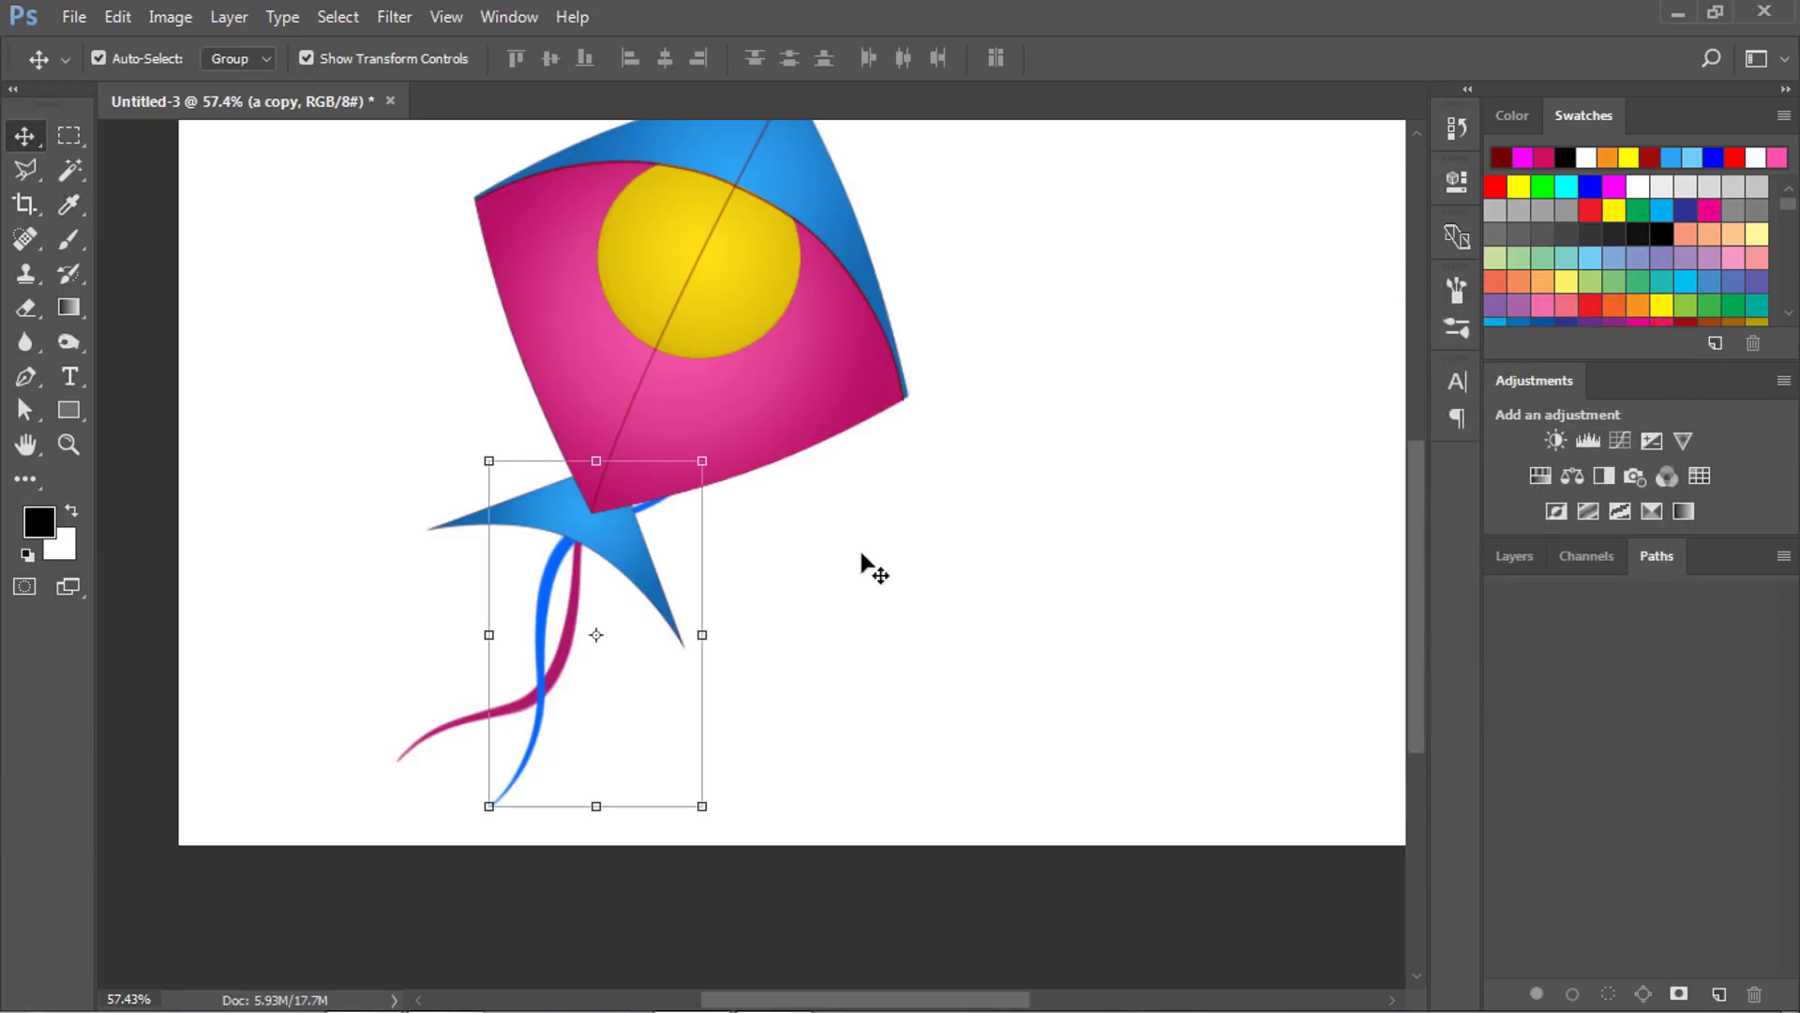
left_click_drag(700, 607, 881, 504)
key("ctrl+j")
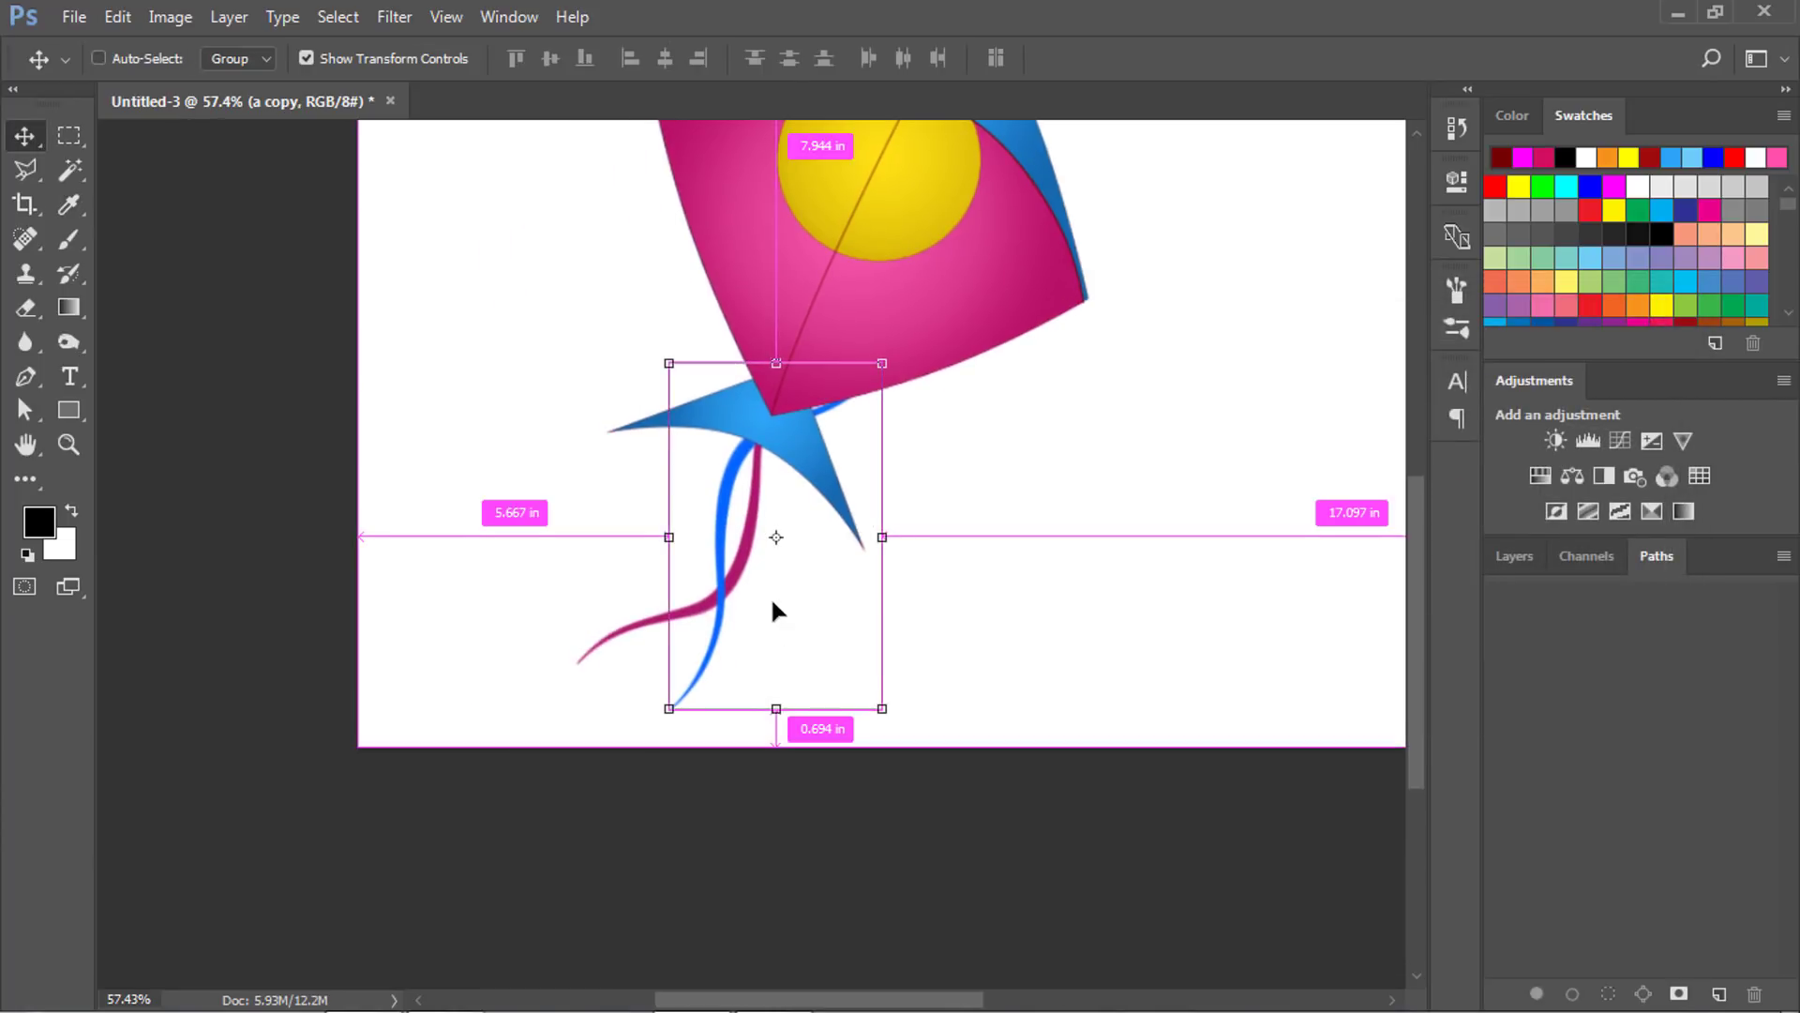
Turn the duplicate streamer upside down and move it up against the kite's edge.
key("ctrl+t")
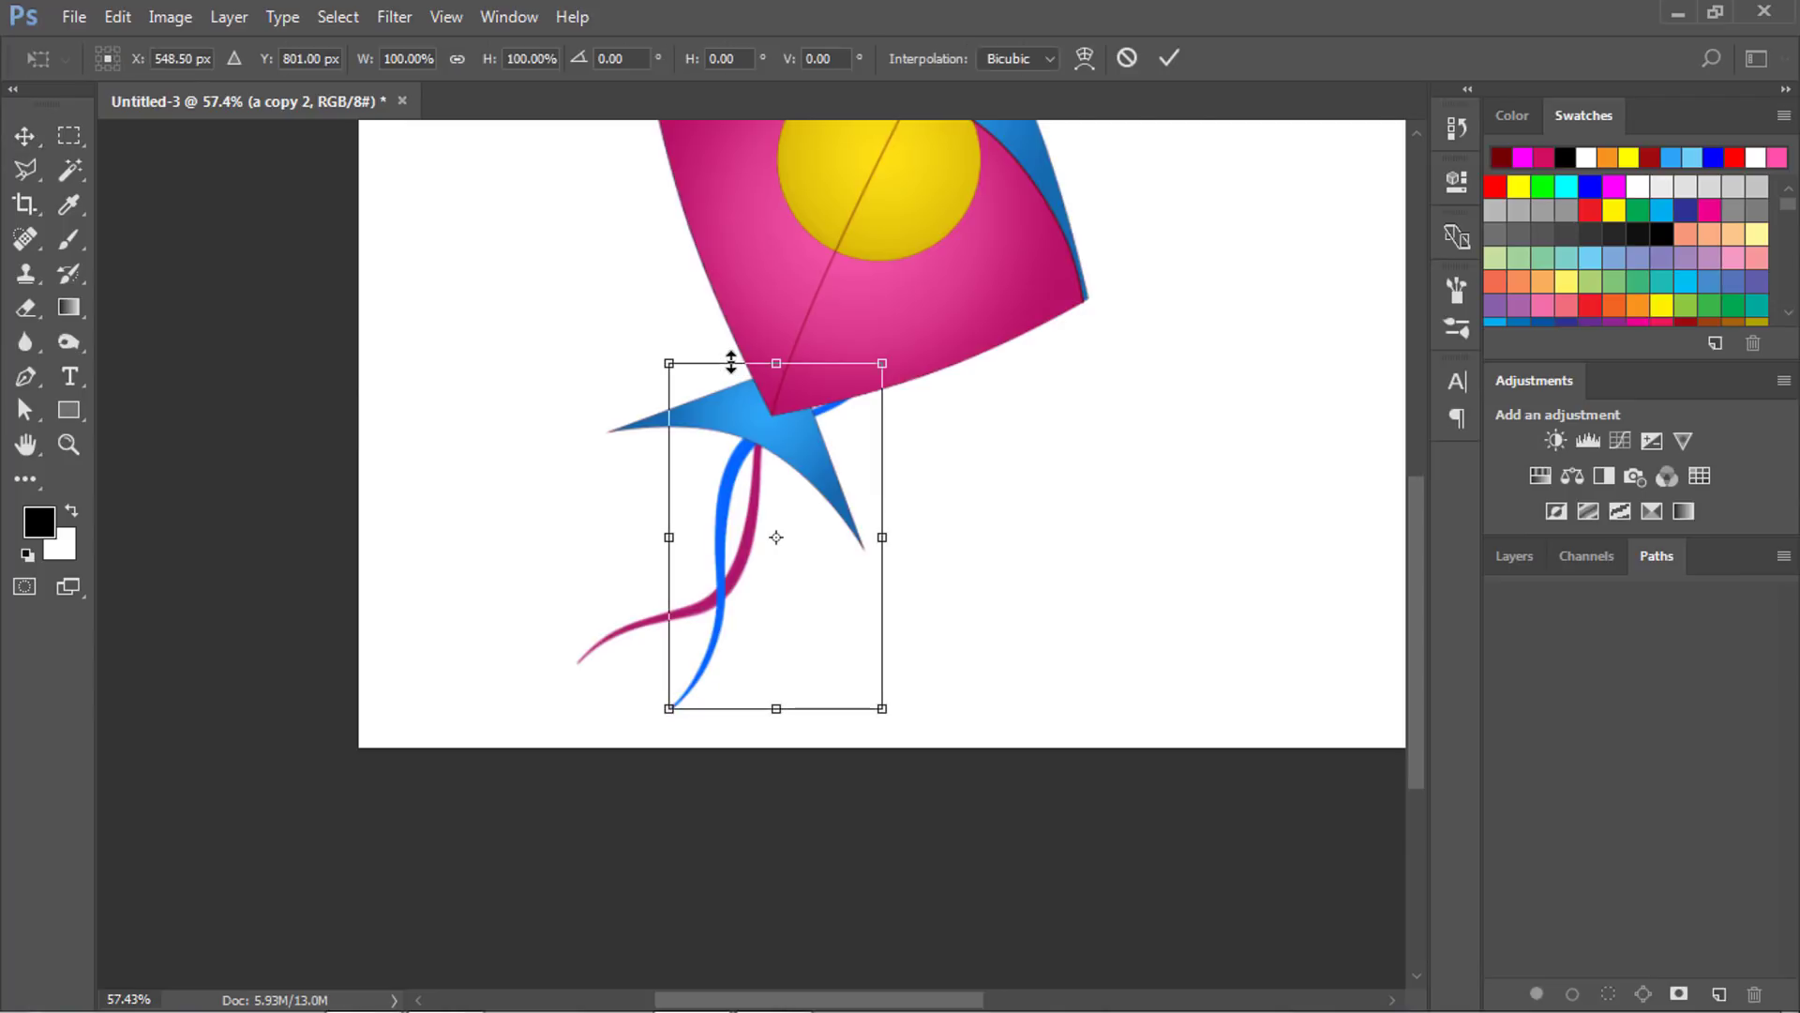
left_click_drag(748, 566, 1028, 477)
left_click_drag(860, 484, 685, 484)
left_click_drag(915, 338, 904, 695)
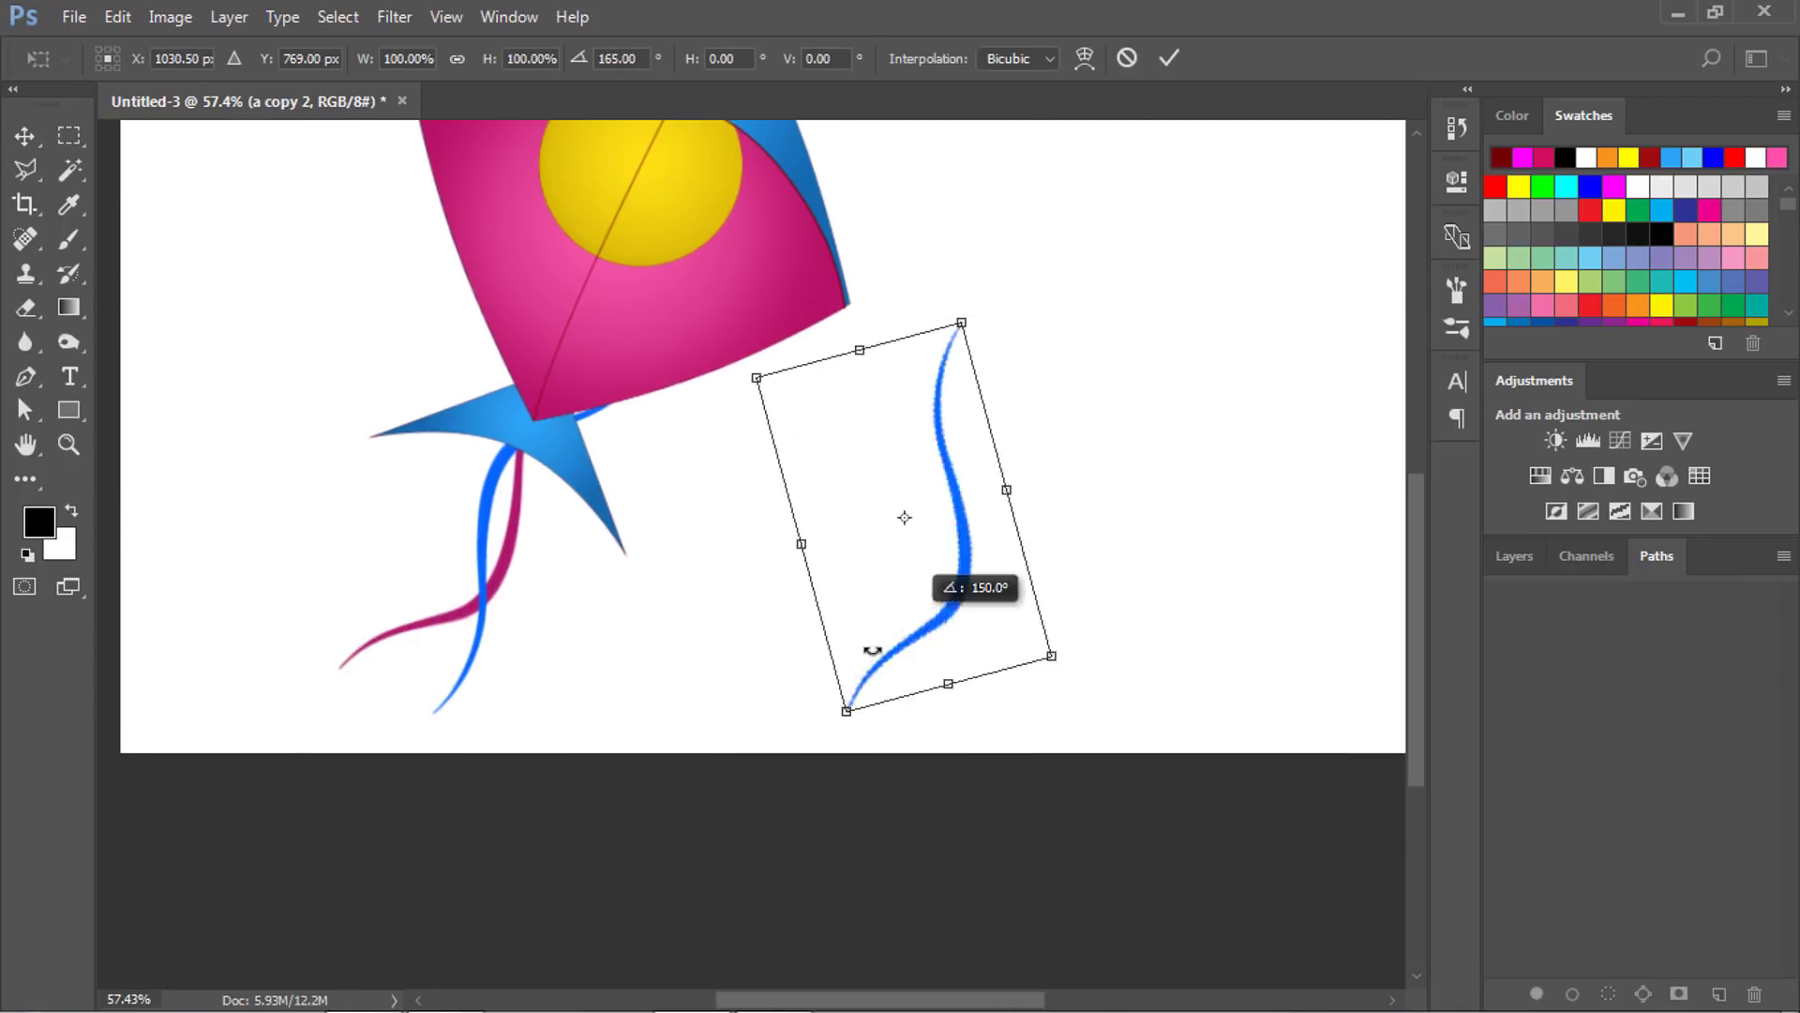
key("Return")
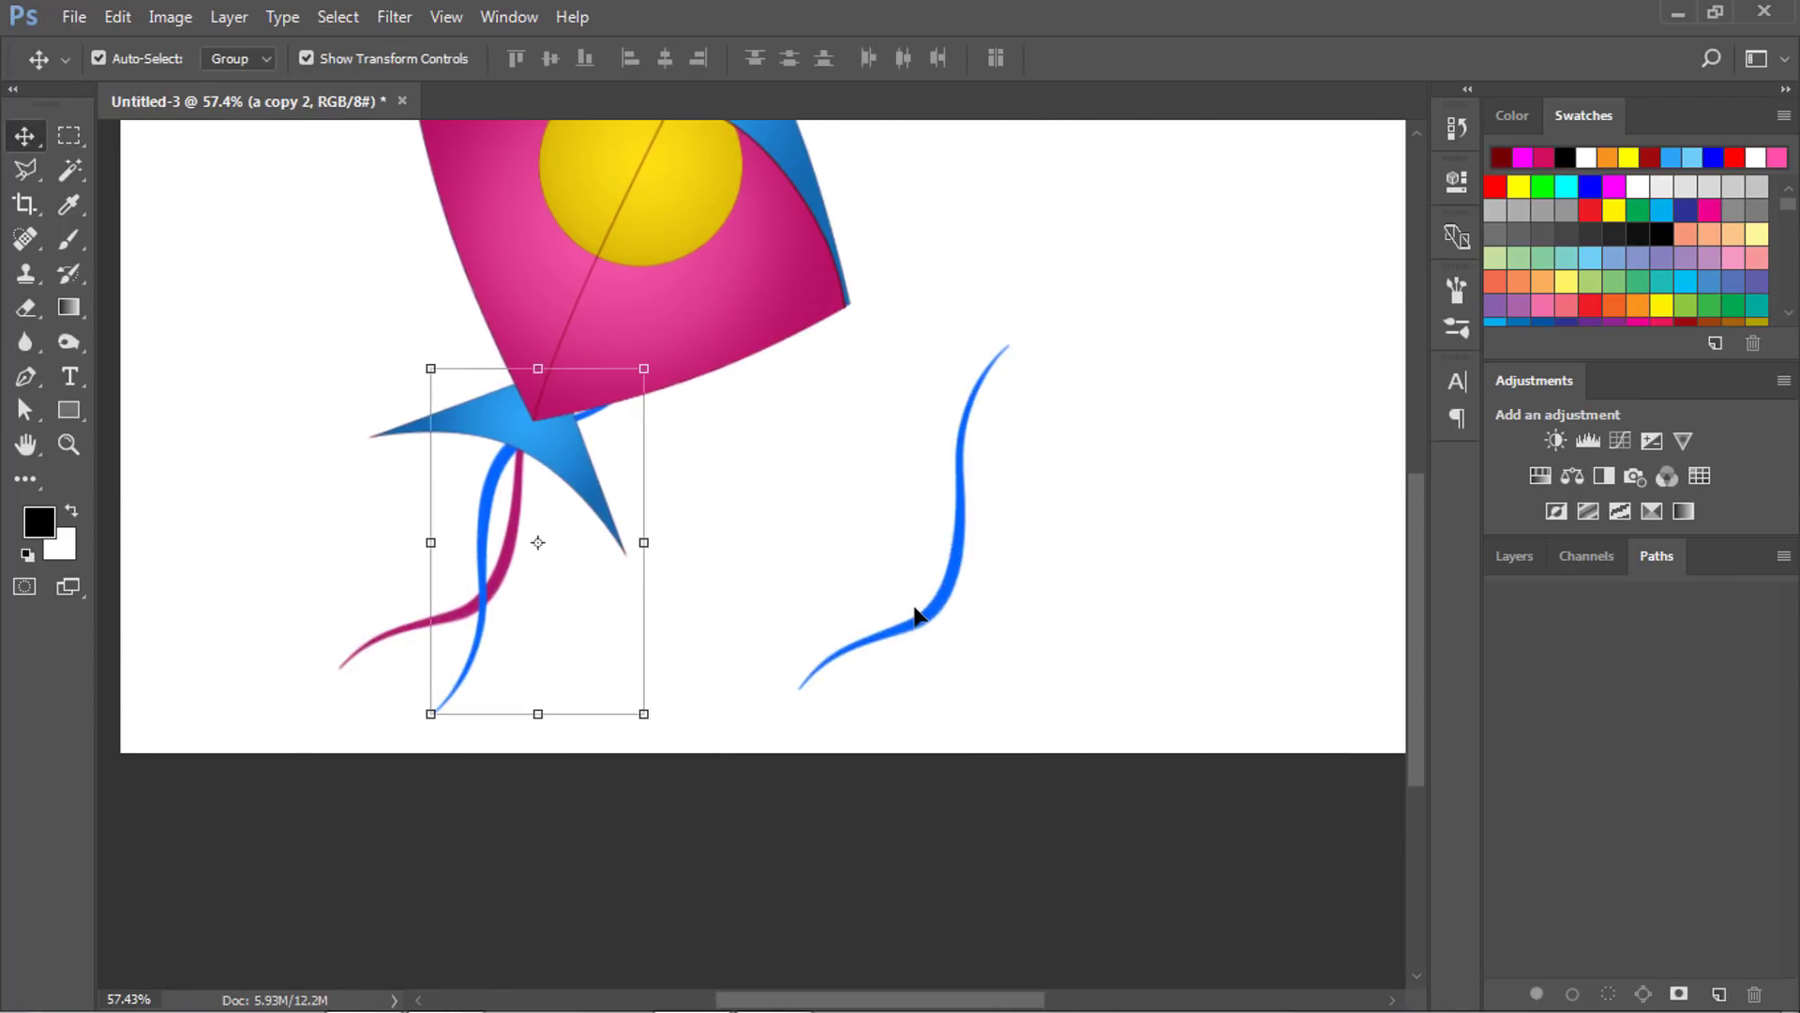
left_click(921, 632)
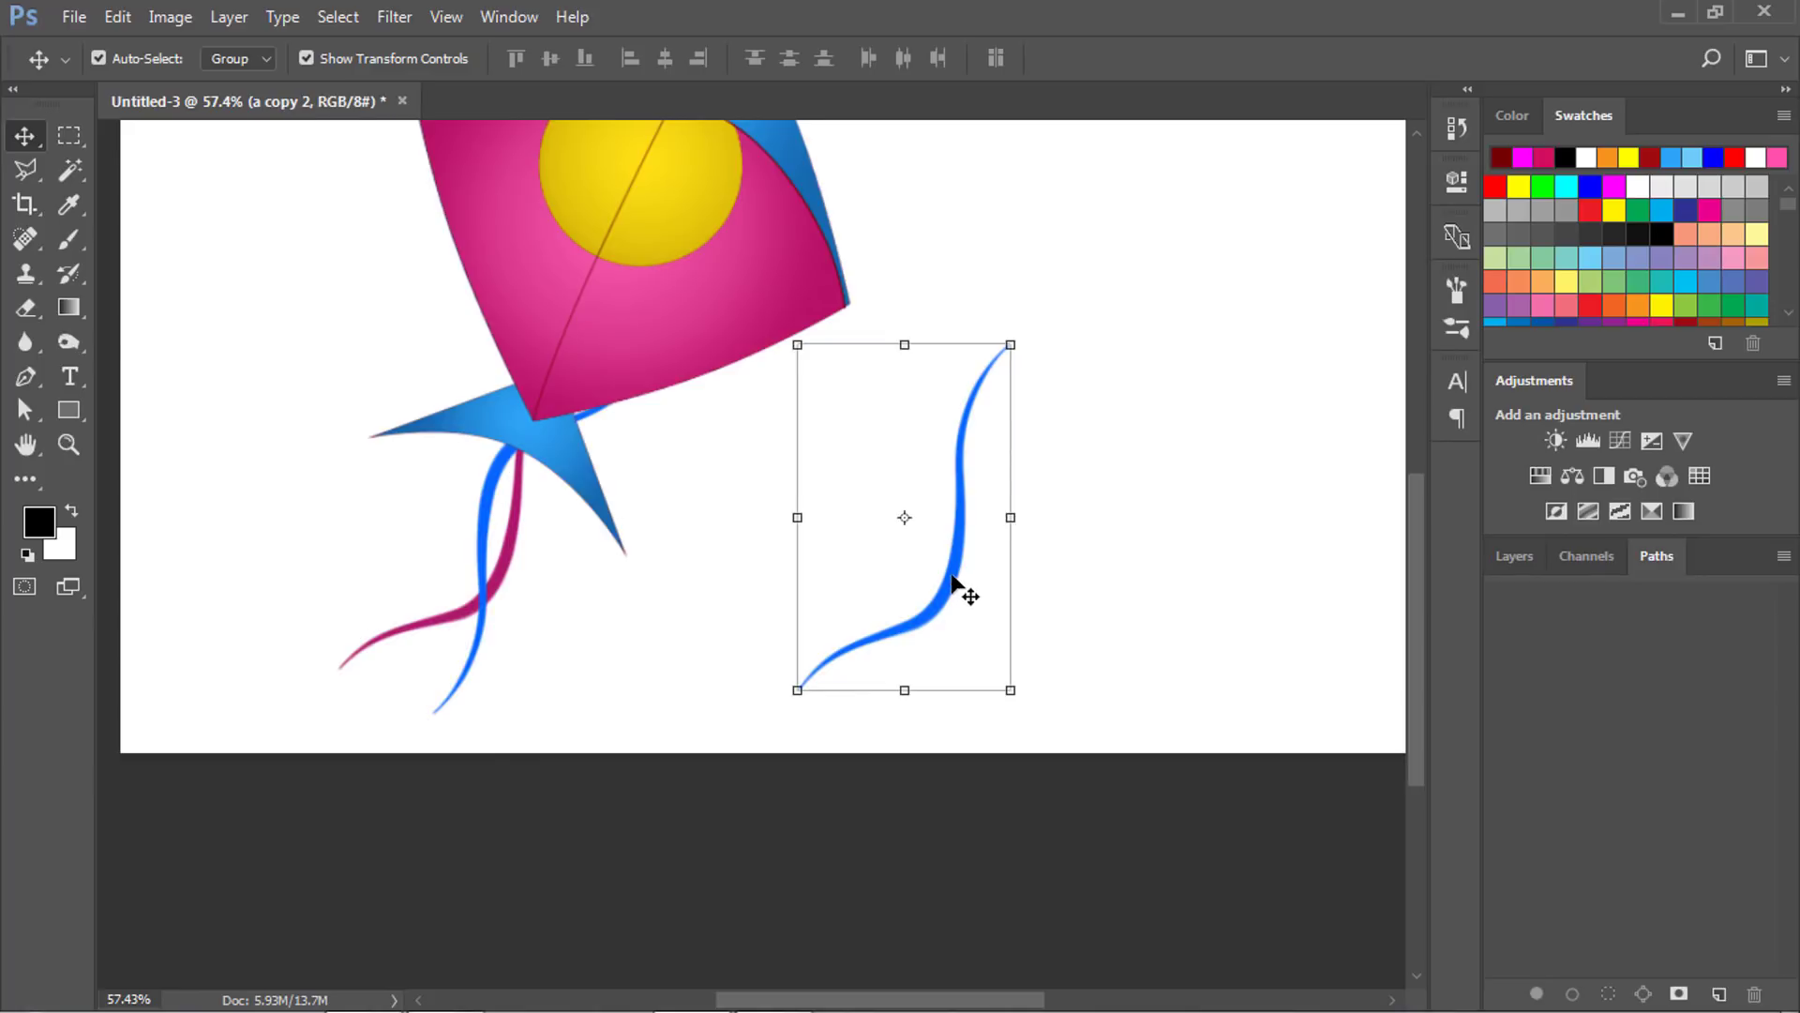
left_click_drag(953, 578, 1001, 522)
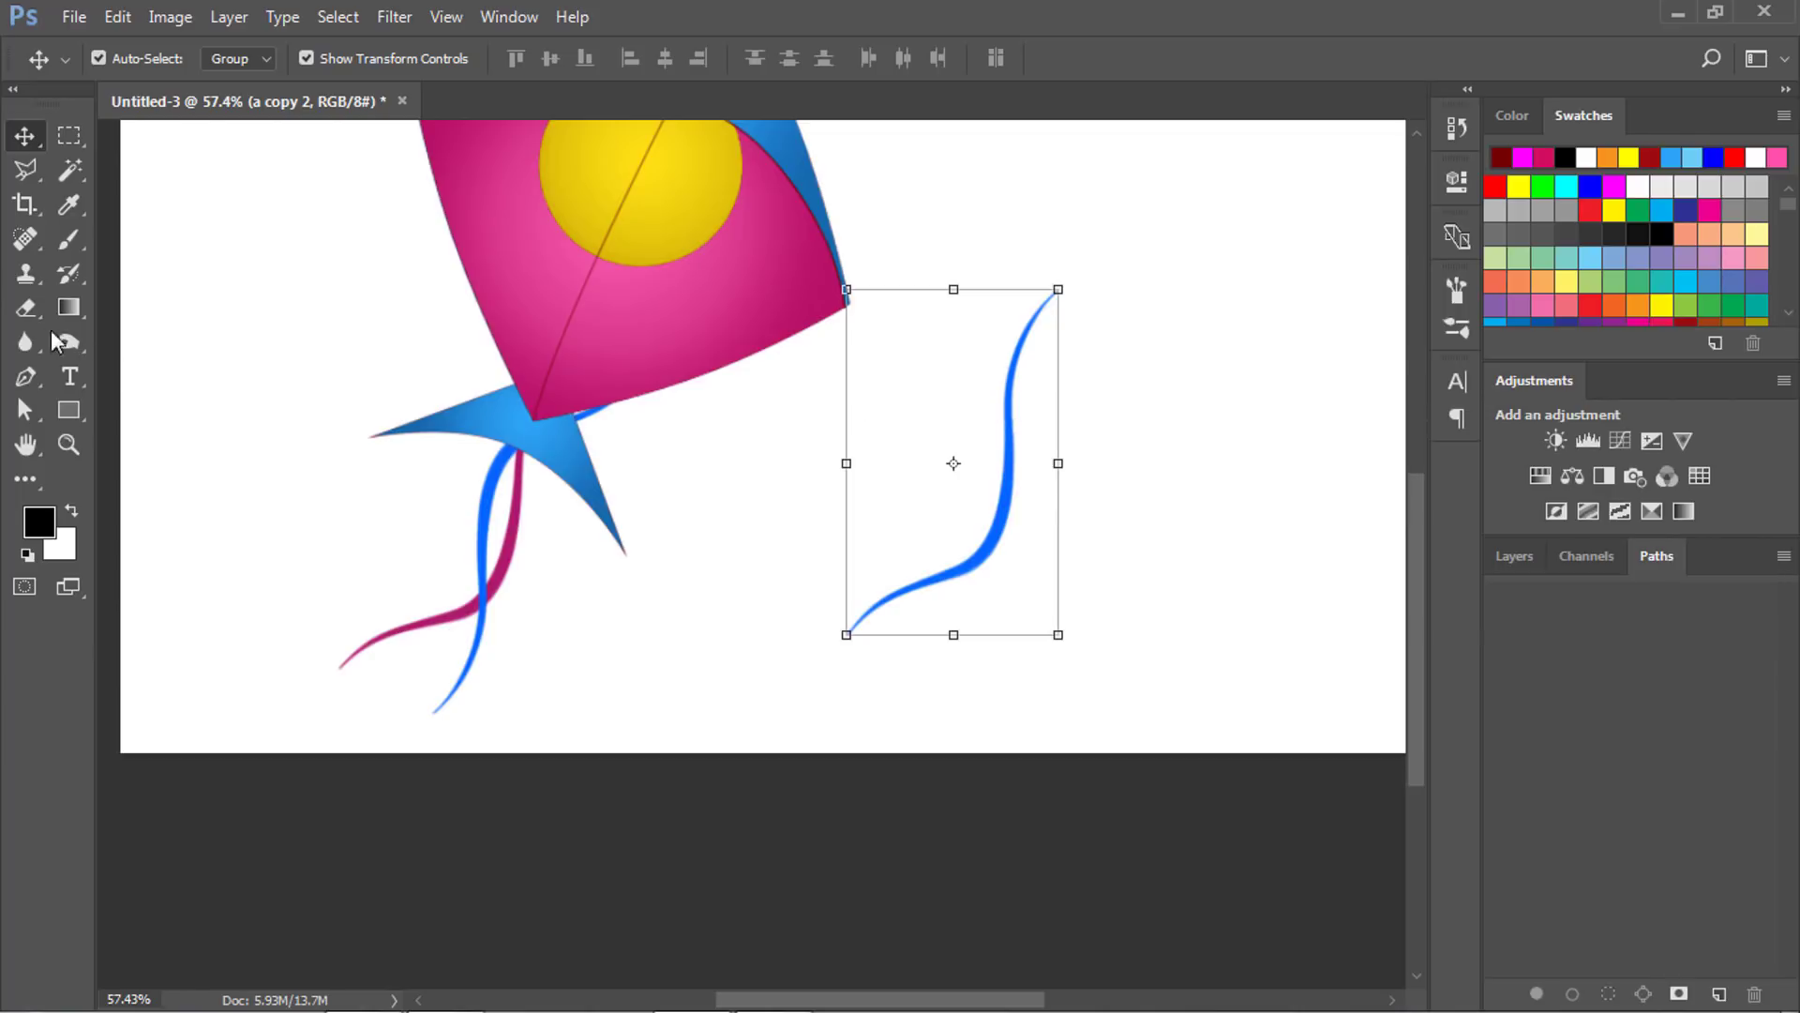
Erase the streamer's top end and move it beside the kite's tail.
left_click(25, 307)
left_click_drag(1055, 286, 1026, 330)
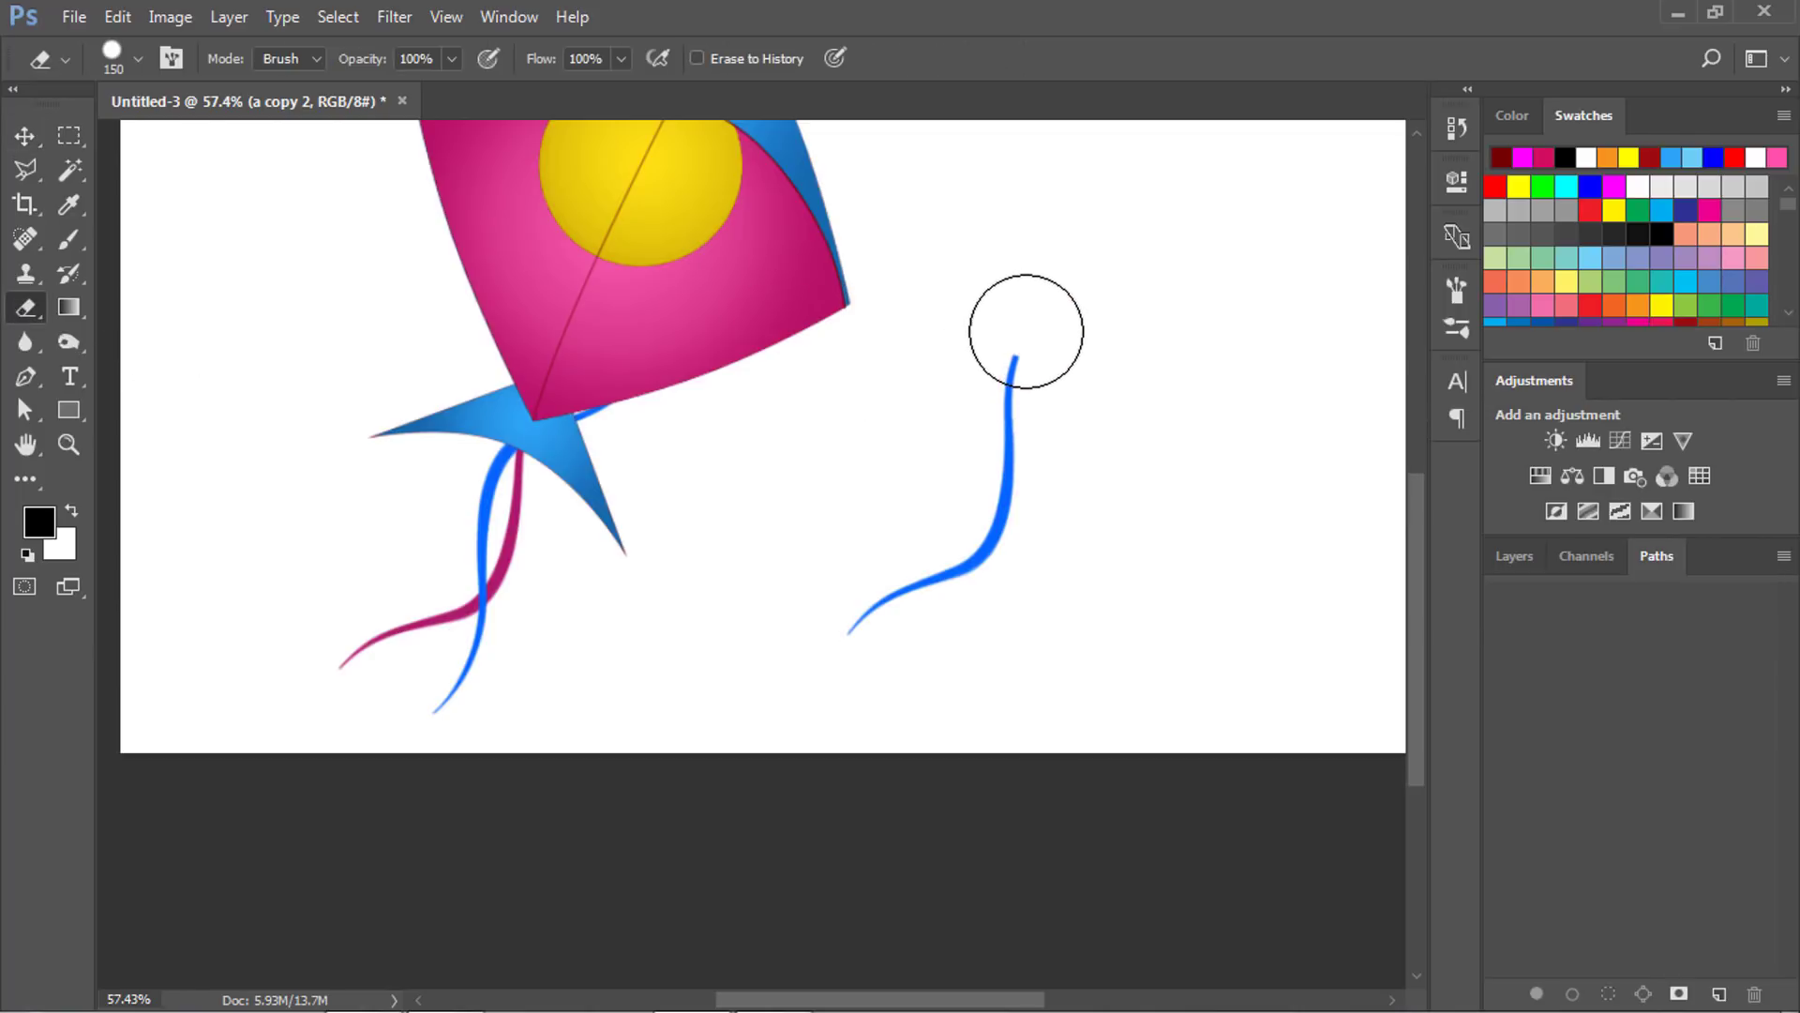
key("v")
mouse_move(1005, 512)
left_mouse_down()
mouse_move(475, 594)
mouse_move(434, 549)
left_mouse_up()
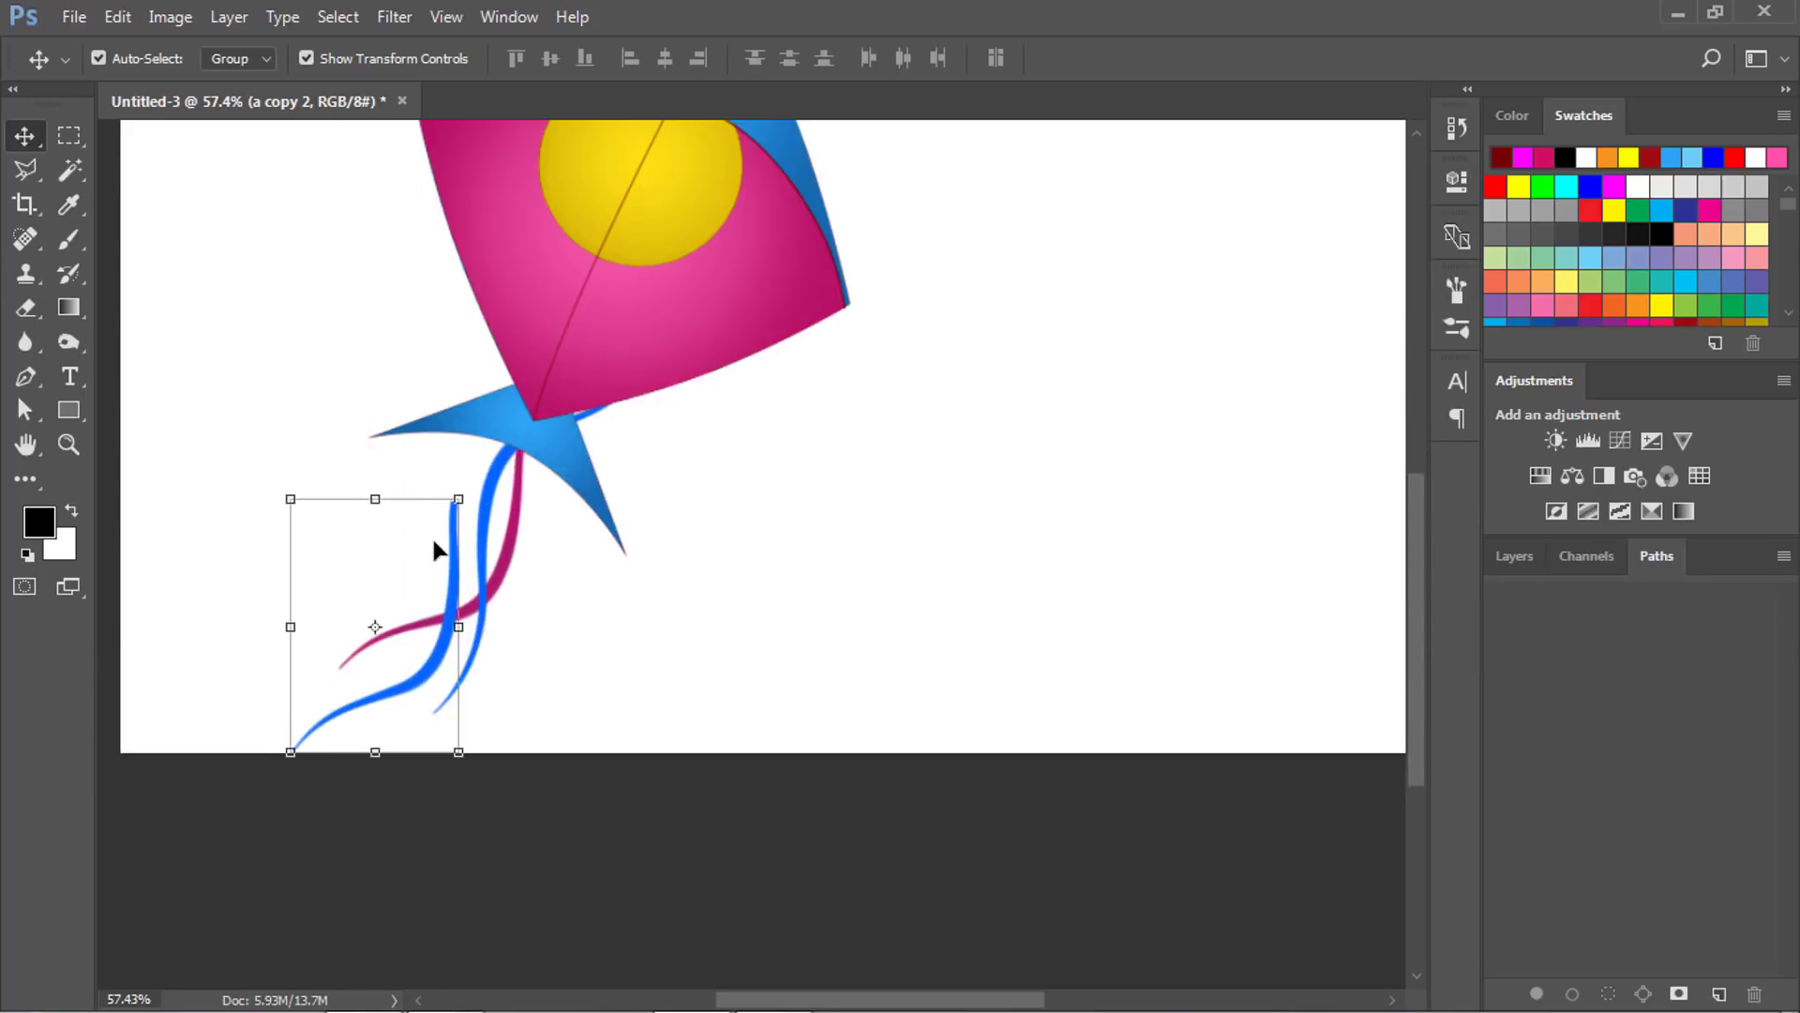
Flip the streamer horizontally, rotate it about 48°, and place it among the tail streamers.
key("ctrl+t")
right_click(417, 596)
left_click(362, 592)
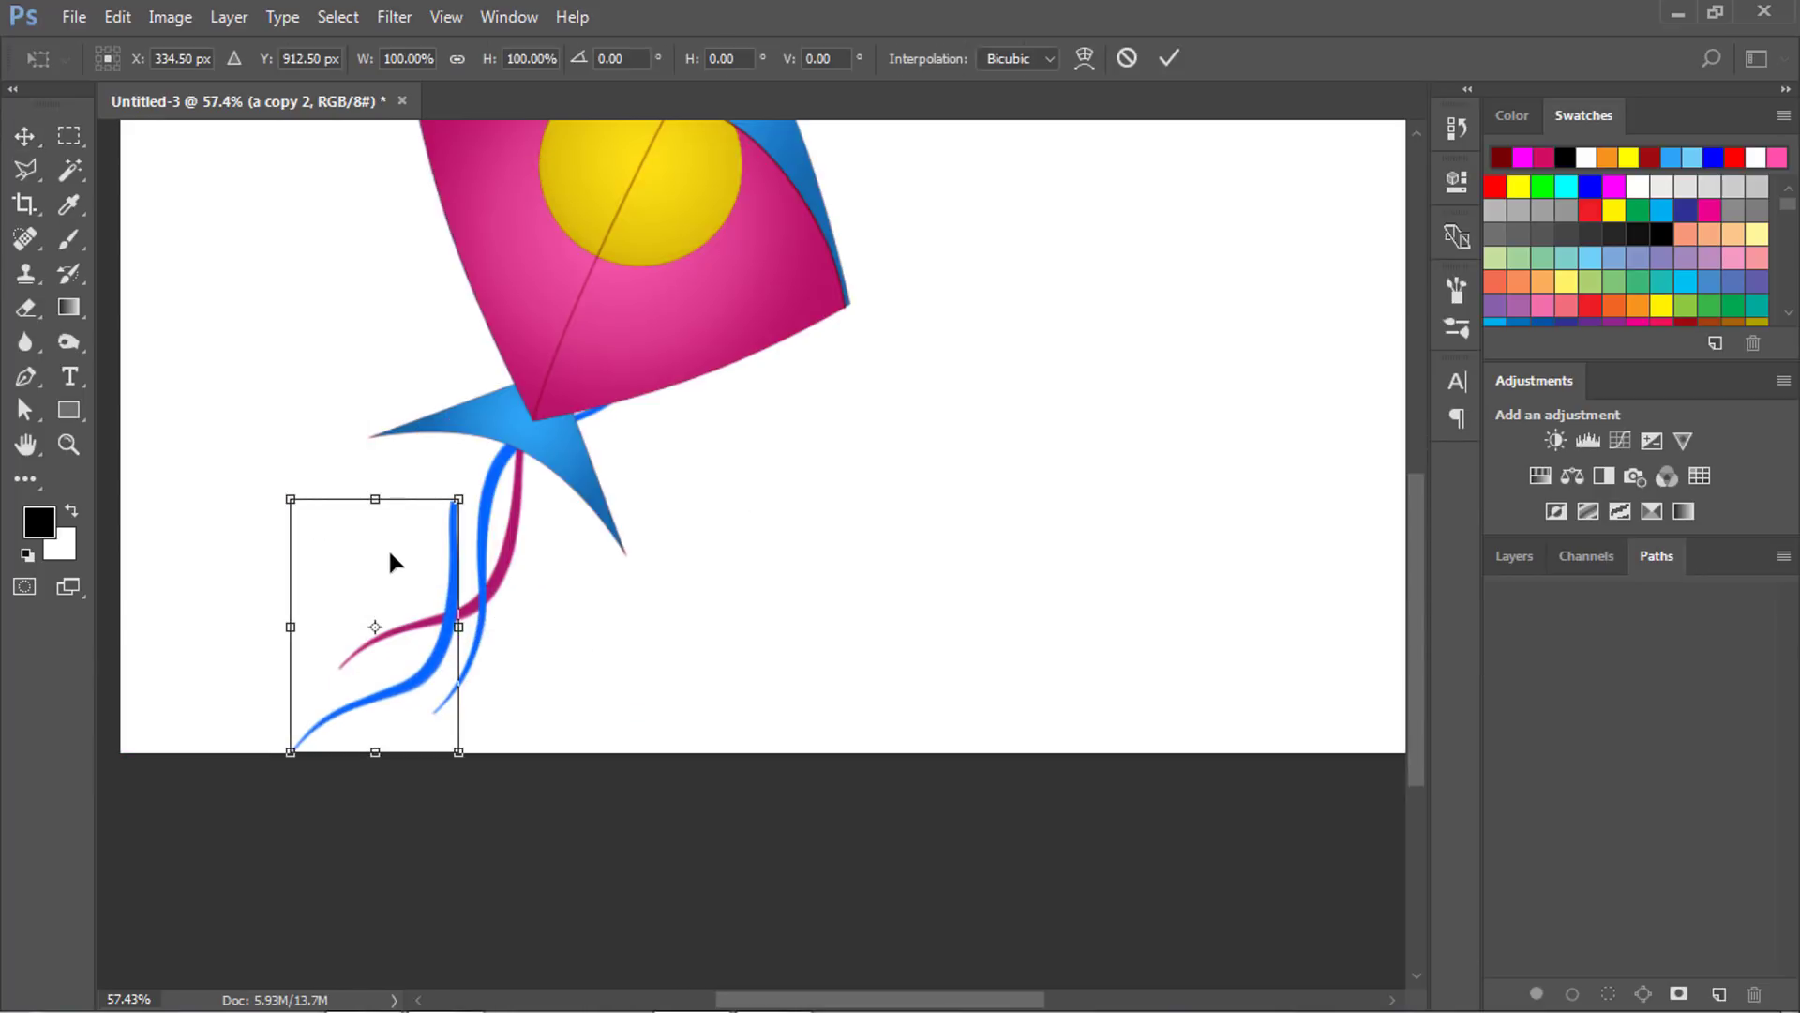
right_click(390, 563)
left_click(507, 956)
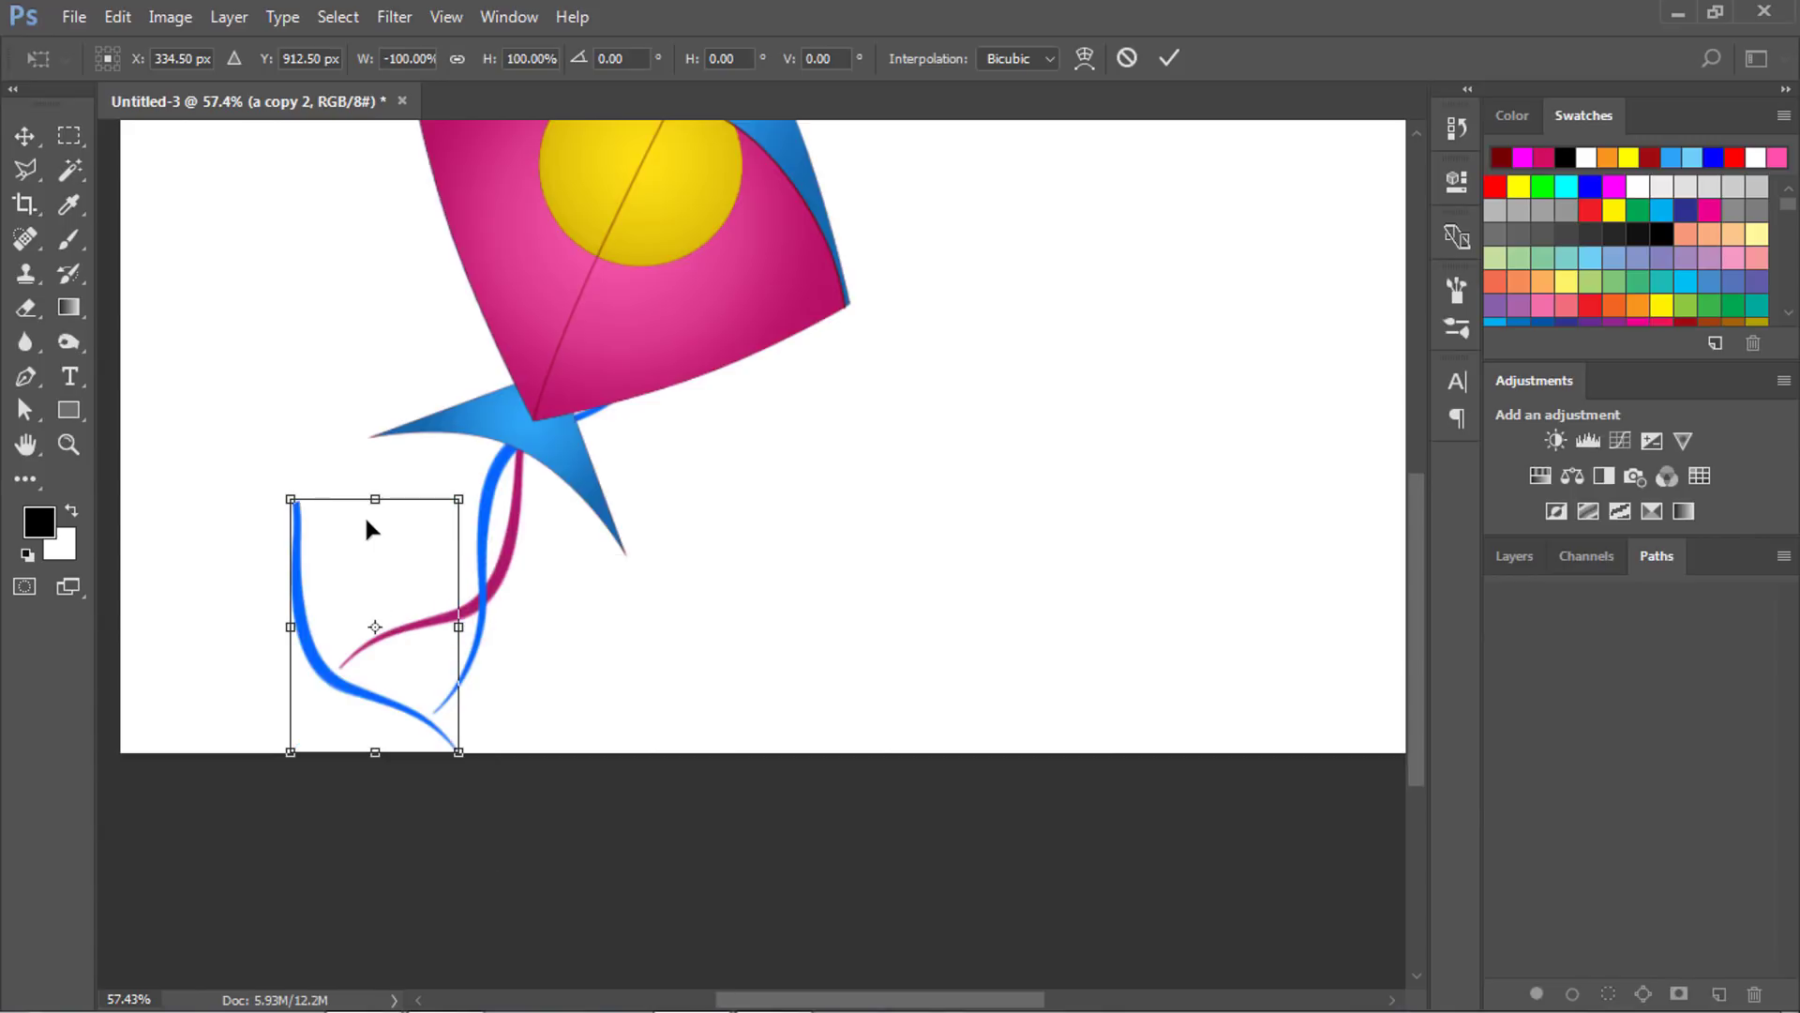
left_click_drag(581, 563, 422, 459)
mouse_move(438, 544)
left_mouse_down()
mouse_move(504, 565)
mouse_move(762, 498)
mouse_move(764, 521)
left_mouse_up()
Commit the transform and recolour the new streamer red-orange with a Hue shift.
key("Return")
key("ctrl+u")
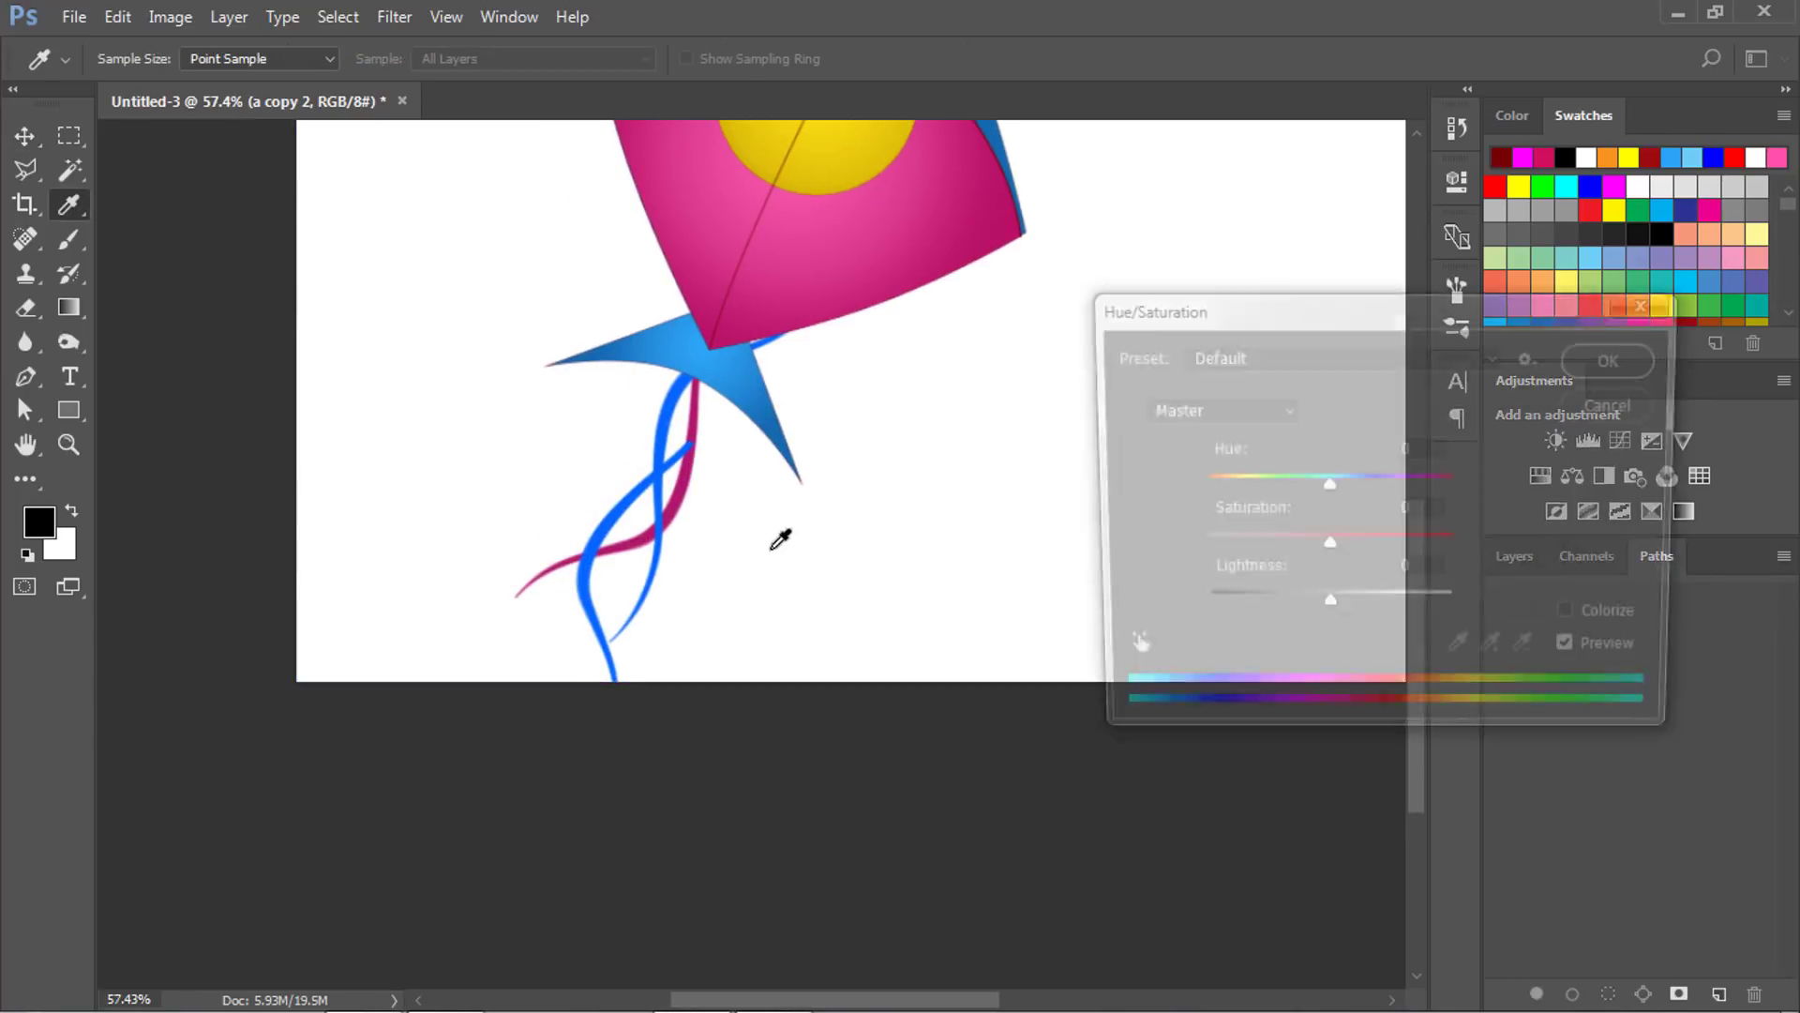
left_click_drag(1324, 481, 1444, 480)
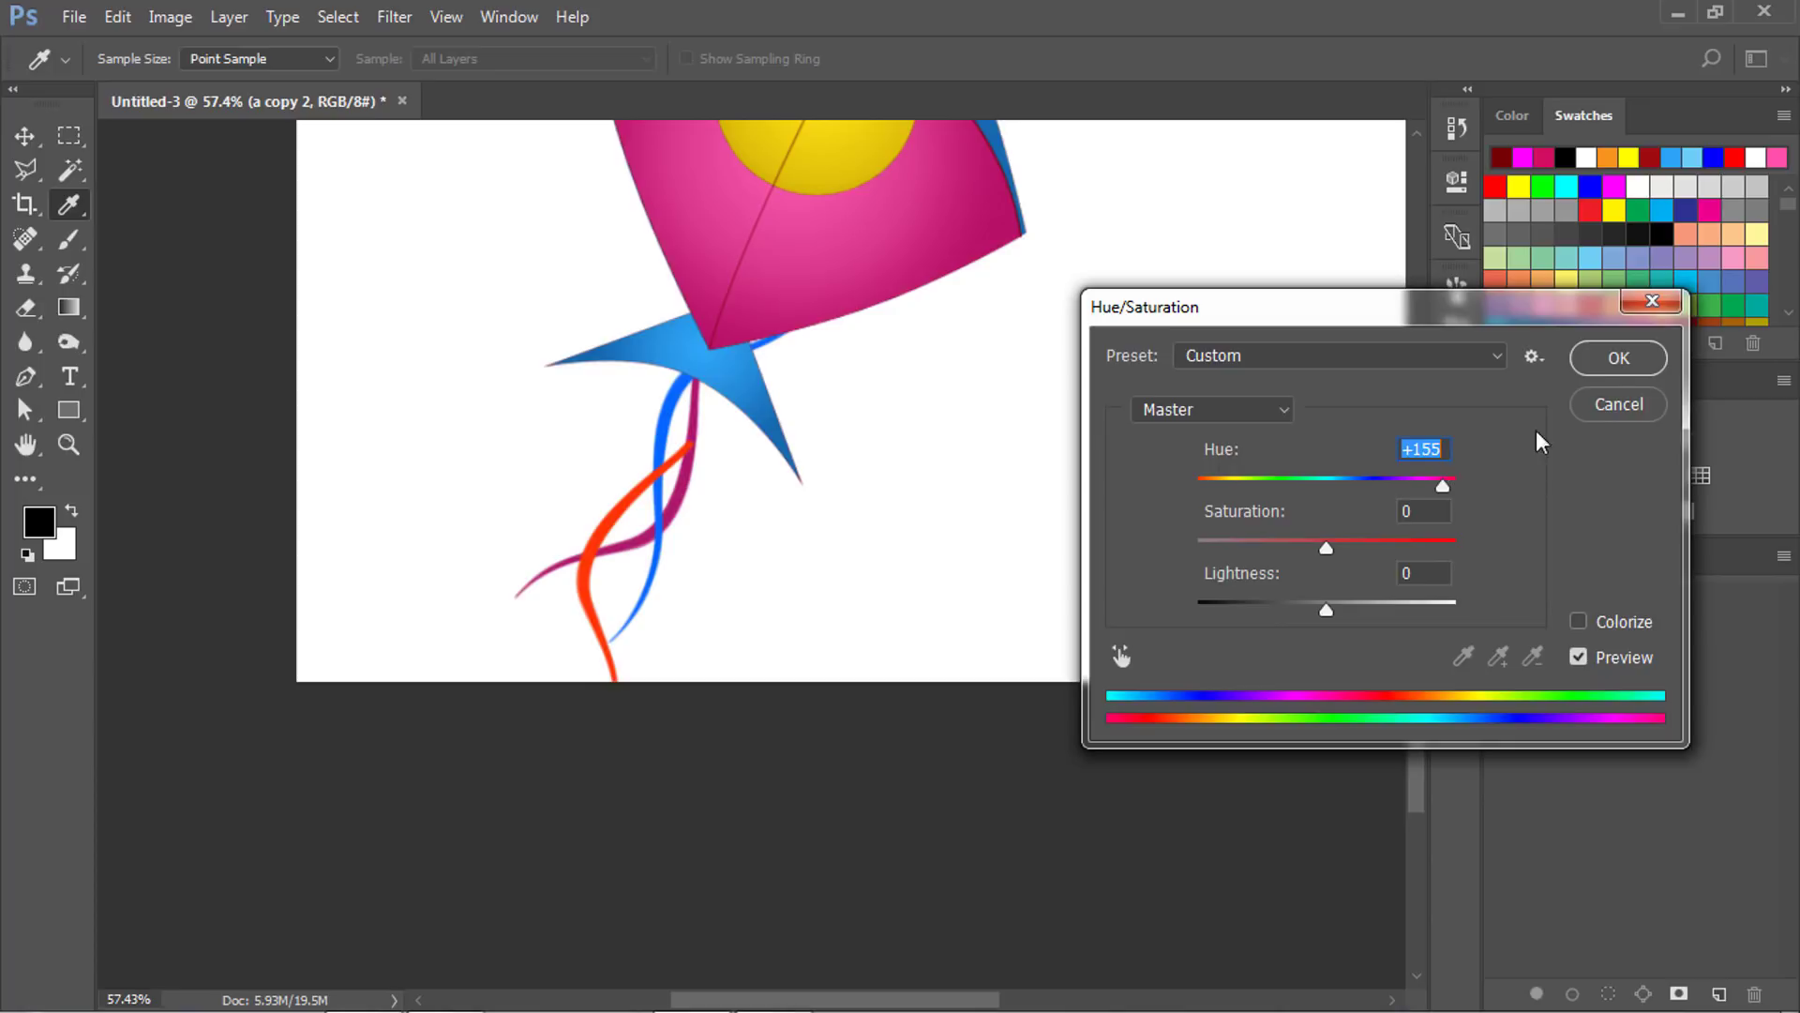
left_click(1605, 357)
key("v")
scroll(627, 557, "up", 3)
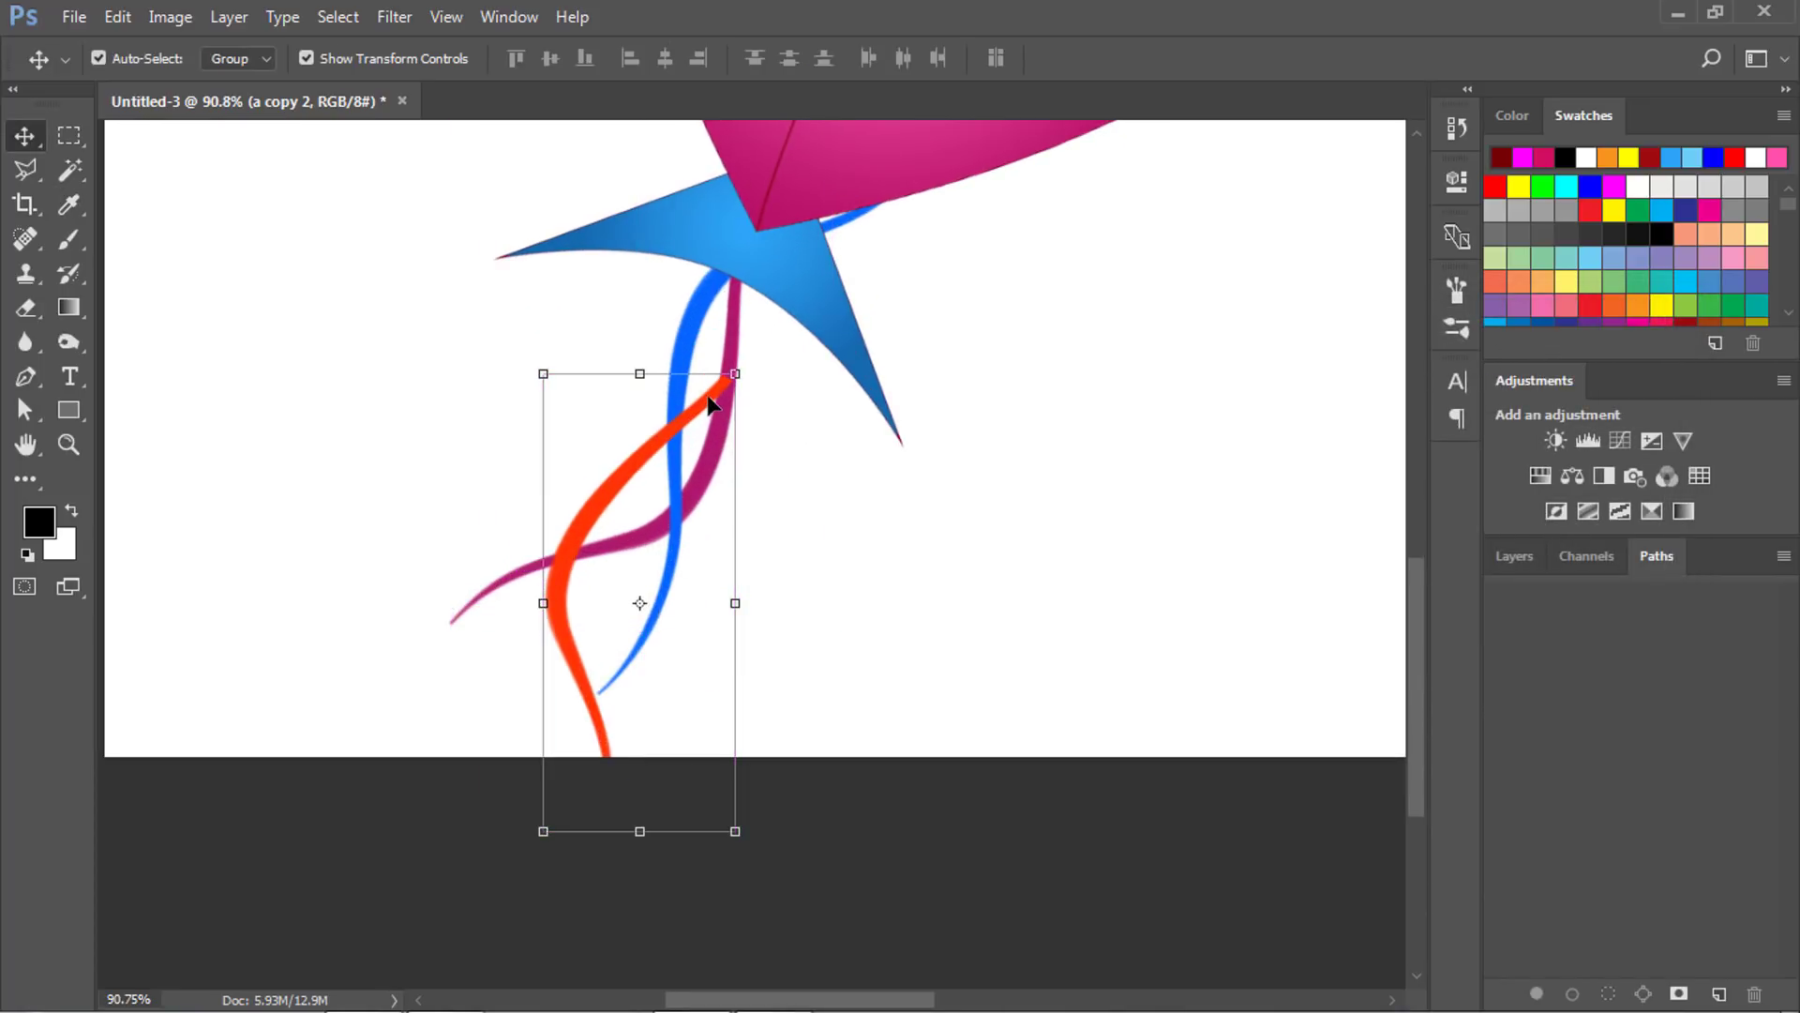
Recolour the blue streamer green with a Hue/Saturation hue shift.
left_click(708, 330, "ctrl")
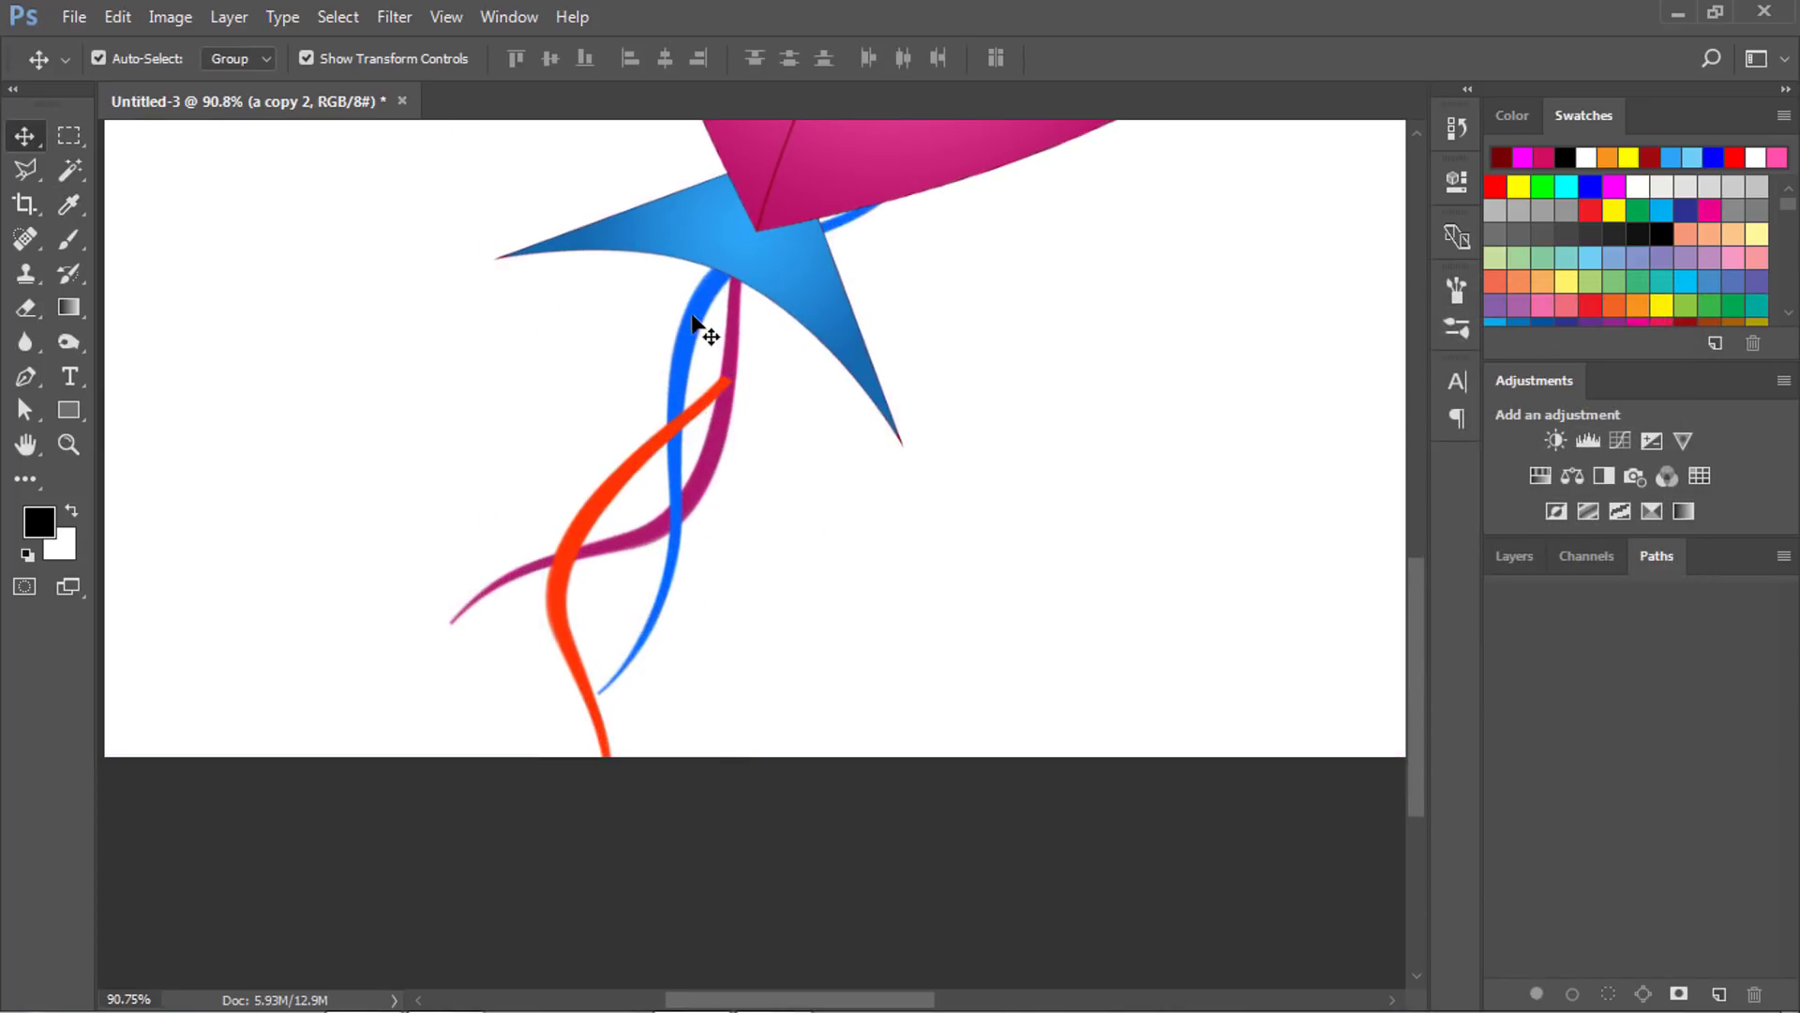
key("ctrl+u")
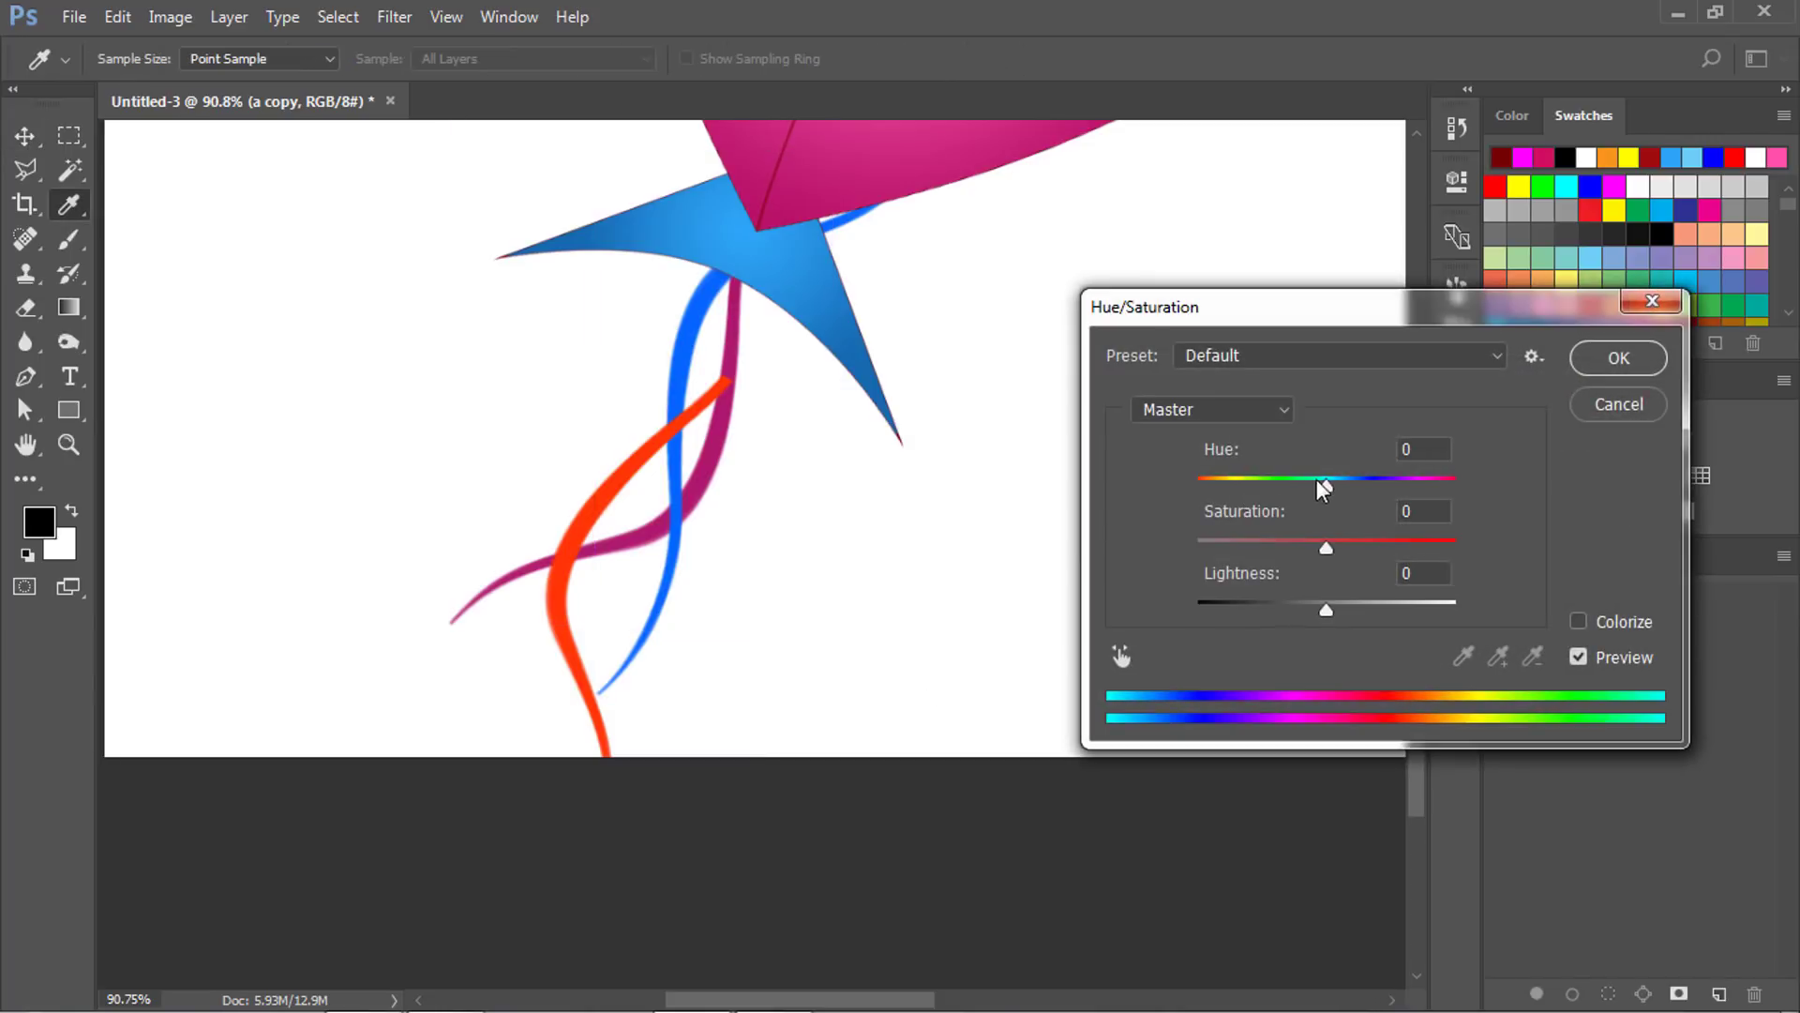
mouse_move(1324, 481)
left_mouse_down()
mouse_move(1373, 486)
mouse_move(1217, 497)
left_mouse_up()
key("Return")
key("v")
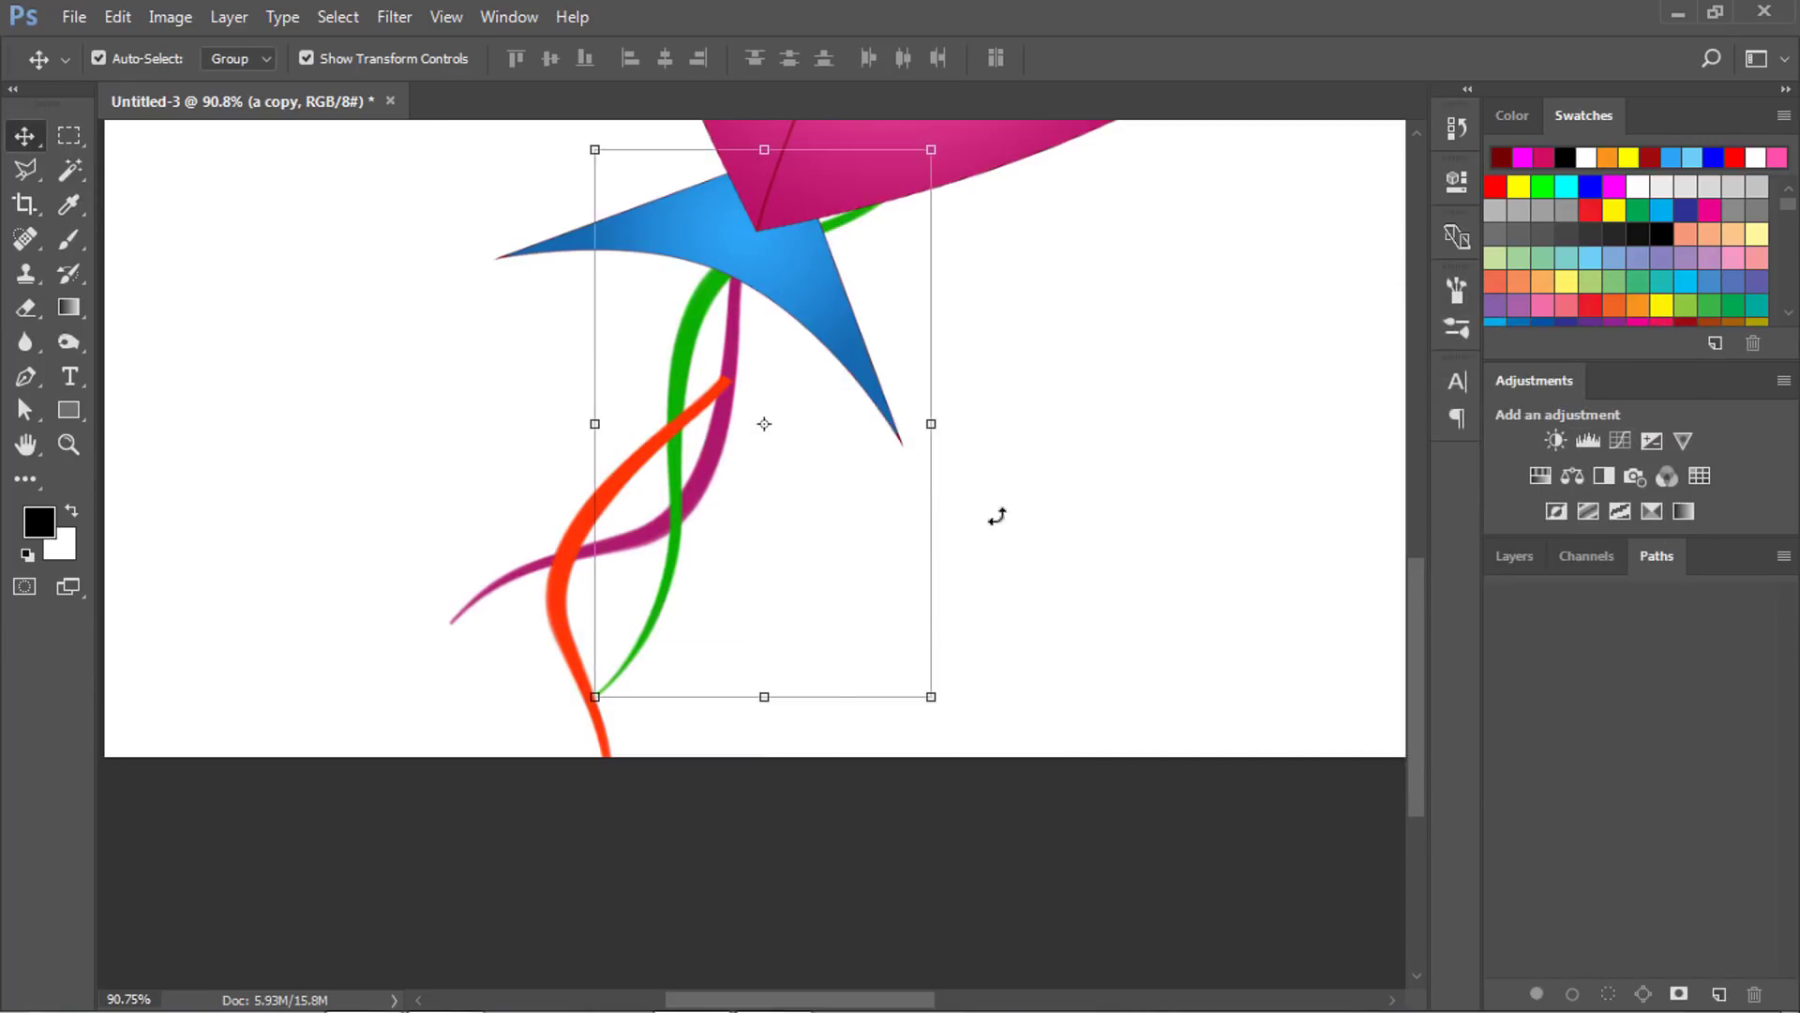
Select the orange ribbon and move it up and left under the kite.
left_click(665, 466)
left_click(624, 471)
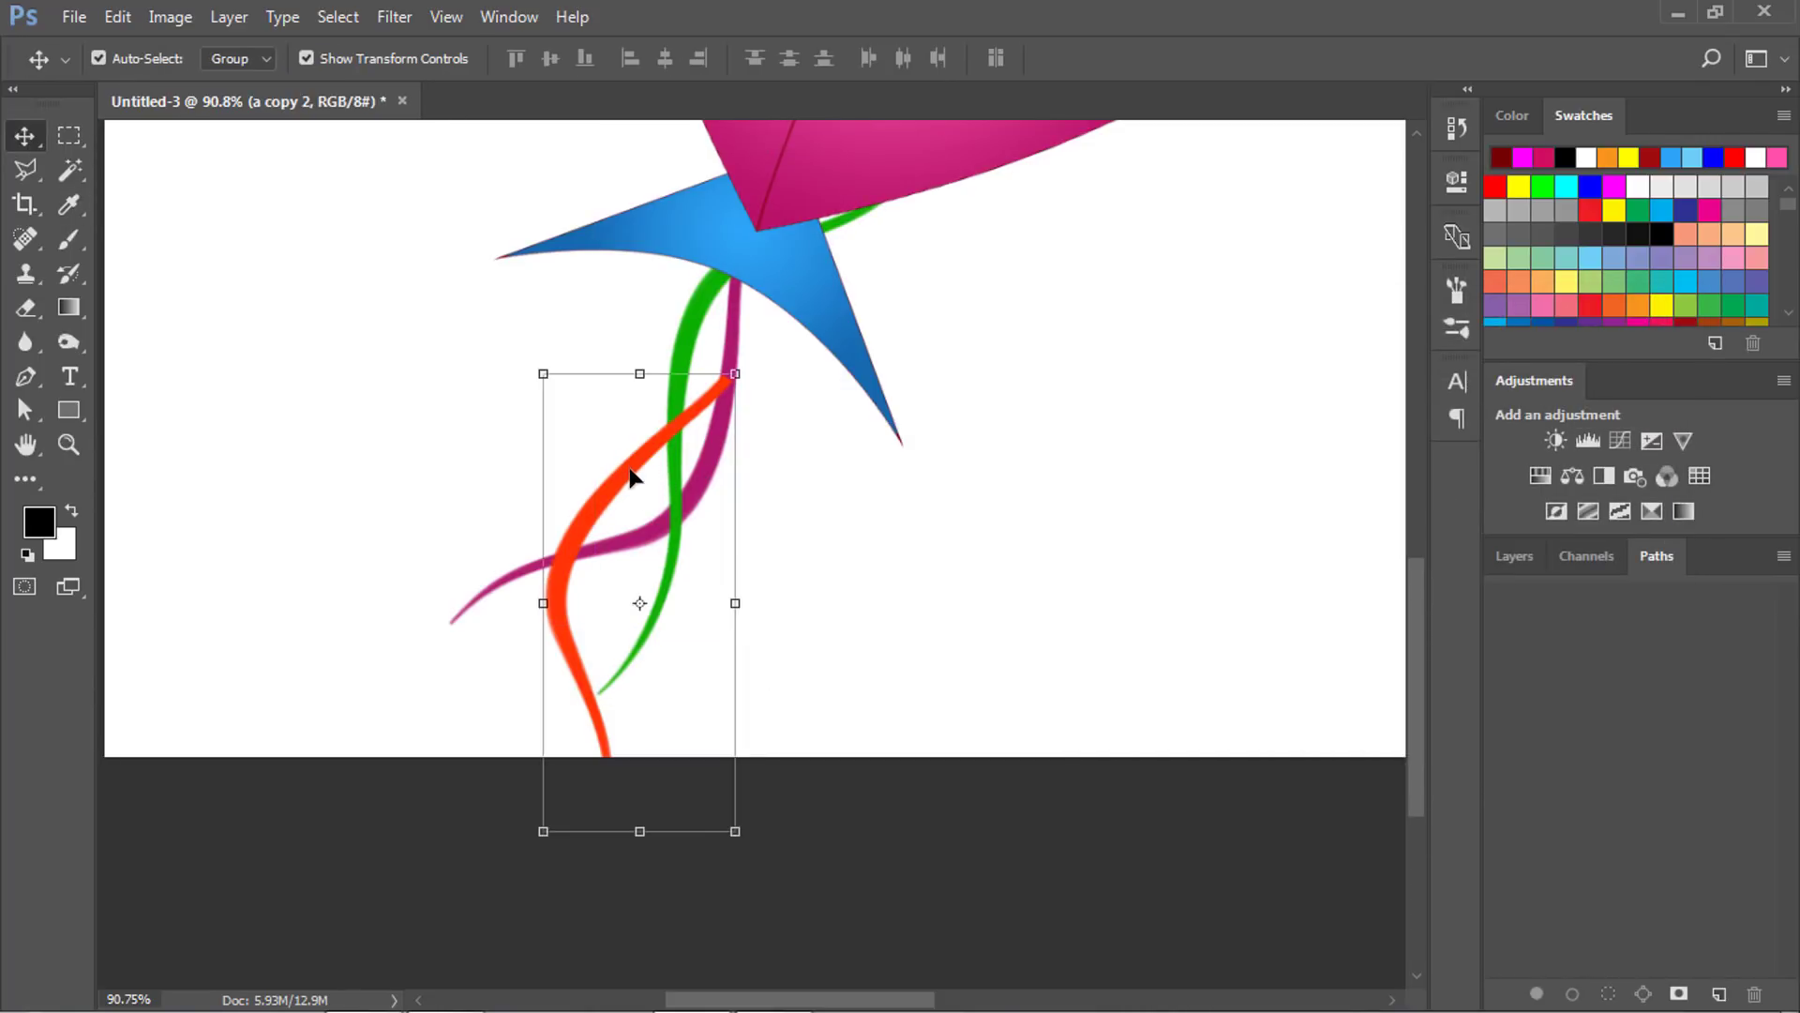
left_click(760, 355, "ctrl")
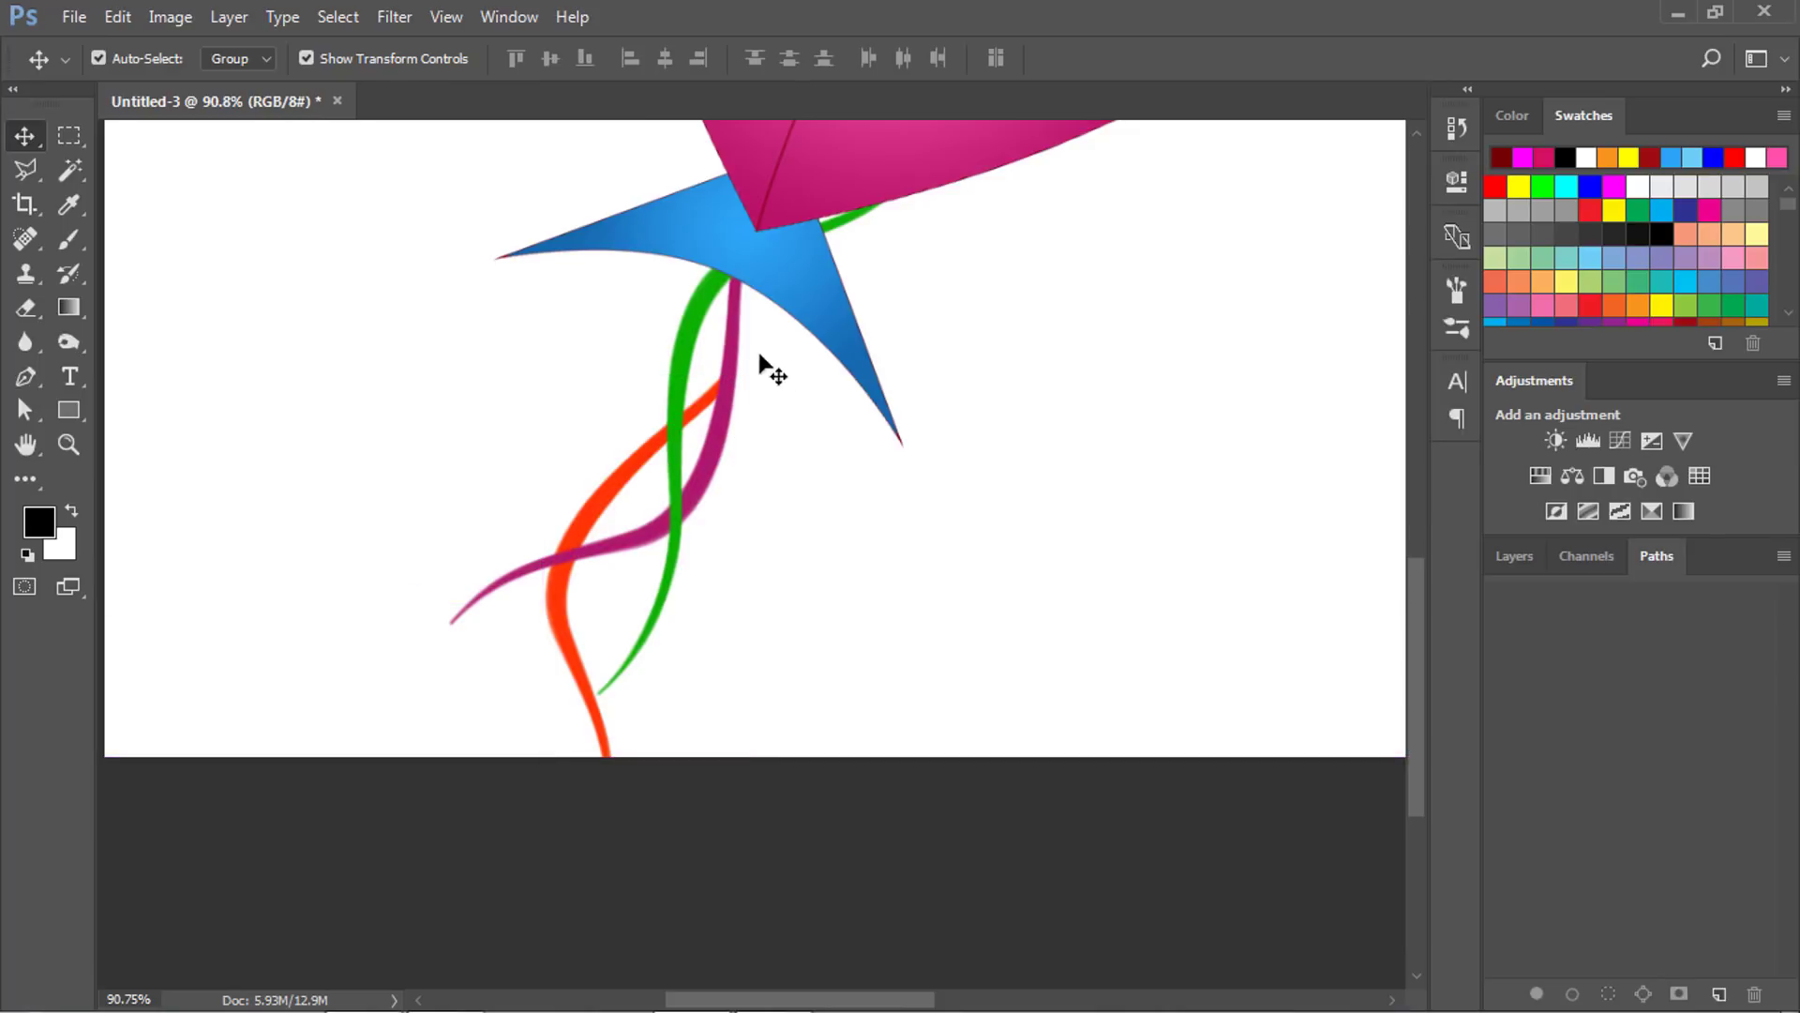
left_click(582, 526, "ctrl")
mouse_move(765, 511)
left_mouse_down()
mouse_move(563, 685)
mouse_move(804, 575)
left_mouse_up()
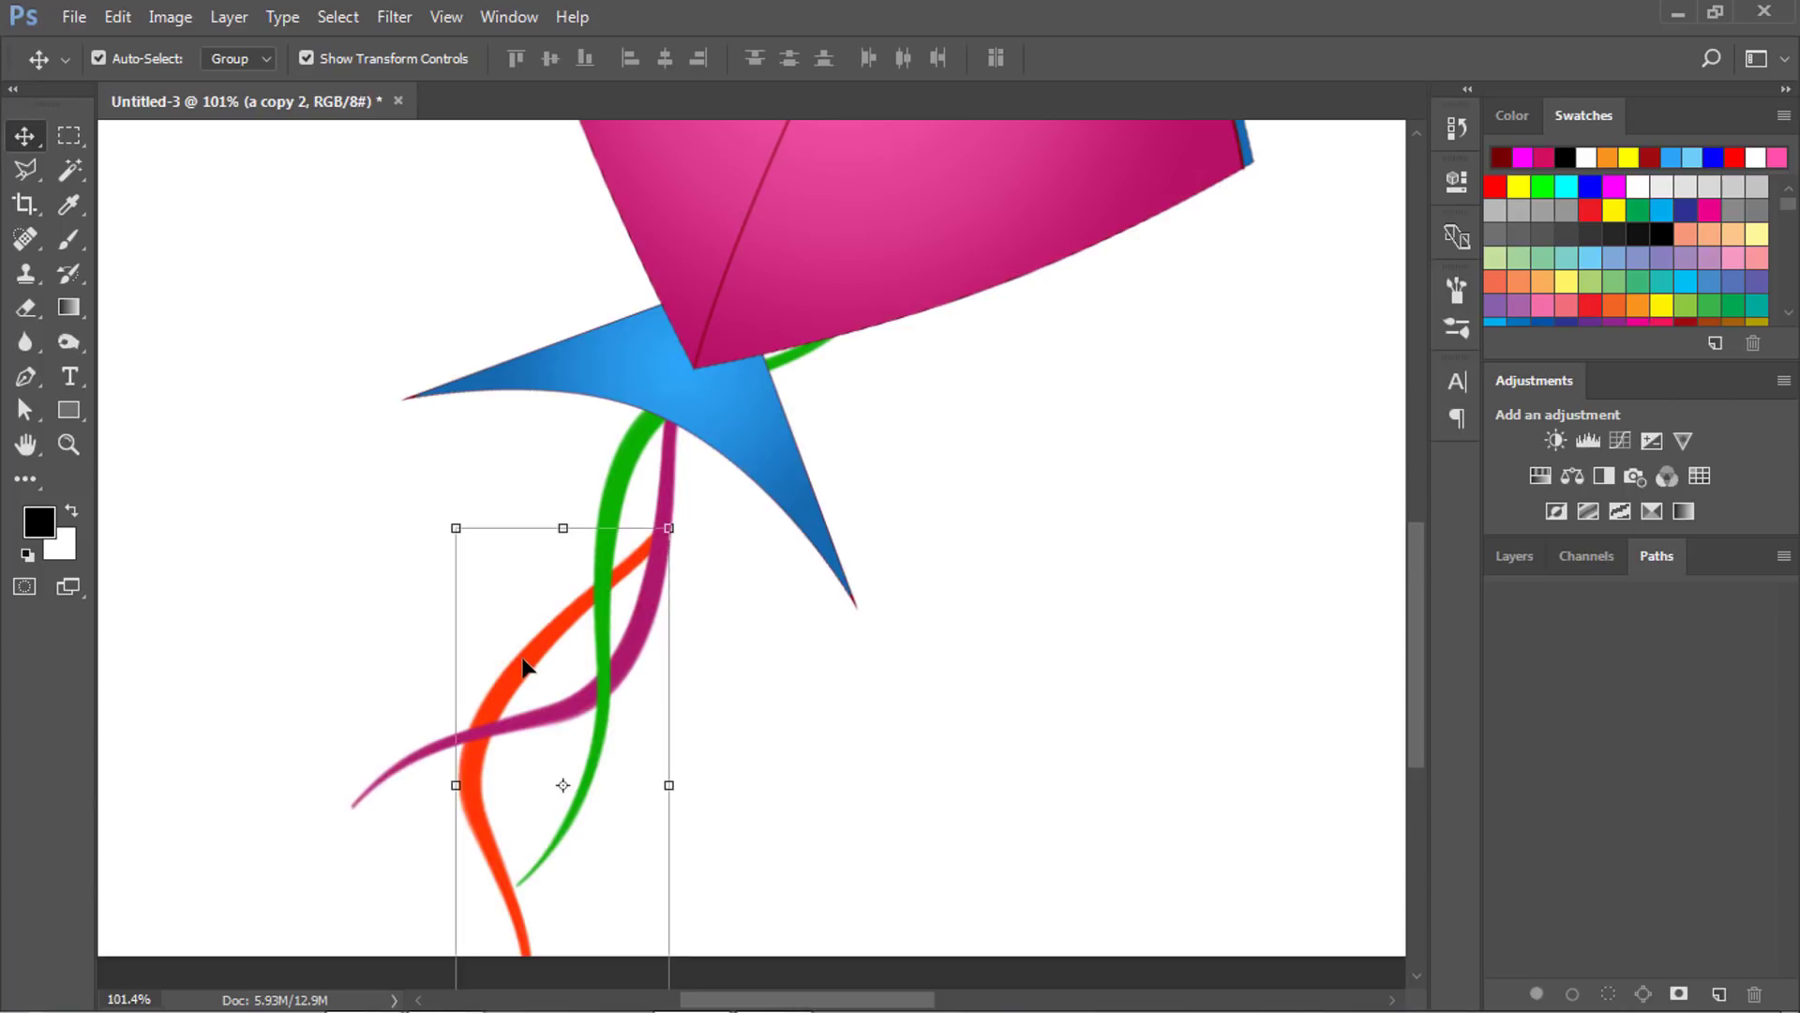
left_click_drag(523, 663, 494, 569)
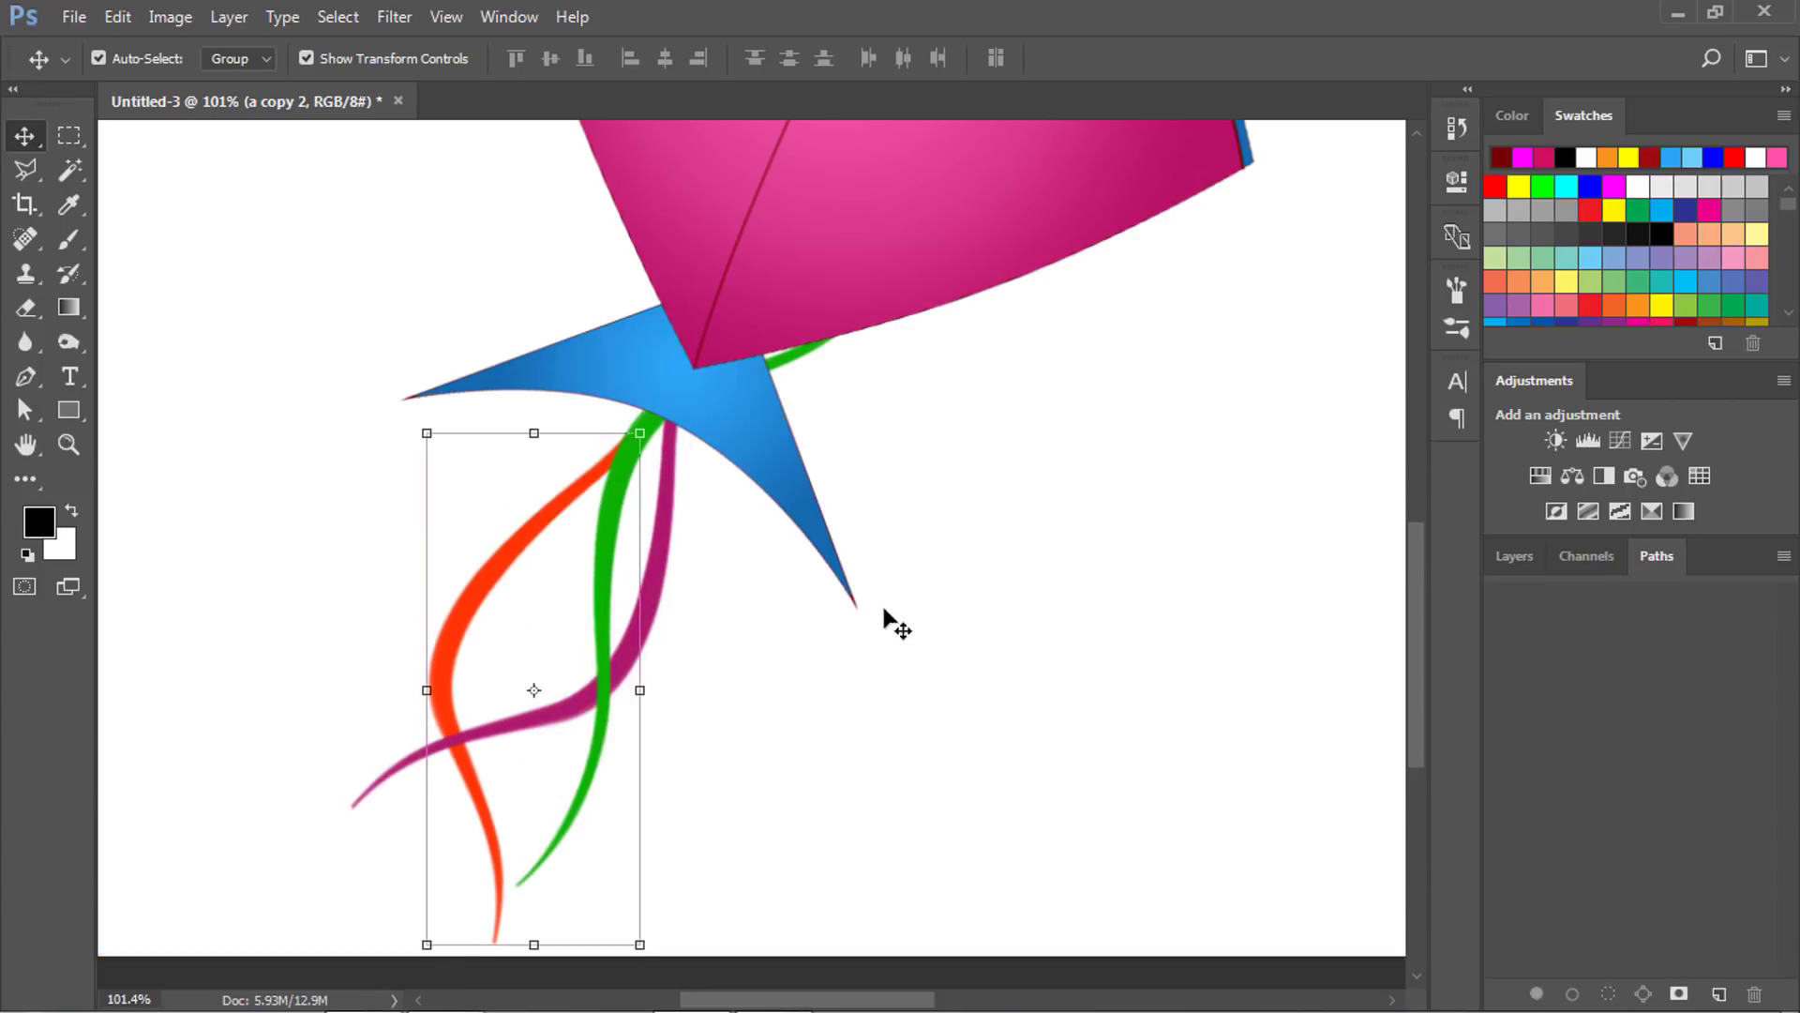
mouse_move(885, 609)
left_mouse_down()
mouse_move(708, 708)
mouse_move(631, 728)
mouse_move(638, 752)
left_mouse_up()
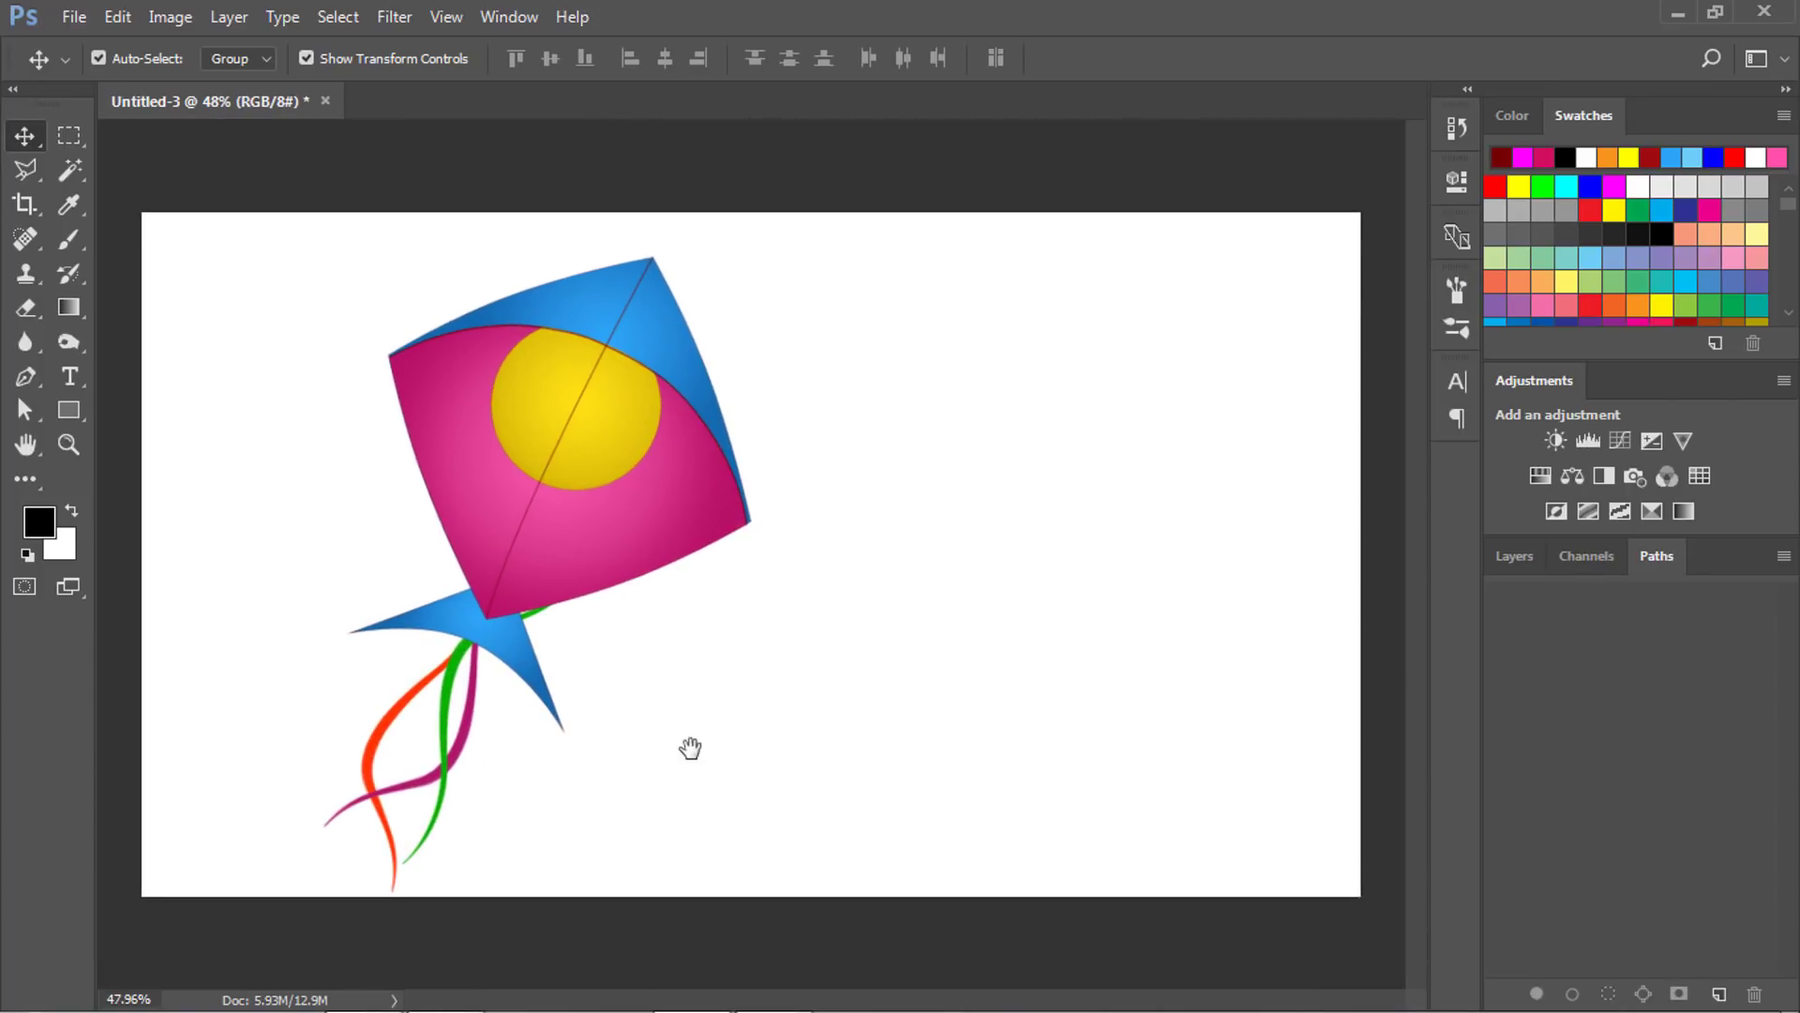
Show the Layers panel and scroll through the layer list.
scroll(791, 600, "up", 2)
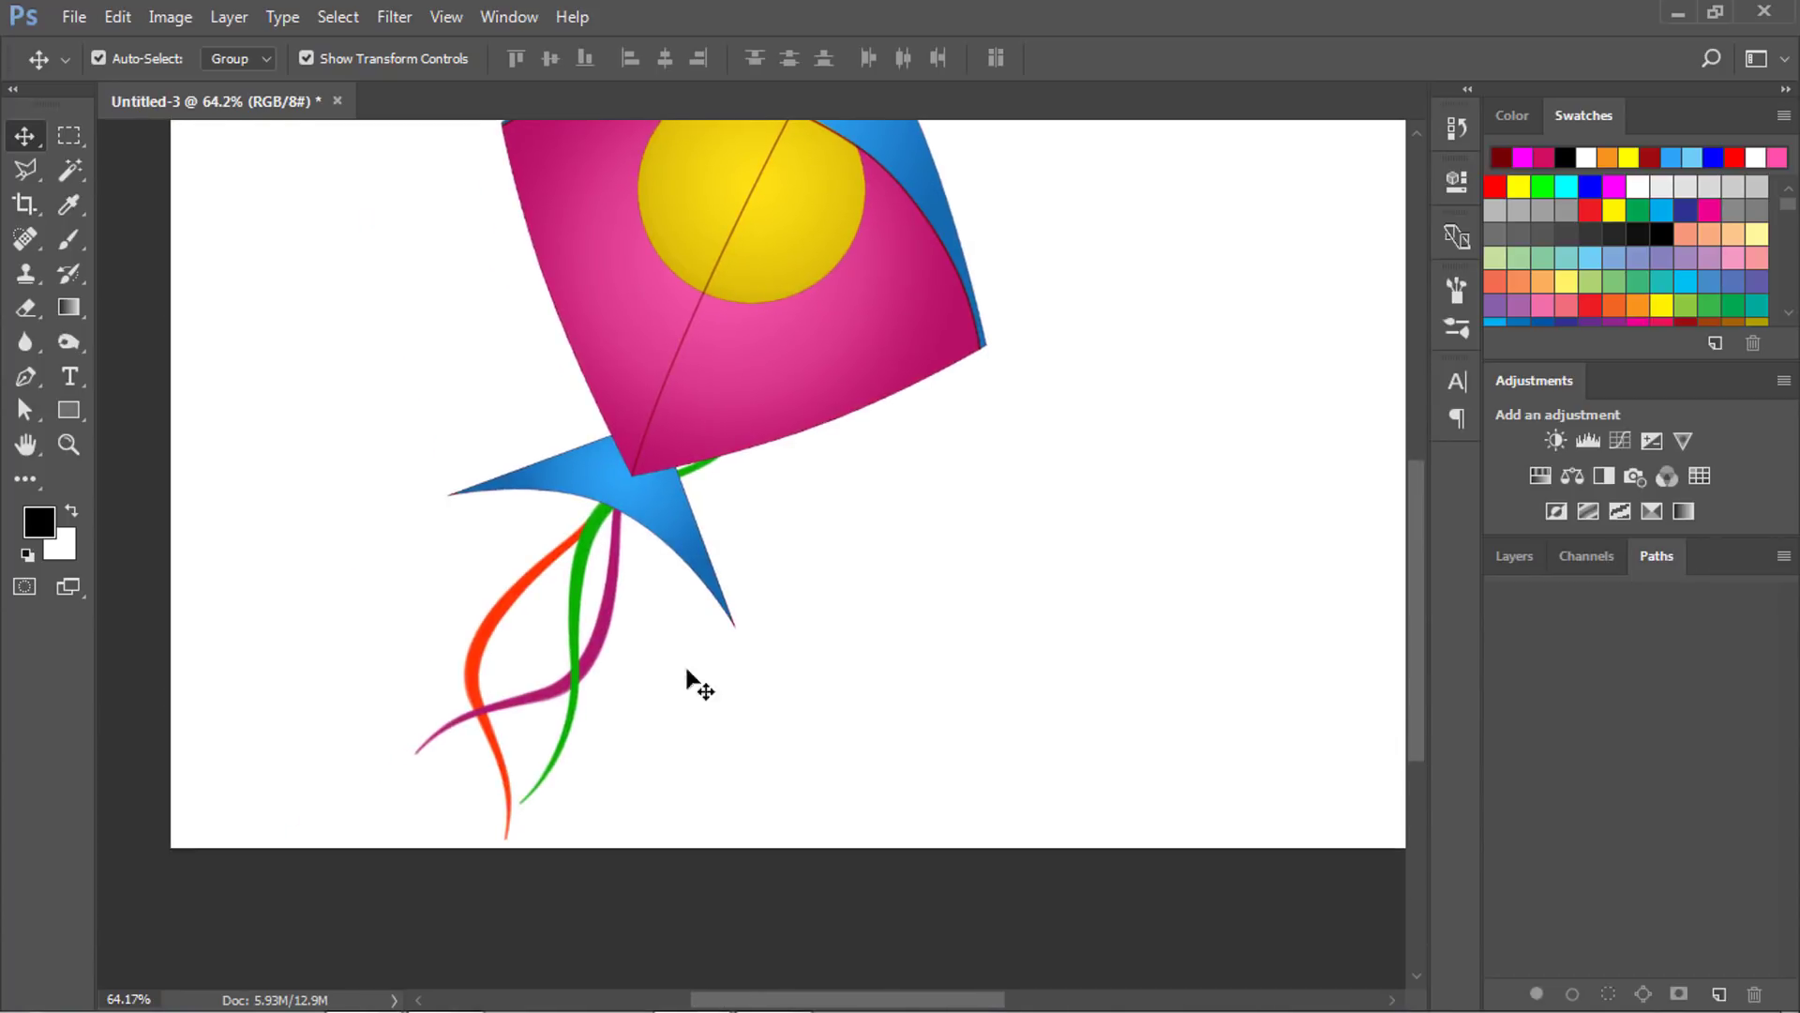
scroll(743, 634, "down", 2)
scroll(761, 634, "down", 1)
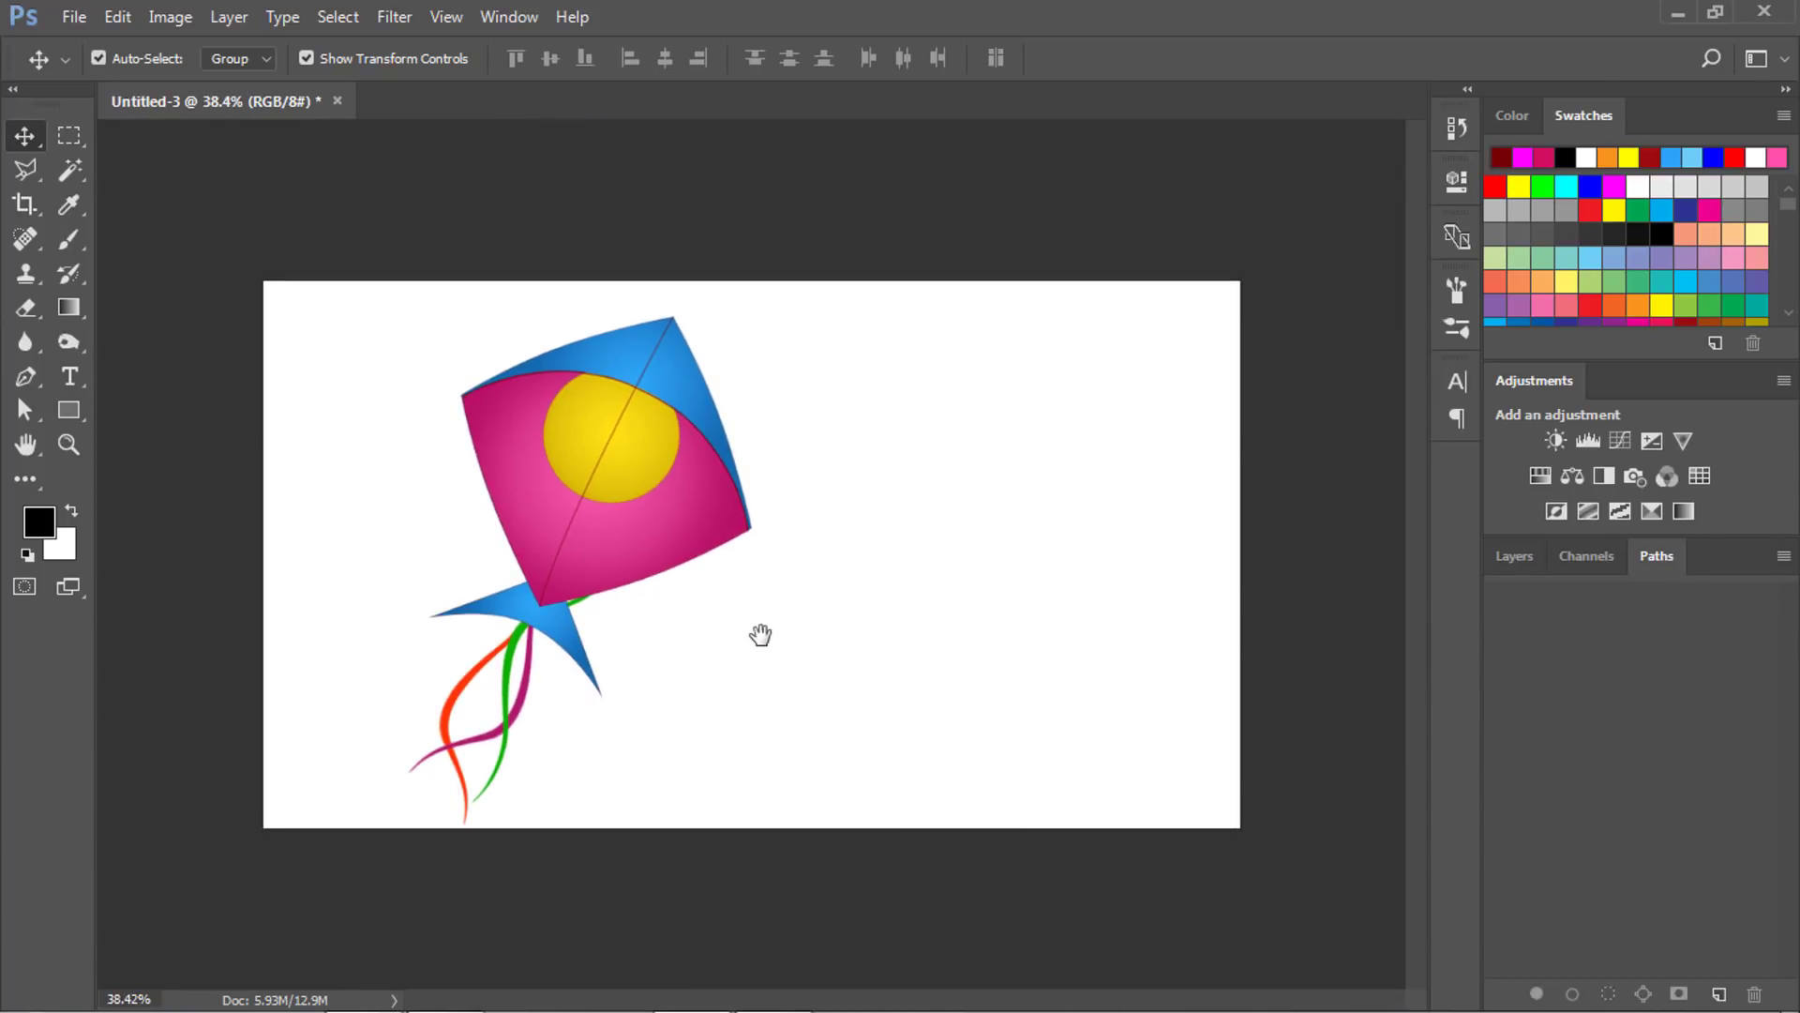
scroll(597, 576, "up", 1)
left_click(1513, 555)
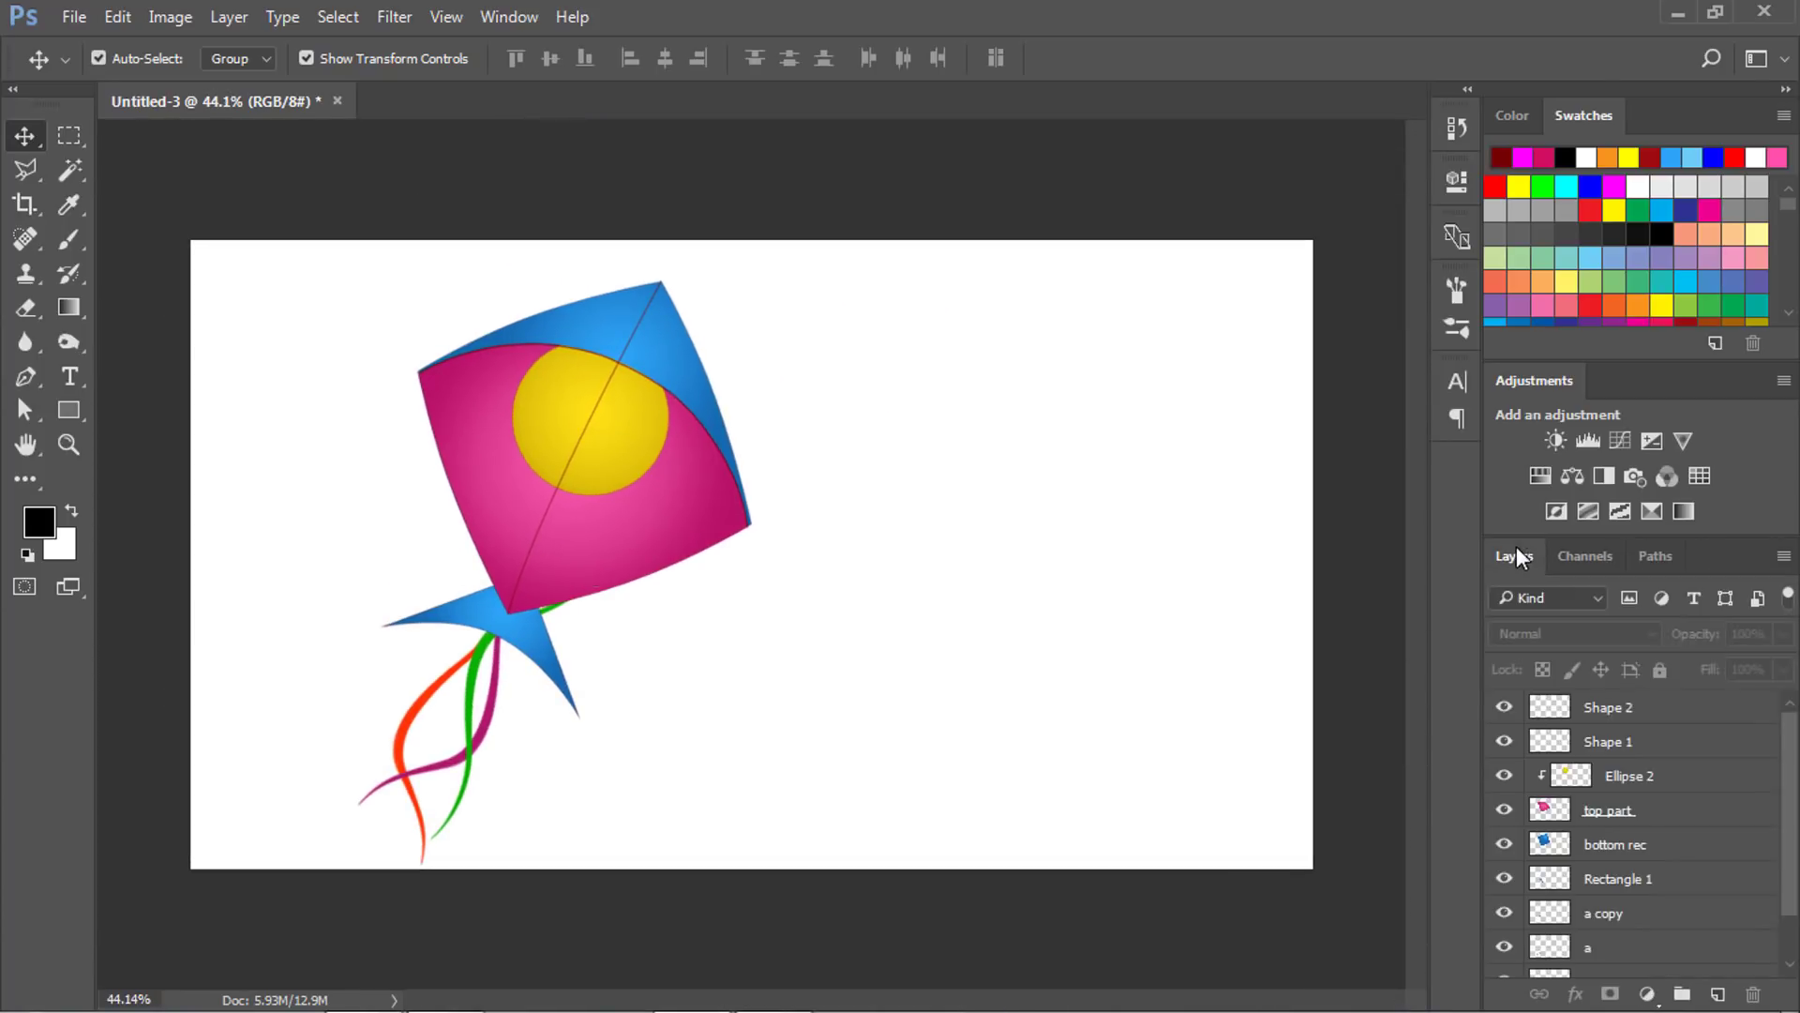
scroll(1501, 807, "down", 1)
scroll(1585, 750, "up", 1)
scroll(1643, 675, "down", 1)
scroll(1641, 750, "up", 1)
Select the top part sail layer, undoing an accidental move of the sail.
left_click(659, 549)
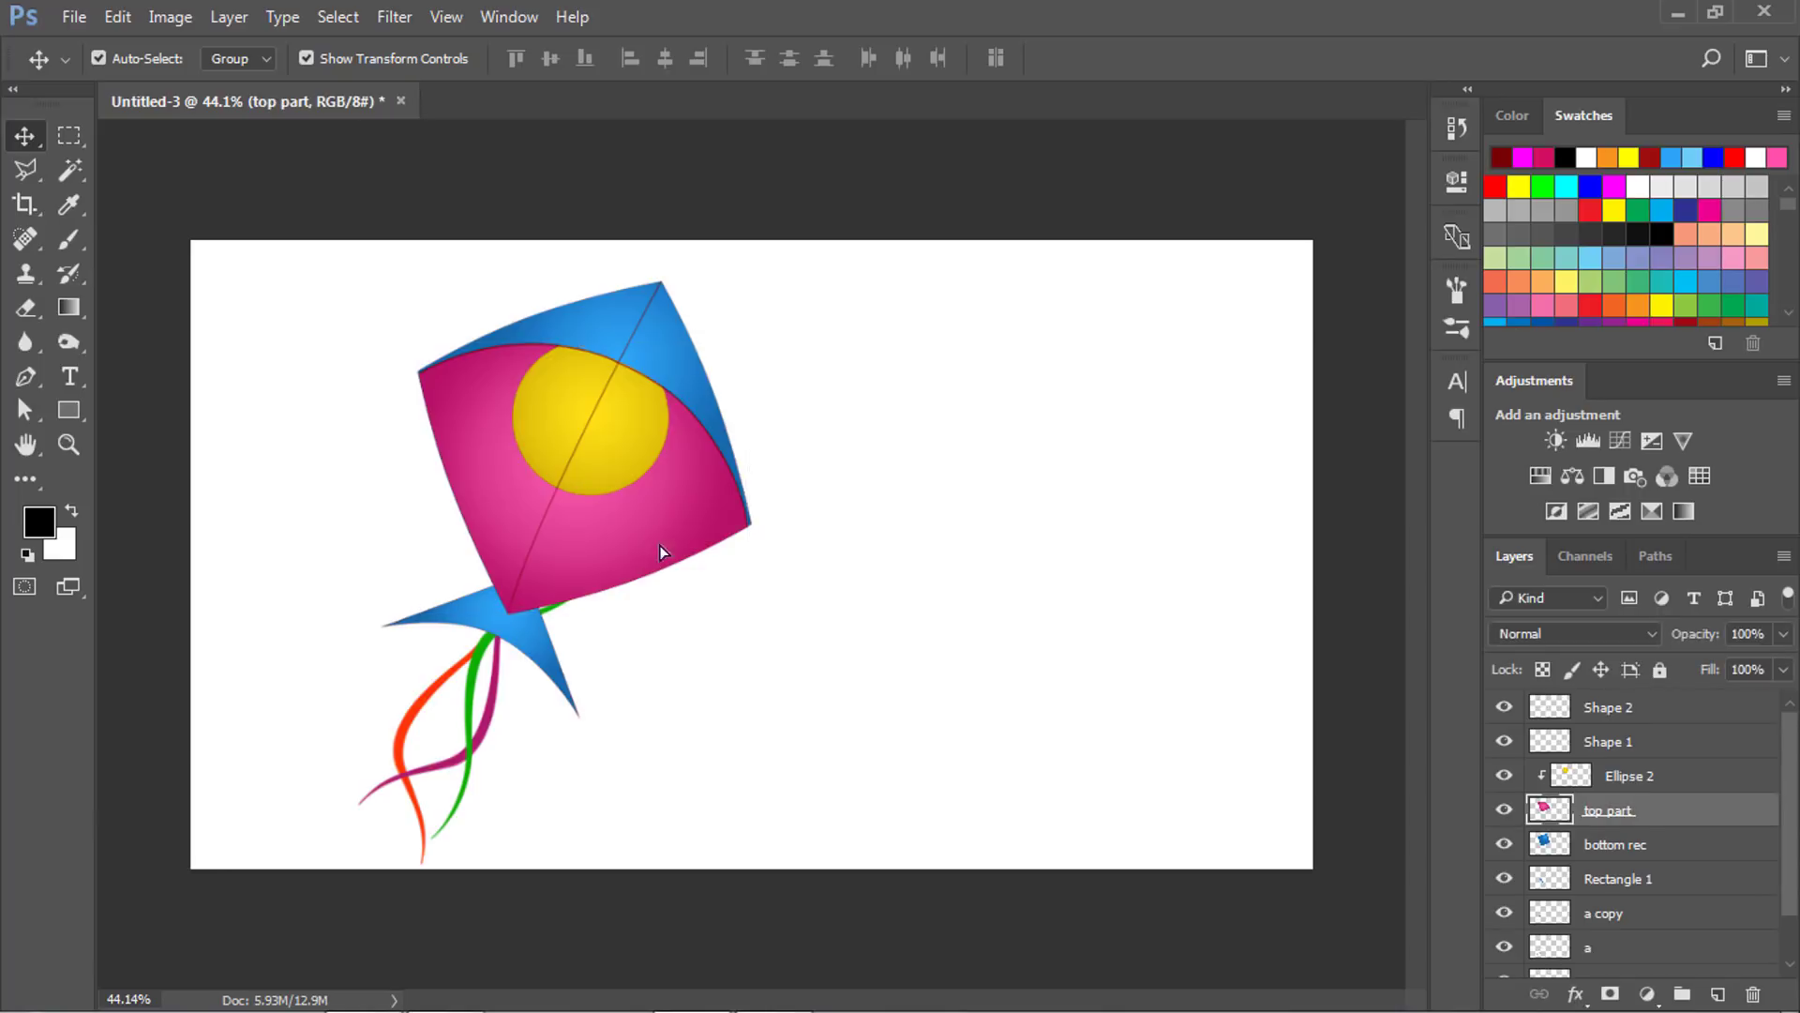
left_click_drag(661, 545, 1134, 677)
key("ctrl+z")
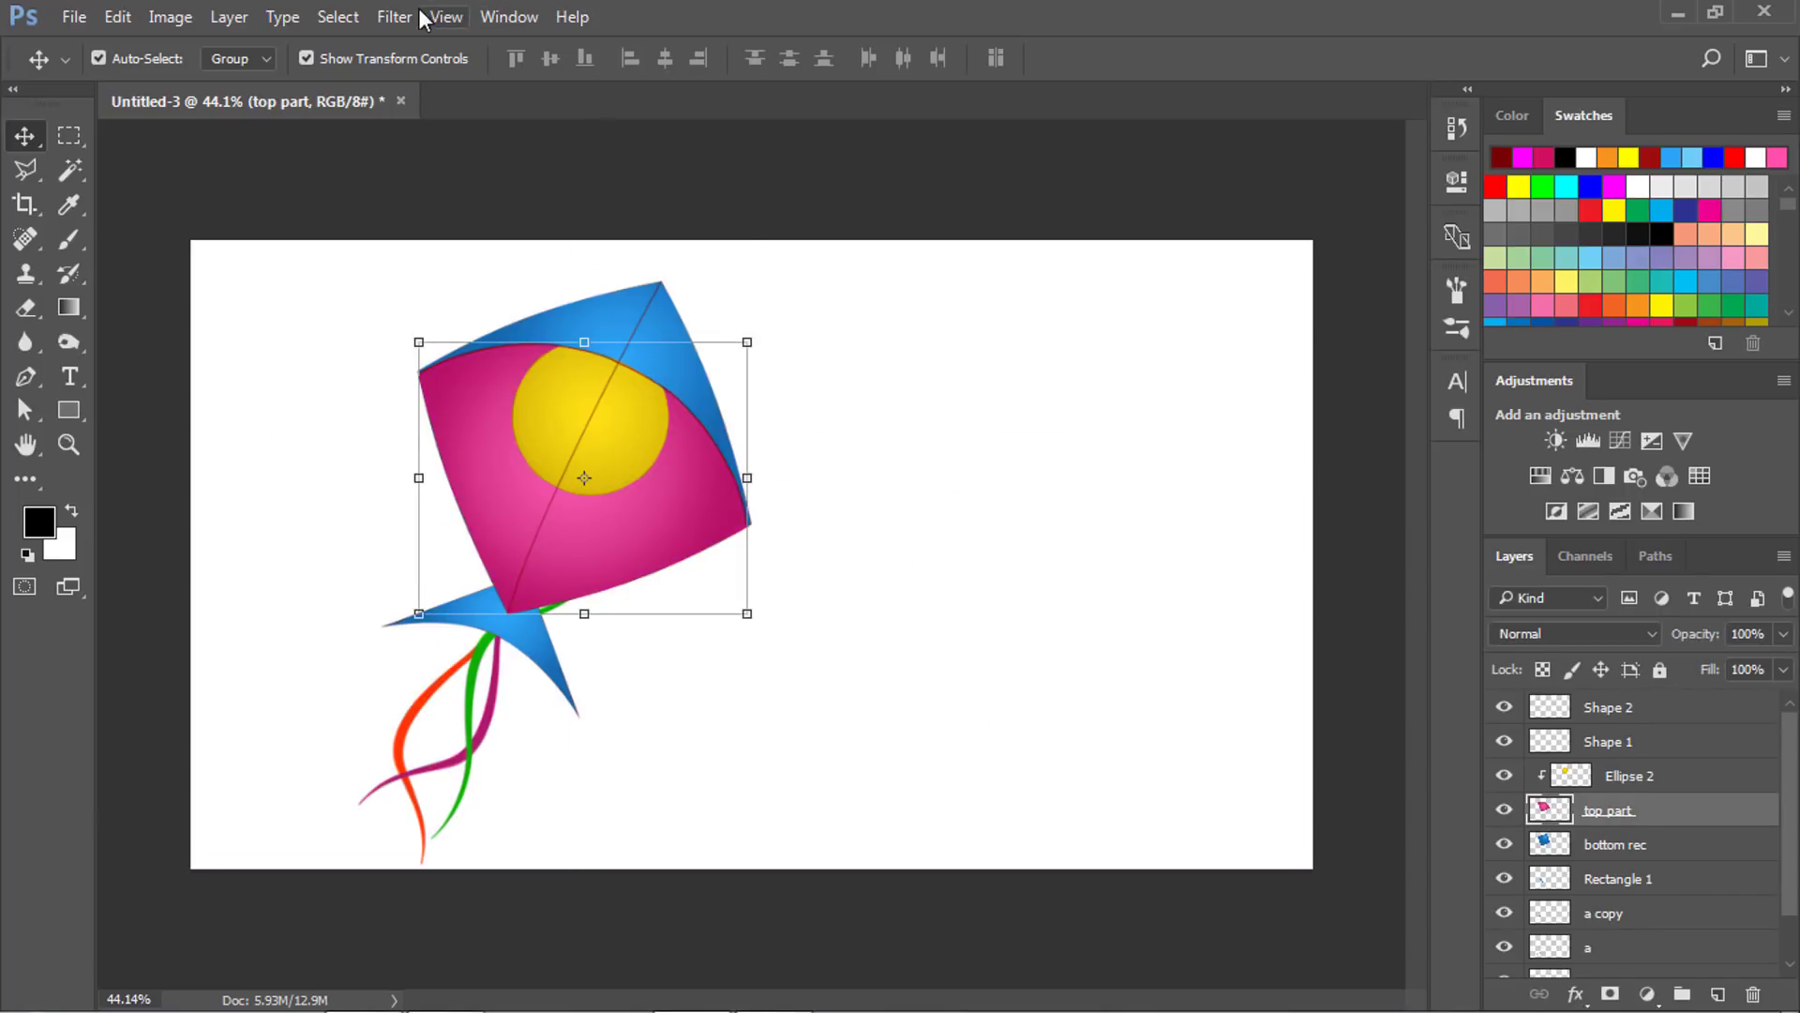
left_click(413, 17)
Warp the pink sail's edges with Liquify's Forward Warp into a slightly wavy, hand-cut shape, then apply it.
left_click(424, 212)
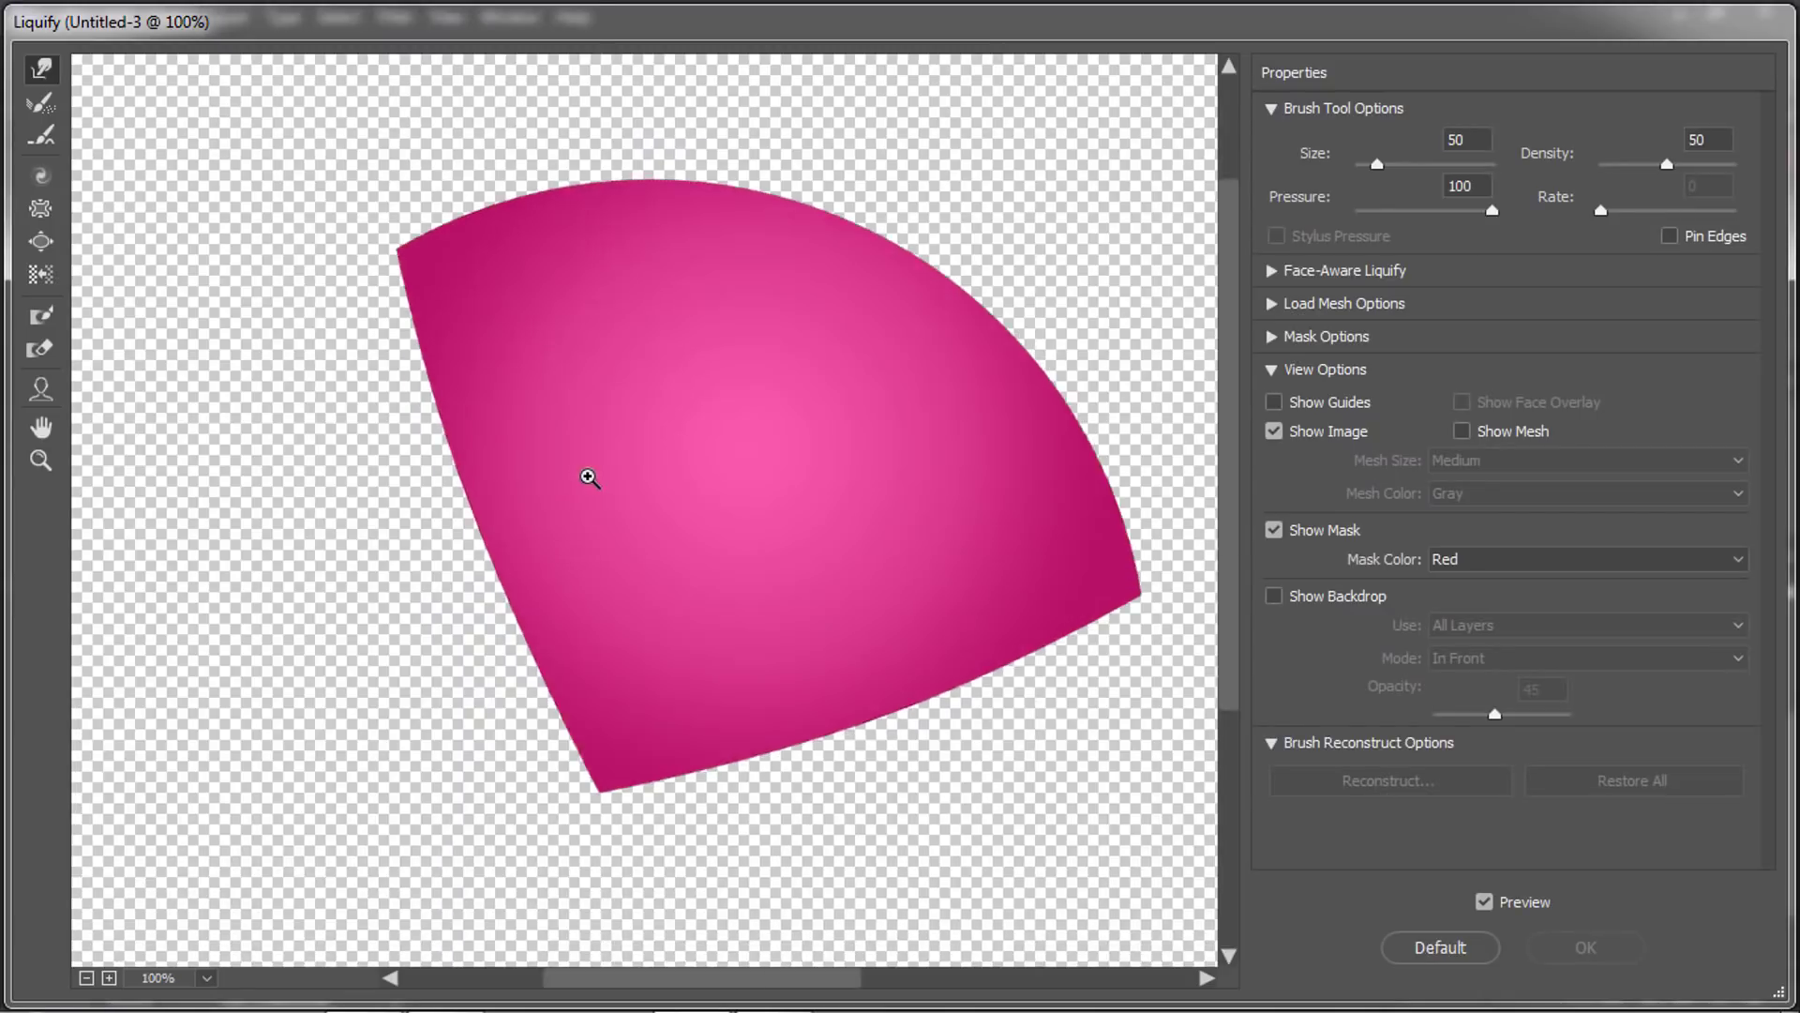
left_click(589, 478)
left_click(497, 419, "alt")
mouse_move(522, 430)
left_mouse_down()
mouse_move(207, 272)
mouse_move(181, 286)
left_mouse_up()
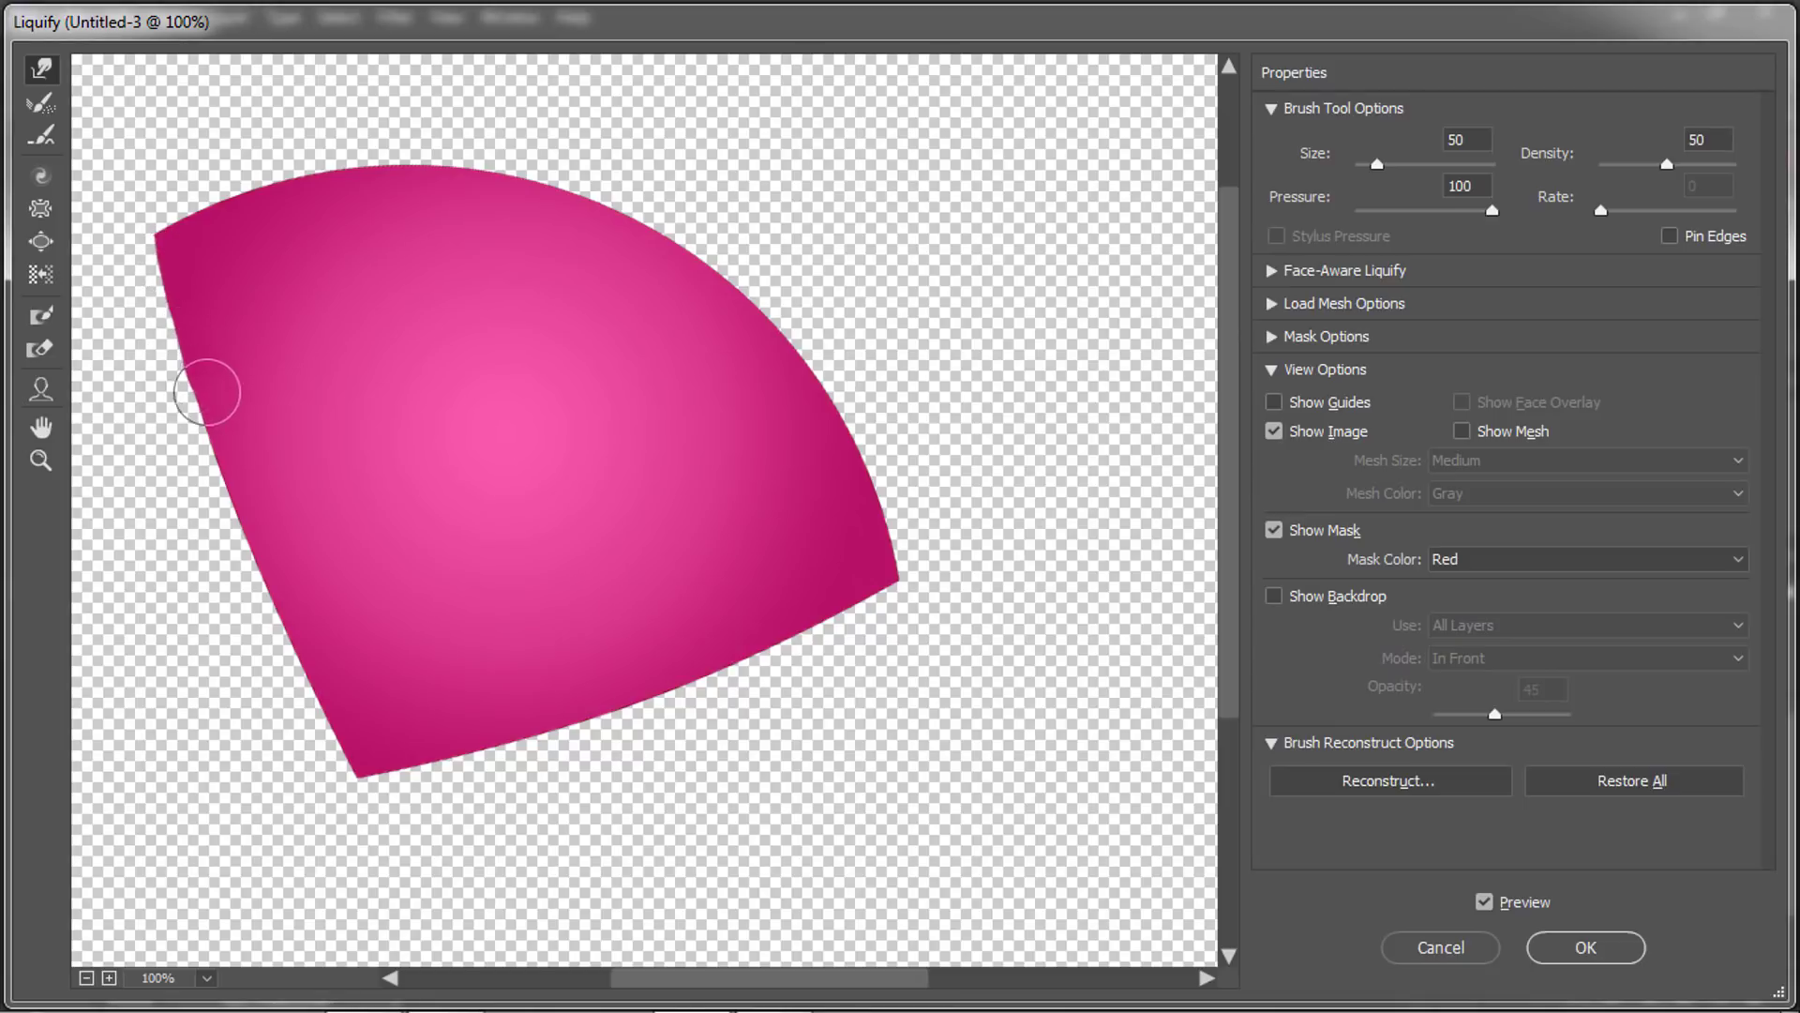
left_click_drag(207, 391, 243, 508)
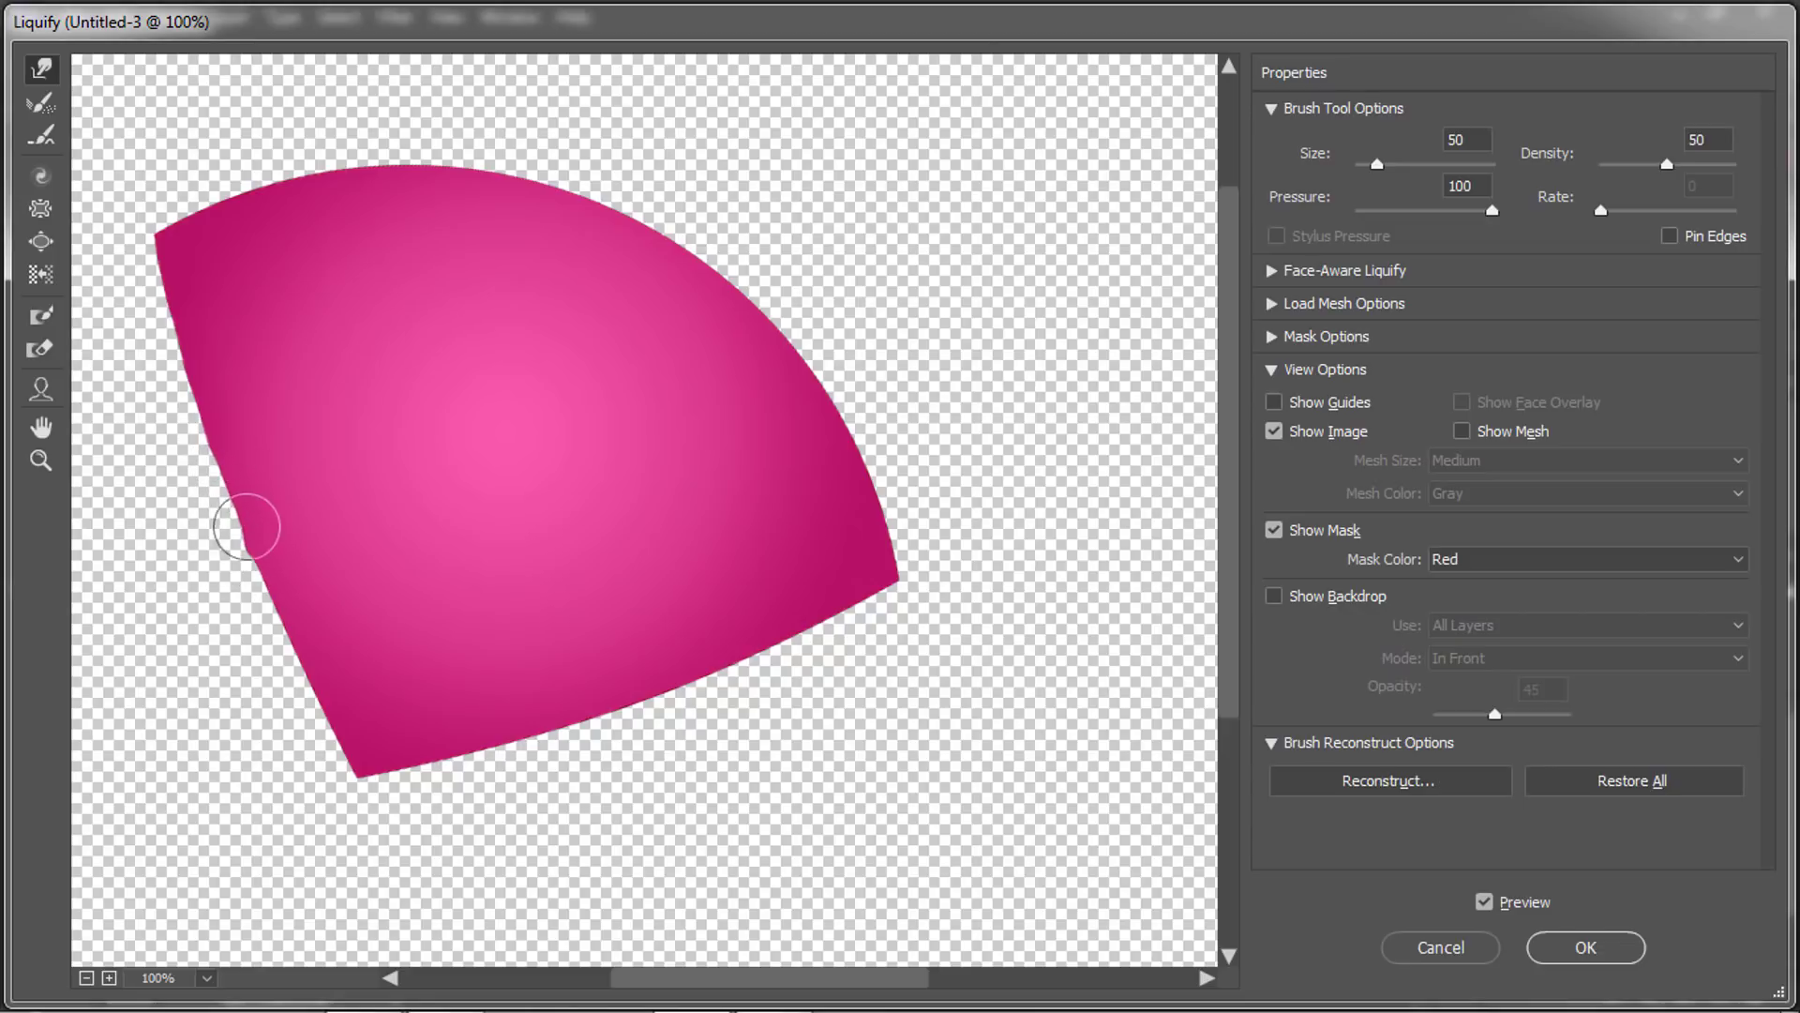
left_click_drag(276, 556, 318, 723)
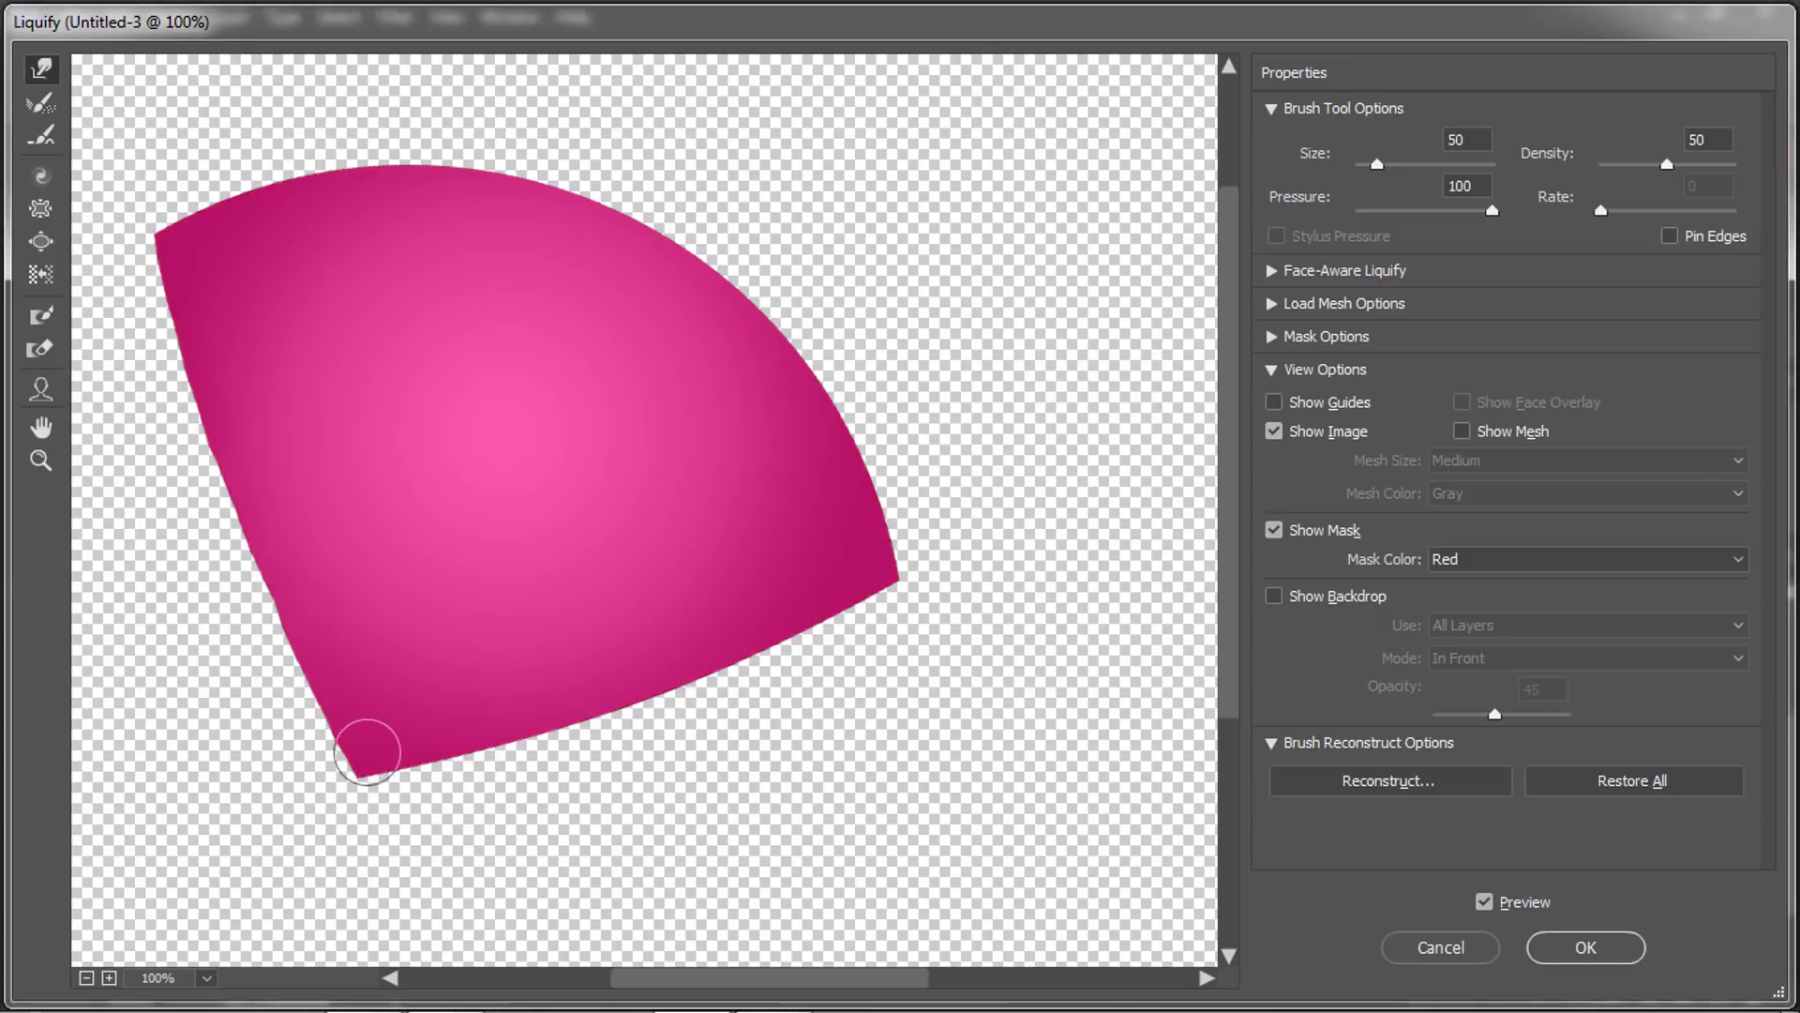
left_click_drag(367, 751, 361, 779)
key("ctrl+alt+z")
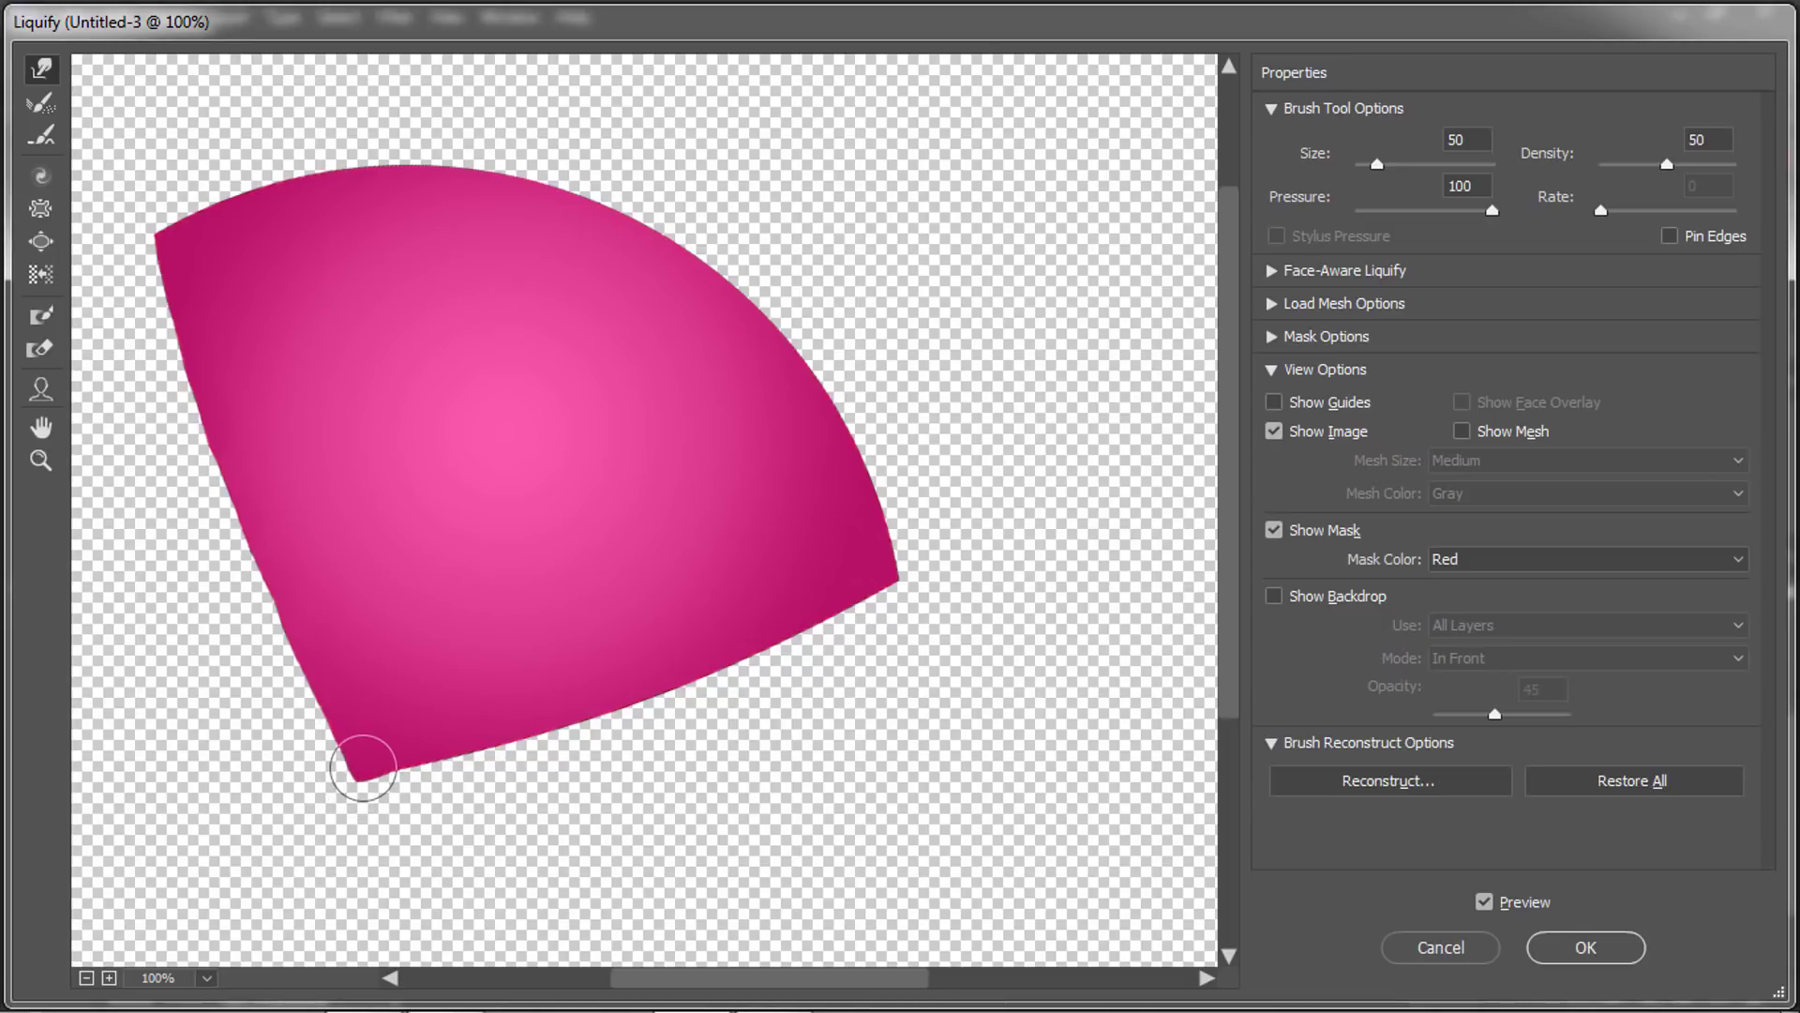
mouse_move(408, 760)
left_mouse_down()
mouse_move(797, 631)
mouse_move(856, 571)
left_mouse_up()
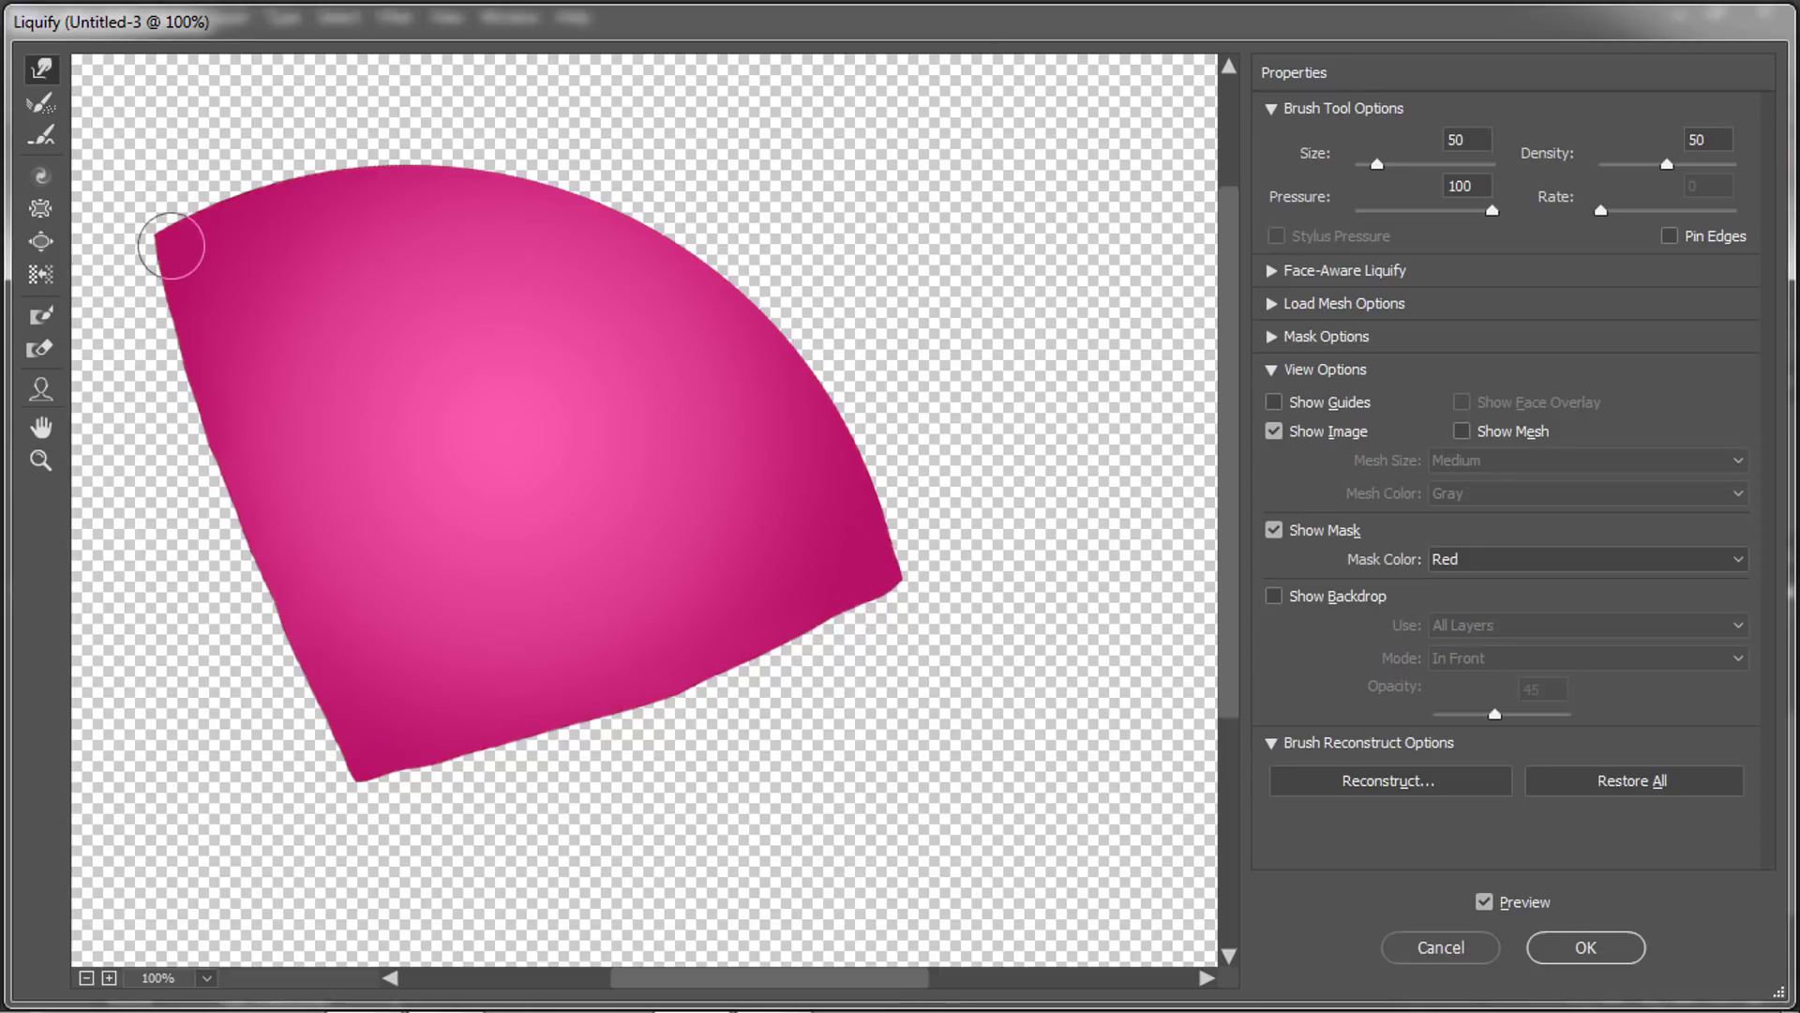
left_click_drag(178, 241, 169, 232)
left_click(1606, 942)
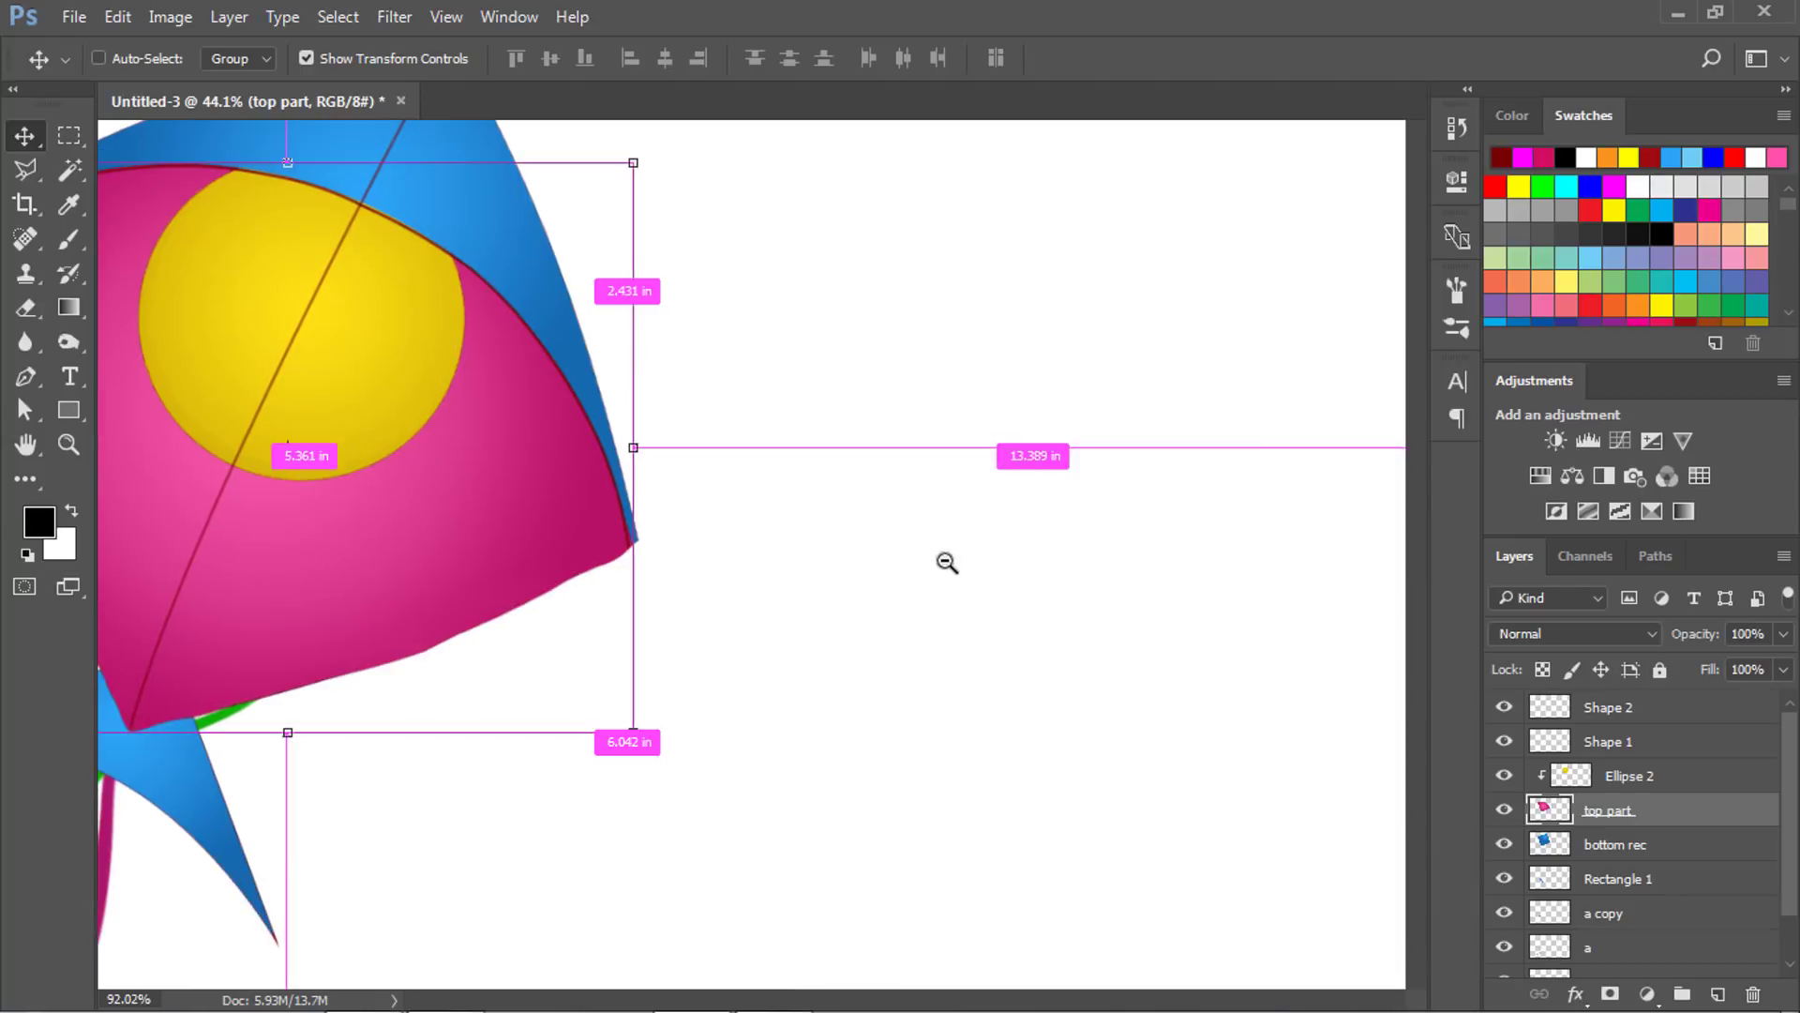
Centre the kite in view, deselect the sail layer and zoom out to fit the canvas.
scroll(948, 553, "up", 3)
left_click_drag(480, 569, 957, 635)
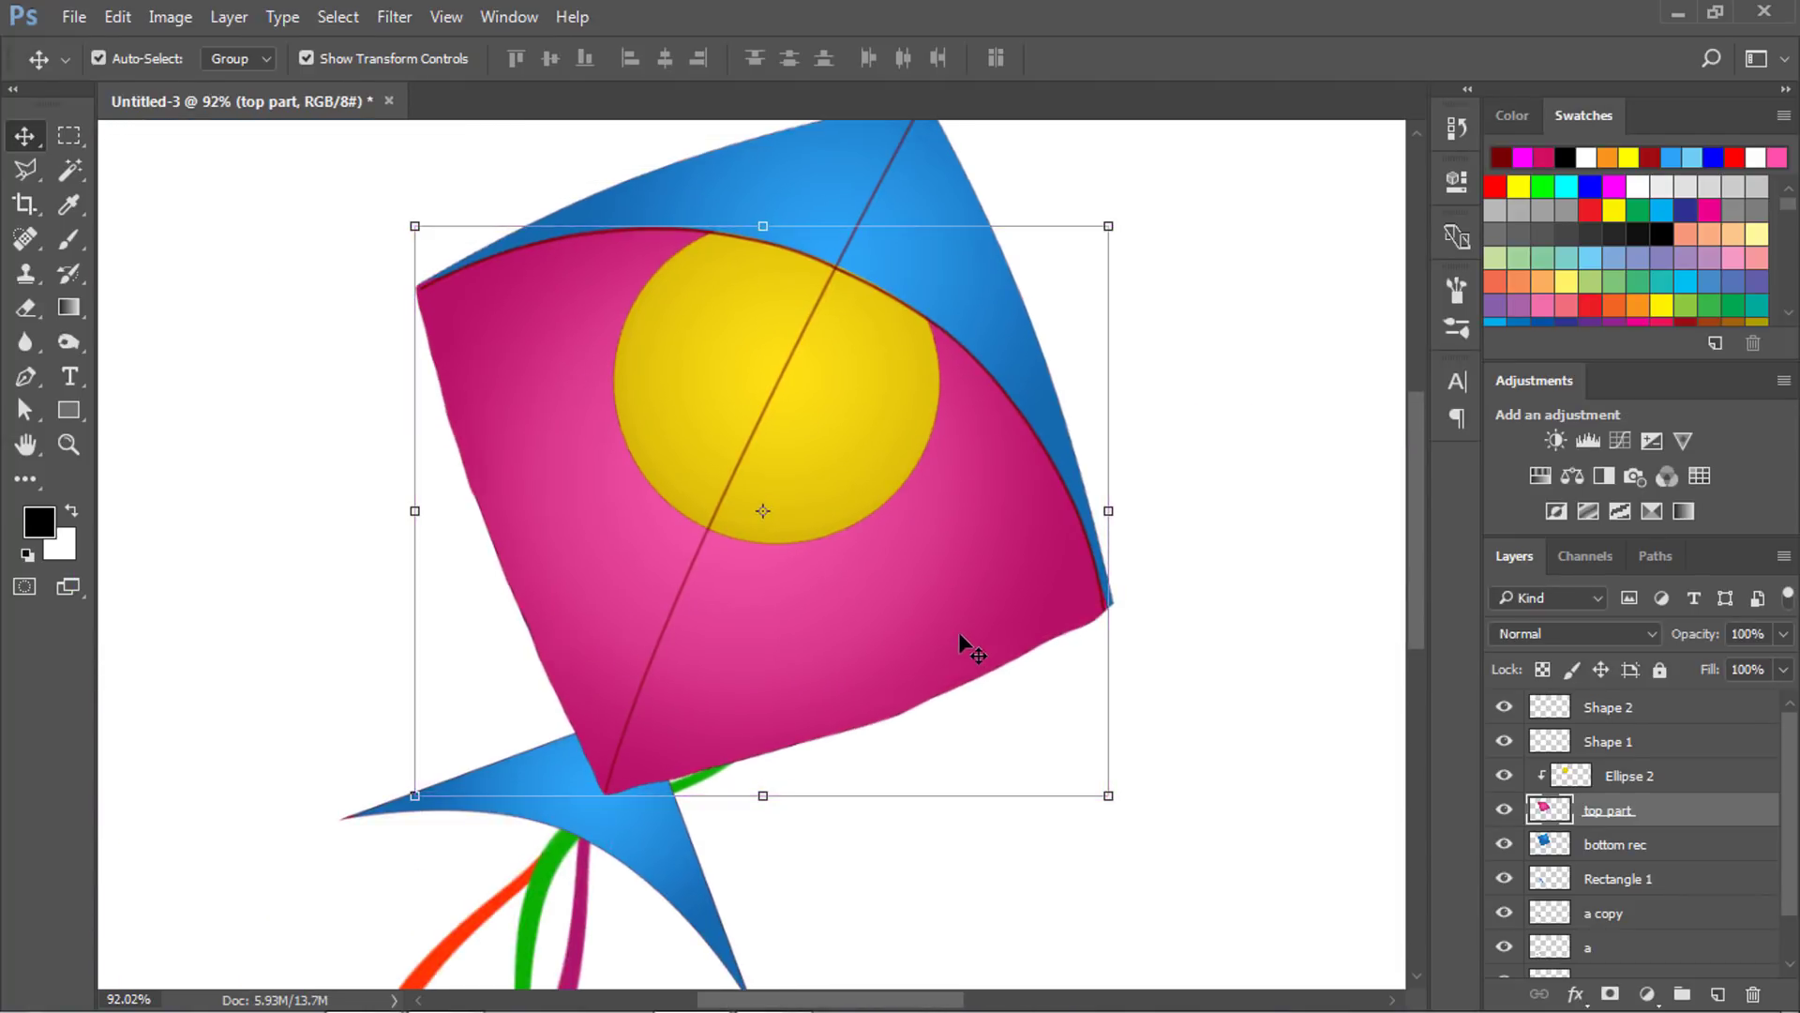
left_click_drag(964, 635, 860, 613)
left_click(1375, 703)
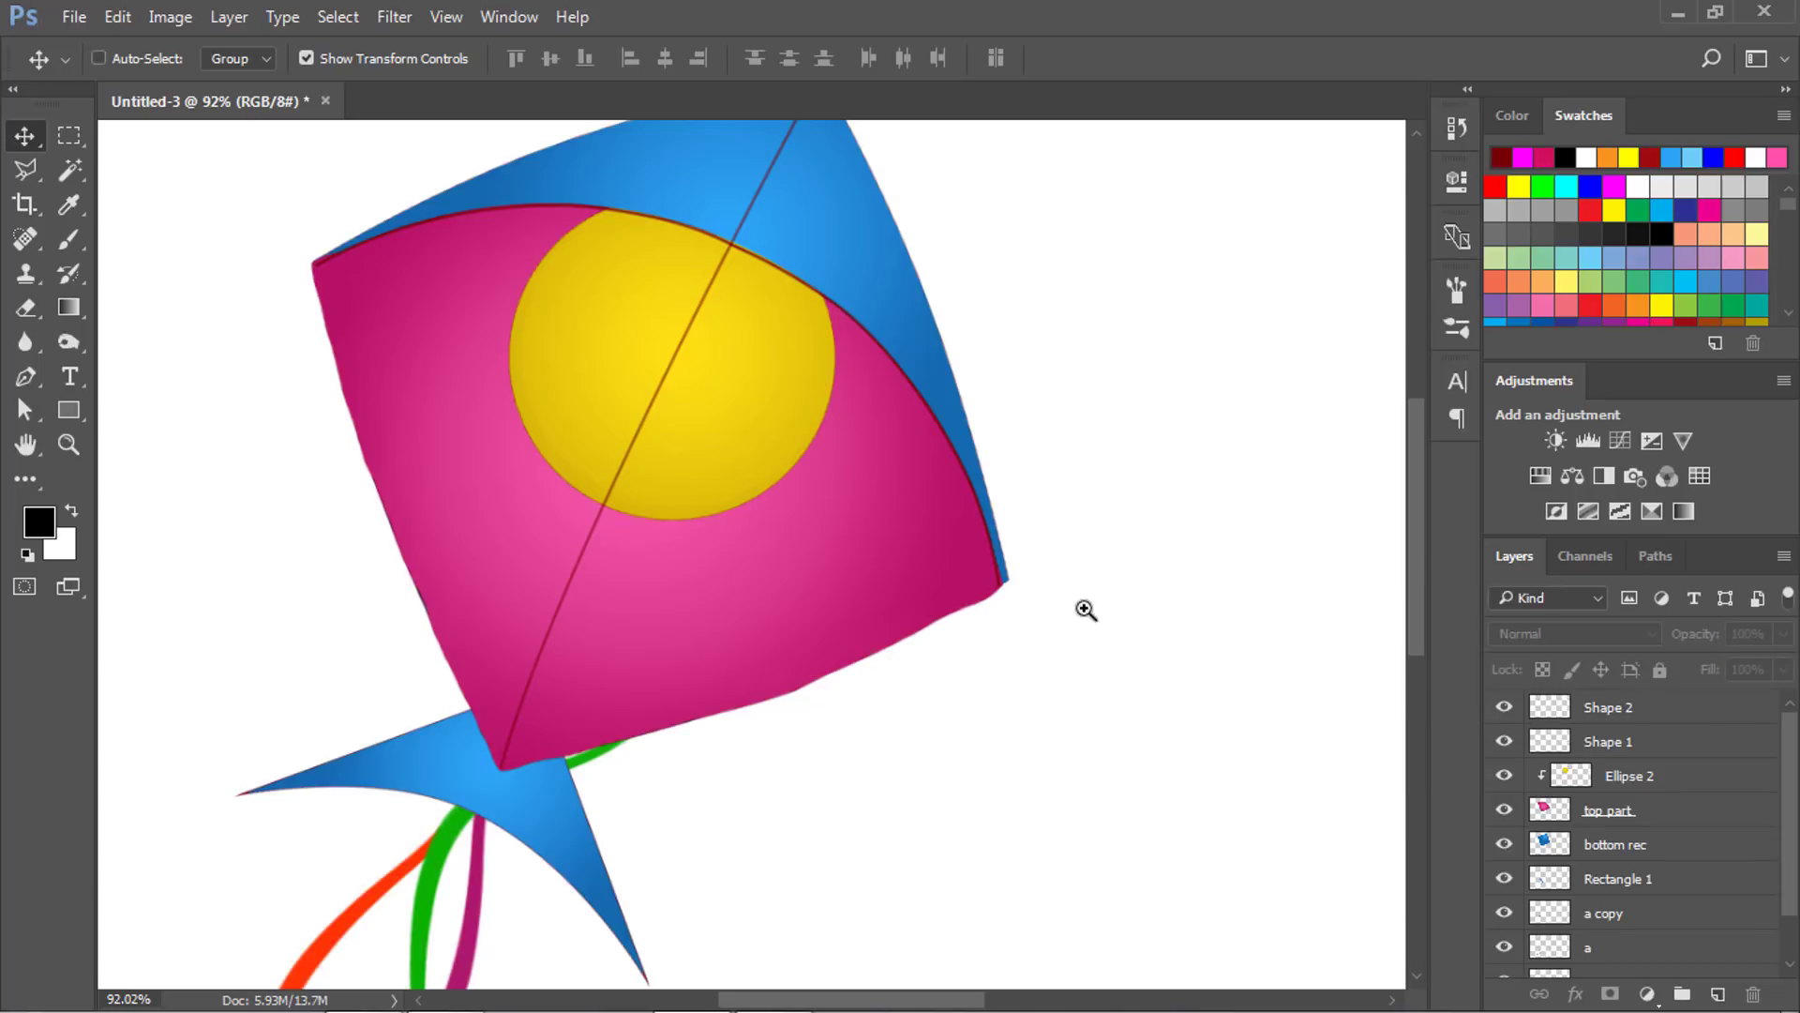
left_click_drag(1085, 609, 1025, 603)
mouse_move(1113, 563)
left_mouse_down()
mouse_move(825, 547)
mouse_move(777, 567)
left_mouse_up()
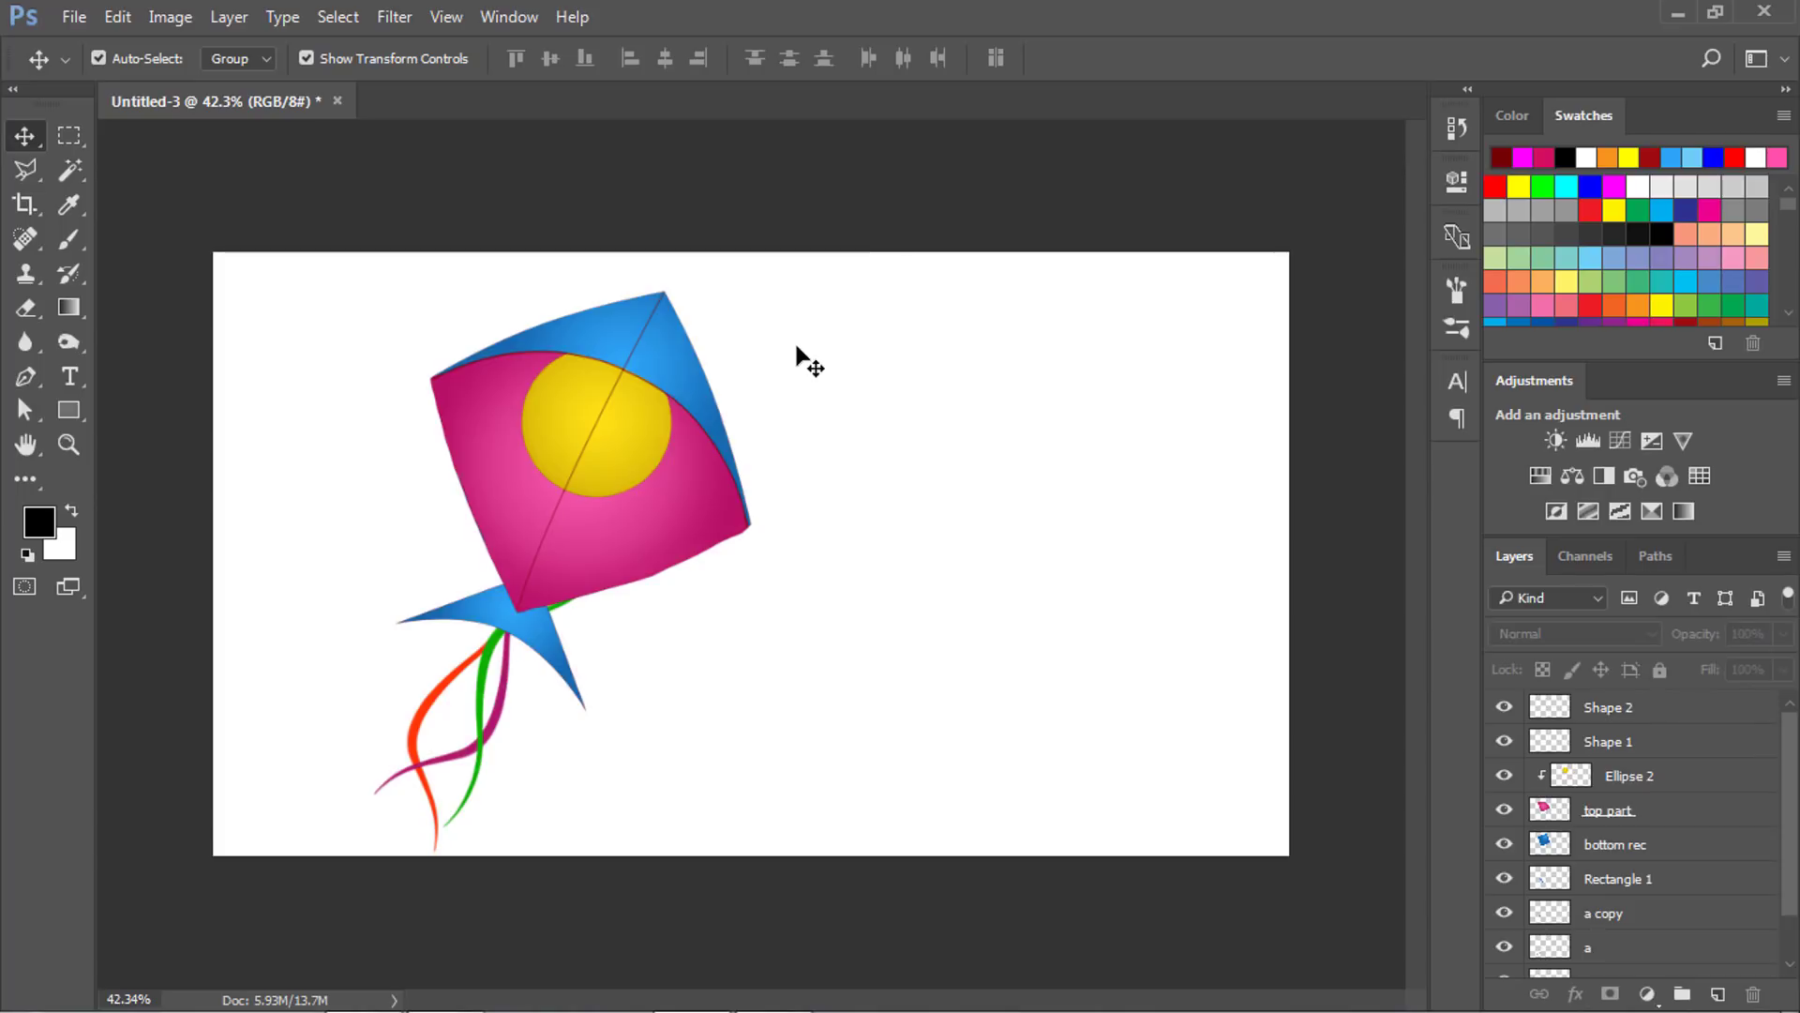
Nudge the a copy tail ribbon slightly up-right, then select all the kite's layers.
mouse_move(399, 614)
left_mouse_down()
mouse_move(581, 722)
mouse_move(596, 694)
left_mouse_up()
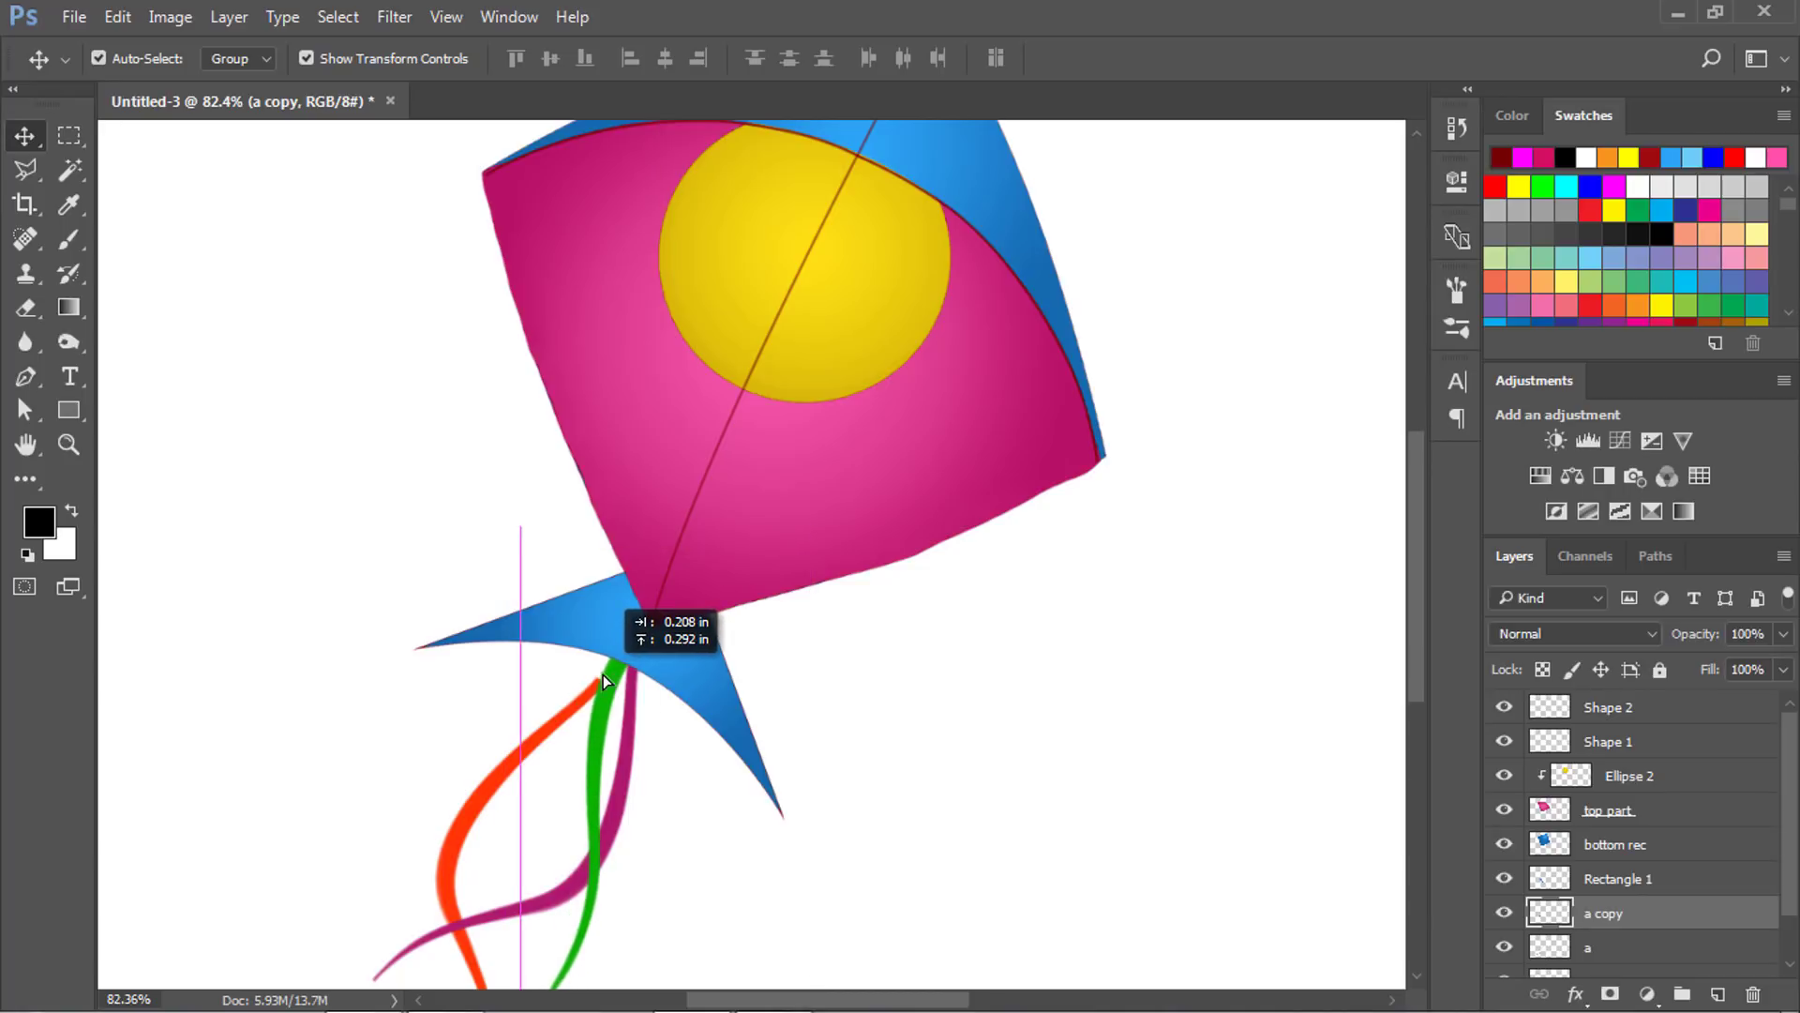
left_click_drag(596, 694, 604, 674)
left_click(1037, 762)
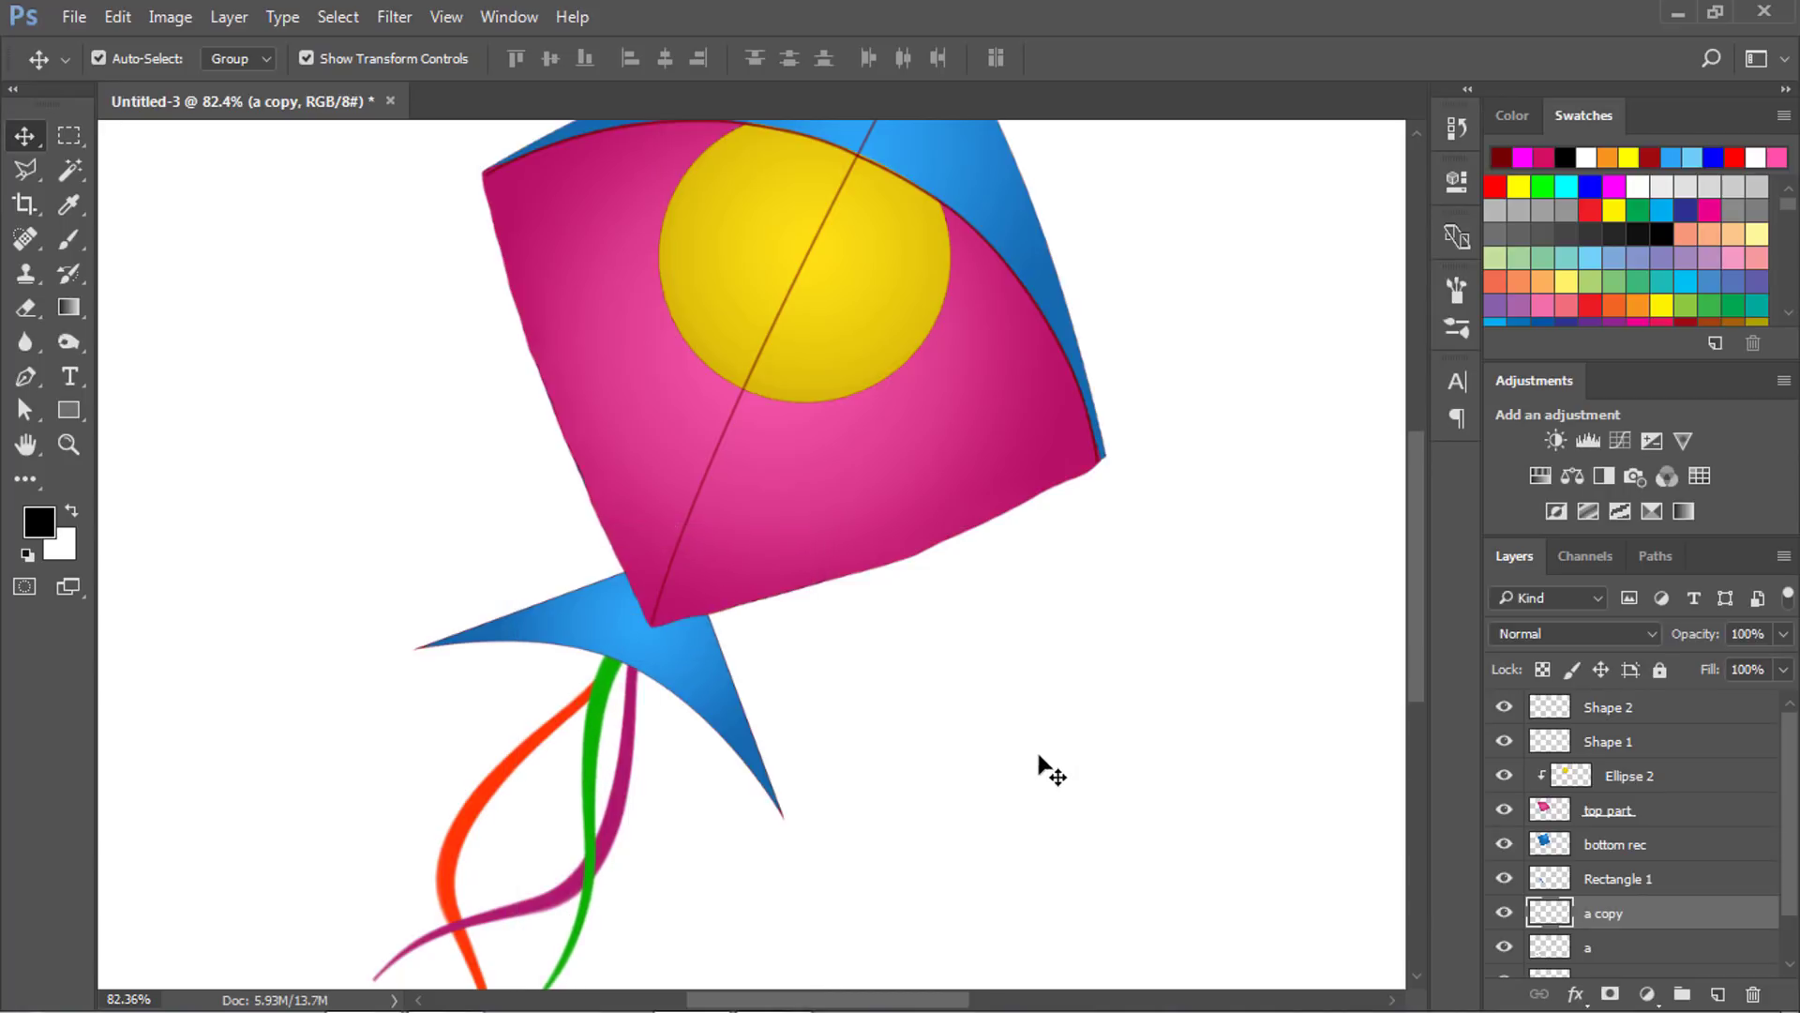
mouse_move(821, 535)
left_mouse_down()
mouse_move(605, 542)
mouse_move(915, 398)
left_mouse_up()
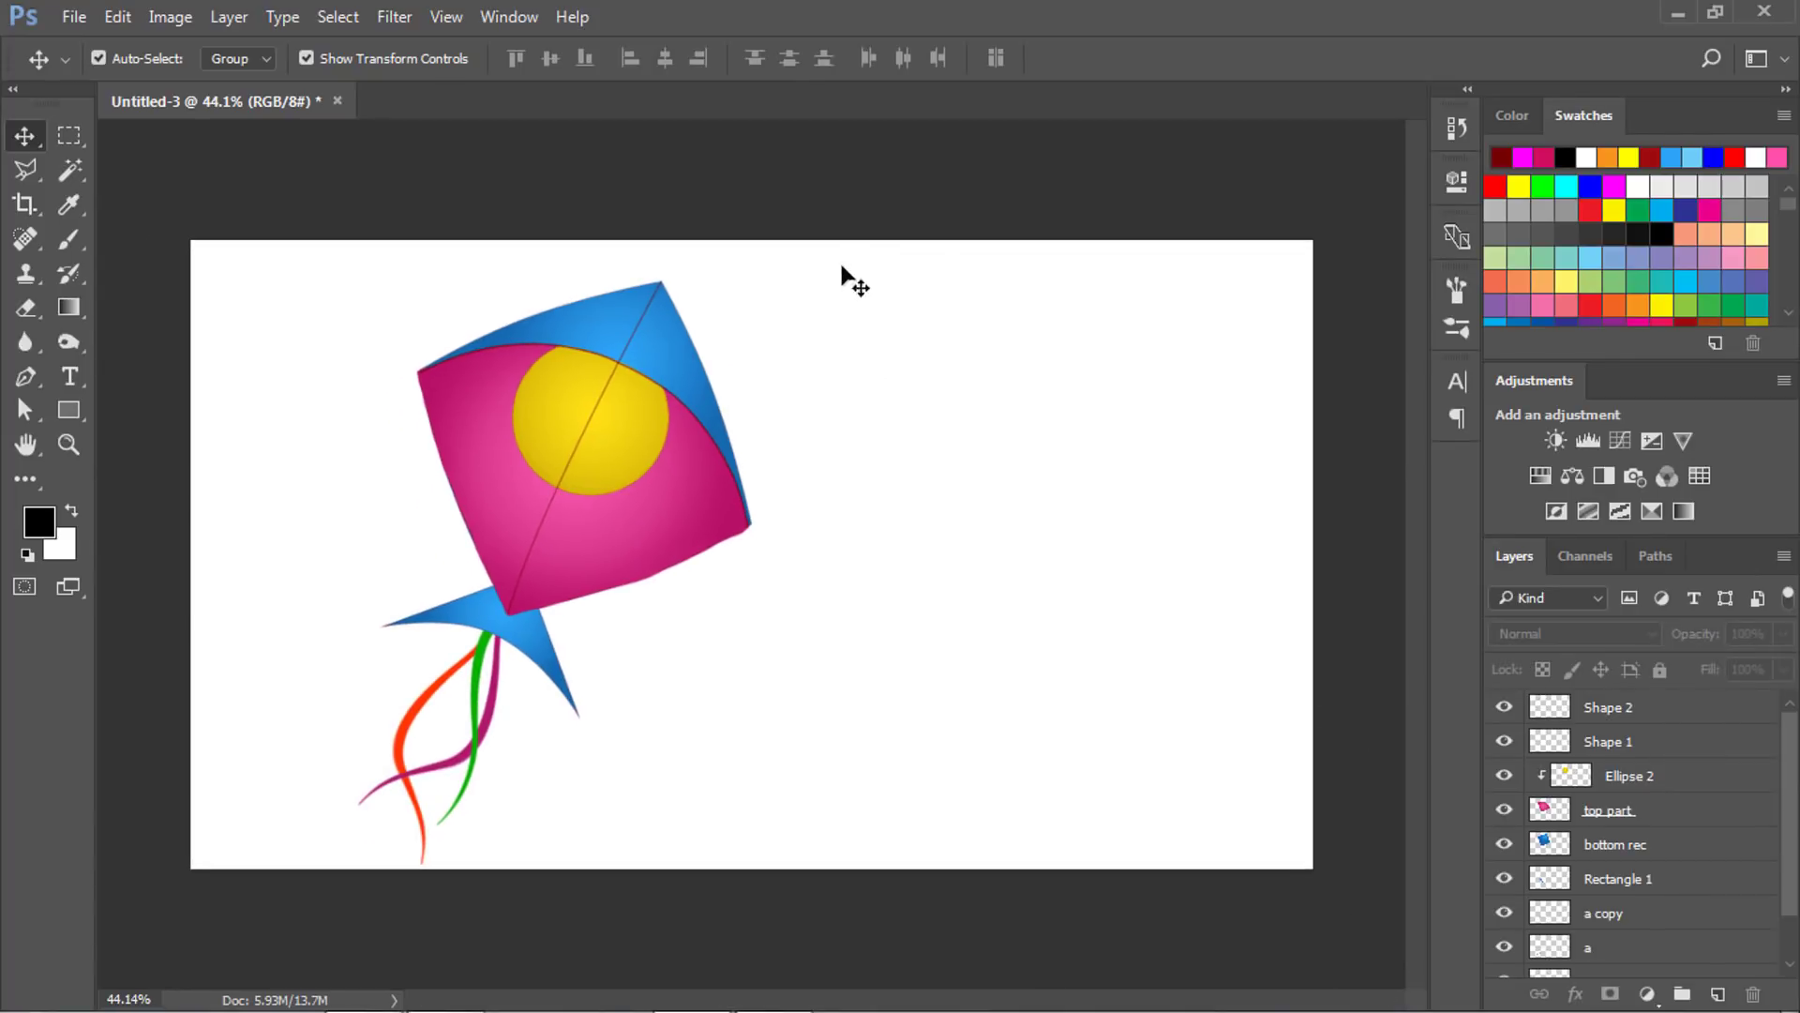
left_click_drag(841, 272, 341, 763)
Group the kite layers into Group 1, duplicate it, and lock the original group.
key("ctrl+g")
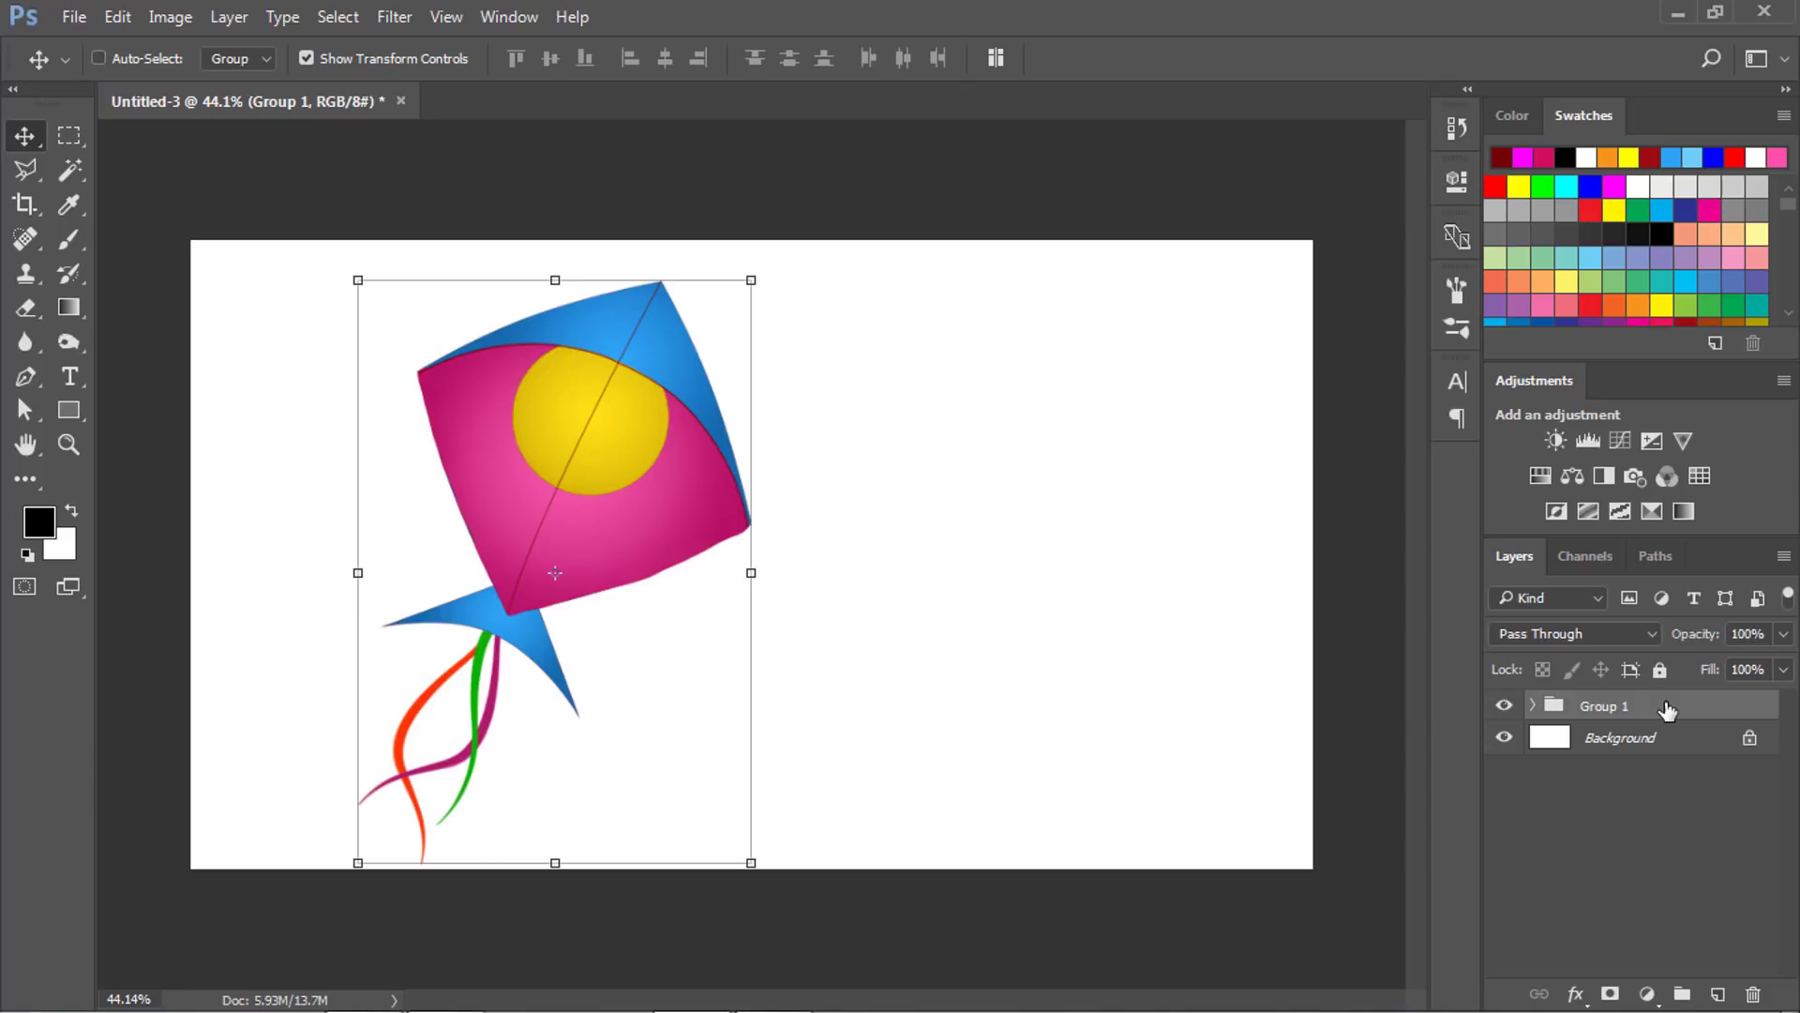
key("ctrl+j")
left_click(1614, 735)
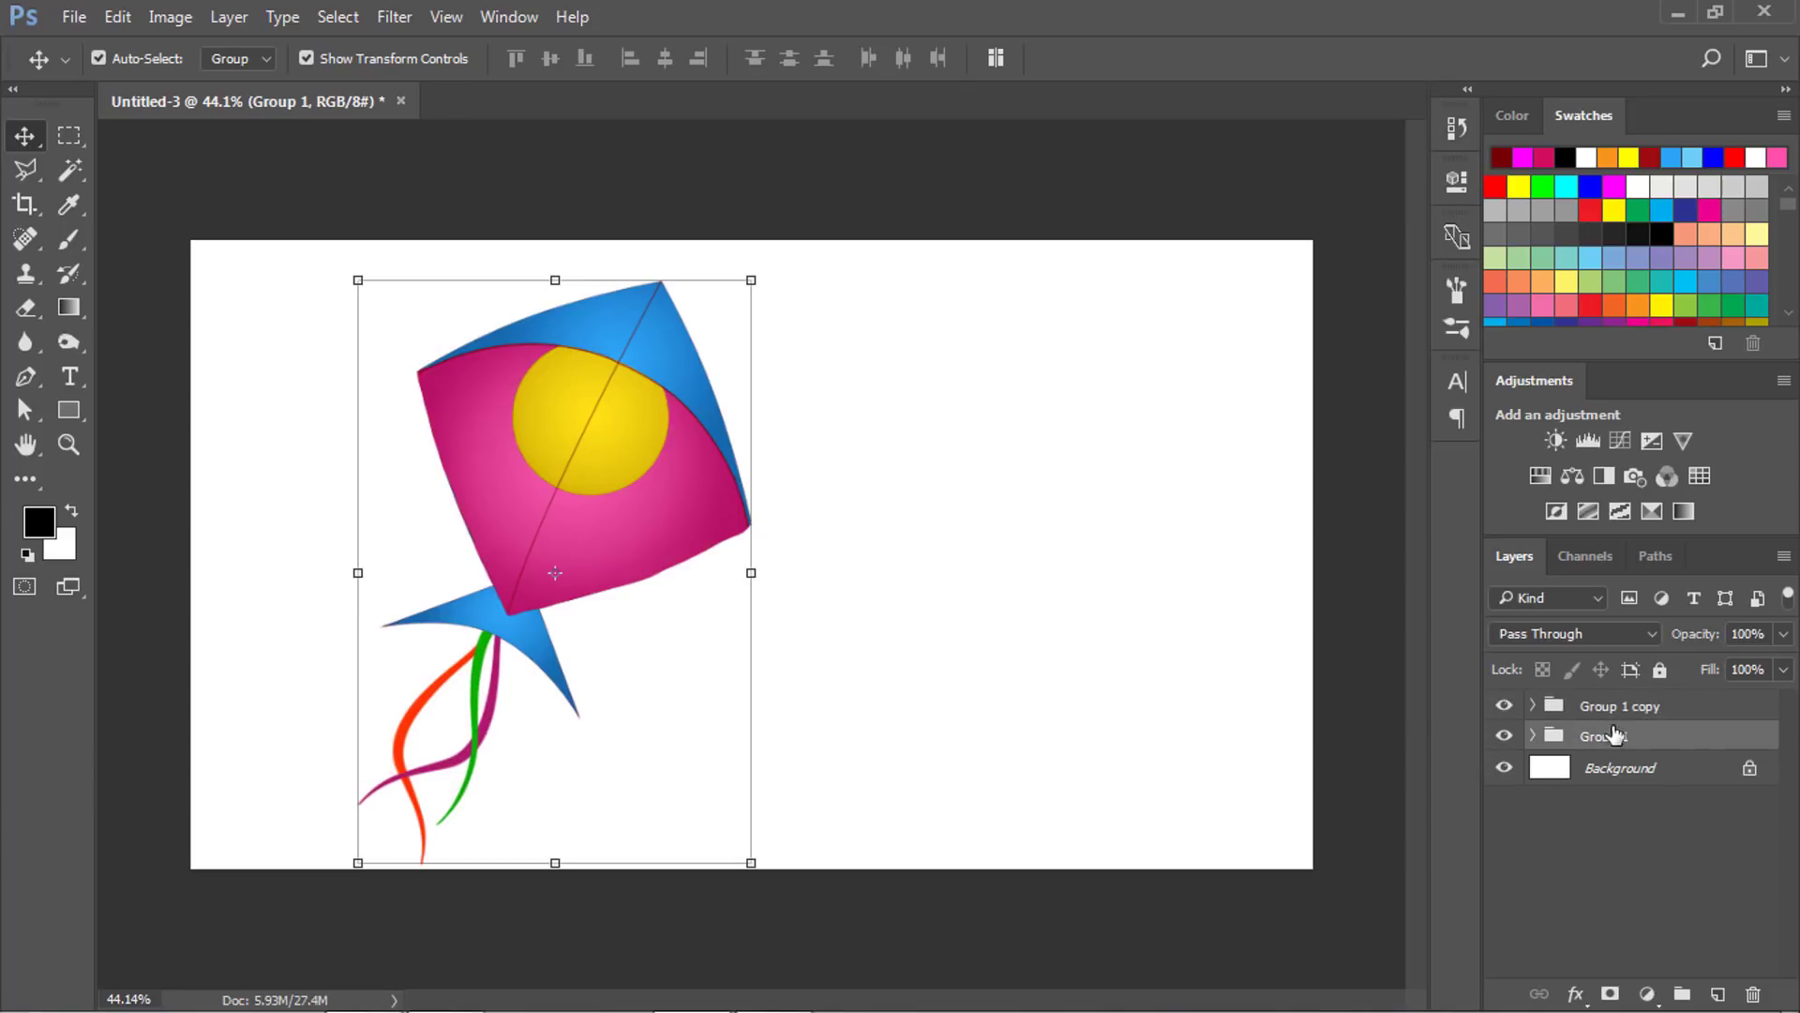
left_click(1660, 669)
left_click(1599, 709)
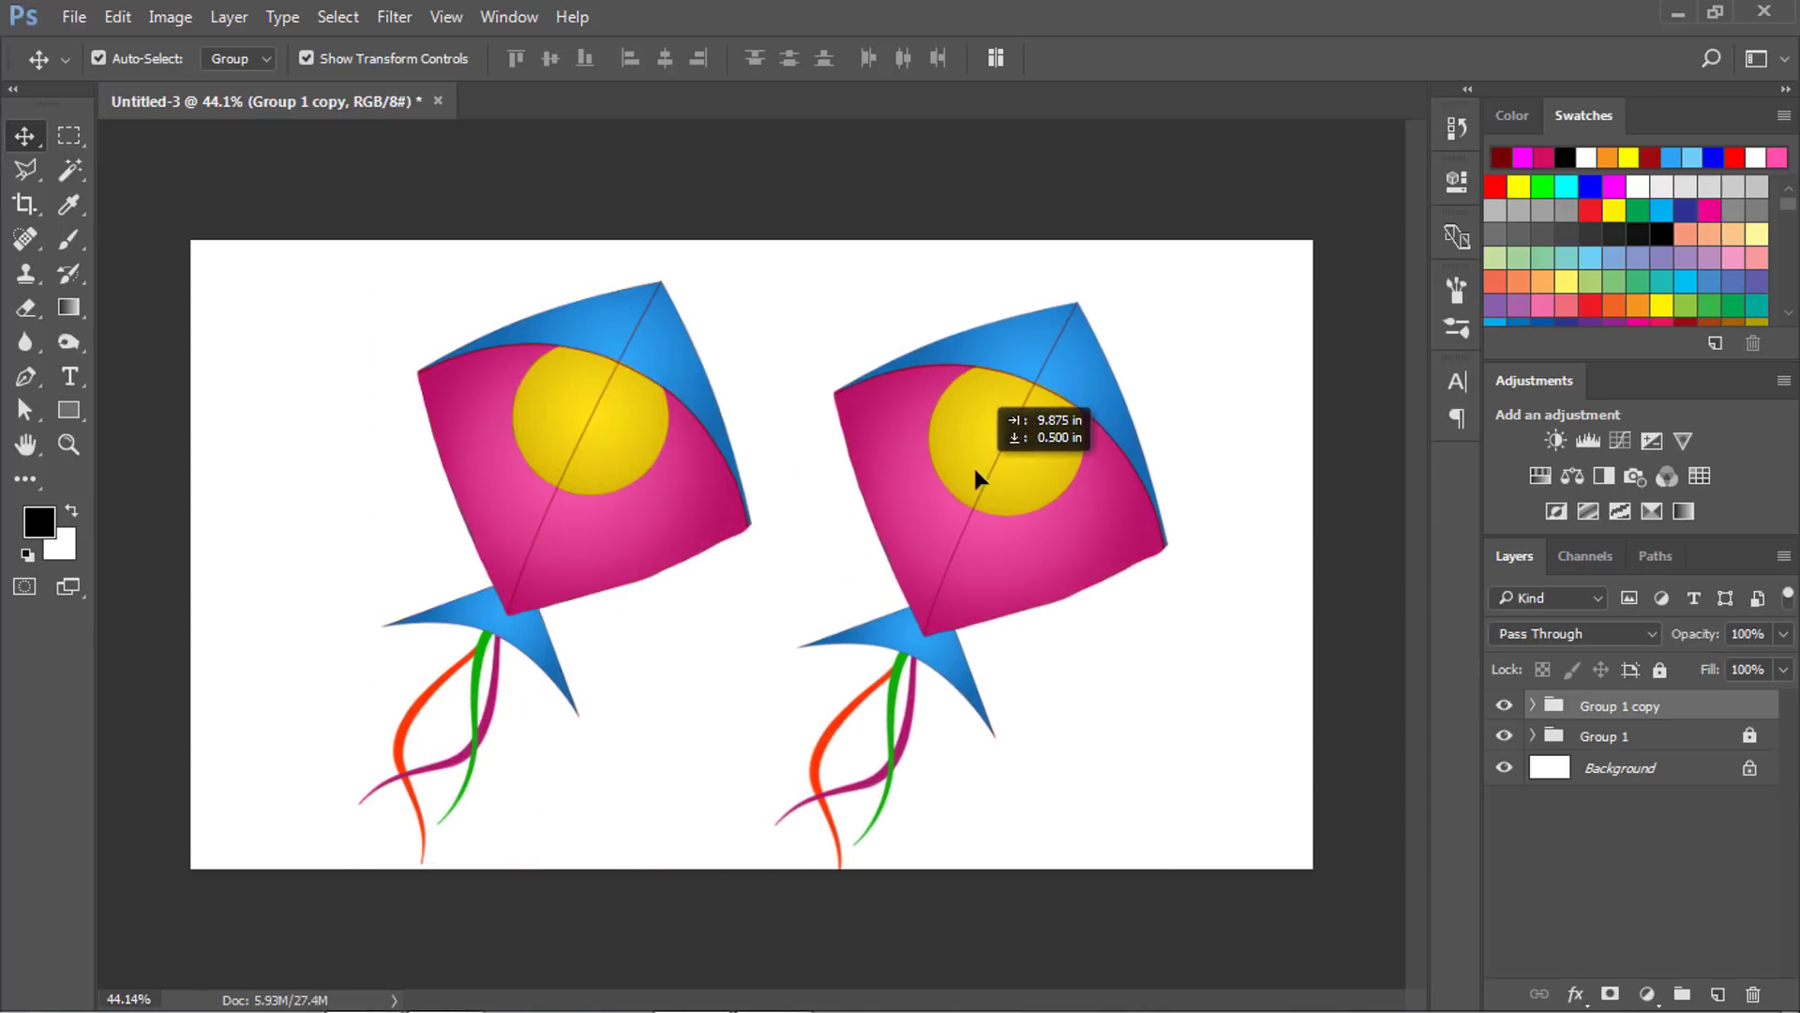
Move Group 1 copy to the canvas's right side and set Auto-Select to Layer.
left_click_drag(567, 455, 983, 476)
left_click(1122, 521, "ctrl")
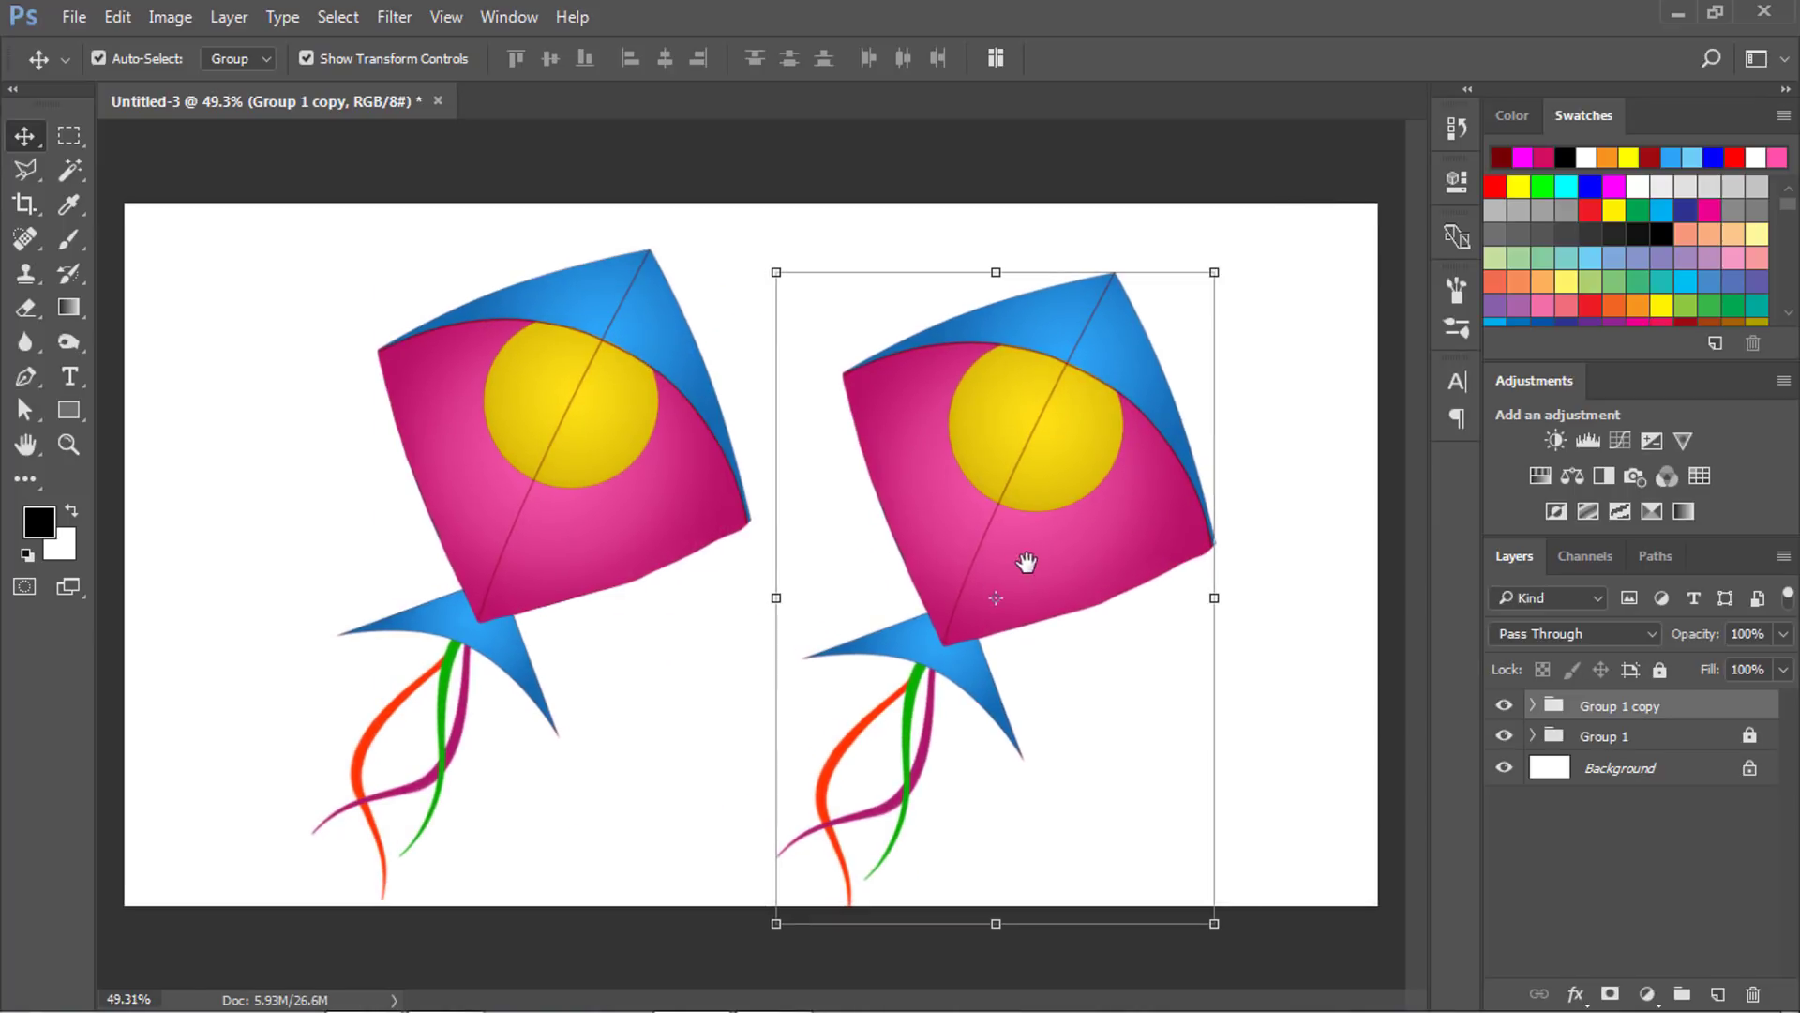
left_click(1180, 601, "ctrl")
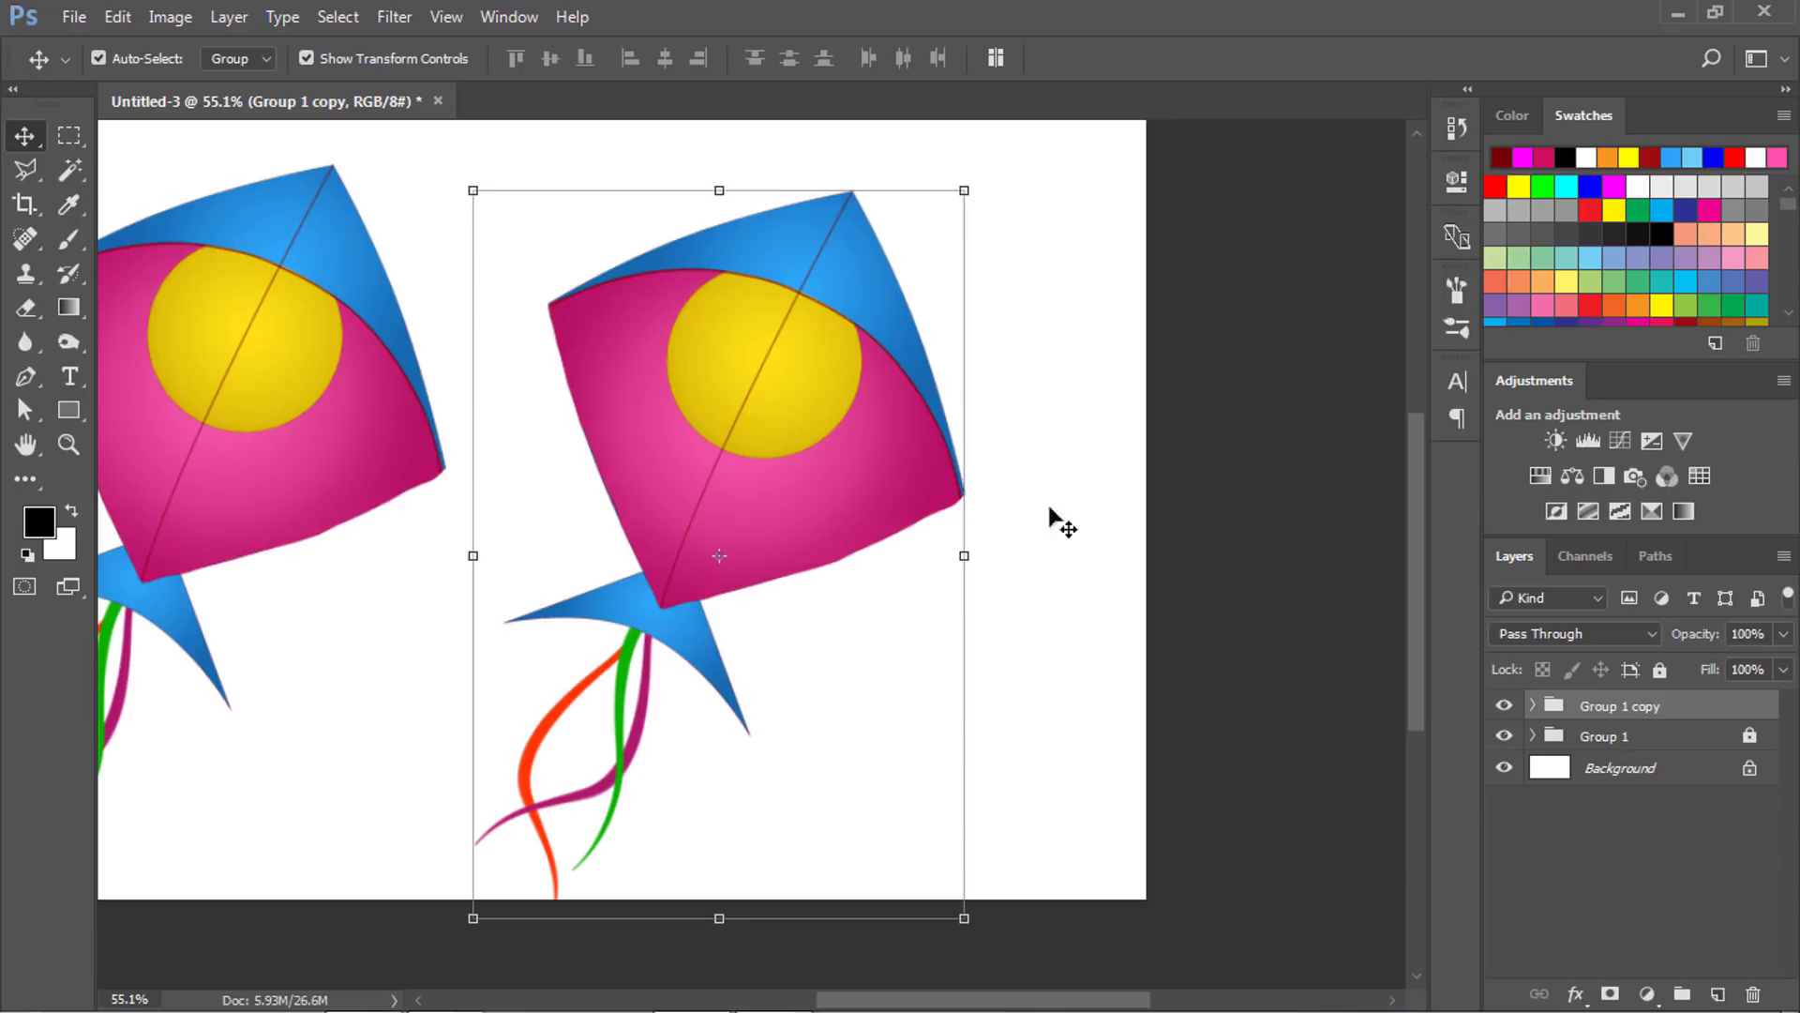
left_click(229, 58)
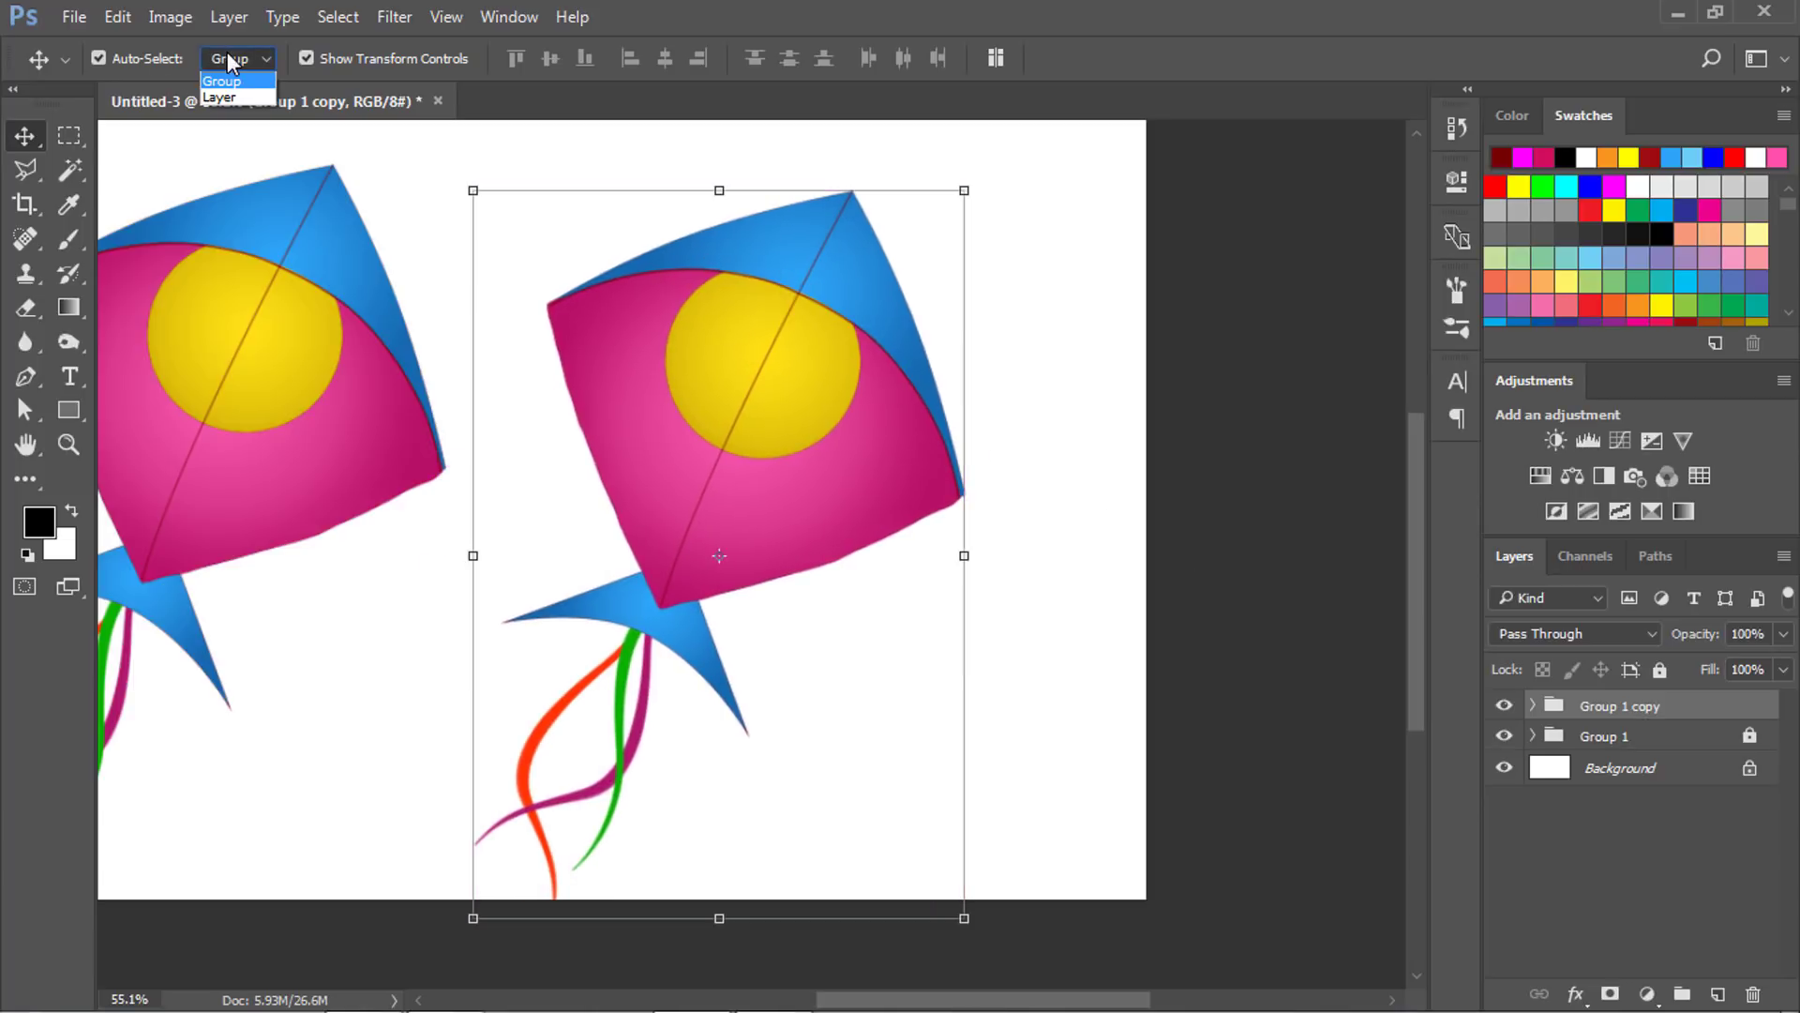
left_click(234, 98)
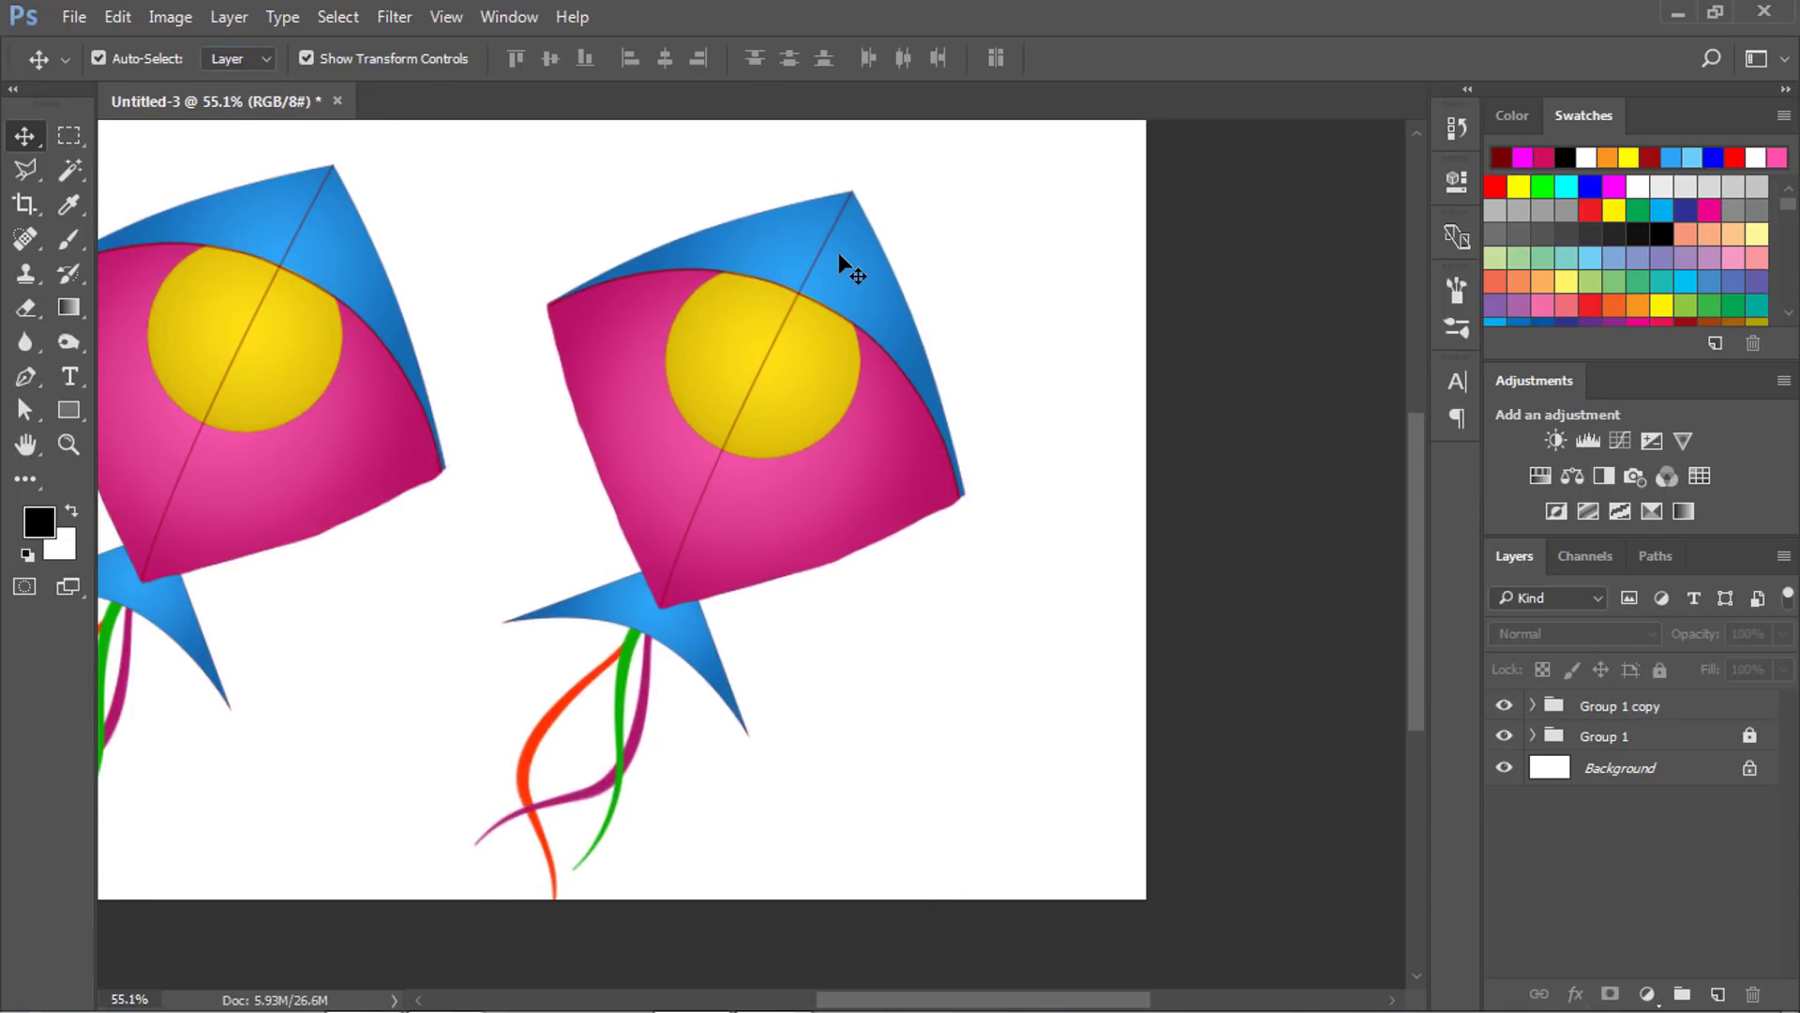
Turn the duplicate kite's blue top section green with Hue/Saturation at Hue -105.
left_click_drag(838, 255, 875, 267)
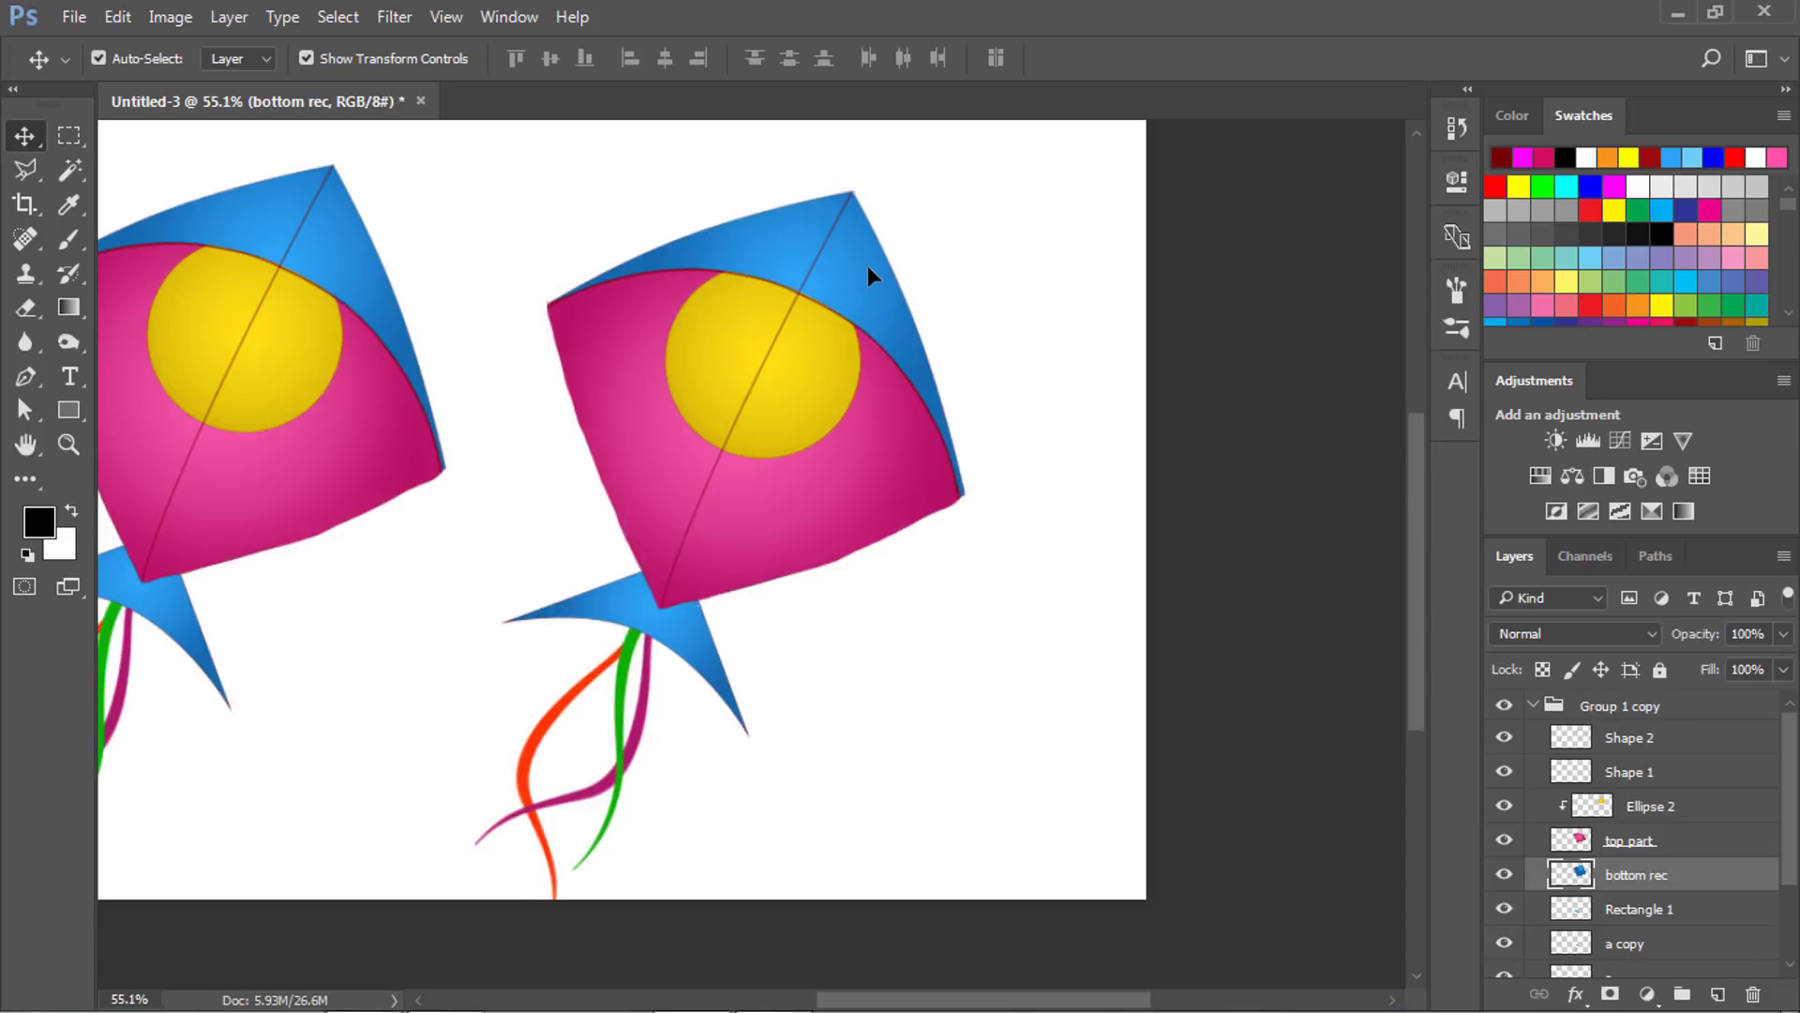
key("ctrl+u")
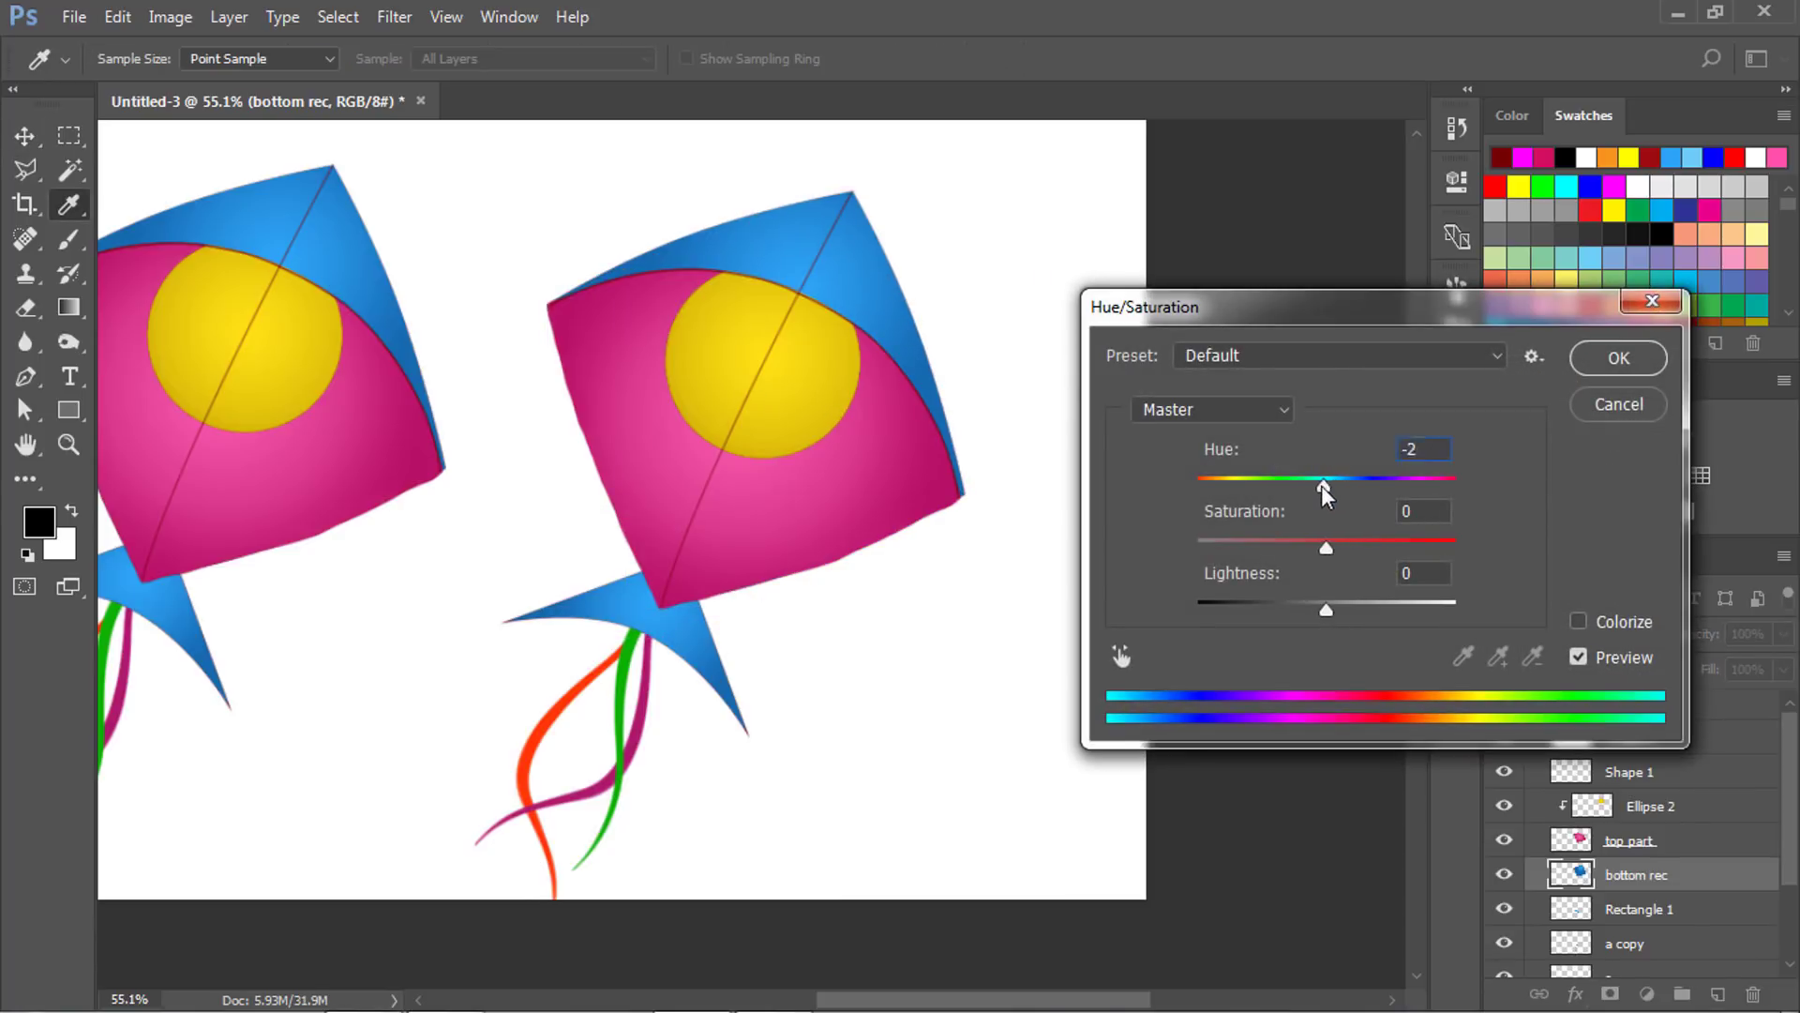
left_click_drag(1323, 486, 1236, 487)
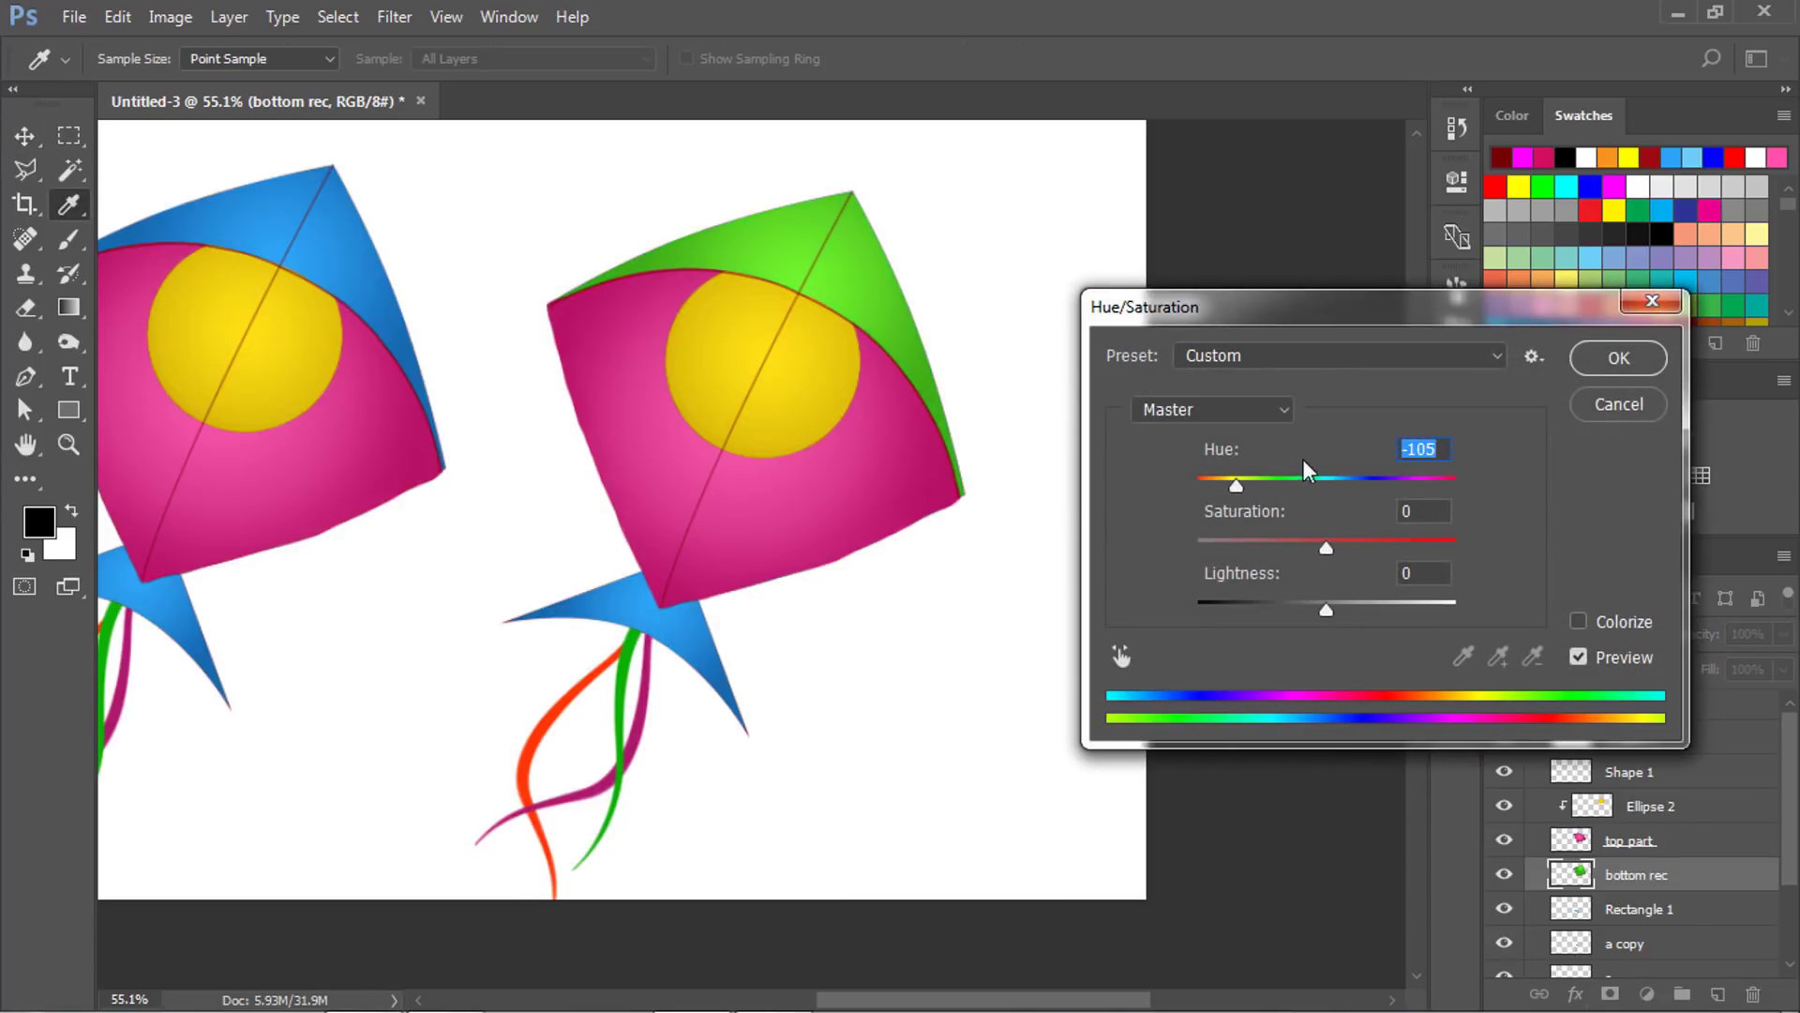
key("Return")
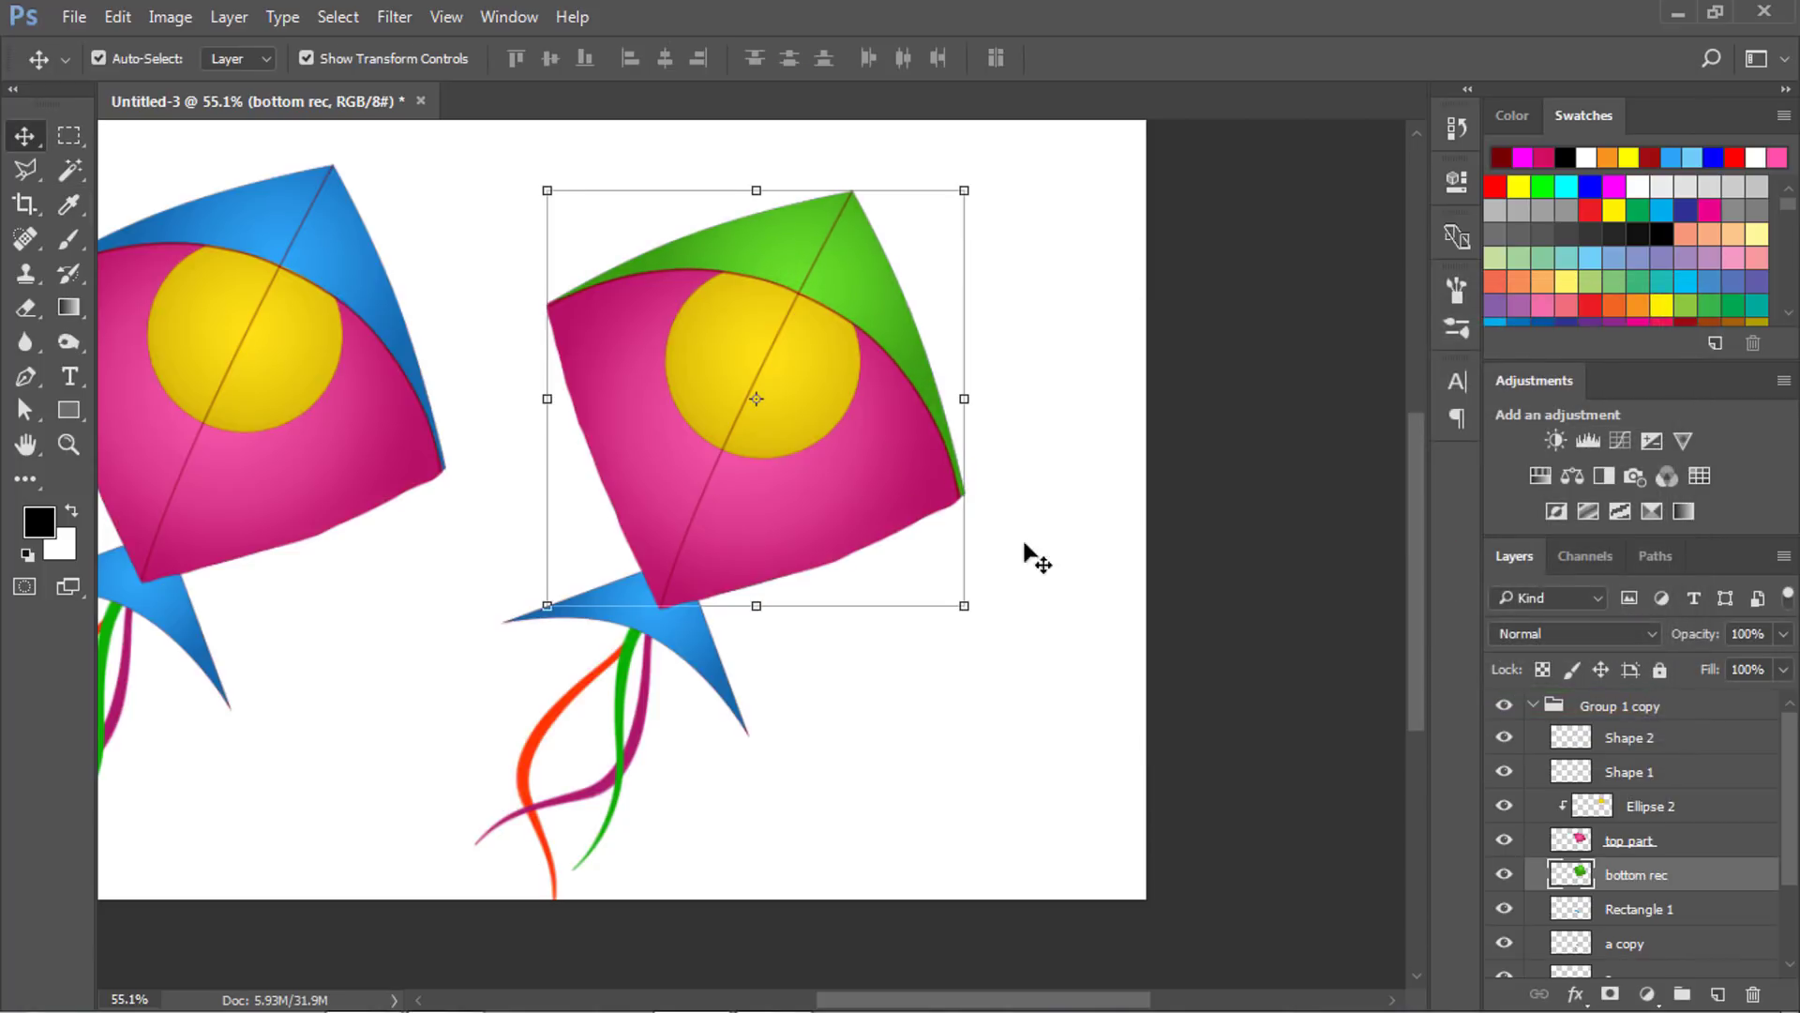
Shift the duplicate kite's pink sail to orange with Hue +45 in Hue/Saturation.
left_click(868, 504)
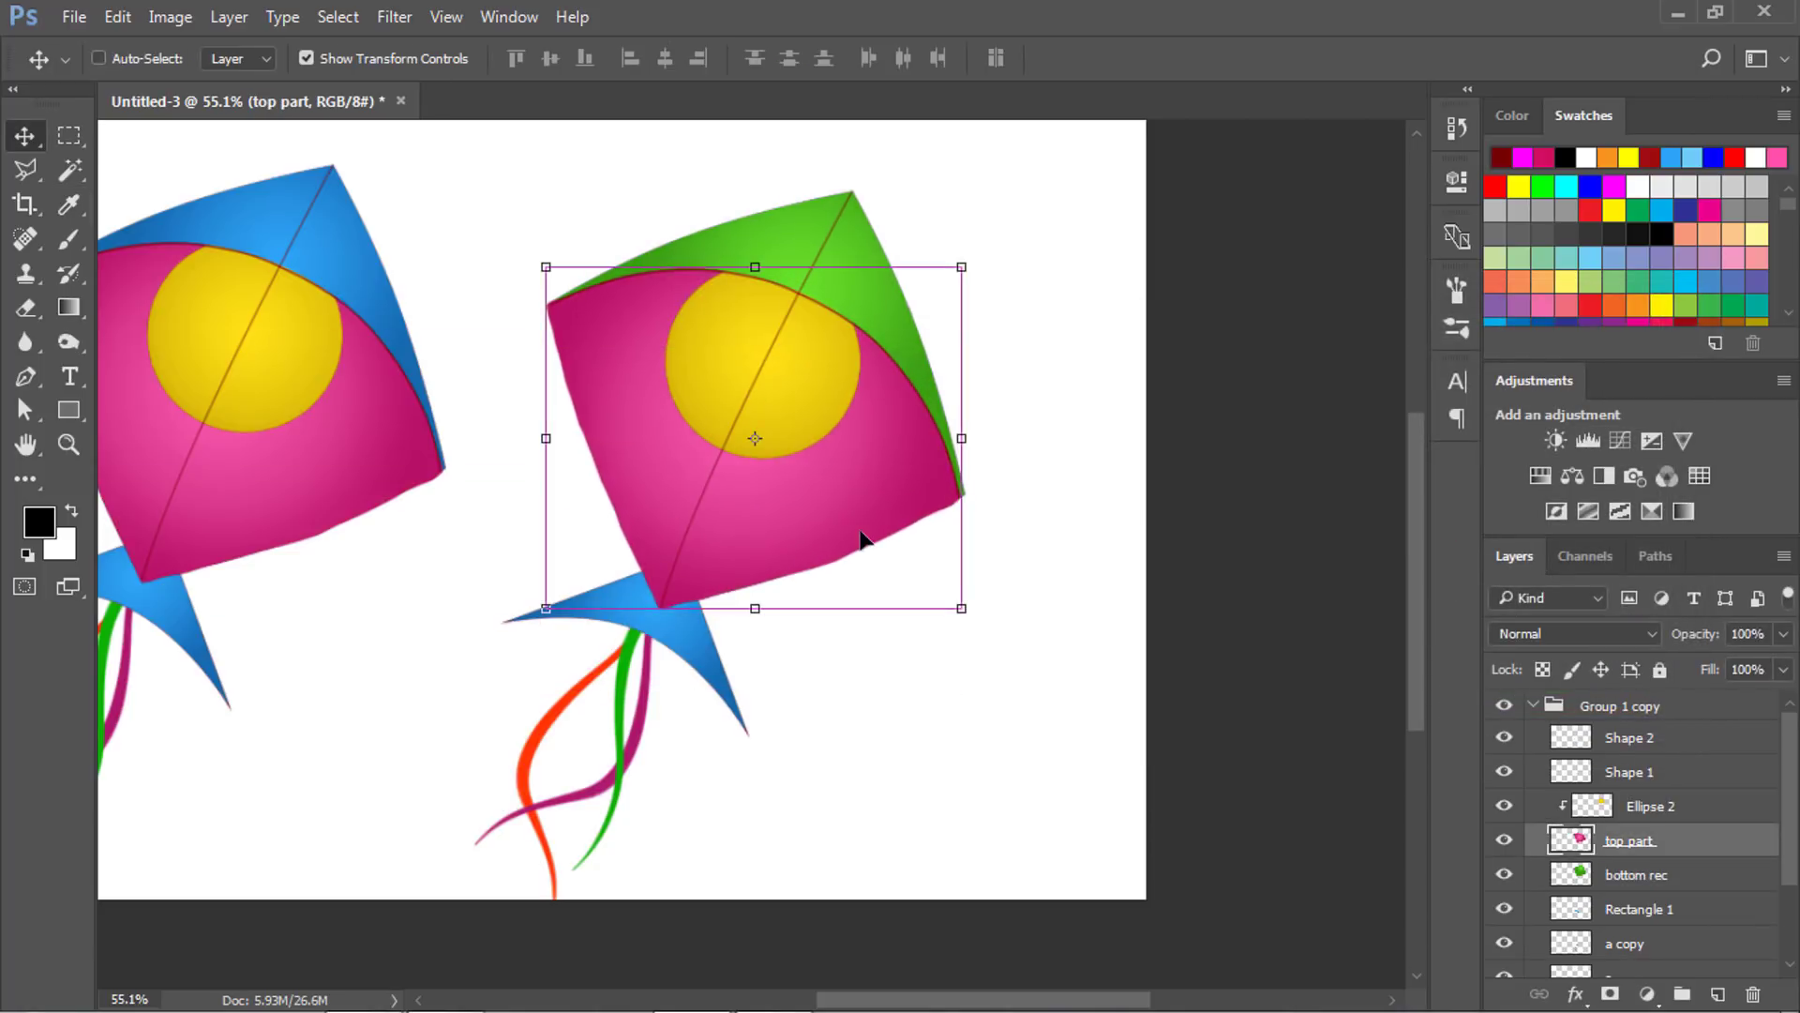
key("ctrl+u")
left_click_drag(1326, 611, 1308, 613)
left_click_drag(1326, 486, 1386, 492)
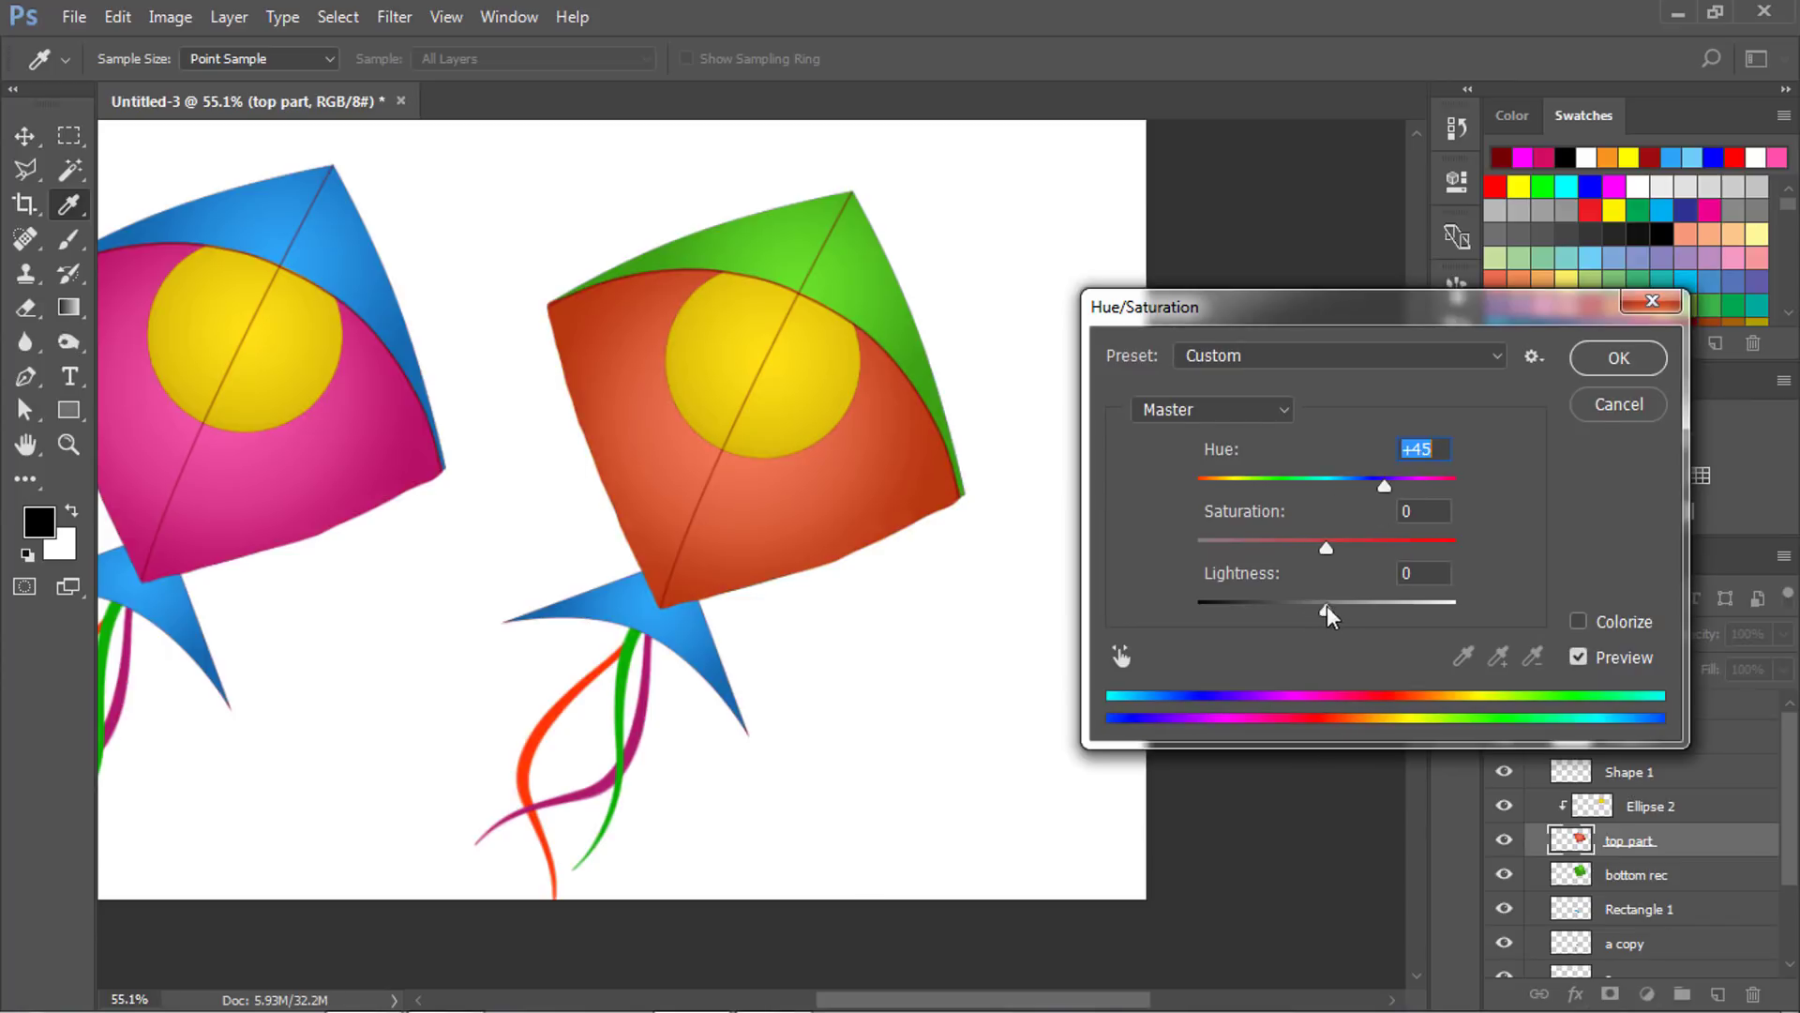
mouse_move(1326, 605)
left_mouse_down()
mouse_move(1353, 608)
mouse_move(1324, 611)
left_mouse_up()
left_click_drag(1324, 547, 1351, 548)
left_click(1580, 365)
Make the duplicate kite's yellow circle white with Lightness +100 in Hue/Saturation.
left_click(791, 391, "ctrl")
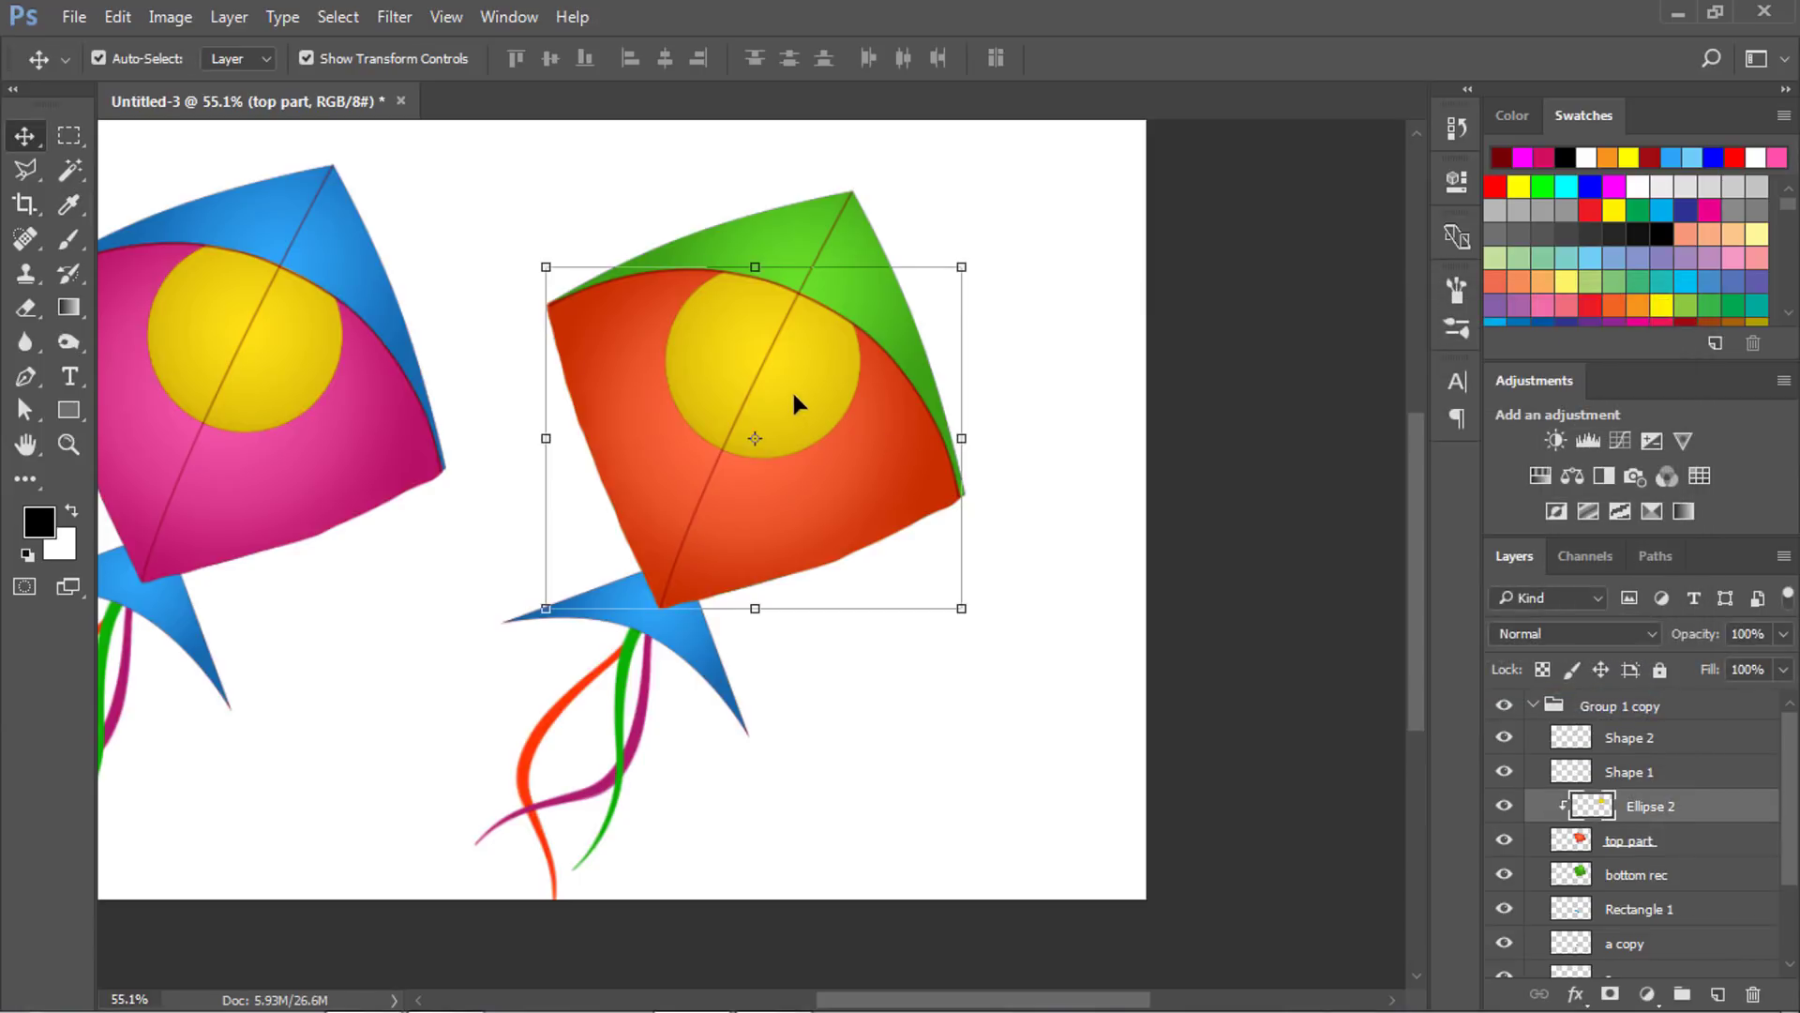
key("ctrl+u")
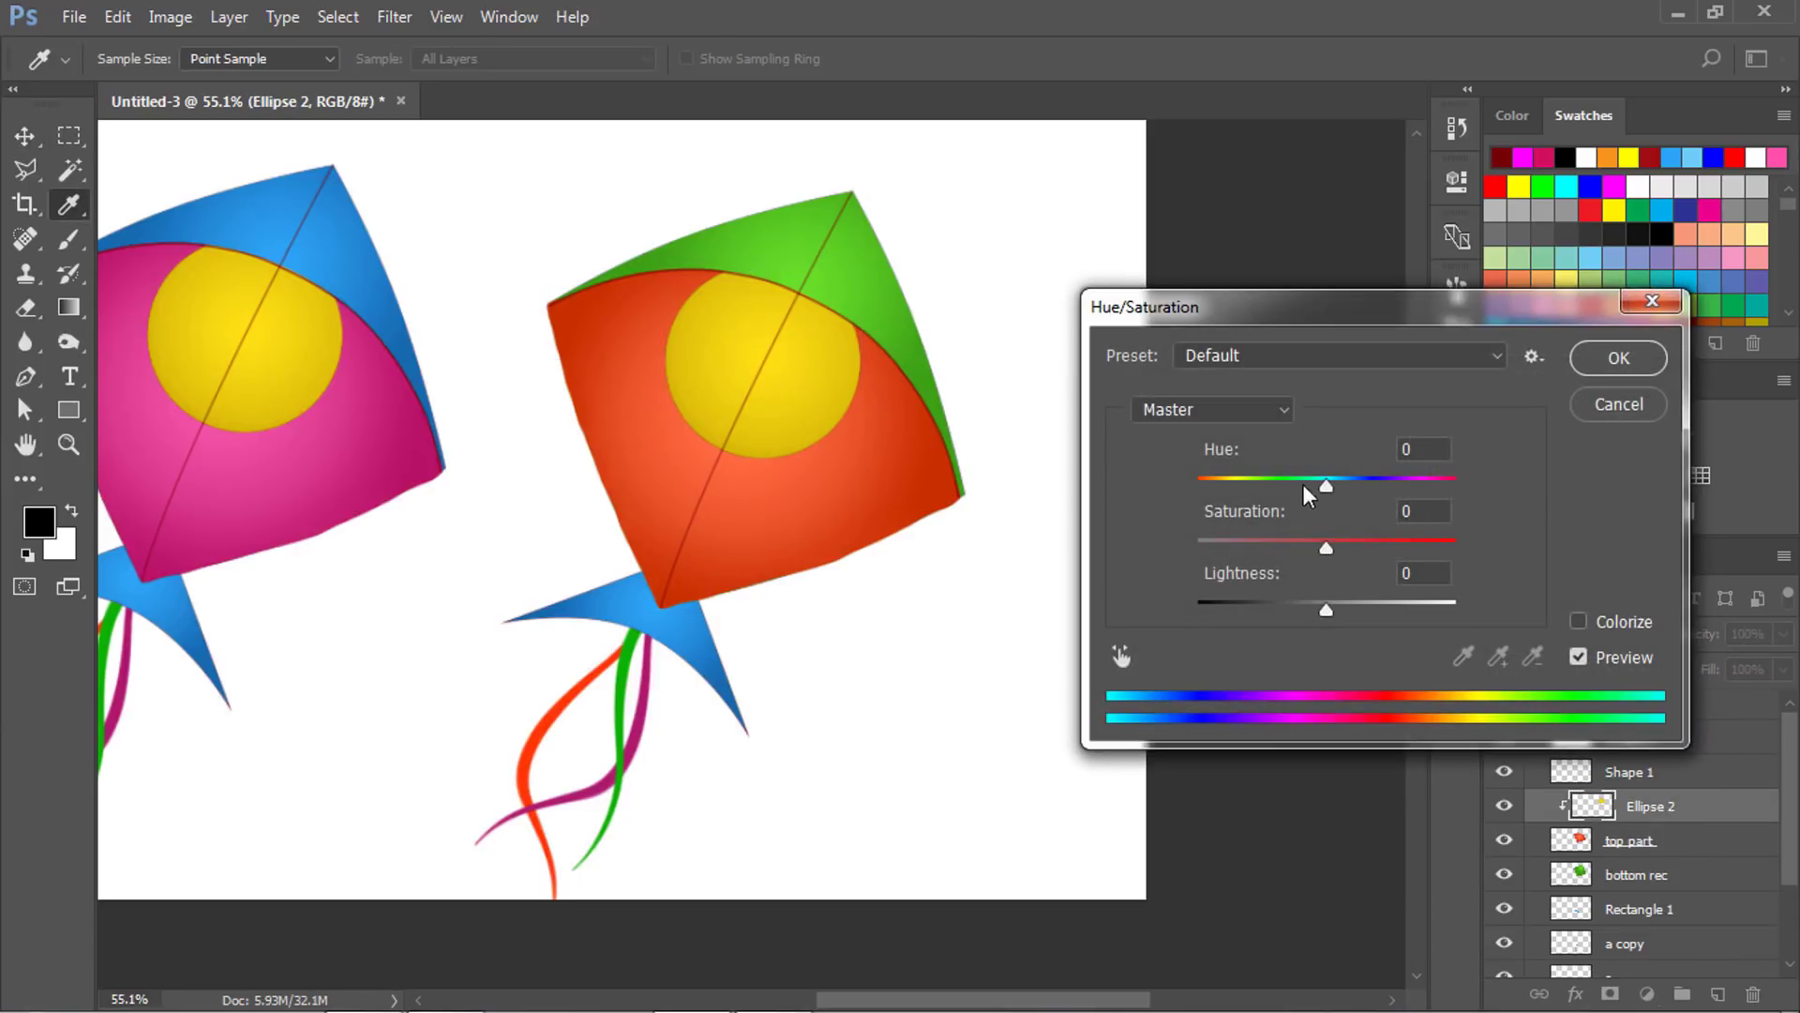
left_click_drag(1327, 543, 1200, 555)
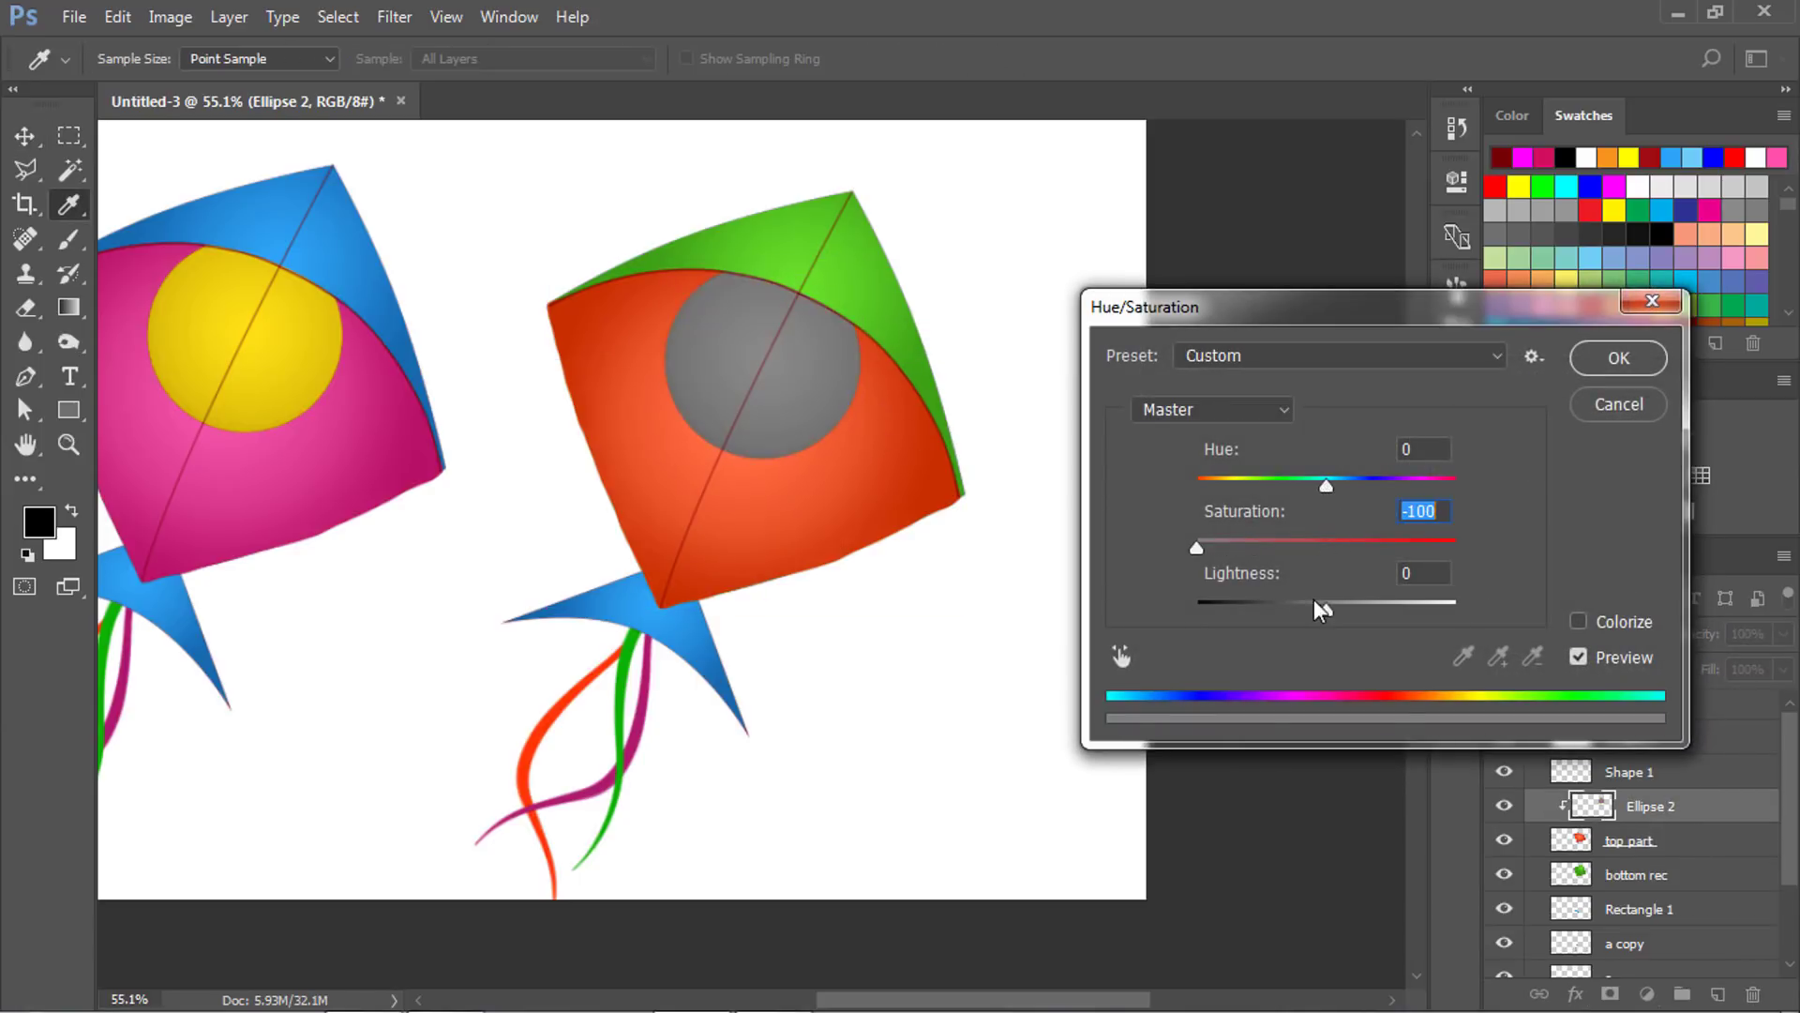
key("ctrl+z")
left_click_drag(1326, 607, 1491, 583)
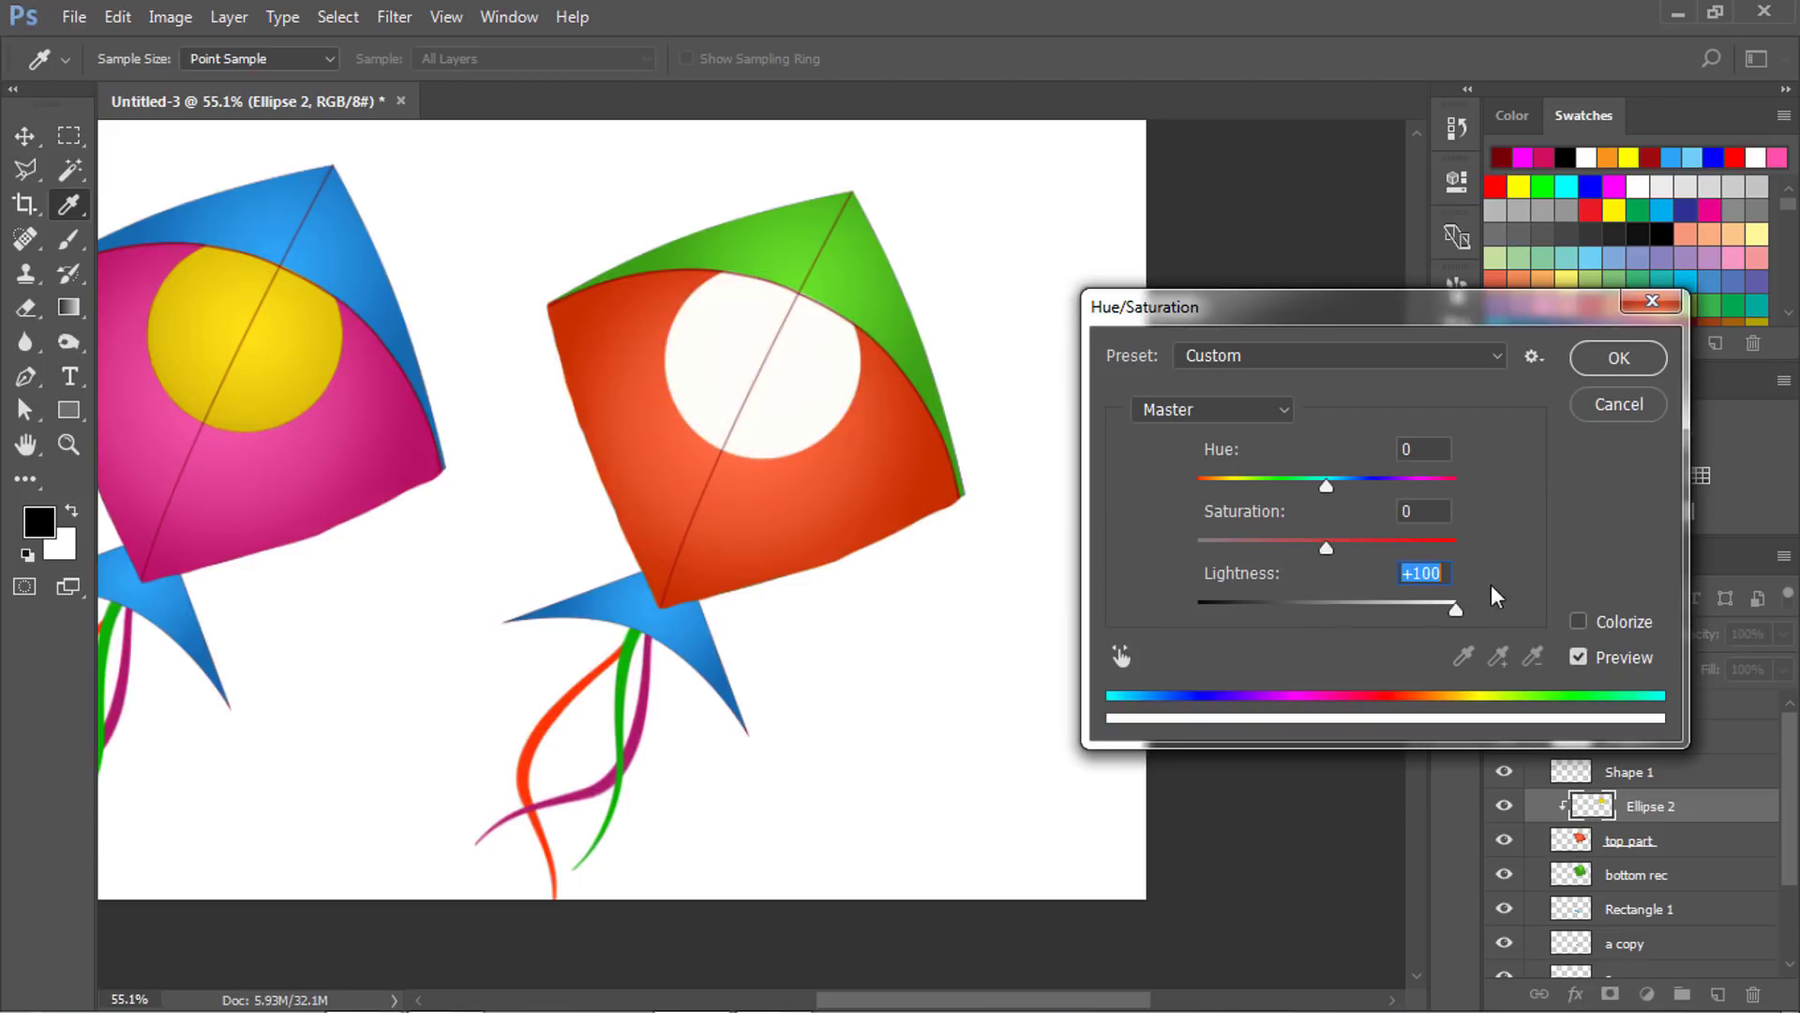
left_click(1603, 366)
Nudge the duplicate kite's sail hue slightly further toward orange.
key("v")
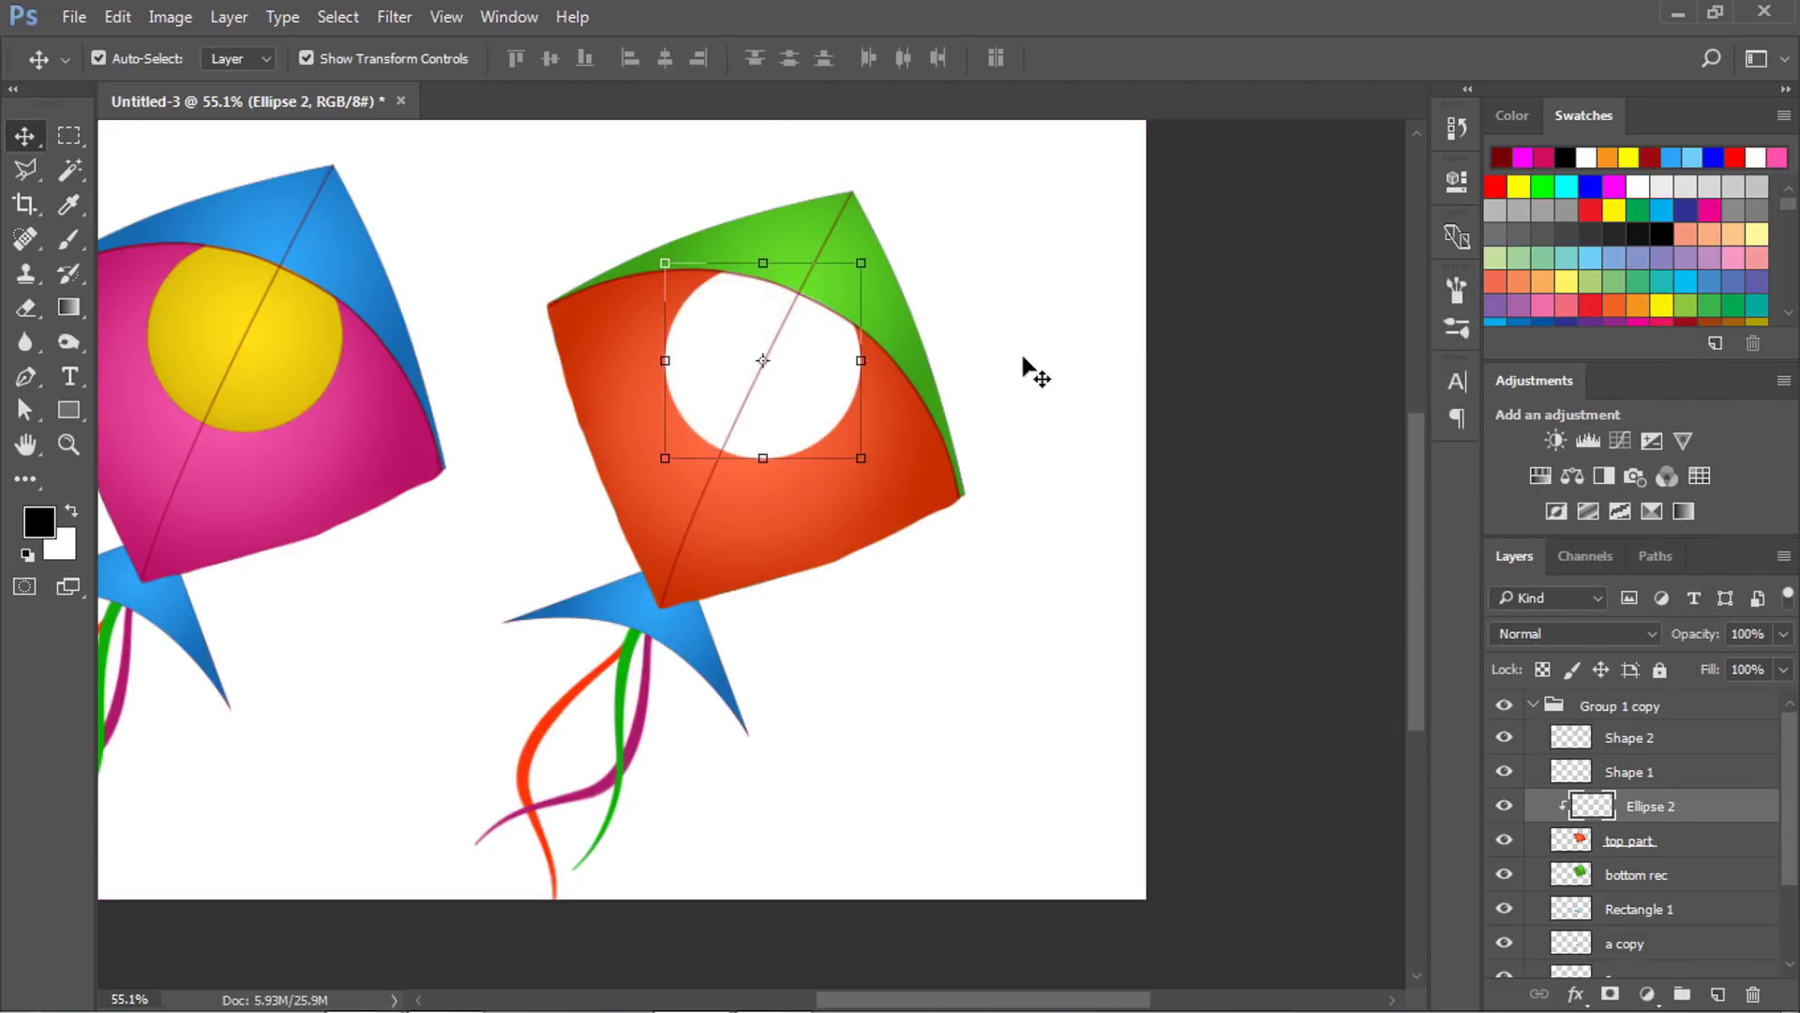
left_click(970, 225)
left_click(825, 513)
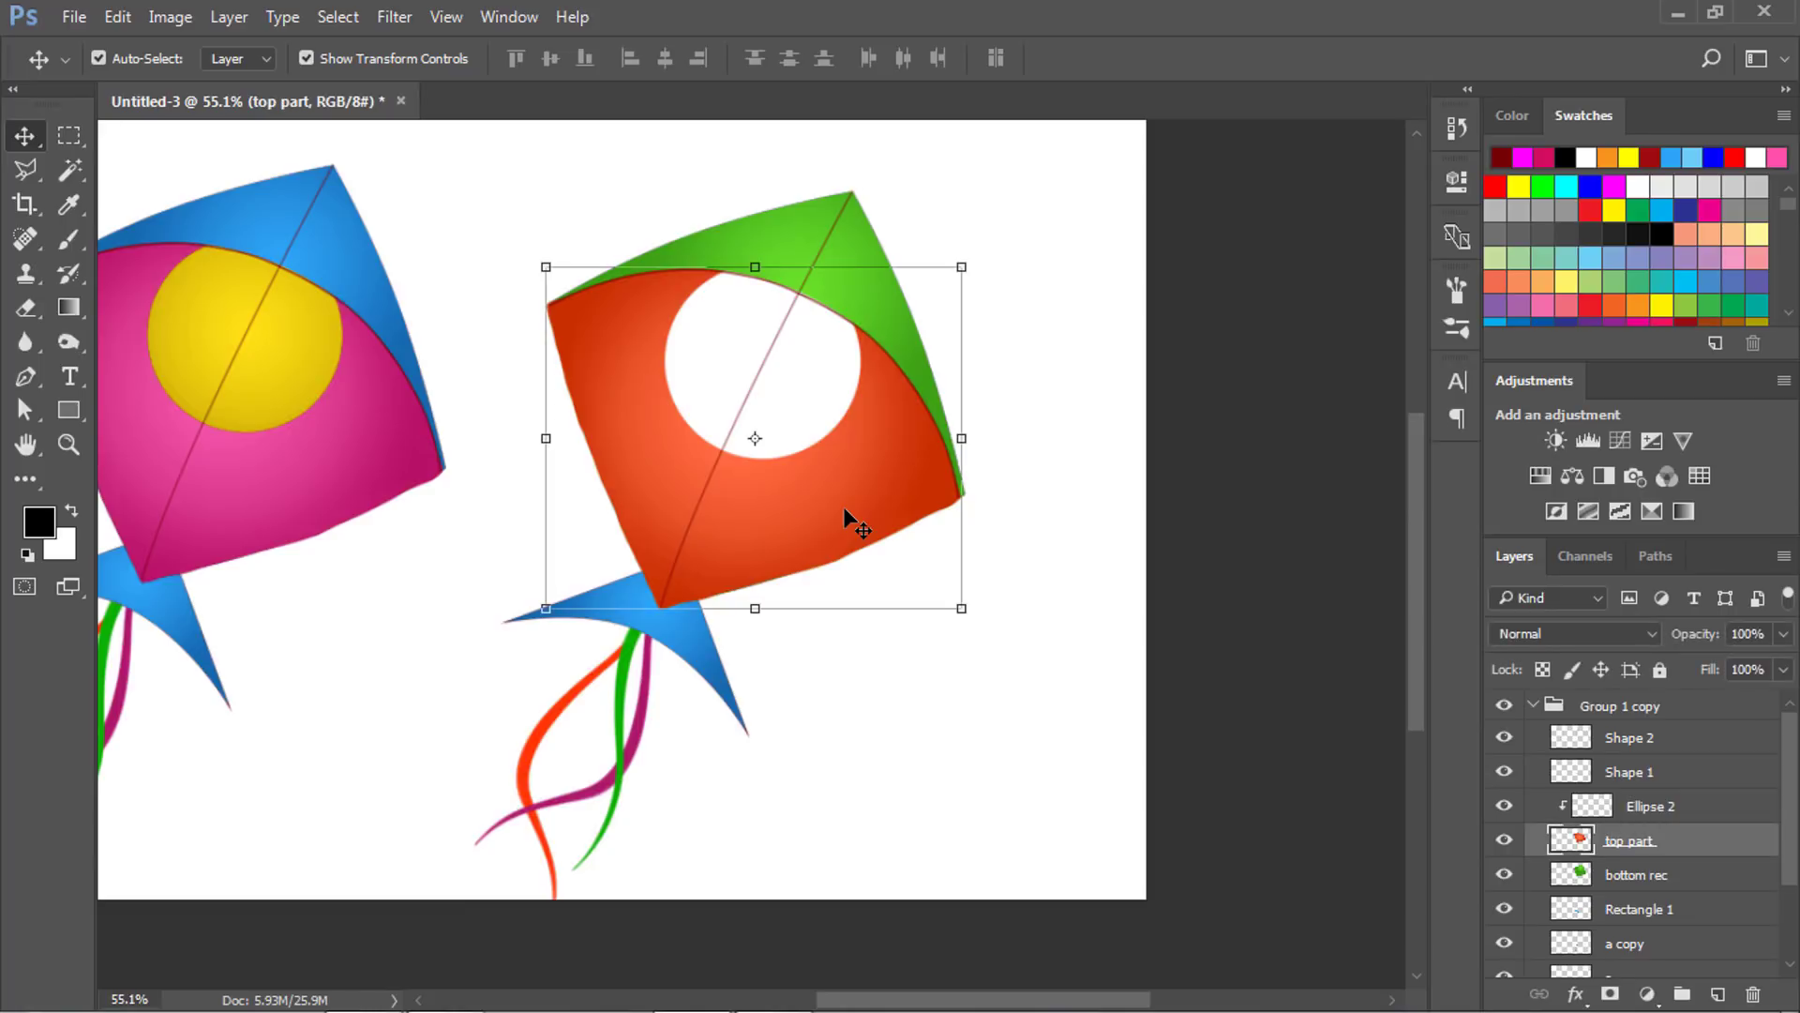
key("ctrl+u")
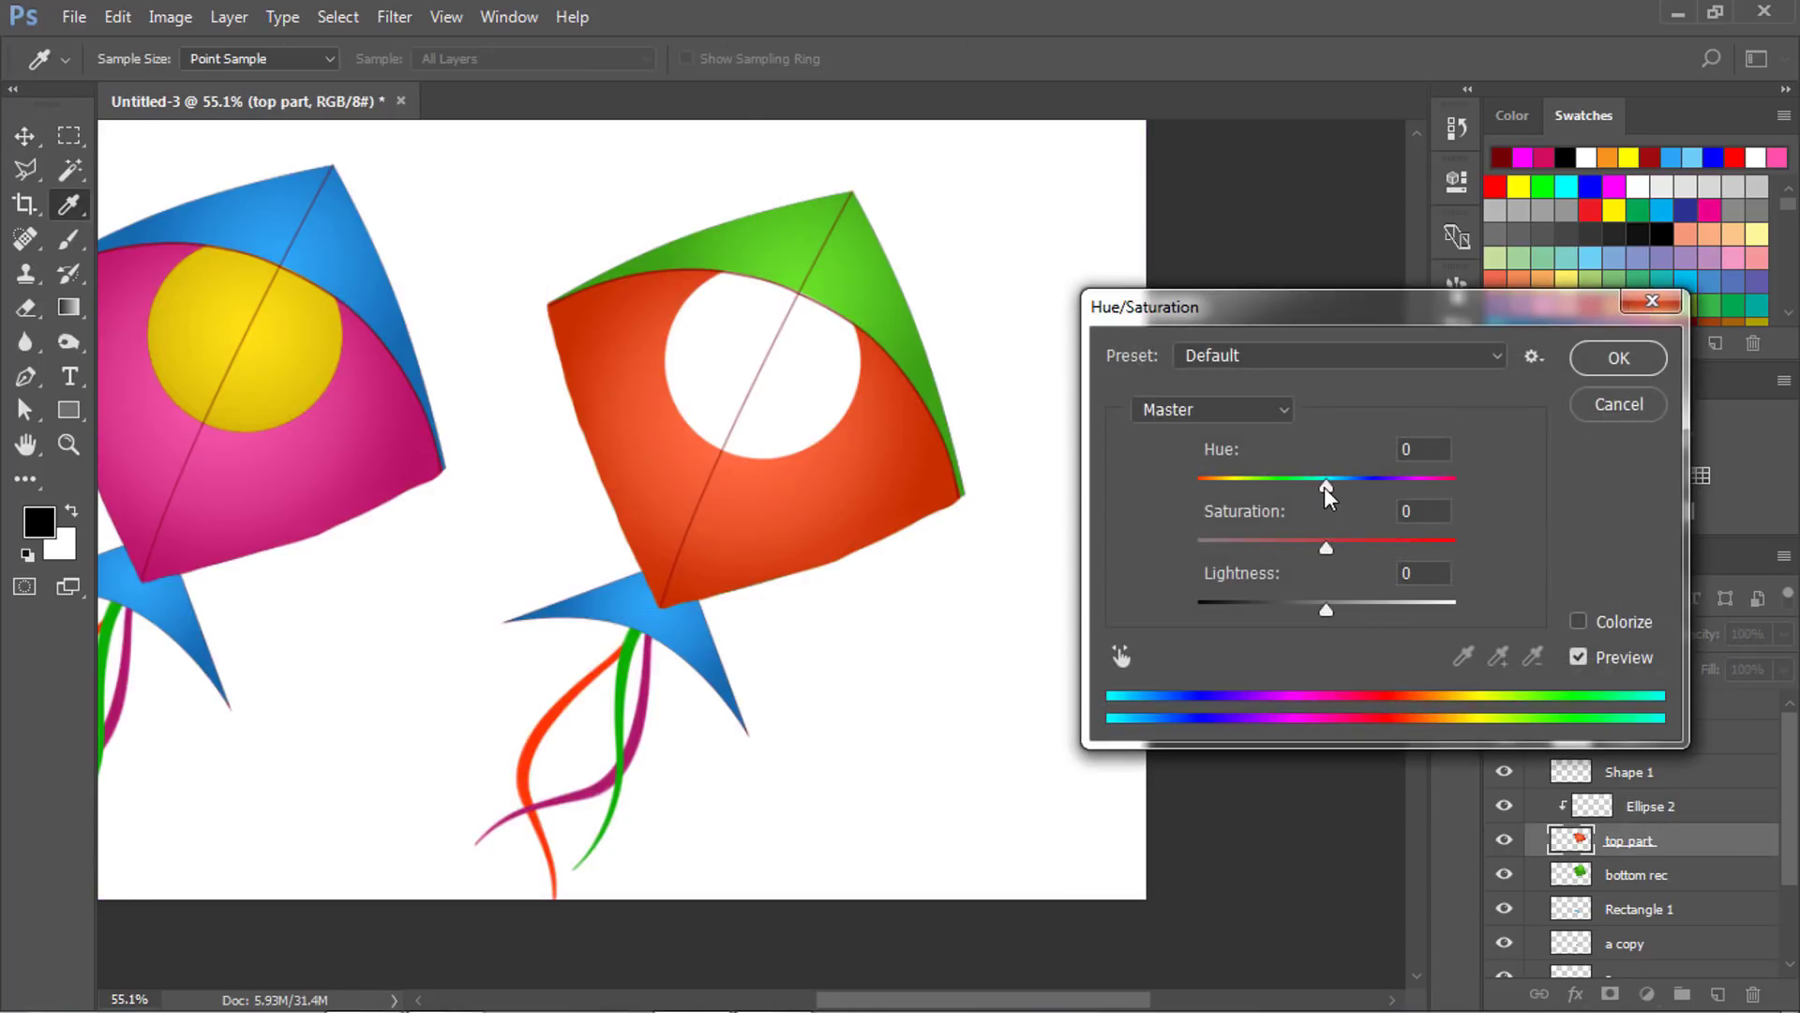
mouse_move(1324, 486)
left_mouse_down()
mouse_move(1303, 493)
mouse_move(1348, 484)
left_mouse_up()
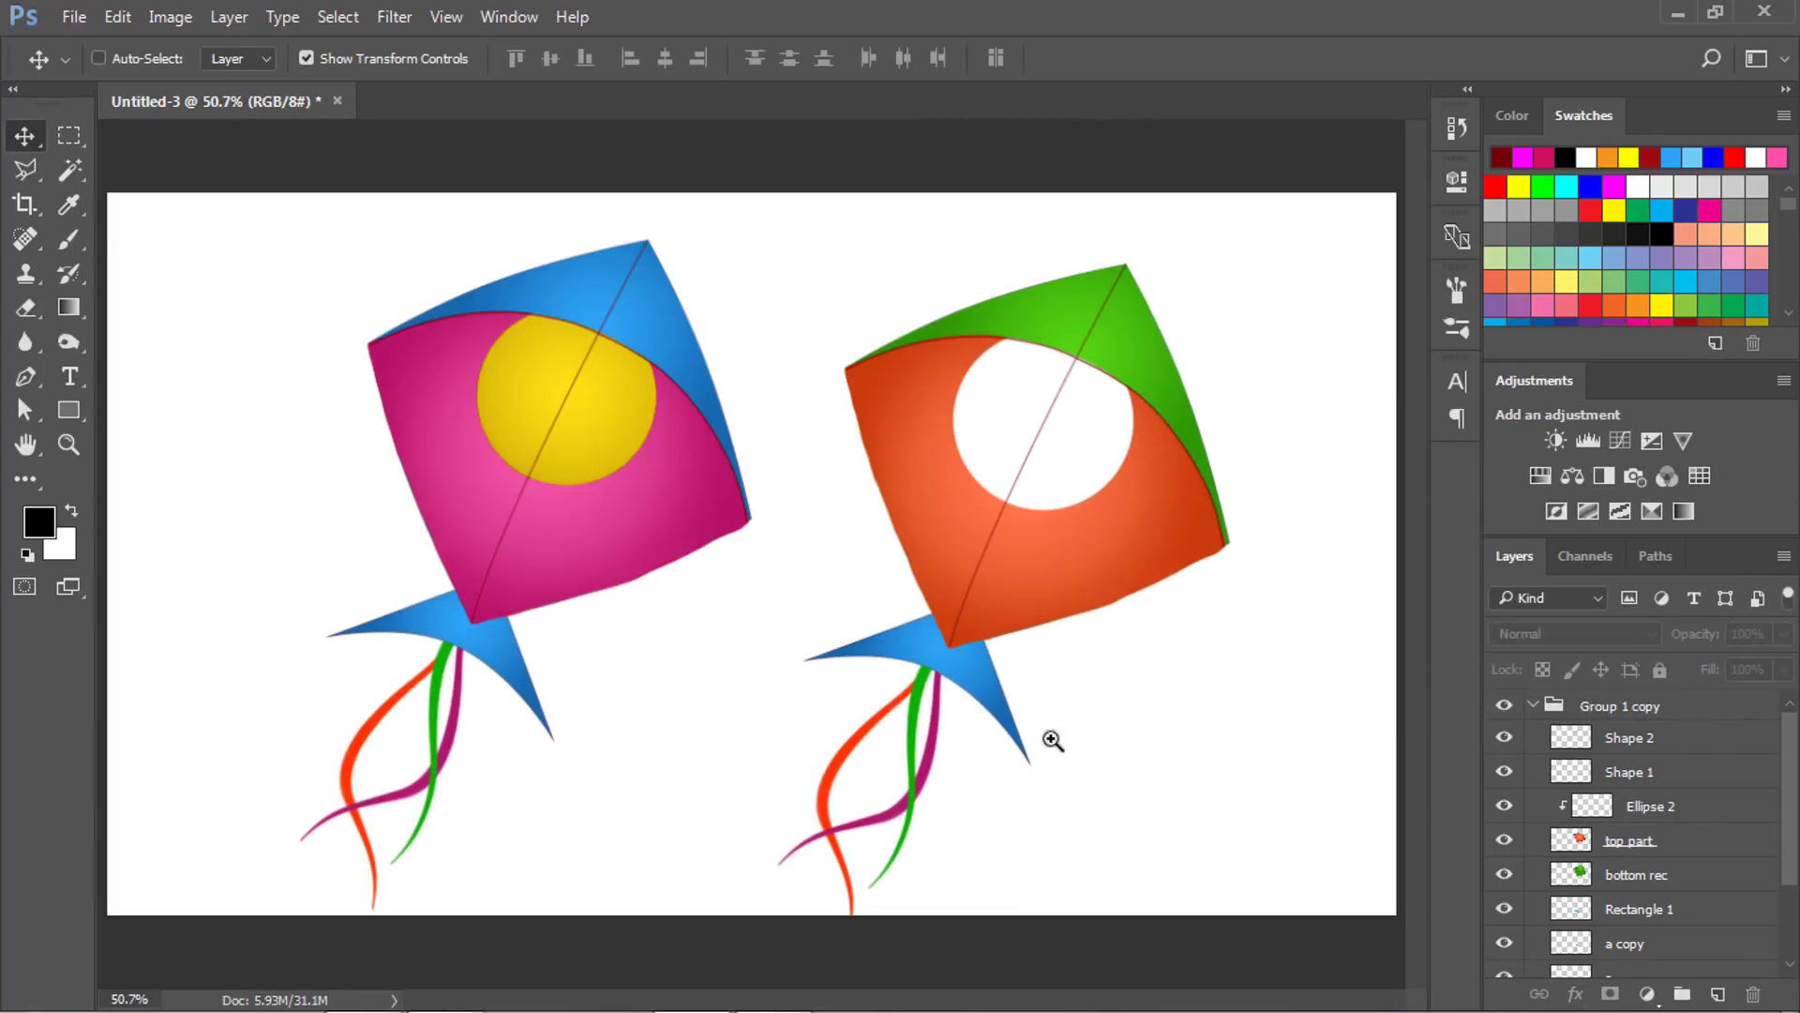
Darken the duplicate kite's blue tail piece to navy with Lightness -49.
left_click(1053, 736, "ctrl")
left_click(971, 668, "ctrl")
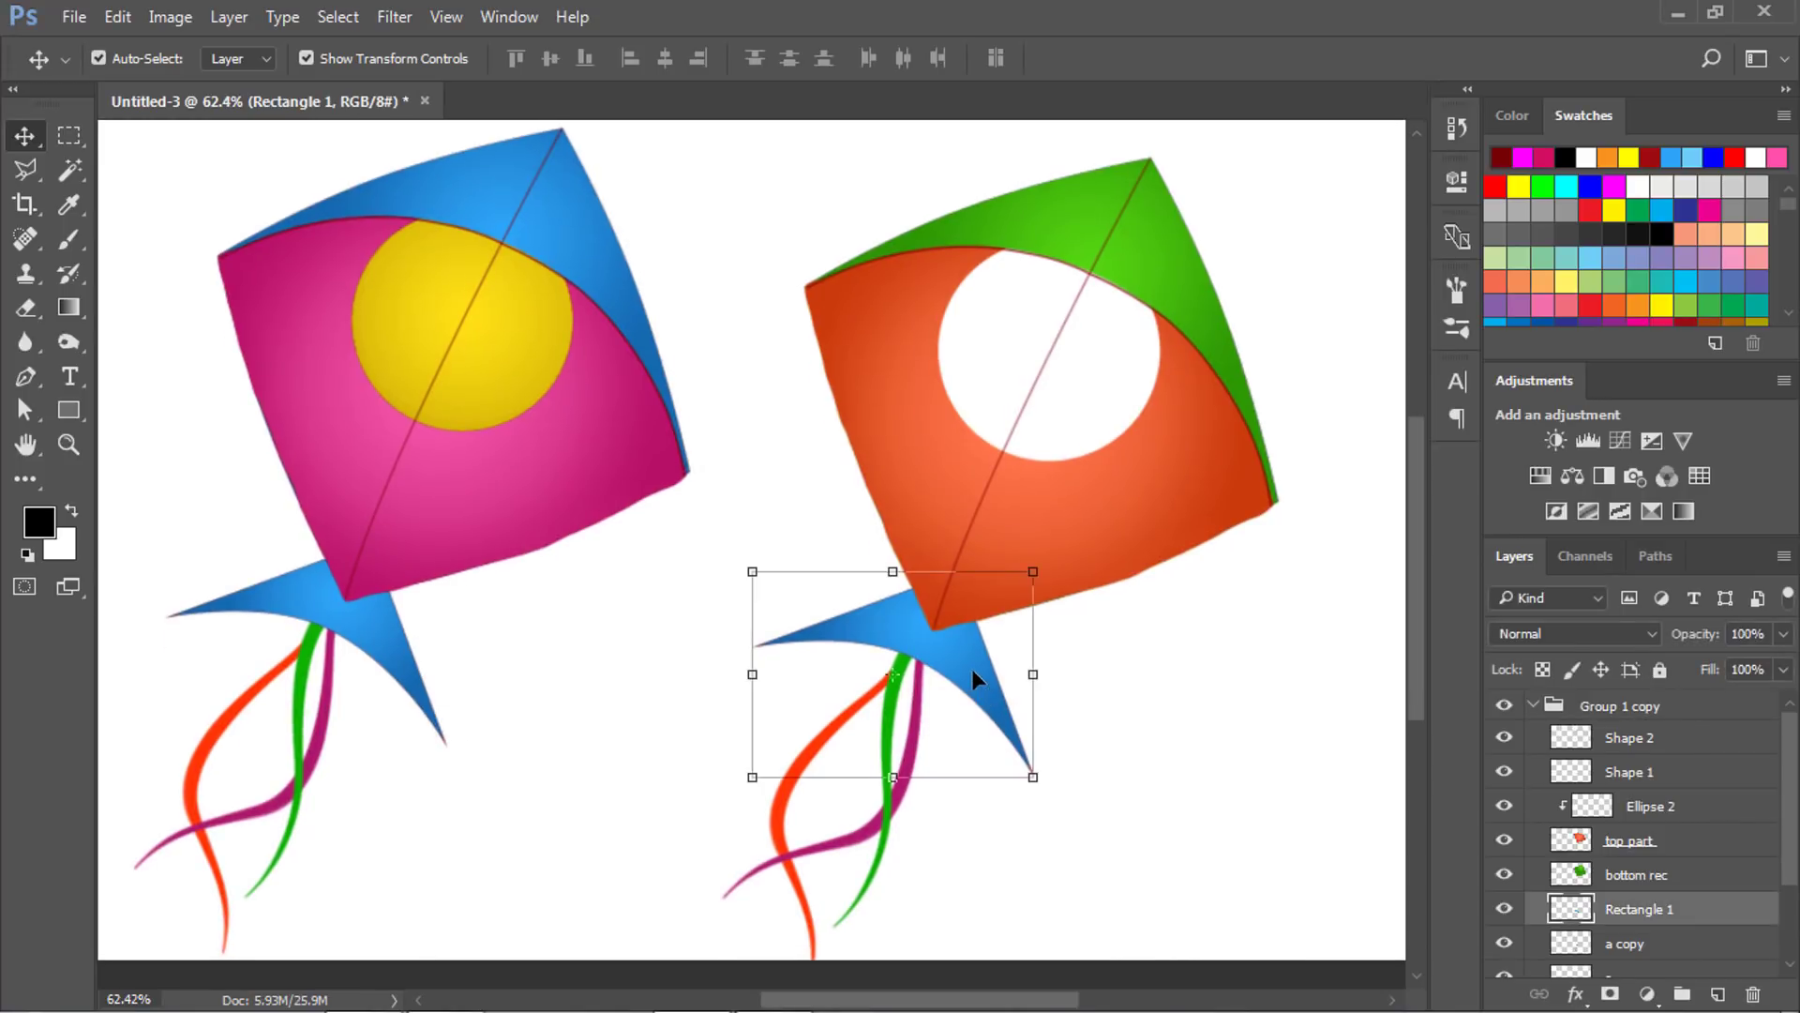
key("ctrl+u")
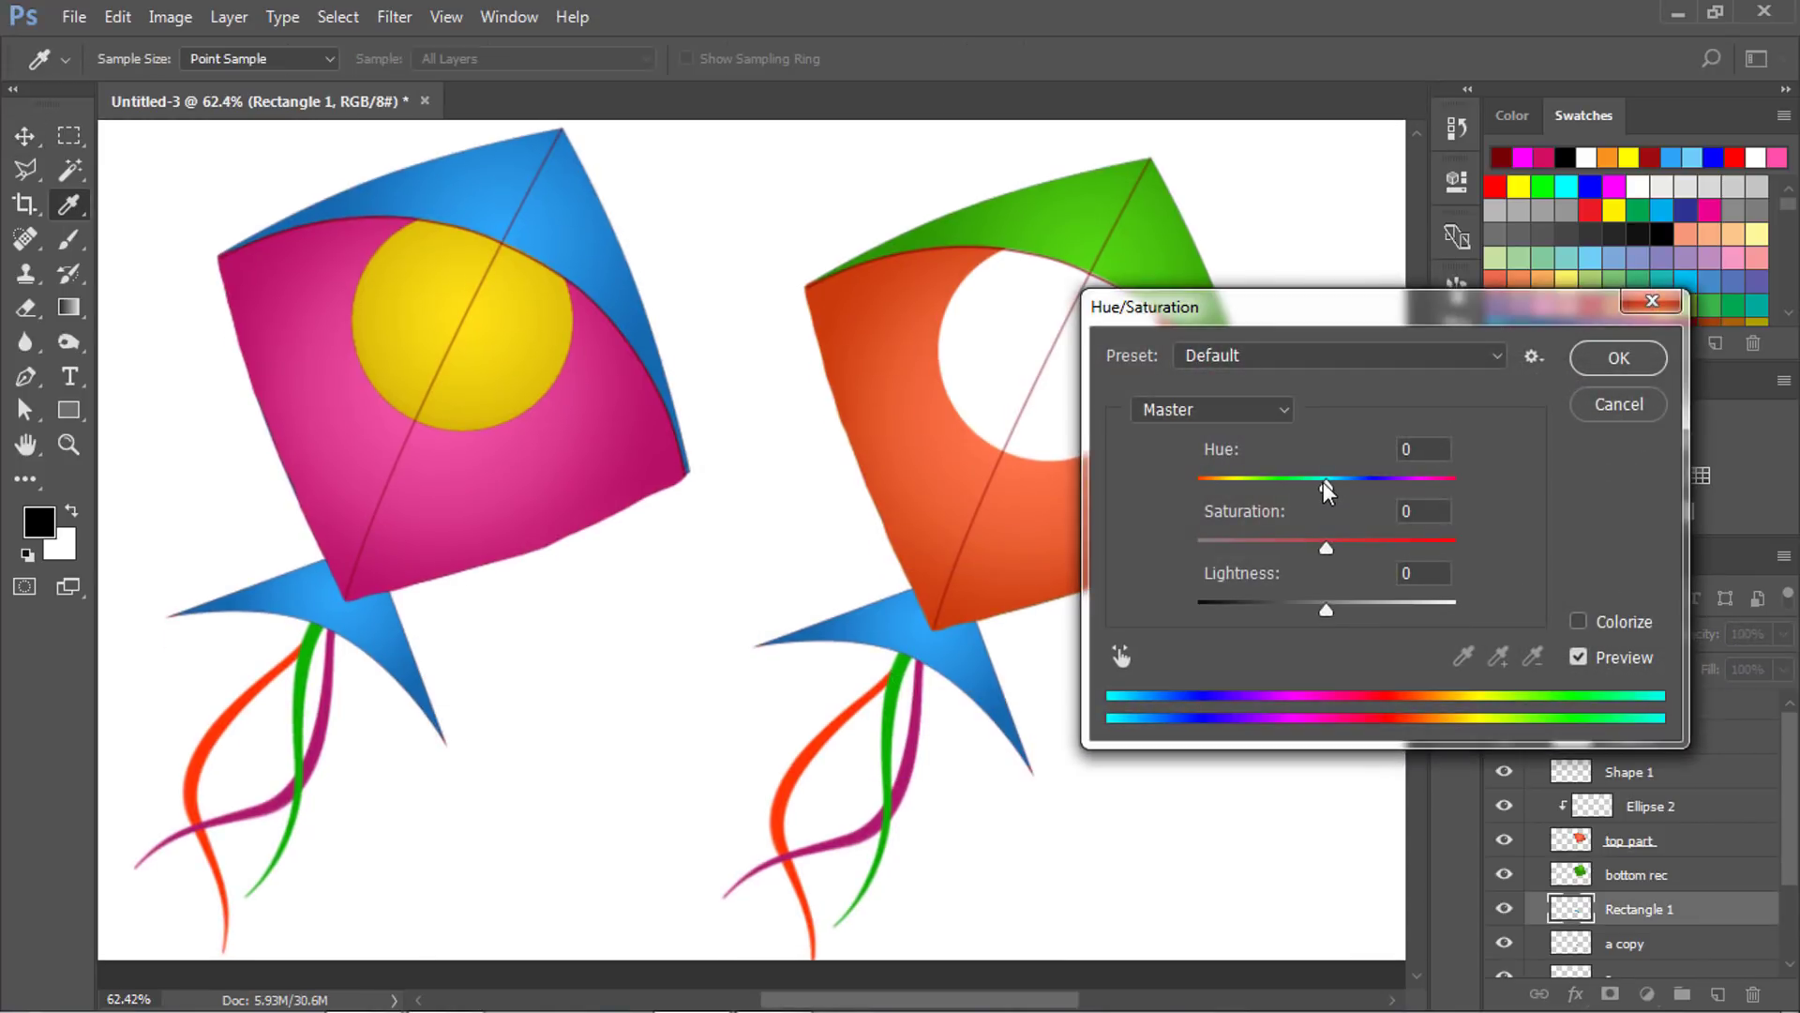
mouse_move(1324, 482)
left_mouse_down()
mouse_move(1259, 490)
mouse_move(1315, 499)
mouse_move(1213, 490)
mouse_move(1275, 493)
mouse_move(1235, 509)
mouse_move(1382, 482)
left_mouse_up()
left_click_drag(1326, 548, 1322, 548)
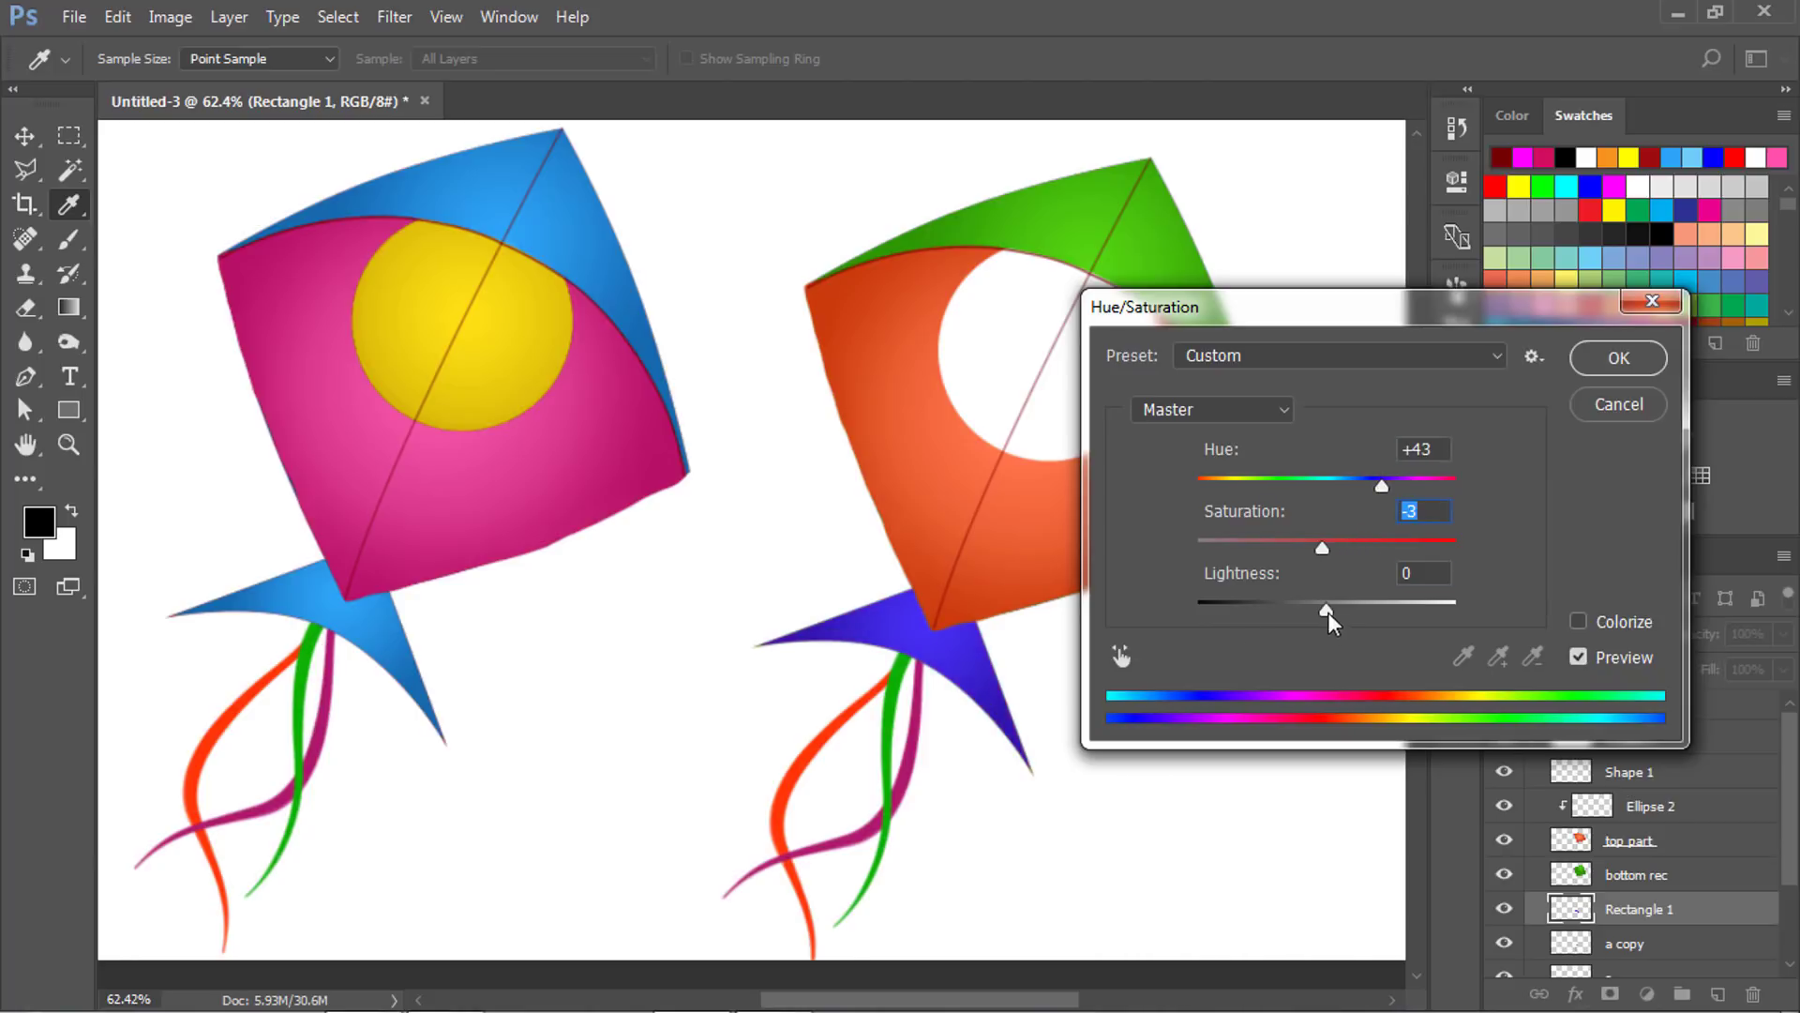
left_click_drag(1328, 611, 1263, 612)
key("Return")
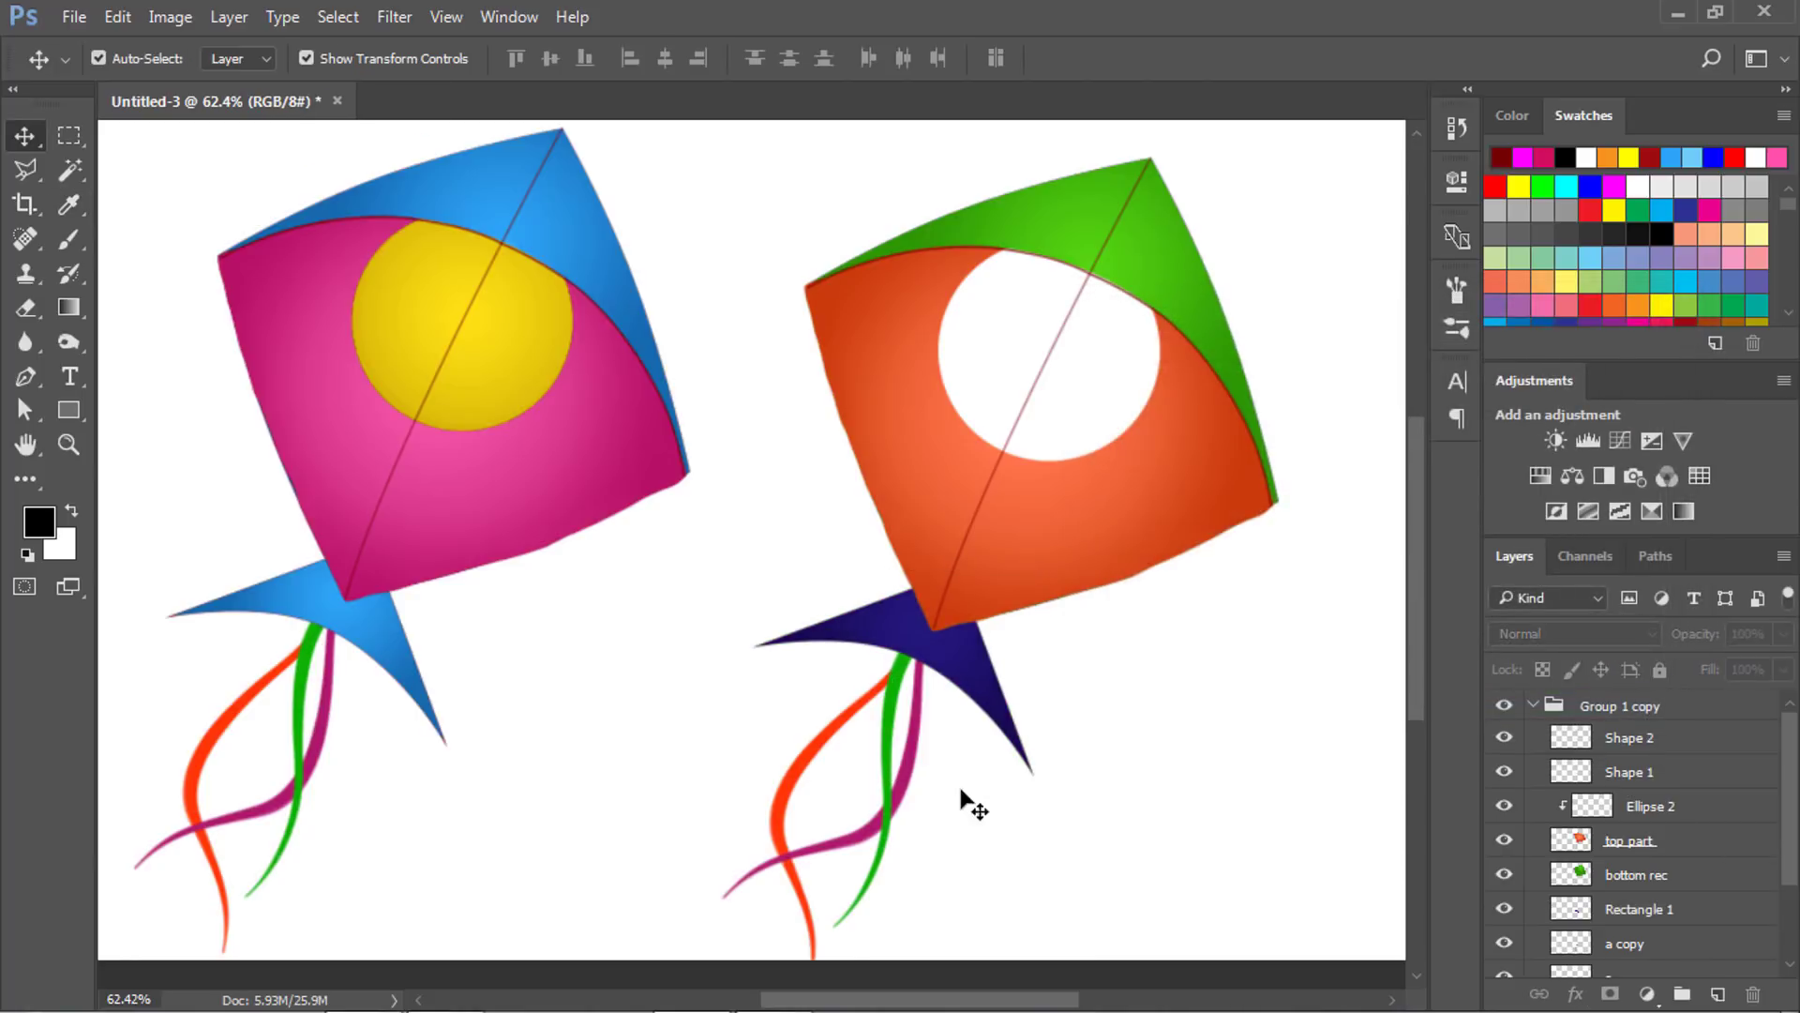
Recolour the magenta streamer blue at Hue -130 and zoom to view both kites.
left_click(886, 756)
left_click(1205, 777)
left_click(910, 734)
key("ctrl+u")
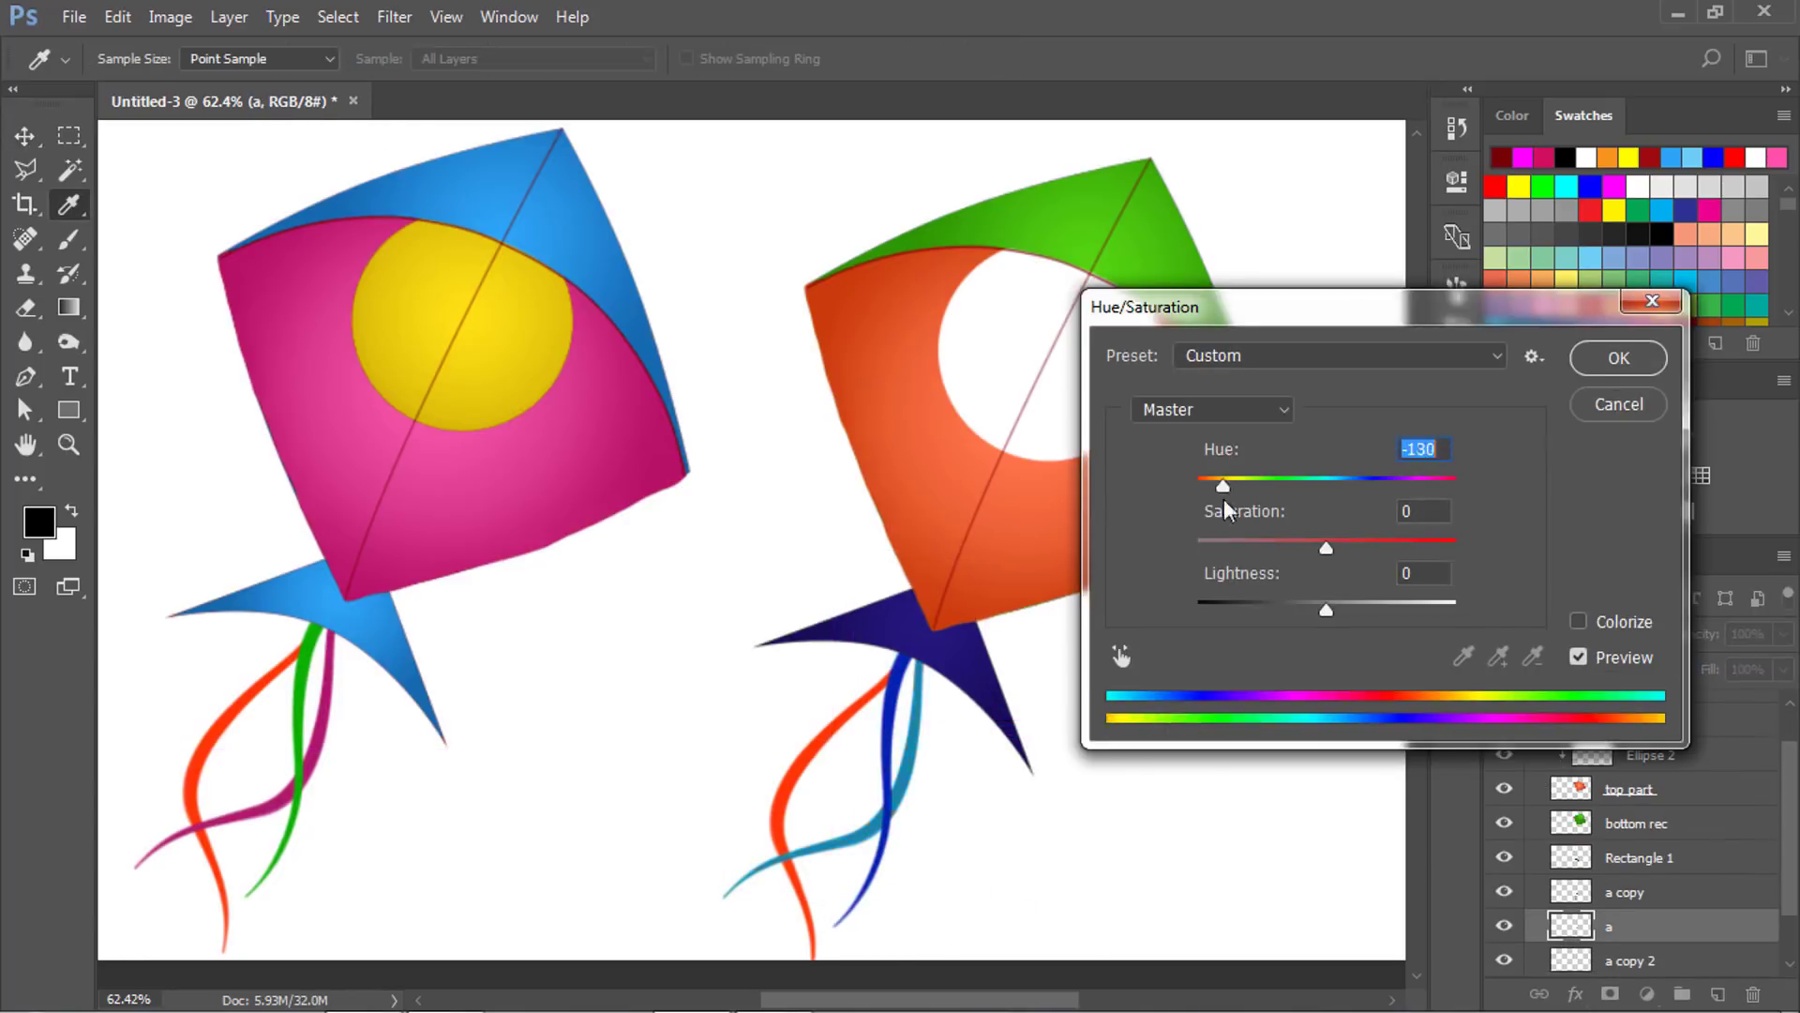
key("Return")
left_click(1194, 789)
left_click_drag(1057, 707, 964, 586)
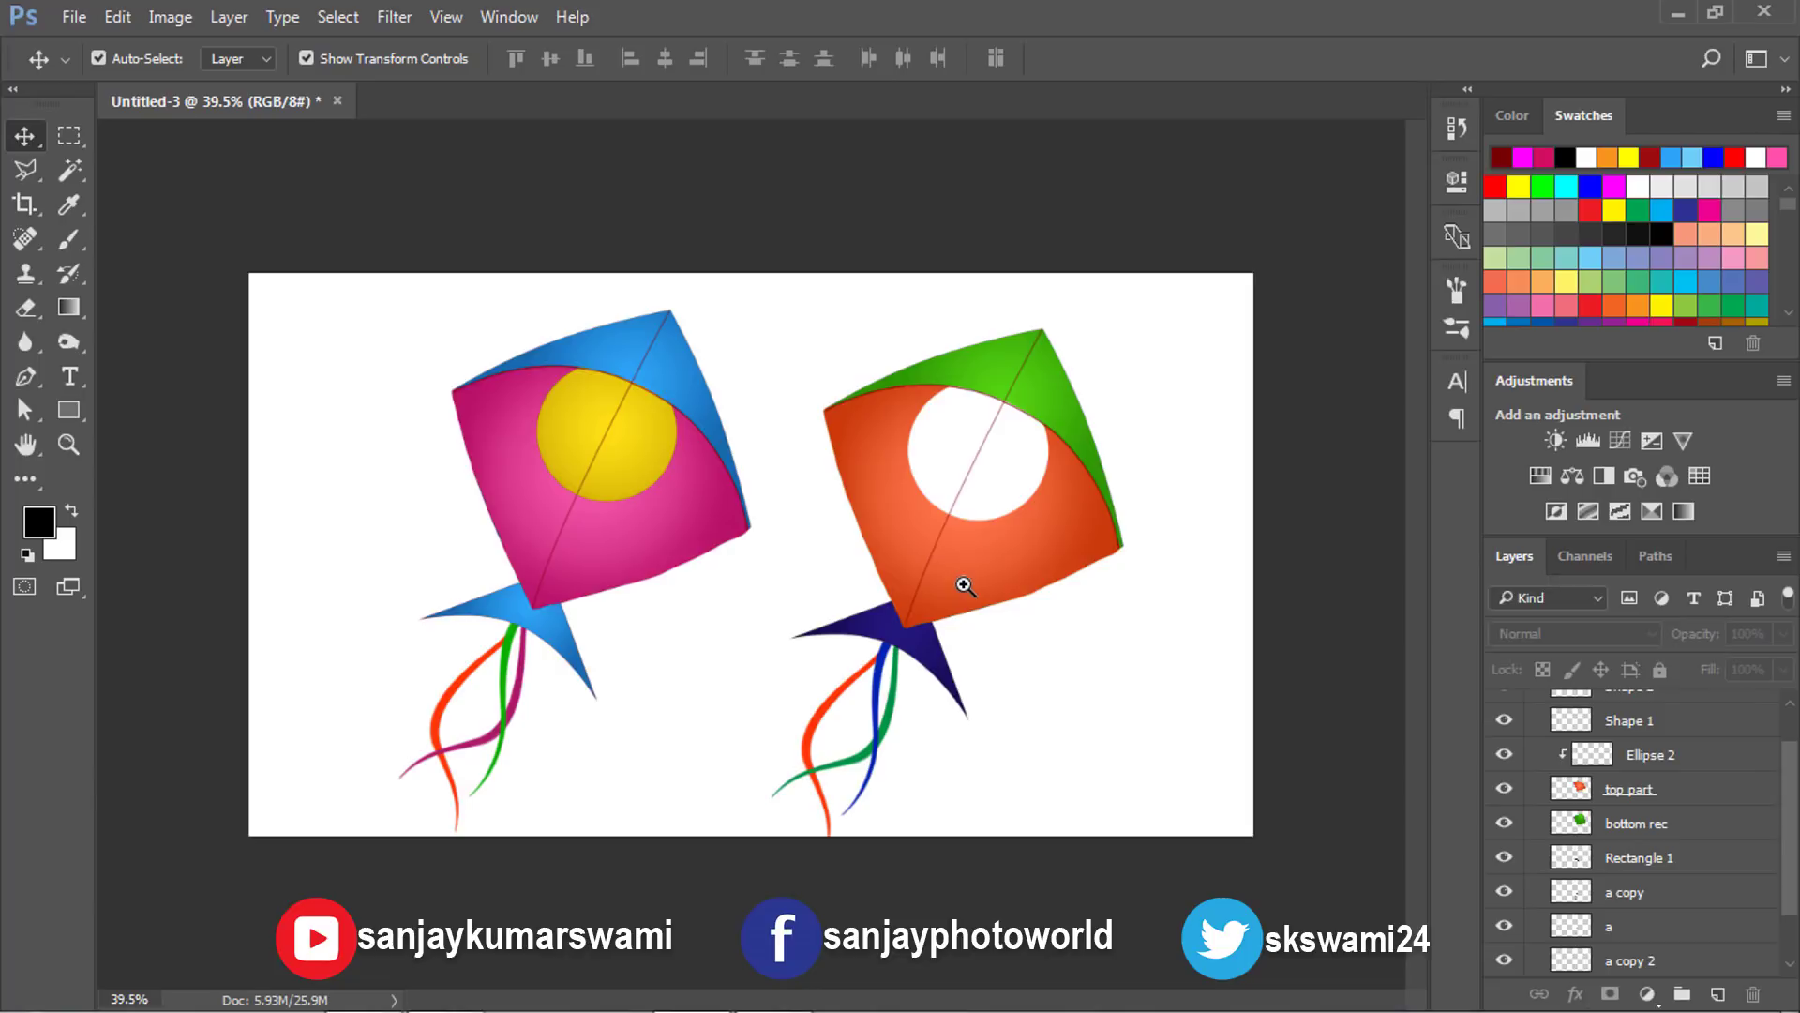
left_click_drag(796, 503, 844, 604, "ctrl+space")
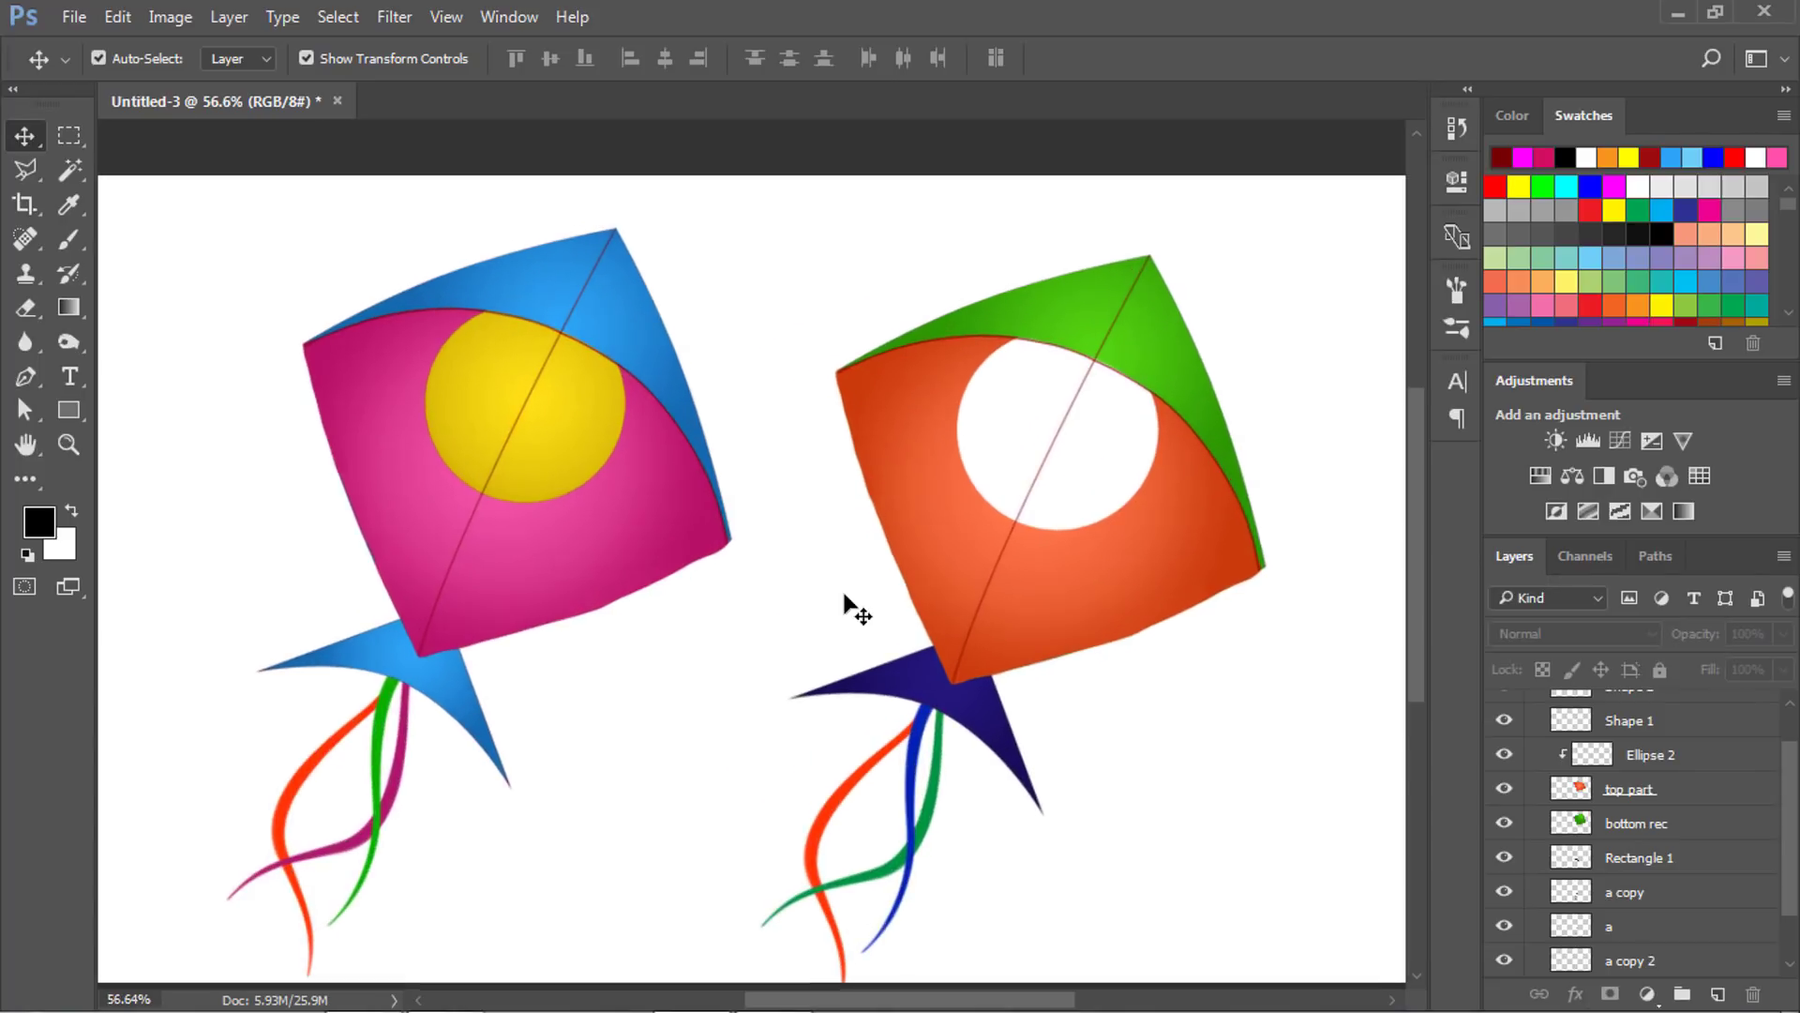